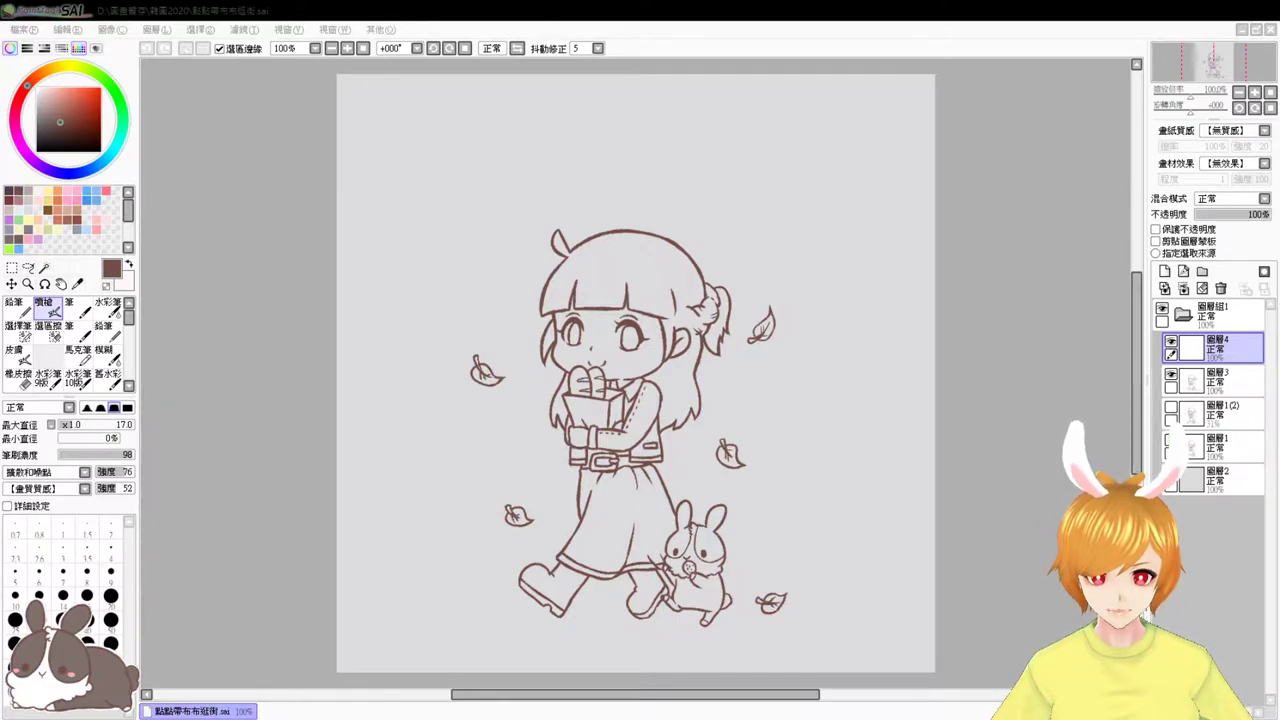
- Check what 圖層4, 圖層3, 圖層1(2) and 圖層1 each contain by toggling their visibility
{"action": "key", "text": "alt+Tab"}
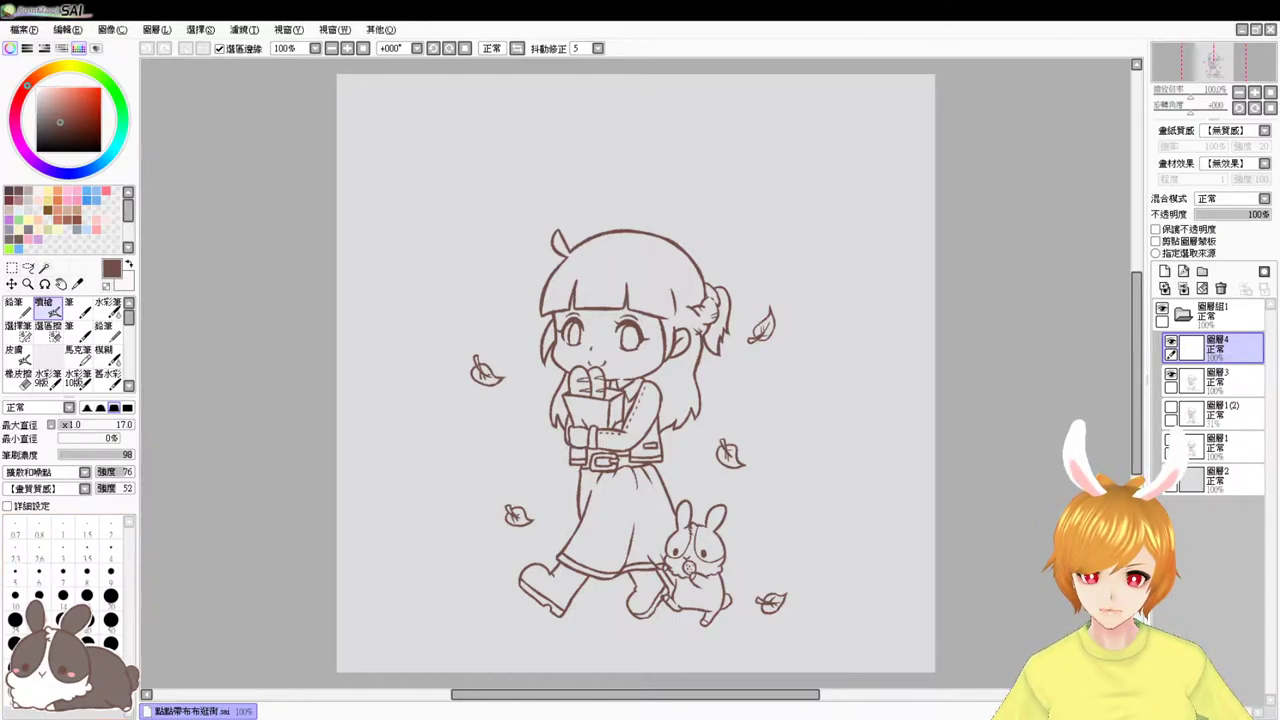
{"action": "scroll", "coordinate": [635, 373], "scroll_direction": "up", "scroll_amount": 1}
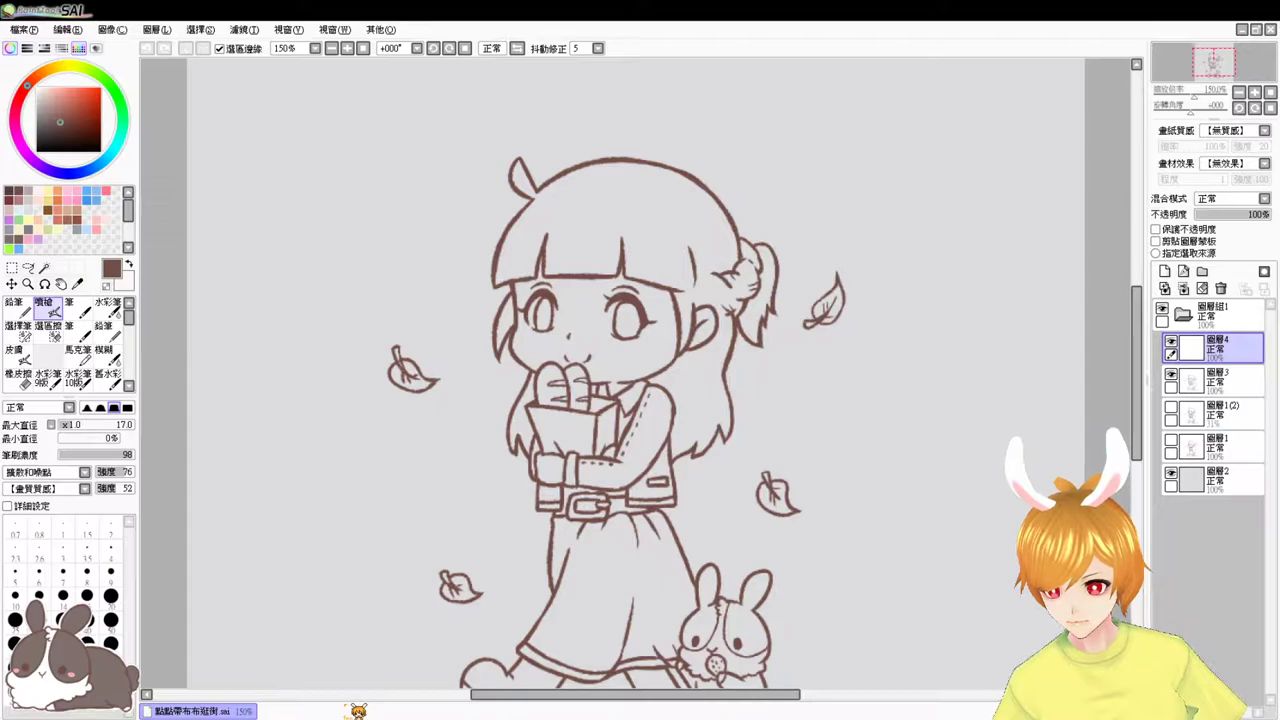
{"action": "mouse_move", "coordinate": [914, 323]}
{"action": "left_mouse_down"}
{"action": "mouse_move", "coordinate": [906, 371]}
{"action": "mouse_move", "coordinate": [857, 328]}
{"action": "left_mouse_up"}
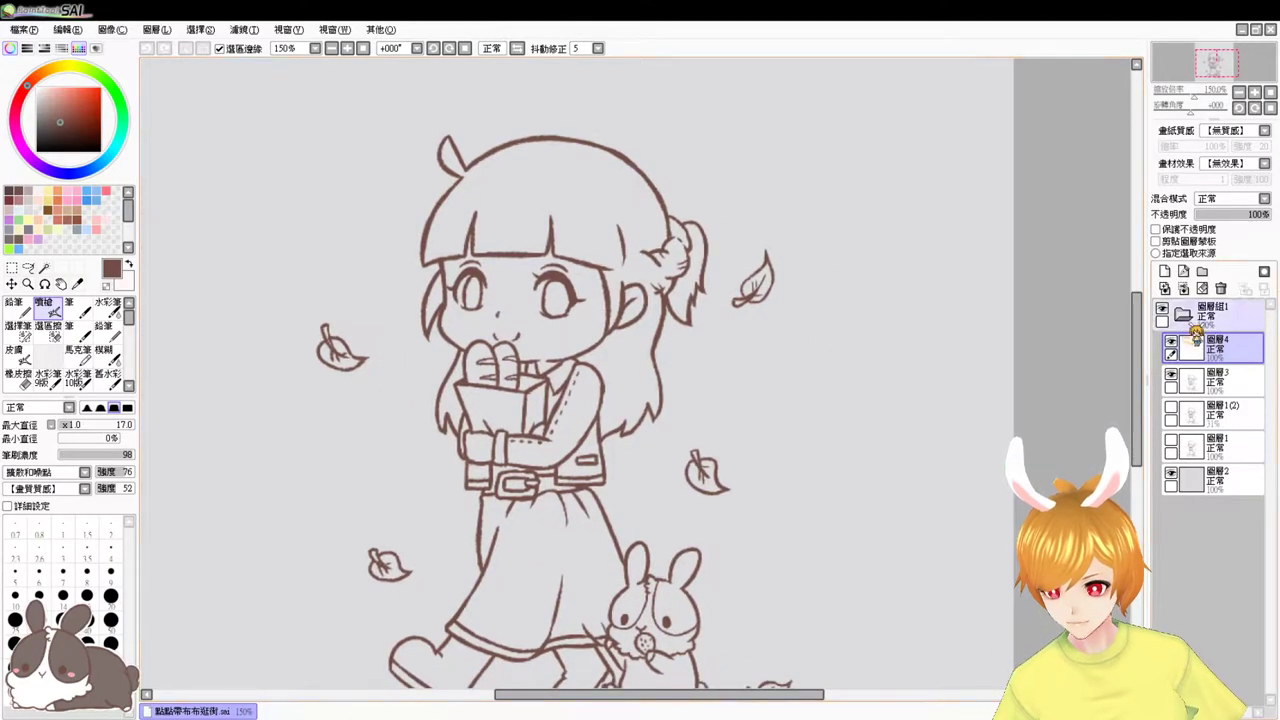
{"action": "left_click", "coordinate": [1171, 342]}
{"action": "left_click", "coordinate": [1171, 342]}
{"action": "left_click", "coordinate": [1171, 342]}
{"action": "left_click", "coordinate": [1171, 341]}
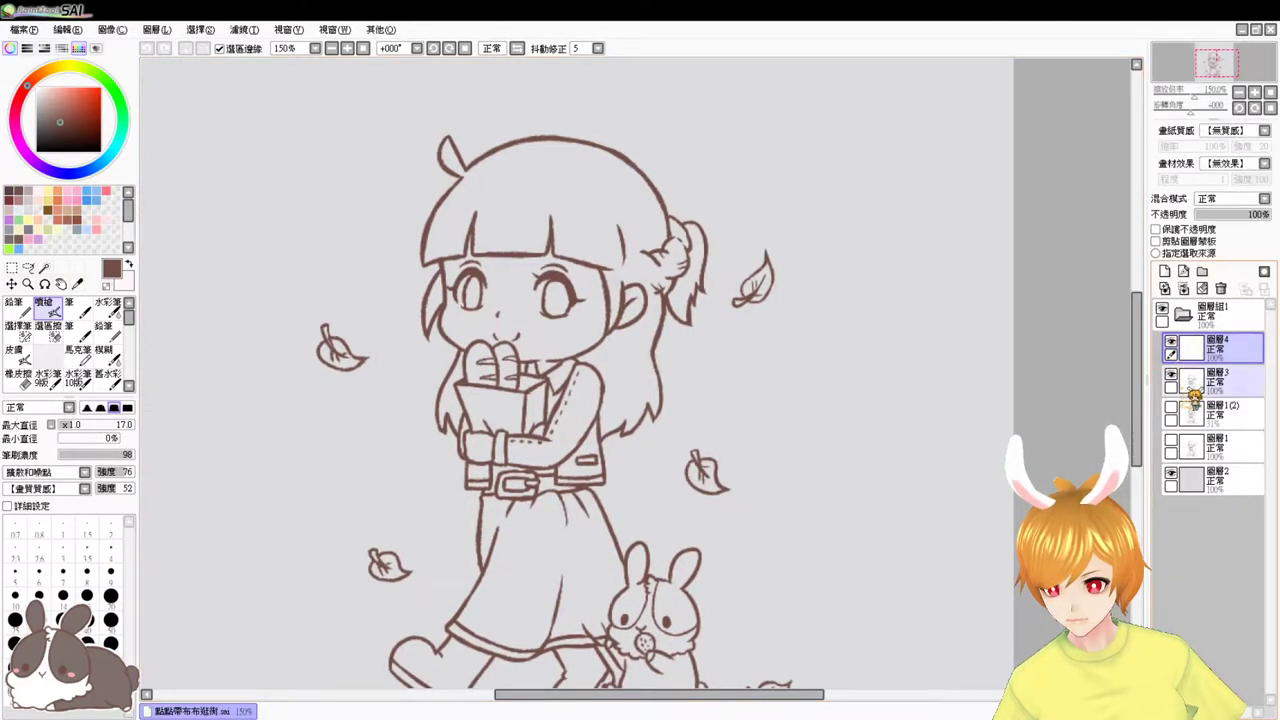
{"action": "left_click", "coordinate": [1171, 374]}
{"action": "left_click", "coordinate": [1171, 374]}
{"action": "left_click", "coordinate": [1172, 407]}
{"action": "left_click", "coordinate": [1172, 407]}
{"action": "left_click", "coordinate": [1171, 440]}
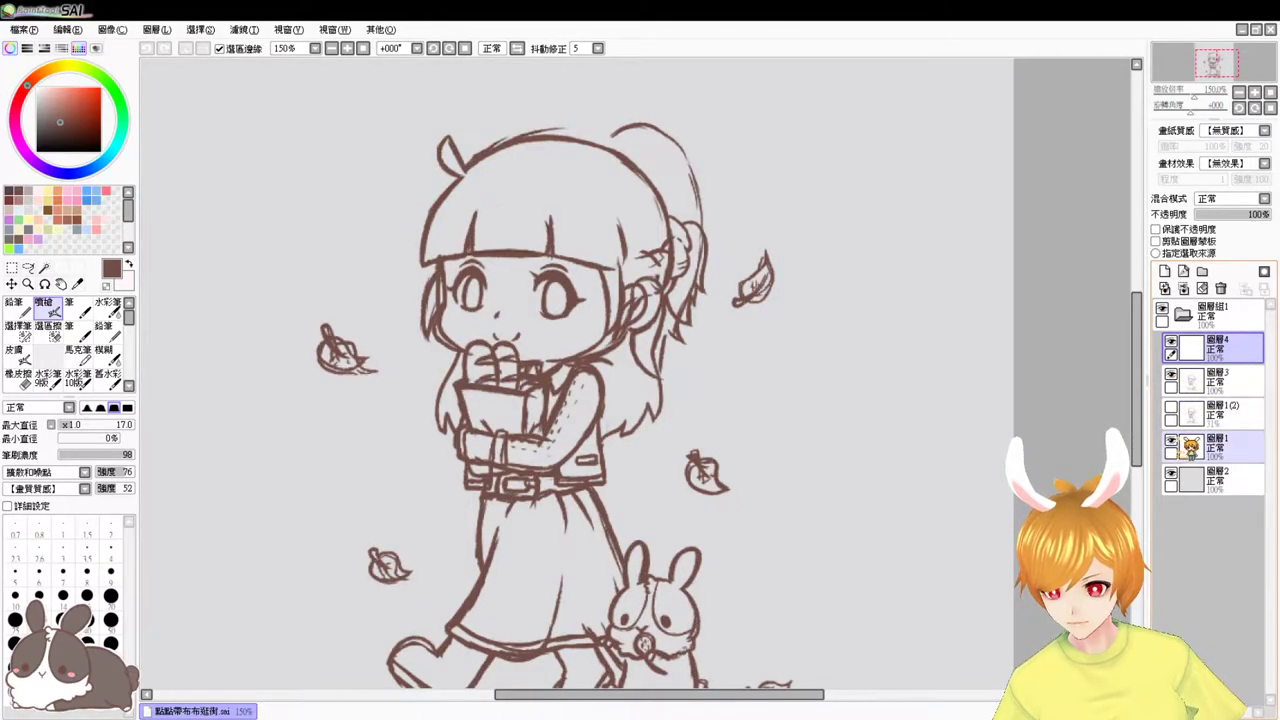
{"action": "left_click", "coordinate": [1171, 440]}
{"action": "left_click", "coordinate": [1171, 374]}
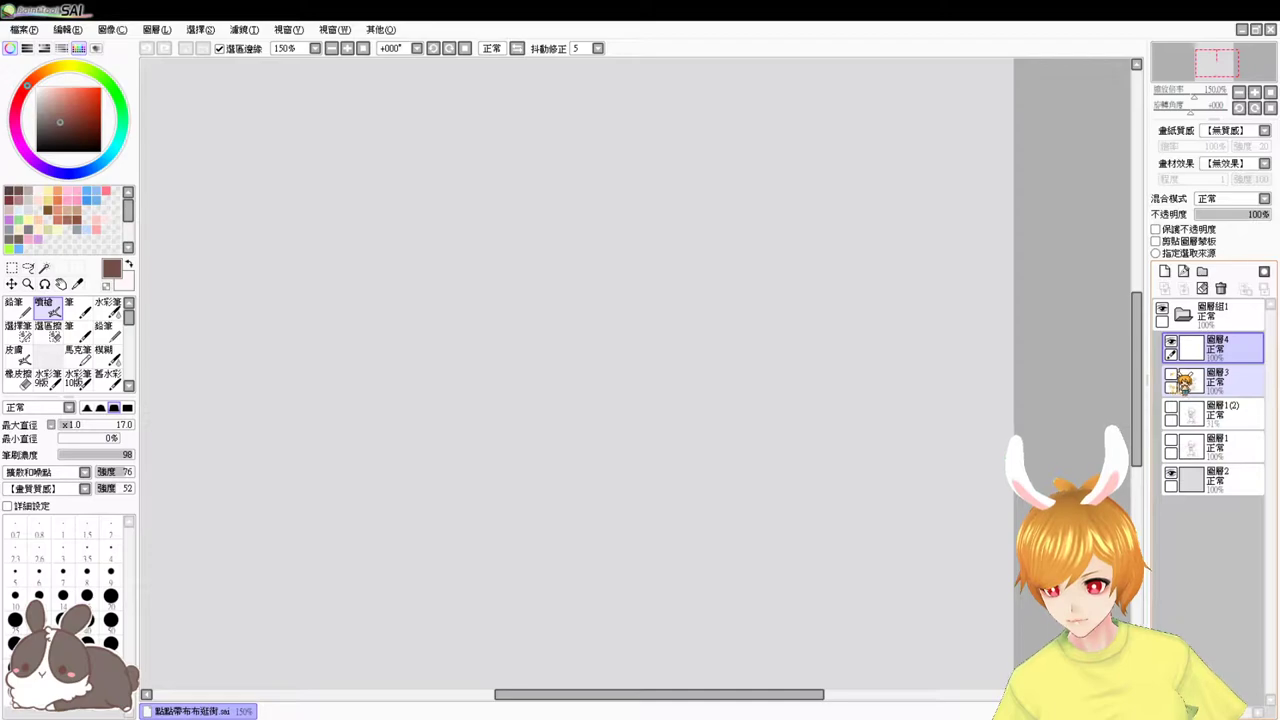
{"action": "left_click", "coordinate": [1171, 374]}
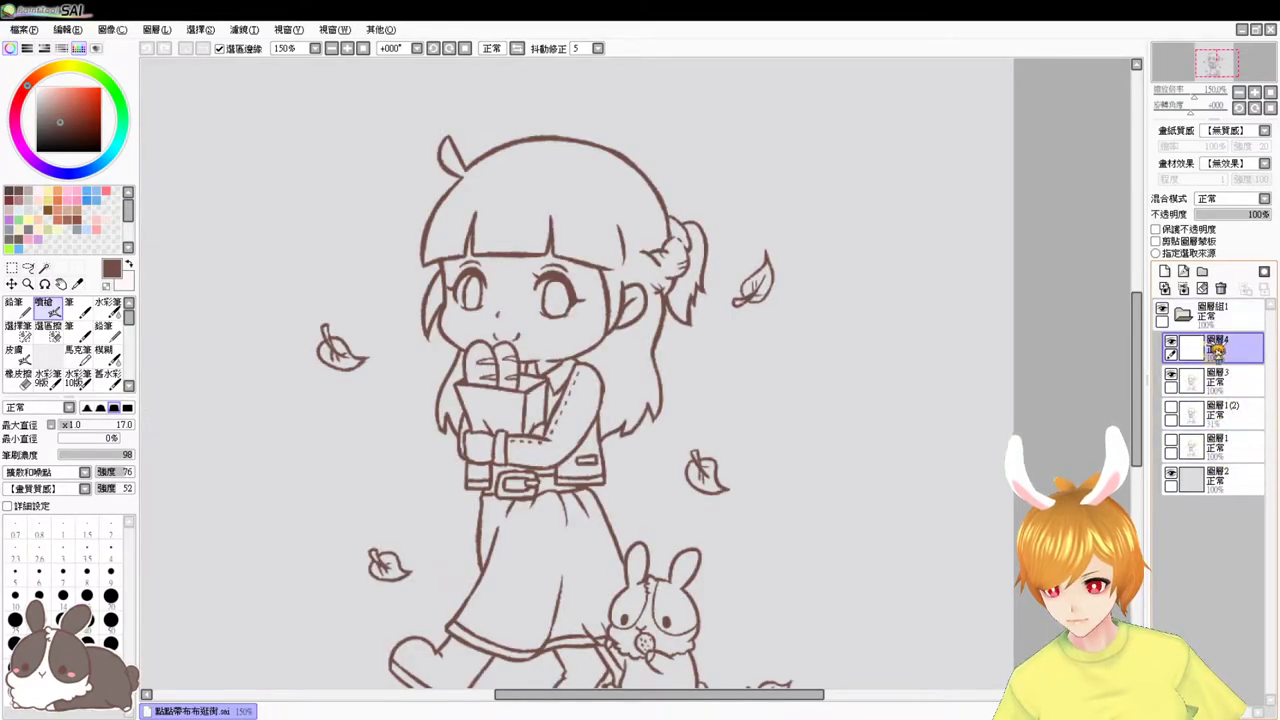
- Place the line-art layer 圖層3 above 圖層4, make 圖層4 active and hide the grey background layer 圖層2
{"action": "left_click_drag", "start_coordinate": [1236, 392], "coordinate": [1220, 345]}
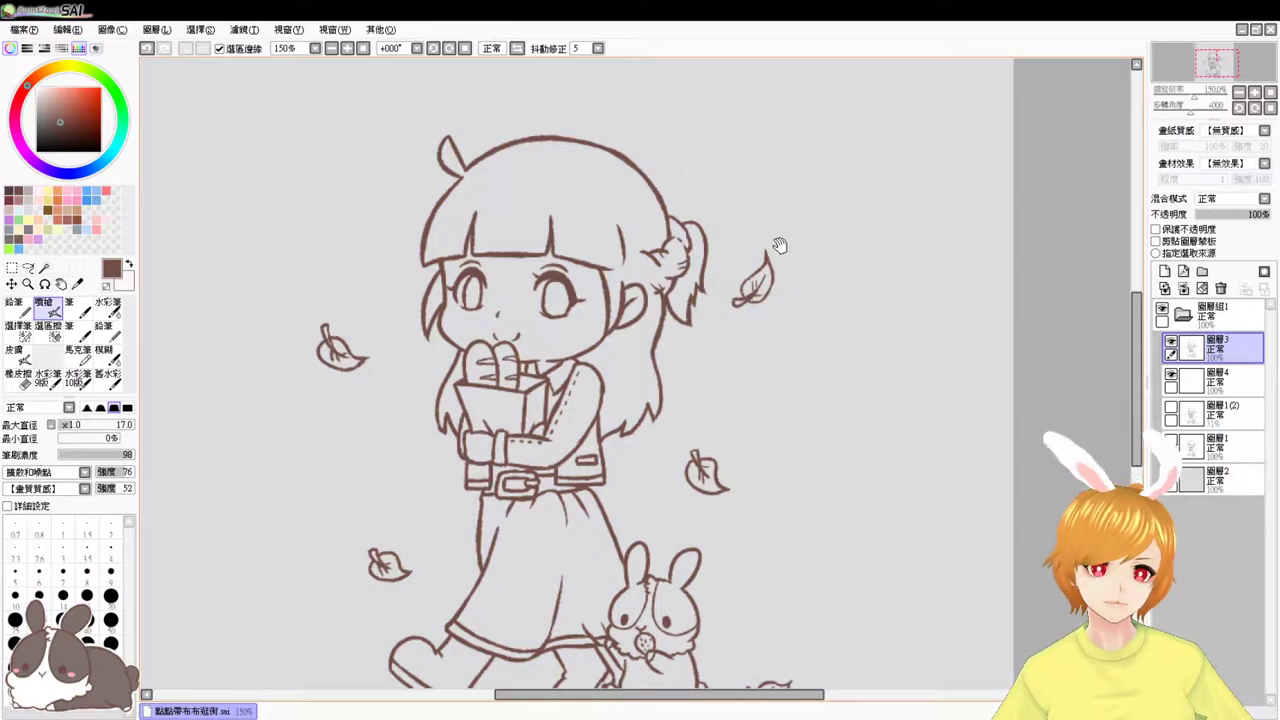
{"action": "left_click_drag", "start_coordinate": [785, 230], "coordinate": [840, 257]}
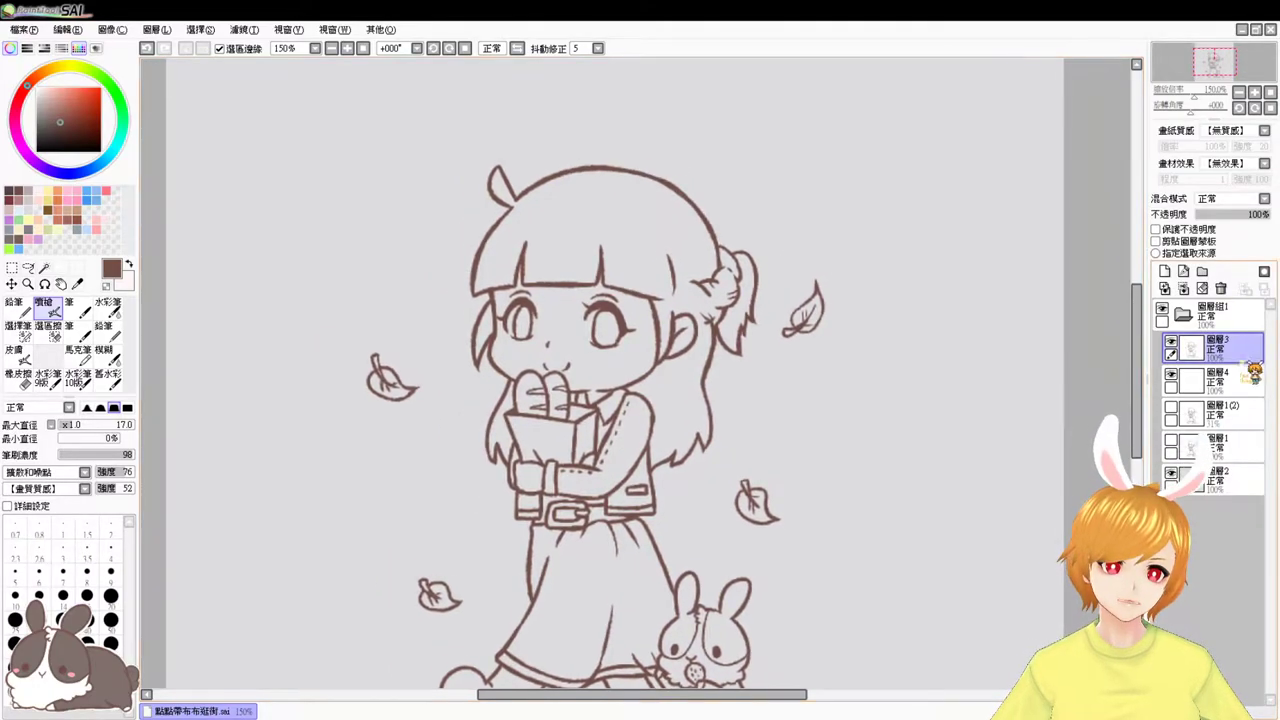
{"action": "left_click", "coordinate": [1214, 380]}
{"action": "left_click", "coordinate": [1171, 473]}
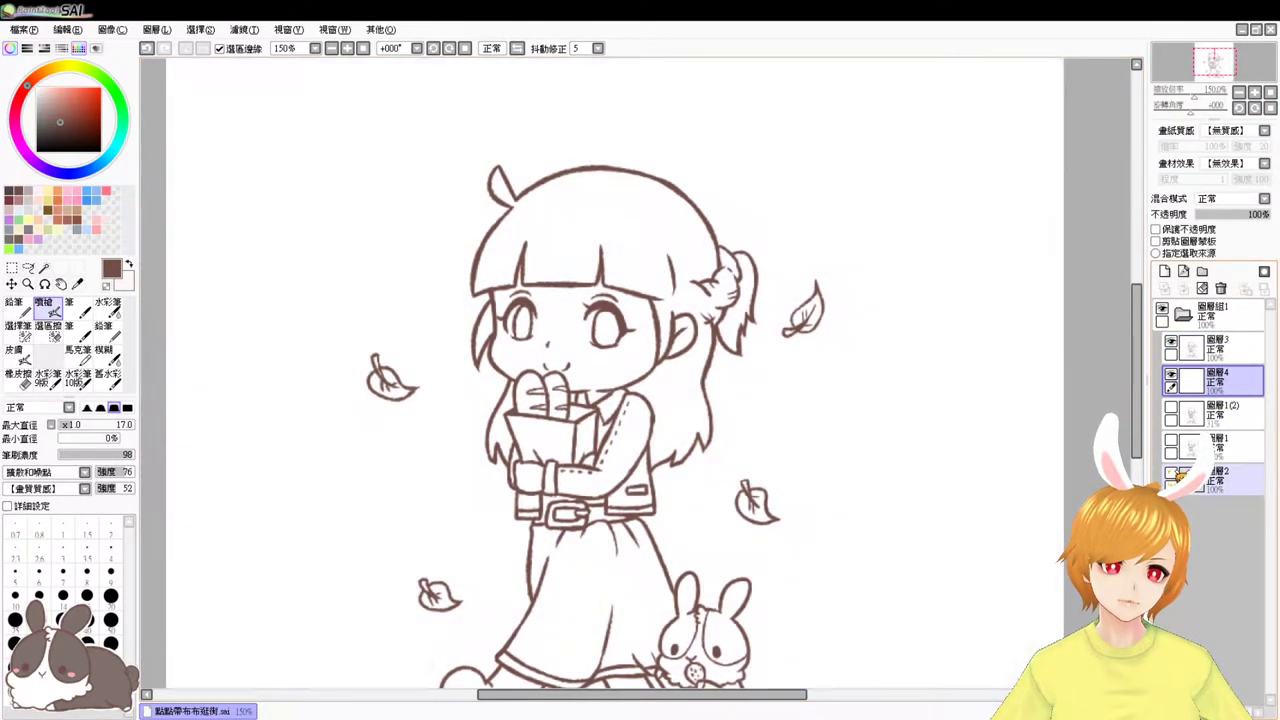
- Select all of the girl's hair areas with the Magic Wand, including the bangs, ponytail and side locks
{"action": "left_click", "coordinate": [44, 268]}
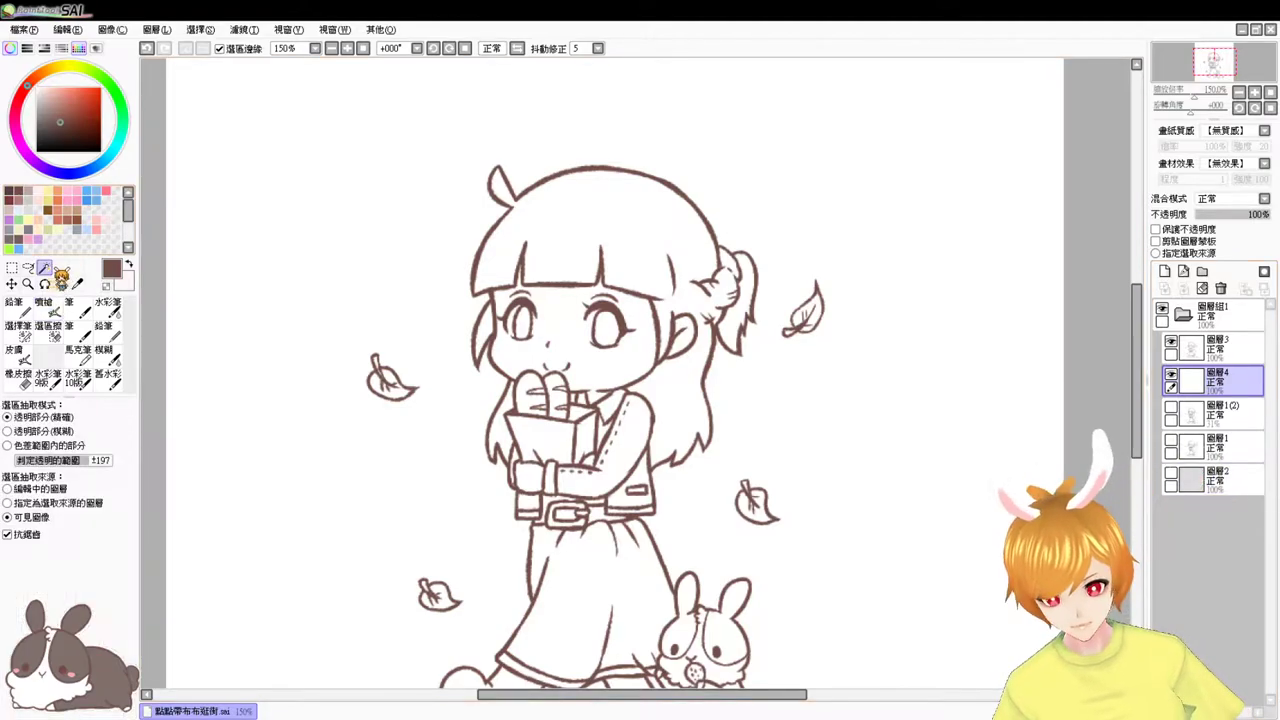
{"action": "left_click", "coordinate": [658, 225]}
{"action": "left_click", "coordinate": [737, 305]}
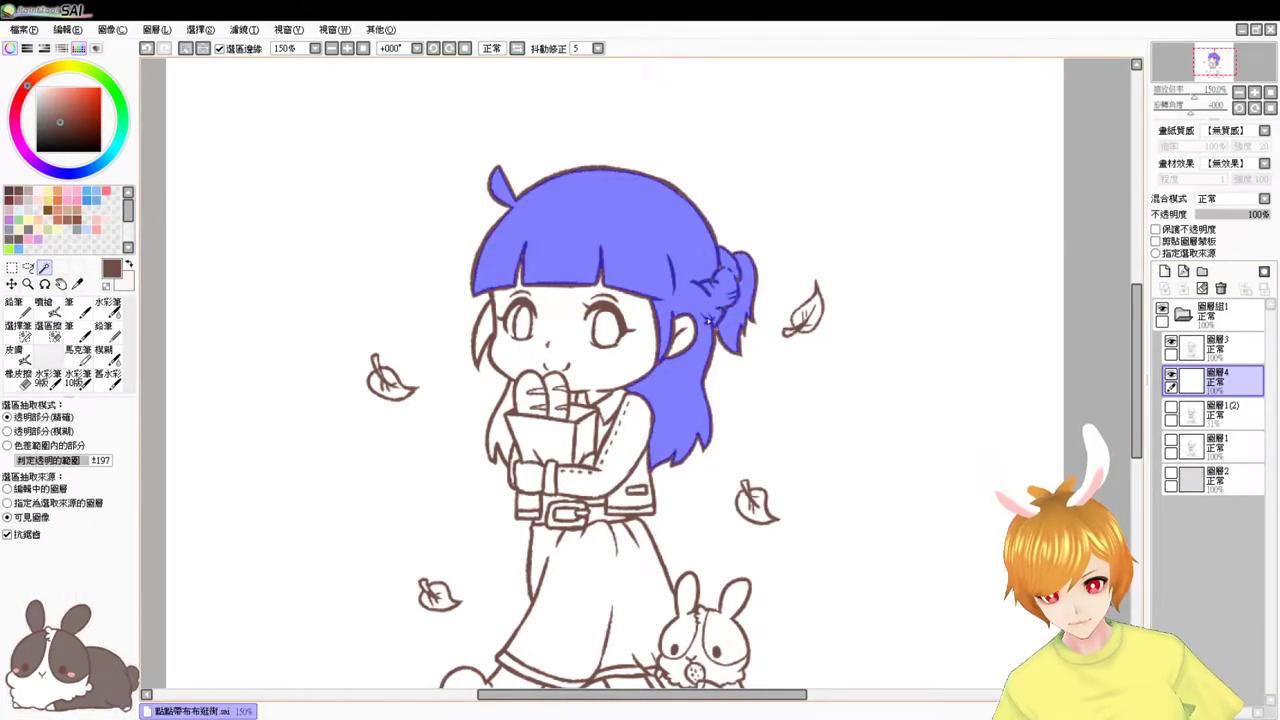
{"action": "left_click", "coordinate": [485, 332]}
{"action": "left_click", "coordinate": [498, 410]}
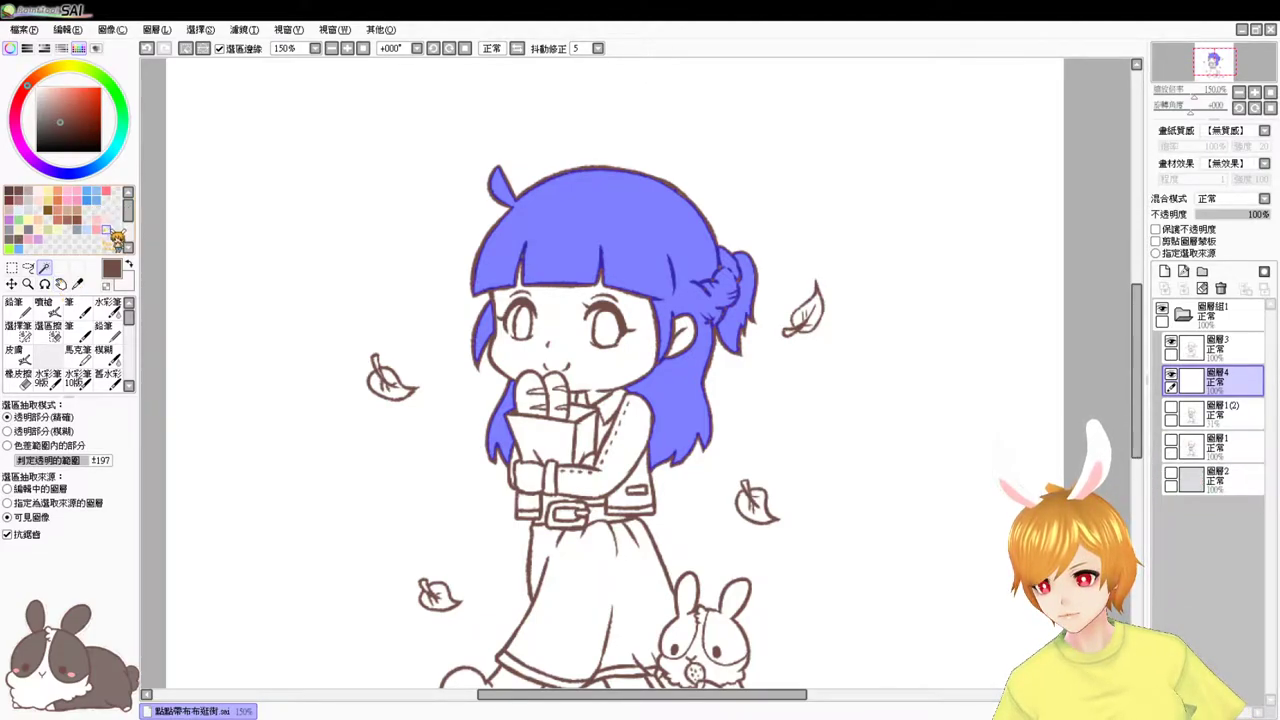
- Fill the selected hair with light pink on 圖層4
{"action": "left_click", "coordinate": [69, 196]}
{"action": "left_click", "coordinate": [71, 194]}
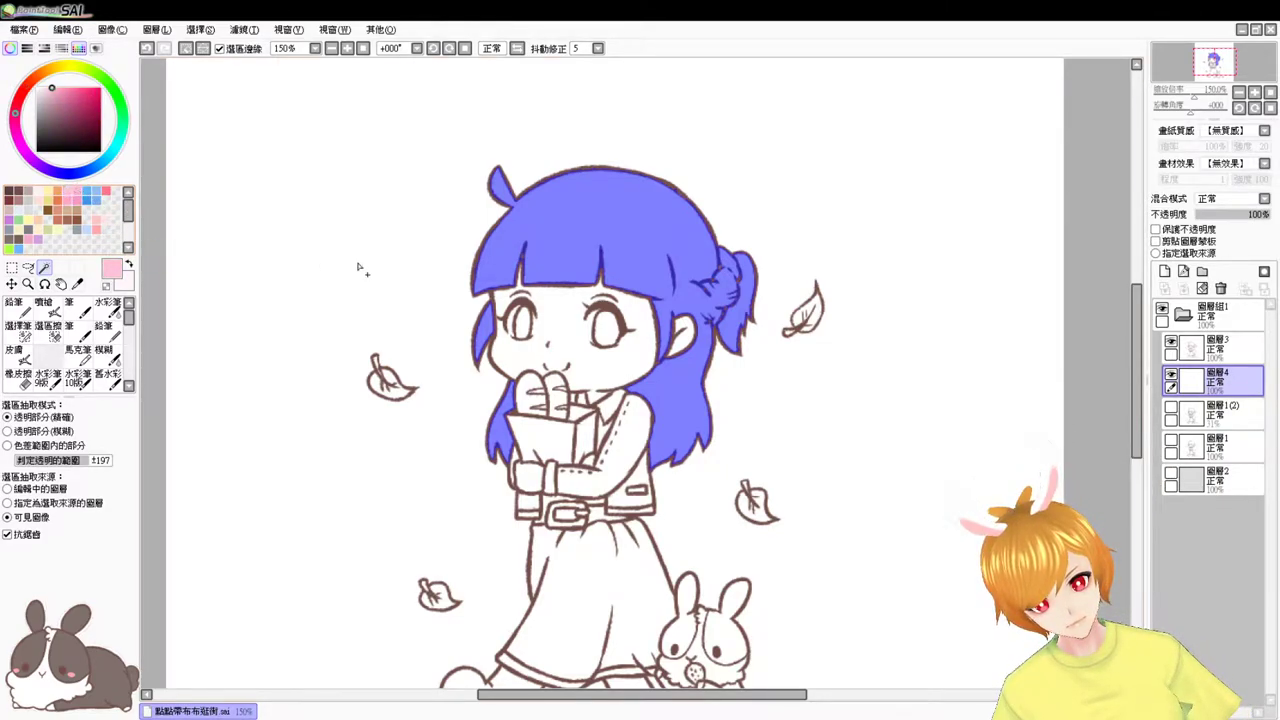
{"action": "key", "text": "ctrl+f"}
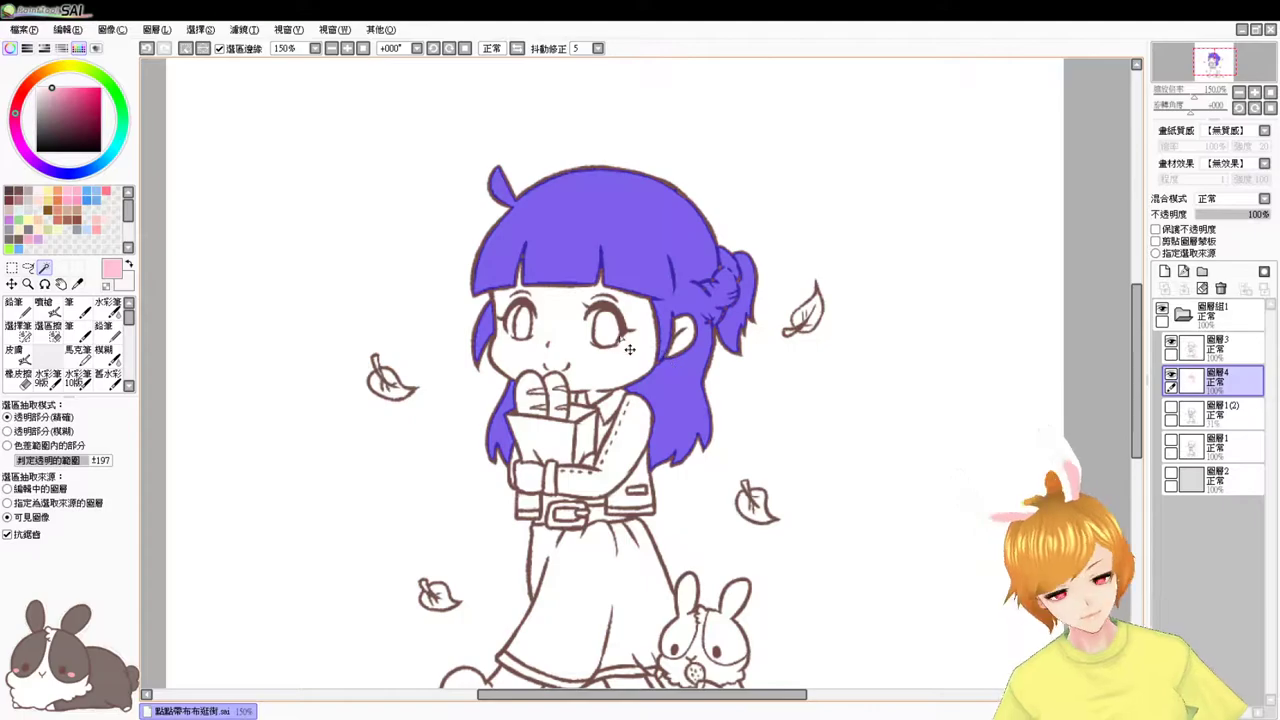
- Airbrush a darker pink shadow along the back of the head towards the hair bun and ear
{"action": "left_click", "coordinate": [45, 309]}
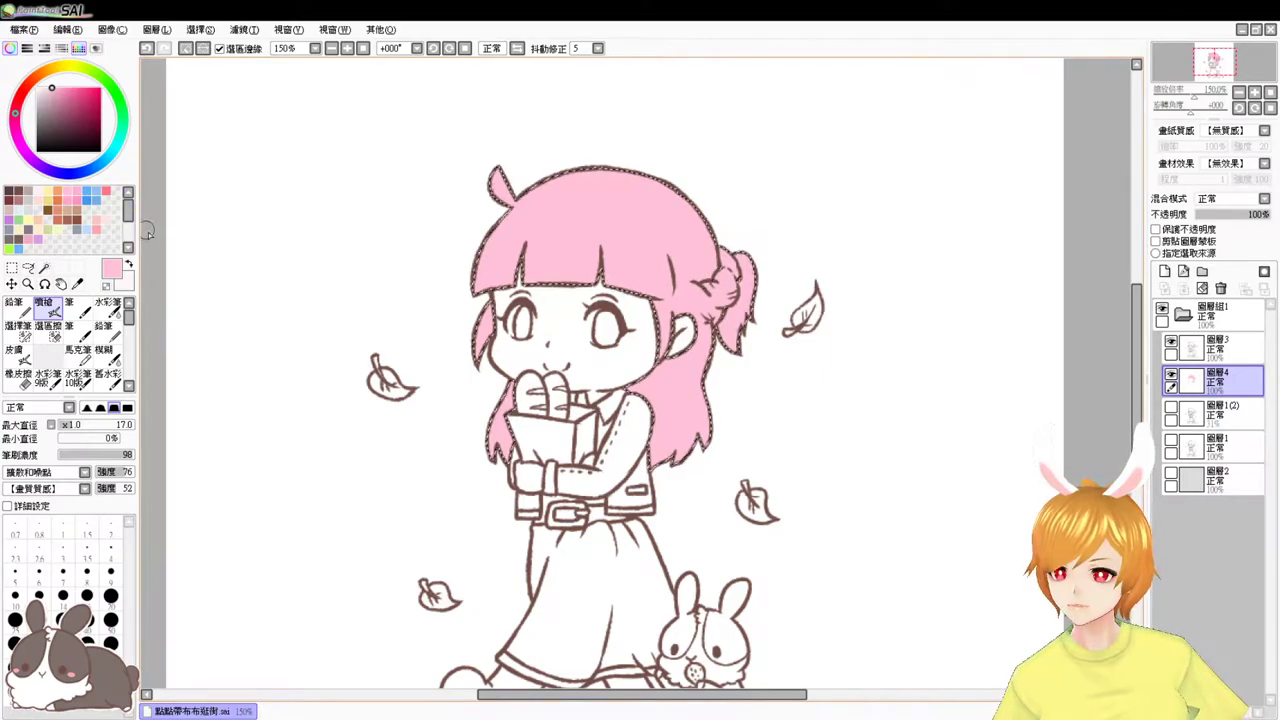
{"action": "left_click", "coordinate": [71, 198]}
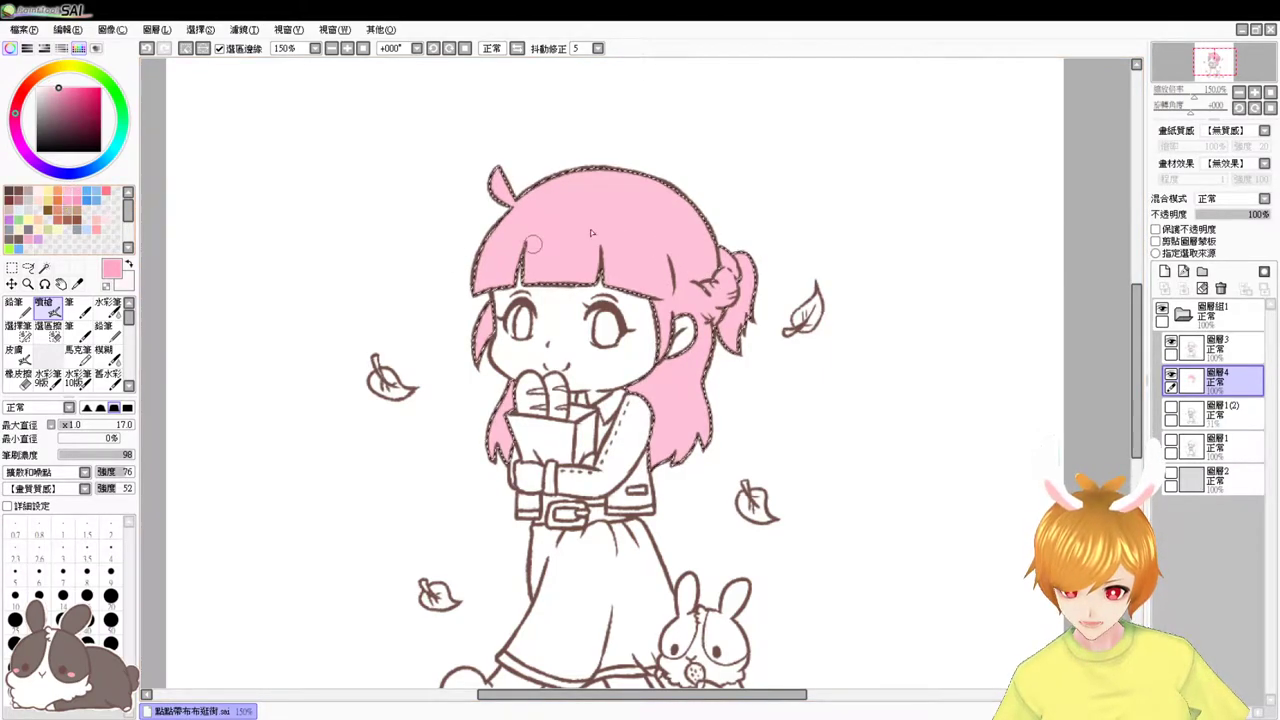
{"action": "left_click_drag", "start_coordinate": [674, 189], "coordinate": [714, 280]}
{"action": "key", "text": "ctrl+z"}
{"action": "left_click_drag", "start_coordinate": [686, 186], "coordinate": [672, 342]}
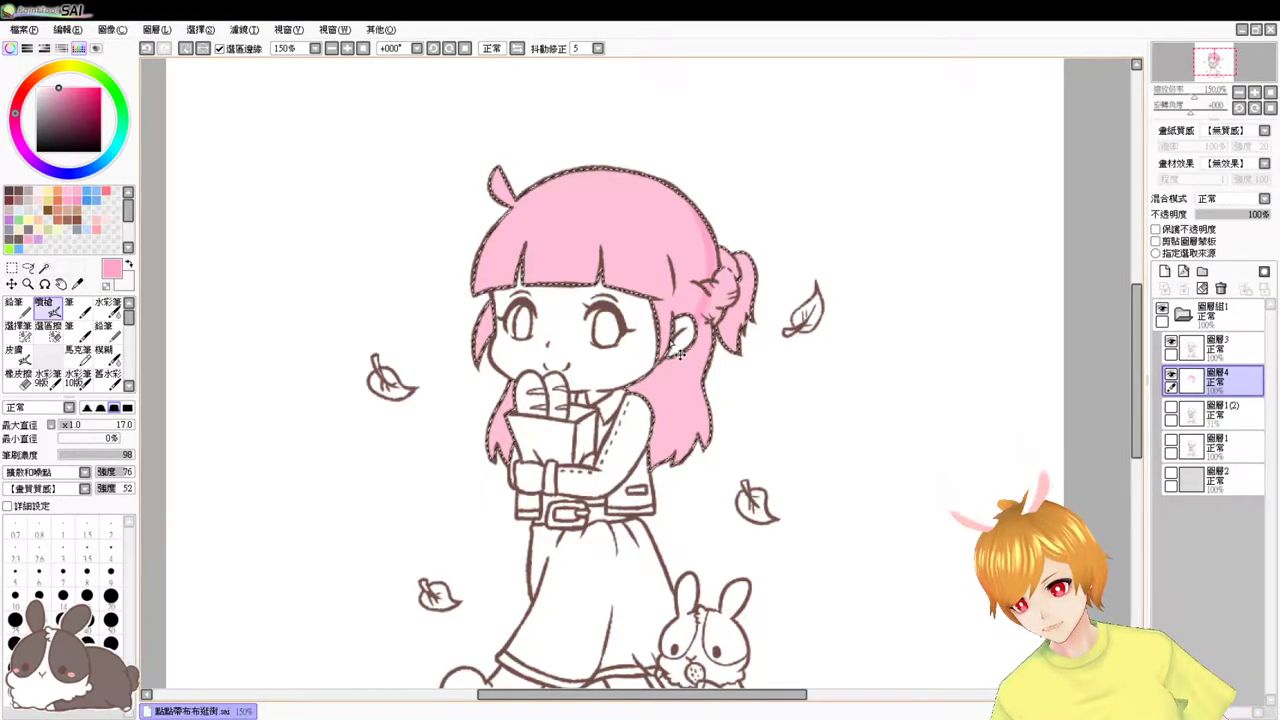
- Shade the long hair behind the girl's shoulder with darker pink strokes, redoing strokes until the shape fits
{"action": "scroll", "coordinate": [674, 341], "scroll_direction": "up", "scroll_amount": 1}
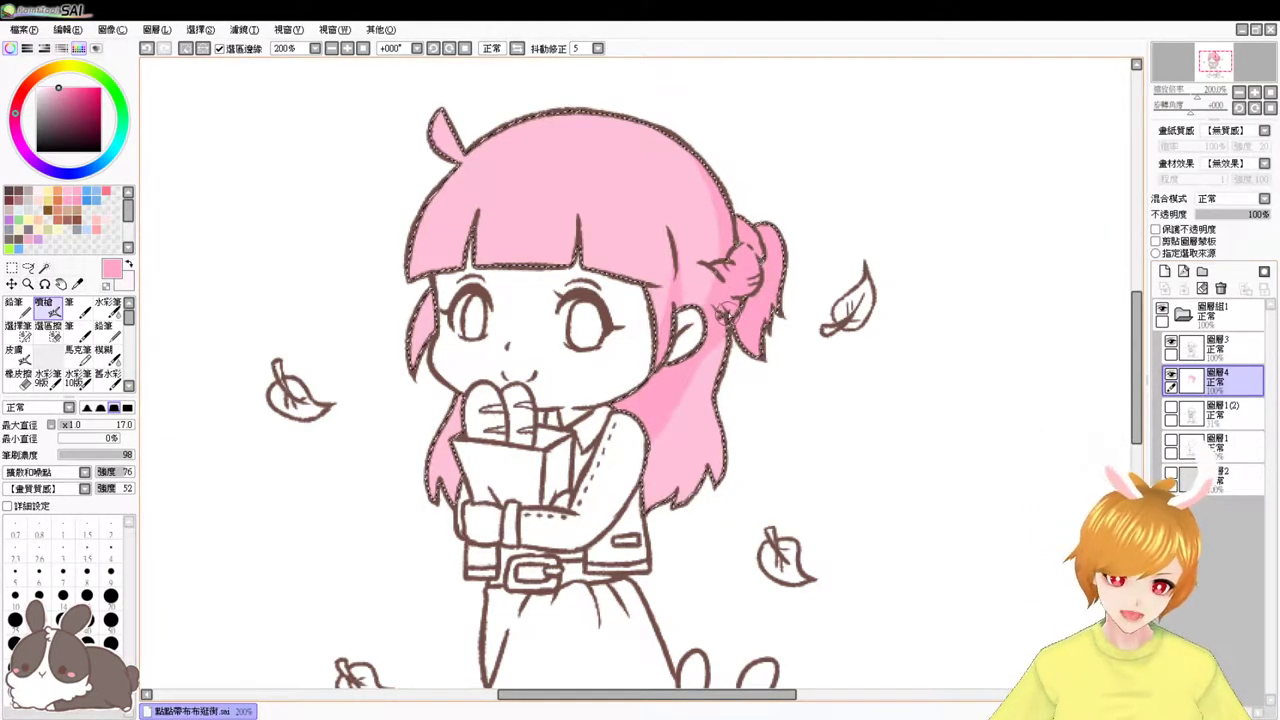
{"action": "left_click_drag", "start_coordinate": [670, 410], "coordinate": [640, 500]}
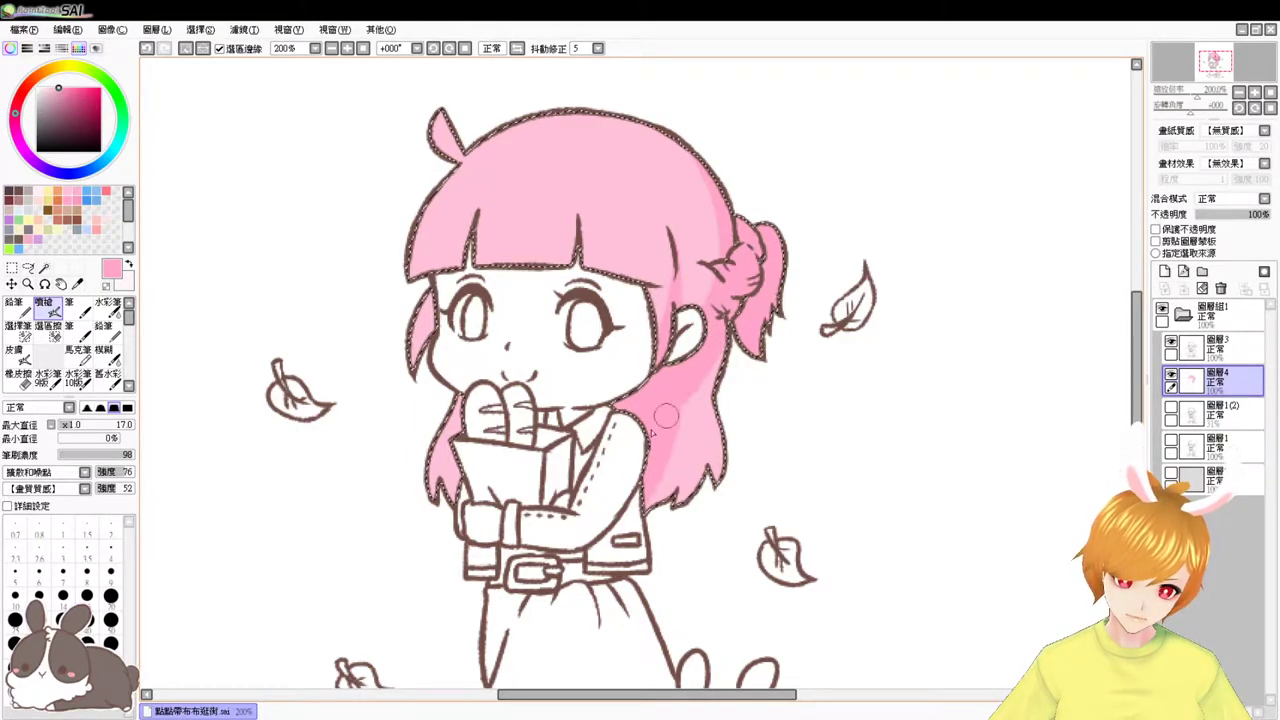
{"action": "left_click_drag", "start_coordinate": [682, 406], "coordinate": [662, 482]}
{"action": "key", "text": "ctrl+z"}
{"action": "key", "text": "ctrl+z"}
{"action": "left_click_drag", "start_coordinate": [682, 394], "coordinate": [657, 474]}
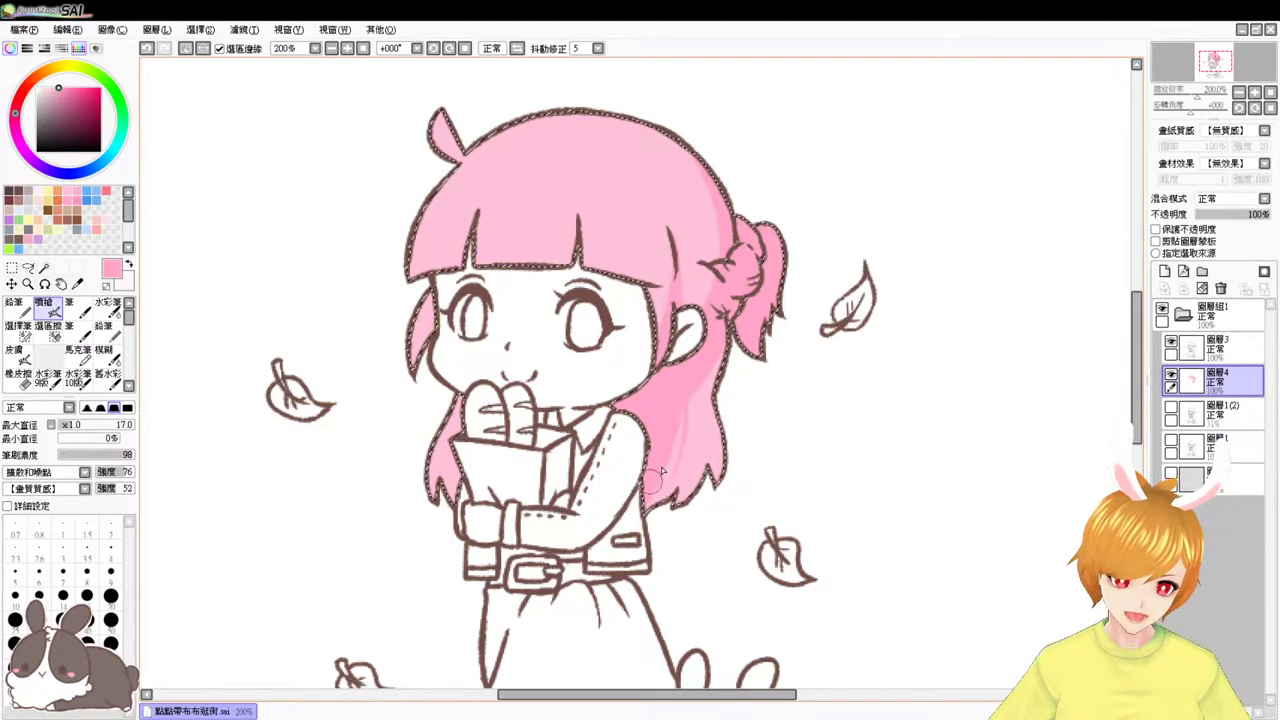
{"action": "key", "text": "ctrl+z"}
{"action": "mouse_move", "coordinate": [685, 407]}
{"action": "left_mouse_down"}
{"action": "mouse_move", "coordinate": [654, 497]}
{"action": "mouse_move", "coordinate": [687, 494]}
{"action": "left_mouse_up"}
{"action": "key", "text": "ctrl+z"}
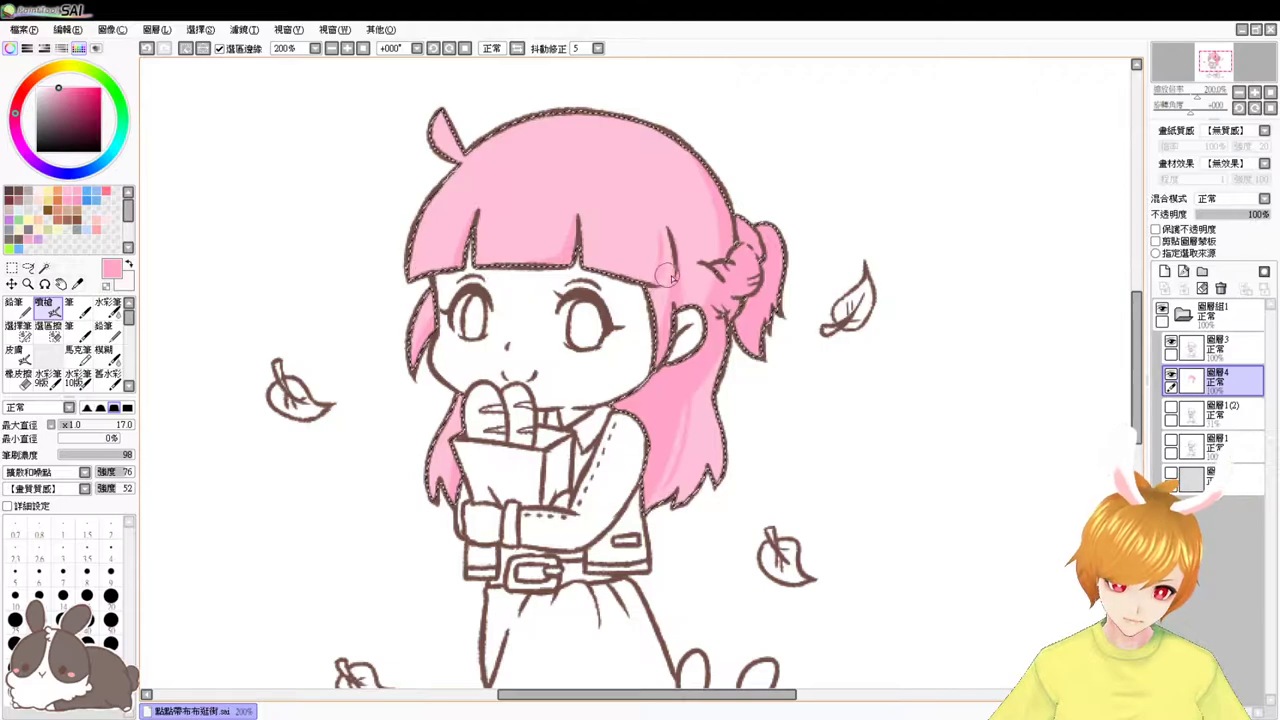
- Shade the tips of the bangs in darker pink beside the two parting lines
{"action": "key", "text": "ctrl+z"}
{"action": "key", "text": "ctrl+y"}
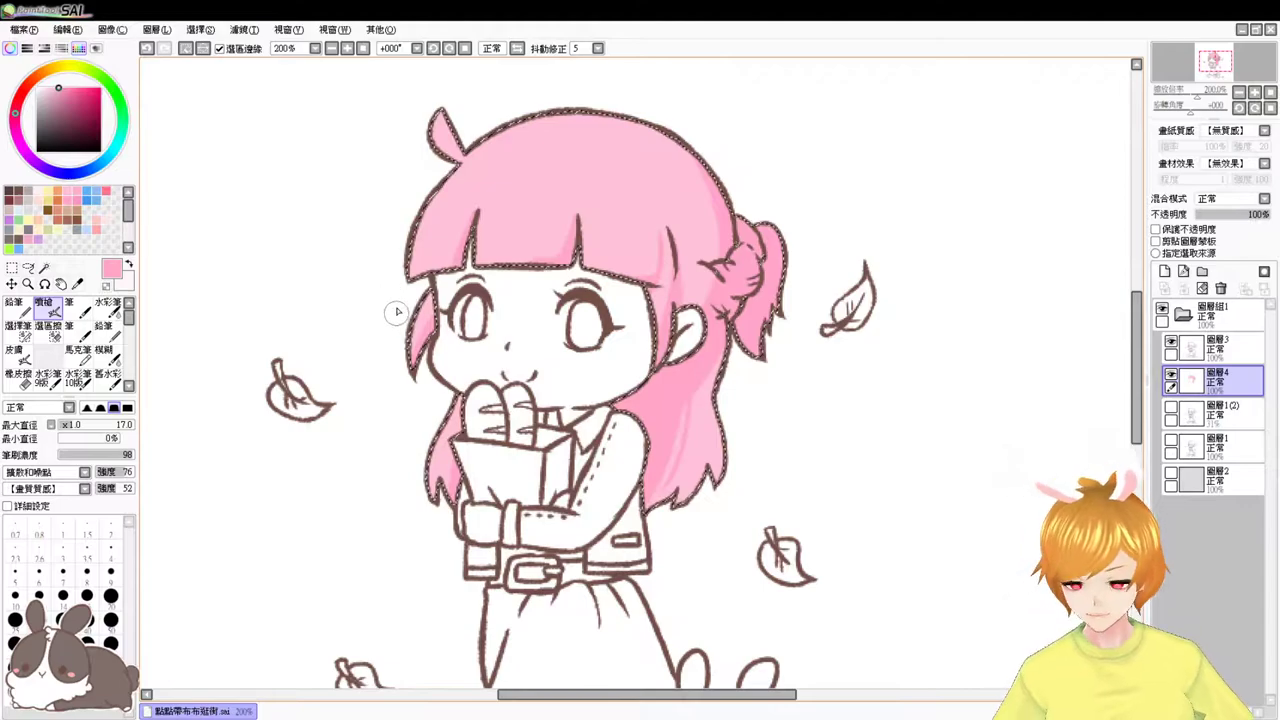
{"action": "key", "text": "ctrl+z"}
{"action": "left_click_drag", "start_coordinate": [468, 236], "coordinate": [474, 261]}
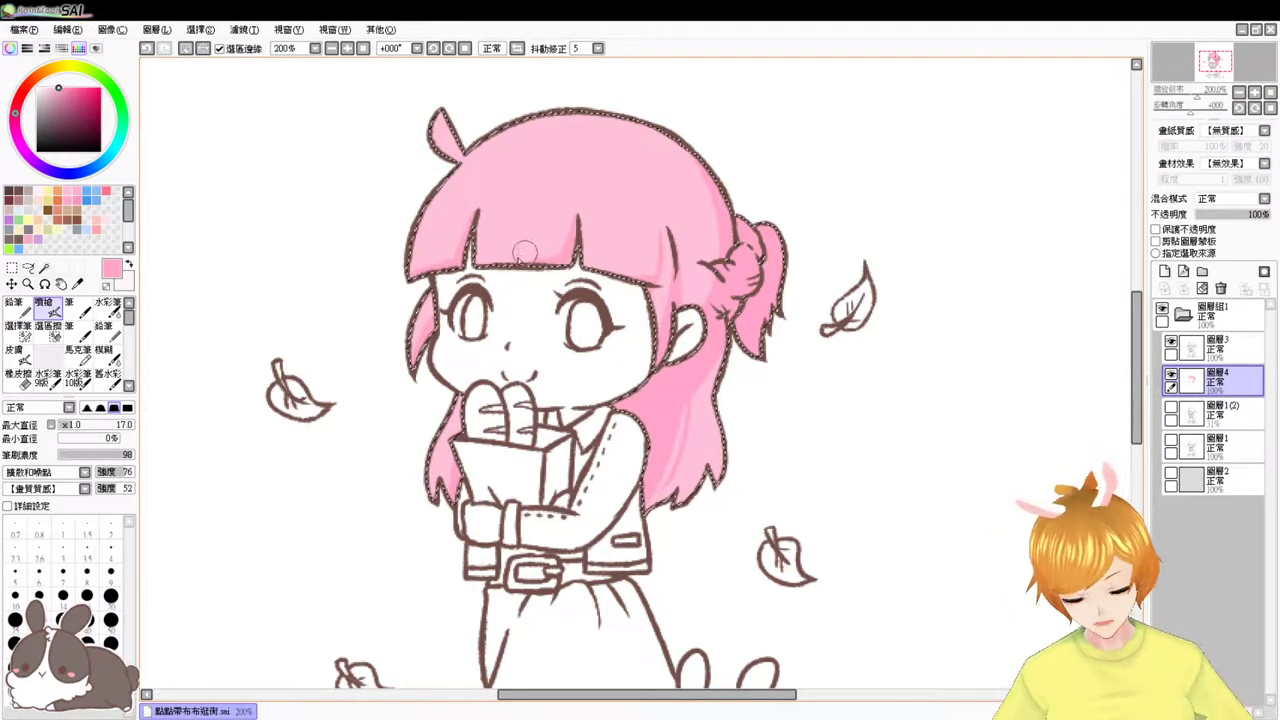
{"action": "key", "text": "ctrl+z"}
{"action": "left_click_drag", "start_coordinate": [576, 238], "coordinate": [564, 260]}
{"action": "key", "text": "ctrl+z"}
{"action": "key", "text": "ctrl+y"}
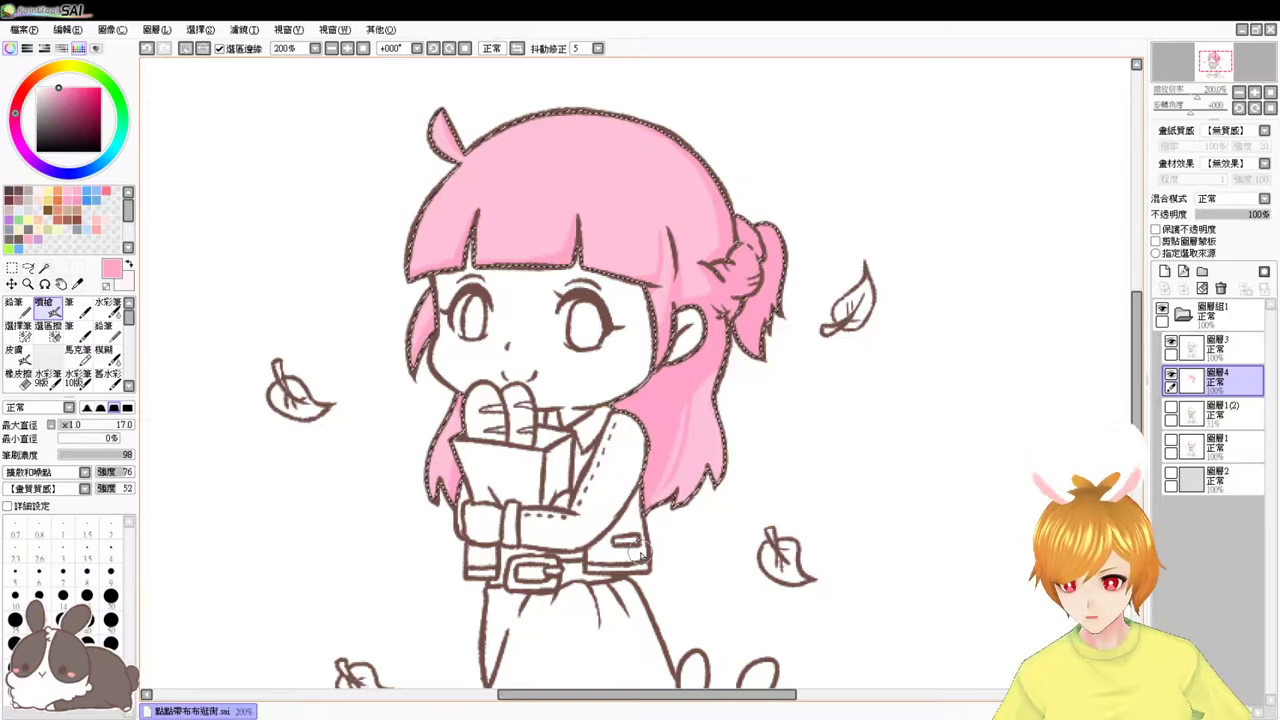
- Refine the shading around the side strand above the ear using the base and shadow pinks sampled from the hair
{"action": "left_click", "coordinate": [658, 228], "text": "alt"}
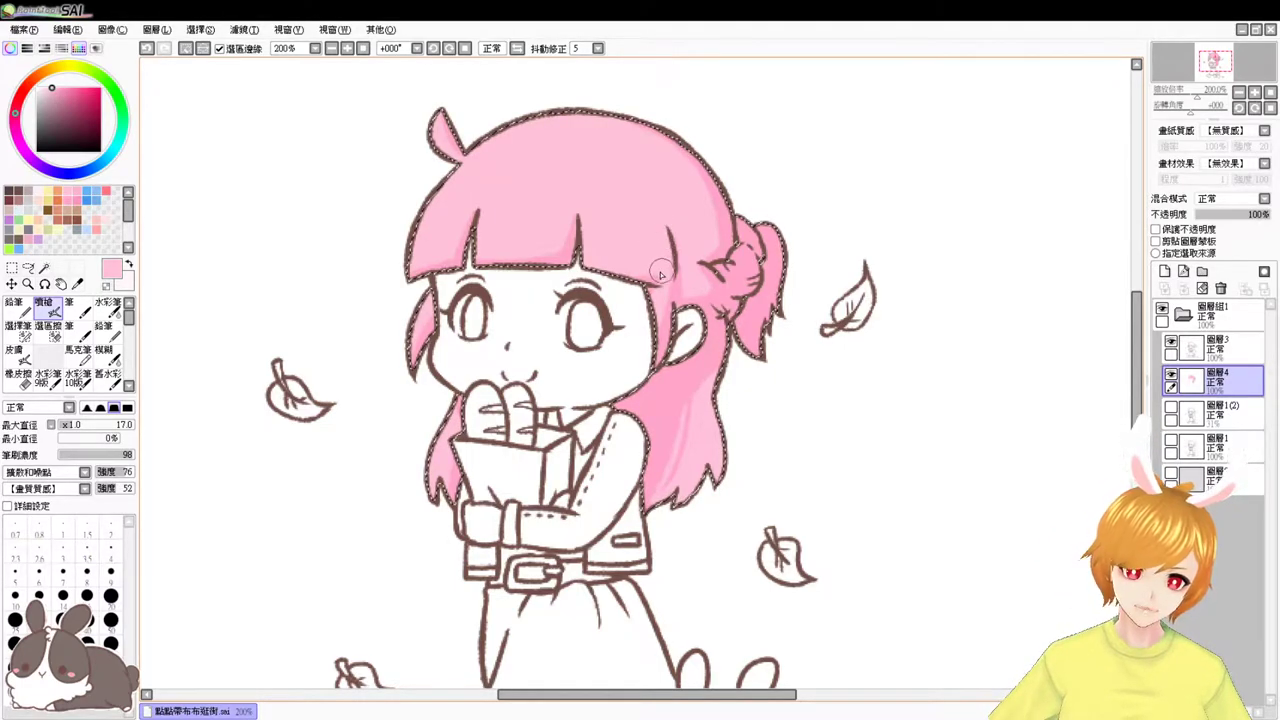
{"action": "left_click", "coordinate": [686, 280], "text": "alt"}
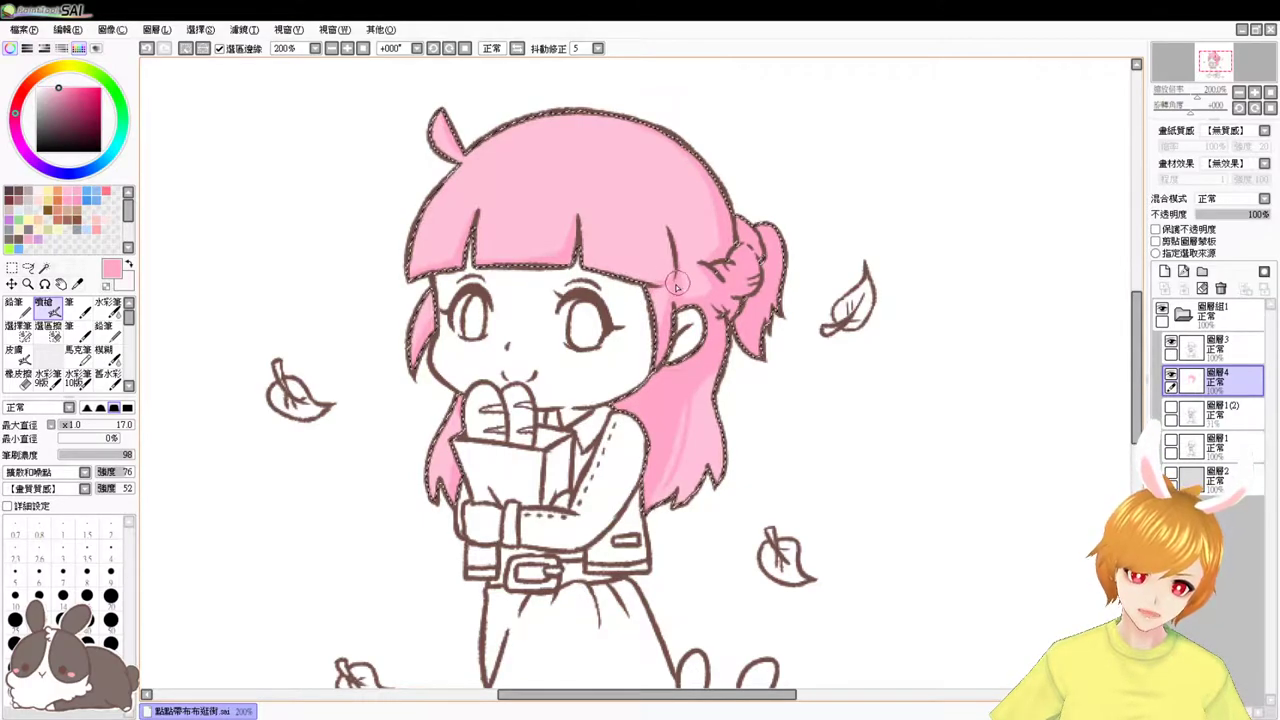
{"action": "key", "text": "ctrl+z"}
{"action": "left_click_drag", "start_coordinate": [647, 279], "coordinate": [641, 287]}
{"action": "key", "text": "ctrl+z"}
{"action": "left_click_drag", "start_coordinate": [666, 232], "coordinate": [645, 280]}
{"action": "key", "text": "ctrl+z"}
{"action": "mouse_move", "coordinate": [666, 225]}
{"action": "left_mouse_down"}
{"action": "mouse_move", "coordinate": [663, 259]}
{"action": "mouse_move", "coordinate": [672, 251]}
{"action": "left_mouse_up"}
{"action": "key", "text": "ctrl+z"}
{"action": "key", "text": "ctrl+z"}
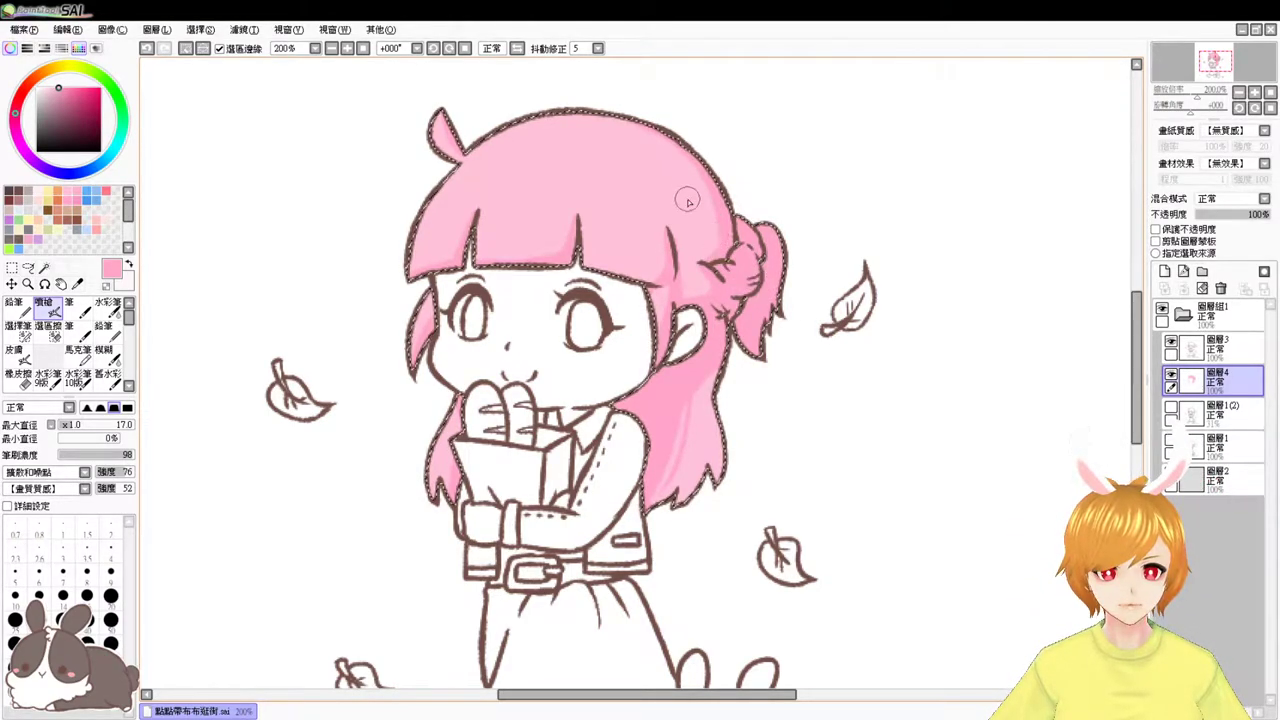
- Add thin darker pink hair streaks across the middle and both sides of the bangs
{"action": "key", "text": "ctrl+z"}
{"action": "left_click_drag", "start_coordinate": [626, 213], "coordinate": [621, 260]}
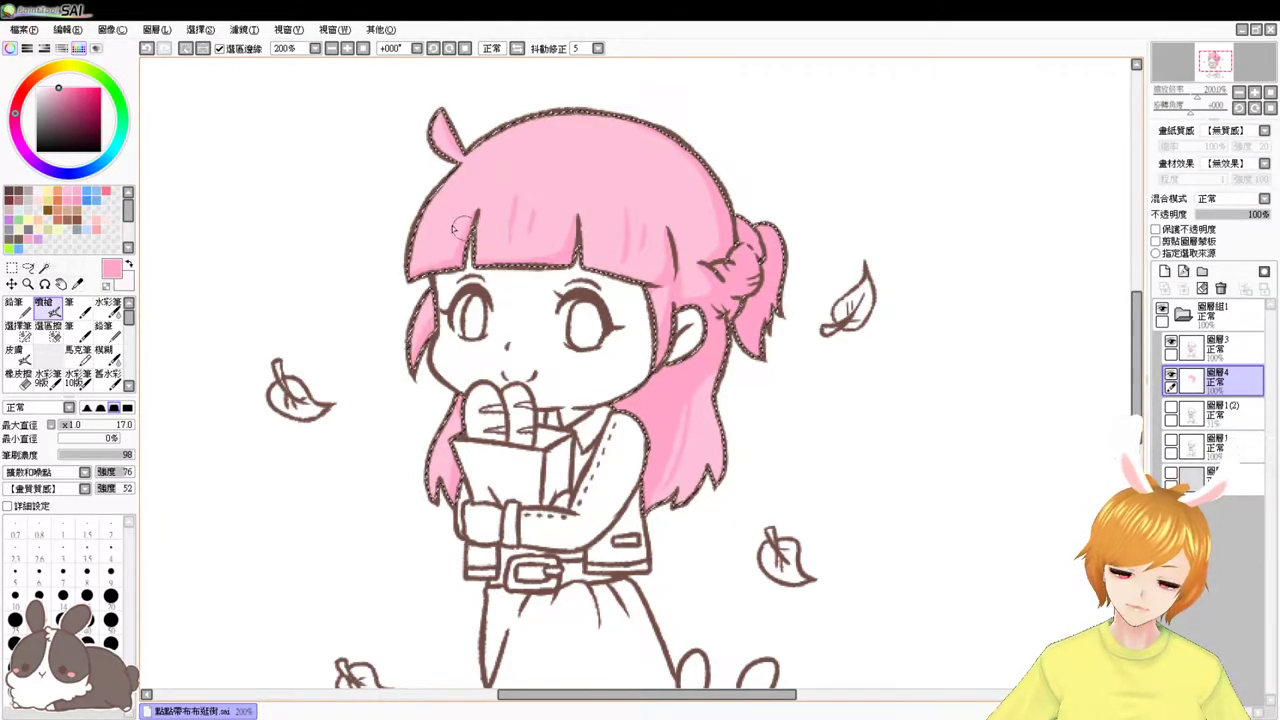
{"action": "key", "text": "ctrl+z"}
{"action": "left_click_drag", "start_coordinate": [458, 212], "coordinate": [456, 252]}
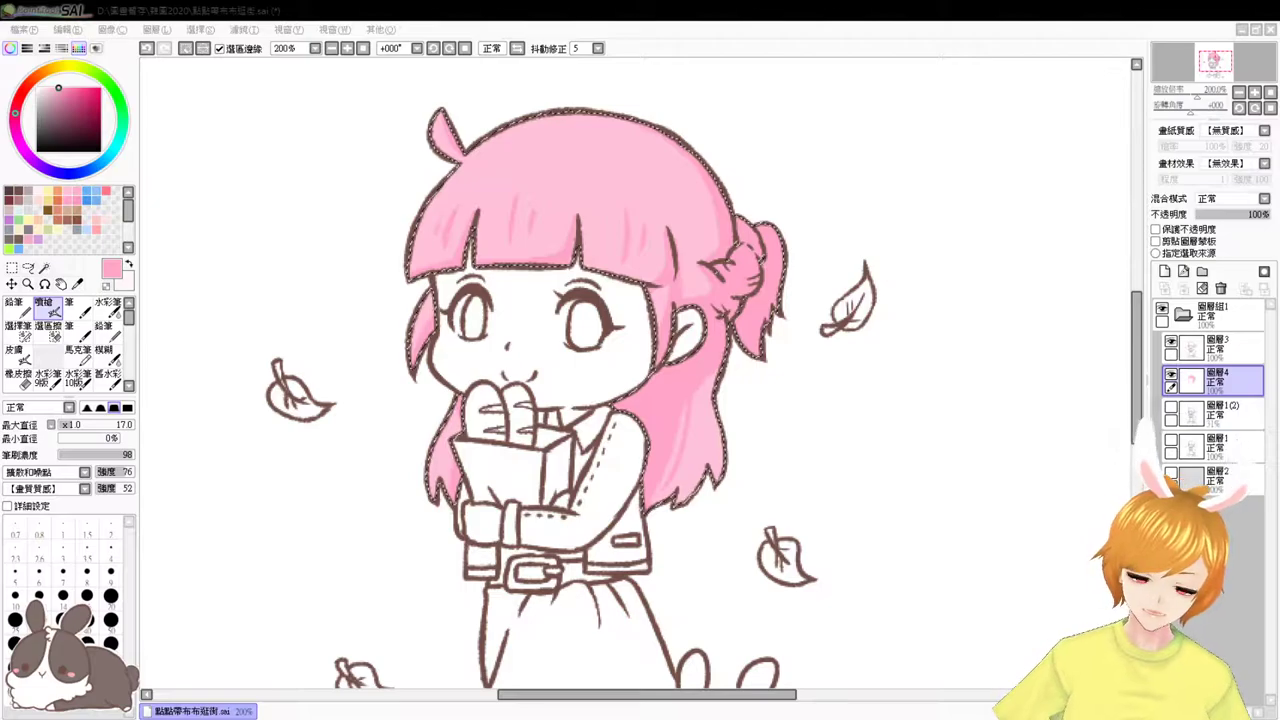
- Paint a paler pink highlight along the upper edge of the head beside the stray tuft
{"action": "left_click", "coordinate": [788, 31]}
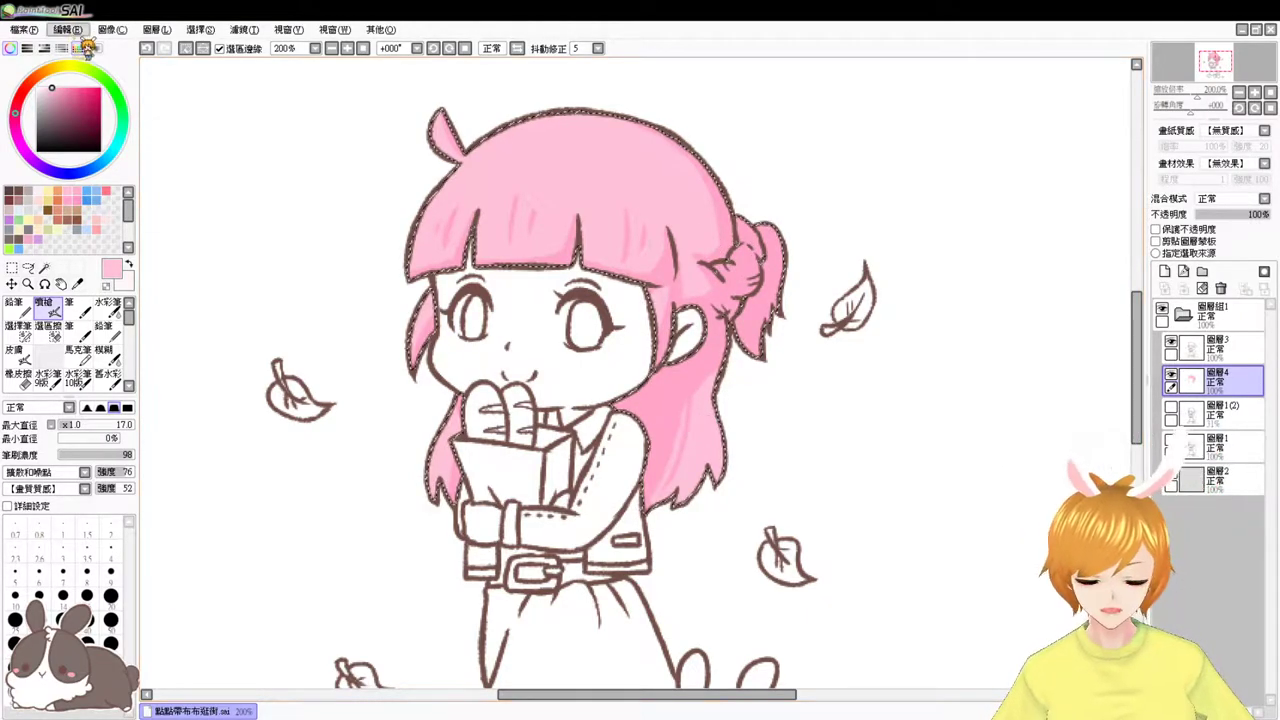
{"action": "left_click", "coordinate": [44, 88]}
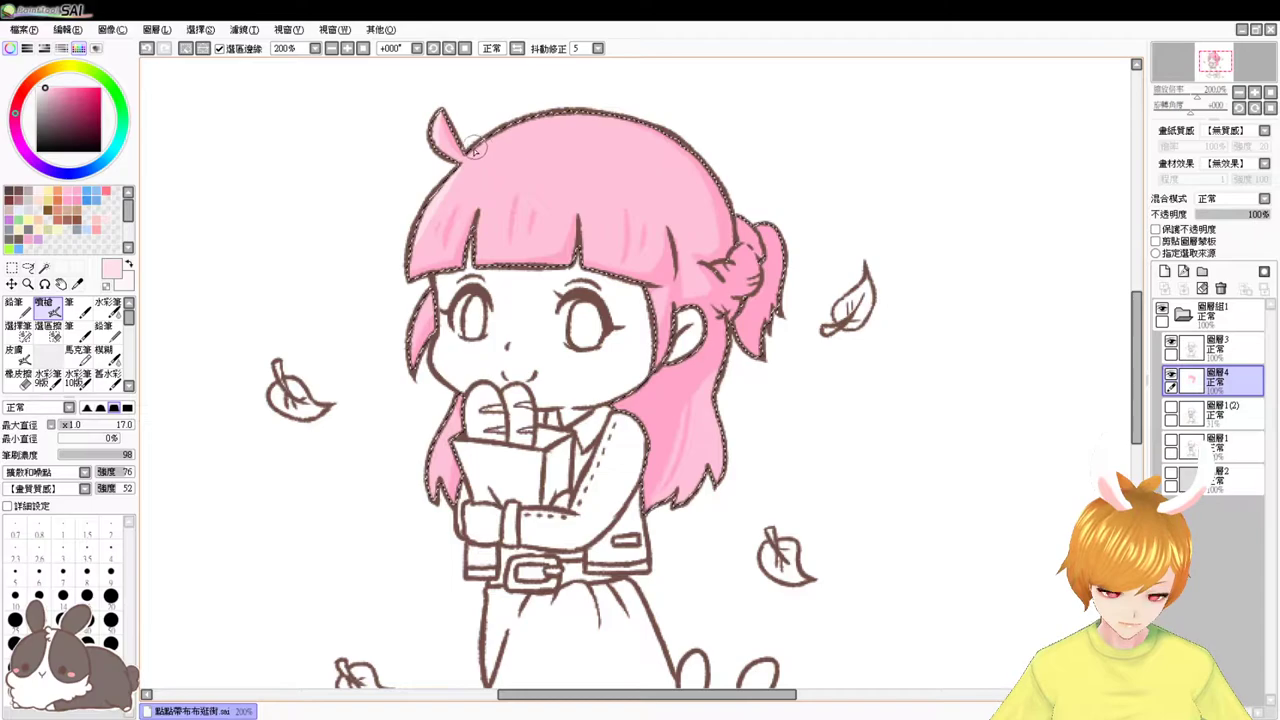
{"action": "key", "text": "ctrl+z"}
{"action": "mouse_move", "coordinate": [469, 158]}
{"action": "left_mouse_down"}
{"action": "mouse_move", "coordinate": [511, 133]}
{"action": "mouse_move", "coordinate": [634, 120]}
{"action": "left_mouse_up"}
{"action": "key", "text": "ctrl+z"}
{"action": "left_click_drag", "start_coordinate": [467, 155], "coordinate": [562, 121]}
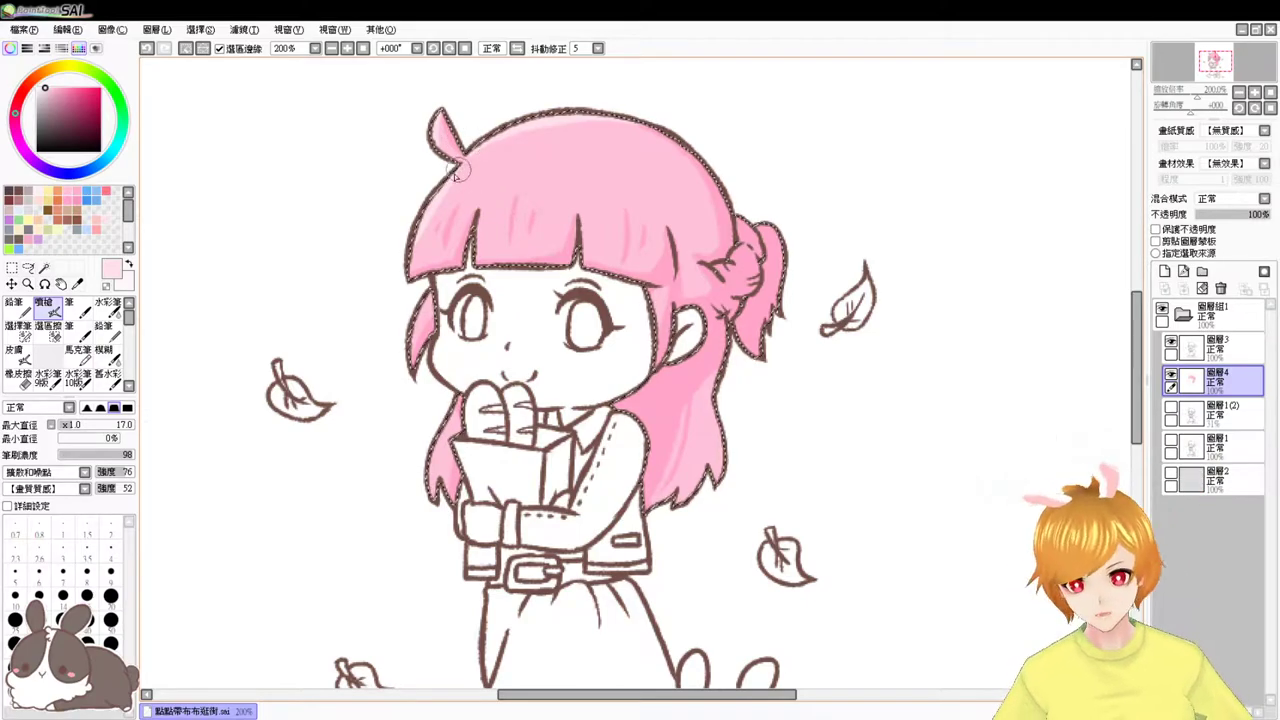
{"action": "key", "text": "ctrl+z"}
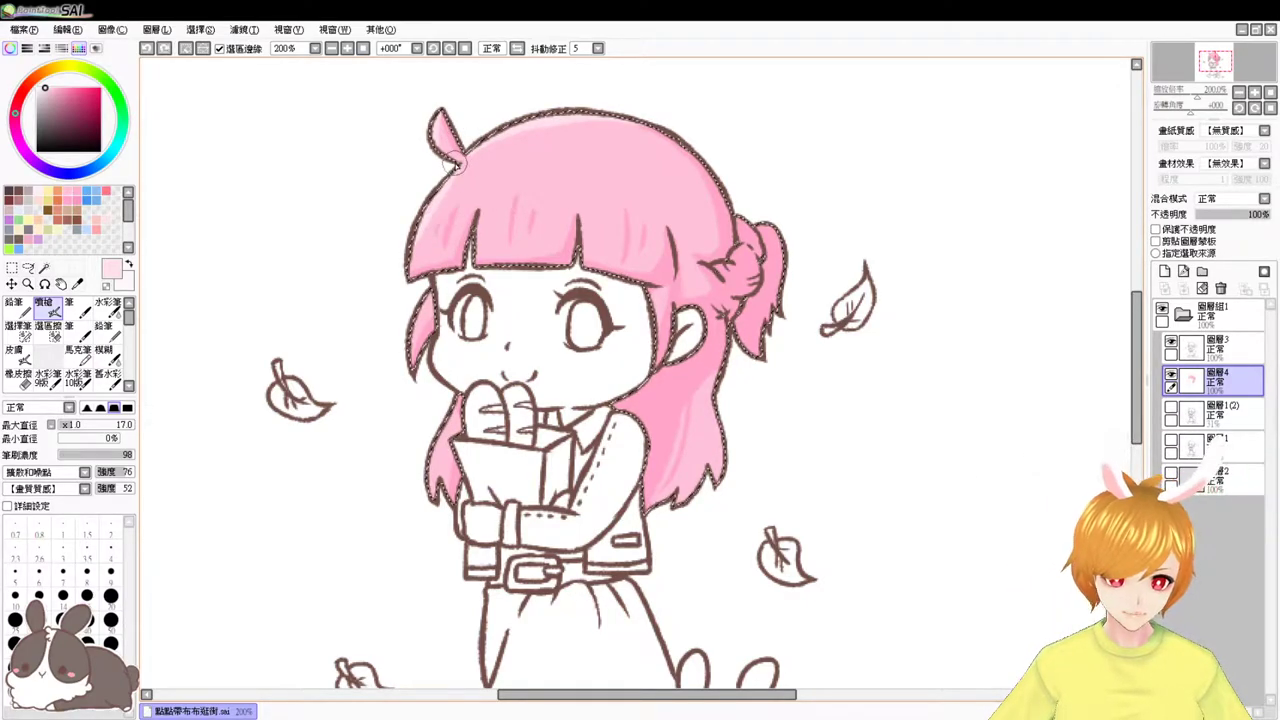
{"action": "key", "text": "ctrl+y"}
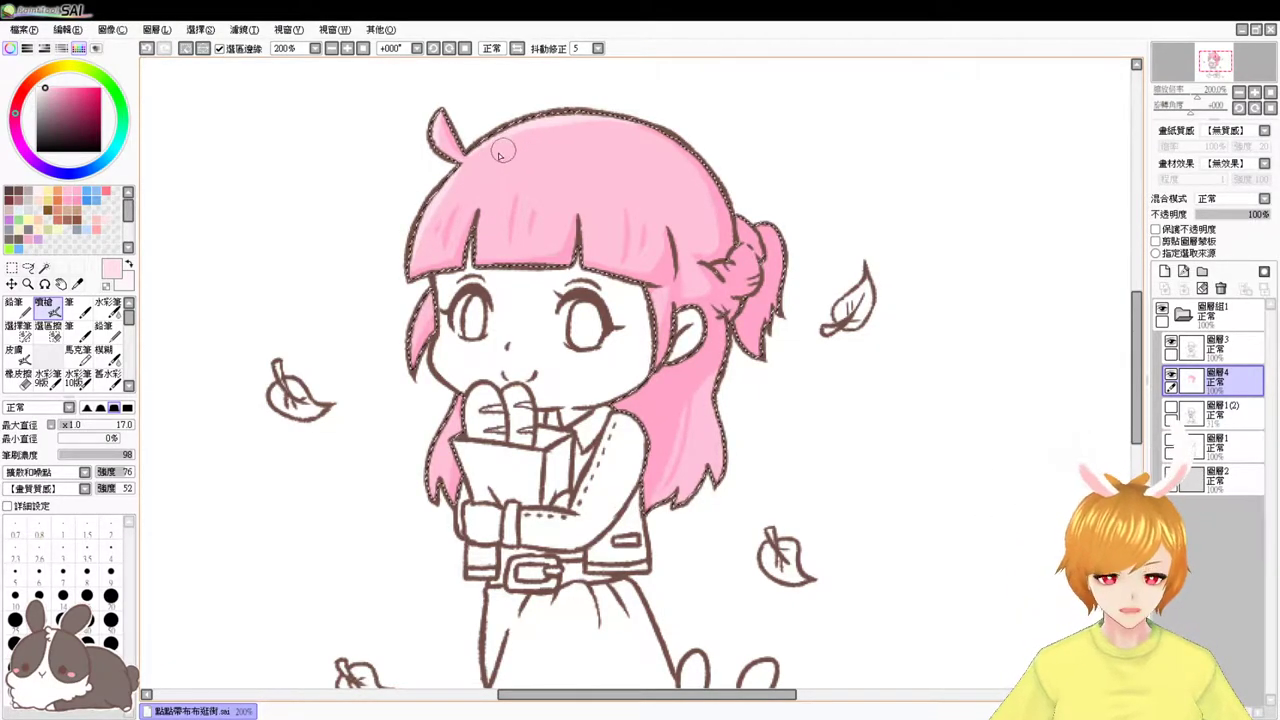
- Paint pale pink highlight spots on the crown and thin highlight streaks across the bangs
{"action": "left_click", "coordinate": [560, 162]}
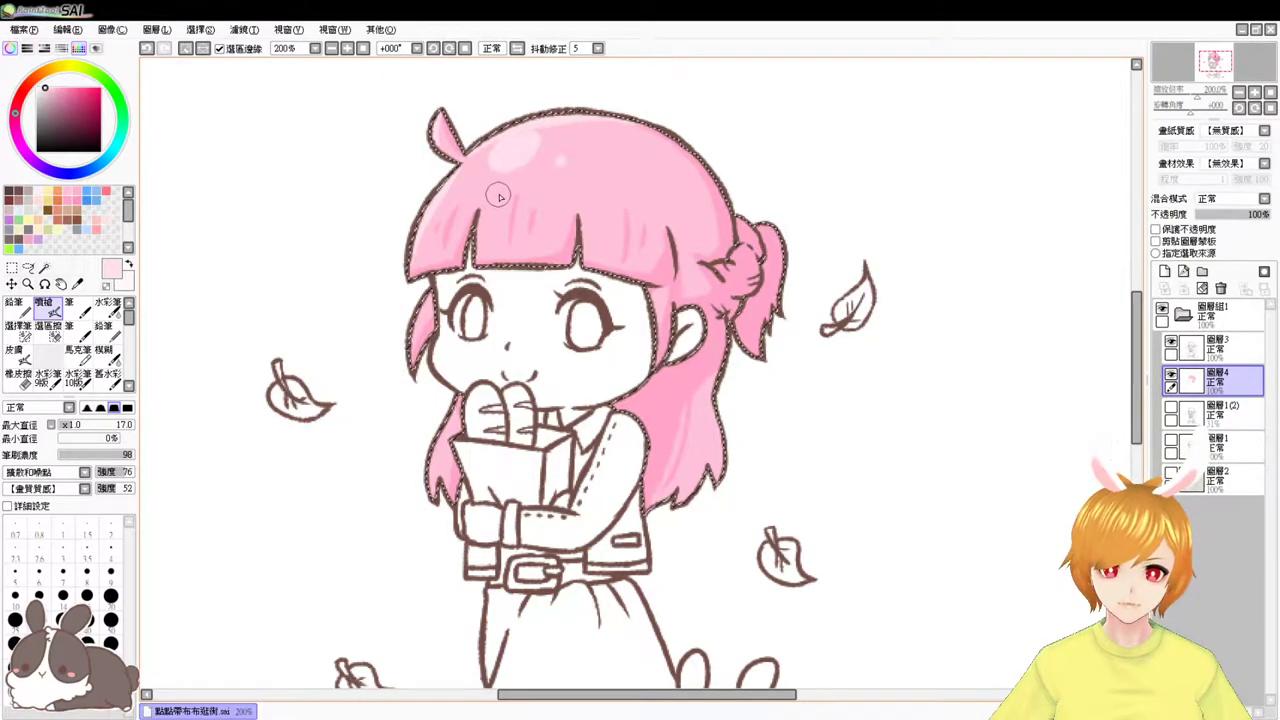
{"action": "key", "text": "ctrl+z"}
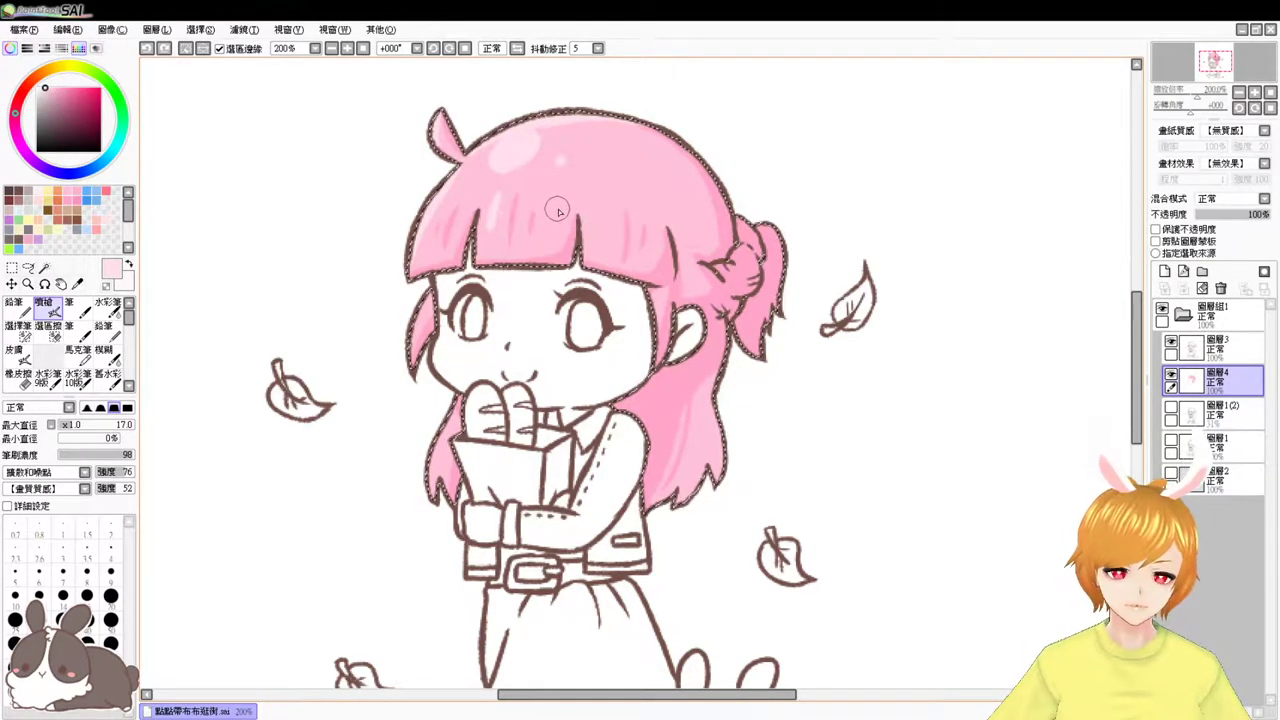
{"action": "left_click_drag", "start_coordinate": [554, 219], "coordinate": [556, 208]}
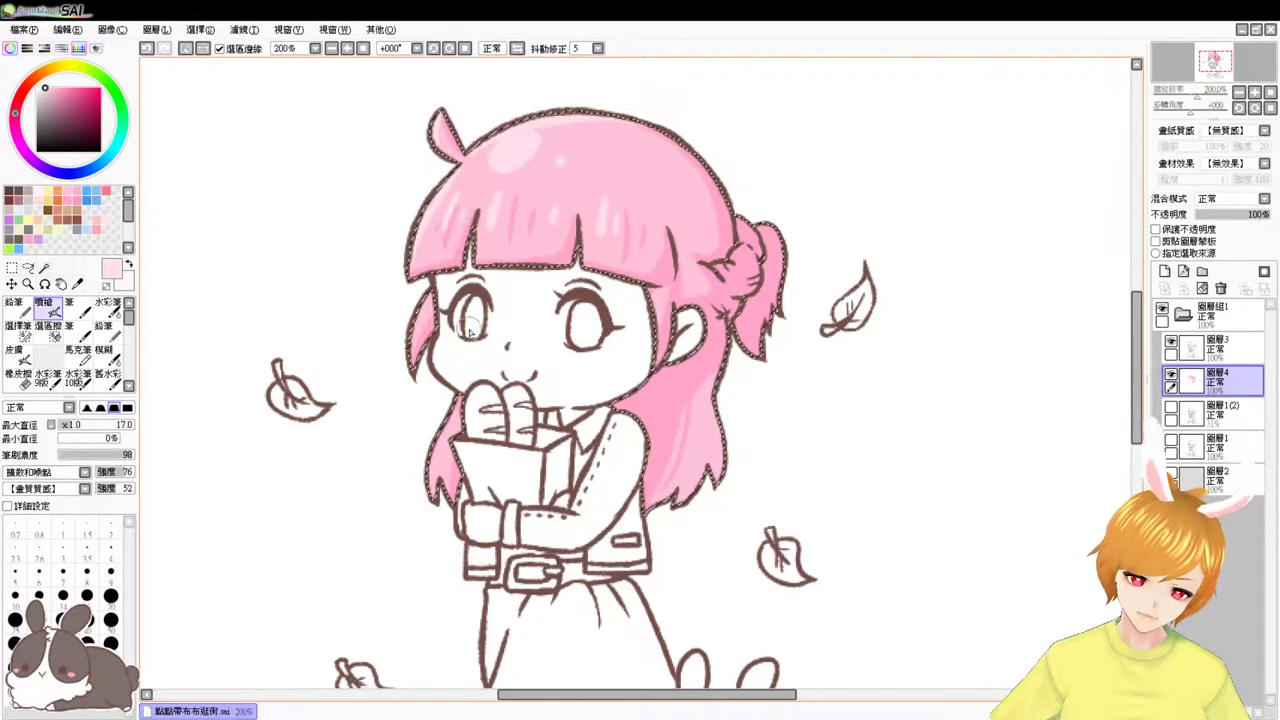
- Shade the long back hair, bun and ponytail with sampled pinks and a slightly deeper pink
{"action": "left_click", "coordinate": [714, 236], "text": "alt"}
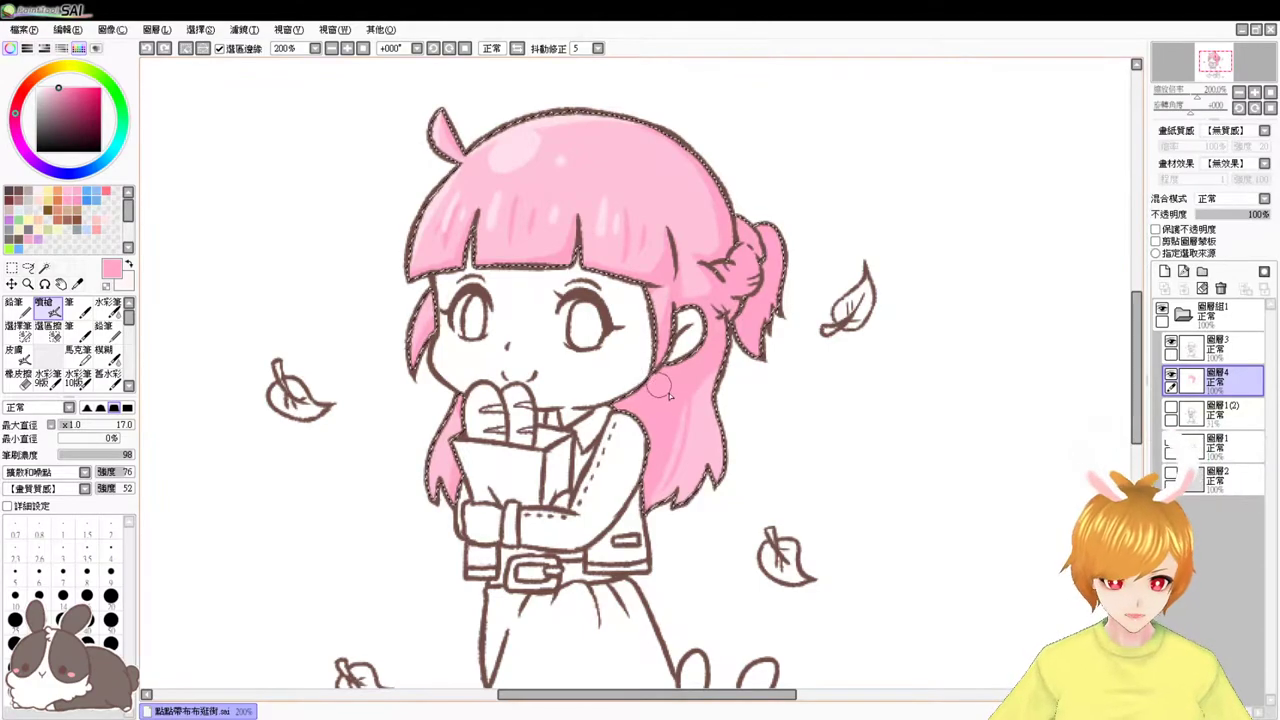
{"action": "left_click", "coordinate": [703, 418], "text": "alt"}
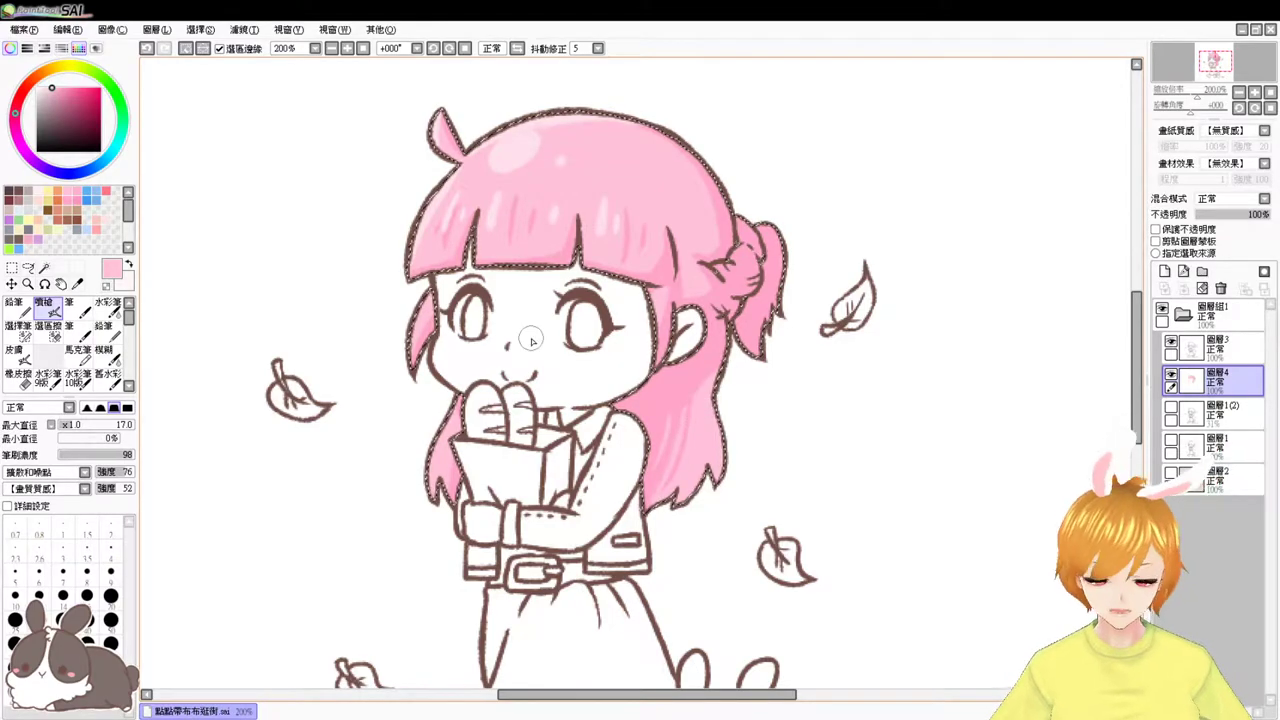
{"action": "left_click", "coordinate": [705, 348], "text": "alt"}
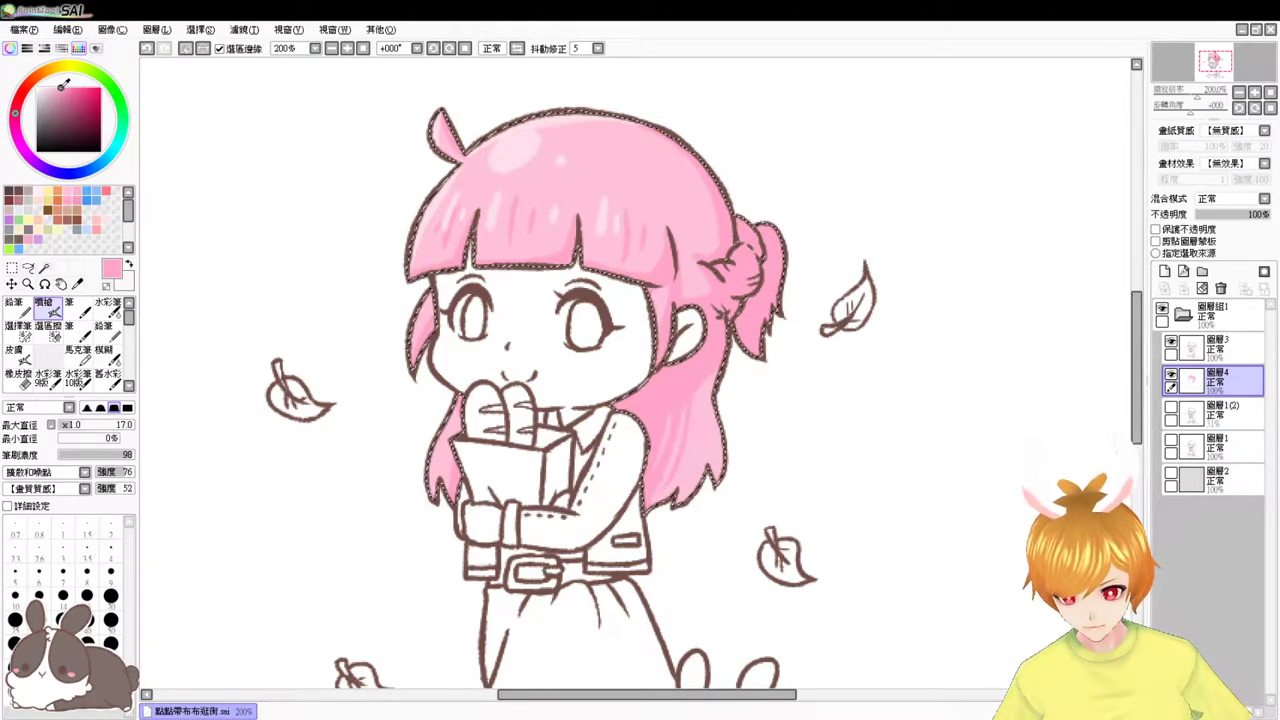
{"action": "left_click", "coordinate": [64, 89]}
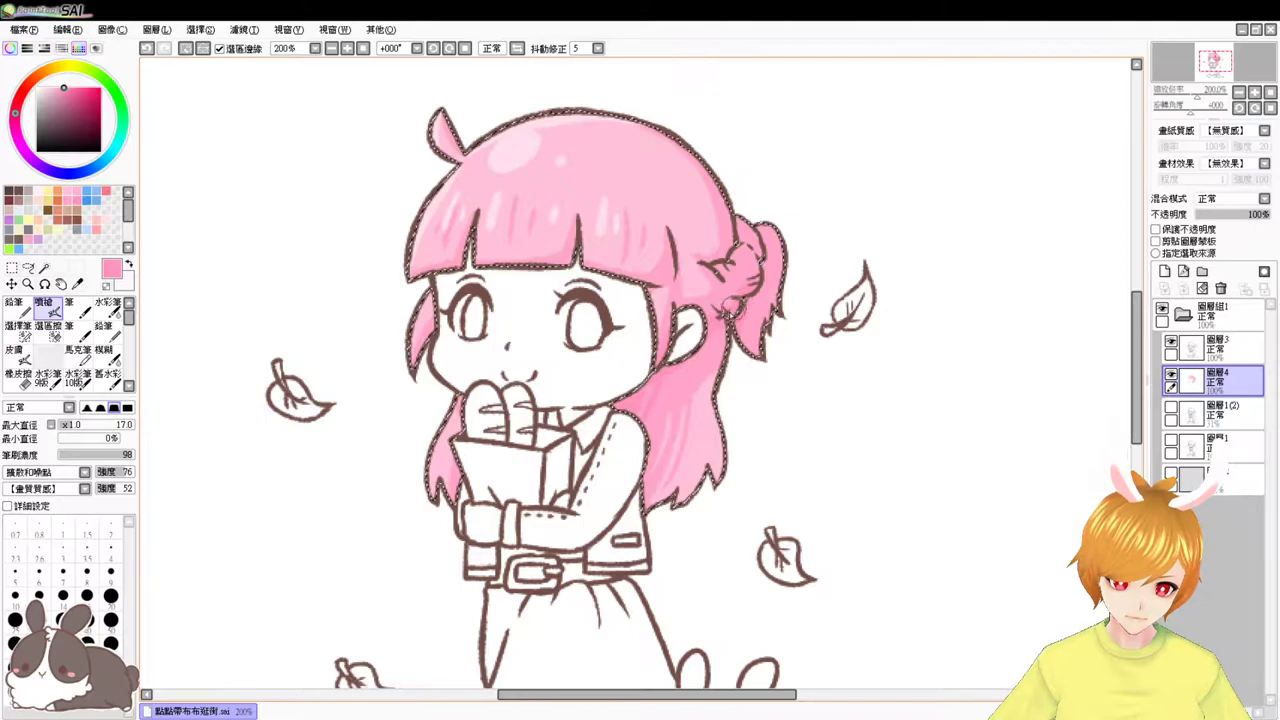
{"action": "mouse_move", "coordinate": [728, 345]}
{"action": "left_mouse_down"}
{"action": "mouse_move", "coordinate": [757, 323]}
{"action": "mouse_move", "coordinate": [728, 345]}
{"action": "mouse_move", "coordinate": [766, 241]}
{"action": "left_mouse_up"}
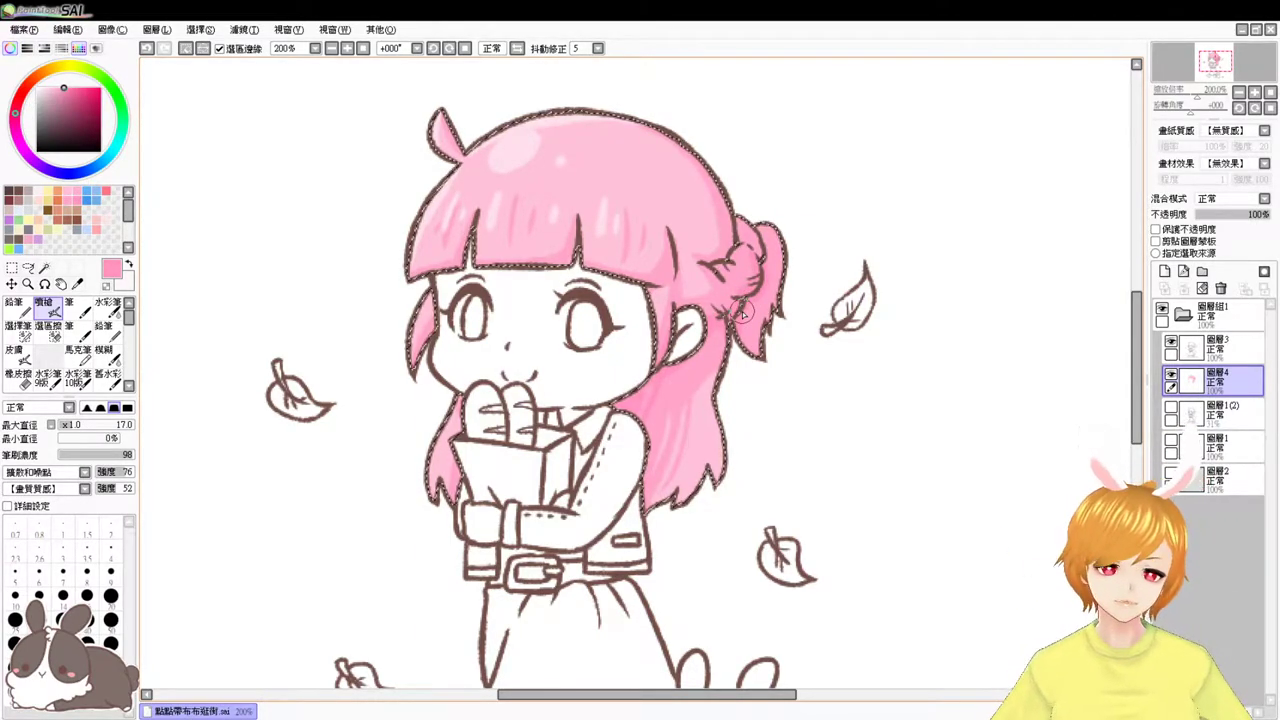
{"action": "scroll", "coordinate": [690, 303], "scroll_direction": "down", "scroll_amount": 3}
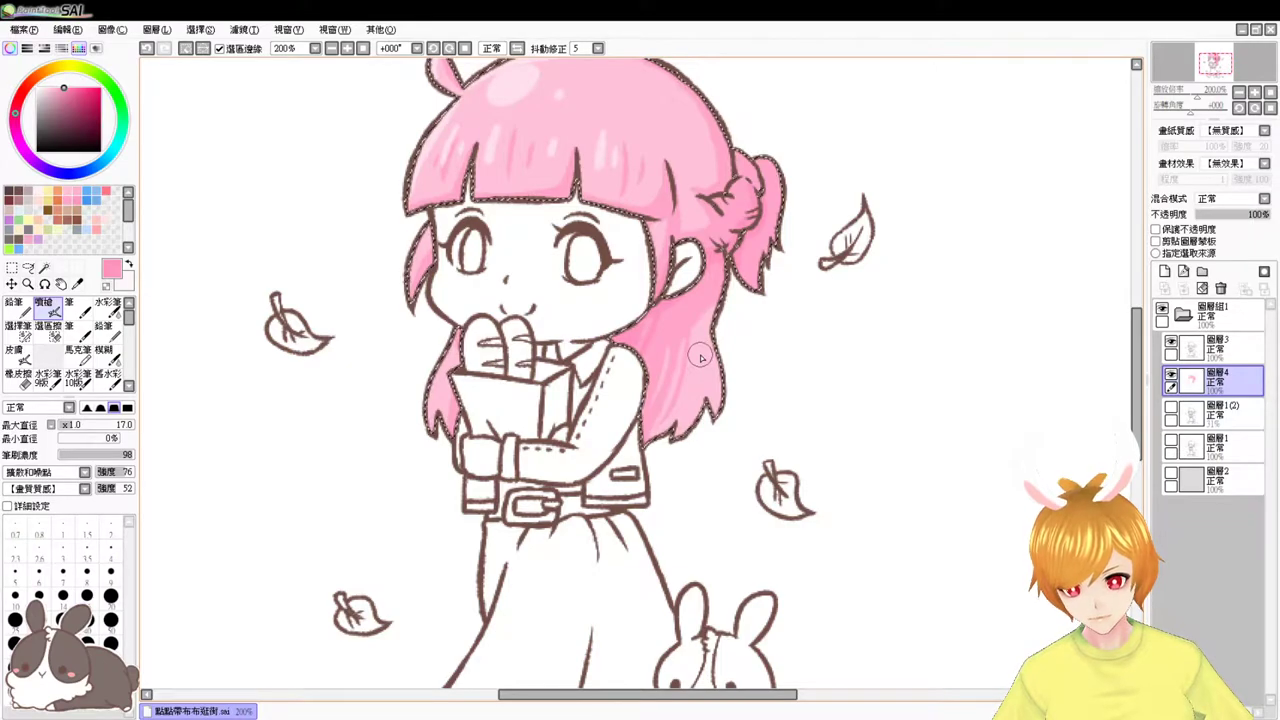
{"action": "left_click_drag", "start_coordinate": [697, 357], "coordinate": [681, 392]}
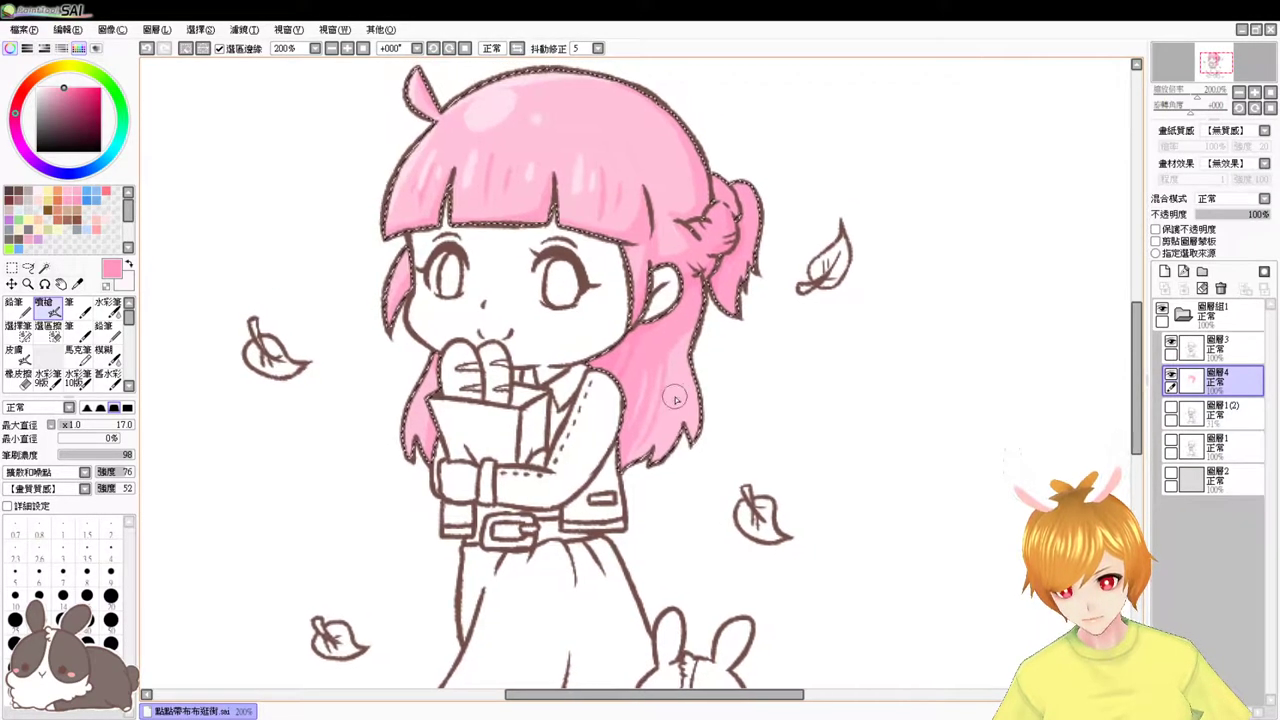
- Clear the hair selection and touch up the top of the head with the sampled pale highlight pink
{"action": "key", "text": "ctrl+d"}
{"action": "right_click", "coordinate": [503, 100]}
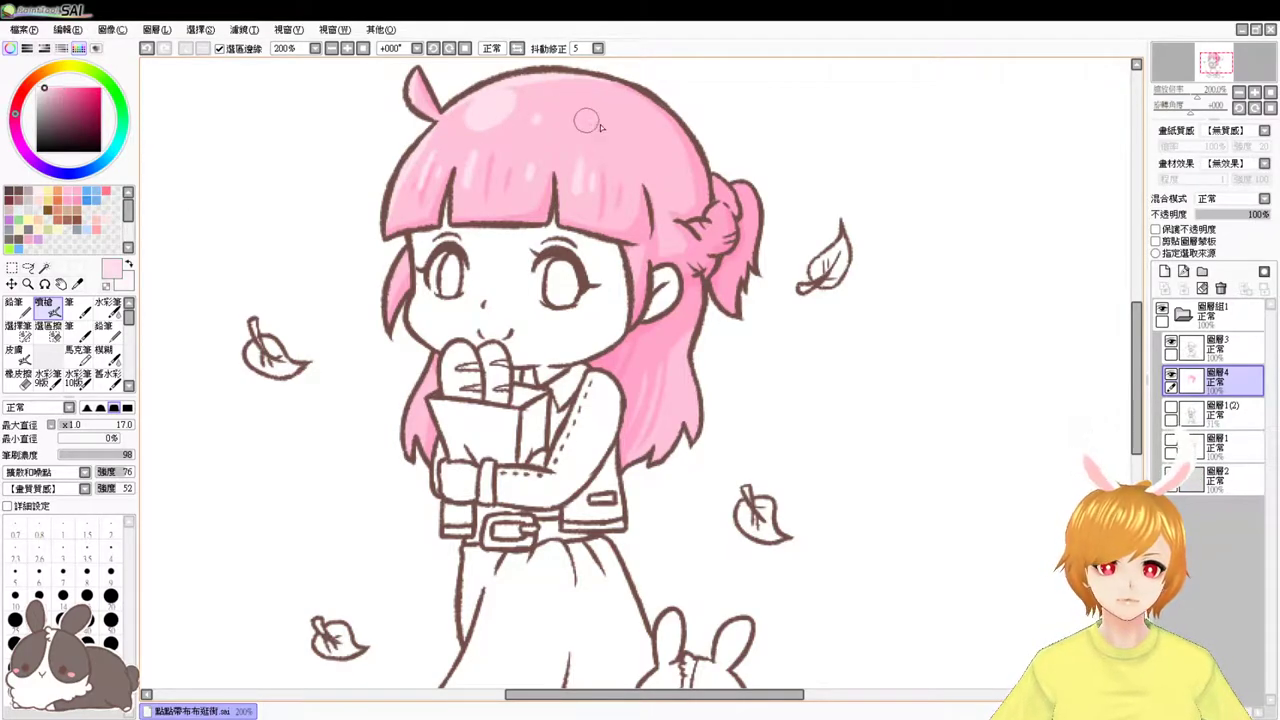
{"action": "left_click_drag", "start_coordinate": [598, 108], "coordinate": [597, 128]}
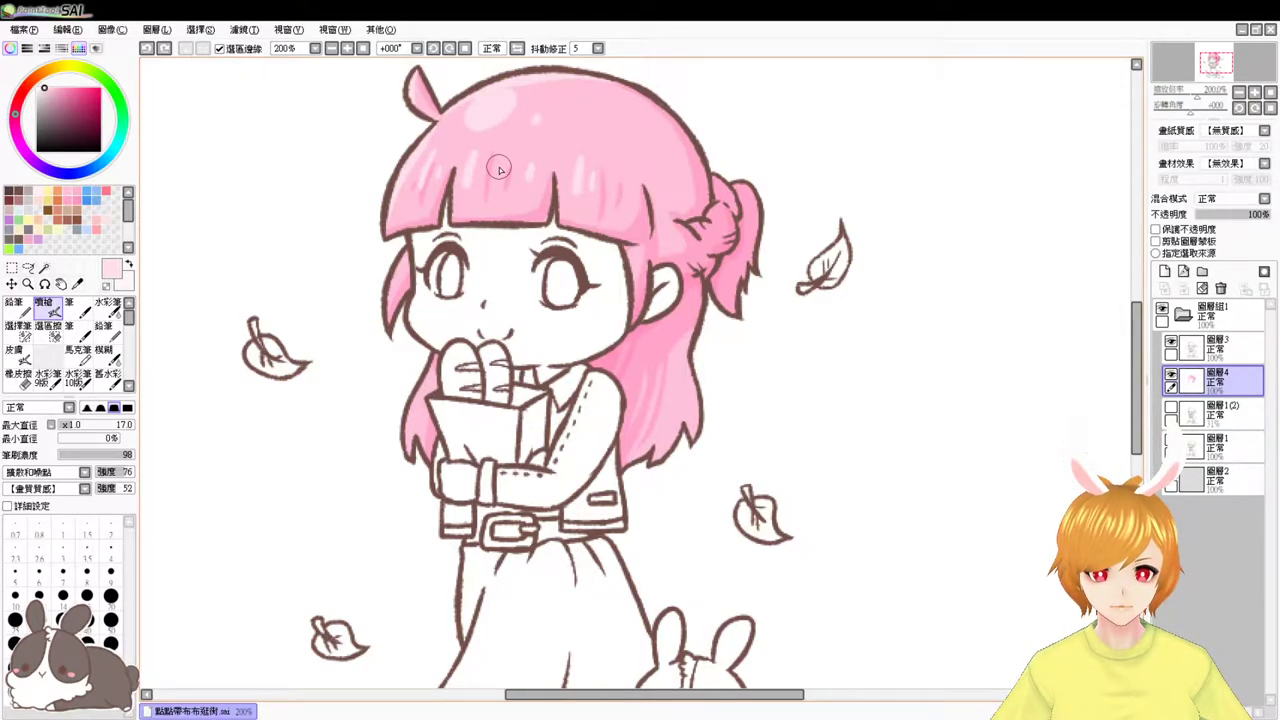
- Select the unpainted skin areas of the face, ear and both hands with the Magic Wand
{"action": "left_click", "coordinate": [44, 268]}
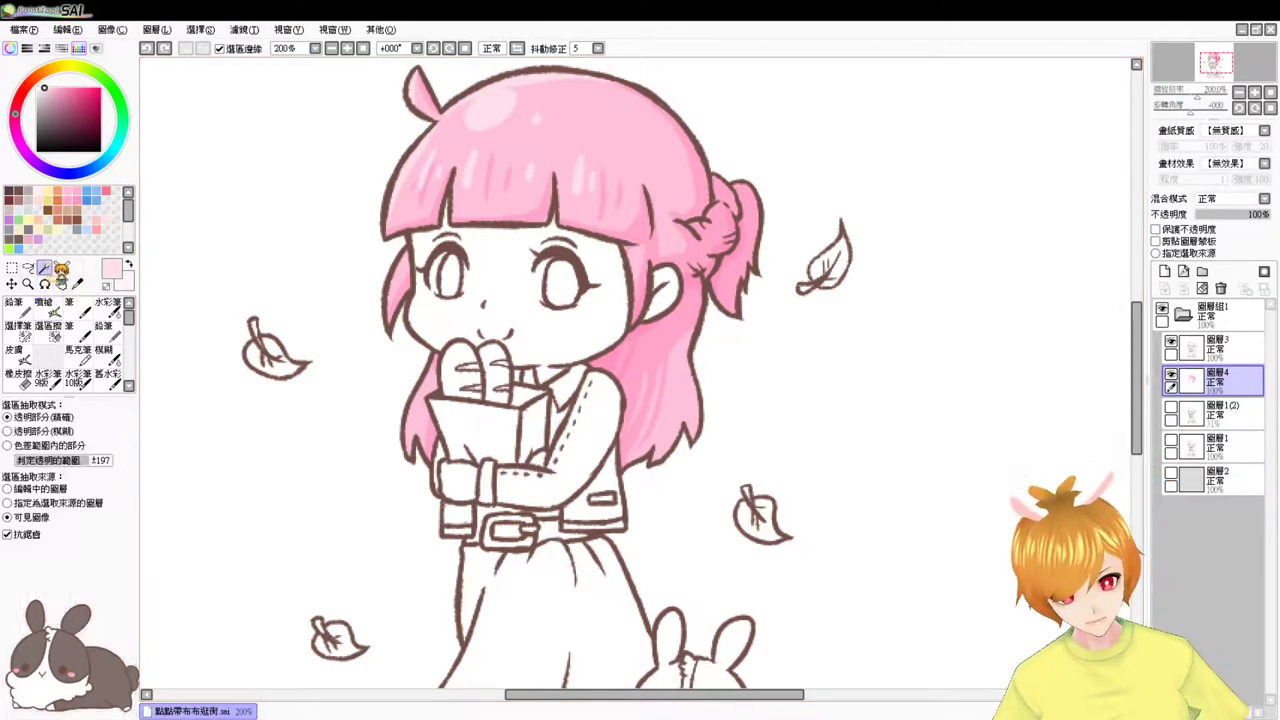
{"action": "left_click", "coordinate": [507, 280]}
{"action": "left_click", "coordinate": [652, 298]}
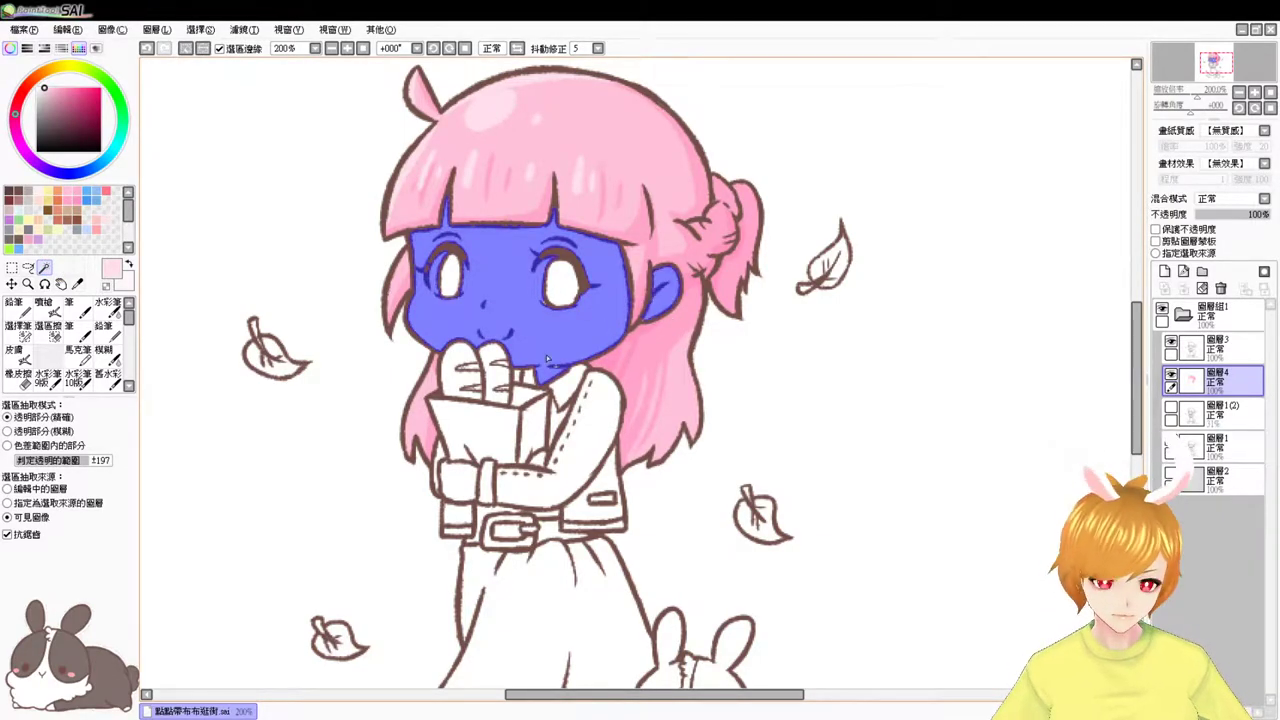
{"action": "left_click", "coordinate": [462, 482]}
{"action": "left_click", "coordinate": [540, 463]}
{"action": "left_click_drag", "start_coordinate": [528, 487], "coordinate": [490, 495]}
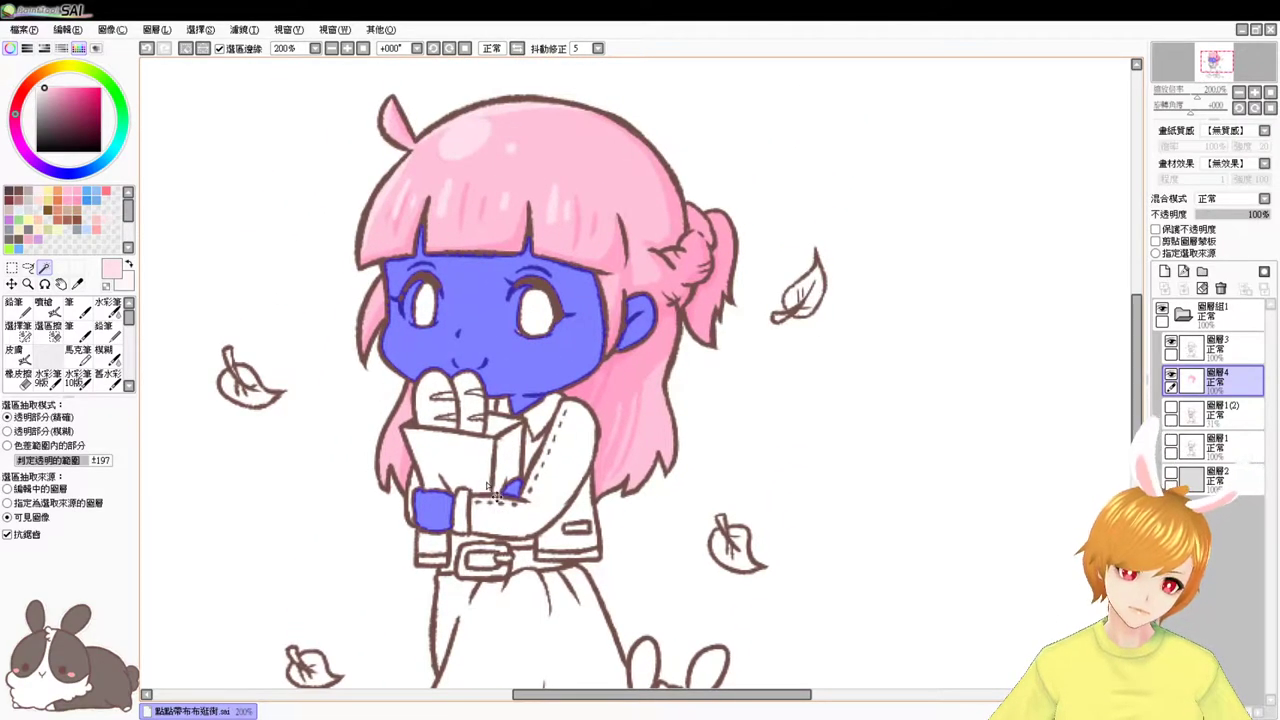
- Touch up the skin selection with the selection pen at size 9
{"action": "scroll", "coordinate": [490, 495], "scroll_direction": "up", "scroll_amount": 1}
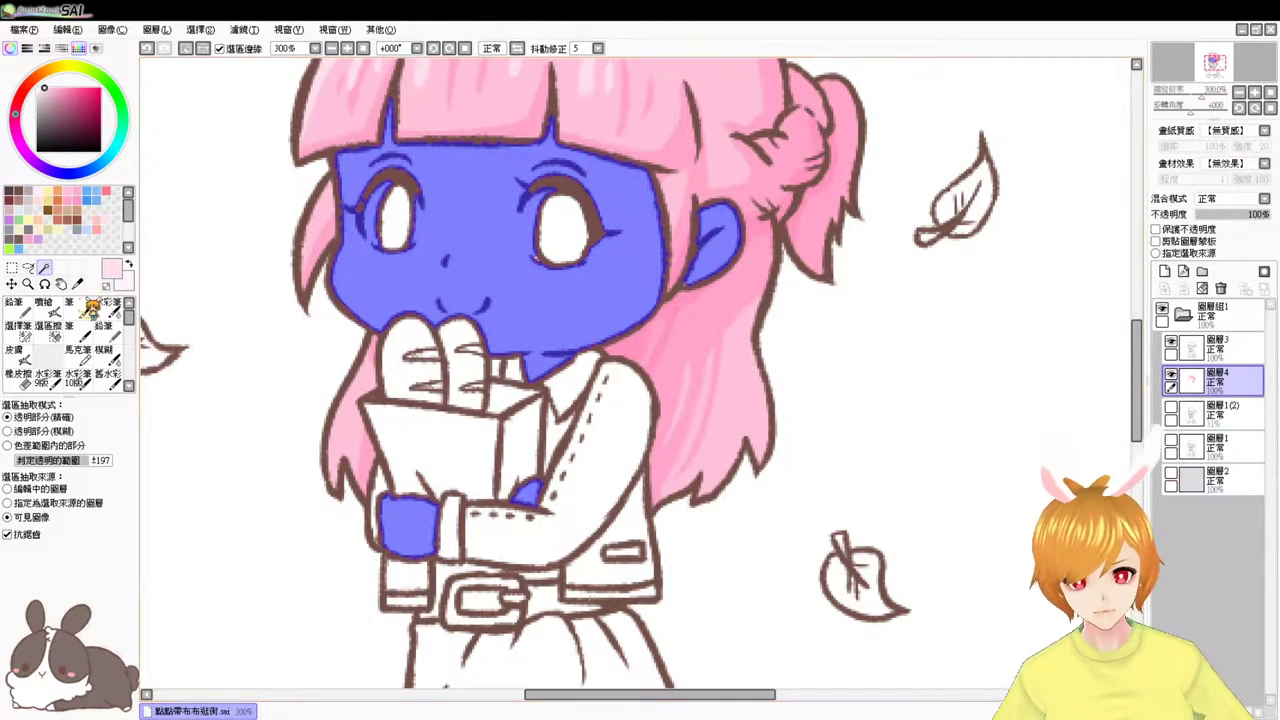
{"action": "left_click", "coordinate": [18, 326]}
{"action": "key", "text": "bracketleft"}
{"action": "key", "text": "bracketleft"}
{"action": "key", "text": "bracketleft"}
{"action": "key", "text": "bracketleft"}
{"action": "key", "text": "bracketleft"}
{"action": "key", "text": "bracketleft"}
{"action": "key", "text": "bracketleft"}
{"action": "key", "text": "bracketleft"}
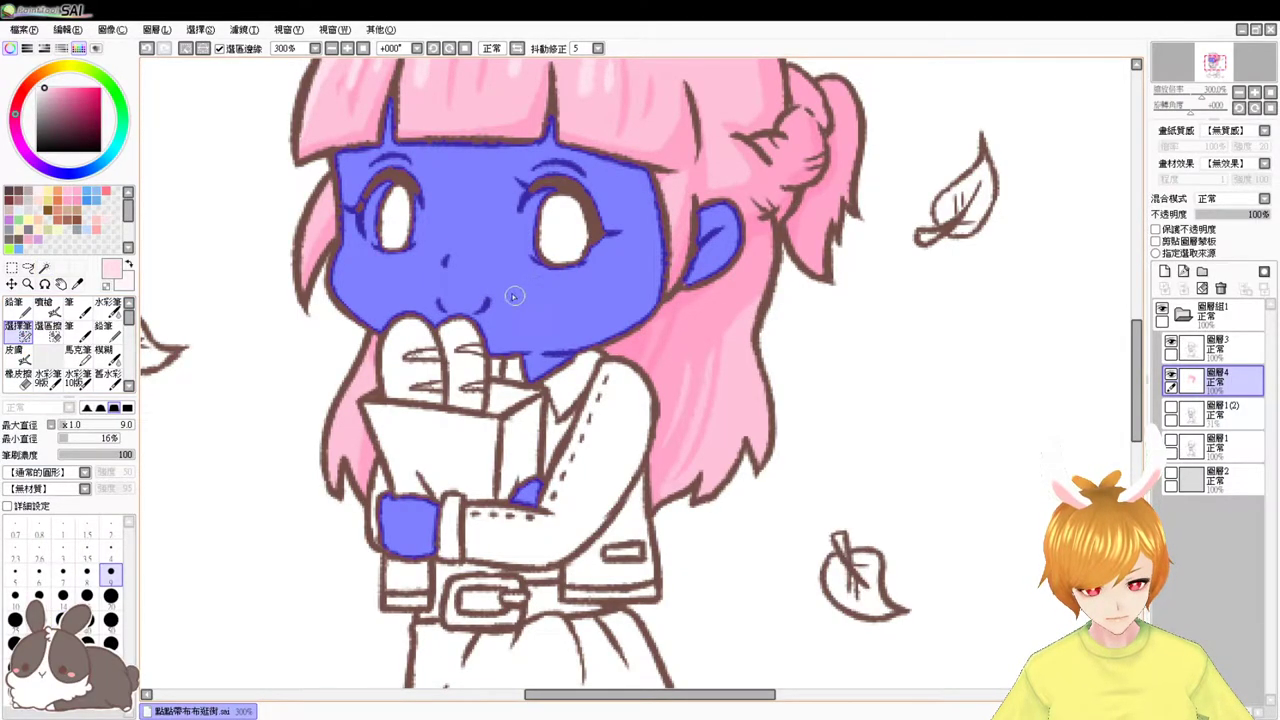
- Airbrush a pale skin tone over the face, ear and hands, with slightly darker peach shading along the hair edges and neck
{"action": "left_click", "coordinate": [40, 188]}
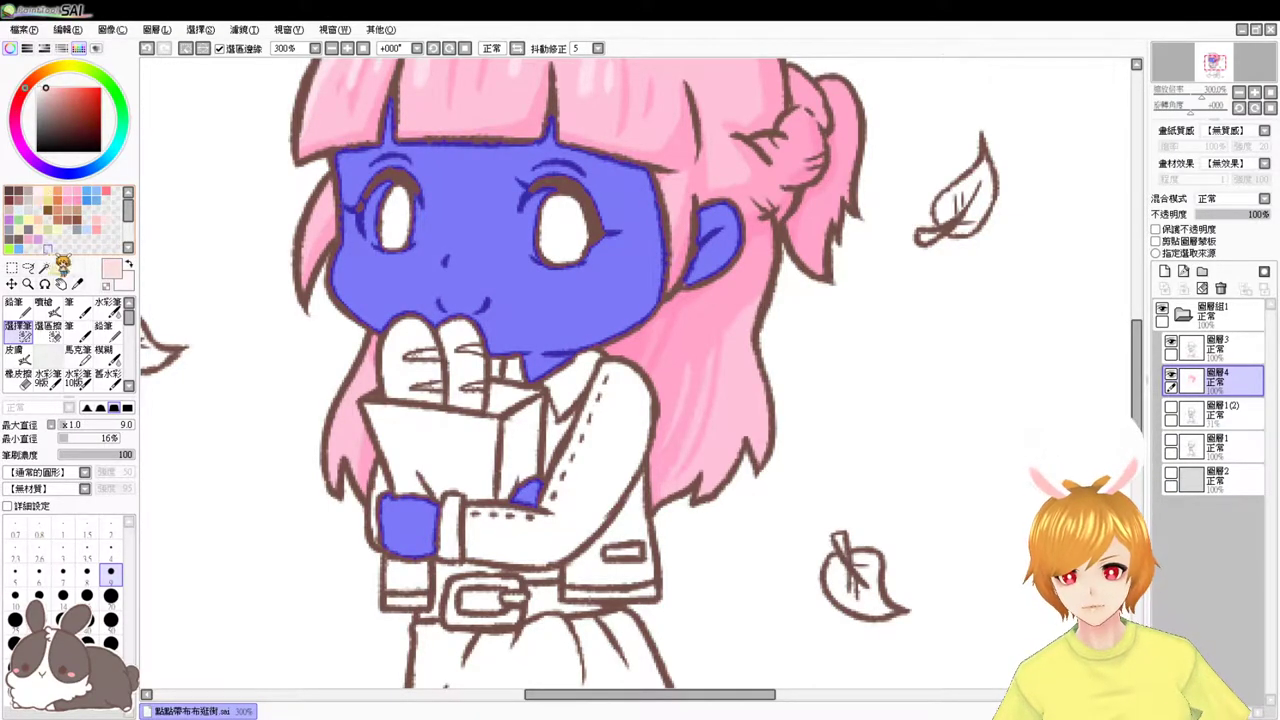
{"action": "left_click", "coordinate": [44, 305]}
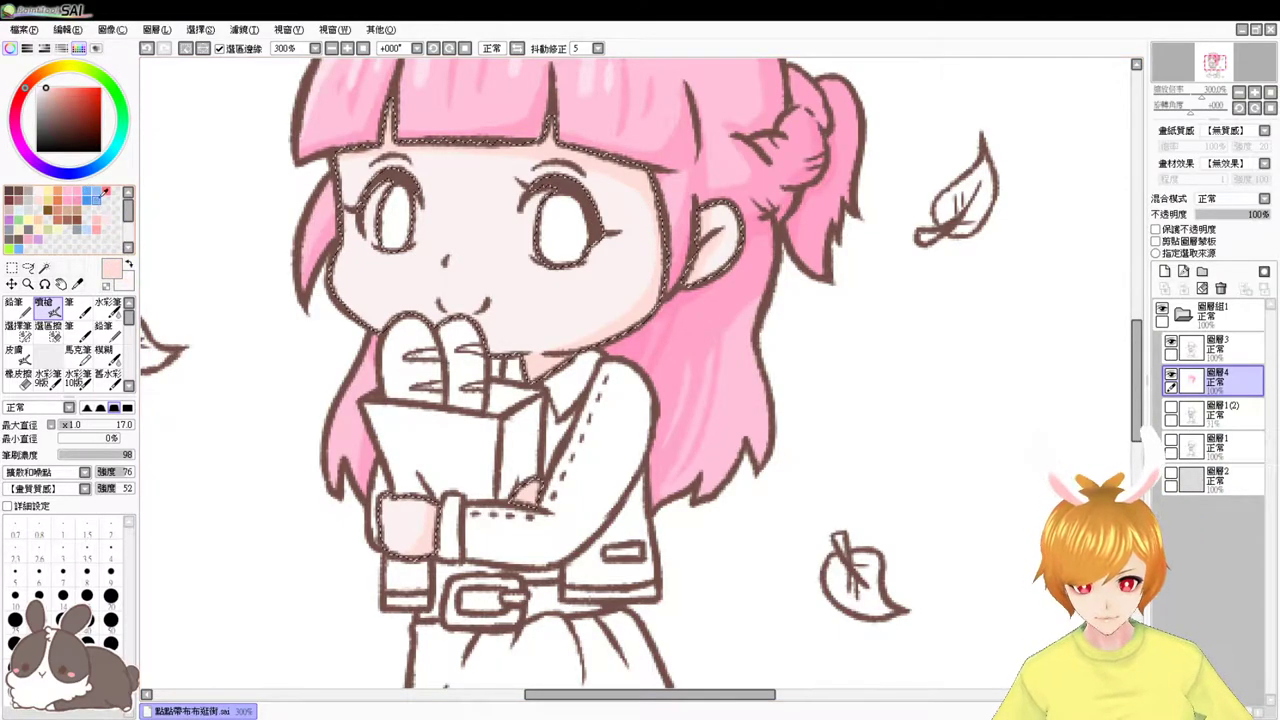
{"action": "left_click", "coordinate": [50, 87]}
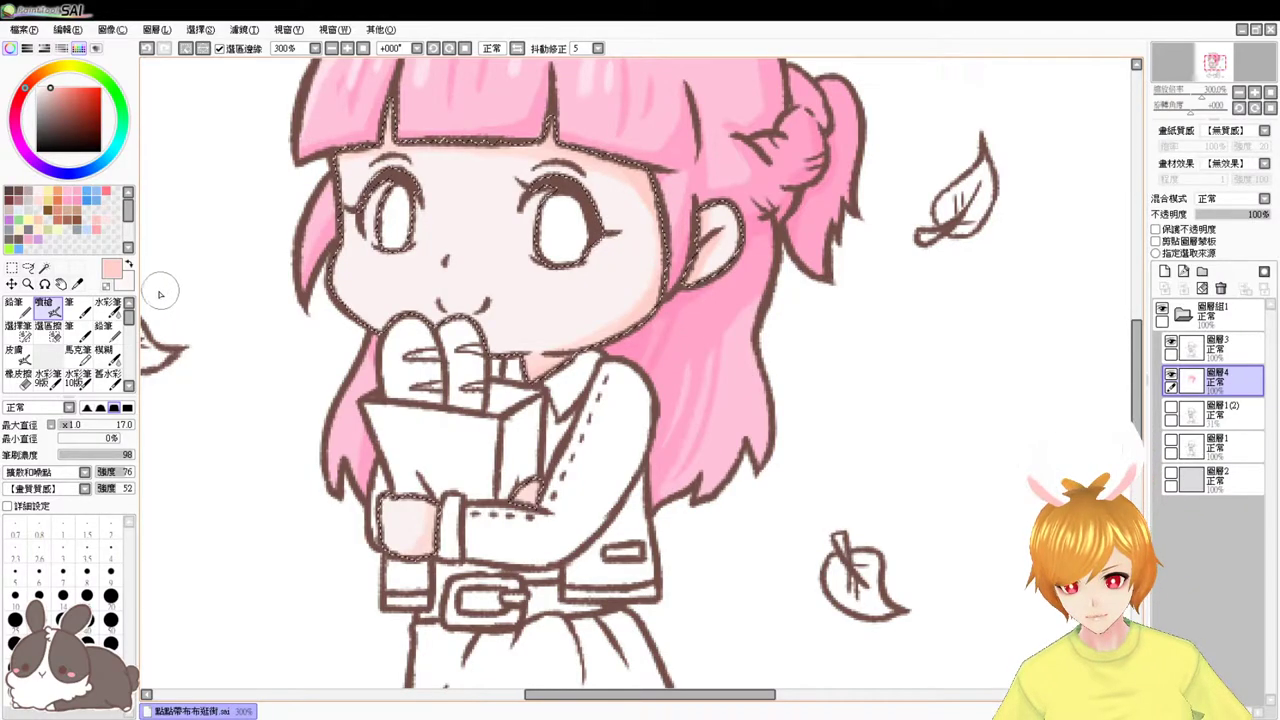
- Soften the peach shading on the hand and below the bangs with the watercolour brush at sizes 8 and 16
{"action": "left_click", "coordinate": [118, 310]}
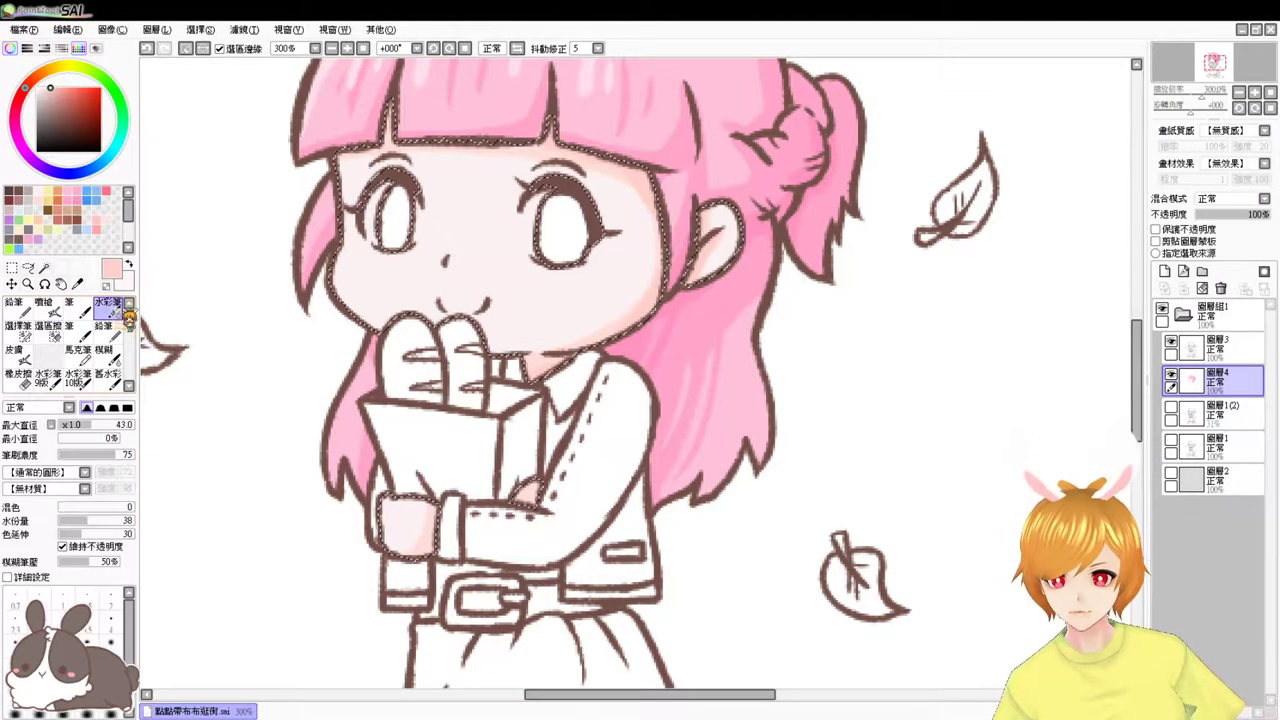
{"action": "left_click", "coordinate": [88, 640]}
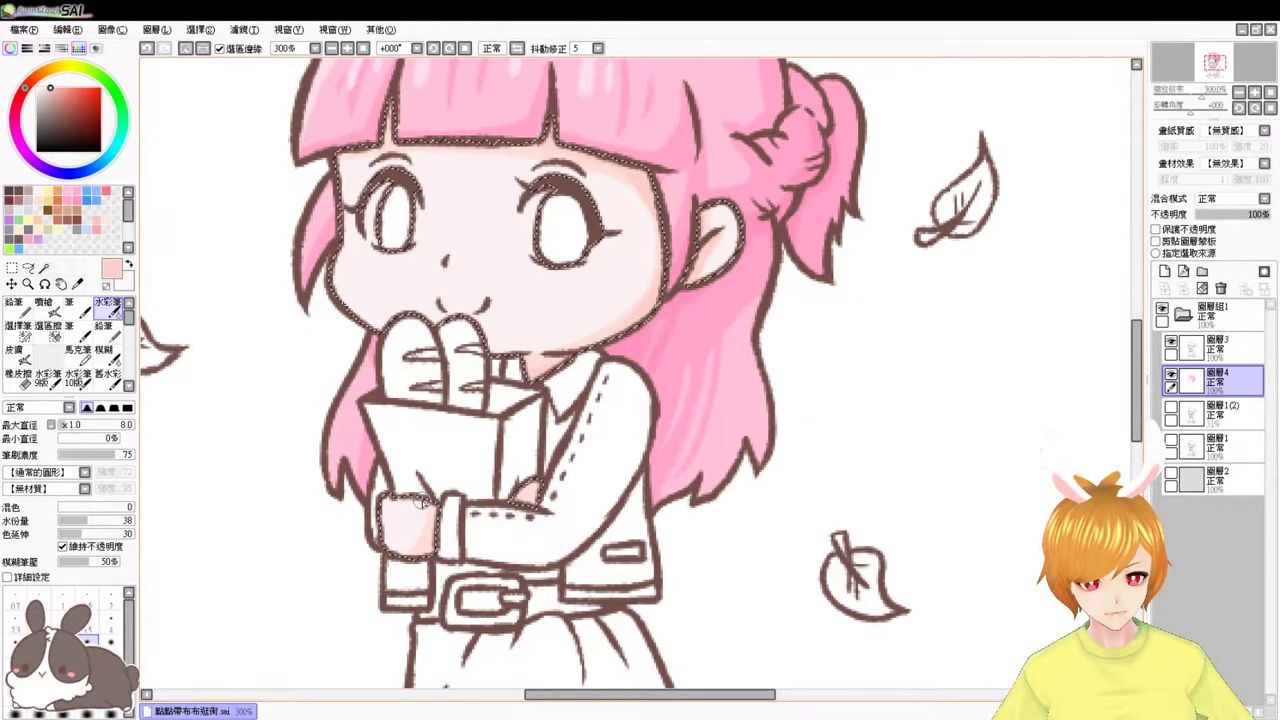
{"action": "key", "text": "bracketright"}
{"action": "key", "text": "bracketright"}
{"action": "key", "text": "bracketright"}
{"action": "key", "text": "bracketright"}
{"action": "key", "text": "bracketright"}
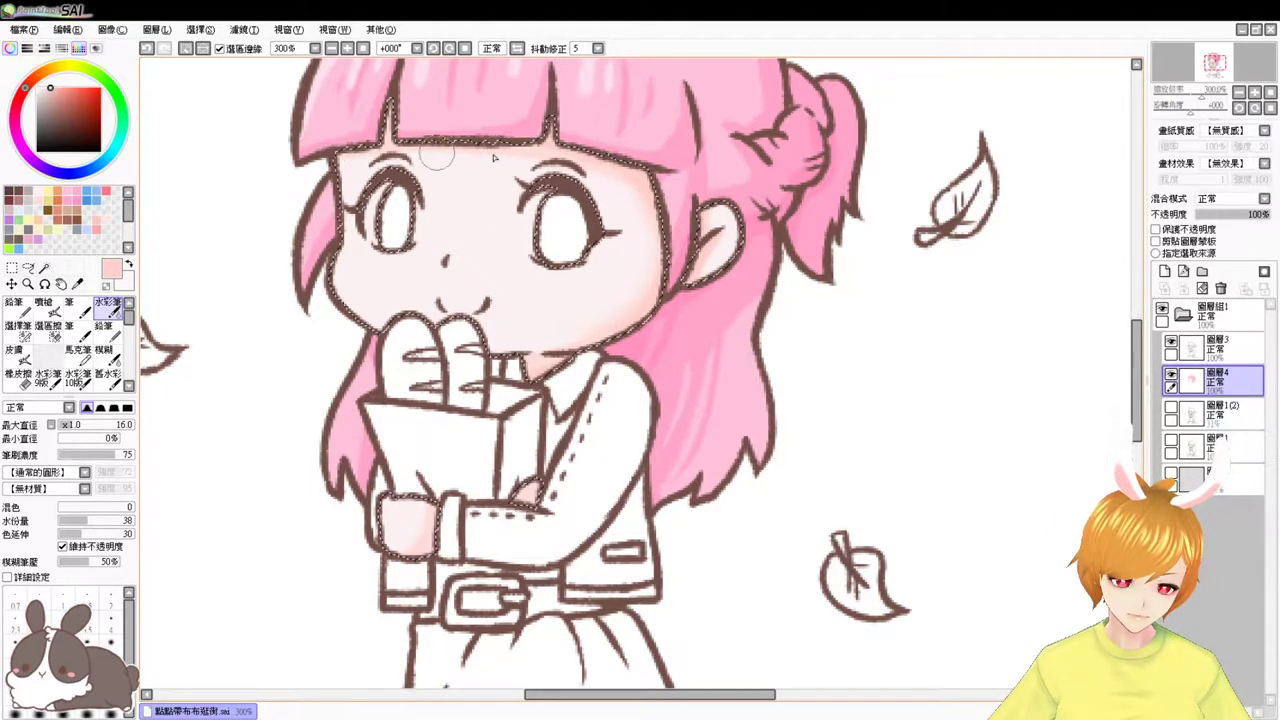
- Blend the shading along the side of the face at brush size 22 and inside the ear at size 8
{"action": "key", "text": "bracketright"}
{"action": "key", "text": "bracketright"}
{"action": "key", "text": "bracketright"}
{"action": "left_click_drag", "start_coordinate": [637, 194], "coordinate": [617, 189]}
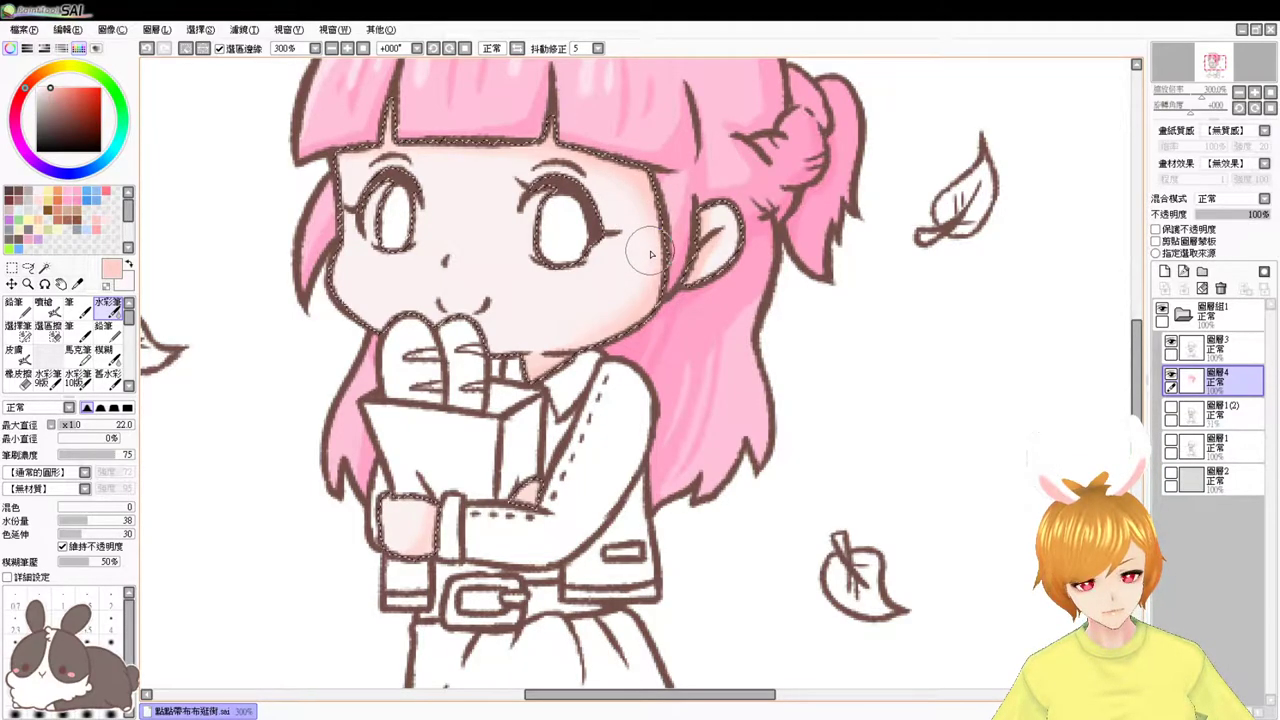
{"action": "left_click_drag", "start_coordinate": [680, 362], "coordinate": [620, 366]}
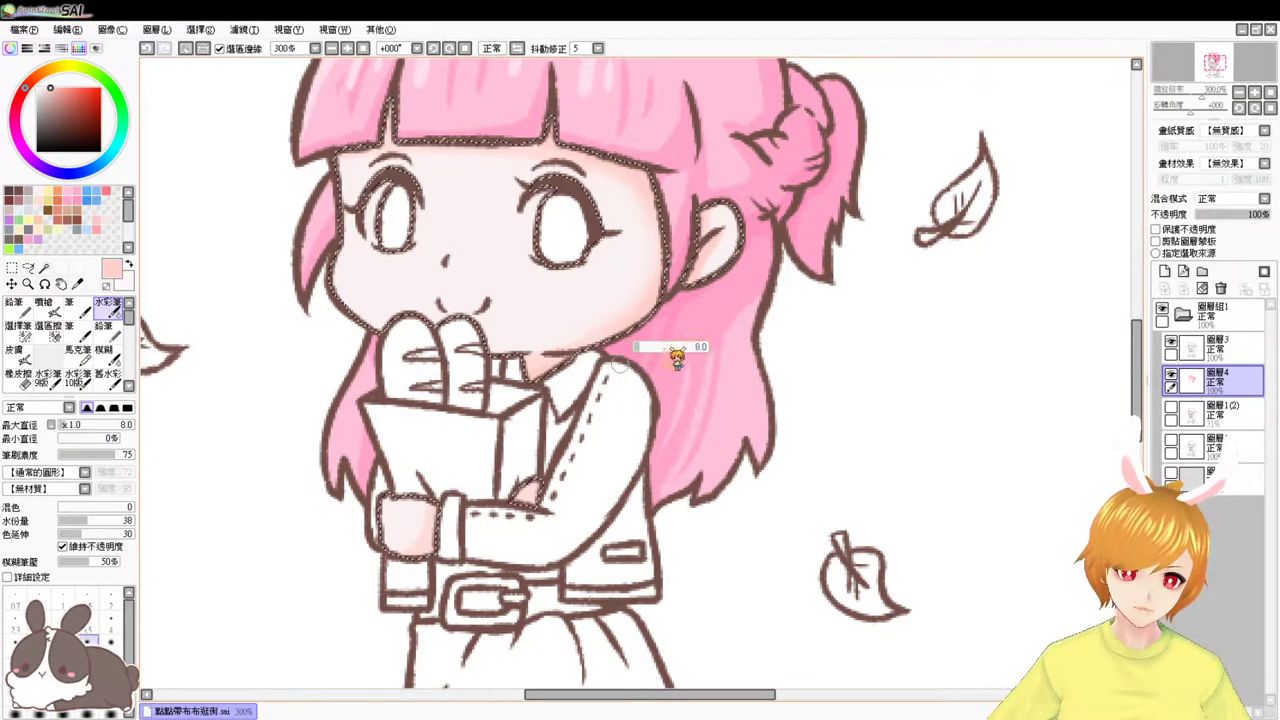
{"action": "left_click_drag", "start_coordinate": [714, 207], "coordinate": [716, 233]}
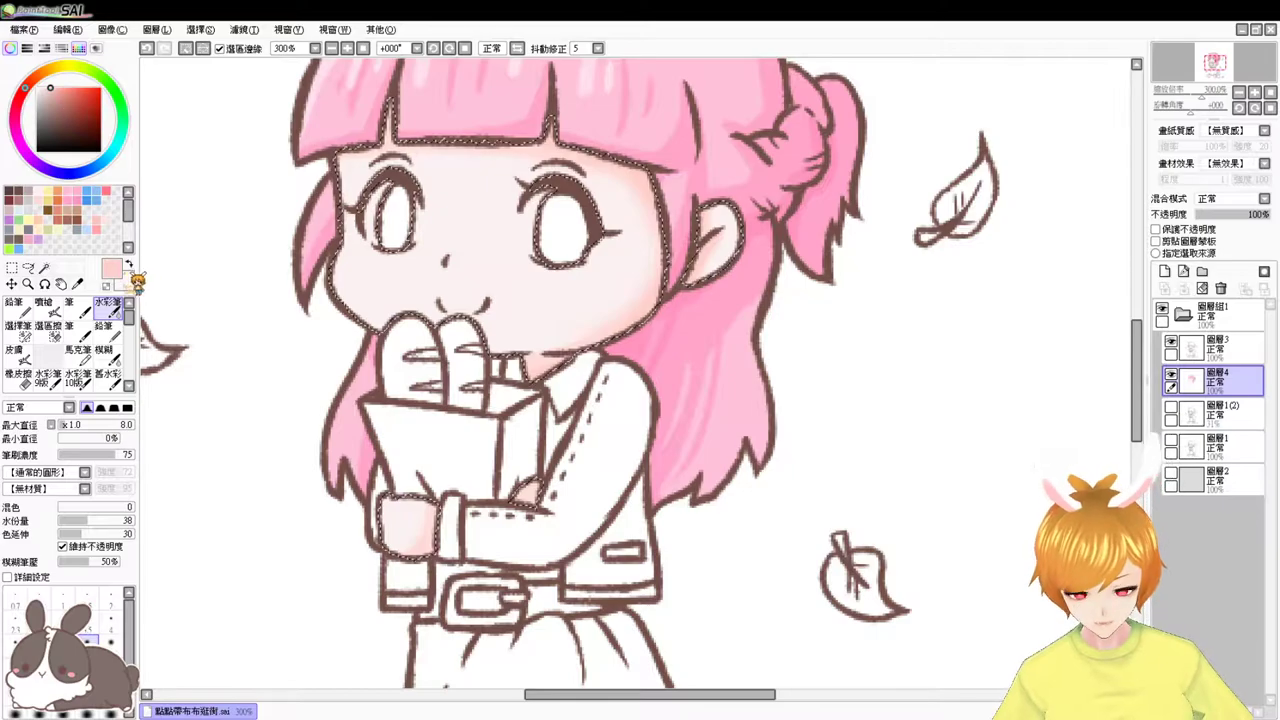
- Paint the whites of both eyes around the irises with the airbrush in white at size 10
{"action": "left_click", "coordinate": [38, 89]}
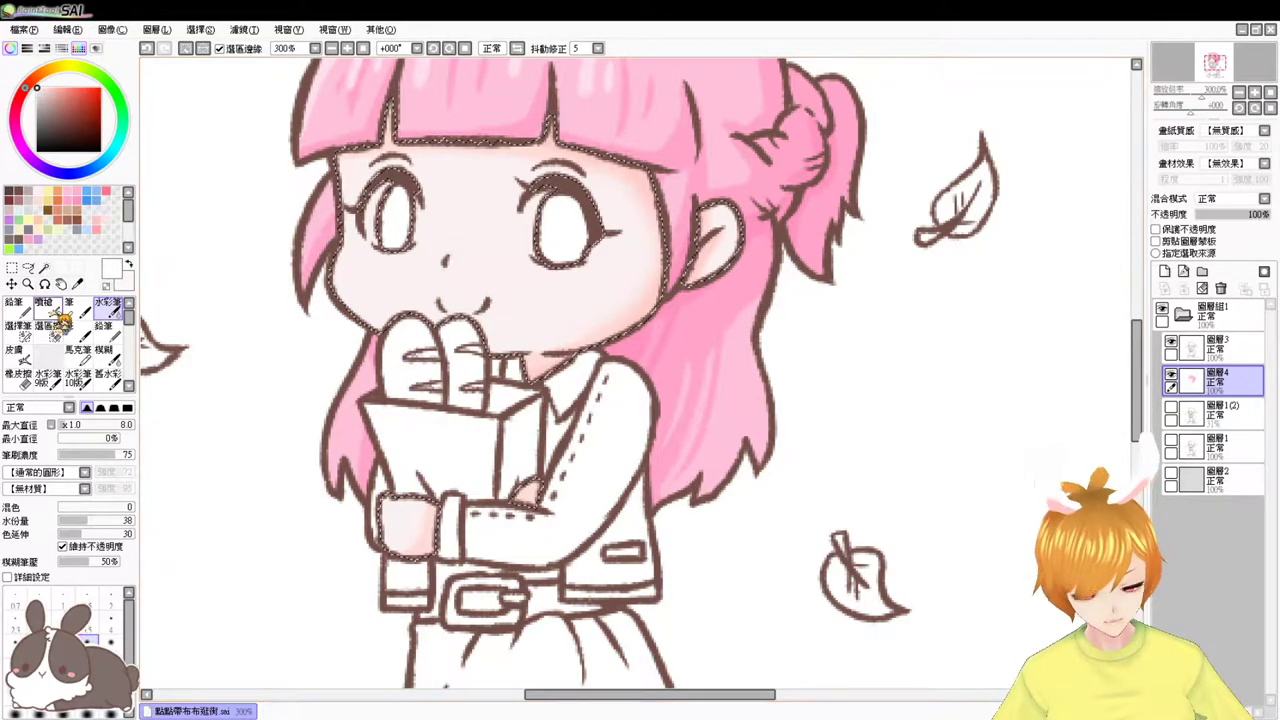
{"action": "left_click", "coordinate": [44, 305]}
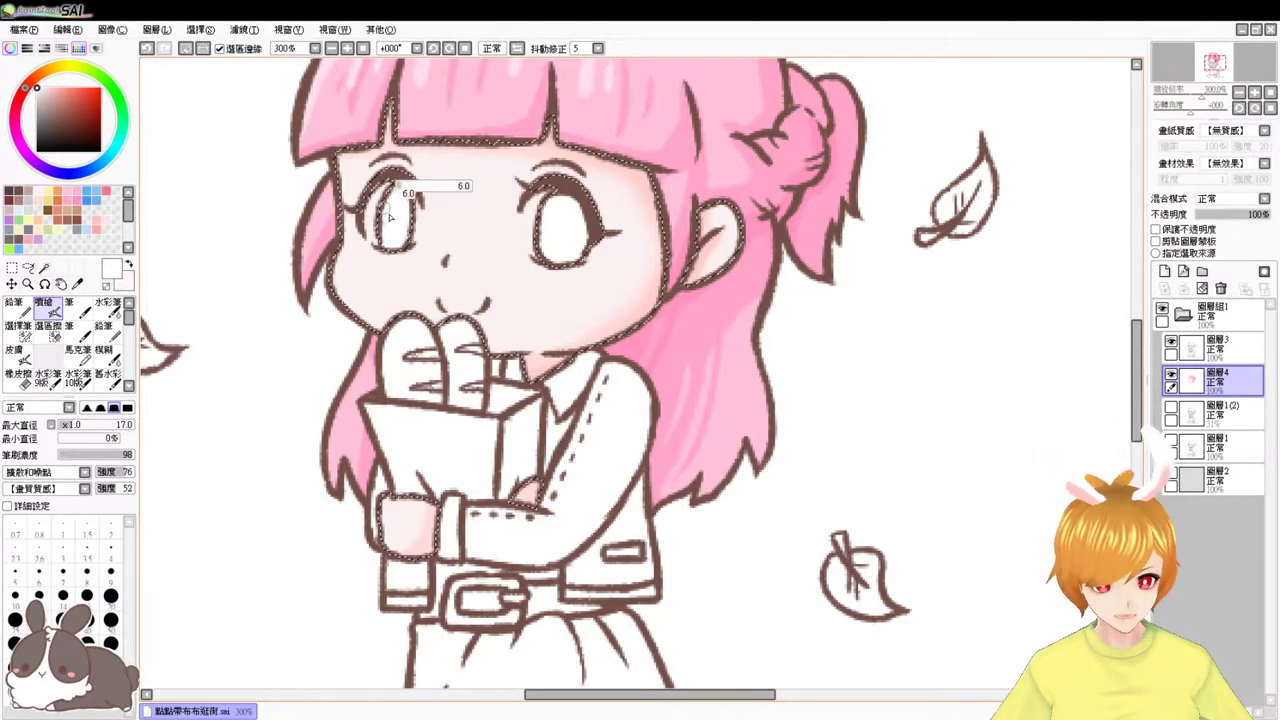
{"action": "left_click_drag", "start_coordinate": [389, 215], "coordinate": [377, 230]}
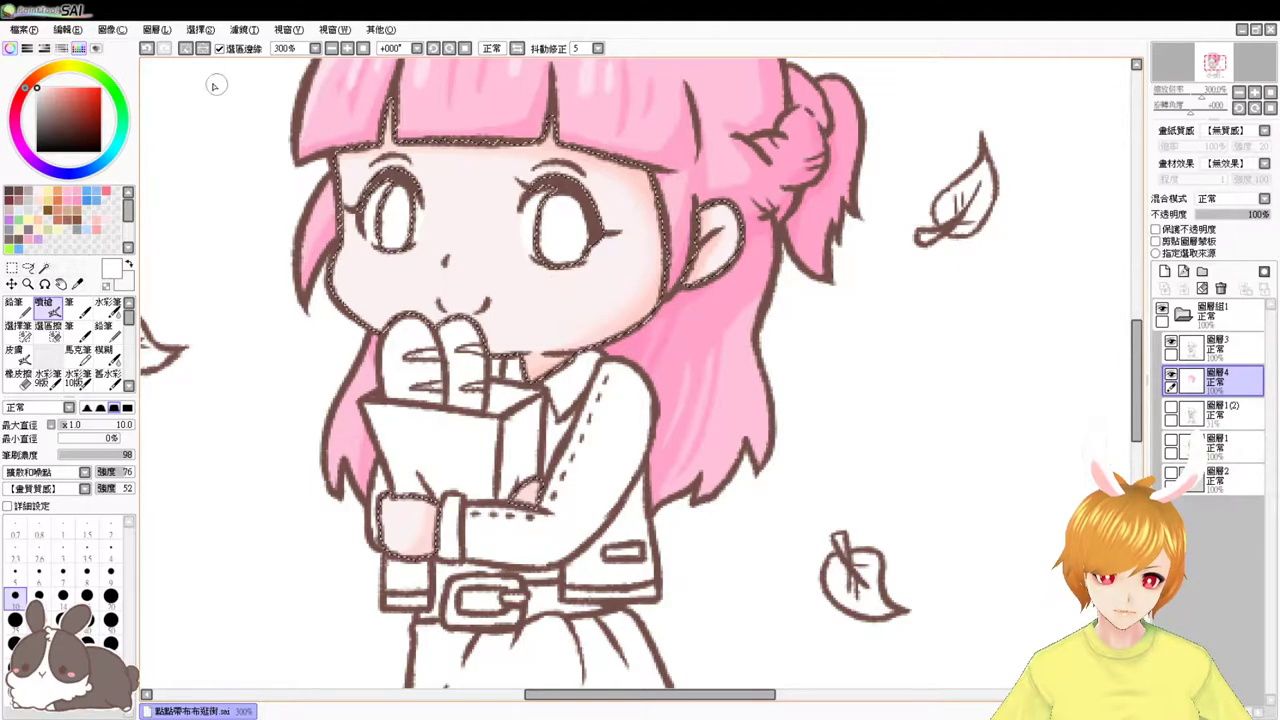
- Shade the upper part of both eye whites in light grey, keeping the skin selection active
{"action": "left_click", "coordinate": [60, 186]}
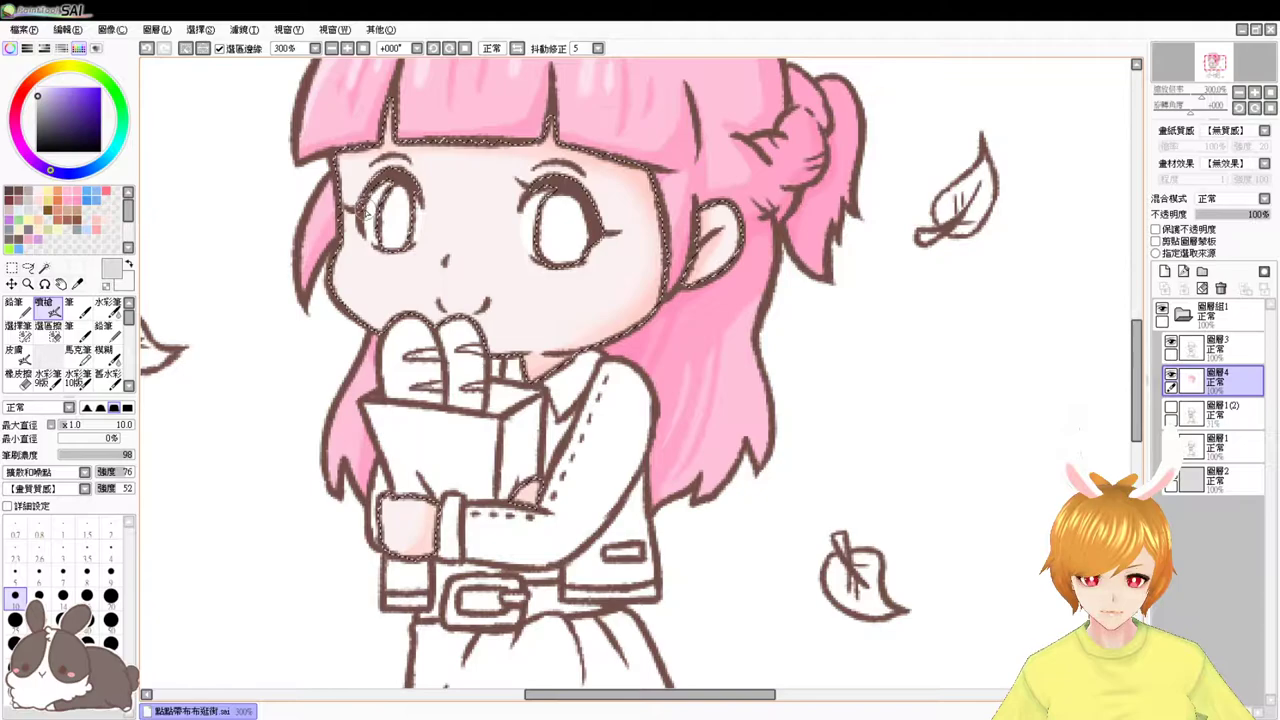
{"action": "left_click", "coordinate": [36, 190]}
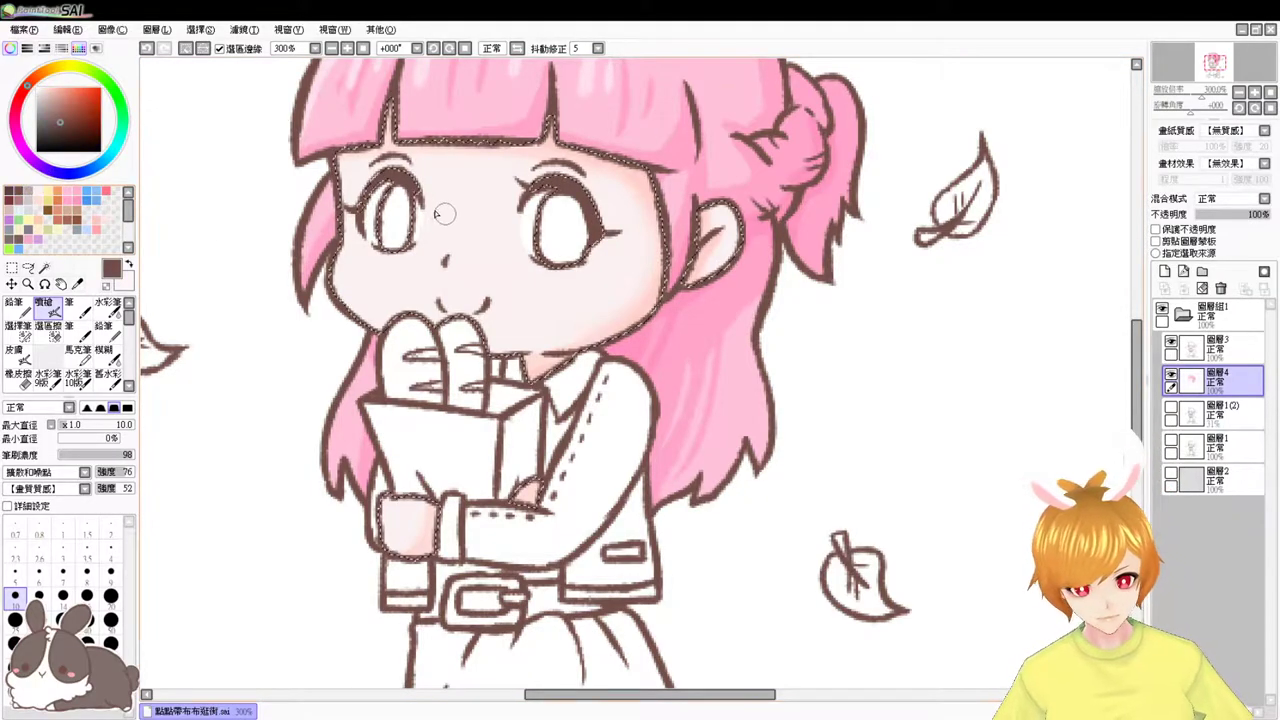
{"action": "left_click", "coordinate": [27, 211]}
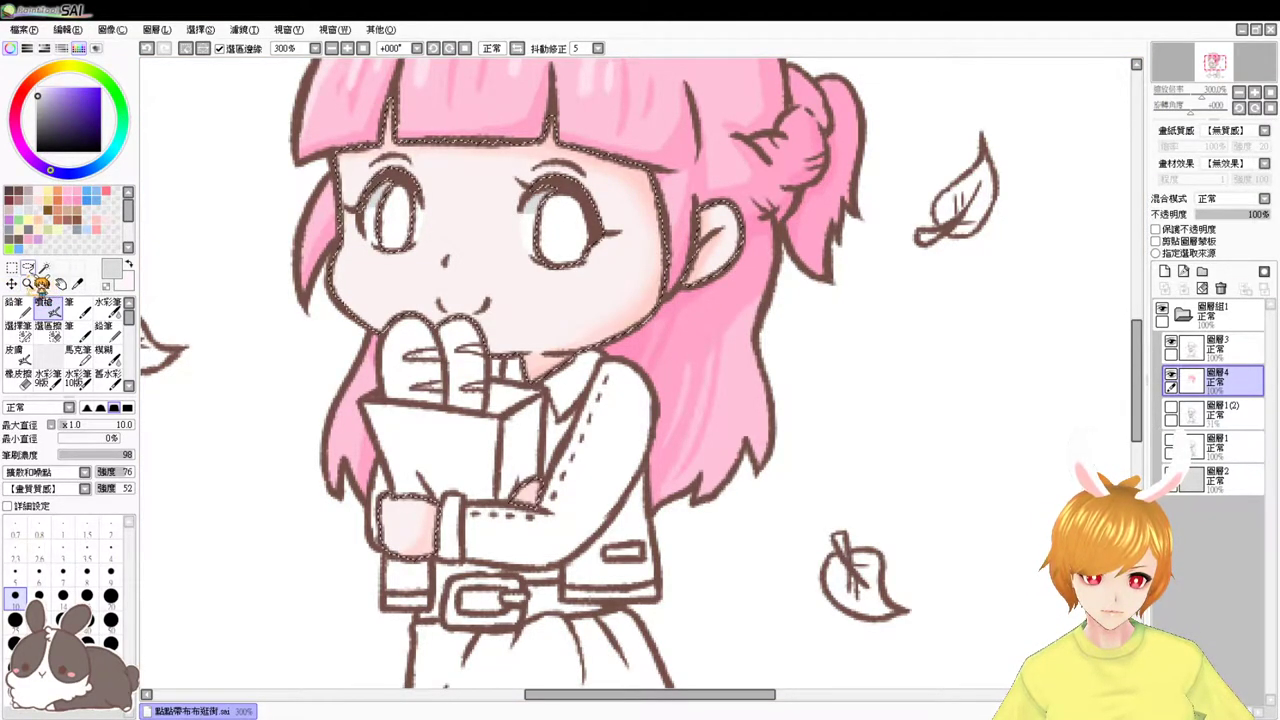
{"action": "key", "text": "ctrl+d"}
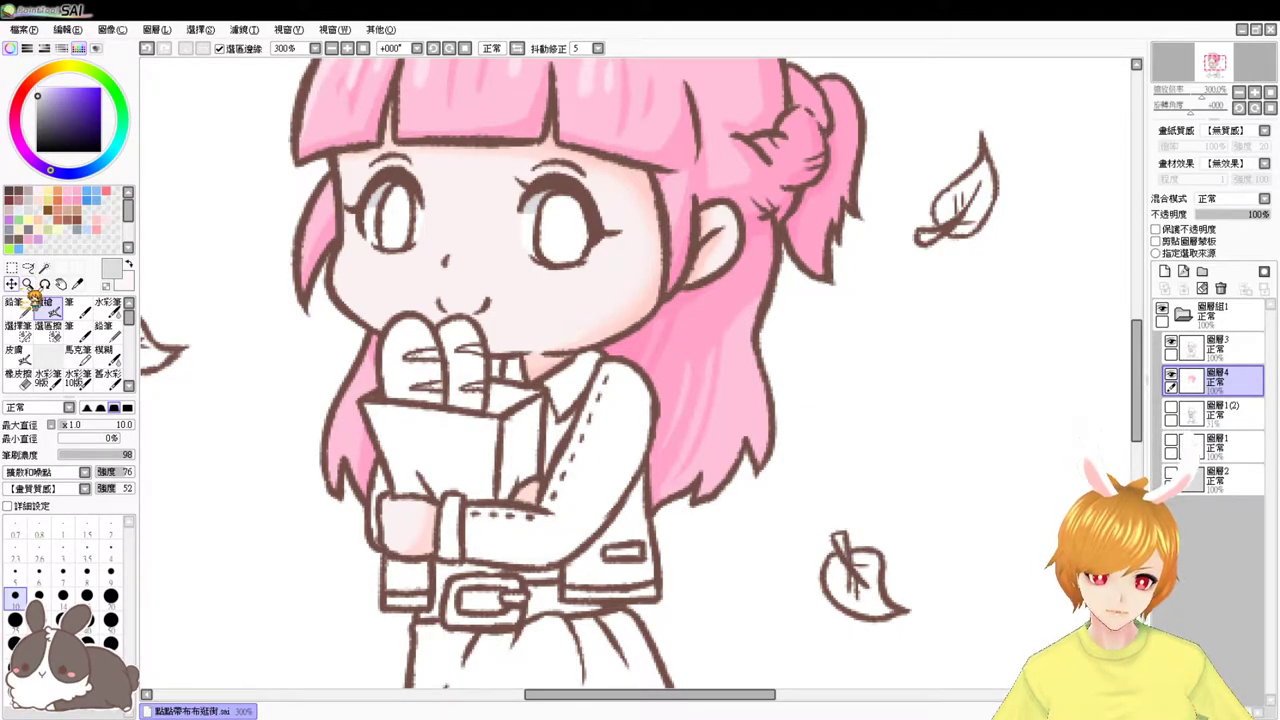
{"action": "key", "text": "ctrl+z"}
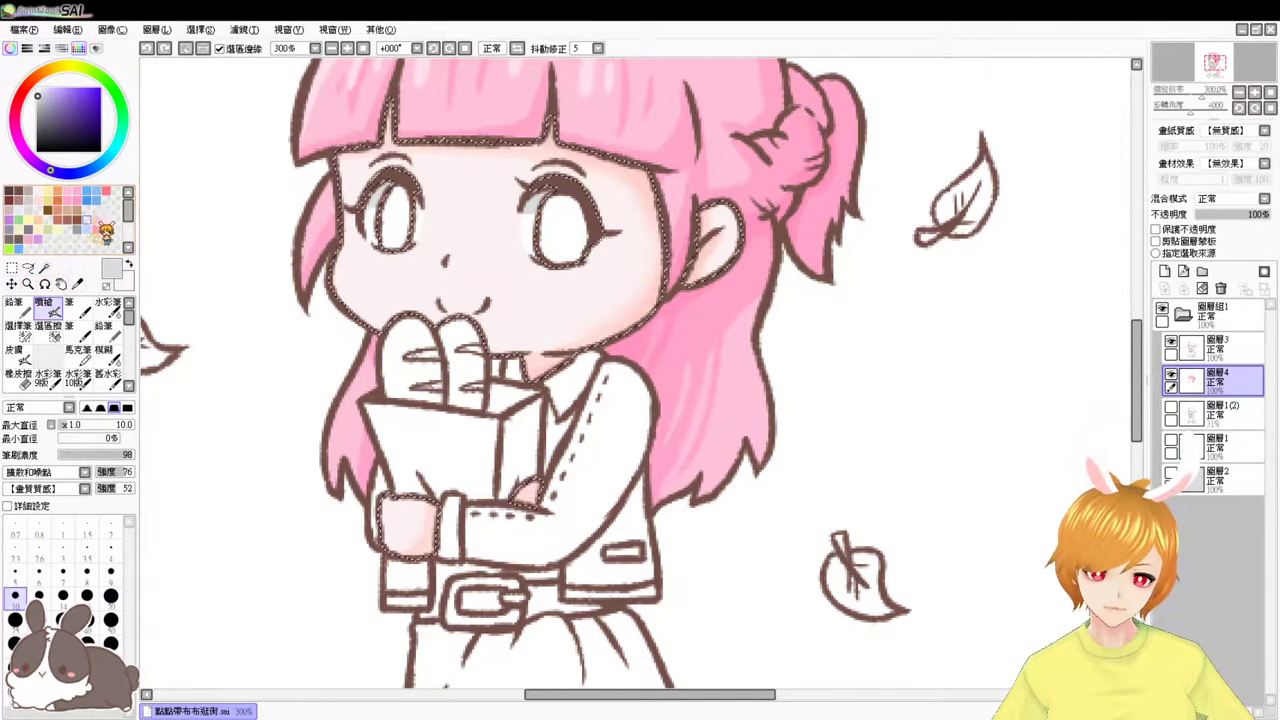
- Paint a salmon-pink blush oval on each cheek with the airbrush at size 10
{"action": "left_click", "coordinate": [99, 220]}
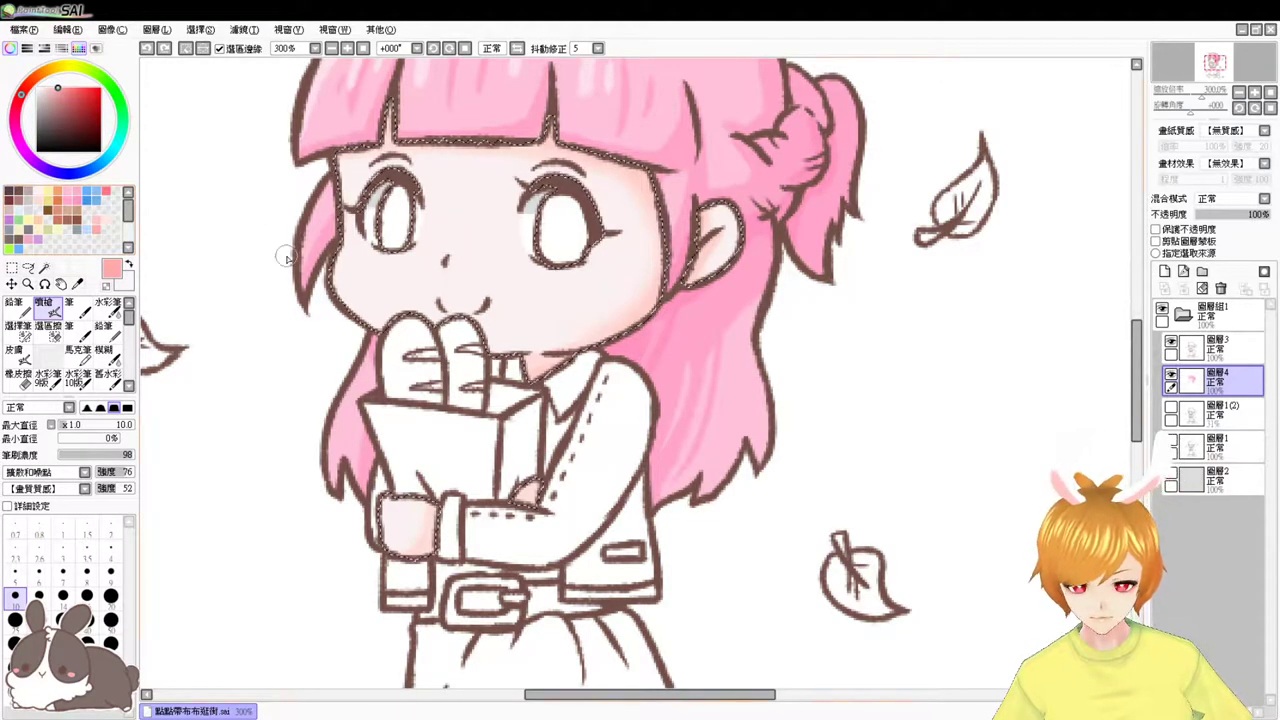
{"action": "left_click_drag", "start_coordinate": [352, 284], "coordinate": [336, 271]}
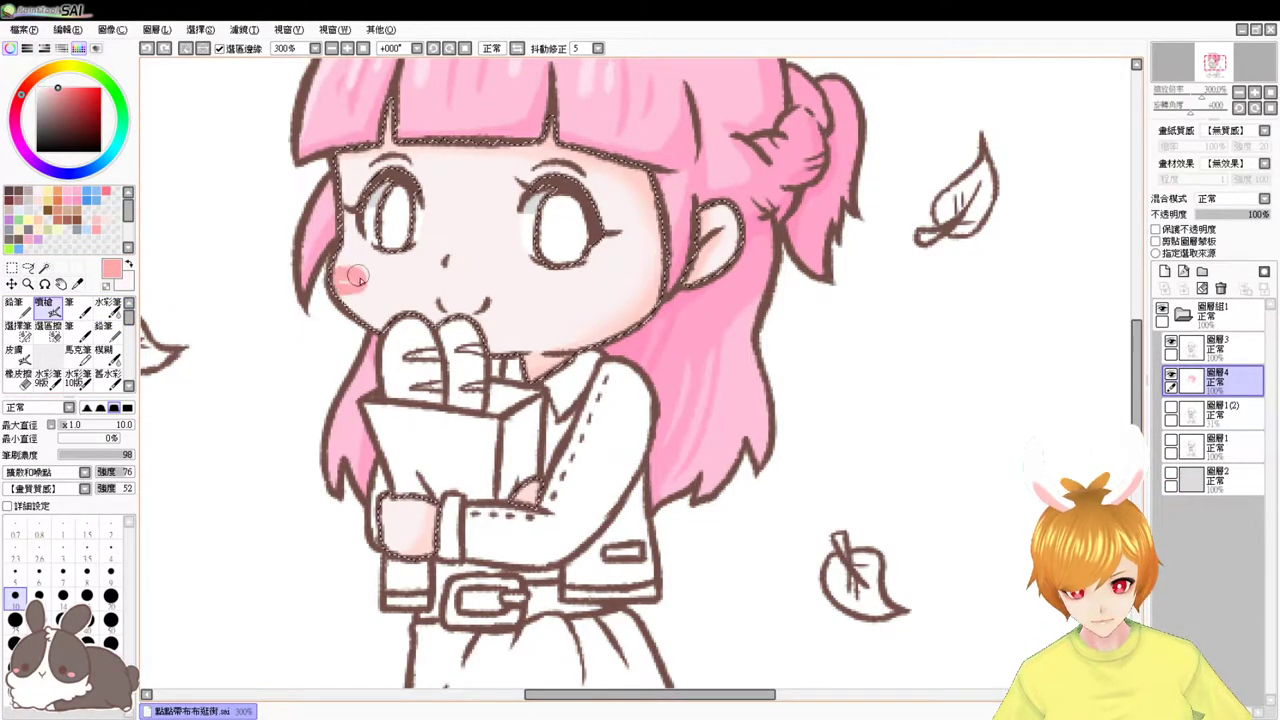
{"action": "mouse_move", "coordinate": [623, 286]}
{"action": "left_mouse_down"}
{"action": "mouse_move", "coordinate": [611, 294]}
{"action": "mouse_move", "coordinate": [630, 289]}
{"action": "left_mouse_up"}
{"action": "key", "text": "ctrl+z"}
{"action": "key", "text": "ctrl+z"}
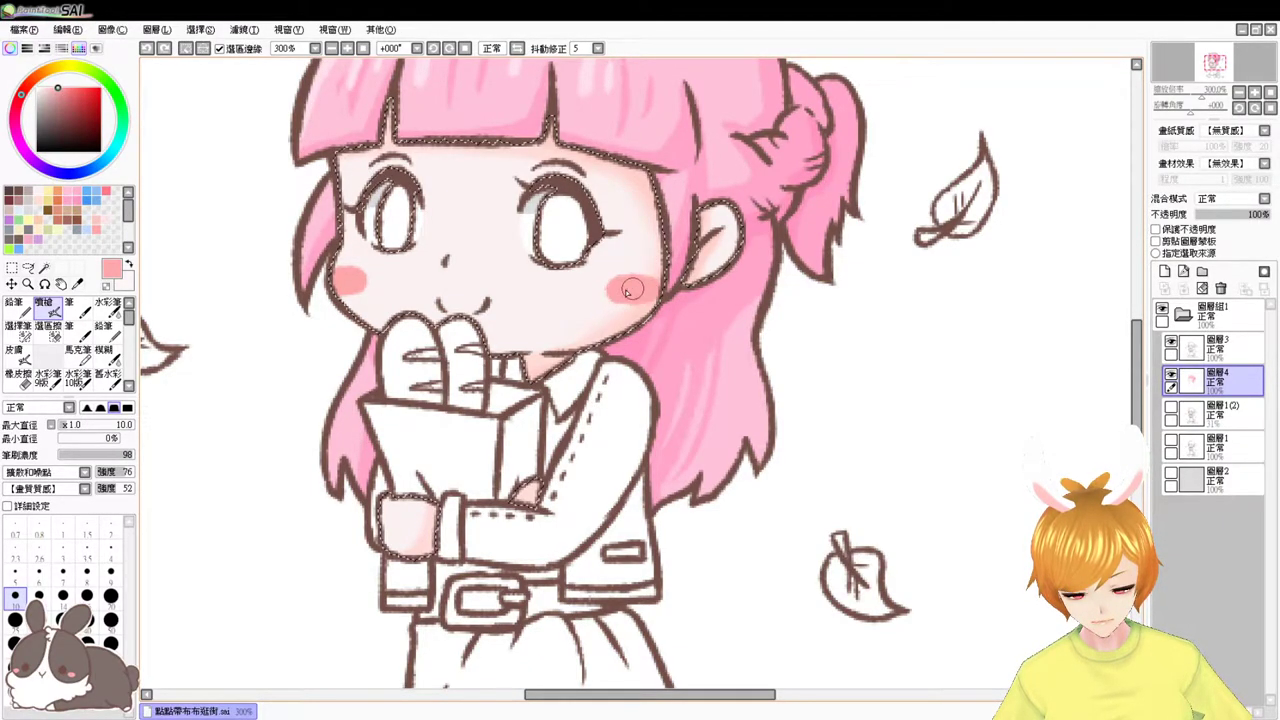
- Soften the edges of the blush on both cheeks with the watercolour brush at size 13
{"action": "left_click", "coordinate": [108, 306]}
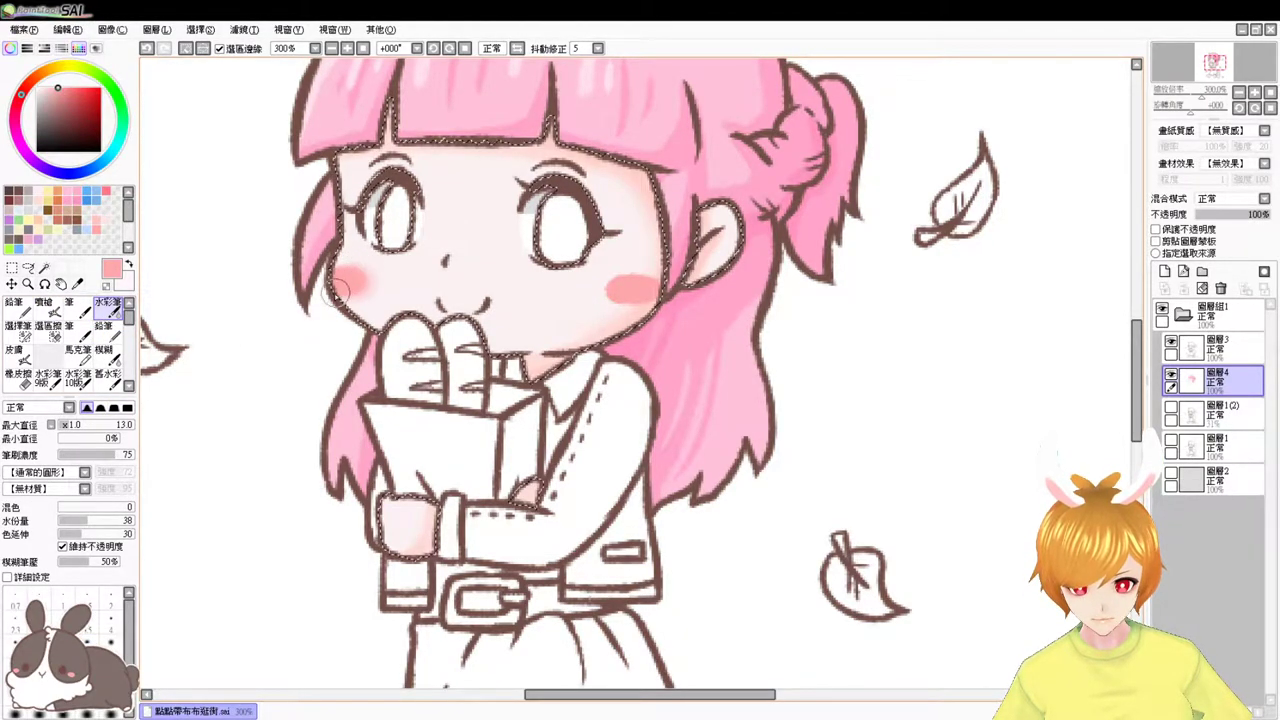
{"action": "left_click_drag", "start_coordinate": [356, 270], "coordinate": [332, 282]}
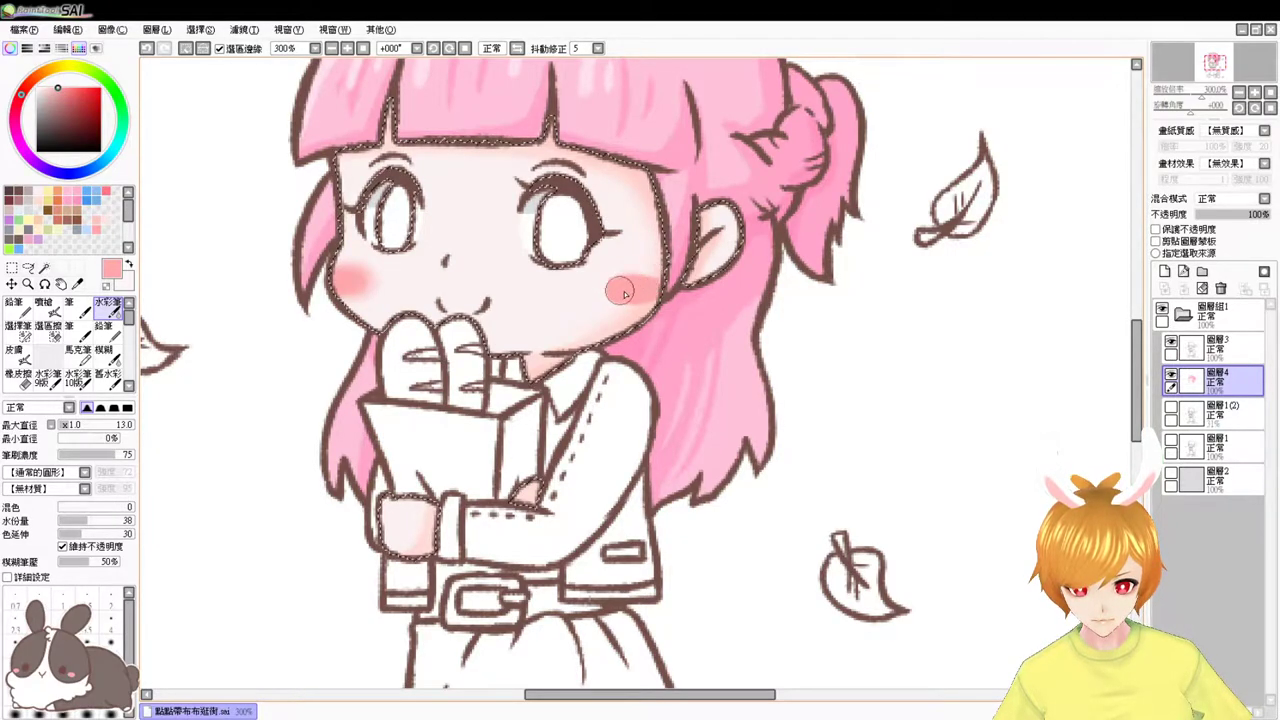
{"action": "mouse_move", "coordinate": [609, 302]}
{"action": "left_mouse_down"}
{"action": "mouse_move", "coordinate": [636, 279]}
{"action": "mouse_move", "coordinate": [656, 293]}
{"action": "left_mouse_up"}
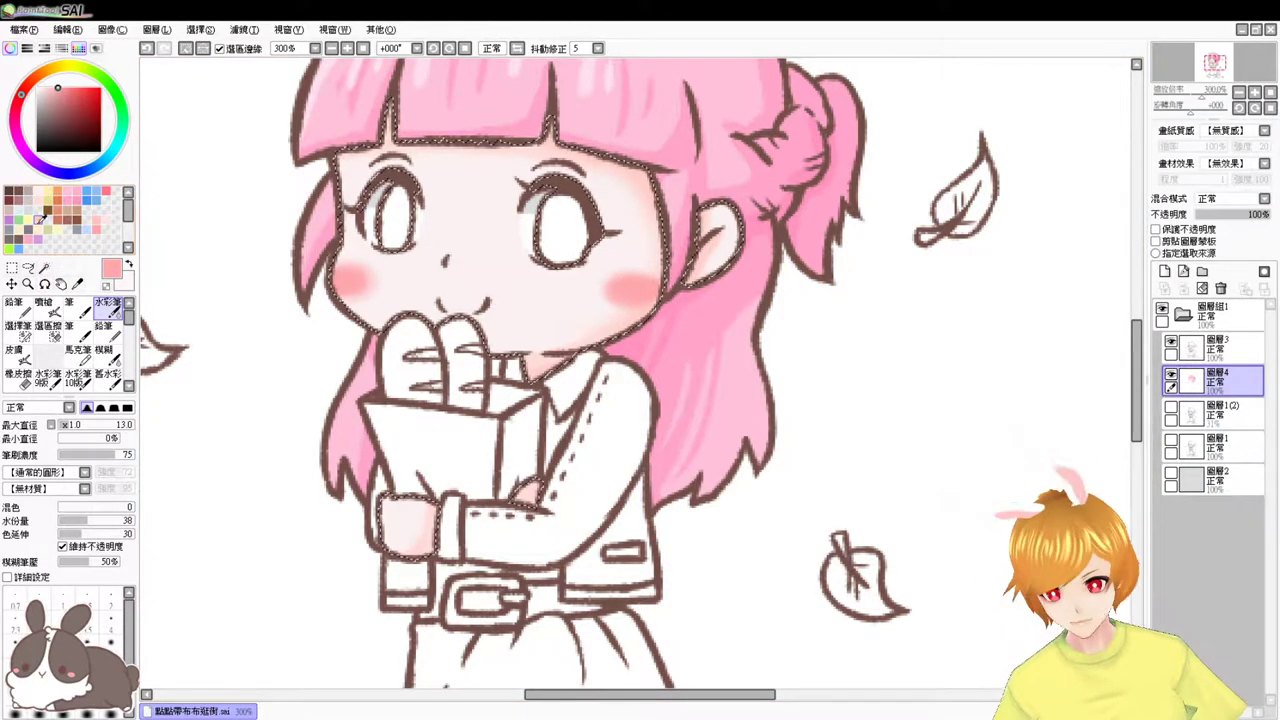
- Dot white highlights onto both blushed cheeks with the airbrush at size 5, and clear the skin selection
{"action": "left_click_drag", "start_coordinate": [62, 97], "coordinate": [36, 65]}
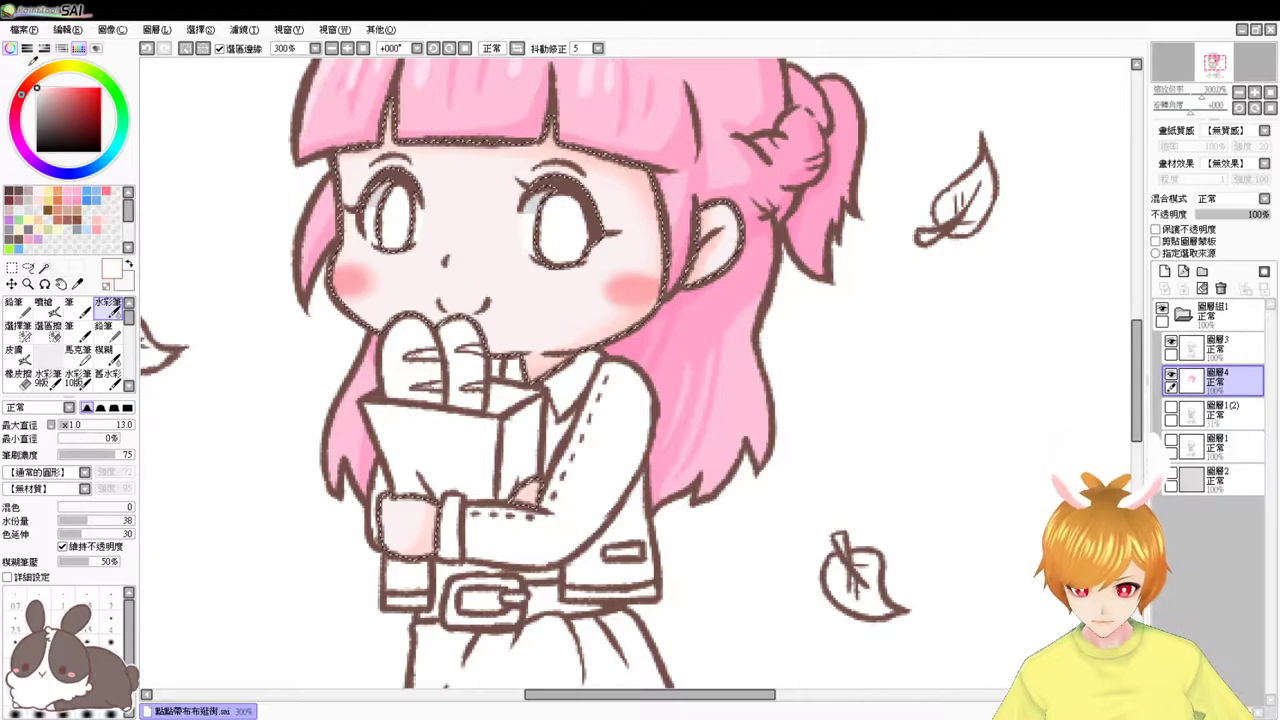
{"action": "left_click", "coordinate": [46, 308]}
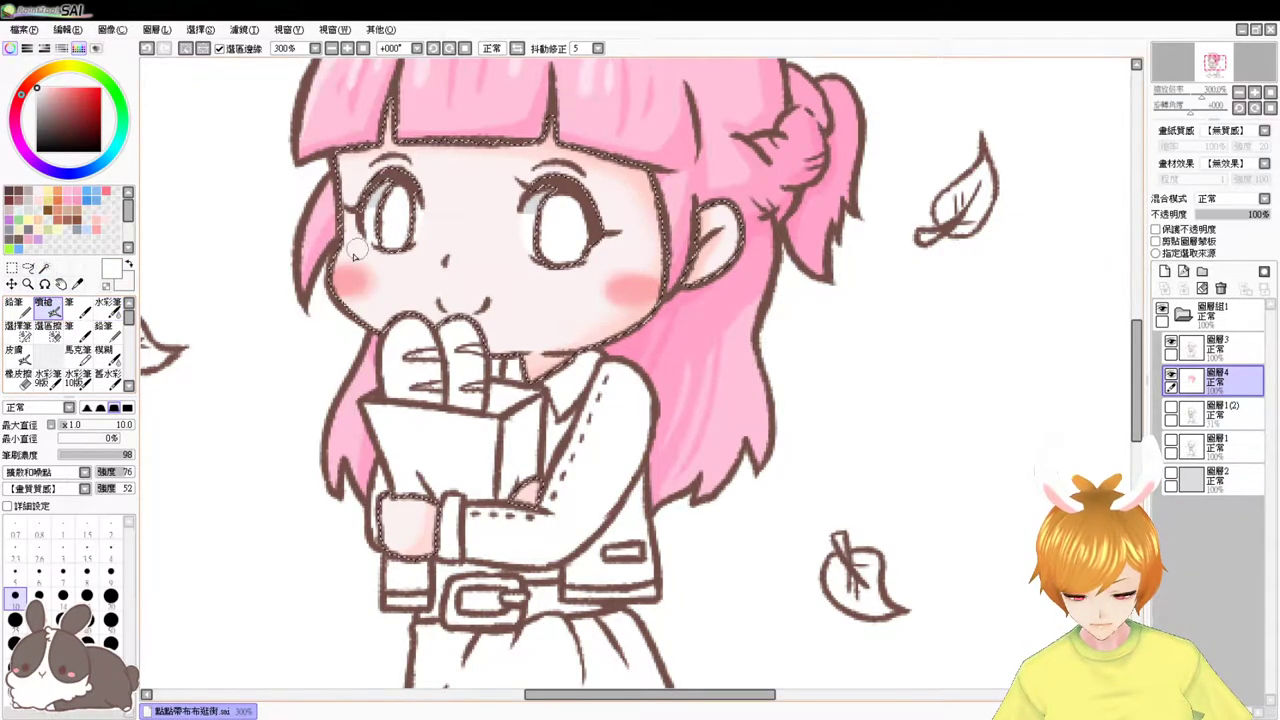
{"action": "left_click", "coordinate": [341, 274]}
{"action": "left_click", "coordinate": [349, 279]}
{"action": "left_click", "coordinate": [621, 283]}
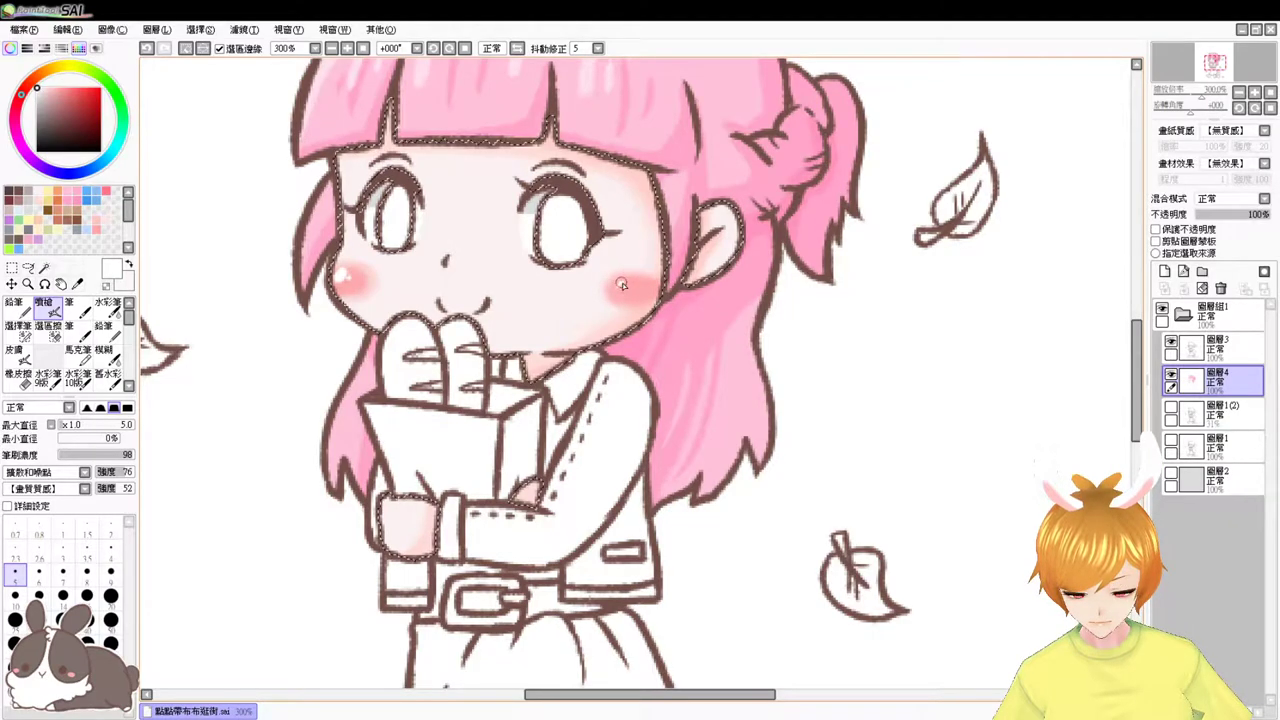
{"action": "key", "text": "ctrl+d"}
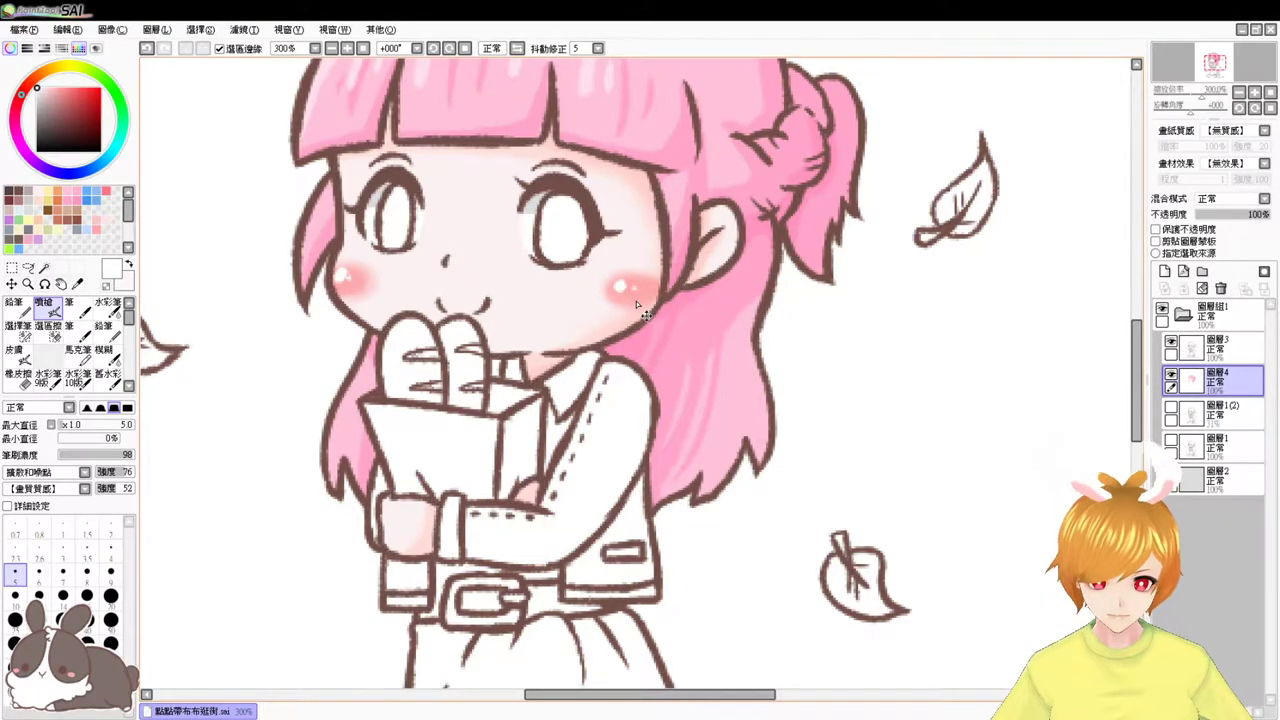
{"action": "scroll", "coordinate": [636, 305], "scroll_direction": "up", "scroll_amount": 2}
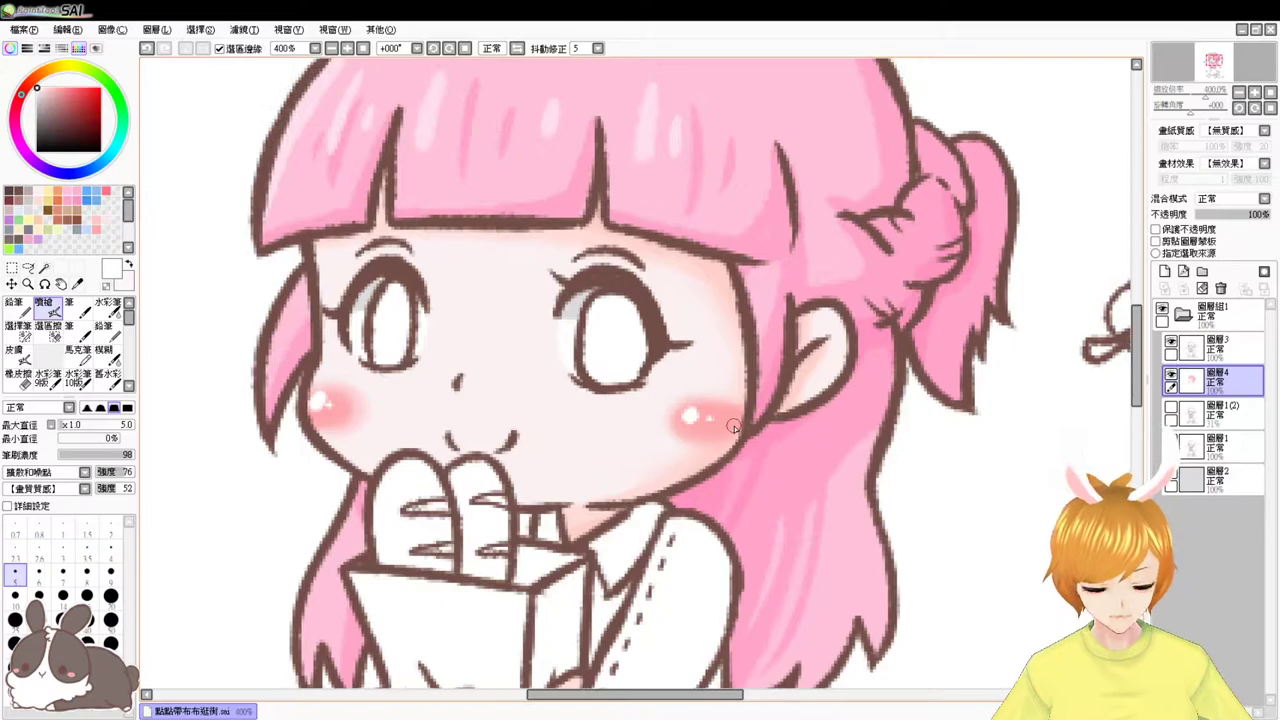
{"action": "left_click", "coordinate": [27, 197]}
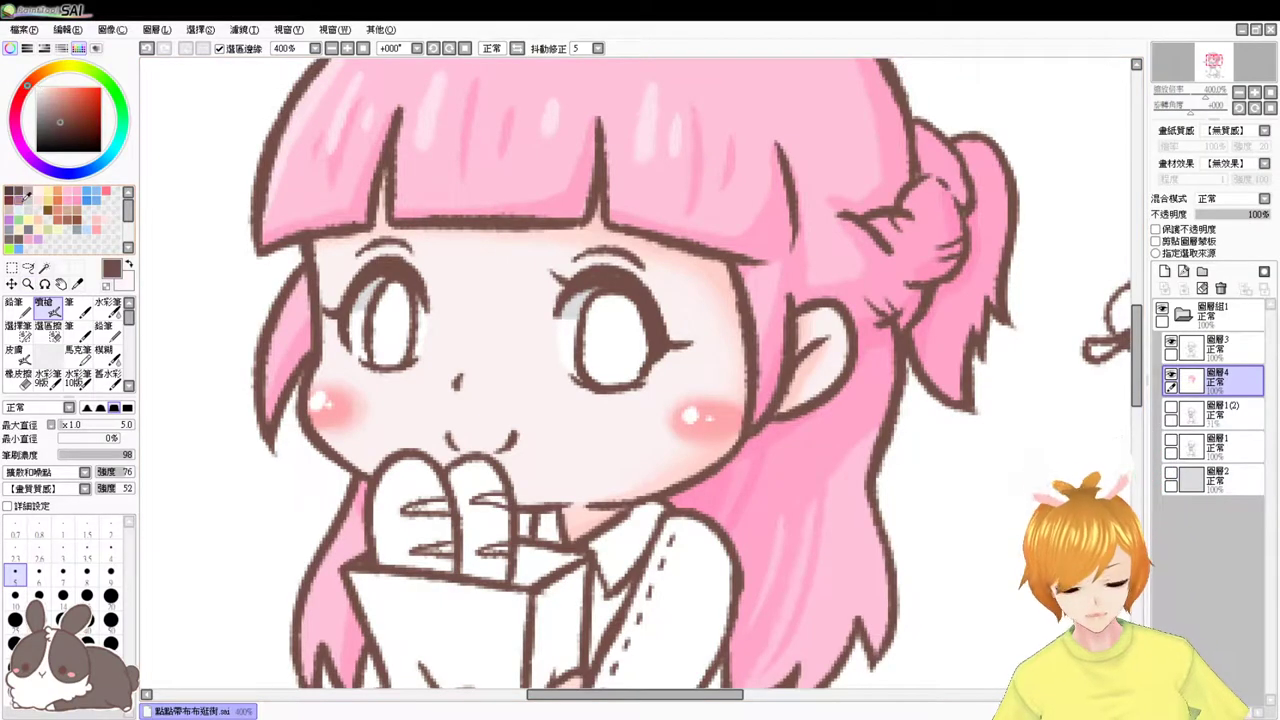
{"action": "left_click", "coordinate": [1220, 346]}
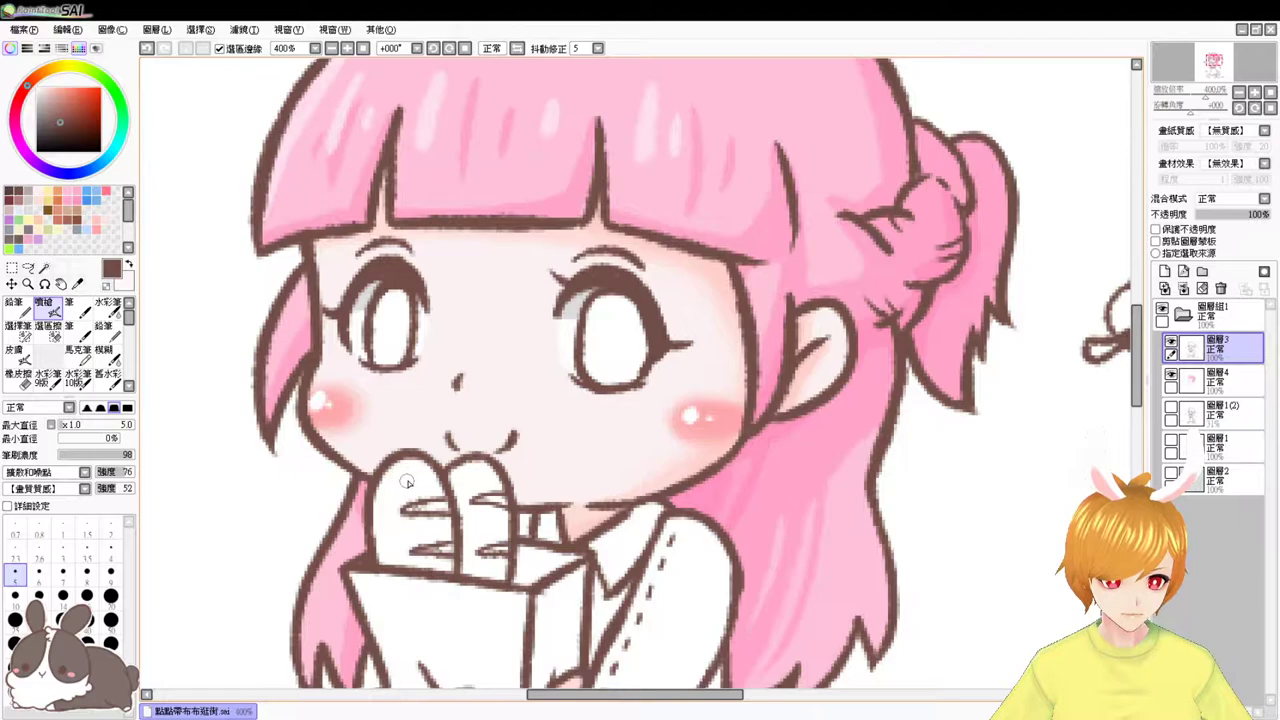
{"action": "scroll", "coordinate": [395, 440], "scroll_direction": "down", "scroll_amount": 3}
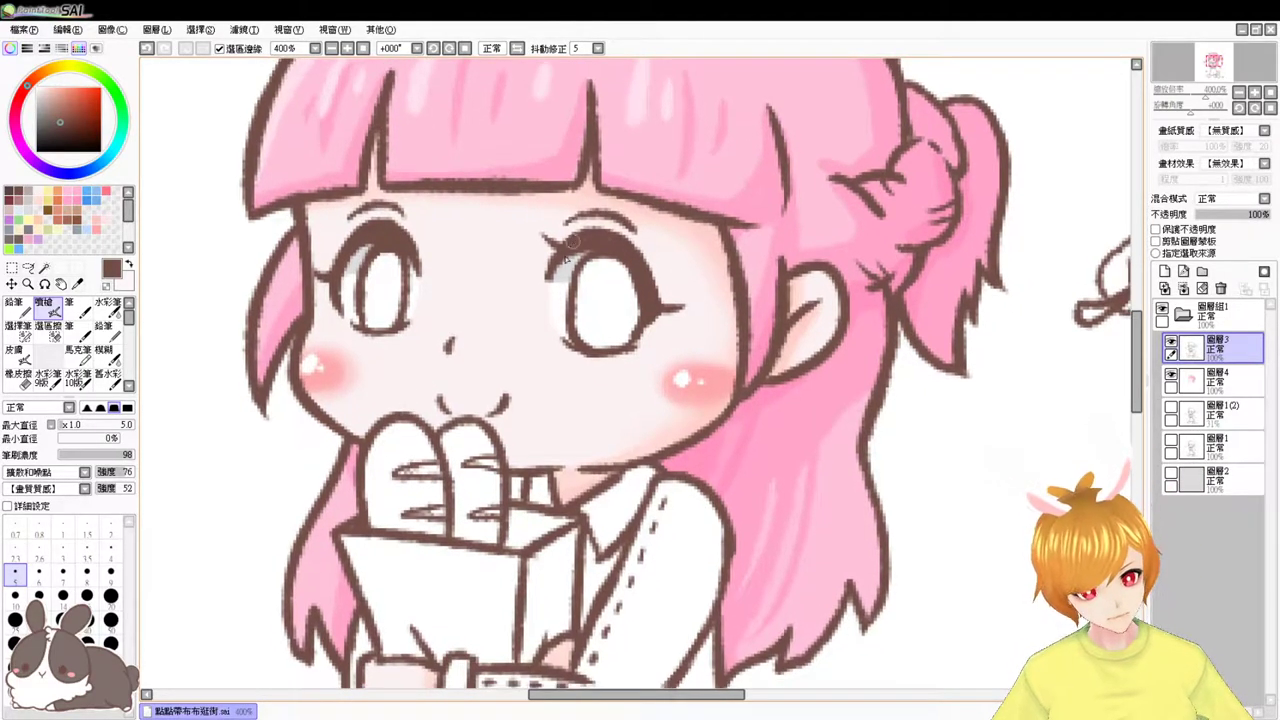
{"action": "left_click", "coordinate": [1244, 392]}
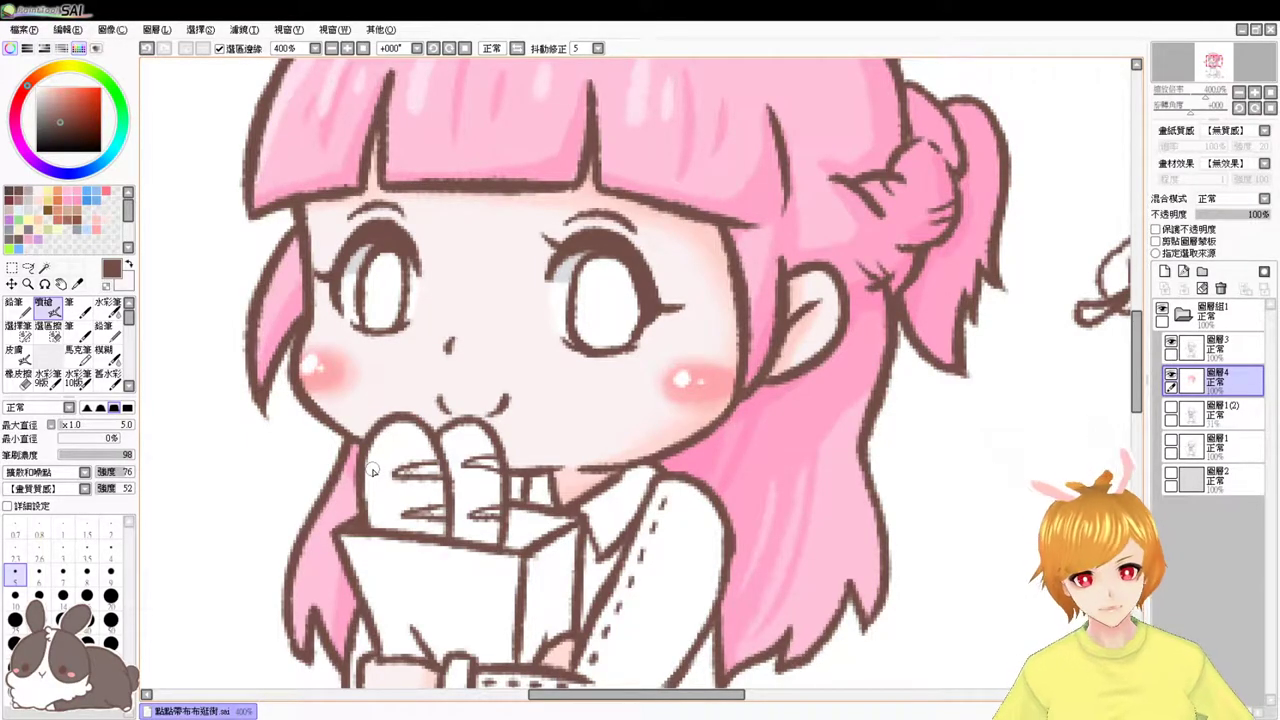
{"action": "left_click_drag", "start_coordinate": [1140, 390], "coordinate": [1141, 381]}
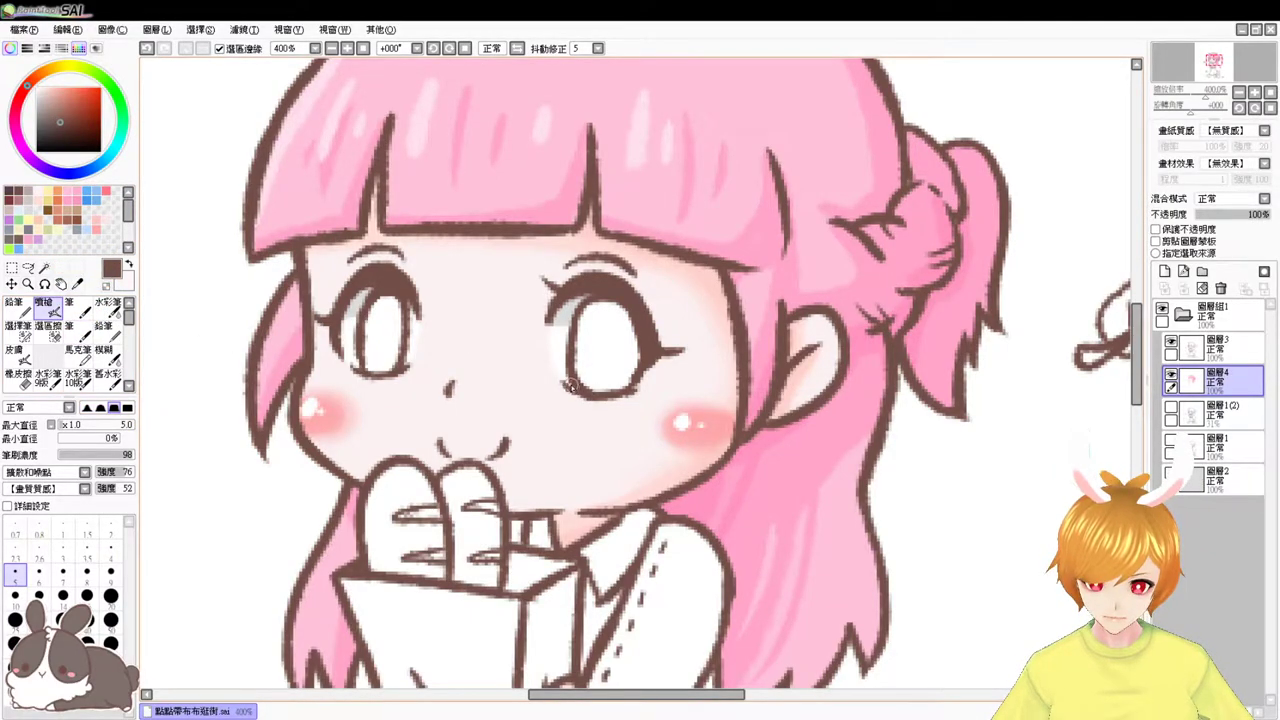
- Select the insides of both irises with the Magic Wand and fill them with light purple on layer 圖層4
{"action": "left_click", "coordinate": [1222, 352]}
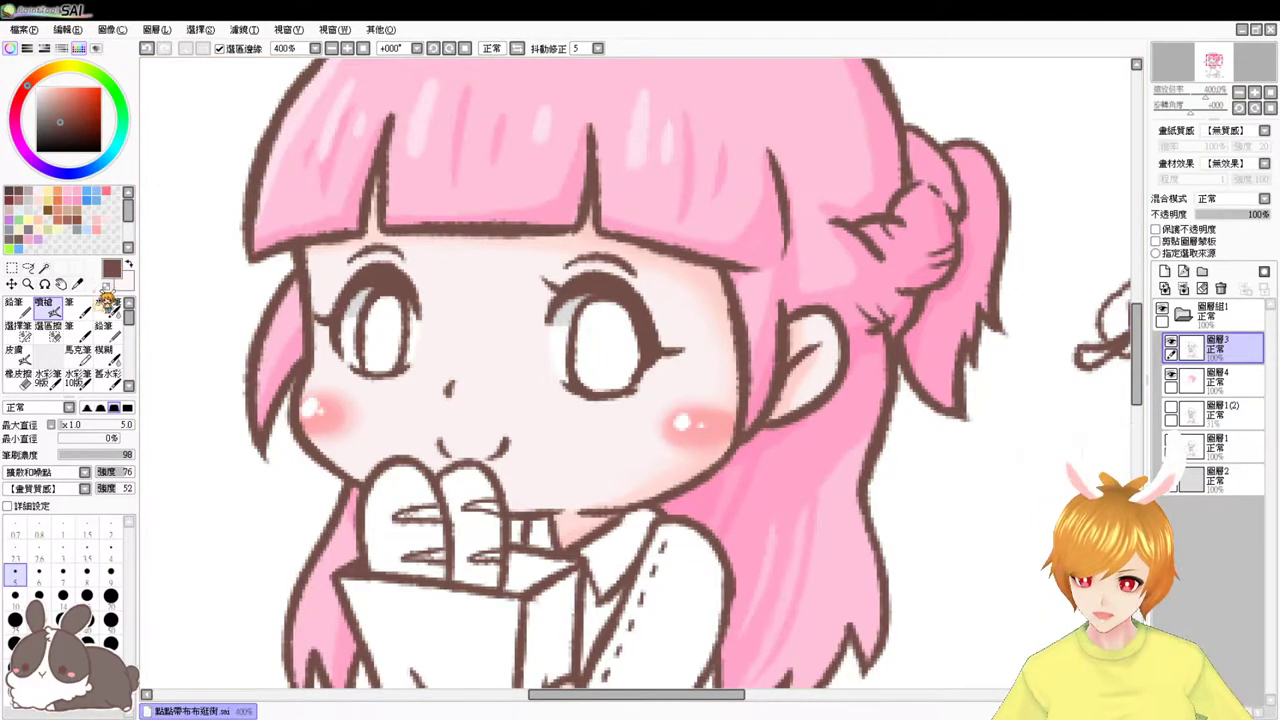
{"action": "left_click", "coordinate": [44, 268]}
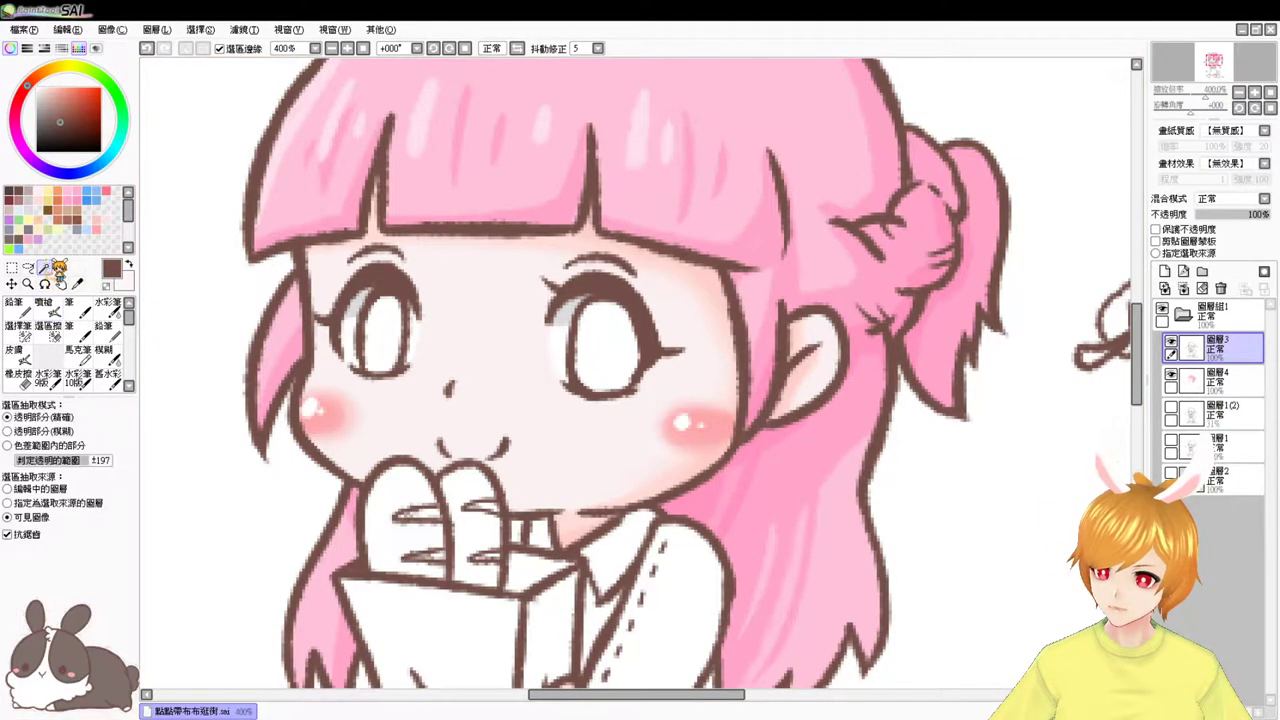
{"action": "left_click", "coordinate": [396, 337]}
{"action": "left_click", "coordinate": [625, 350]}
{"action": "left_click", "coordinate": [1205, 378]}
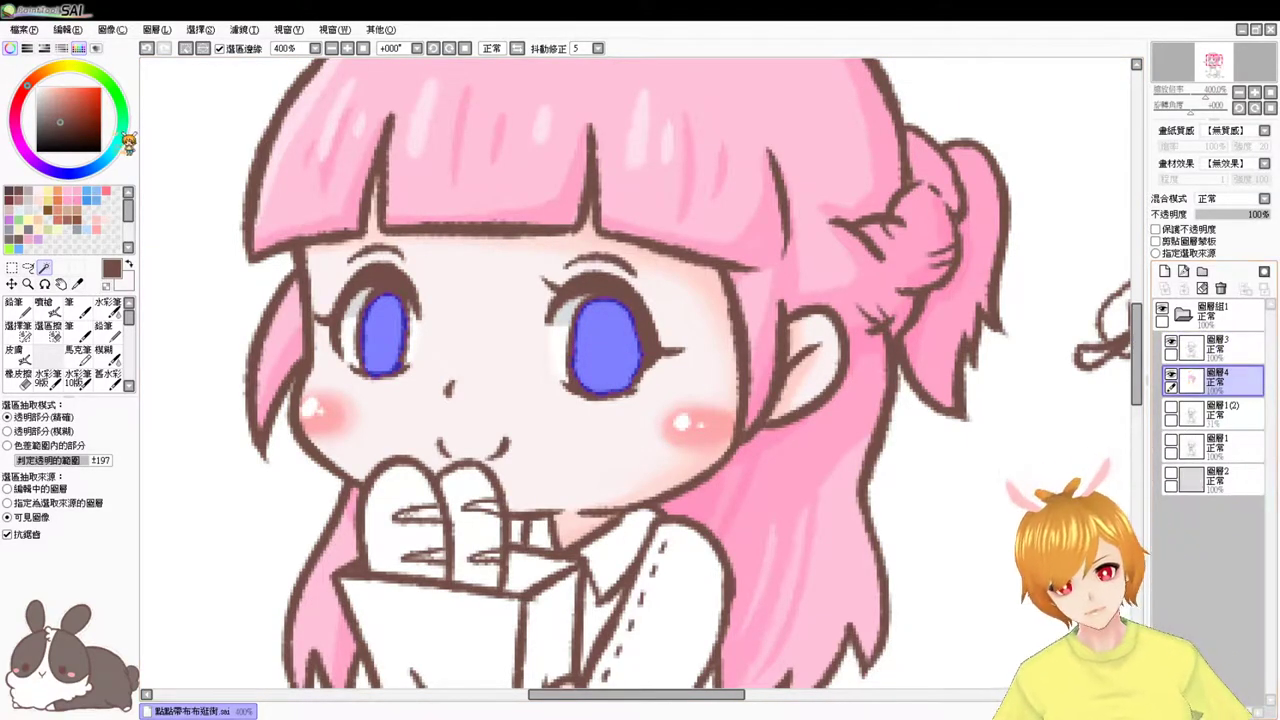
{"action": "left_click", "coordinate": [14, 213]}
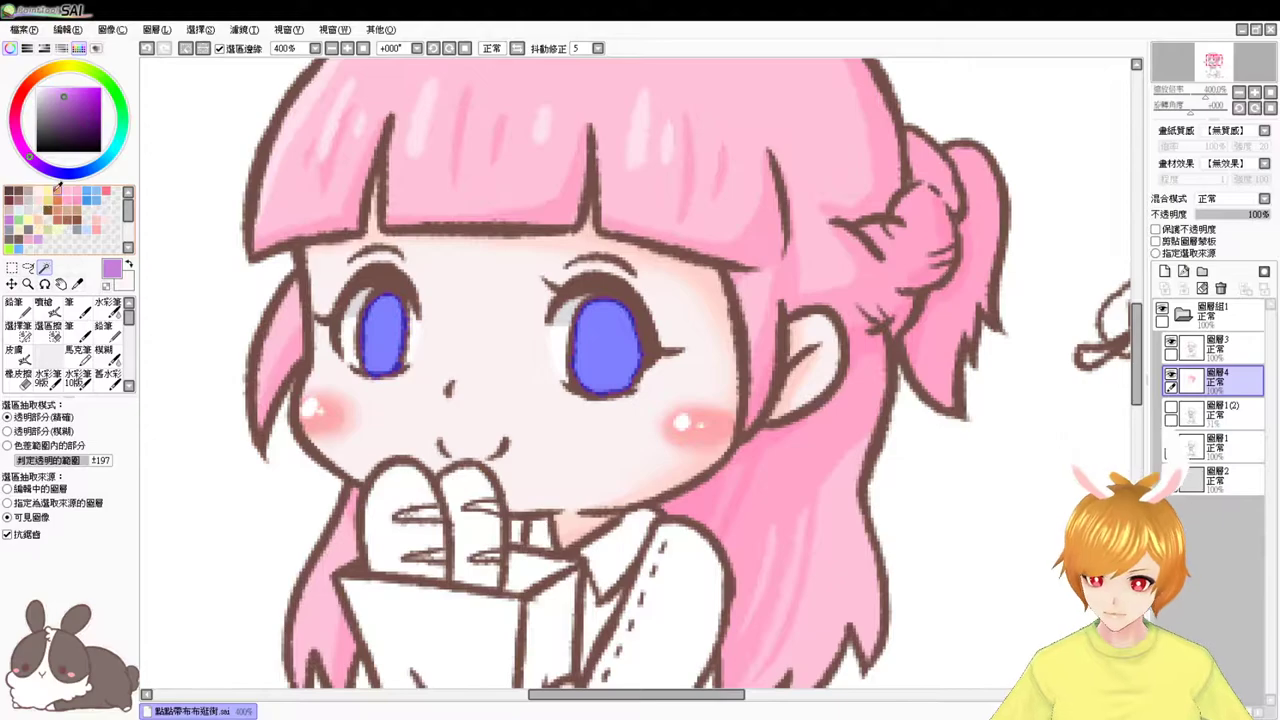
- Shade the upper half of both irises in a darker purple with the airbrush at size 5
{"action": "left_click", "coordinate": [43, 302]}
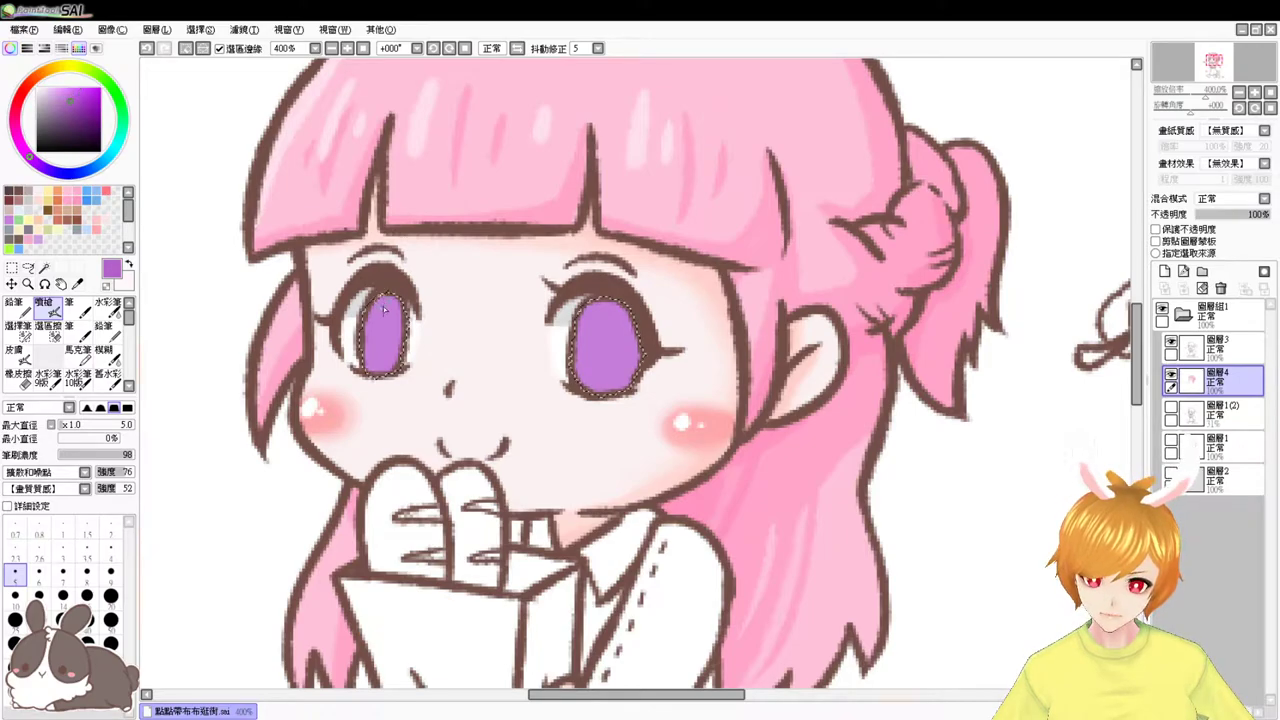
{"action": "mouse_move", "coordinate": [366, 326]}
{"action": "left_mouse_down"}
{"action": "mouse_move", "coordinate": [396, 328]}
{"action": "mouse_move", "coordinate": [412, 305]}
{"action": "left_mouse_up"}
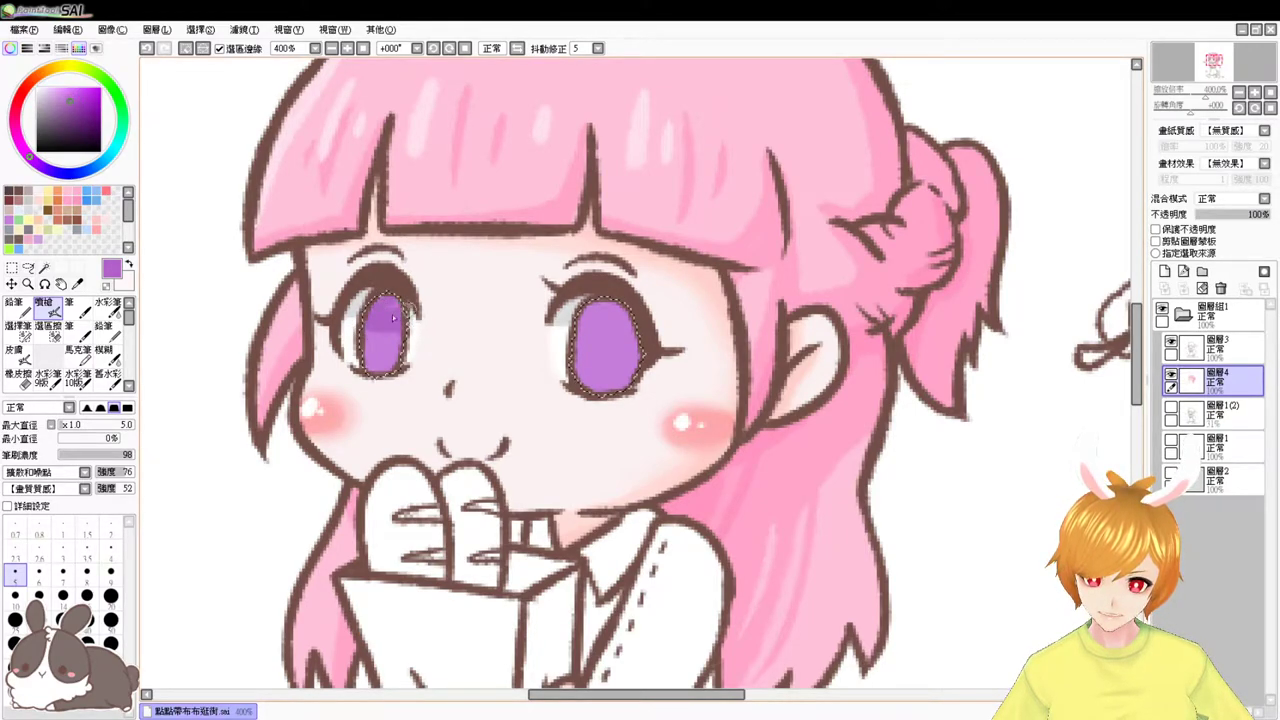
{"action": "mouse_move", "coordinate": [638, 330]}
{"action": "left_mouse_down"}
{"action": "mouse_move", "coordinate": [564, 331]}
{"action": "mouse_move", "coordinate": [652, 333]}
{"action": "mouse_move", "coordinate": [557, 325]}
{"action": "mouse_move", "coordinate": [649, 325]}
{"action": "mouse_move", "coordinate": [617, 313]}
{"action": "mouse_move", "coordinate": [625, 296]}
{"action": "mouse_move", "coordinate": [574, 340]}
{"action": "left_mouse_up"}
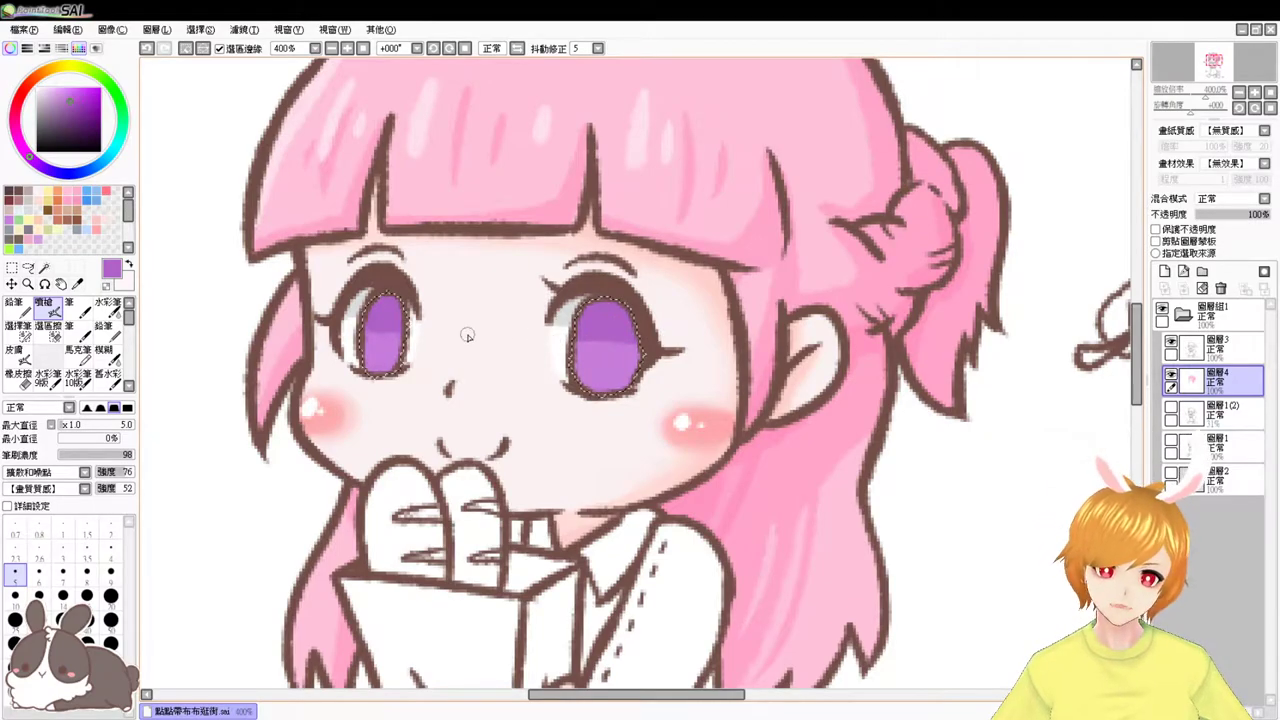
- Paint a small oval pupil in a deeper purple in each iris, undoing and repainting strokes that are misplaced
{"action": "left_click", "coordinate": [73, 106]}
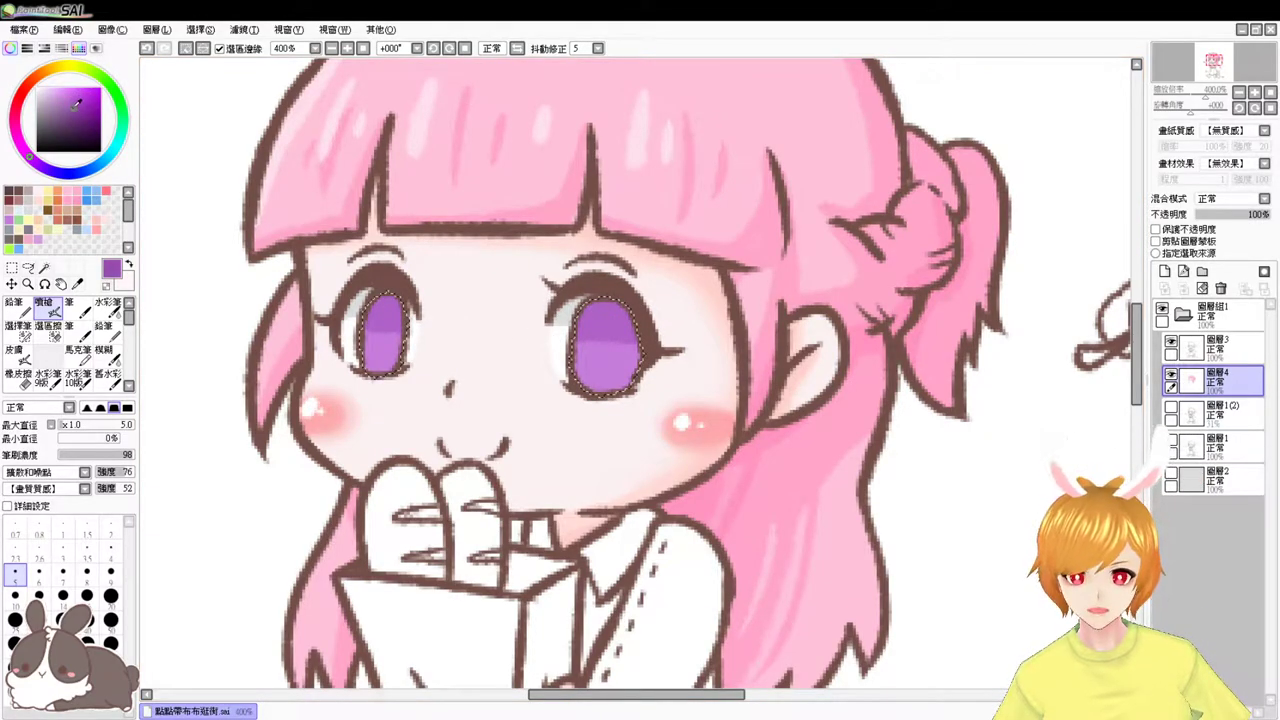
{"action": "left_click_drag", "start_coordinate": [387, 343], "coordinate": [388, 353]}
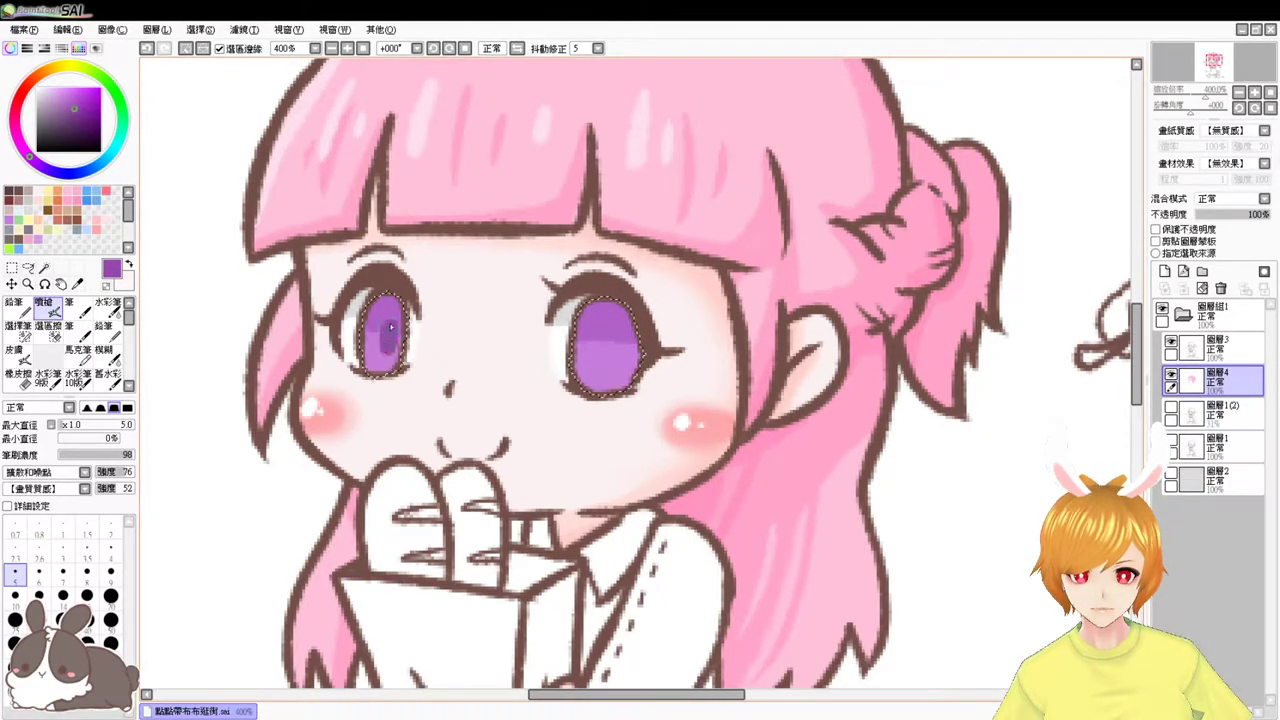
{"action": "mouse_move", "coordinate": [600, 308]}
{"action": "left_mouse_down"}
{"action": "mouse_move", "coordinate": [612, 358]}
{"action": "mouse_move", "coordinate": [624, 351]}
{"action": "left_mouse_up"}
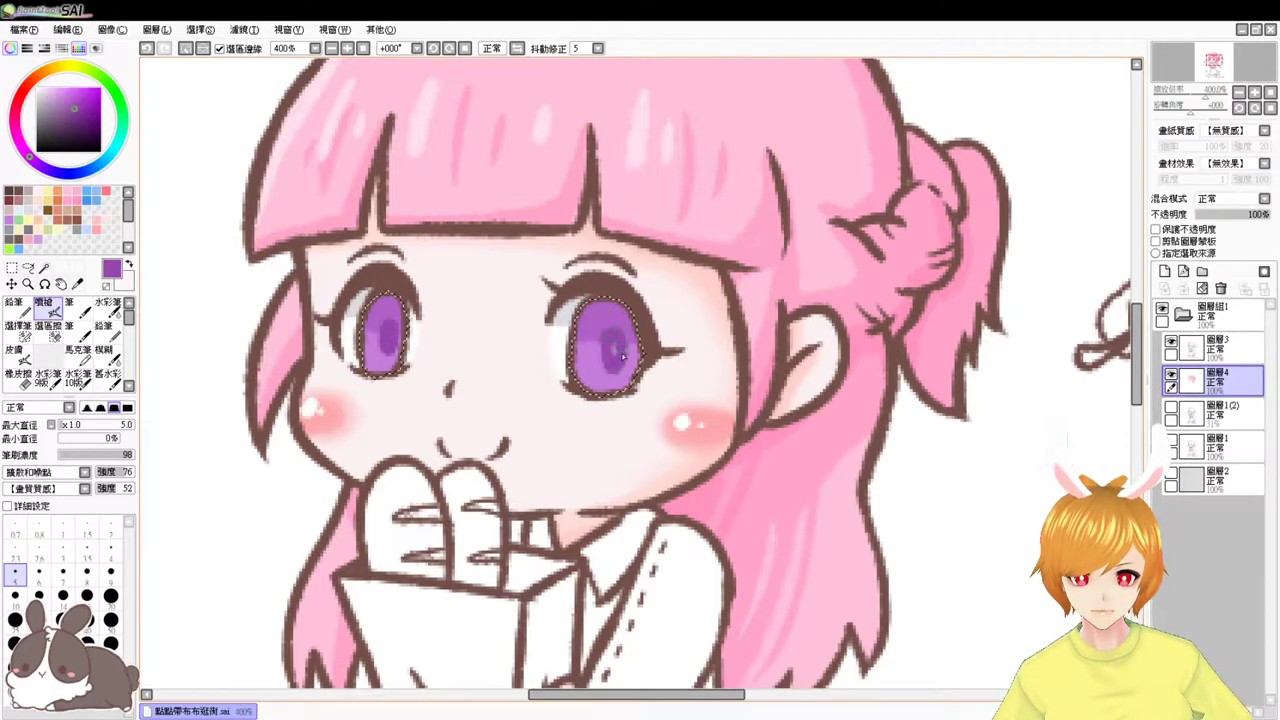
{"action": "key", "text": "ctrl+z"}
{"action": "key", "text": "ctrl+z"}
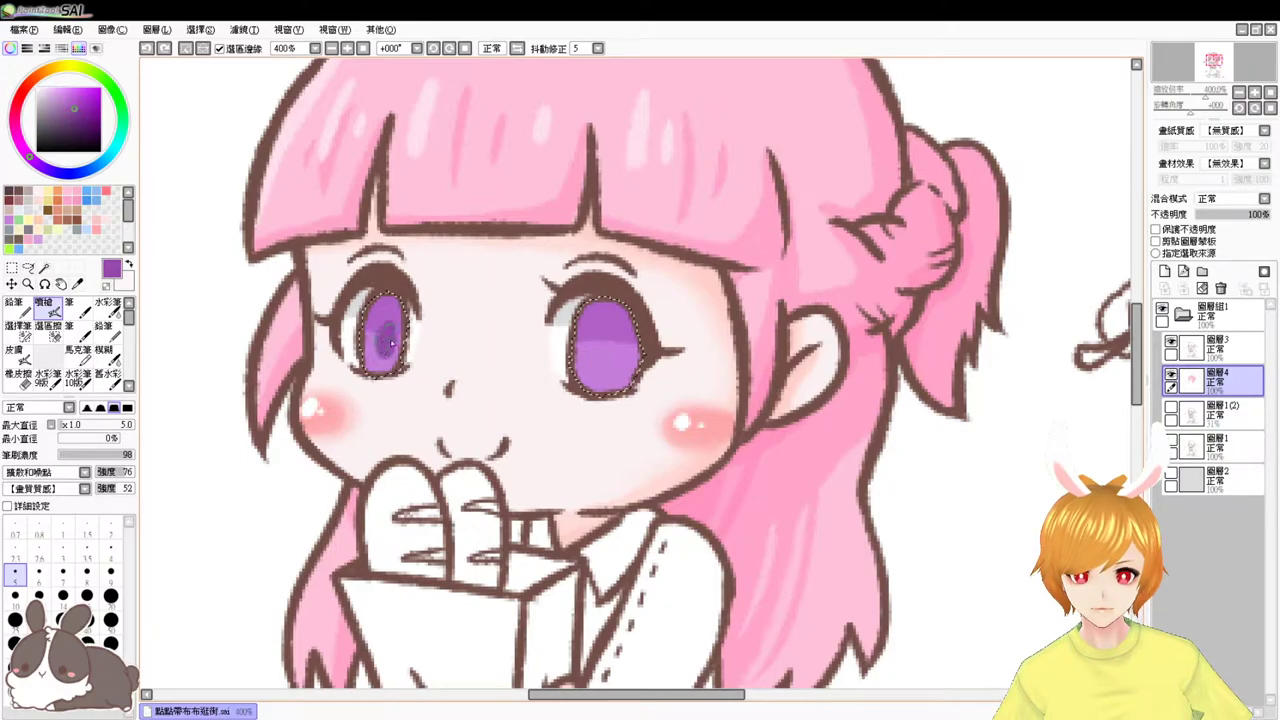
{"action": "key", "text": "ctrl+z"}
{"action": "key", "text": "ctrl+z"}
{"action": "left_click_drag", "start_coordinate": [389, 352], "coordinate": [384, 348]}
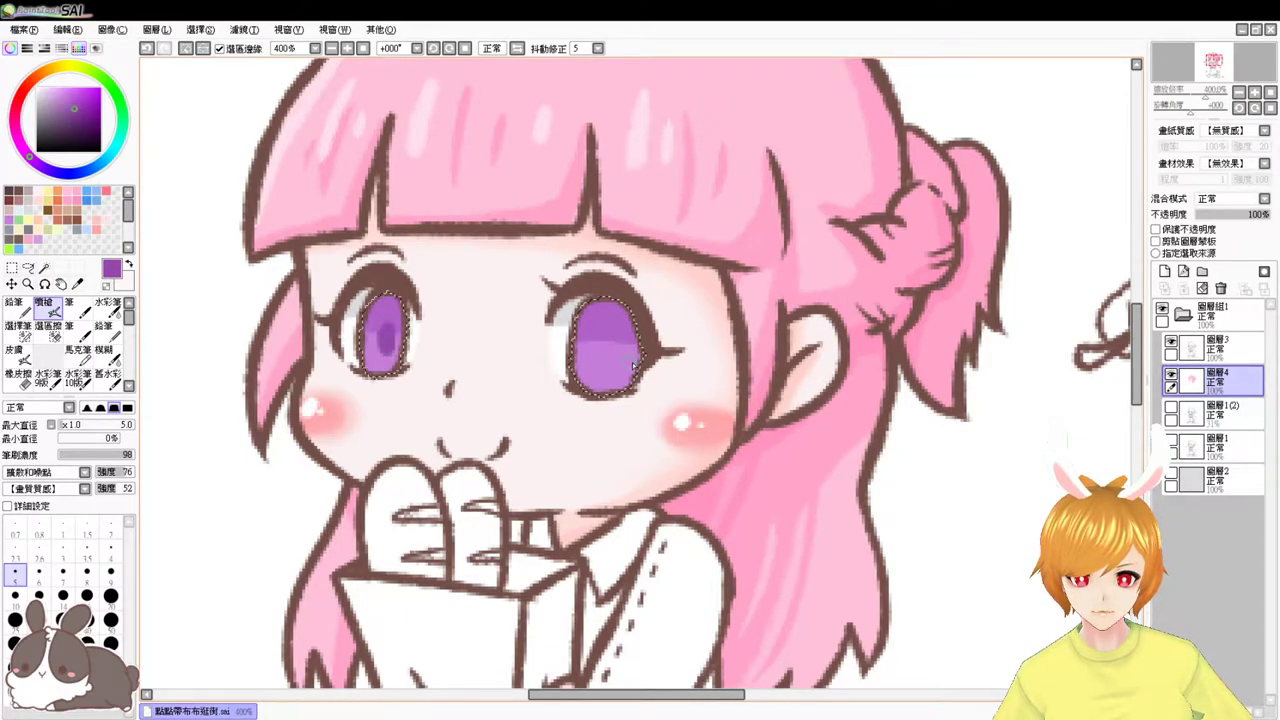
{"action": "mouse_move", "coordinate": [609, 340]}
{"action": "left_mouse_down"}
{"action": "mouse_move", "coordinate": [611, 366]}
{"action": "mouse_move", "coordinate": [616, 348]}
{"action": "left_mouse_up"}
{"action": "key", "text": "ctrl+z"}
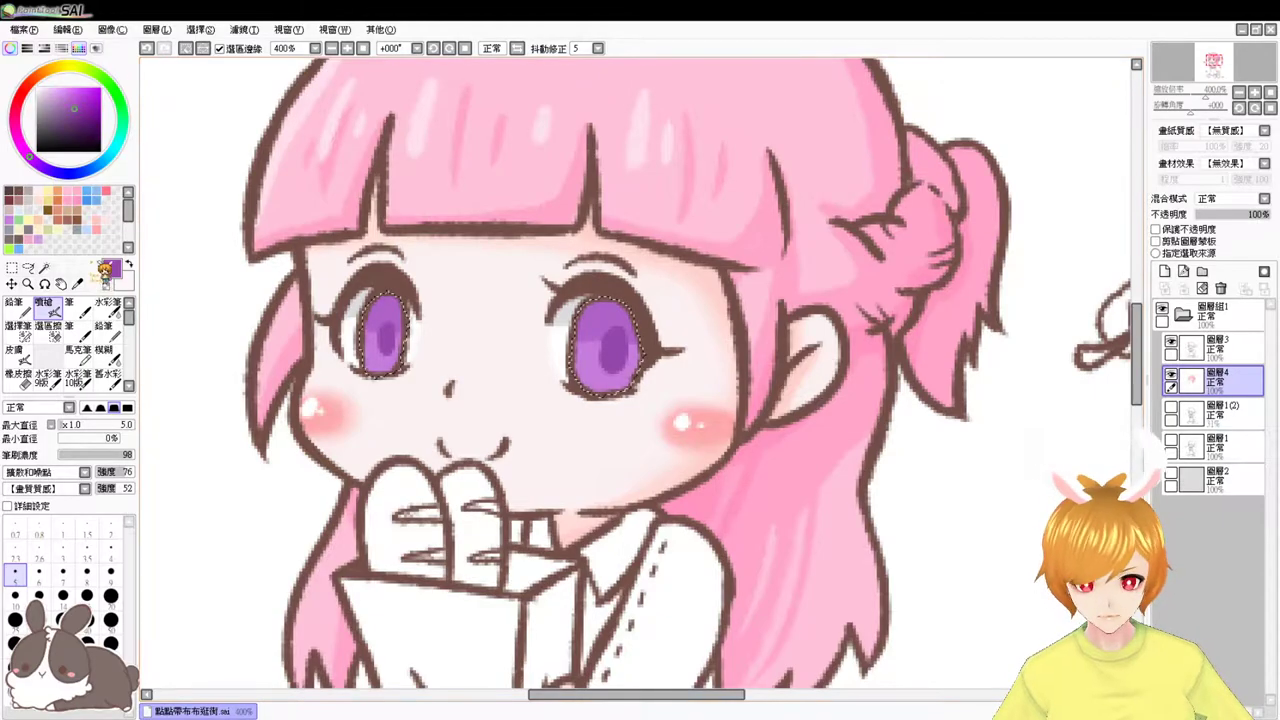
- Blend the purple shading in both irises with the watercolour brush at size 13
{"action": "left_click", "coordinate": [110, 306]}
{"action": "left_click", "coordinate": [612, 380], "text": "alt"}
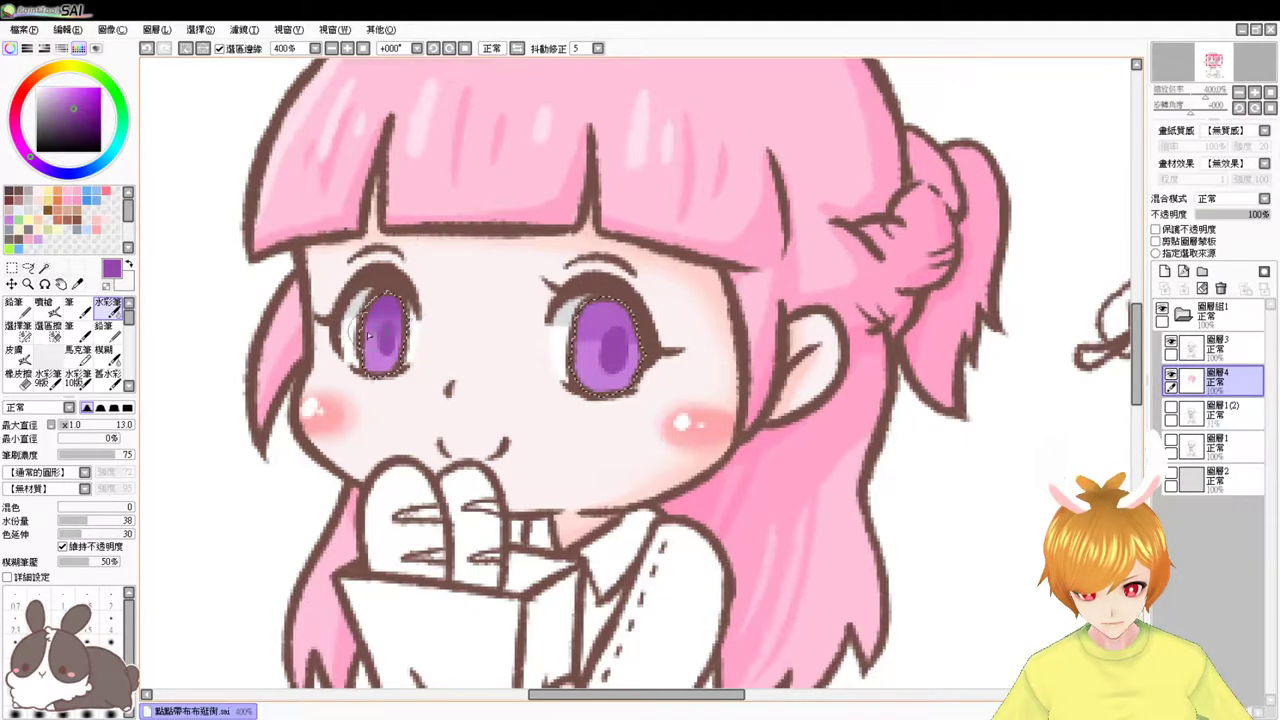
{"action": "mouse_move", "coordinate": [622, 310]}
{"action": "left_mouse_down"}
{"action": "mouse_move", "coordinate": [548, 313]}
{"action": "mouse_move", "coordinate": [568, 306]}
{"action": "mouse_move", "coordinate": [561, 351]}
{"action": "mouse_move", "coordinate": [645, 343]}
{"action": "mouse_move", "coordinate": [522, 347]}
{"action": "left_mouse_up"}
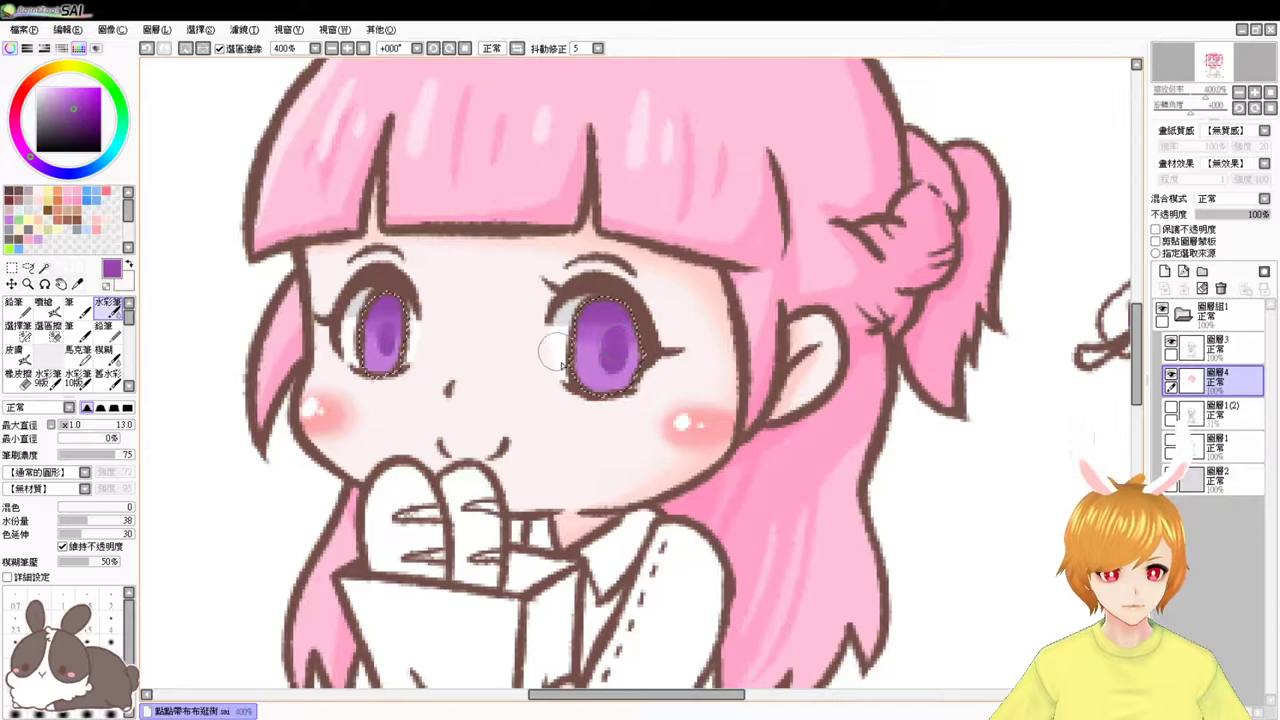
- Add pale lilac reflections along the bottom of both irises with the airbrush at size 6
{"action": "left_click", "coordinate": [55, 86]}
{"action": "left_click", "coordinate": [43, 302]}
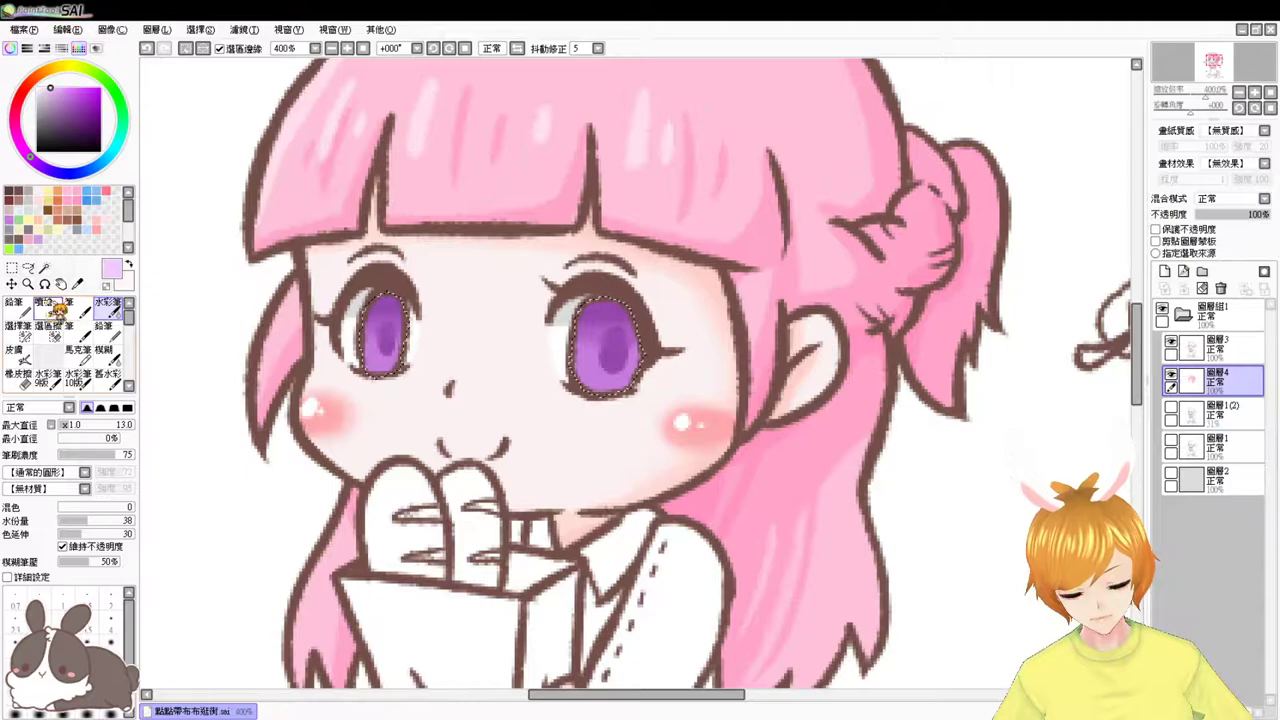
{"action": "left_click", "coordinate": [377, 364]}
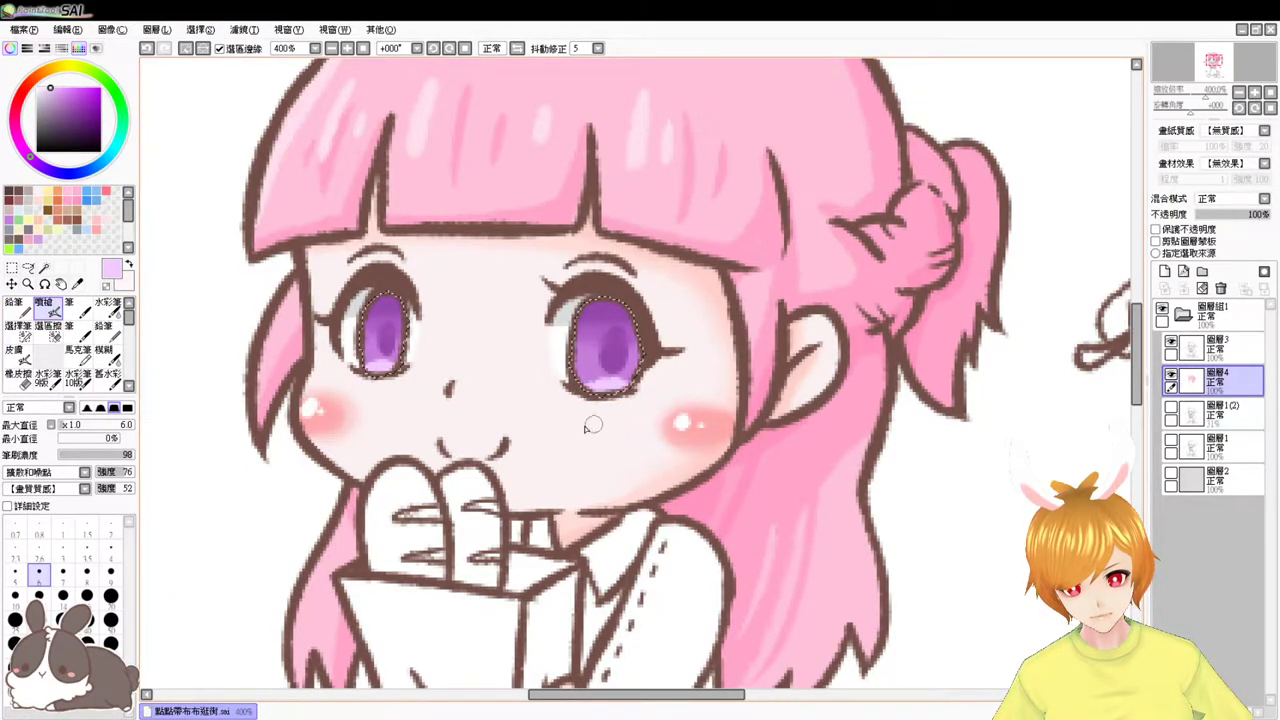
- Paint white highlights in the upper part of both irises on layer 圖層4, and small lower ones on 圖層3 without a selection
{"action": "left_click", "coordinate": [37, 88]}
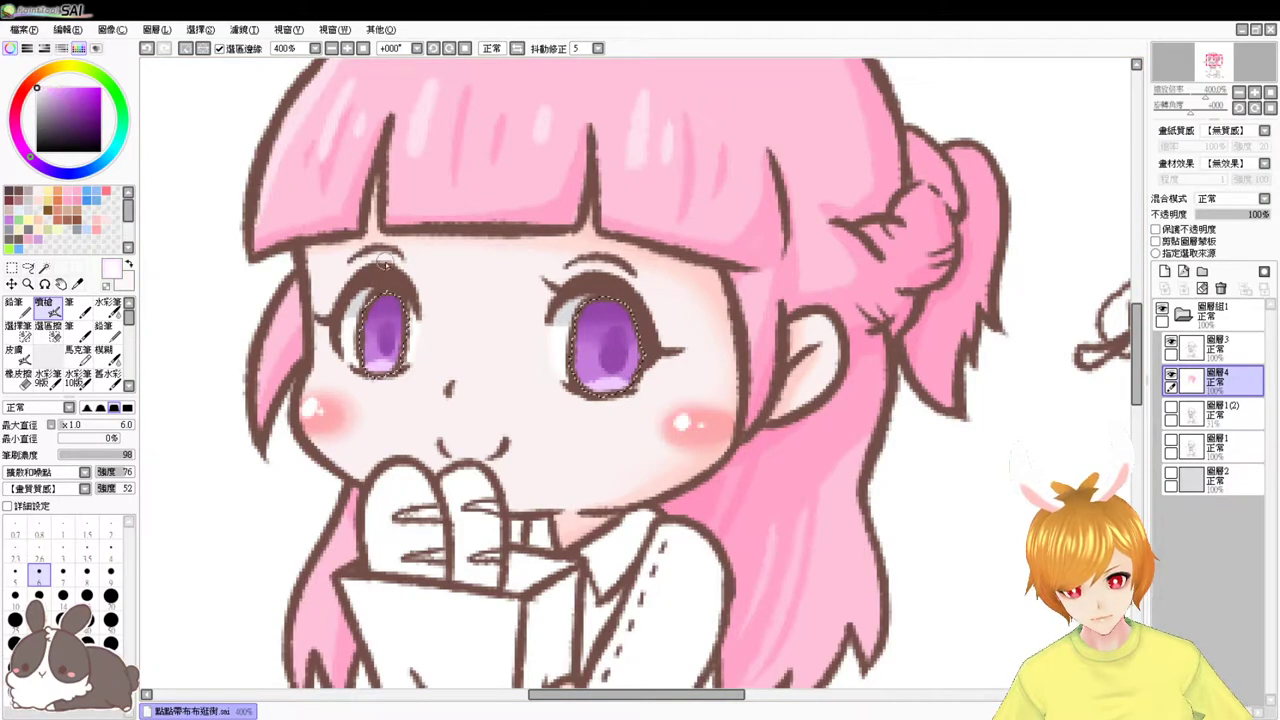
{"action": "left_click", "coordinate": [372, 322]}
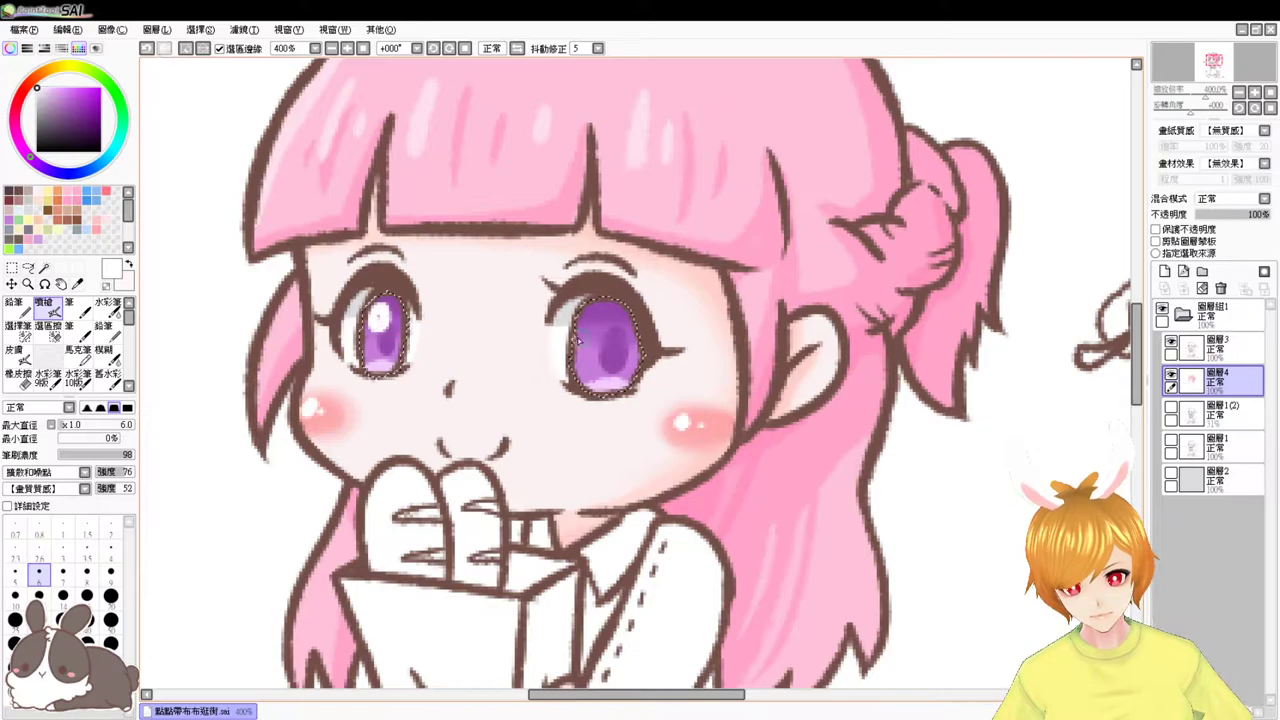
{"action": "left_click_drag", "start_coordinate": [590, 332], "coordinate": [595, 330]}
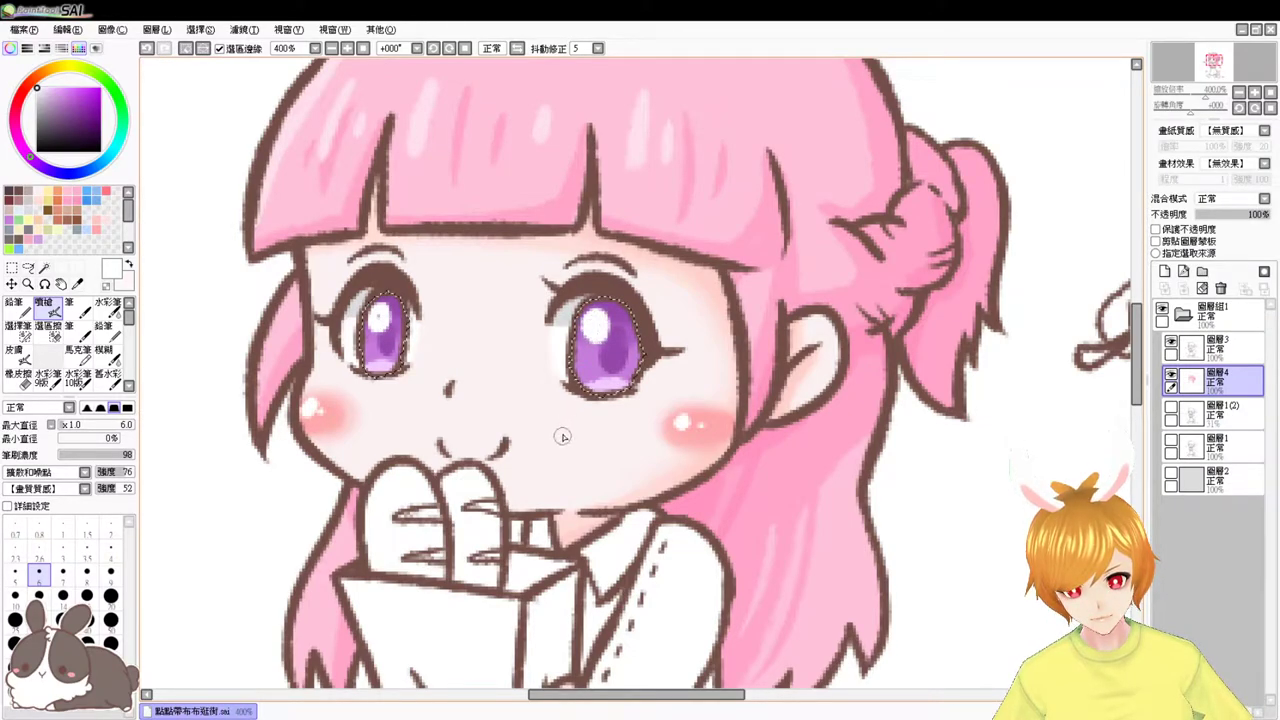
{"action": "left_click", "coordinate": [1216, 346]}
{"action": "key", "text": "ctrl+d"}
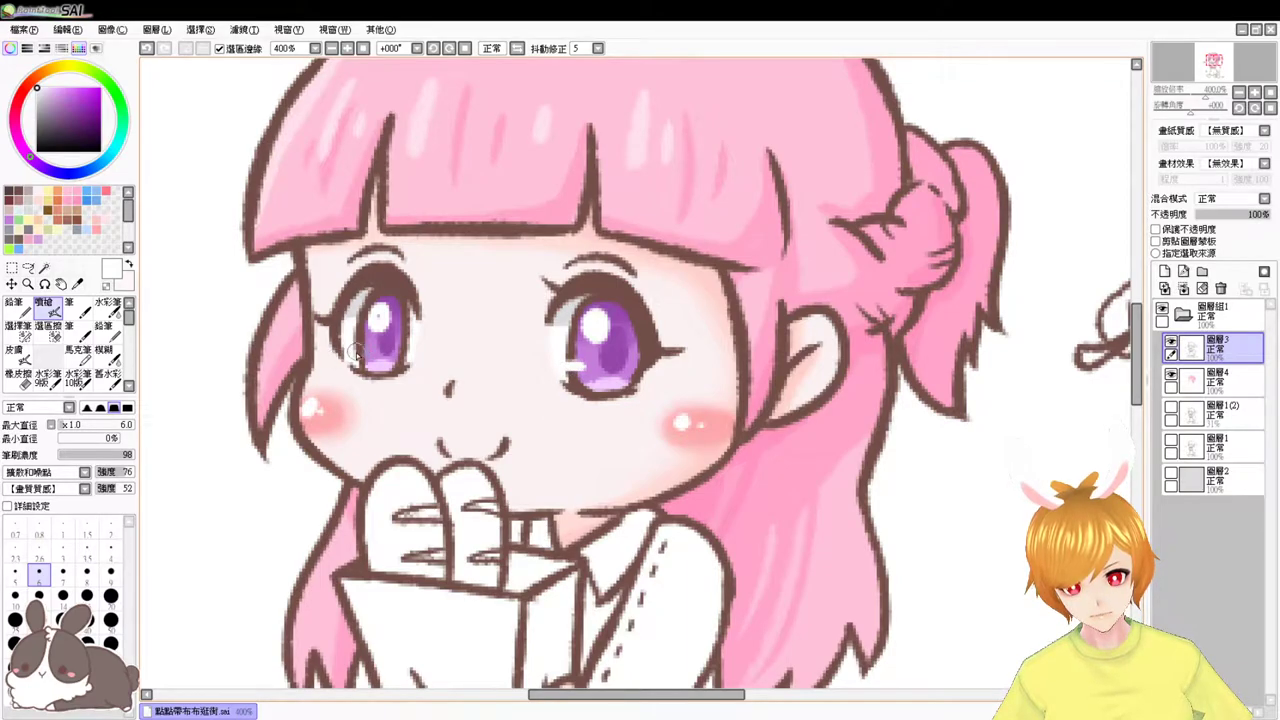
- Examine the coloured face and eyes at 100% and again at 400%
{"action": "left_click_drag", "start_coordinate": [684, 488], "coordinate": [697, 420]}
{"action": "left_click", "coordinate": [363, 48]}
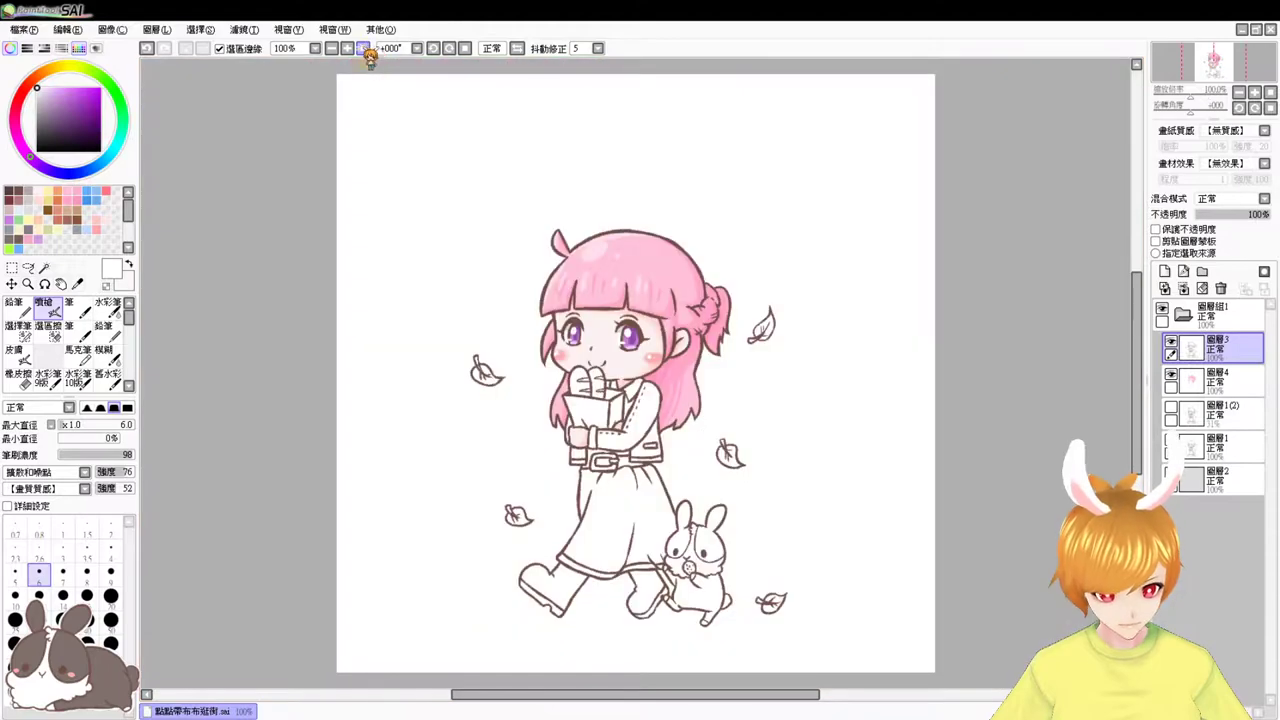
{"action": "left_click", "coordinate": [348, 48]}
{"action": "left_click", "coordinate": [348, 48]}
{"action": "left_click_drag", "start_coordinate": [628, 338], "coordinate": [592, 346]}
{"action": "scroll", "coordinate": [592, 346], "scroll_direction": "up", "scroll_amount": 2}
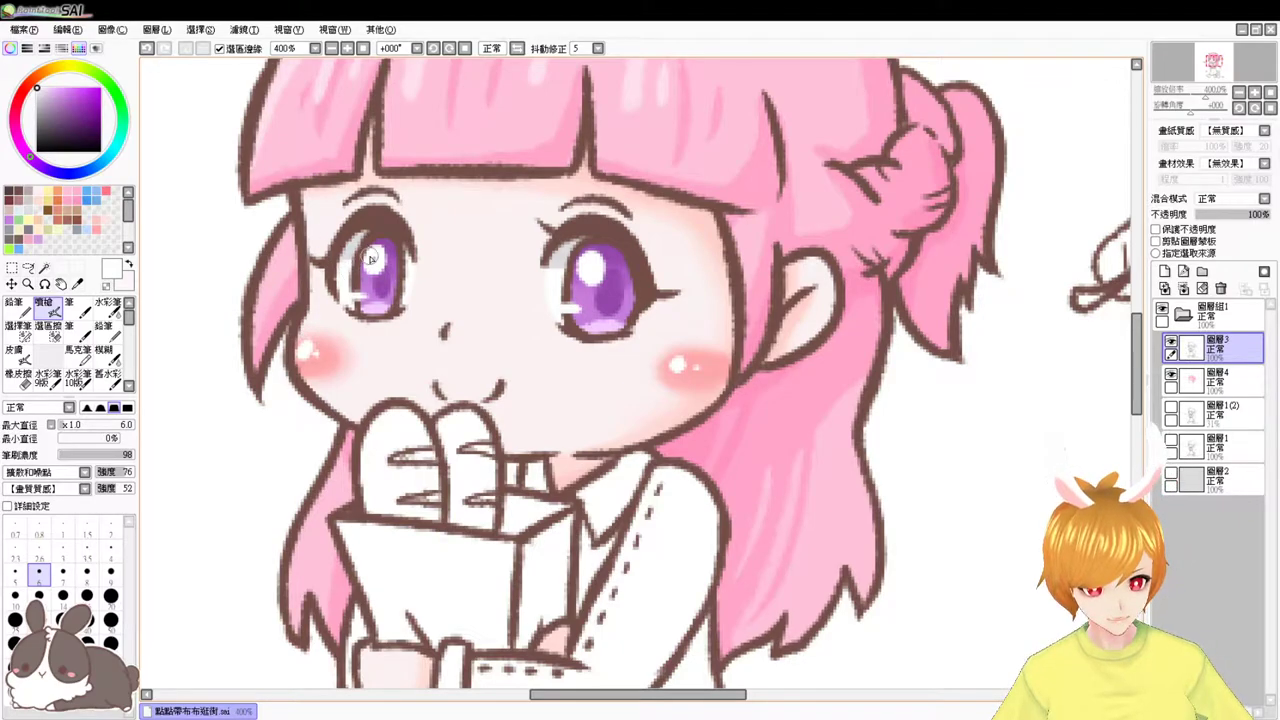
{"action": "left_click_drag", "start_coordinate": [337, 362], "coordinate": [338, 310]}
{"action": "left_click_drag", "start_coordinate": [332, 358], "coordinate": [334, 324]}
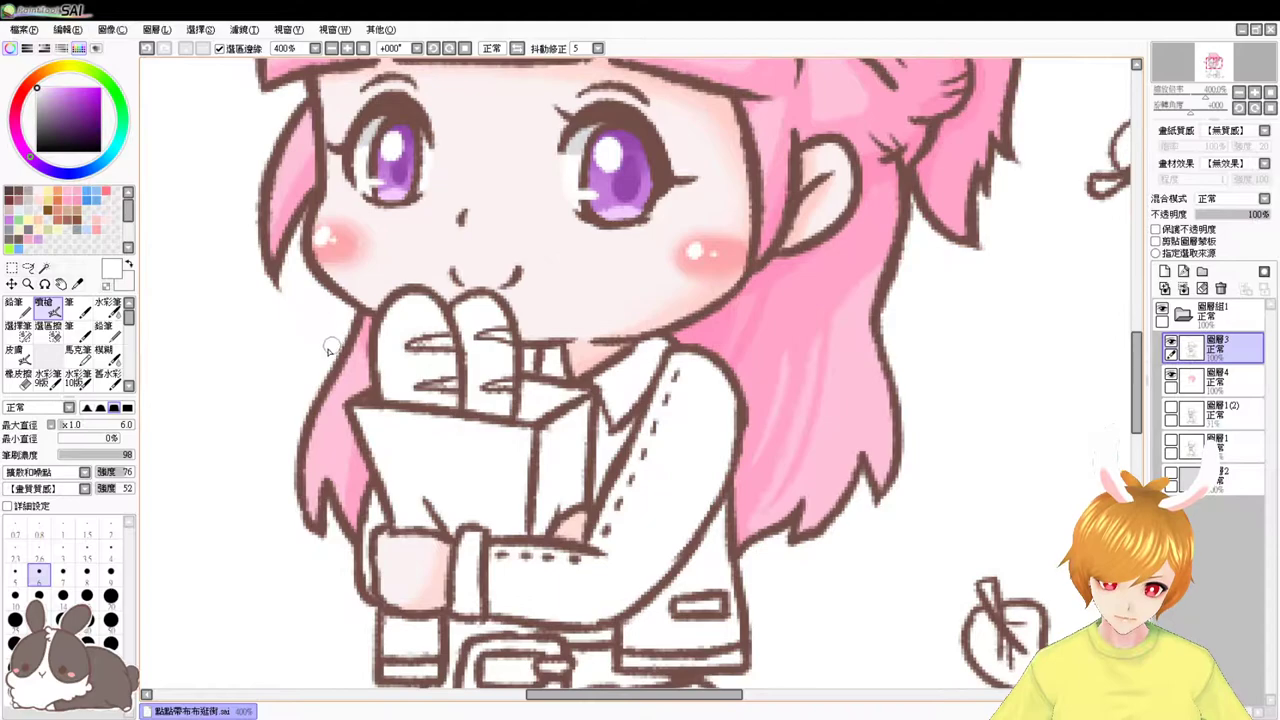
- Touch up the outline just below the sleeve cuff in dark brown with the airbrush on layer 圖層3
{"action": "left_click", "coordinate": [44, 268]}
{"action": "left_click_drag", "start_coordinate": [701, 412], "coordinate": [709, 369]}
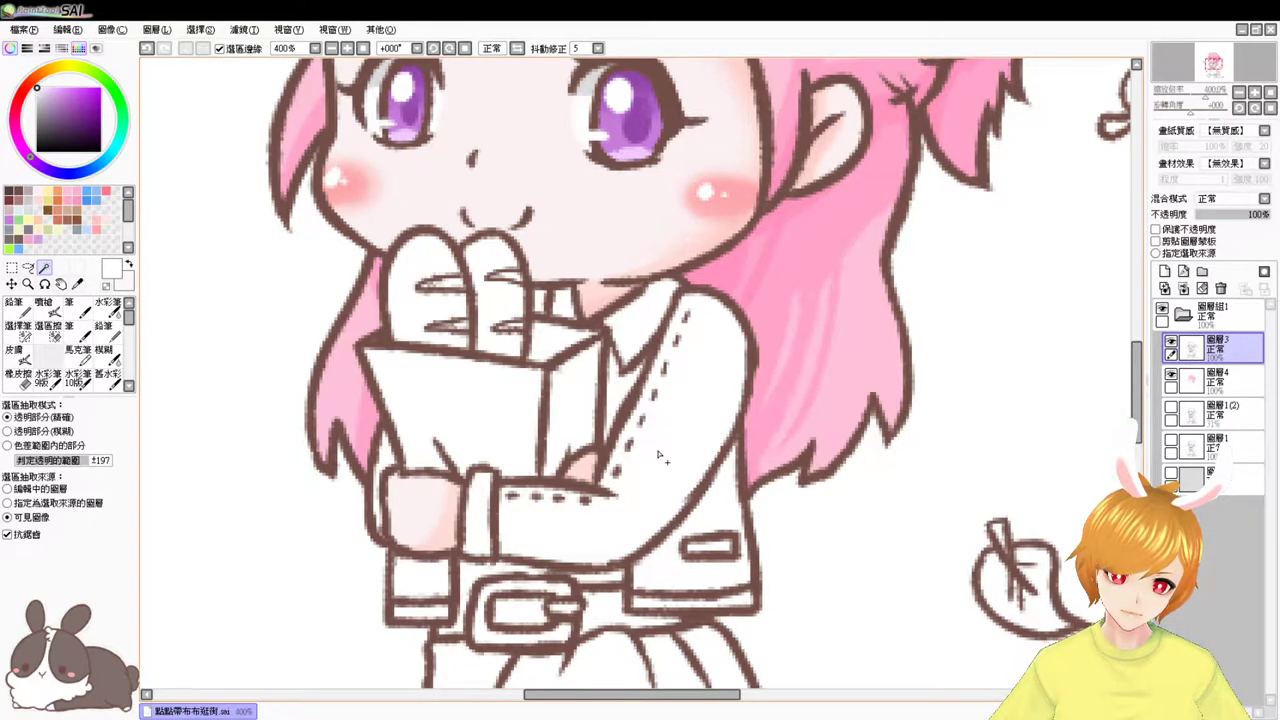
{"action": "left_click_drag", "start_coordinate": [655, 486], "coordinate": [675, 404]}
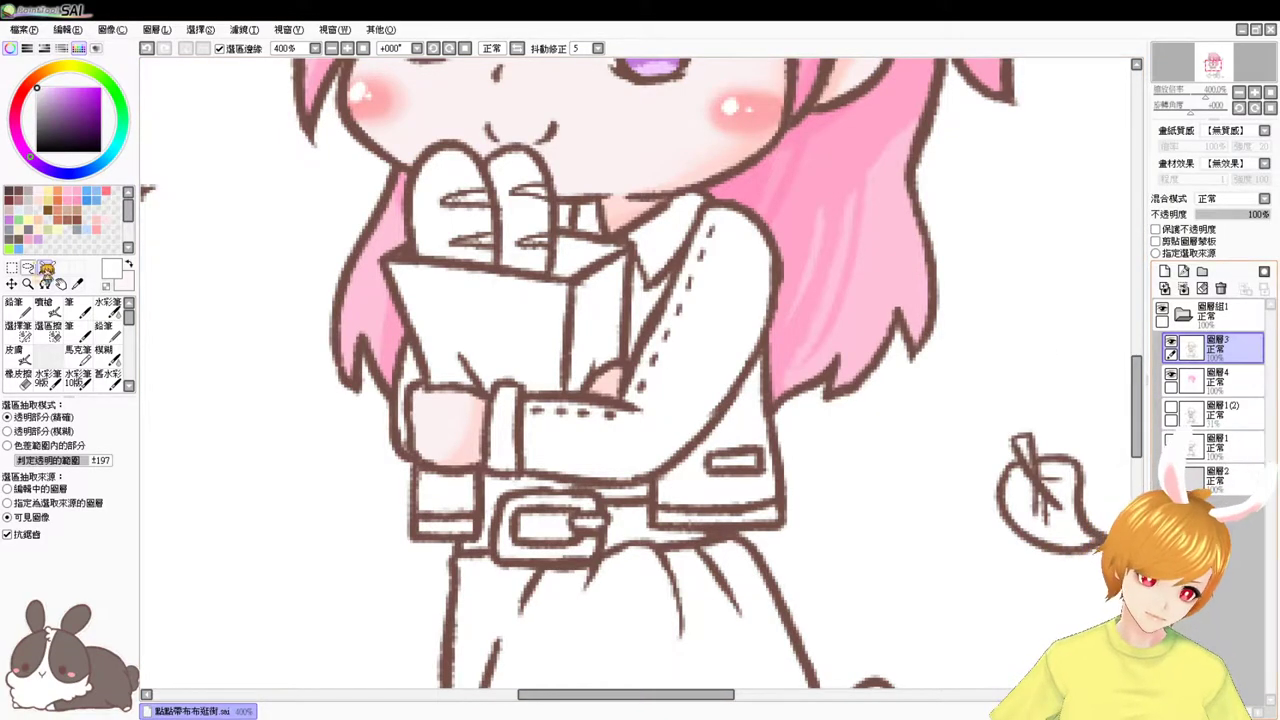
{"action": "left_click", "coordinate": [50, 303]}
{"action": "left_click", "coordinate": [19, 195]}
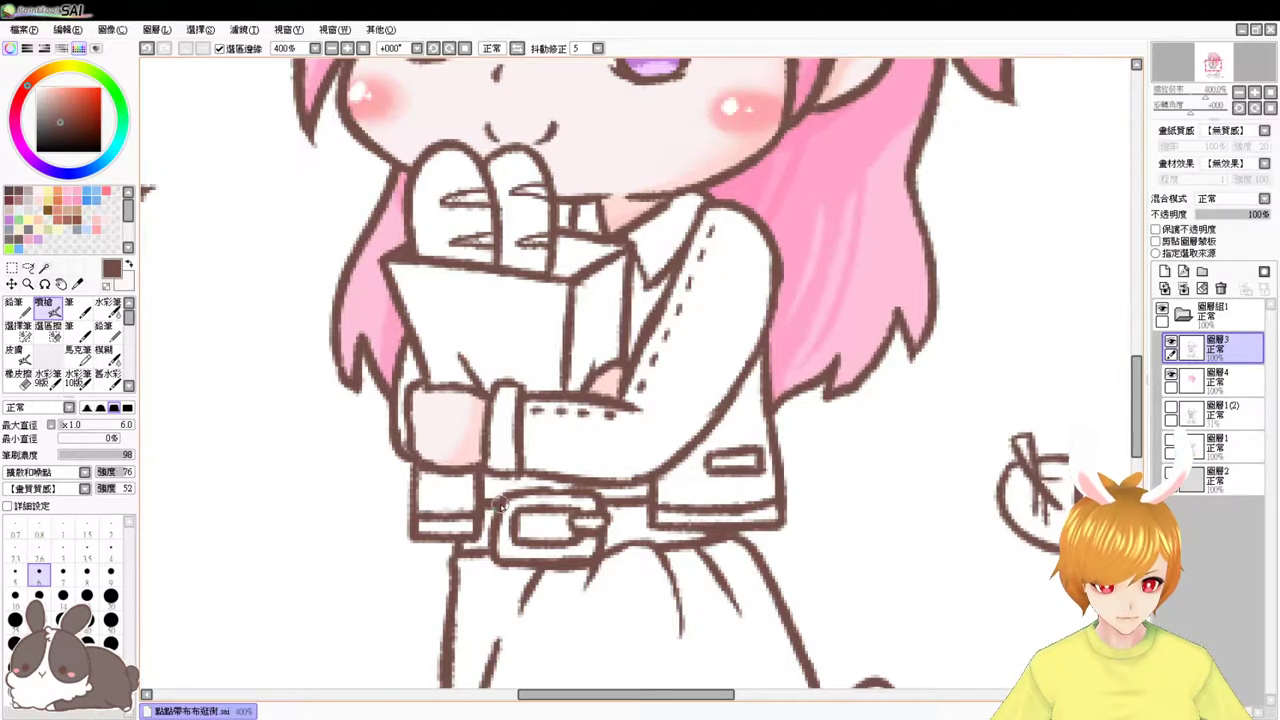
{"action": "left_click_drag", "start_coordinate": [510, 483], "coordinate": [506, 557]}
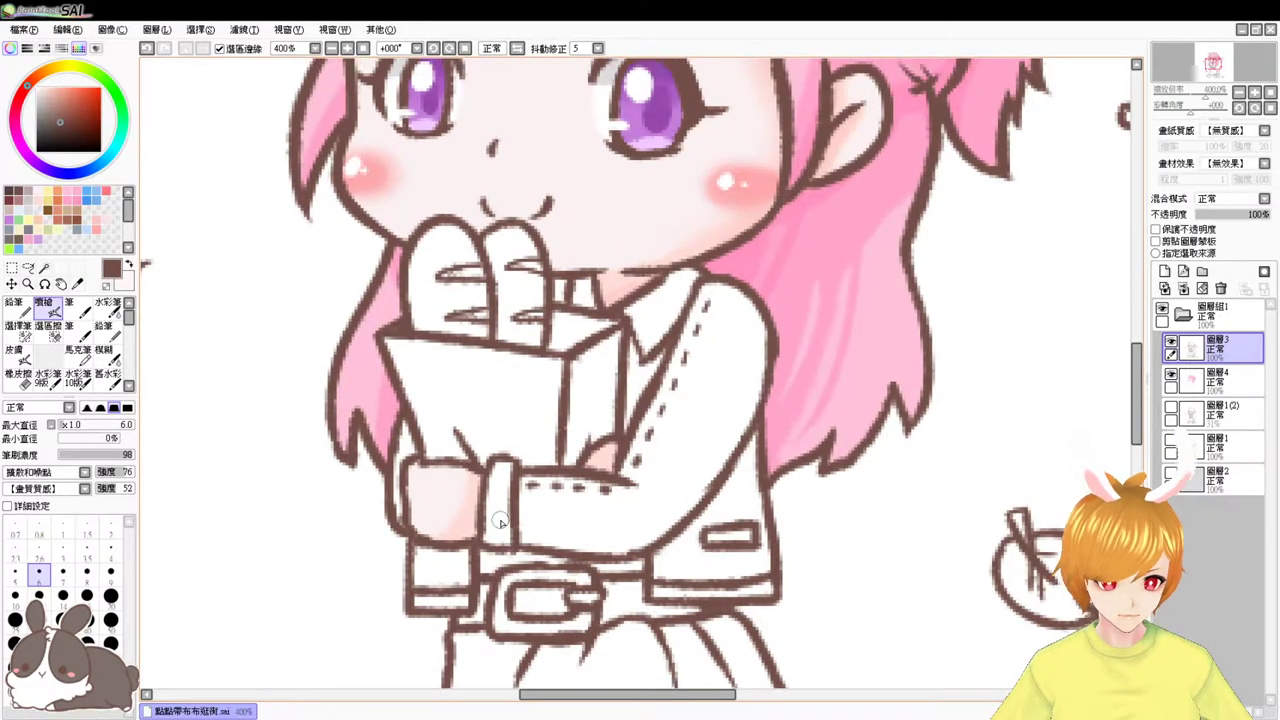
- Select all jacket areas with the Magic Wand, including both sleeves, the front panels and the small piece at the neck
{"action": "left_click", "coordinate": [44, 269]}
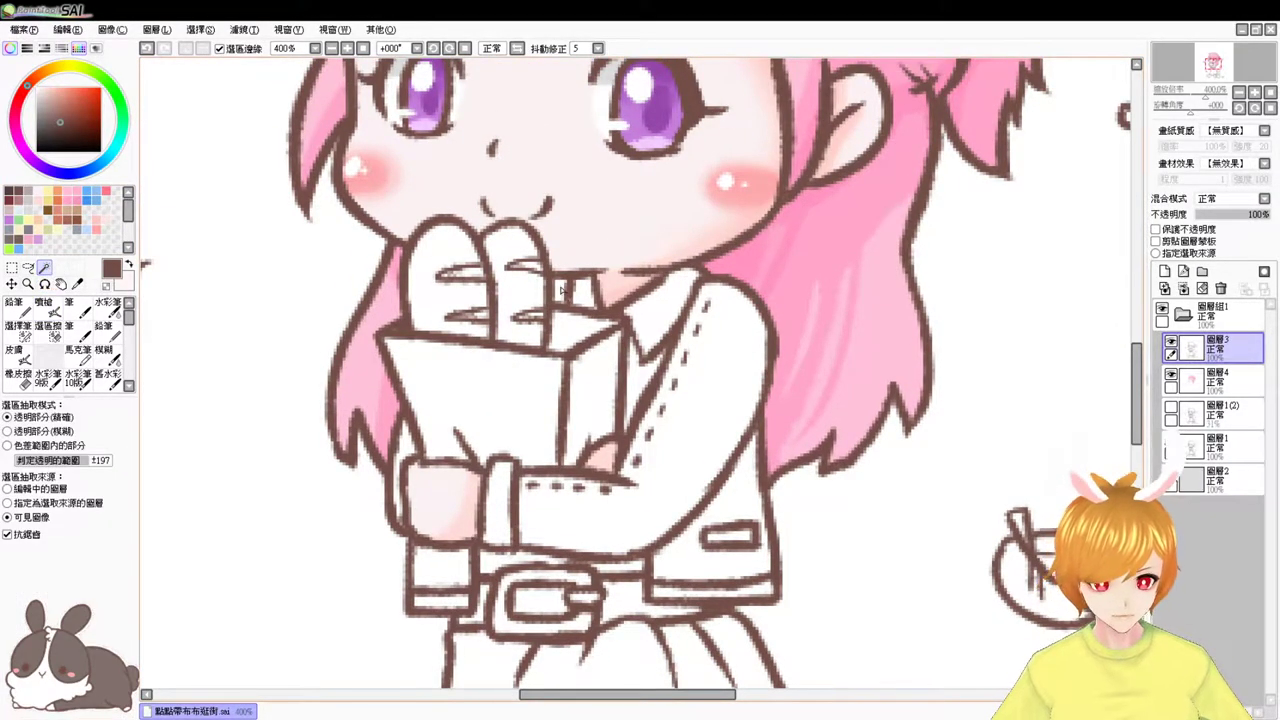
{"action": "left_click", "coordinate": [562, 290]}
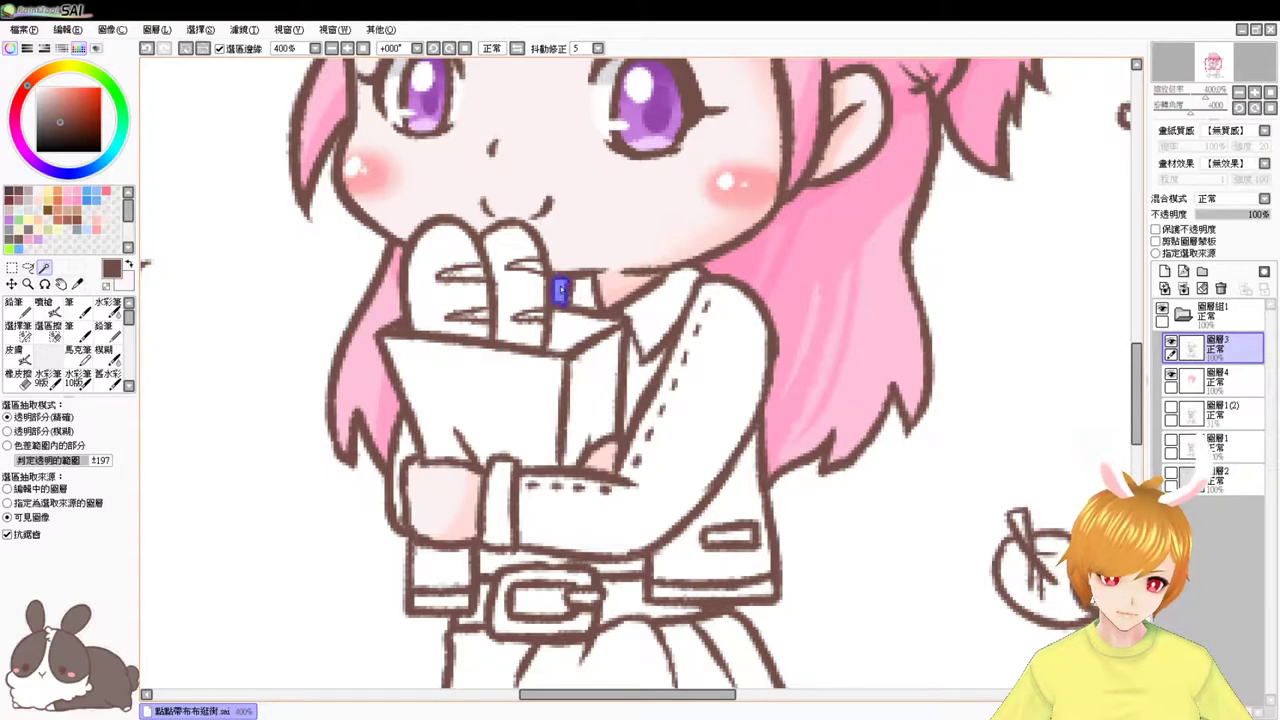
{"action": "left_click", "coordinate": [731, 337]}
{"action": "left_click", "coordinate": [405, 462]}
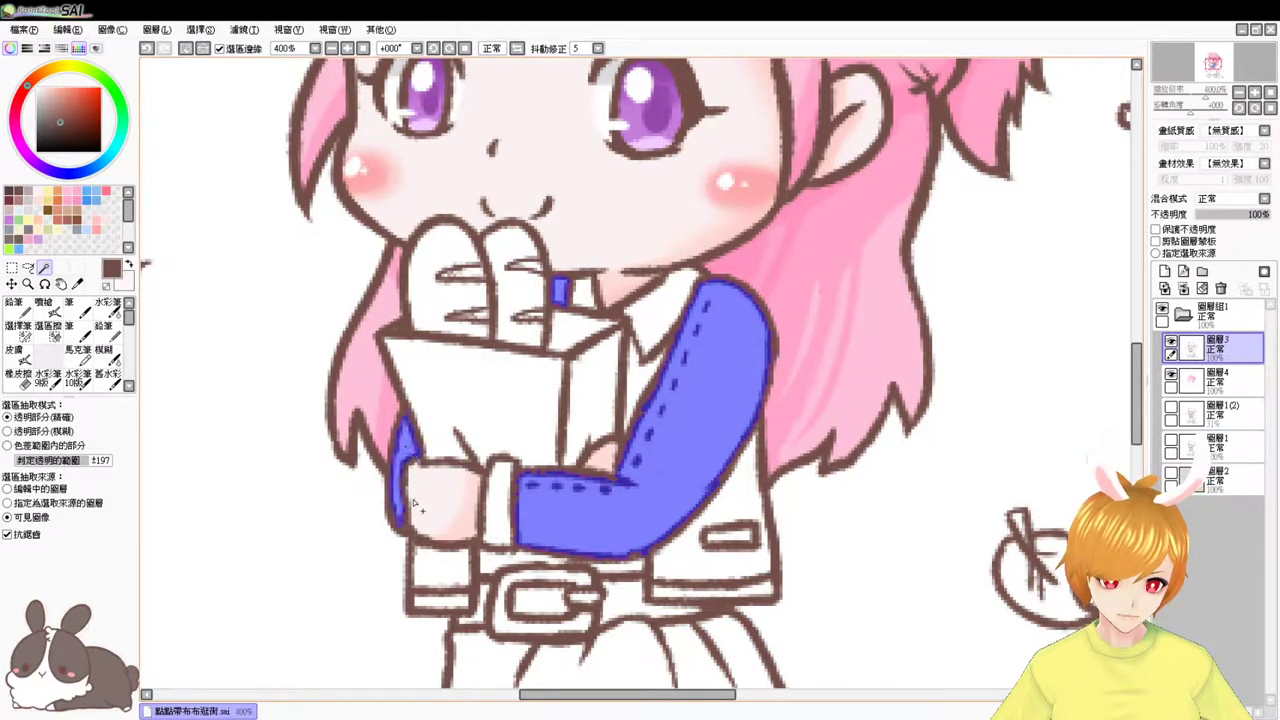
{"action": "left_click", "coordinate": [445, 568]}
{"action": "left_click", "coordinate": [637, 385]}
{"action": "left_click", "coordinate": [729, 474]}
{"action": "left_click", "coordinate": [736, 494]}
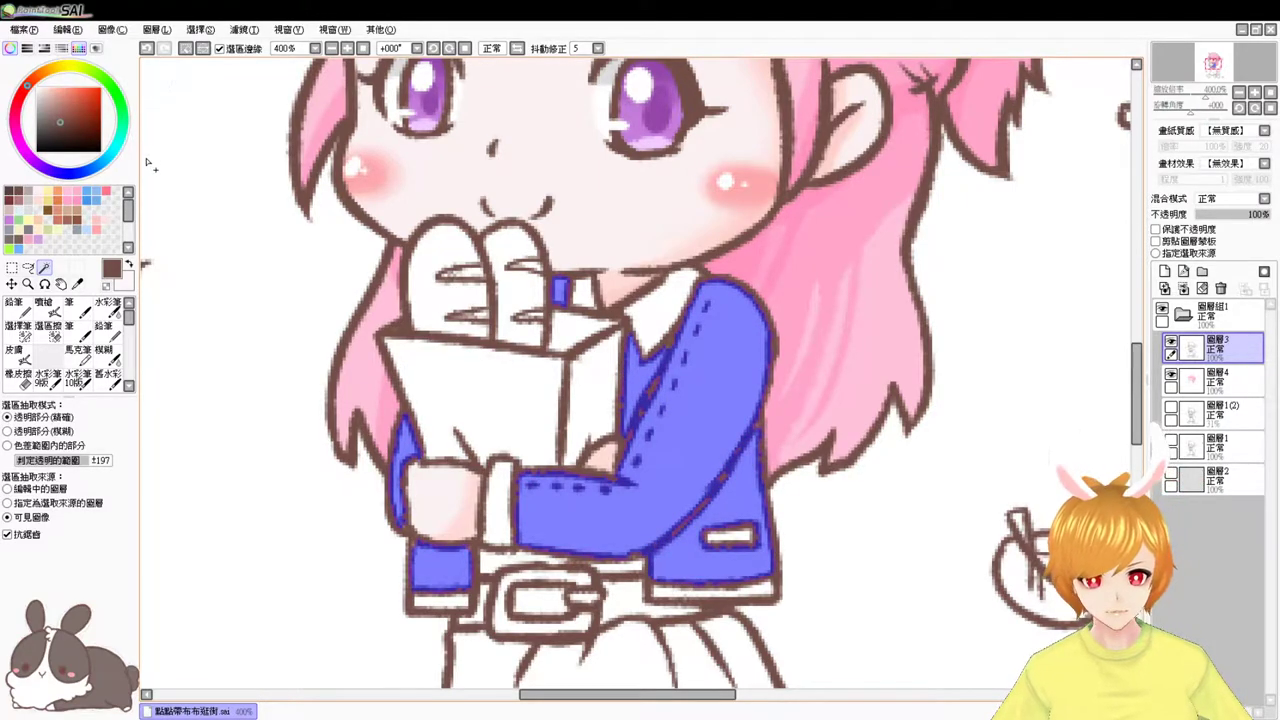
- Fill the selected jacket areas with light blue on layer 圖層4
{"action": "left_click", "coordinate": [99, 190]}
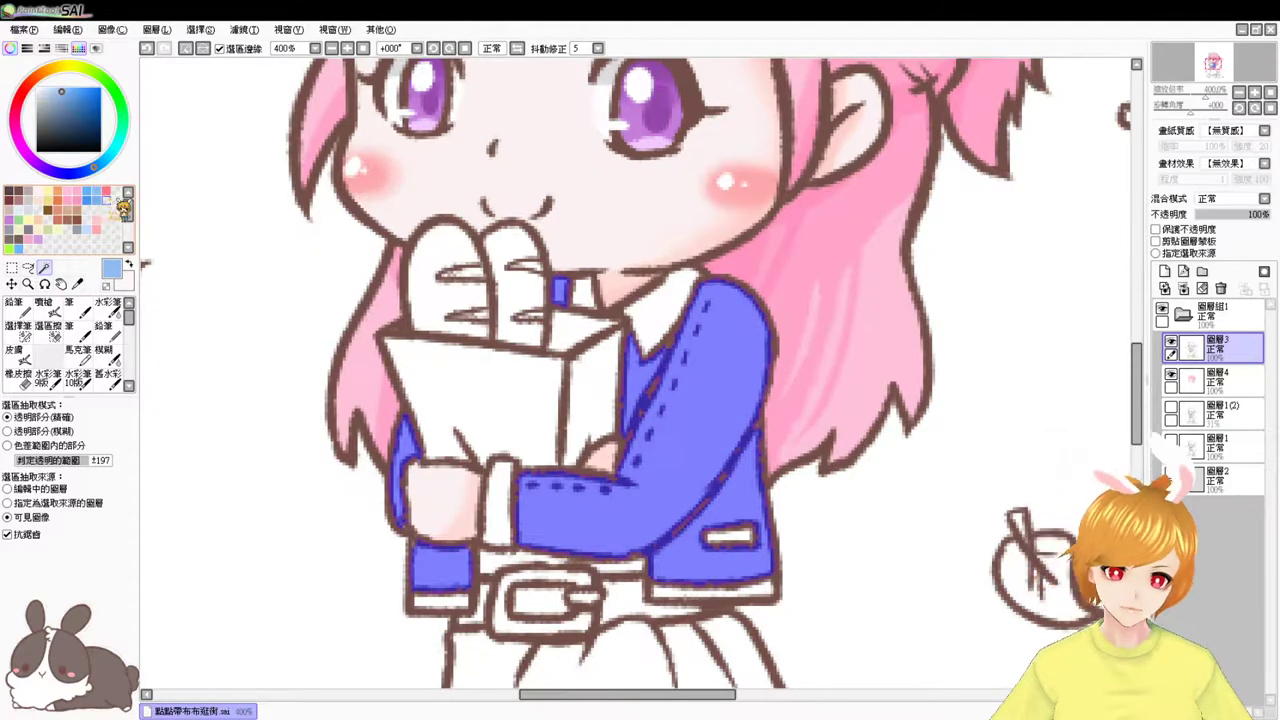
{"action": "left_click", "coordinate": [1232, 392]}
{"action": "key", "text": "ctrl+f"}
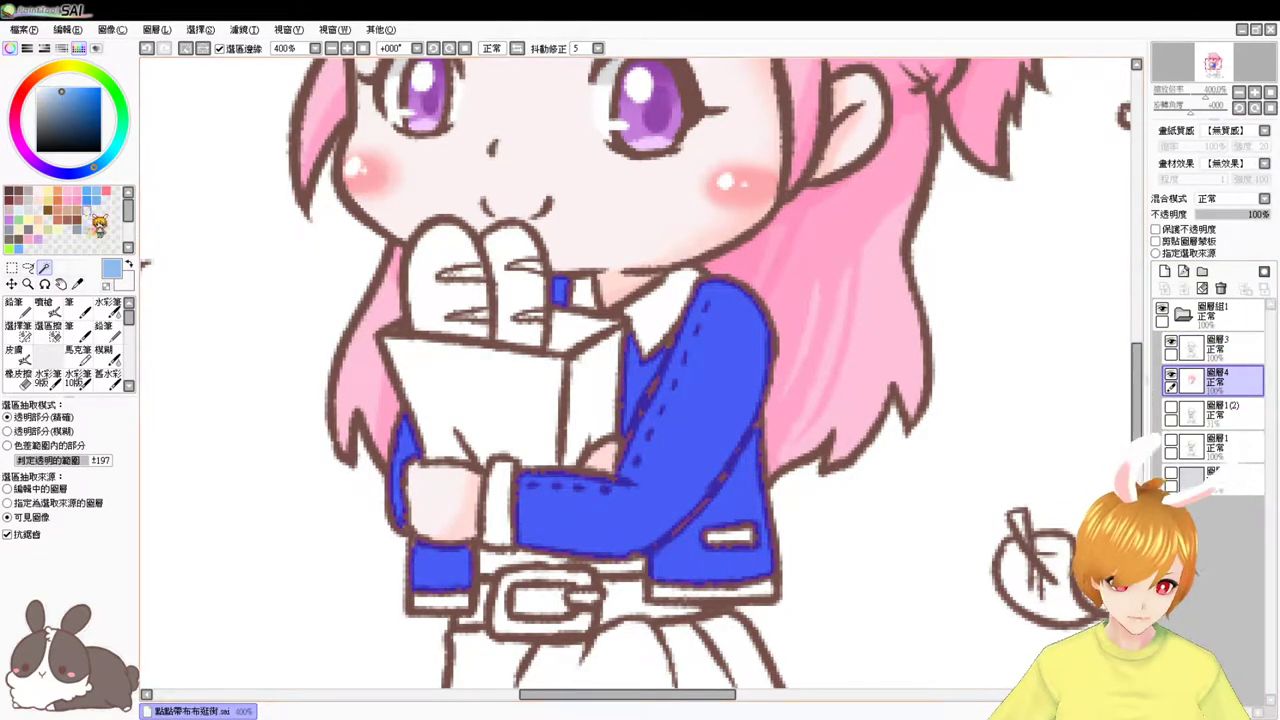
- Shade the sleeves, elbow and lower body of the jacket in a deeper blue with the airbrush at size 10
{"action": "left_click", "coordinate": [90, 199]}
{"action": "key", "text": "ctrl+f"}
{"action": "left_click", "coordinate": [60, 316]}
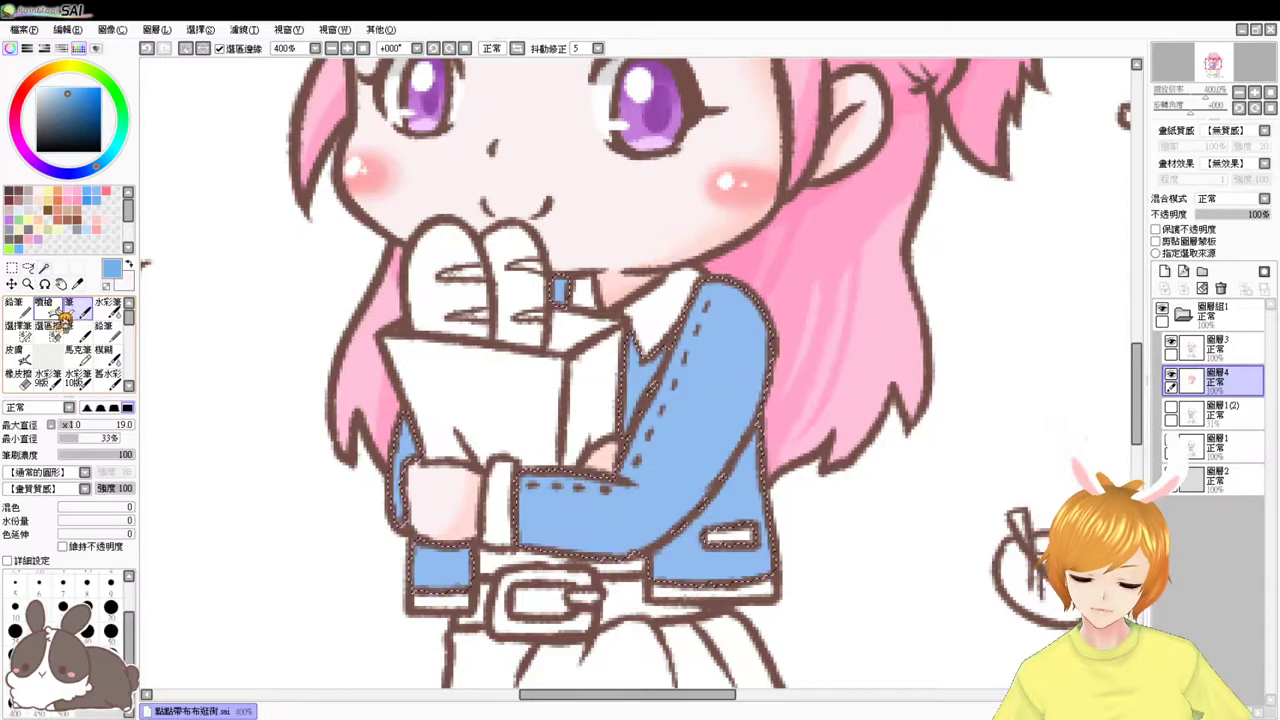
{"action": "left_click", "coordinate": [58, 314]}
{"action": "mouse_move", "coordinate": [784, 326]}
{"action": "left_mouse_down"}
{"action": "mouse_move", "coordinate": [797, 351]}
{"action": "mouse_move", "coordinate": [748, 420]}
{"action": "left_mouse_up"}
{"action": "key", "text": "bracketright"}
{"action": "key", "text": "bracketright"}
{"action": "key", "text": "bracketright"}
{"action": "key", "text": "bracketright"}
{"action": "mouse_move", "coordinate": [768, 364]}
{"action": "left_mouse_down"}
{"action": "mouse_move", "coordinate": [731, 472]}
{"action": "mouse_move", "coordinate": [773, 382]}
{"action": "mouse_move", "coordinate": [691, 535]}
{"action": "mouse_move", "coordinate": [789, 421]}
{"action": "mouse_move", "coordinate": [737, 406]}
{"action": "left_mouse_up"}
{"action": "mouse_move", "coordinate": [617, 450]}
{"action": "left_mouse_down"}
{"action": "mouse_move", "coordinate": [650, 479]}
{"action": "mouse_move", "coordinate": [698, 468]}
{"action": "left_mouse_up"}
{"action": "mouse_move", "coordinate": [566, 471]}
{"action": "left_mouse_down"}
{"action": "mouse_move", "coordinate": [724, 474]}
{"action": "mouse_move", "coordinate": [676, 475]}
{"action": "mouse_move", "coordinate": [736, 438]}
{"action": "mouse_move", "coordinate": [734, 470]}
{"action": "mouse_move", "coordinate": [788, 392]}
{"action": "mouse_move", "coordinate": [777, 495]}
{"action": "left_mouse_up"}
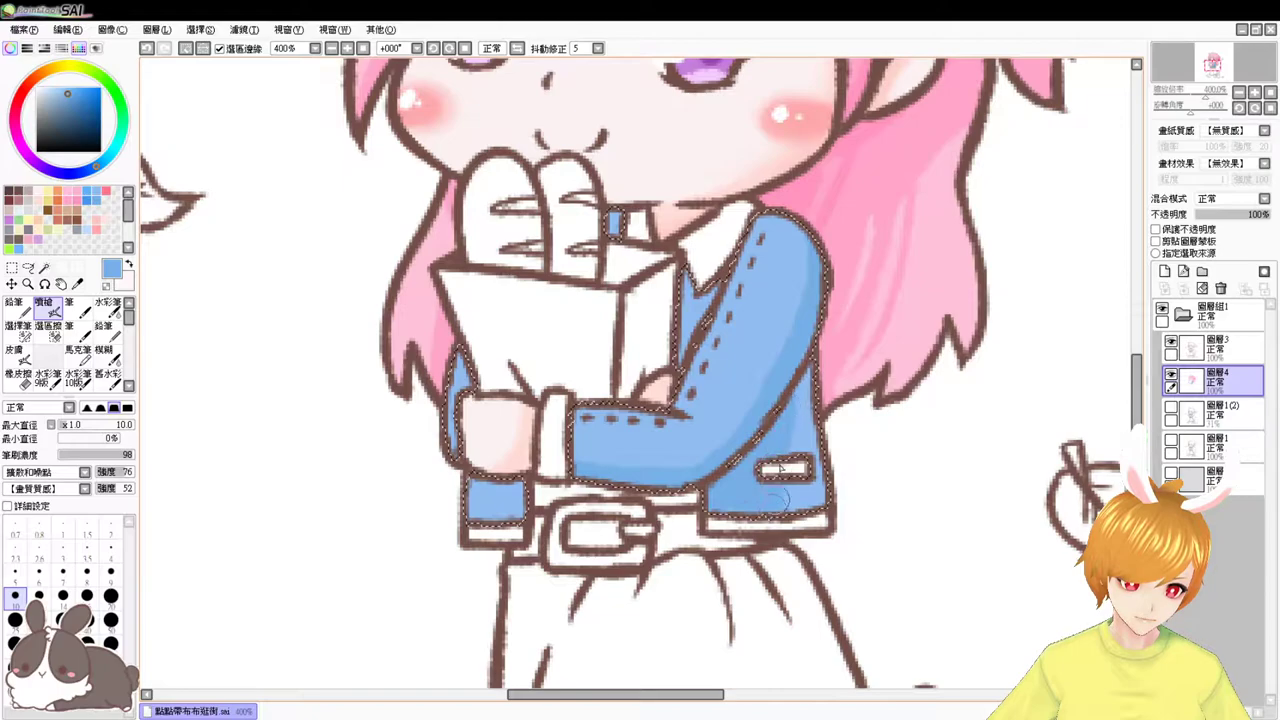
{"action": "left_click_drag", "start_coordinate": [505, 488], "coordinate": [517, 520]}
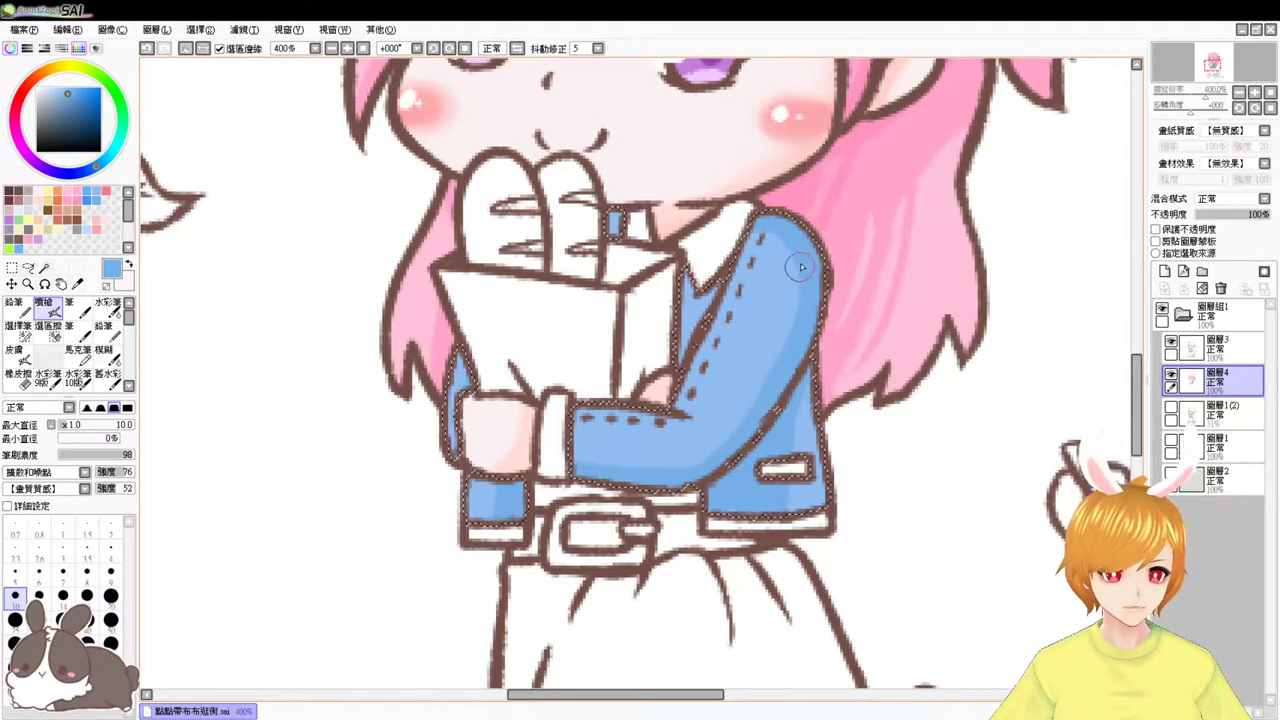
- Add lighter blue highlights to the jacket with the airbrush and clear the selection
{"action": "right_click", "coordinate": [734, 346]}
{"action": "left_click", "coordinate": [59, 87]}
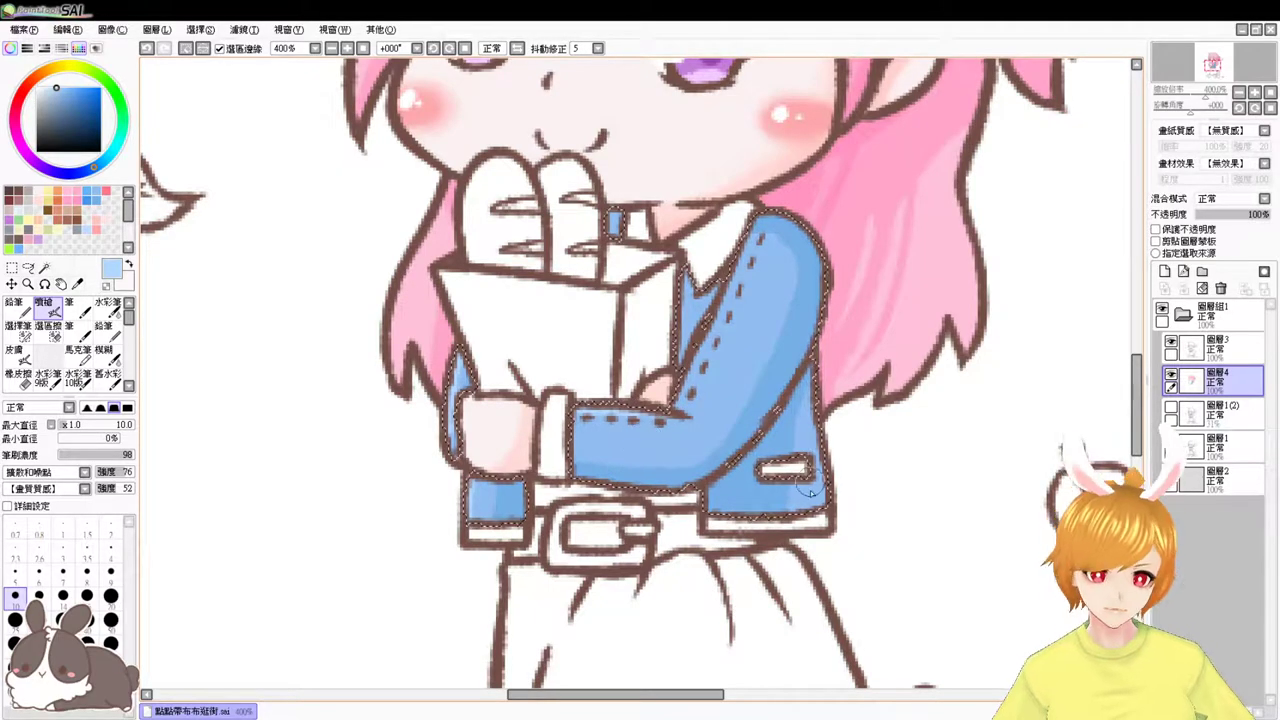
{"action": "key", "text": "ctrl+d"}
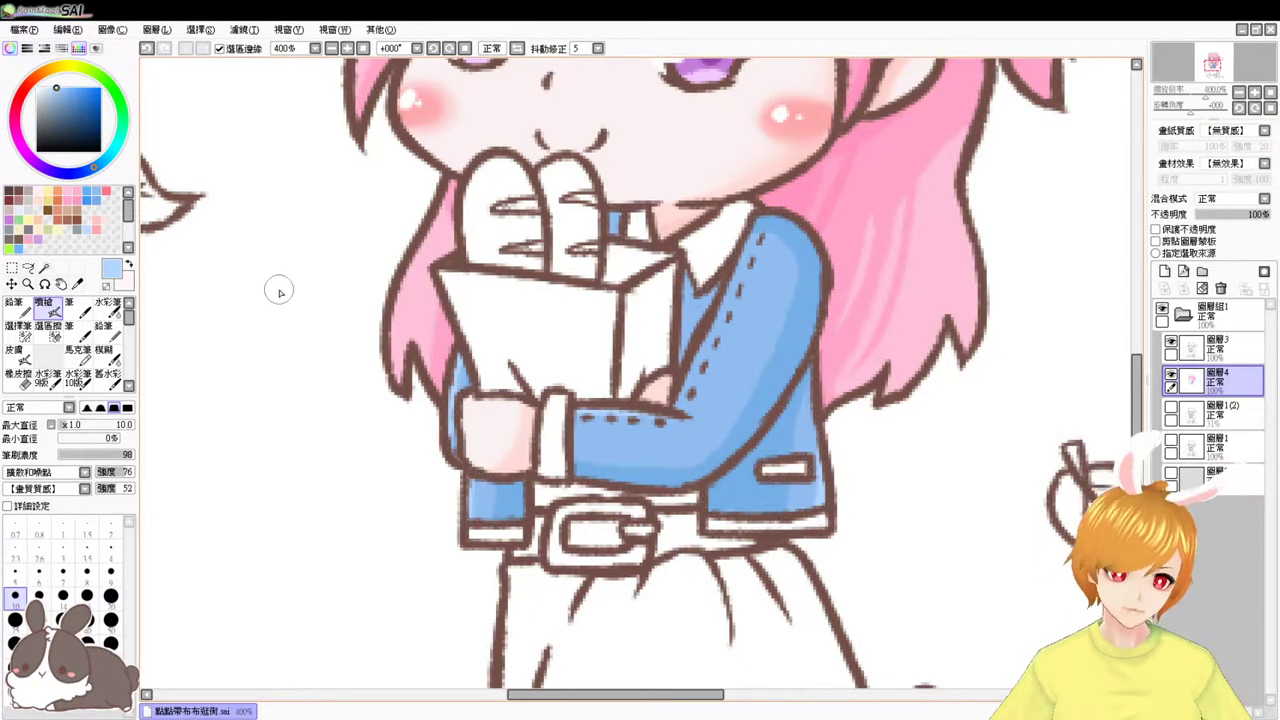
- Select the collar pieces, sleeve cuff, pocket flap and hem bands of the jacket with the Magic Wand
{"action": "left_click", "coordinate": [44, 267]}
{"action": "scroll", "coordinate": [837, 443], "scroll_direction": "up", "scroll_amount": 5}
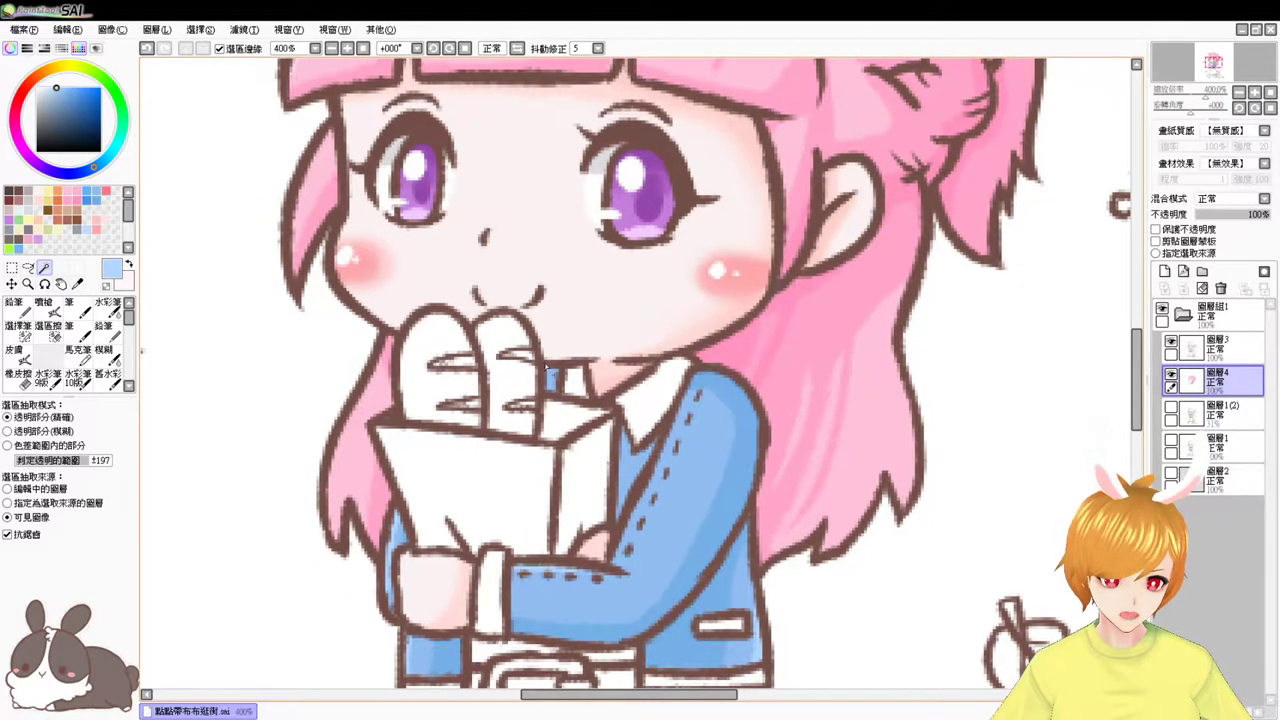
{"action": "left_click", "coordinate": [570, 383]}
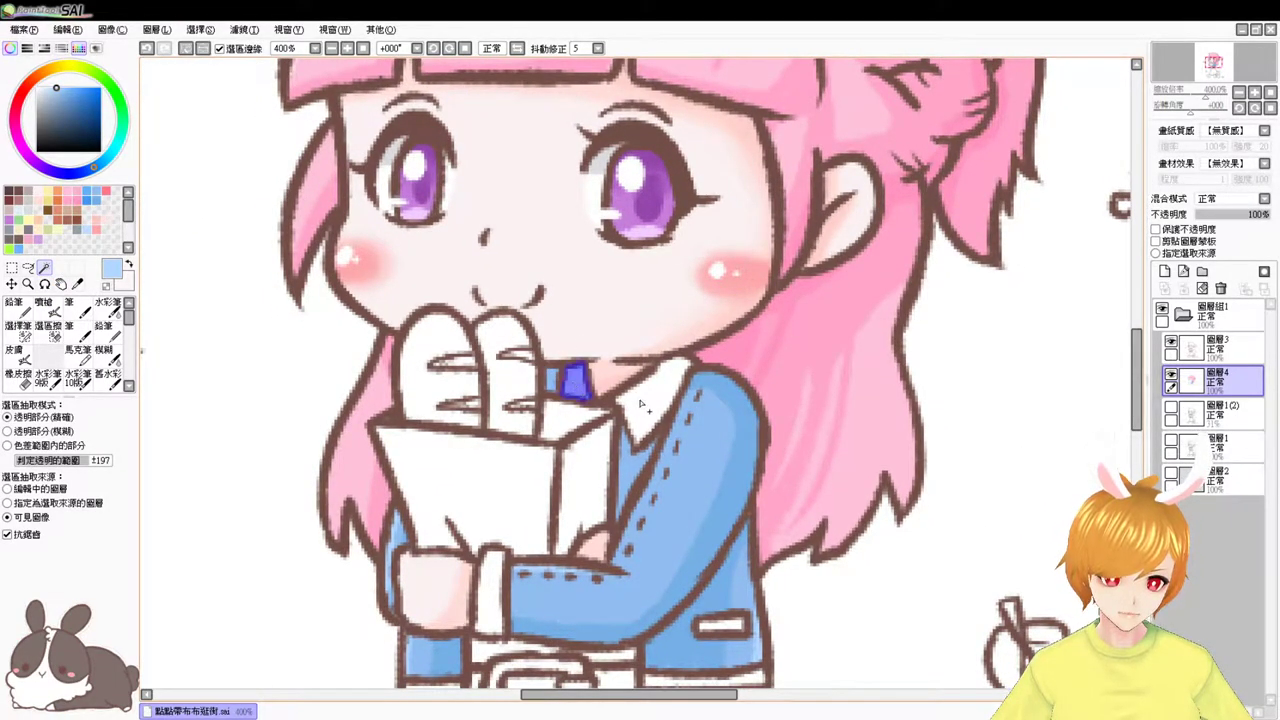
{"action": "left_click", "coordinate": [640, 403]}
{"action": "scroll", "coordinate": [640, 403], "scroll_direction": "down", "scroll_amount": 2}
{"action": "left_click", "coordinate": [498, 503]}
{"action": "left_click", "coordinate": [448, 608]}
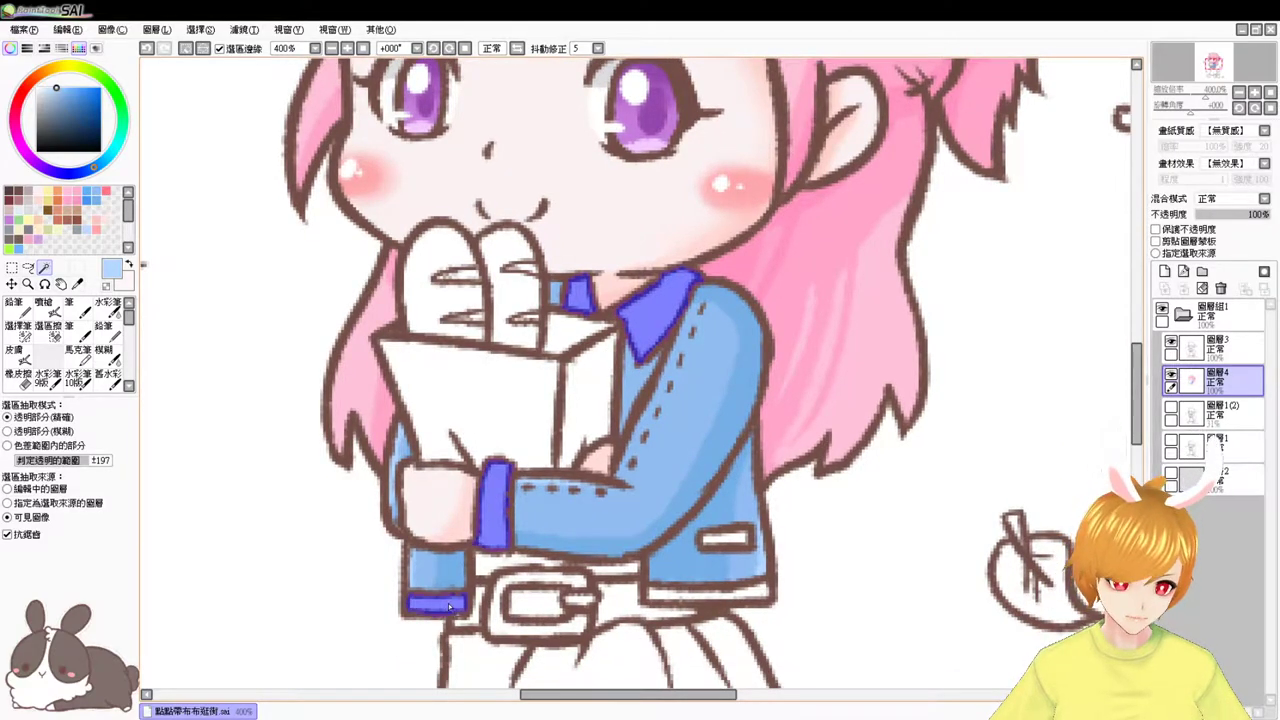
{"action": "left_click", "coordinate": [729, 538]}
{"action": "left_click", "coordinate": [710, 592]}
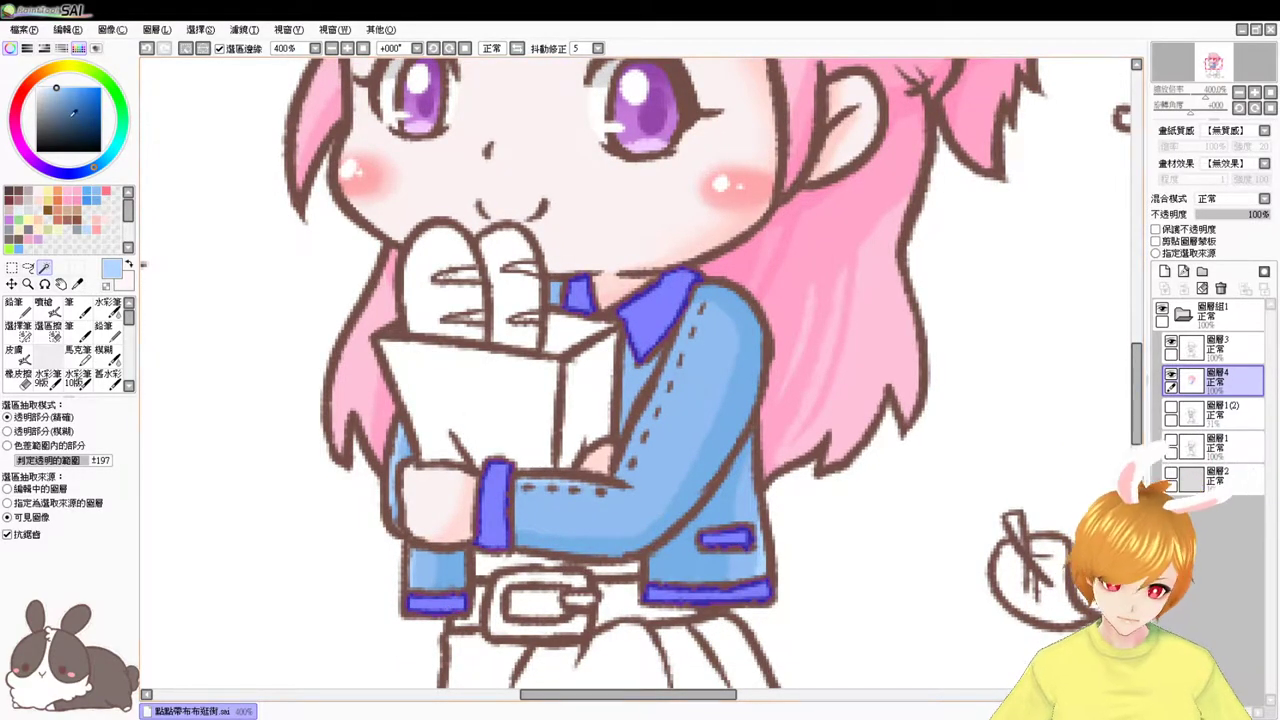
- Fill the selected jacket trim with pale blue, shade it in a slightly deeper blue with the airbrush, and clear the selection
{"action": "left_click", "coordinate": [97, 195]}
{"action": "left_click", "coordinate": [53, 87]}
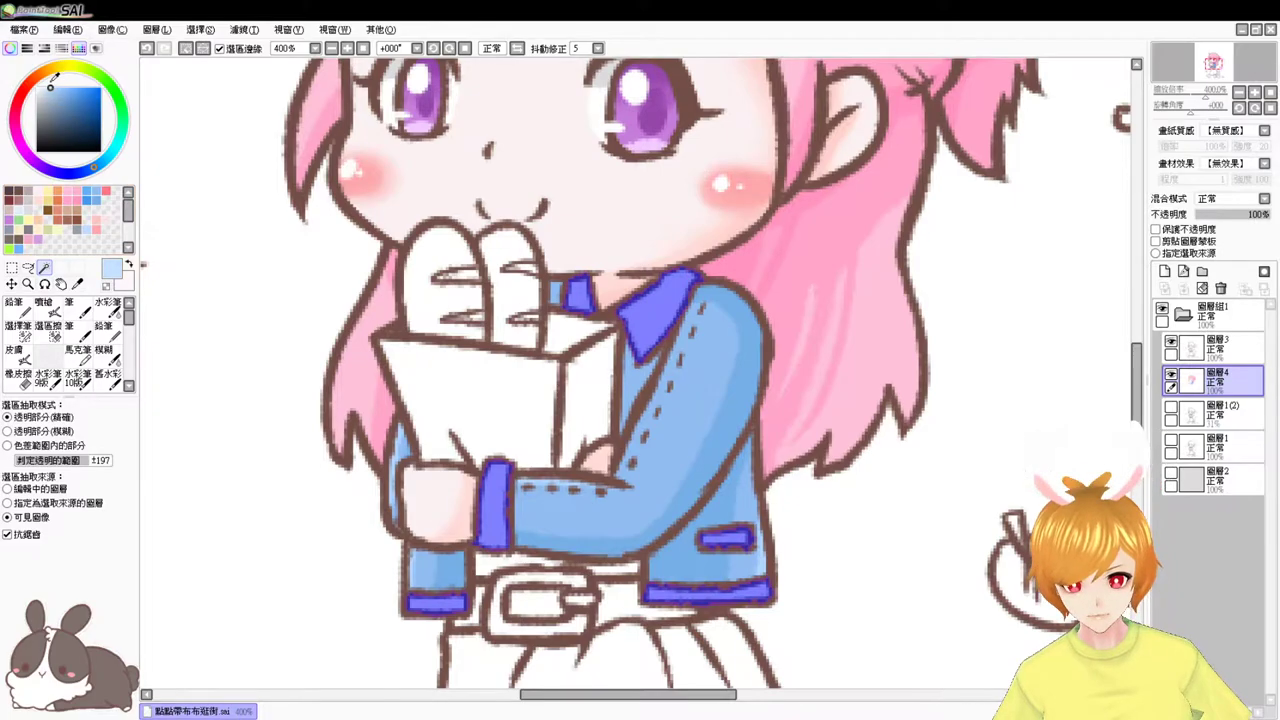
{"action": "key", "text": "ctrl+f"}
{"action": "left_click", "coordinate": [57, 87]}
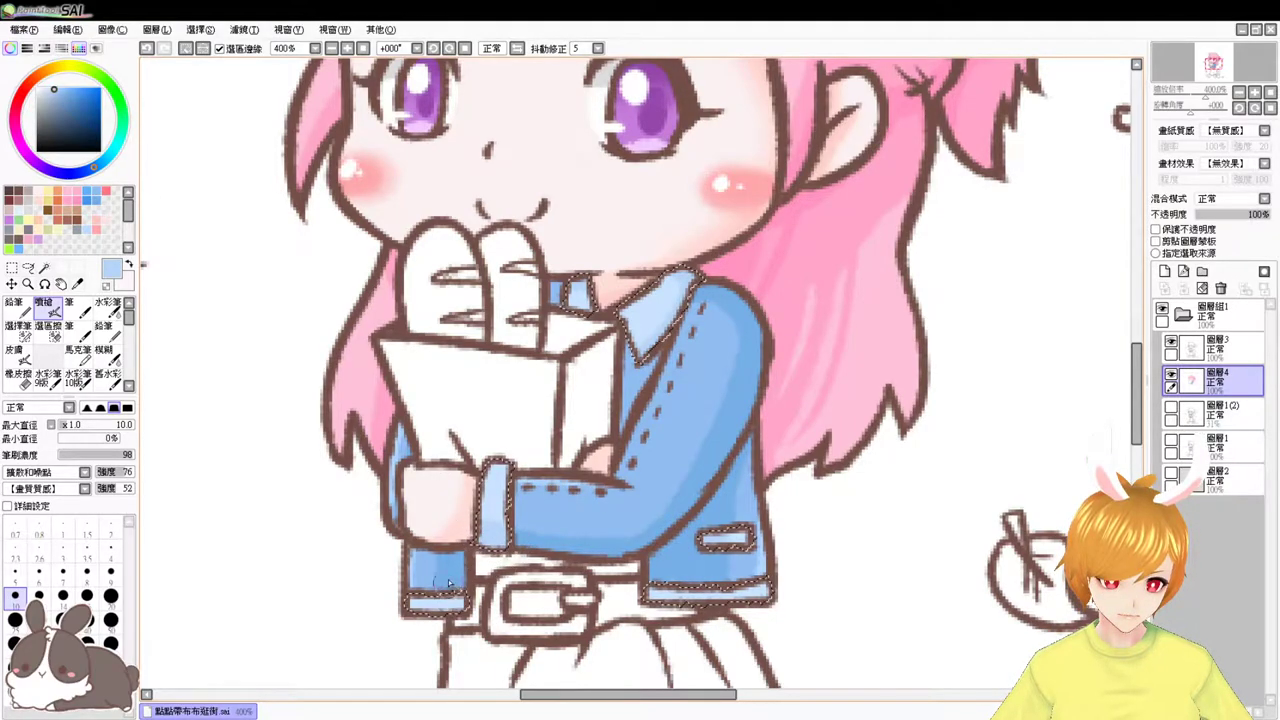
{"action": "key", "text": "ctrl+d"}
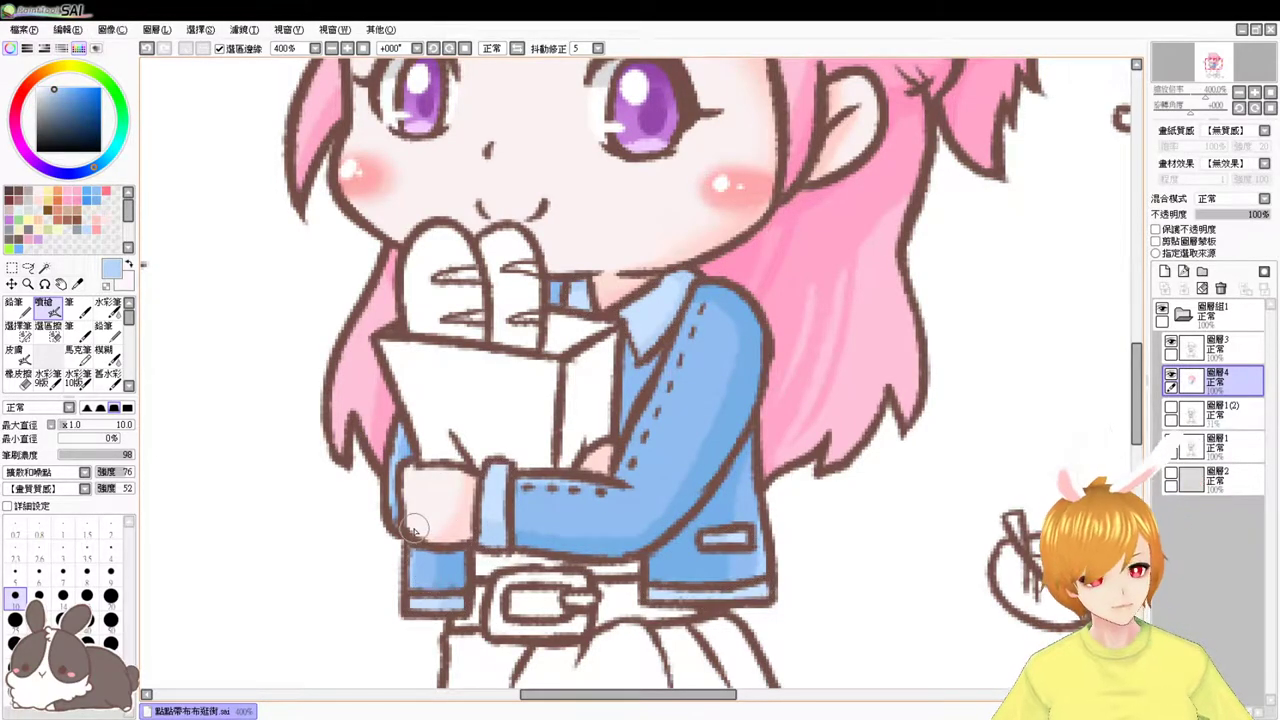
- Select the narrow jacket area between the collar and the paper bag, hiding colour layer 圖層4 while selecting it
{"action": "left_click", "coordinate": [1171, 374]}
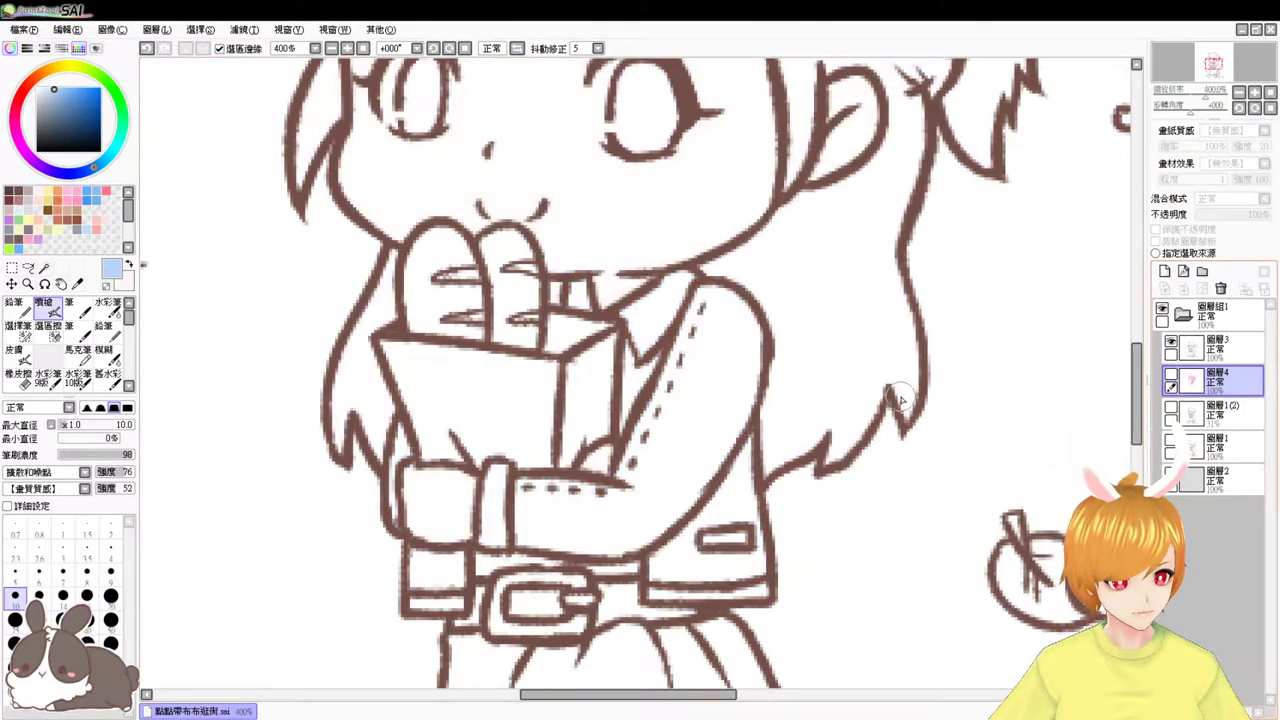
{"action": "left_click", "coordinate": [30, 268]}
{"action": "left_click", "coordinate": [44, 268]}
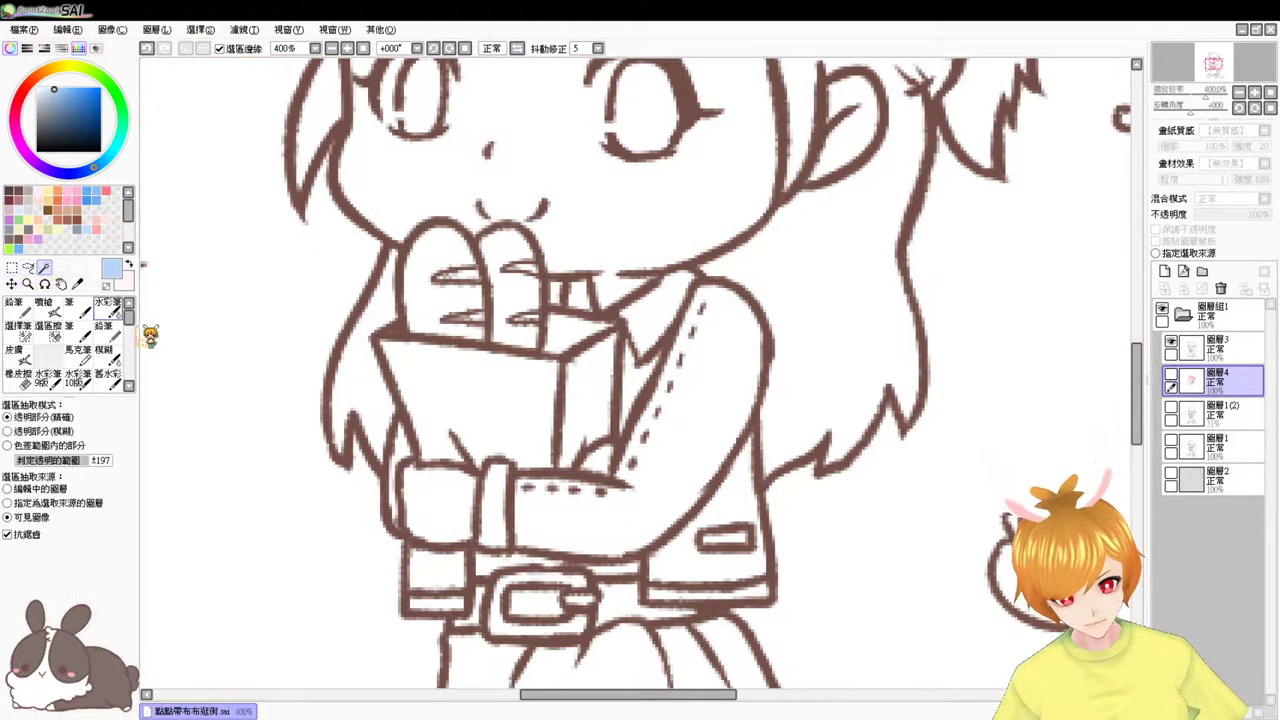
{"action": "left_click", "coordinate": [638, 375]}
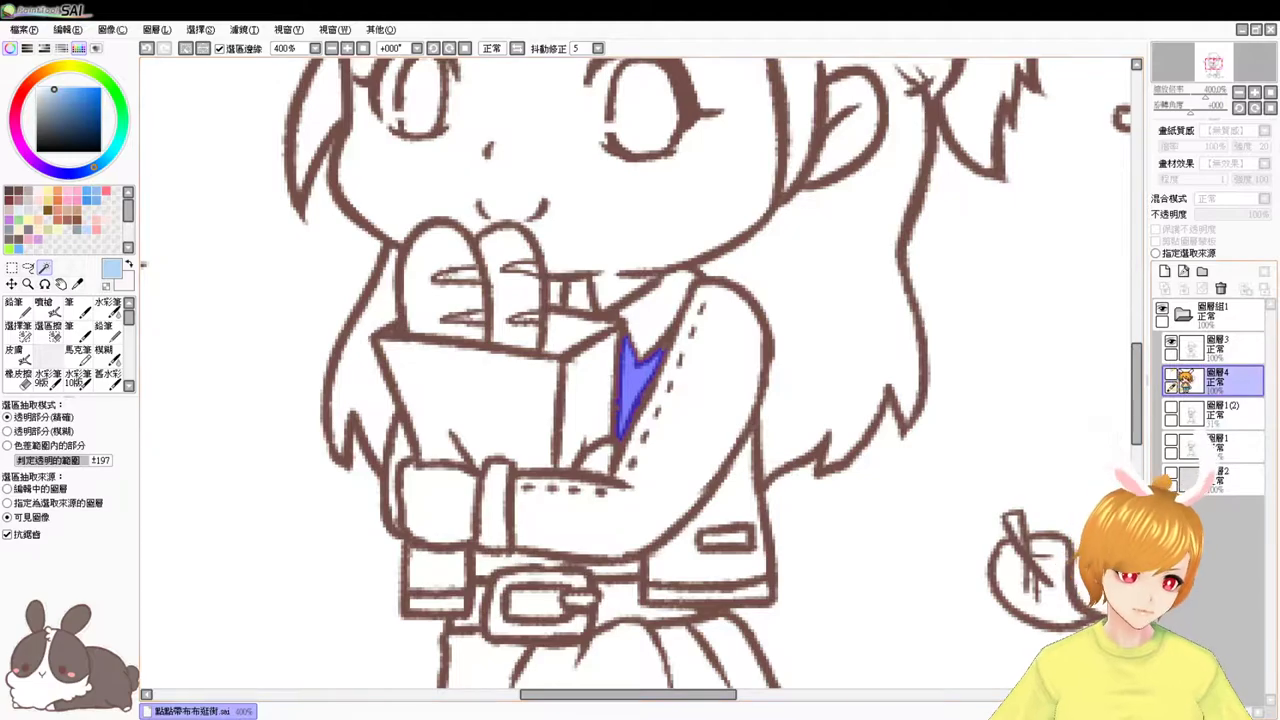
{"action": "left_click", "coordinate": [1171, 374]}
- Paint the selected jacket area beside the paper bag in the deeper jacket blue with the airbrush and clear the selection
{"action": "left_click", "coordinate": [54, 310]}
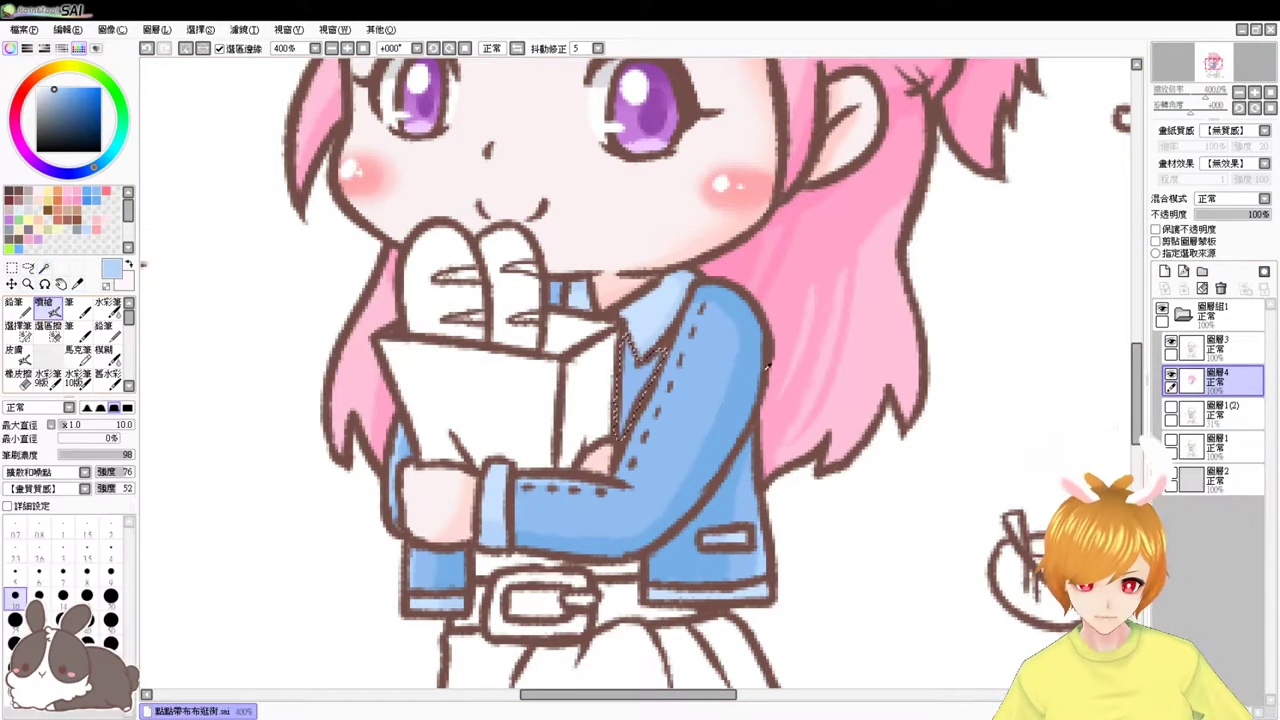
{"action": "right_click", "coordinate": [672, 376]}
{"action": "mouse_move", "coordinate": [662, 360]}
{"action": "left_mouse_down"}
{"action": "mouse_move", "coordinate": [635, 330]}
{"action": "mouse_move", "coordinate": [637, 381]}
{"action": "mouse_move", "coordinate": [652, 381]}
{"action": "mouse_move", "coordinate": [612, 434]}
{"action": "left_mouse_up"}
{"action": "key", "text": "ctrl+d"}
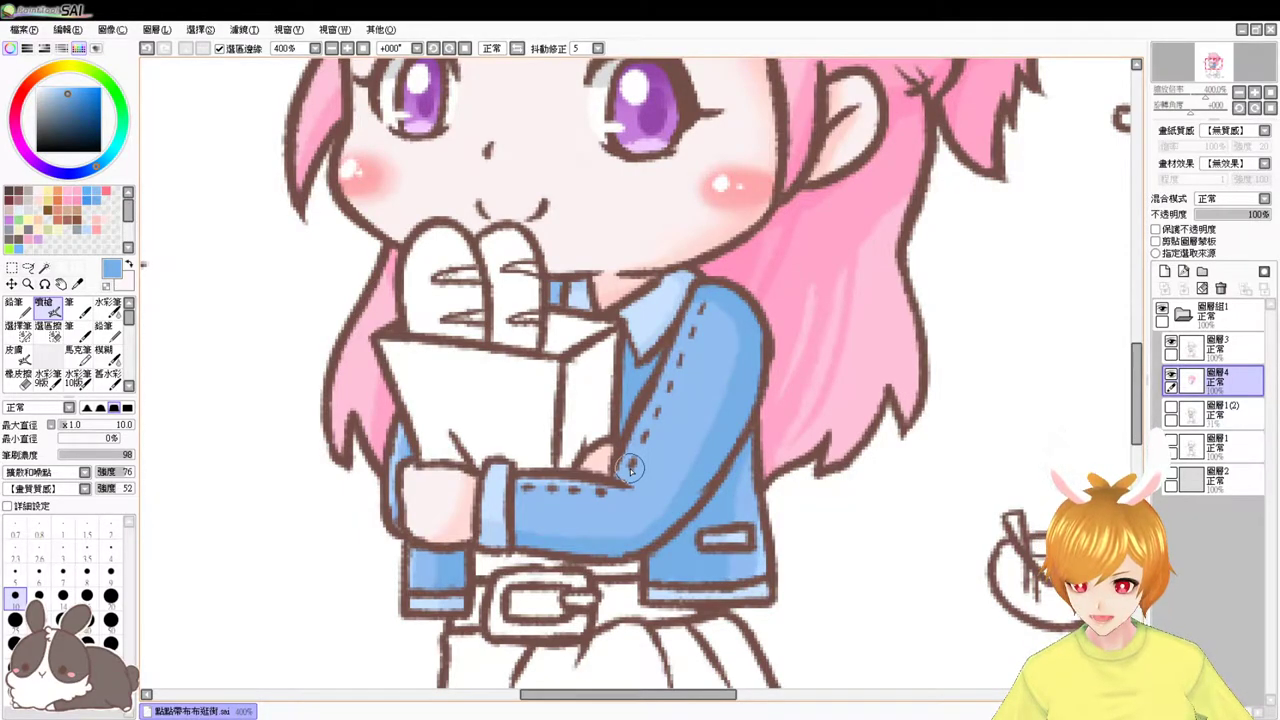
- Select the front, side and inner panels of the paper bag with the Magic Wand, leaving the figure unselected
{"action": "left_click_drag", "start_coordinate": [715, 500], "coordinate": [747, 384]}
{"action": "left_click", "coordinate": [44, 268]}
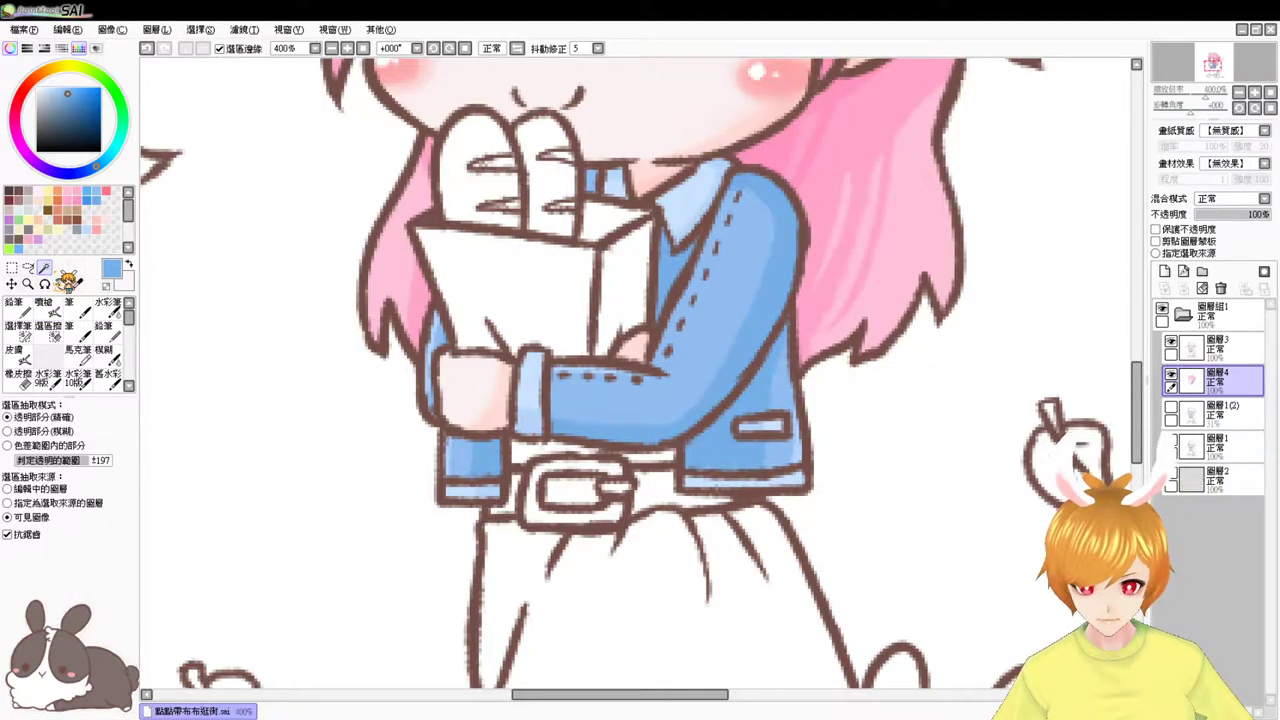
{"action": "left_click", "coordinate": [538, 461]}
{"action": "key", "text": "ctrl+d"}
{"action": "left_click", "coordinate": [551, 268]}
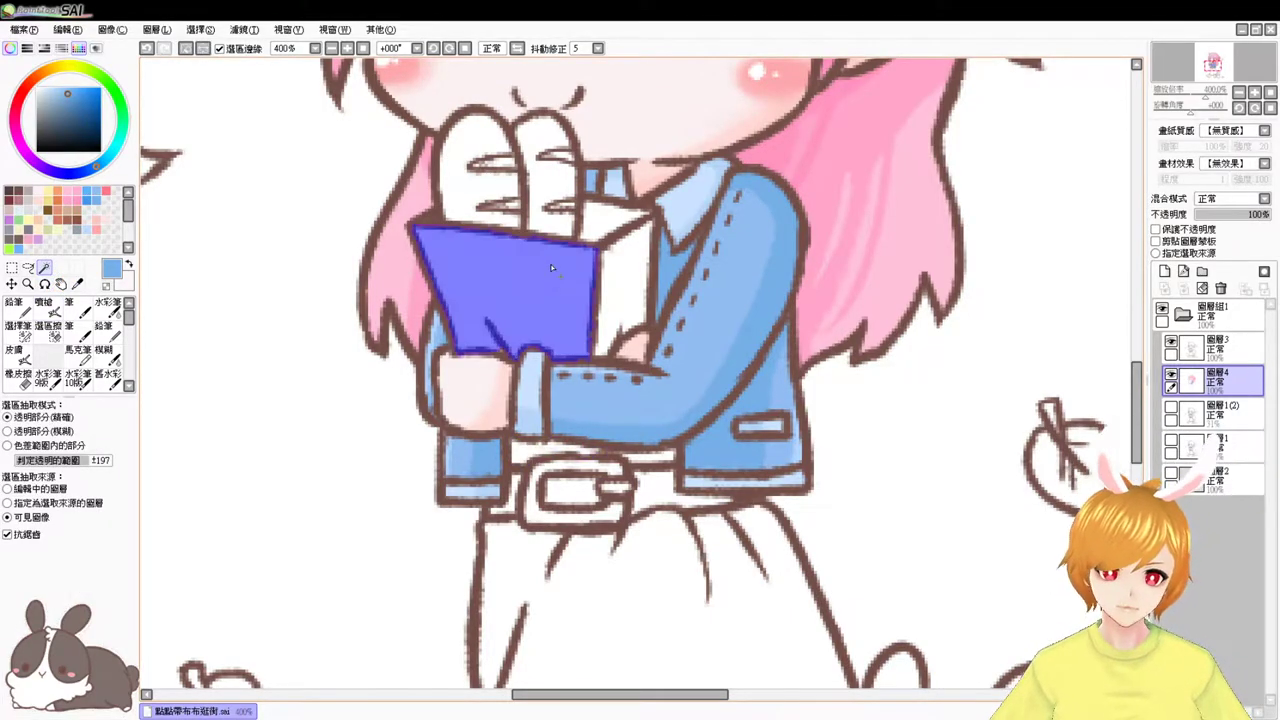
{"action": "left_click", "coordinate": [620, 230]}
{"action": "left_click", "coordinate": [625, 260]}
{"action": "left_click_drag", "start_coordinate": [600, 274], "coordinate": [613, 325]}
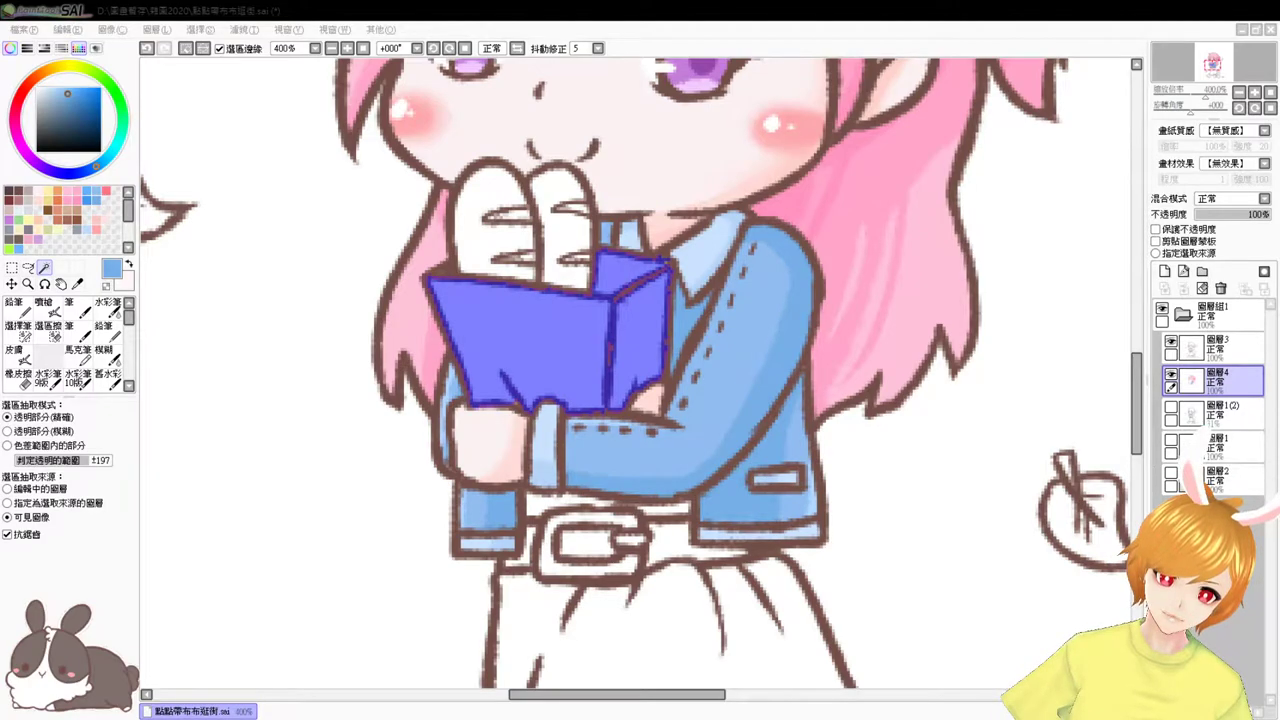
{"action": "left_click", "coordinate": [892, 330]}
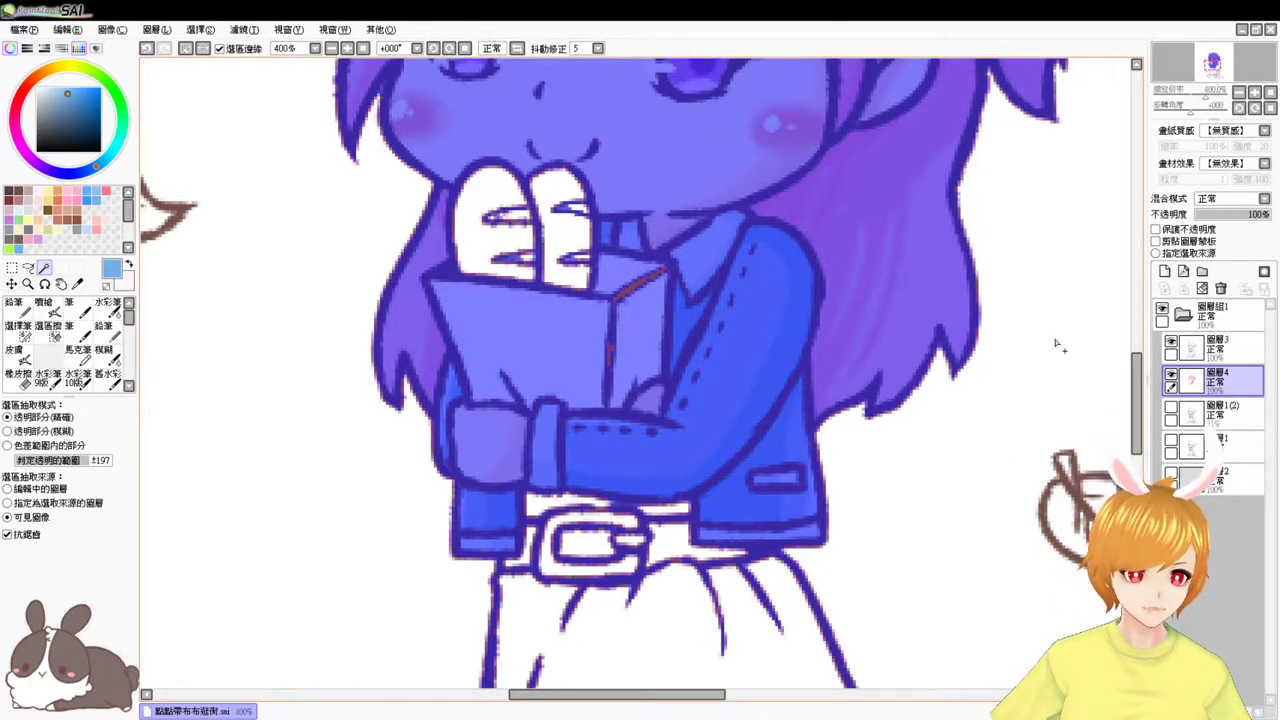
{"action": "mouse_move", "coordinate": [1136, 410]}
{"action": "left_mouse_down"}
{"action": "mouse_move", "coordinate": [1136, 372]}
{"action": "mouse_move", "coordinate": [1136, 390]}
{"action": "left_mouse_up"}
{"action": "key", "text": "ctrl+z"}
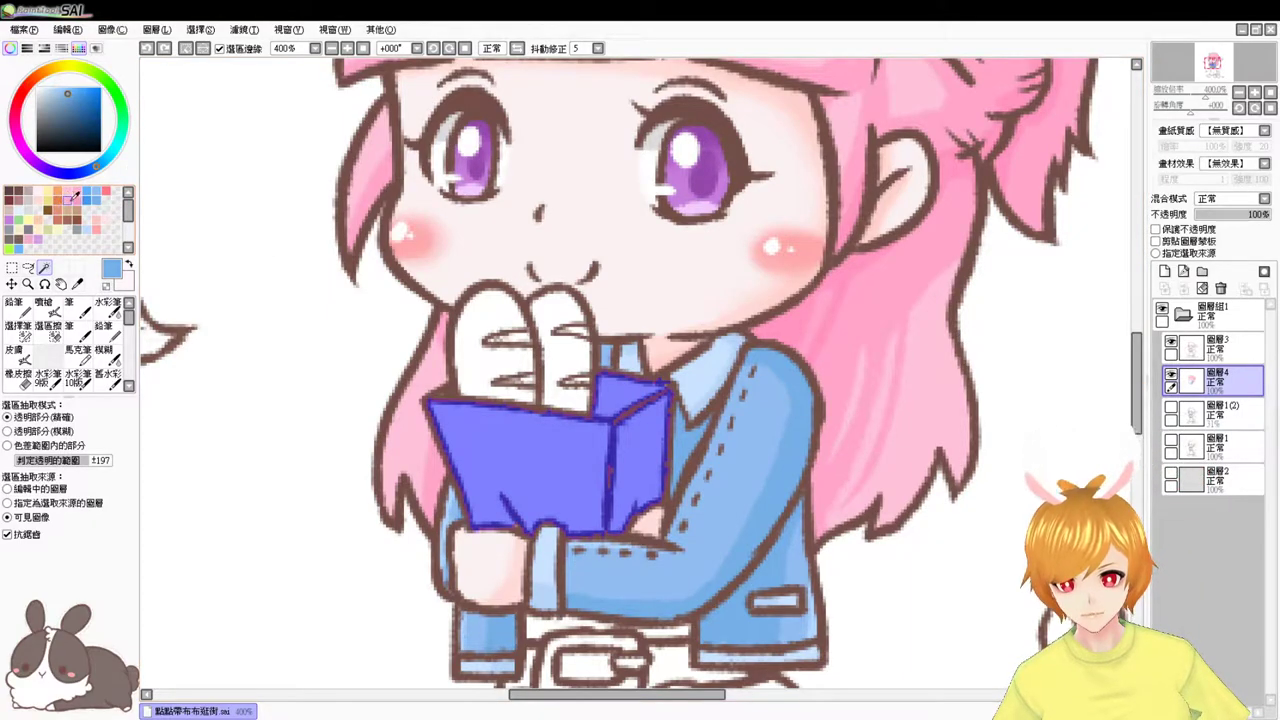
- Fill the selected paper bag with a light tan, adjusting the hue and brightness of the colour
{"action": "left_click", "coordinate": [50, 73]}
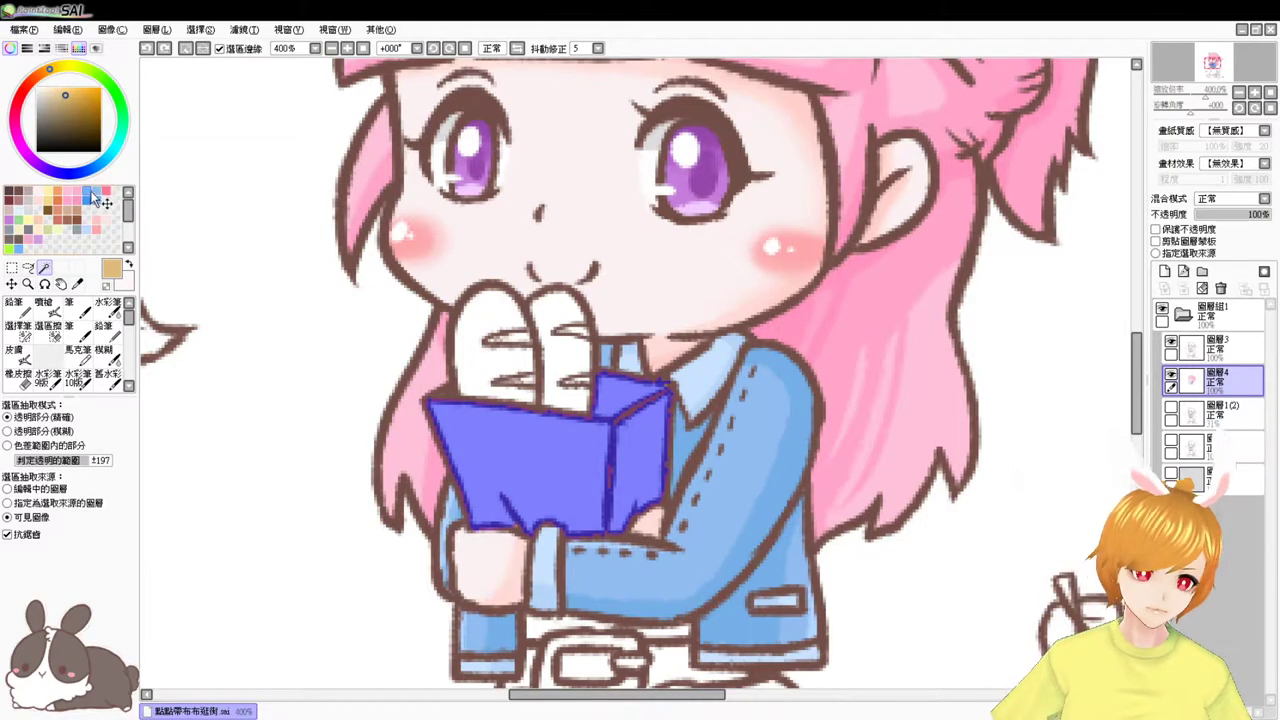
{"action": "key", "text": "ctrl+f"}
{"action": "left_click", "coordinate": [67, 99]}
{"action": "left_click", "coordinate": [45, 308]}
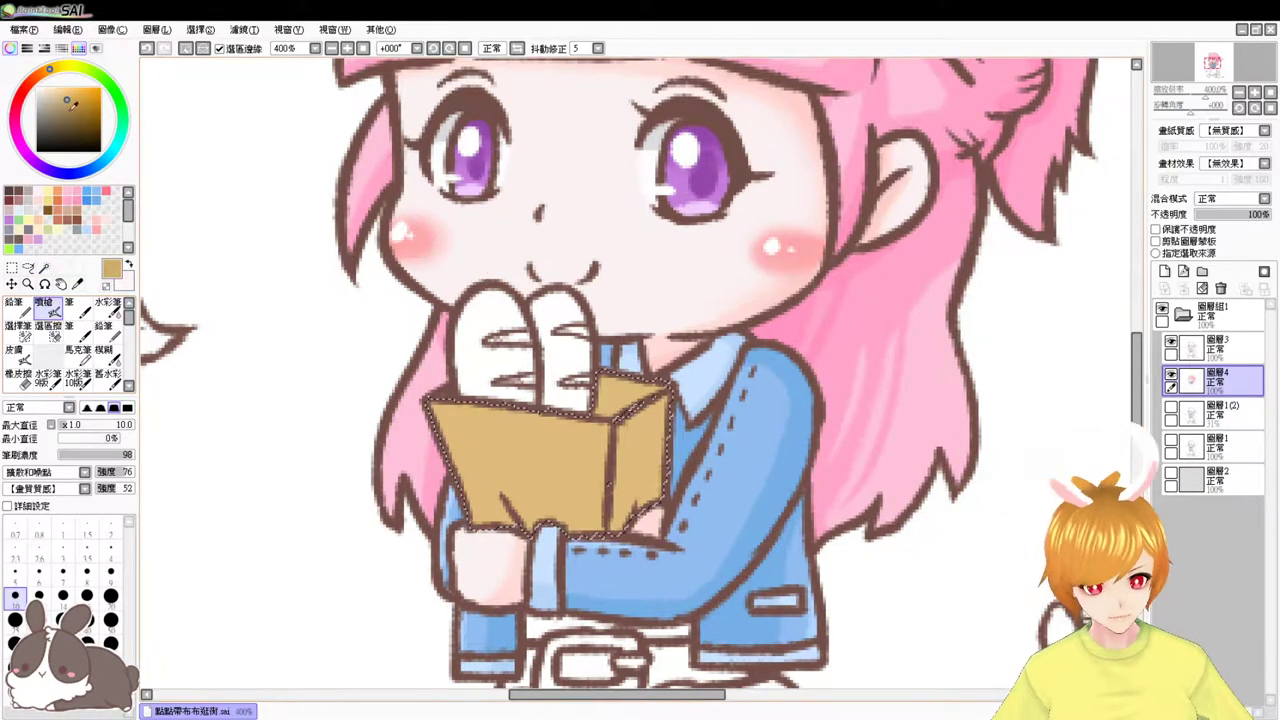
{"action": "left_click_drag", "start_coordinate": [67, 95], "coordinate": [61, 96]}
{"action": "key", "text": "ctrl+f"}
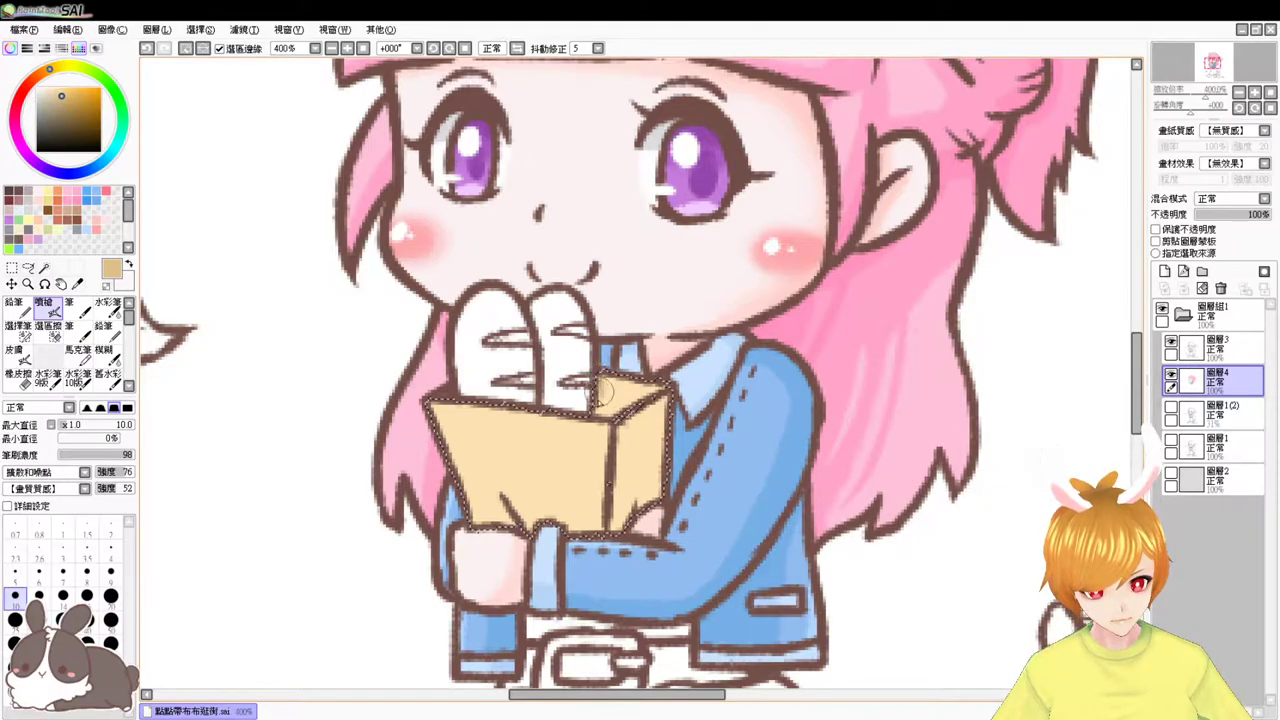
- Shade the paper bag with the airbrush, using a deeper tan on its side panel and pale tan on the front, and clear the selection
{"action": "key", "text": "ctrl+z"}
{"action": "right_click", "coordinate": [580, 446]}
{"action": "left_click", "coordinate": [59, 88]}
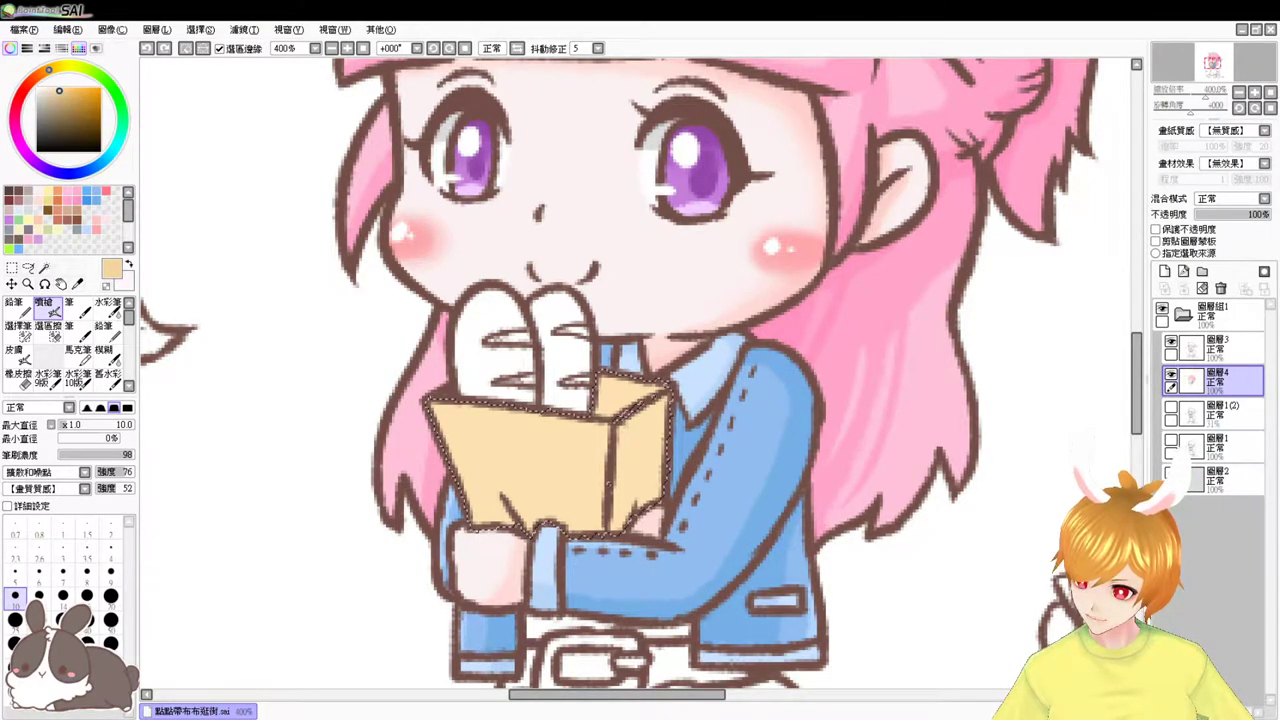
{"action": "key", "text": "ctrl+s"}
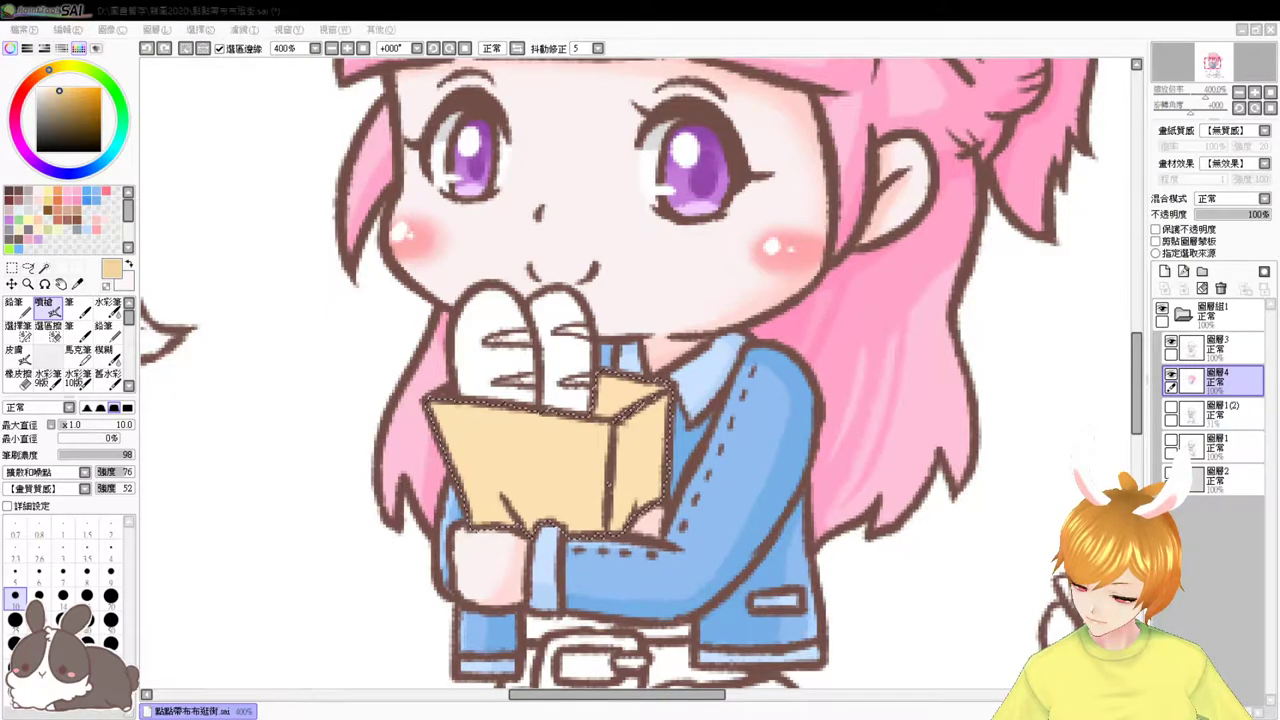
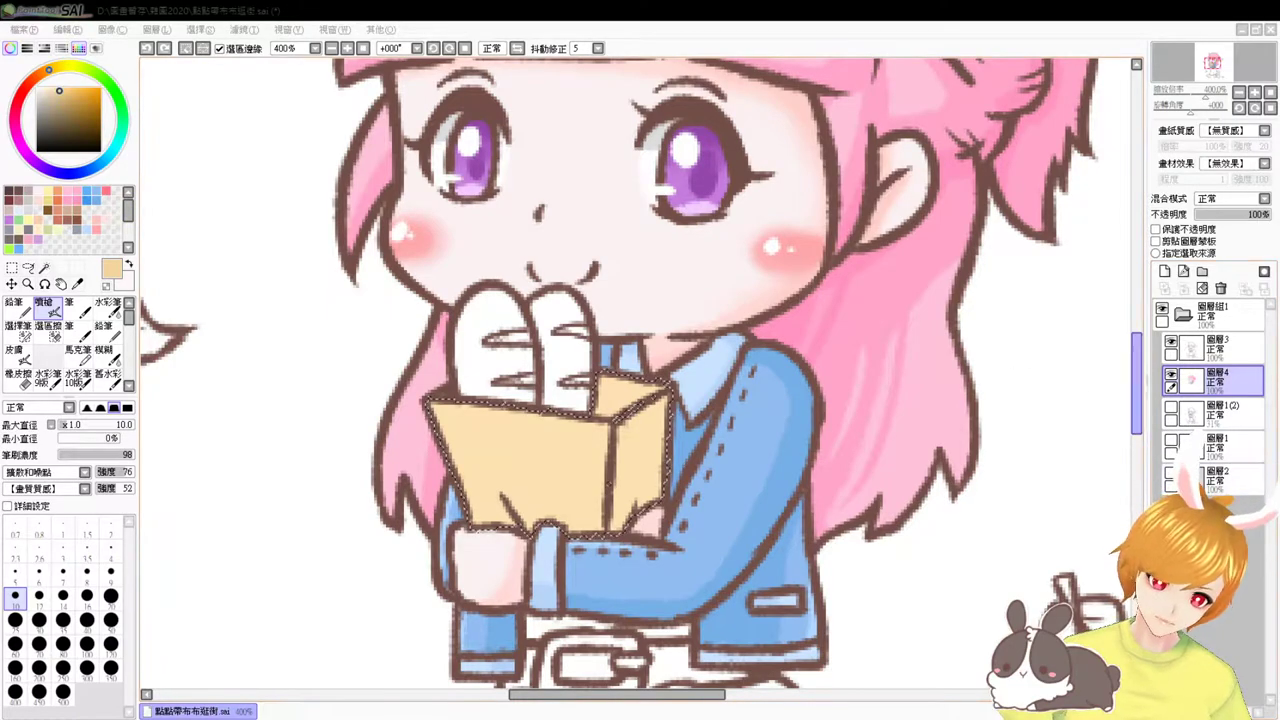
{"action": "left_click_drag", "start_coordinate": [1137, 405], "coordinate": [1138, 372]}
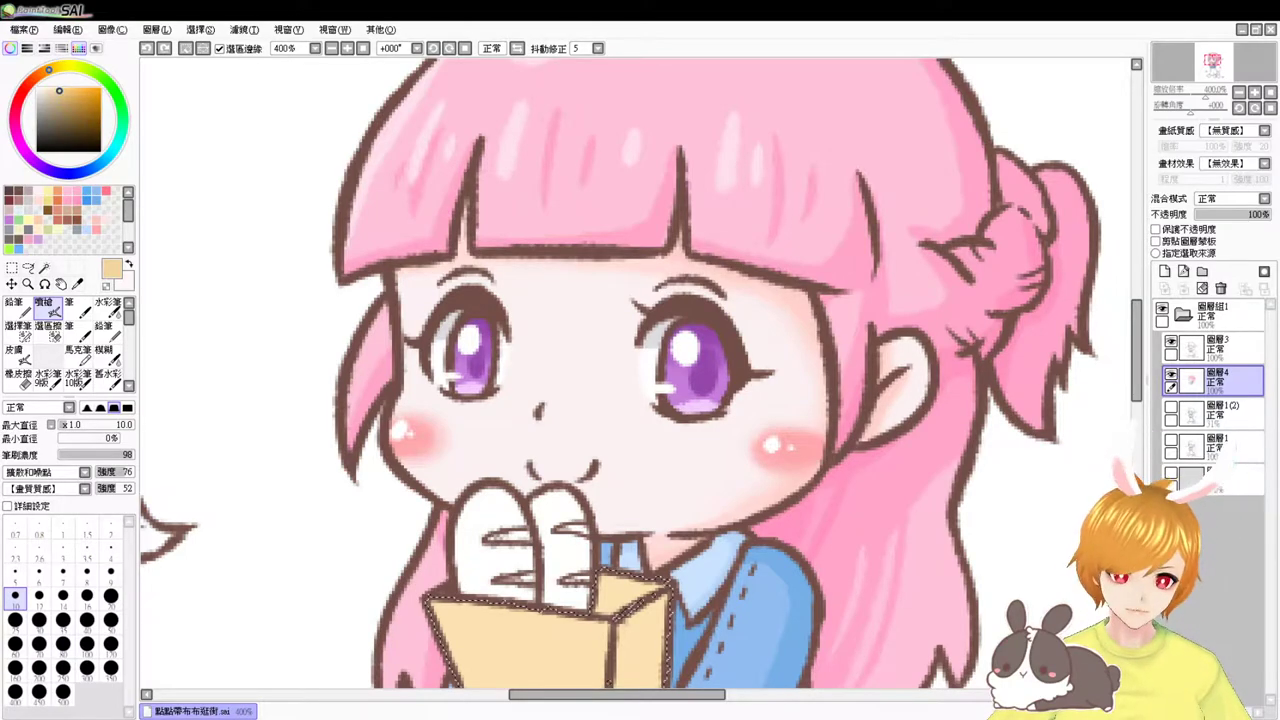
{"action": "left_click_drag", "start_coordinate": [809, 423], "coordinate": [811, 291]}
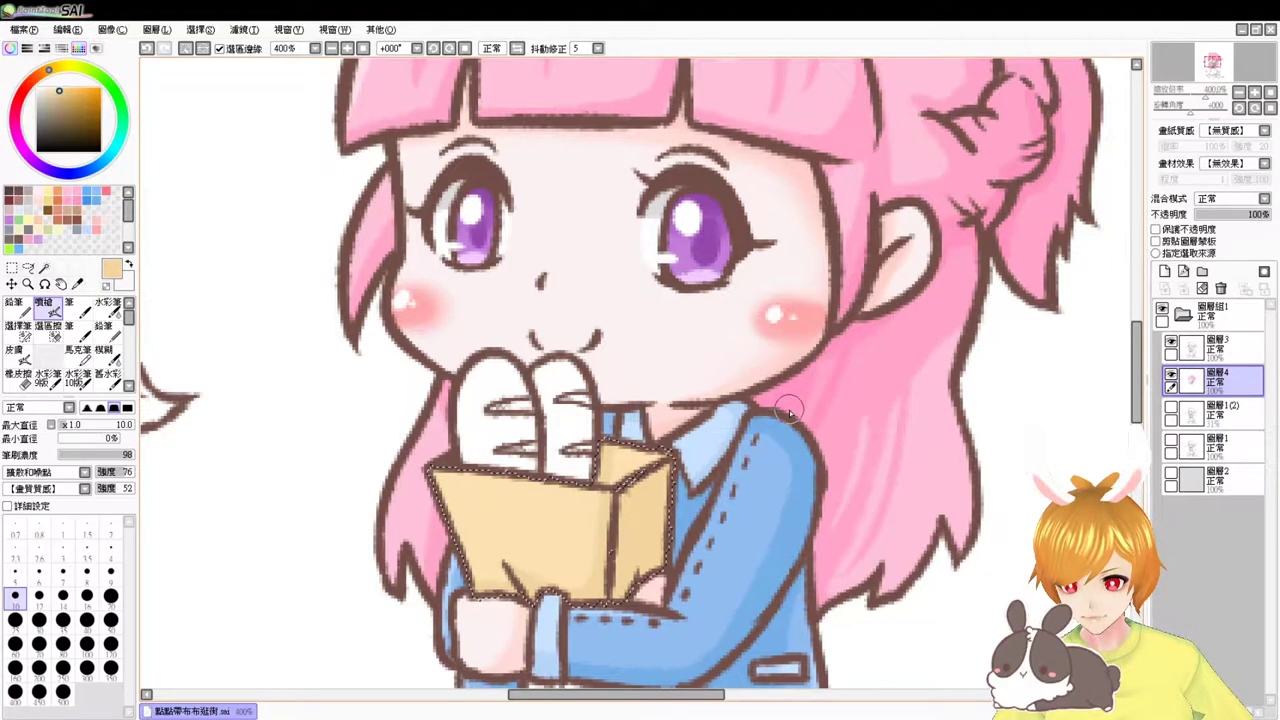
{"action": "mouse_move", "coordinate": [789, 377]}
{"action": "left_mouse_down"}
{"action": "mouse_move", "coordinate": [780, 437]}
{"action": "mouse_move", "coordinate": [802, 410]}
{"action": "mouse_move", "coordinate": [808, 284]}
{"action": "left_mouse_up"}
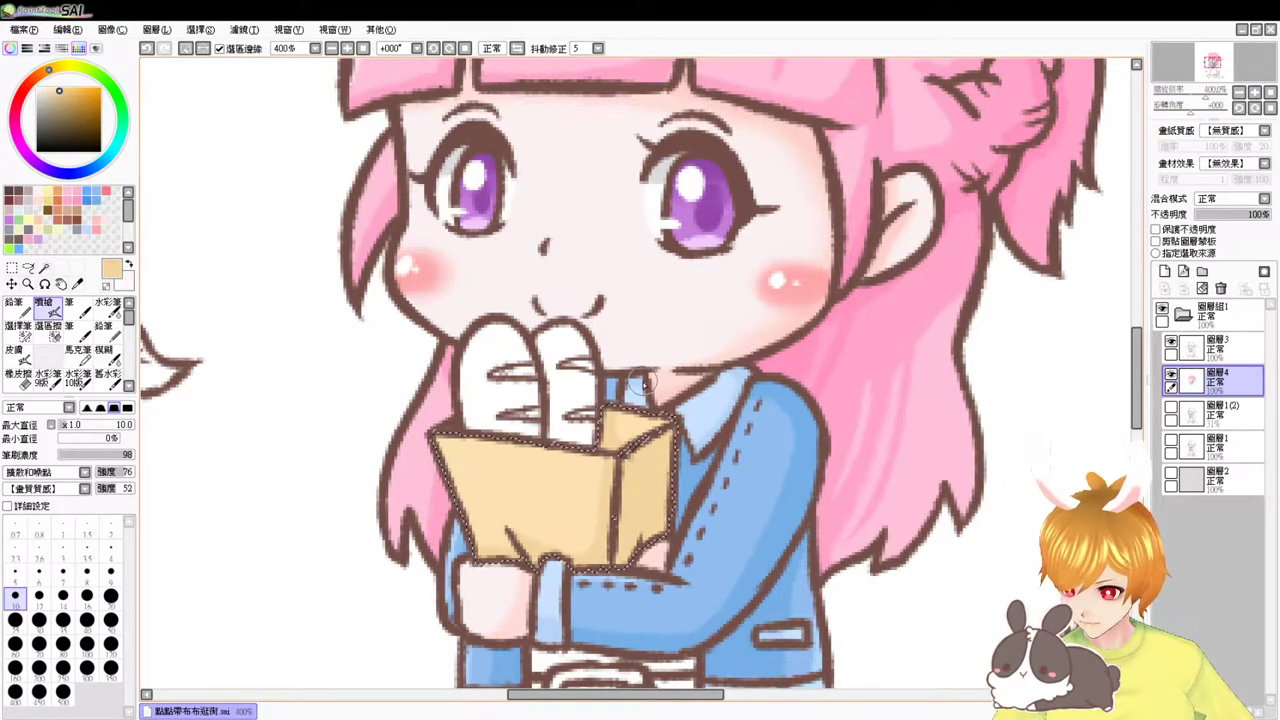
{"action": "mouse_move", "coordinate": [631, 372]}
{"action": "left_mouse_down"}
{"action": "mouse_move", "coordinate": [639, 399]}
{"action": "mouse_move", "coordinate": [614, 371]}
{"action": "left_mouse_up"}
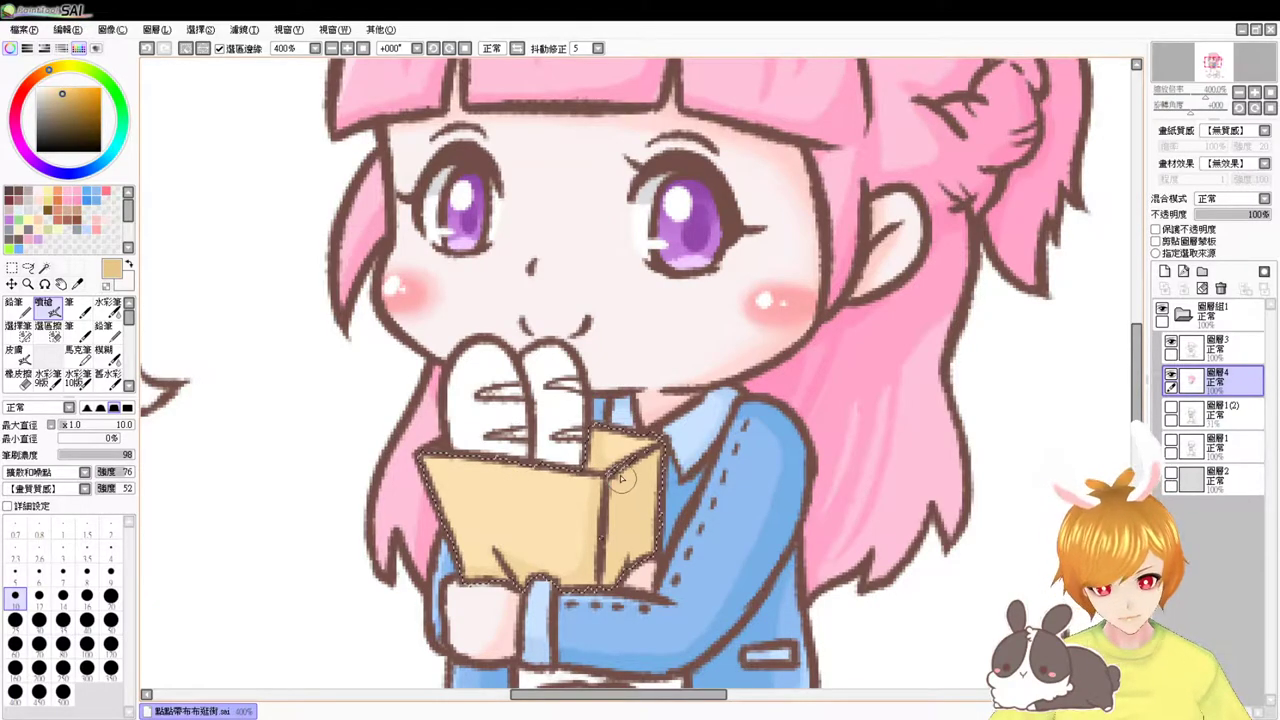
{"action": "mouse_move", "coordinate": [621, 548]}
{"action": "left_mouse_down"}
{"action": "mouse_move", "coordinate": [617, 526]}
{"action": "mouse_move", "coordinate": [634, 543]}
{"action": "mouse_move", "coordinate": [648, 514]}
{"action": "mouse_move", "coordinate": [668, 556]}
{"action": "left_mouse_up"}
{"action": "right_click", "coordinate": [582, 490]}
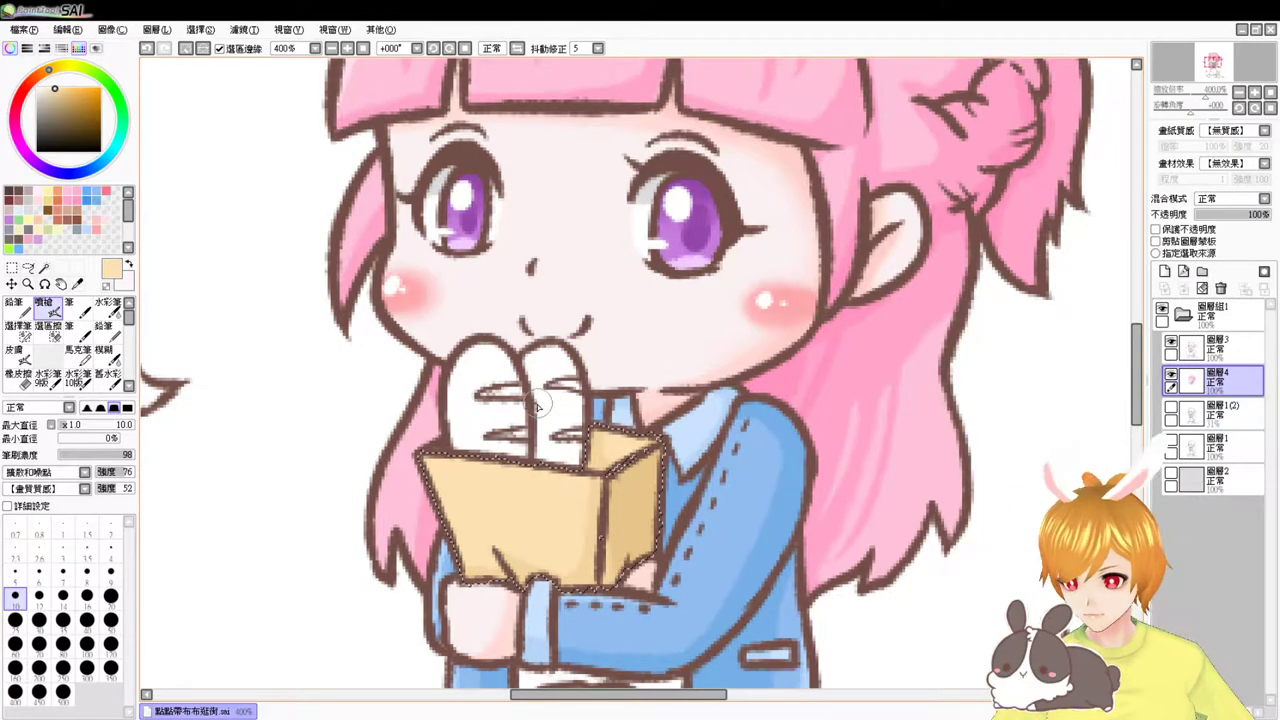
{"action": "left_click_drag", "start_coordinate": [540, 405], "coordinate": [557, 311]}
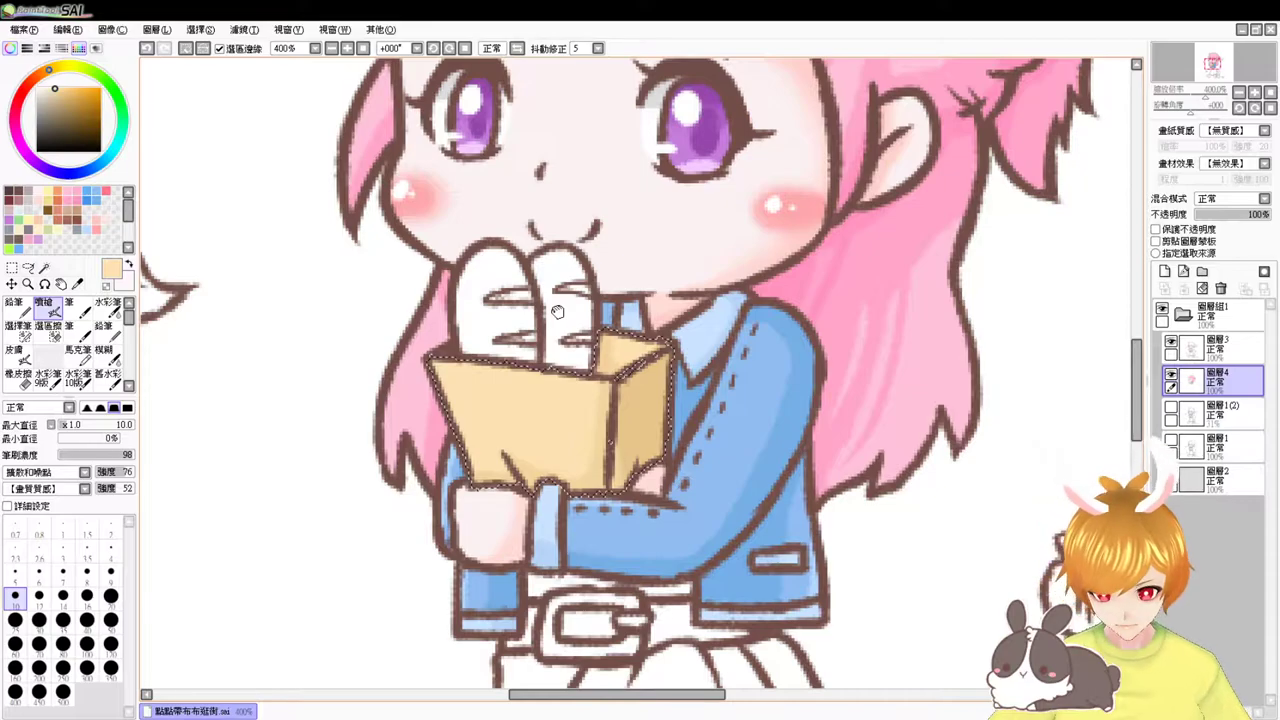
{"action": "key", "text": "ctrl+d"}
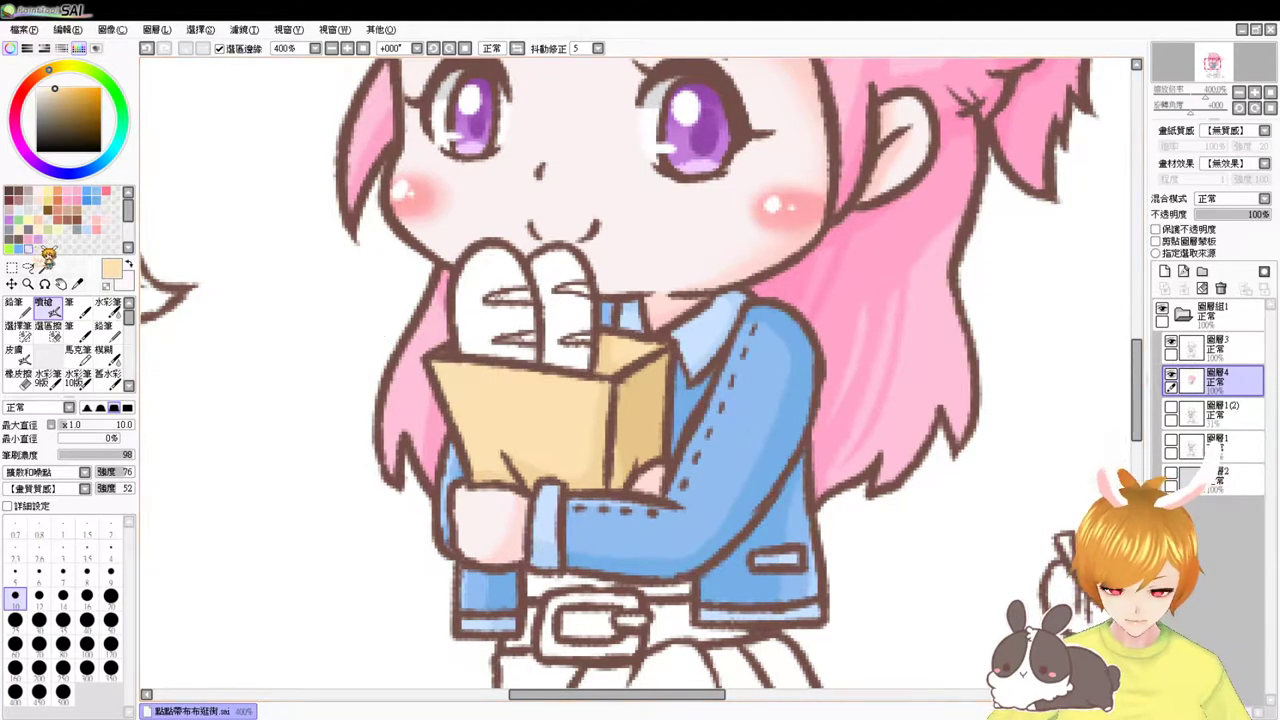
- Select both bread loaves with the Magic Wand and add their missed score cuts using the Selection Pen
{"action": "left_click", "coordinate": [44, 268]}
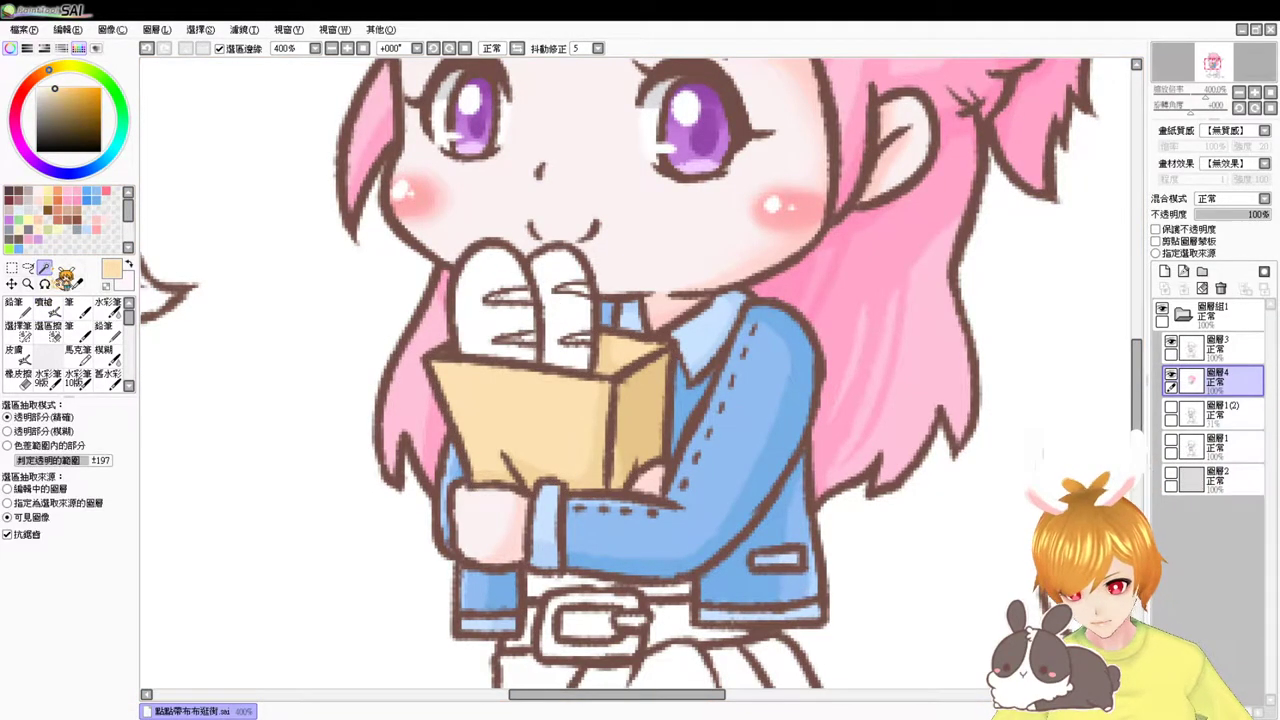
{"action": "left_click", "coordinate": [480, 320]}
{"action": "left_click", "coordinate": [562, 310]}
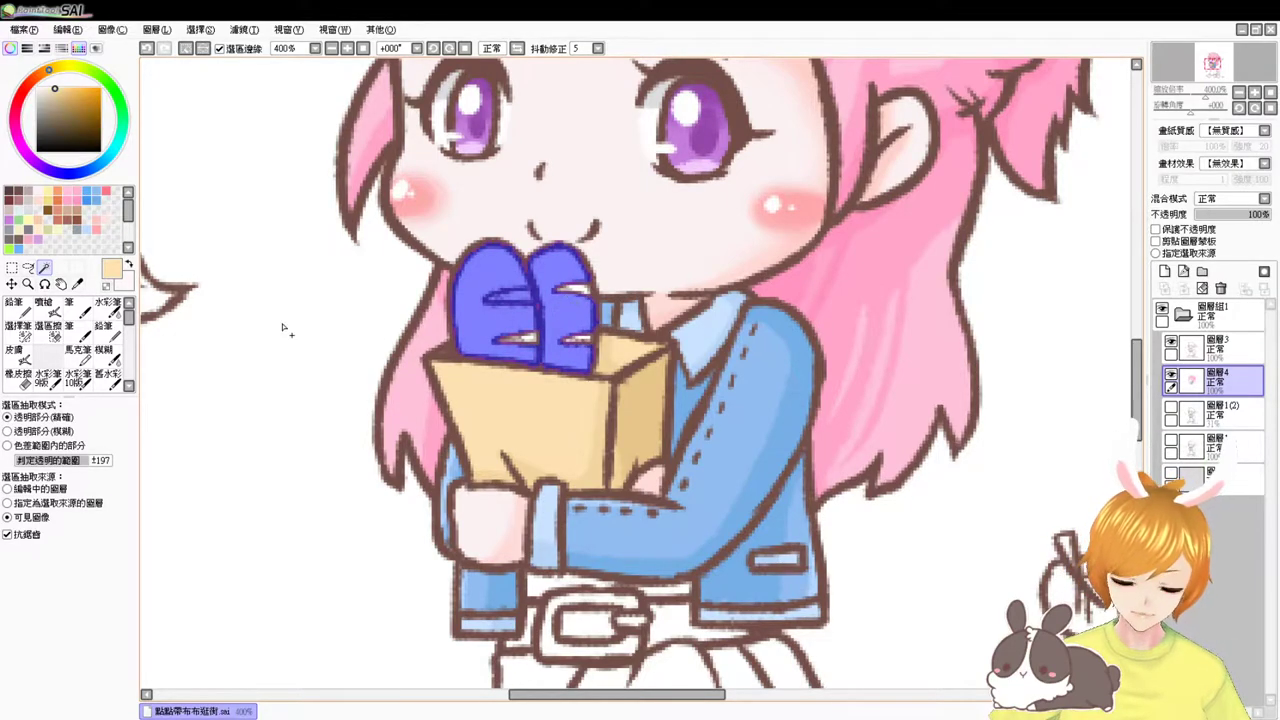
{"action": "left_click", "coordinate": [18, 330]}
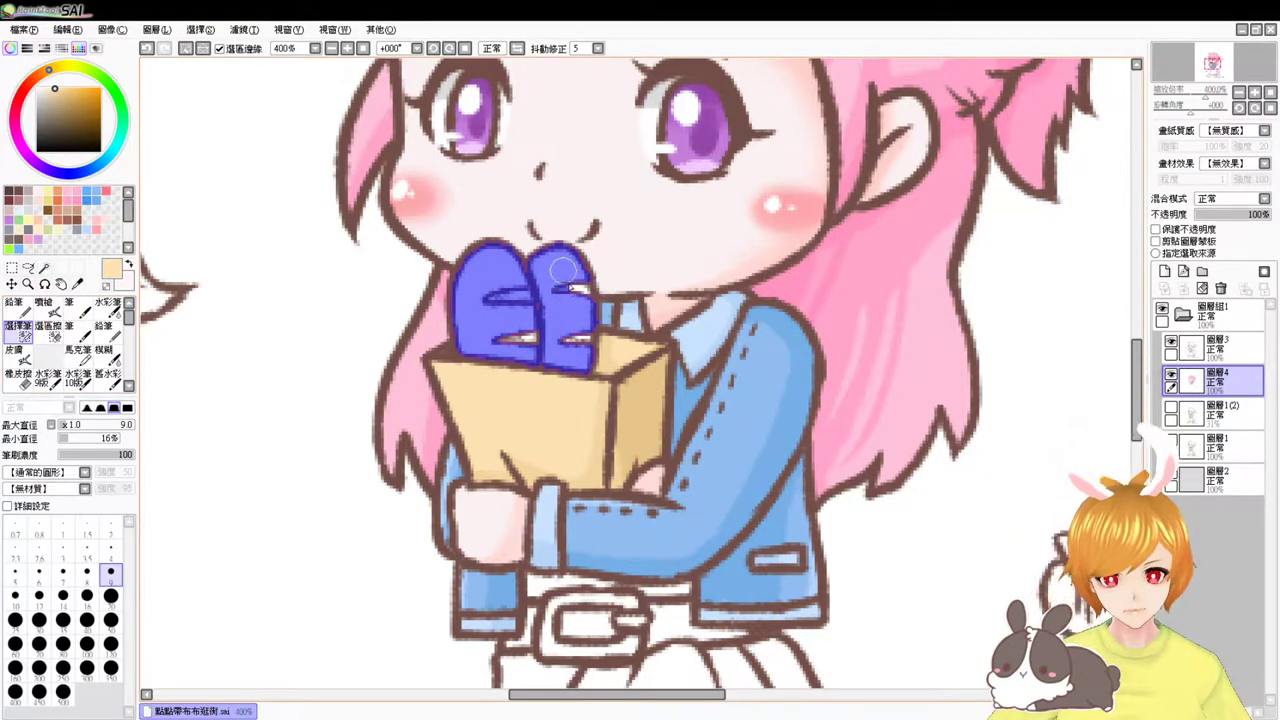
{"action": "left_click_drag", "start_coordinate": [580, 293], "coordinate": [582, 352]}
{"action": "mouse_move", "coordinate": [494, 334]}
{"action": "left_mouse_down"}
{"action": "mouse_move", "coordinate": [536, 338]}
{"action": "mouse_move", "coordinate": [514, 332]}
{"action": "left_mouse_up"}
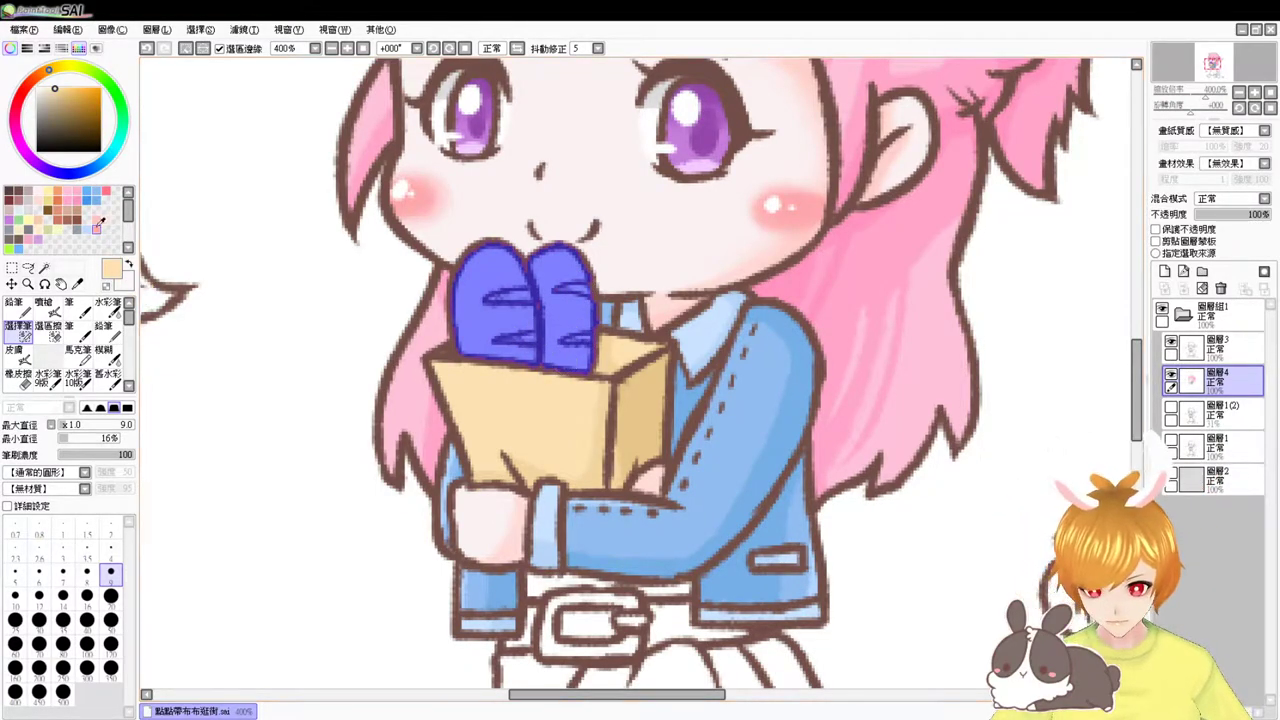
- Fill the selected bread loaves with an orange-brown colour, shifting the hue from reddish orange towards golden
{"action": "left_click", "coordinate": [62, 190]}
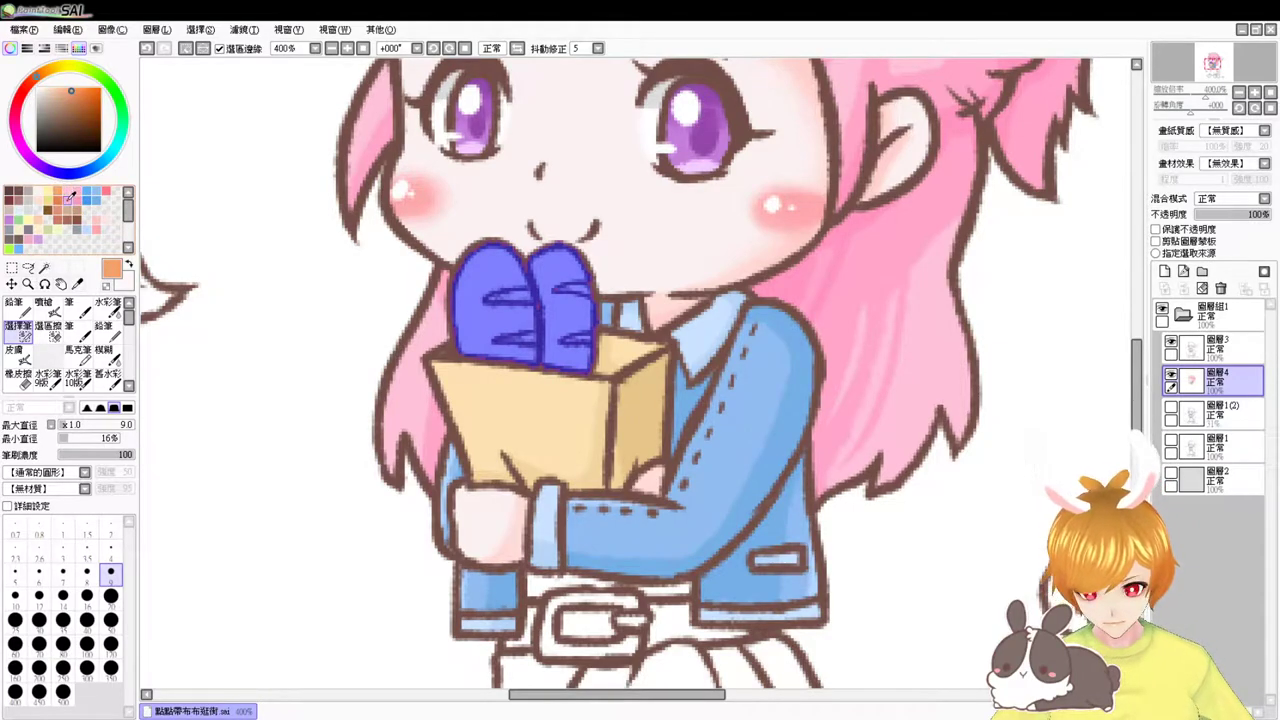
{"action": "left_click", "coordinate": [43, 305]}
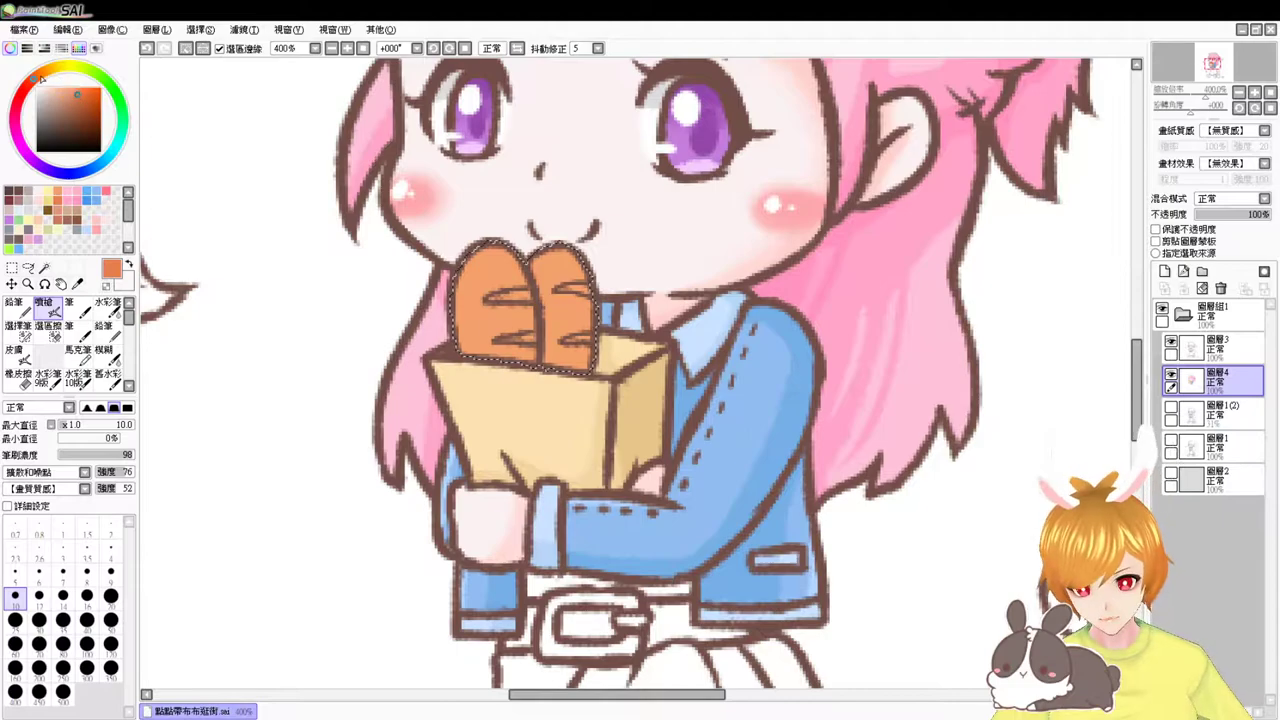
{"action": "left_click", "coordinate": [44, 75]}
{"action": "key", "text": "ctrl+f"}
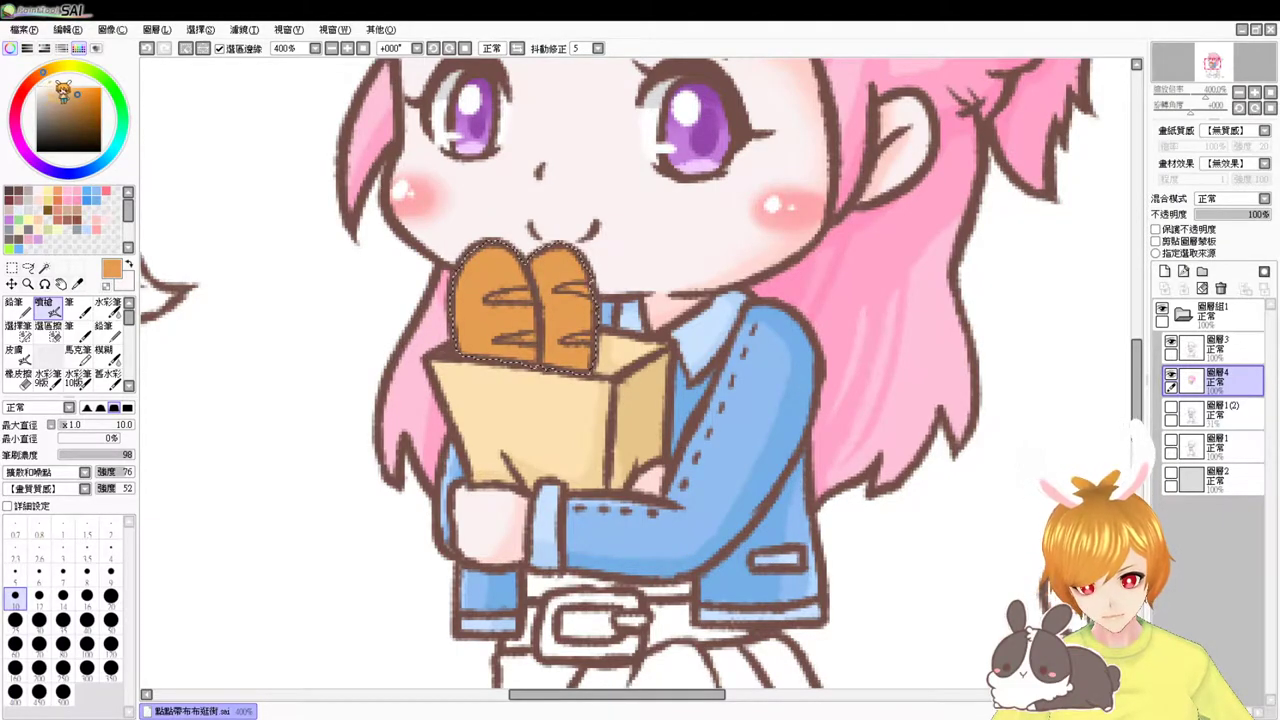
- Shade the bread loaves in a slightly deeper brown with the airbrush
{"action": "left_click", "coordinate": [41, 74]}
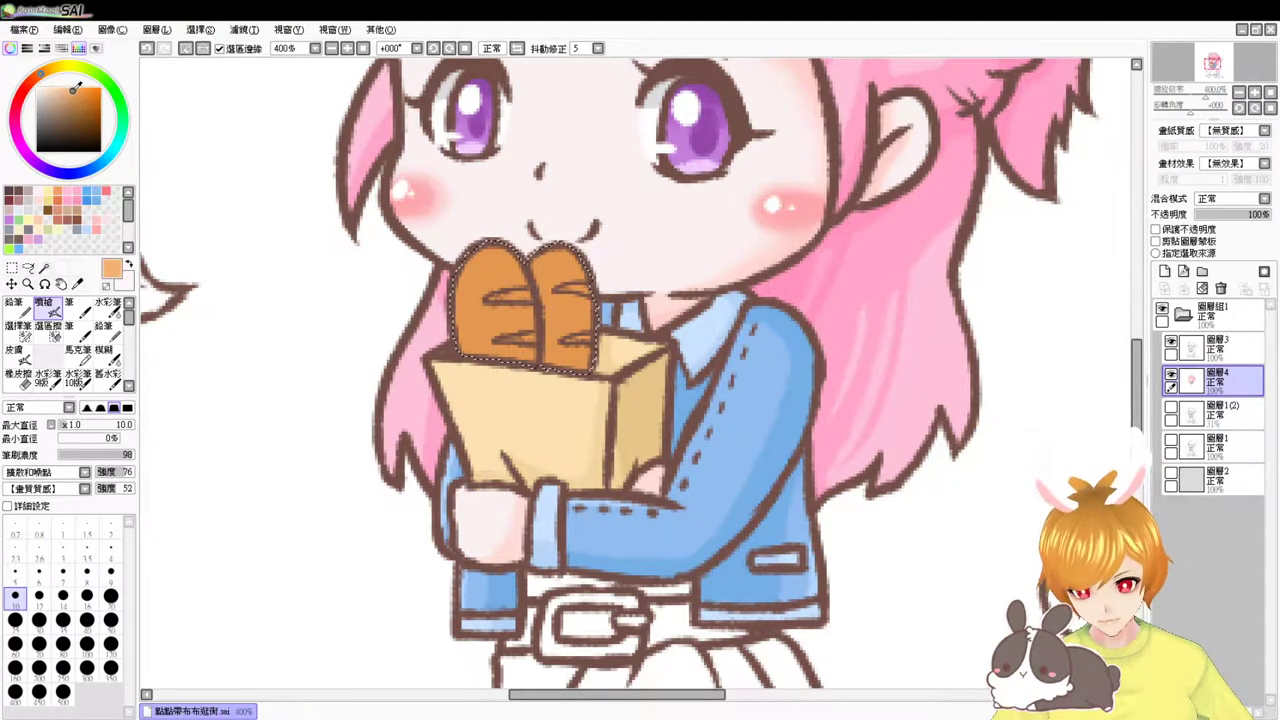
{"action": "right_click", "coordinate": [501, 262]}
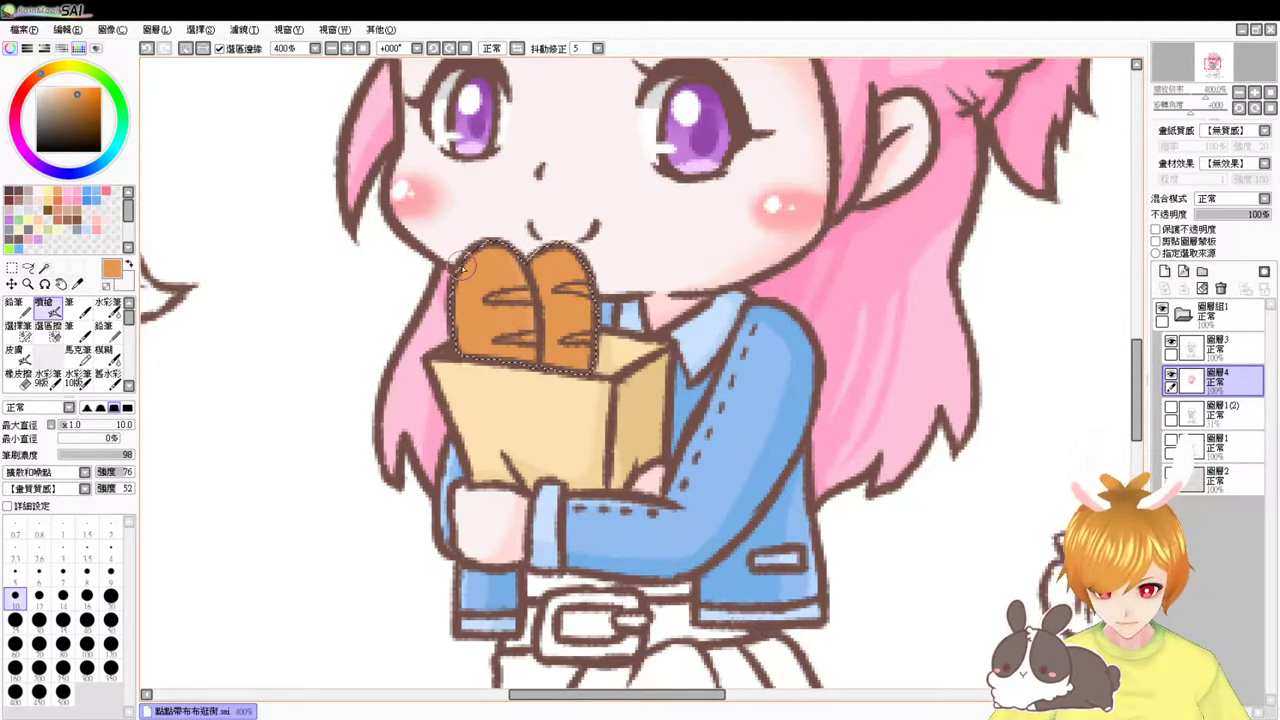
{"action": "left_click", "coordinate": [79, 98]}
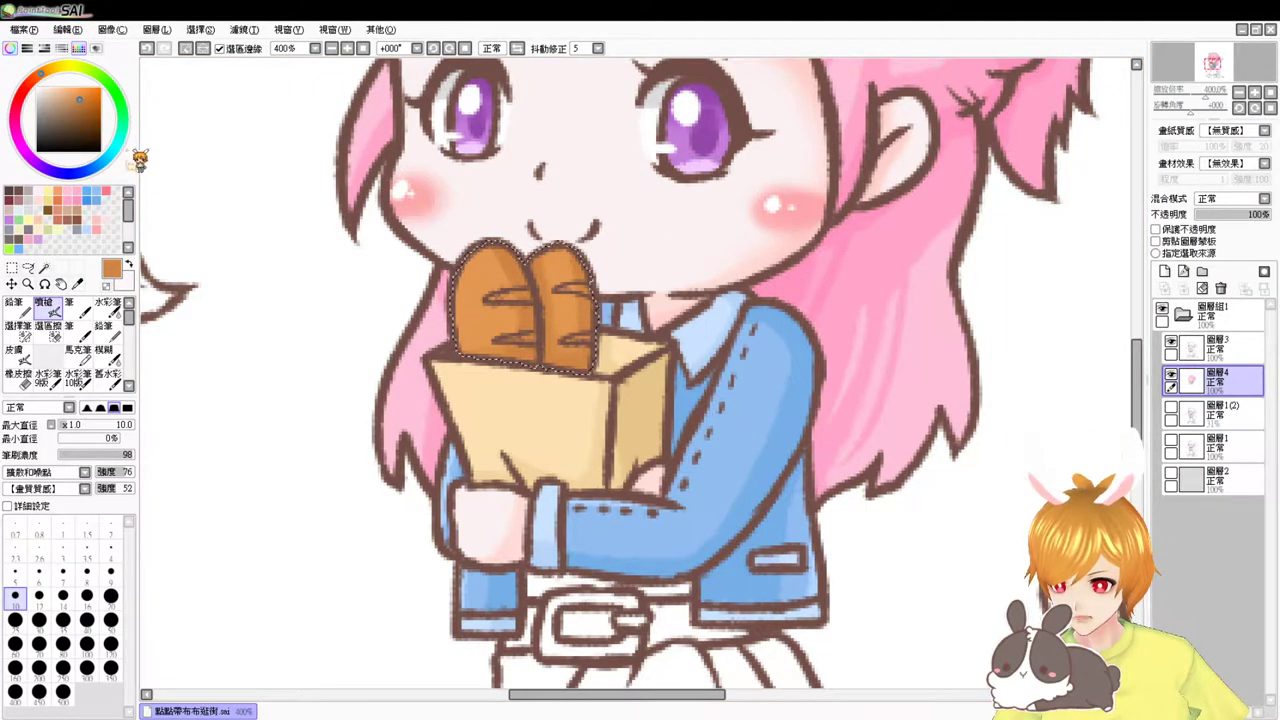
- Reduce the airbrush size to 7 and paint the score cuts on both loaves in pale peach
{"action": "left_click_drag", "start_coordinate": [72, 96], "coordinate": [60, 89]}
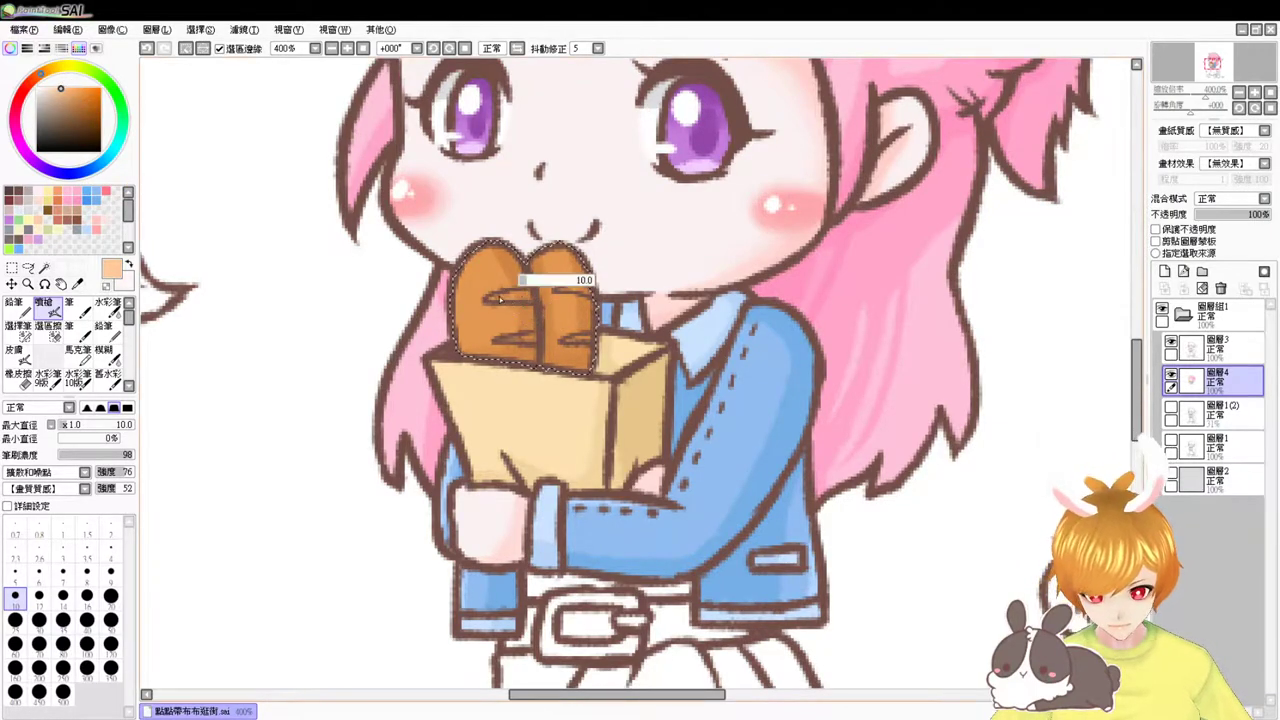
{"action": "key", "text": "bracketleft"}
{"action": "key", "text": "bracketleft"}
{"action": "key", "text": "bracketleft"}
{"action": "left_click_drag", "start_coordinate": [490, 298], "coordinate": [532, 297]}
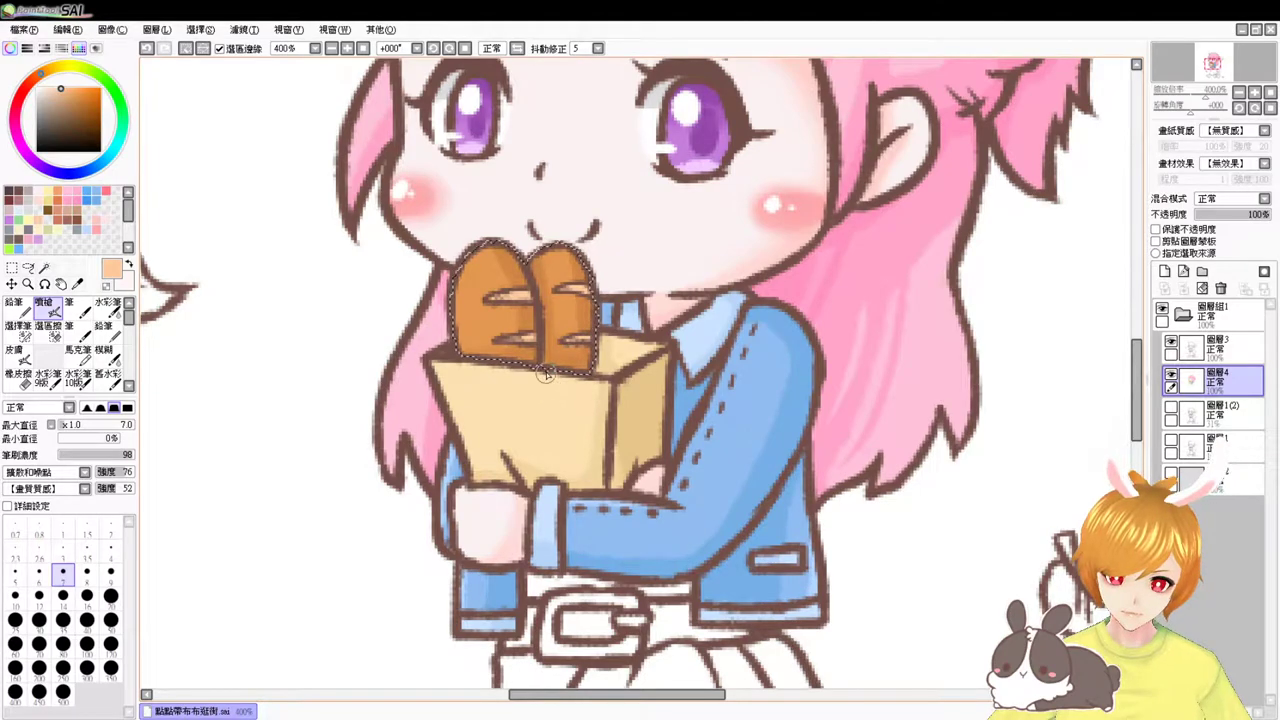
- Paint light orange highlights along the rounded edges of the loaves with the airbrush, undoing the darker first attempt
{"action": "left_click", "coordinate": [567, 263], "text": "alt"}
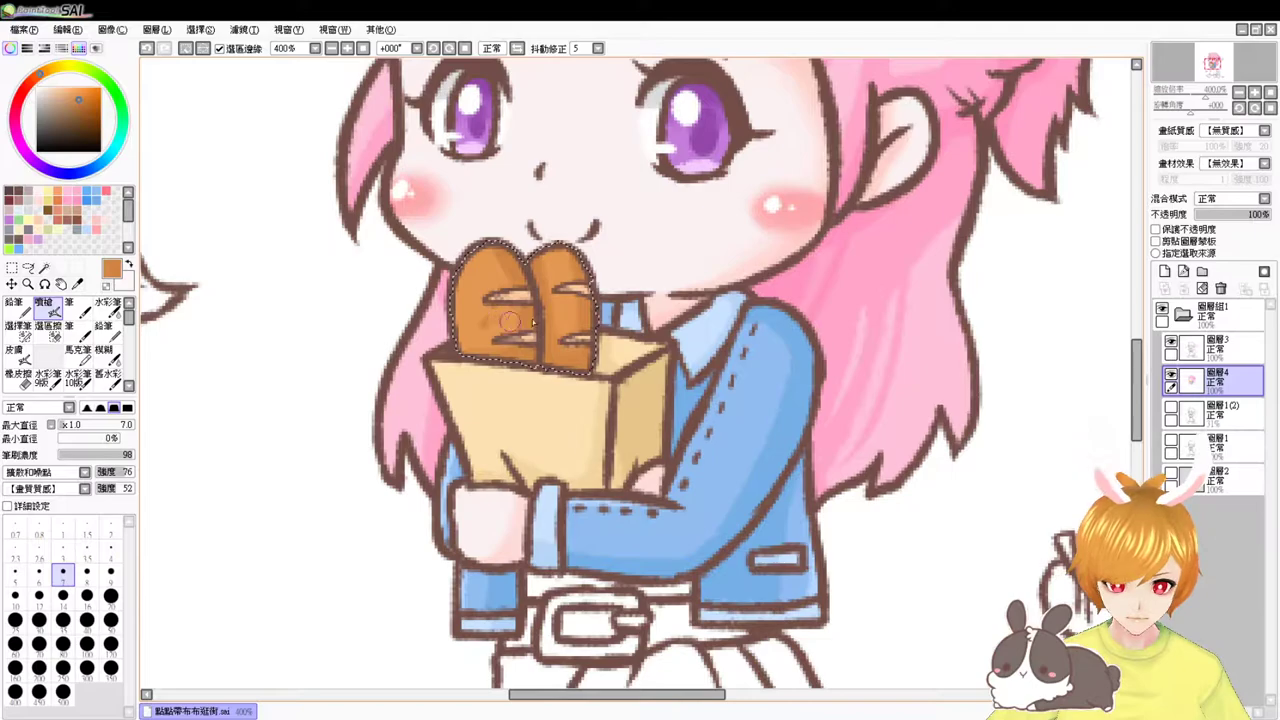
{"action": "left_click", "coordinate": [76, 97]}
{"action": "left_click", "coordinate": [73, 93]}
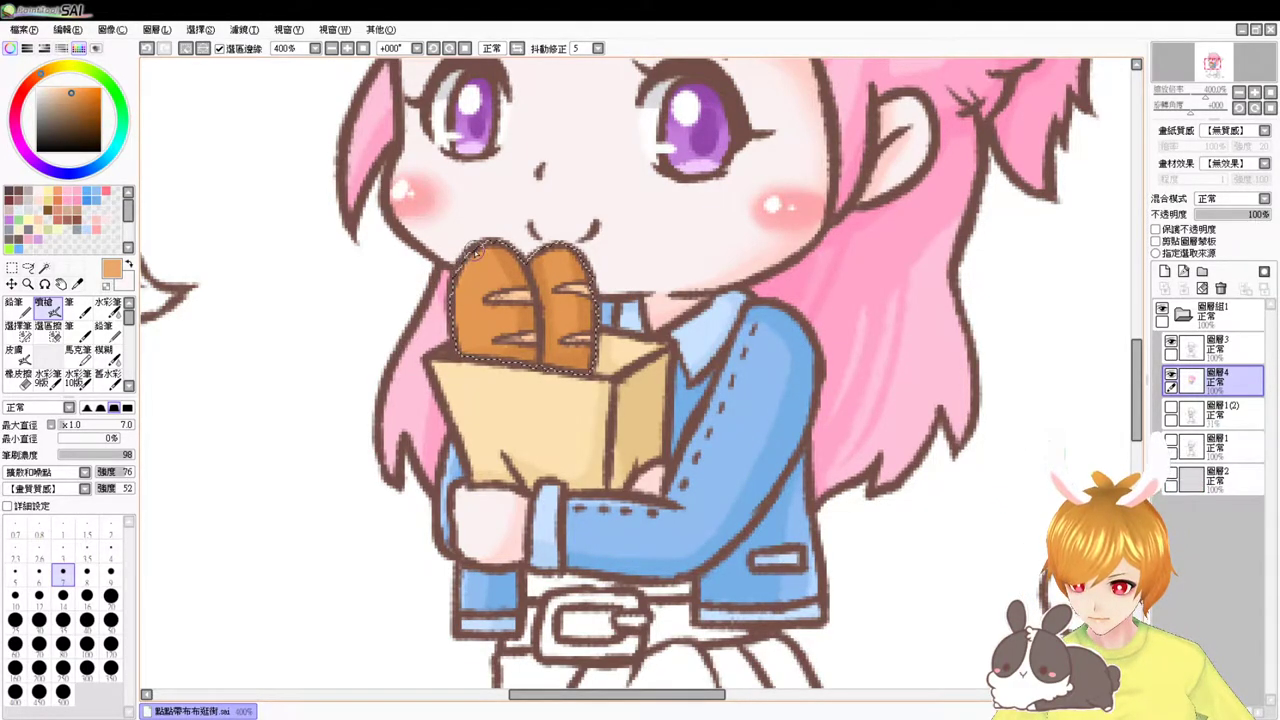
{"action": "key", "text": "ctrl+z"}
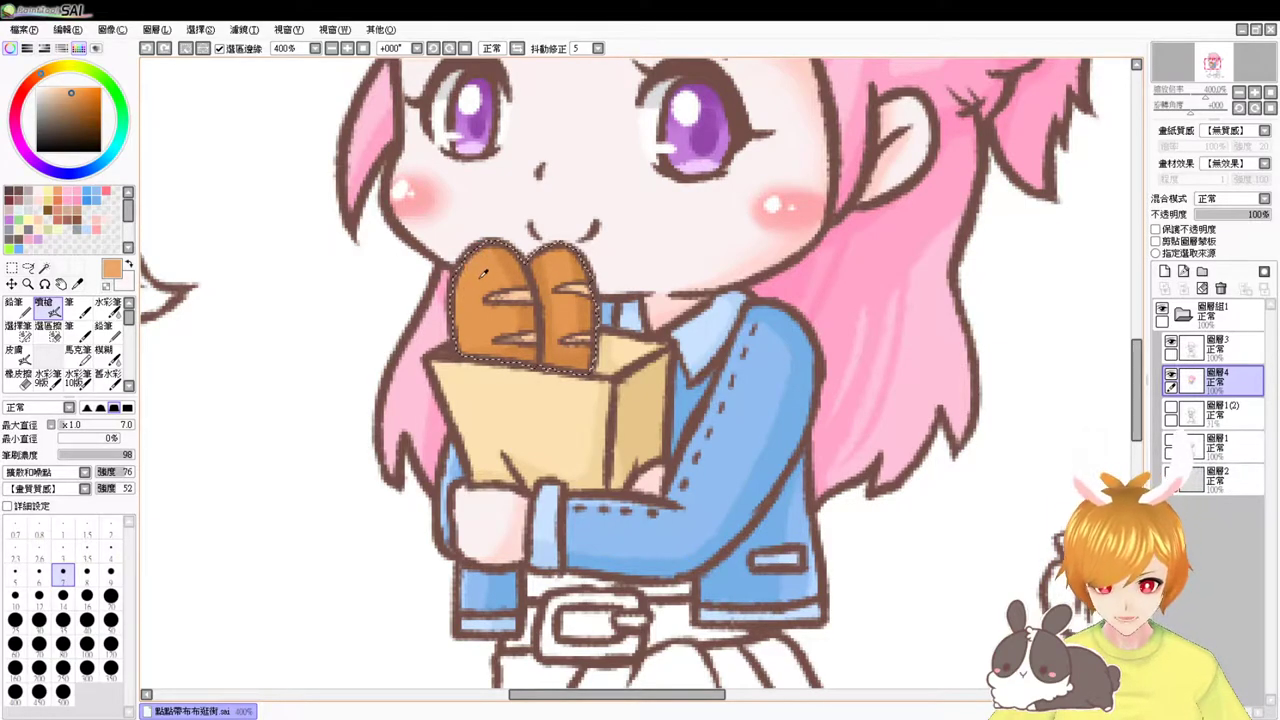
{"action": "left_click_drag", "start_coordinate": [75, 91], "coordinate": [62, 88]}
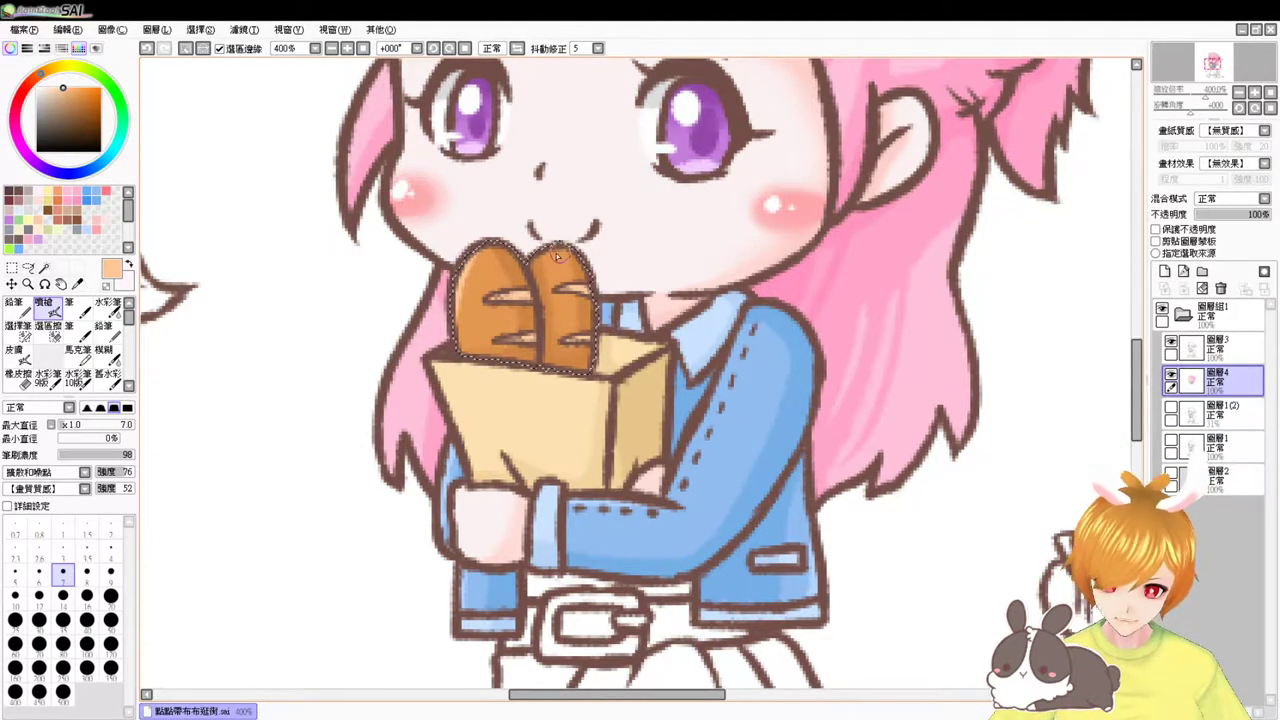
{"action": "mouse_move", "coordinate": [565, 385]}
{"action": "left_mouse_down"}
{"action": "mouse_move", "coordinate": [557, 417]}
{"action": "mouse_move", "coordinate": [586, 343]}
{"action": "mouse_move", "coordinate": [576, 380]}
{"action": "left_mouse_up"}
{"action": "right_click", "coordinate": [512, 290]}
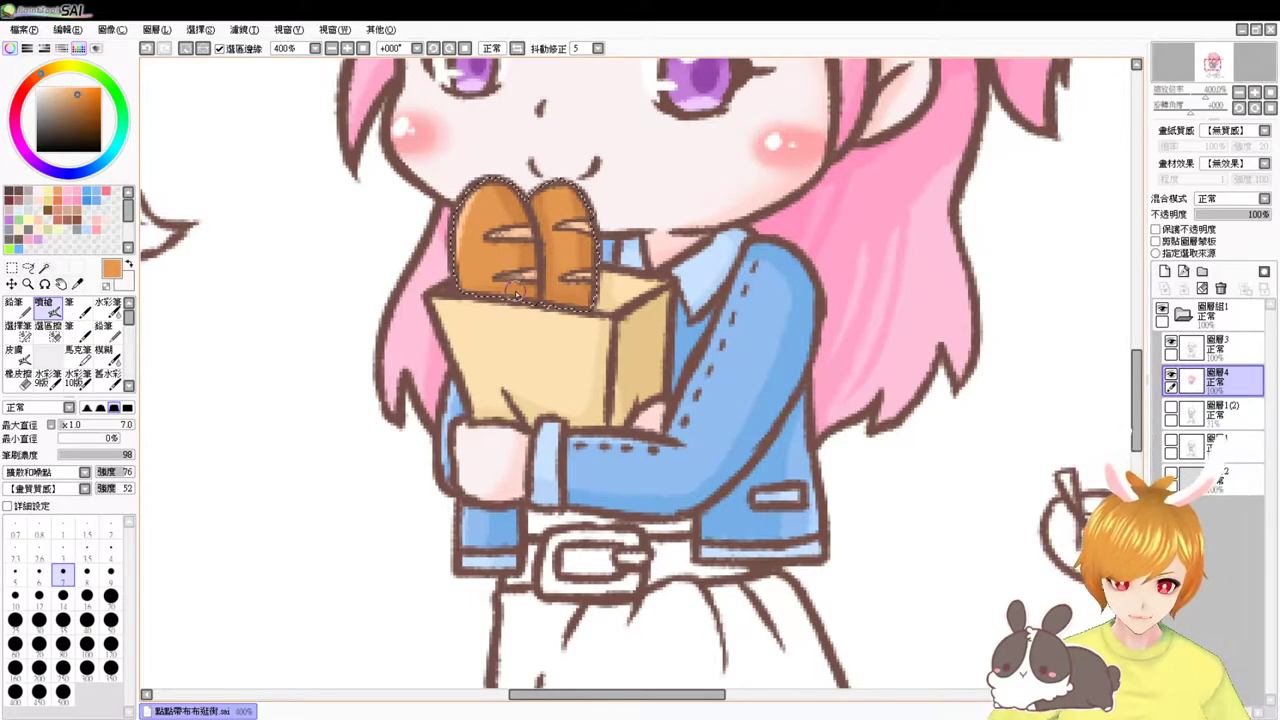
- Sample the deeper brown from the bread for touch-ups on the loaves and clear the bread selection
{"action": "right_click", "coordinate": [528, 291]}
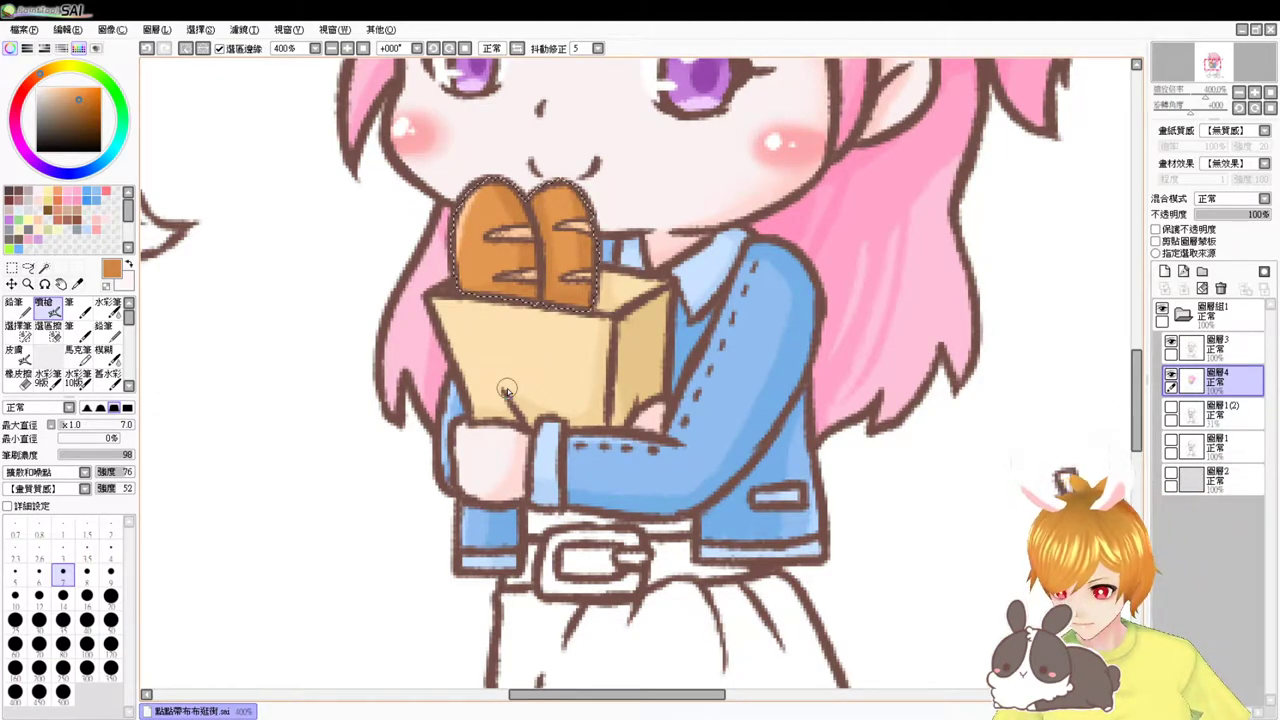
{"action": "mouse_move", "coordinate": [499, 512]}
{"action": "left_mouse_down"}
{"action": "mouse_move", "coordinate": [491, 443]}
{"action": "mouse_move", "coordinate": [486, 478]}
{"action": "left_mouse_up"}
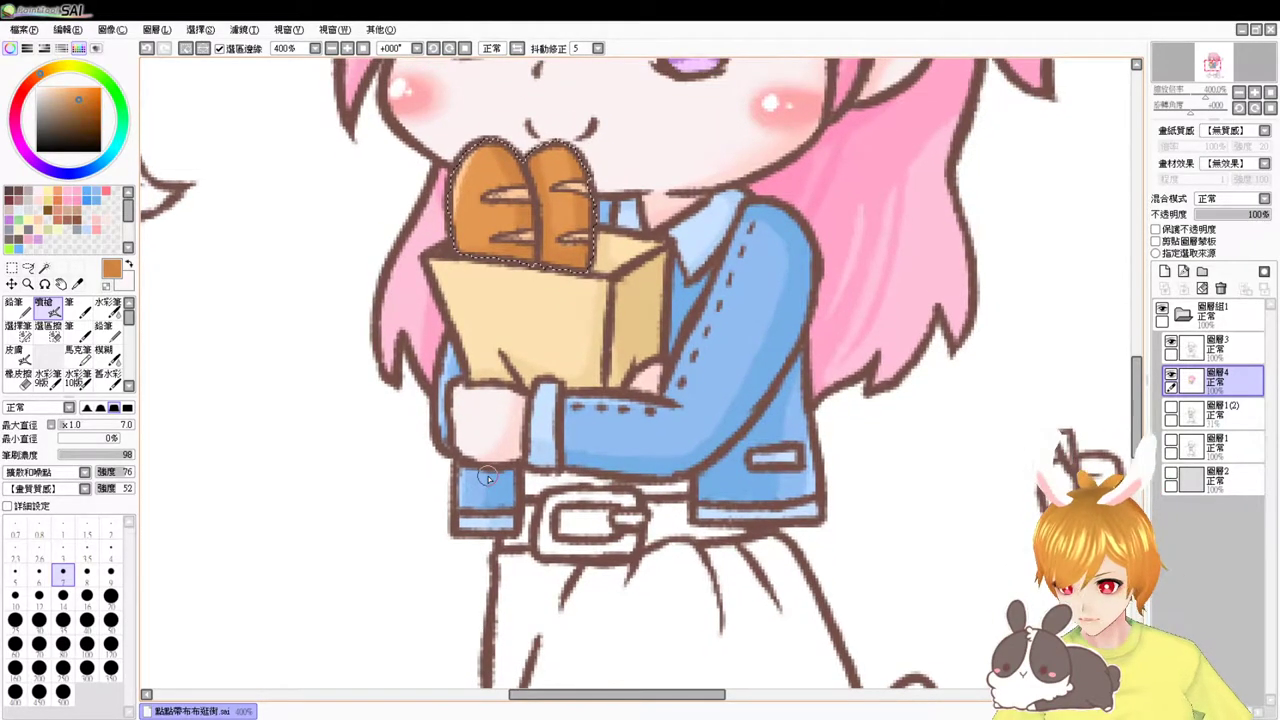
{"action": "left_click_drag", "start_coordinate": [699, 395], "coordinate": [711, 437]}
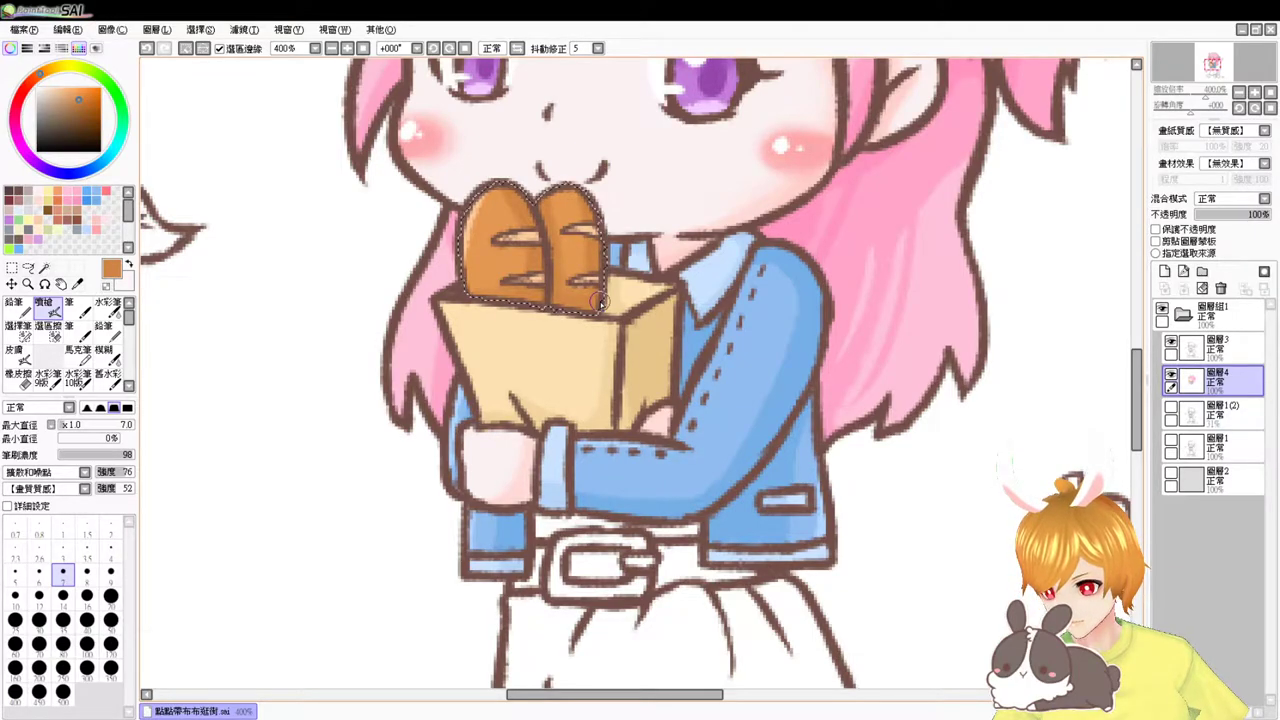
{"action": "mouse_move", "coordinate": [571, 374]}
{"action": "left_mouse_down"}
{"action": "mouse_move", "coordinate": [557, 343]}
{"action": "mouse_move", "coordinate": [603, 303]}
{"action": "mouse_move", "coordinate": [594, 331]}
{"action": "left_mouse_up"}
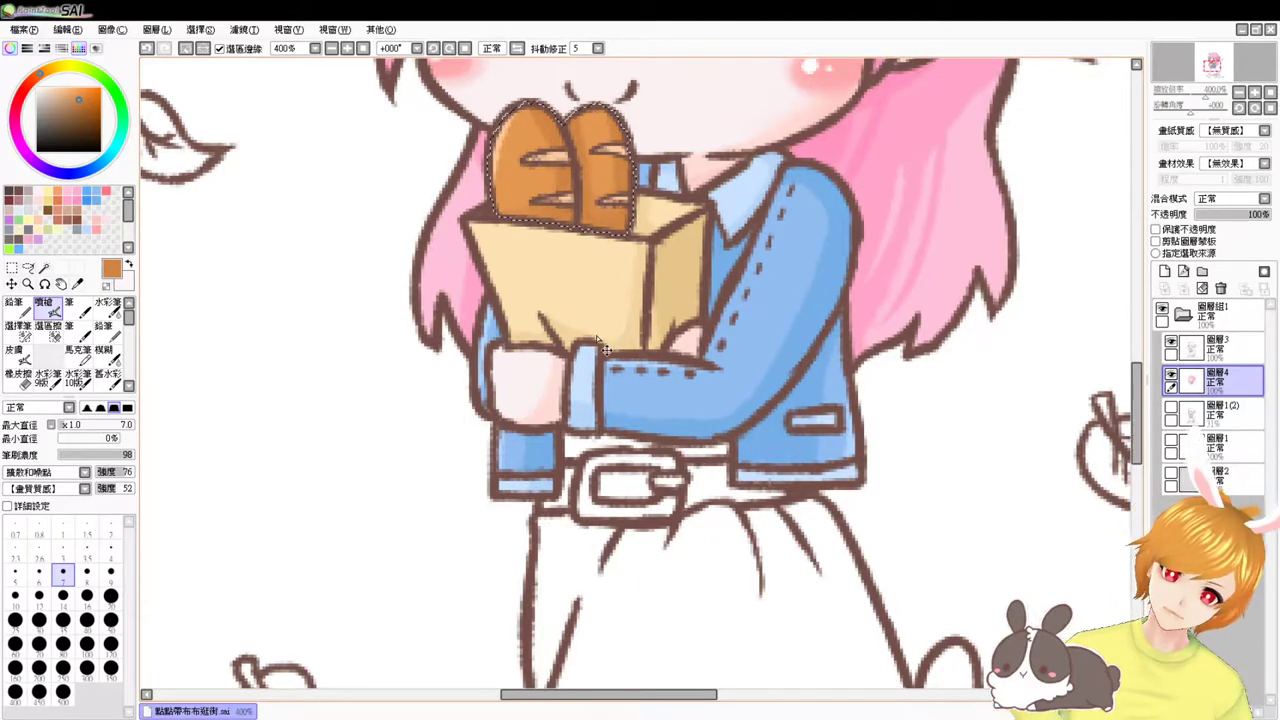
{"action": "key", "text": "ctrl+d"}
- Select the strip of clothing above the belt with the magic wand, patching its narrow middle with the selection pen at size 5
{"action": "left_click_drag", "start_coordinate": [590, 398], "coordinate": [569, 354]}
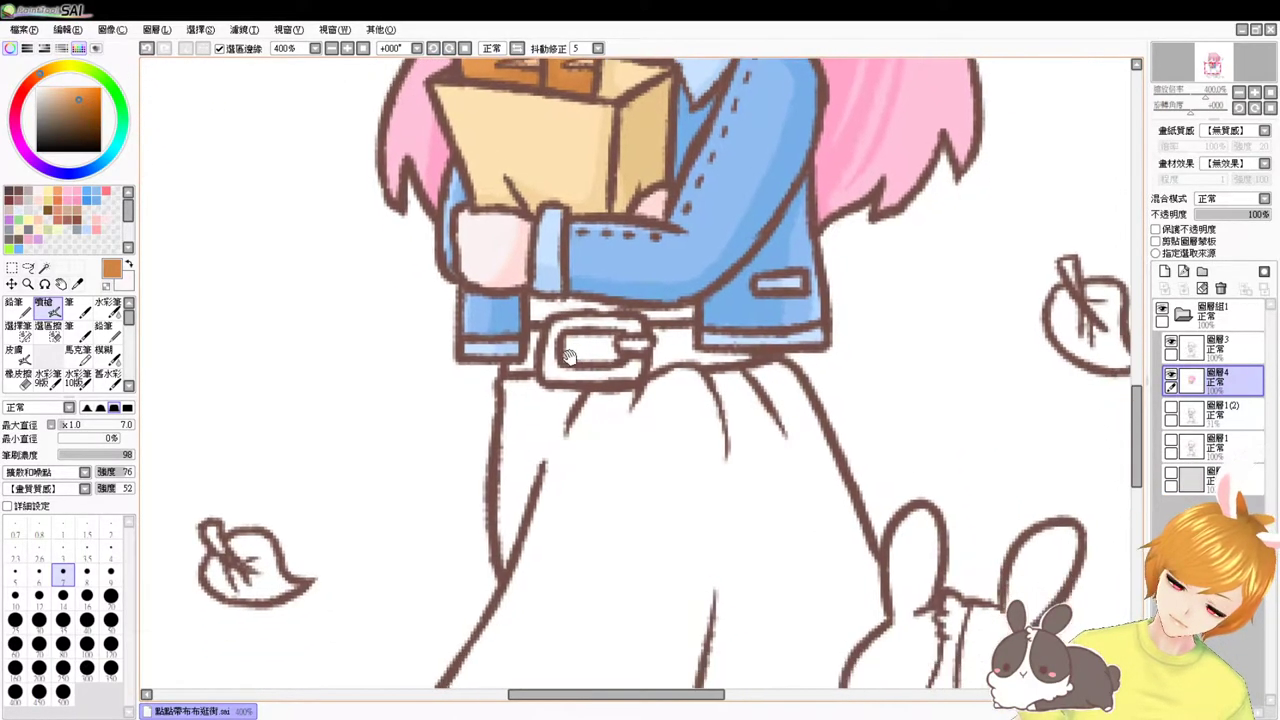
{"action": "left_click", "coordinate": [44, 268]}
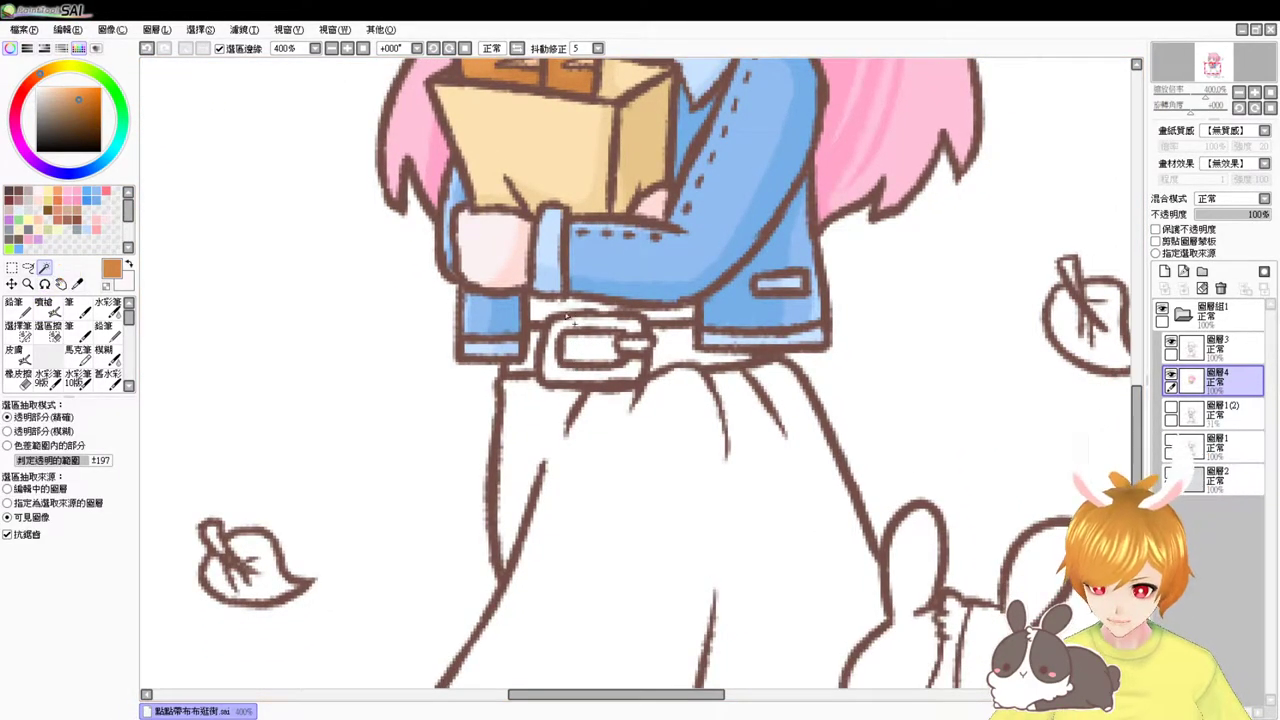
{"action": "left_click", "coordinate": [592, 311]}
{"action": "left_click", "coordinate": [674, 316]}
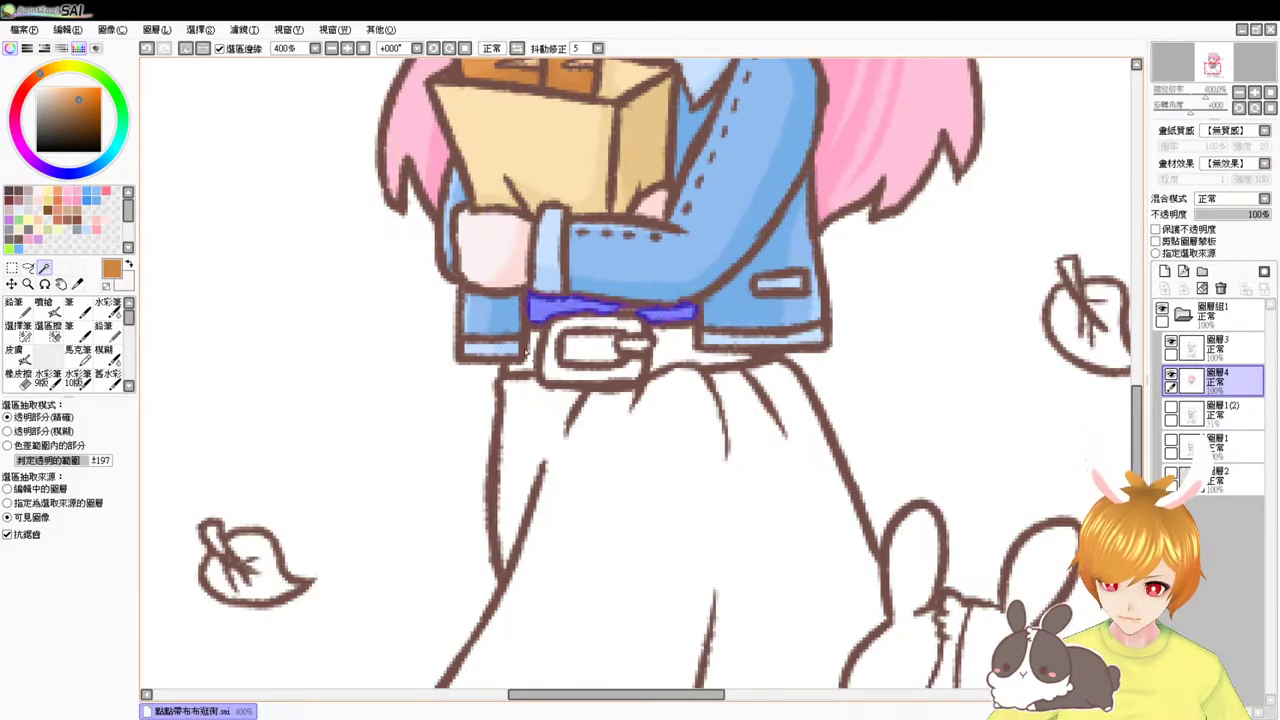
{"action": "left_click", "coordinate": [20, 330]}
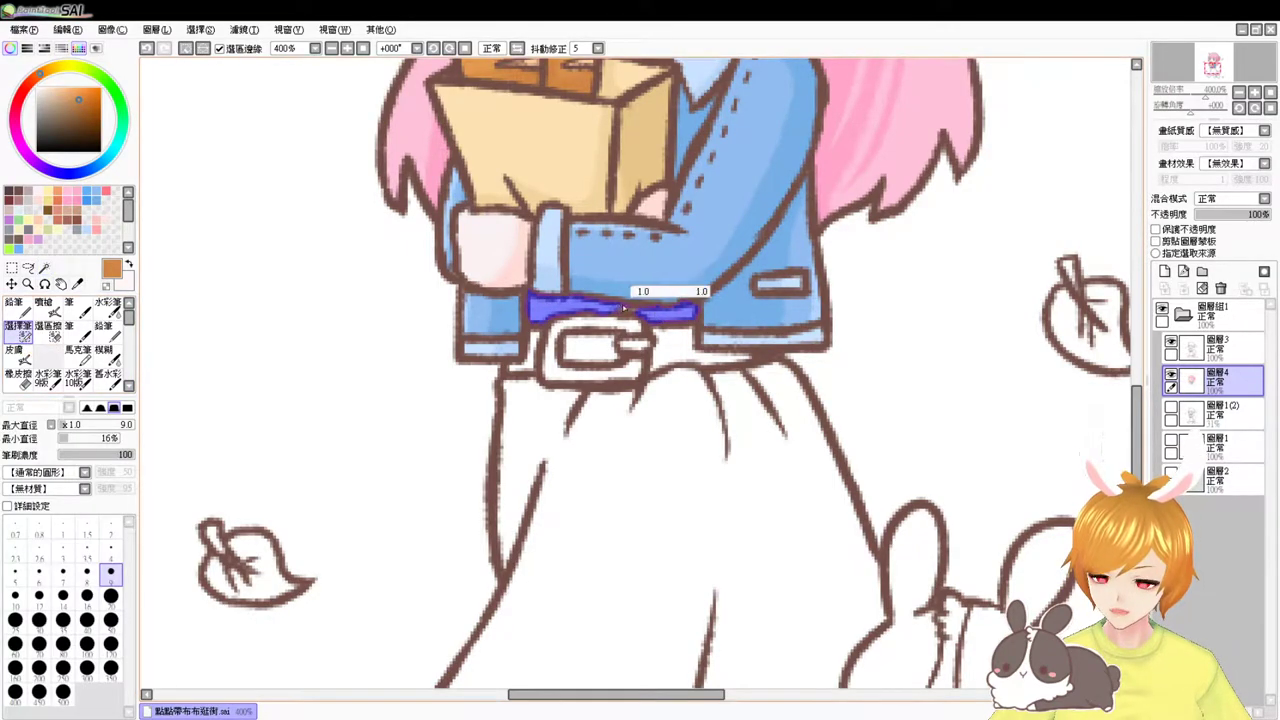
{"action": "key", "text": "bracketleft"}
{"action": "key", "text": "bracketleft"}
{"action": "key", "text": "bracketleft"}
{"action": "key", "text": "bracketleft"}
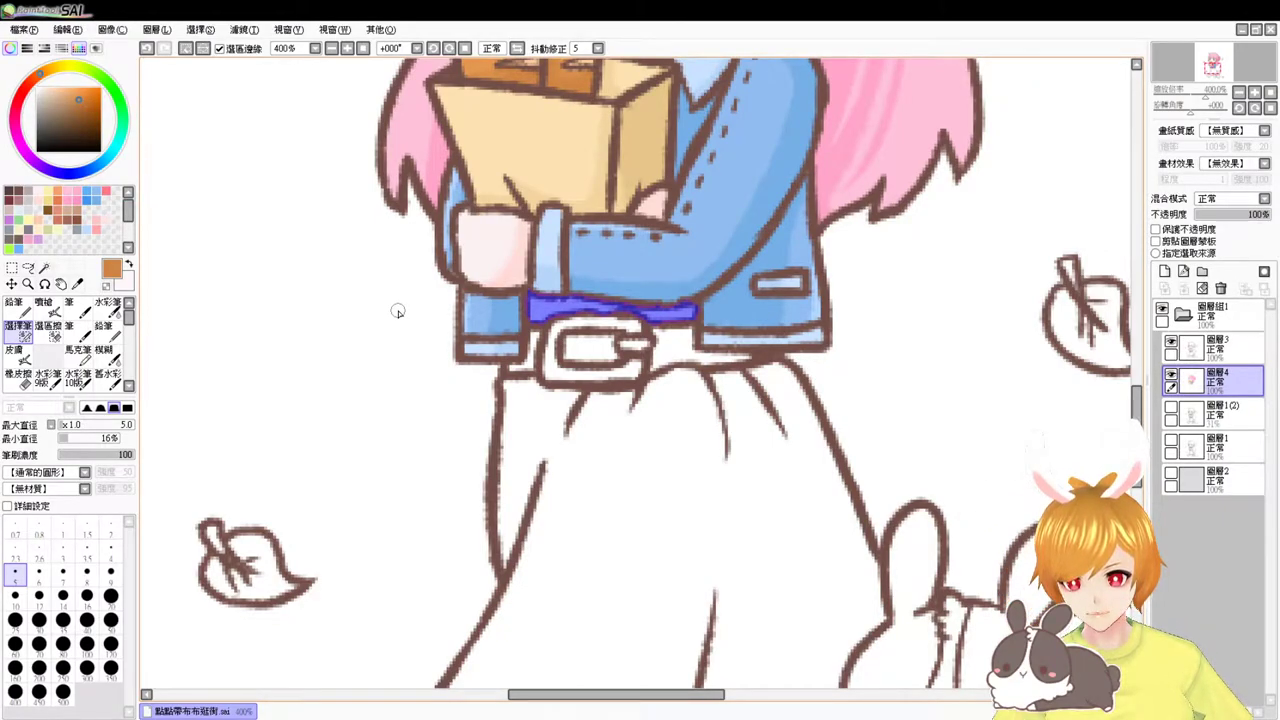
- Add the main skirt area below the belt to the selection with the magic wand
{"action": "left_click_drag", "start_coordinate": [554, 352], "coordinate": [514, 348]}
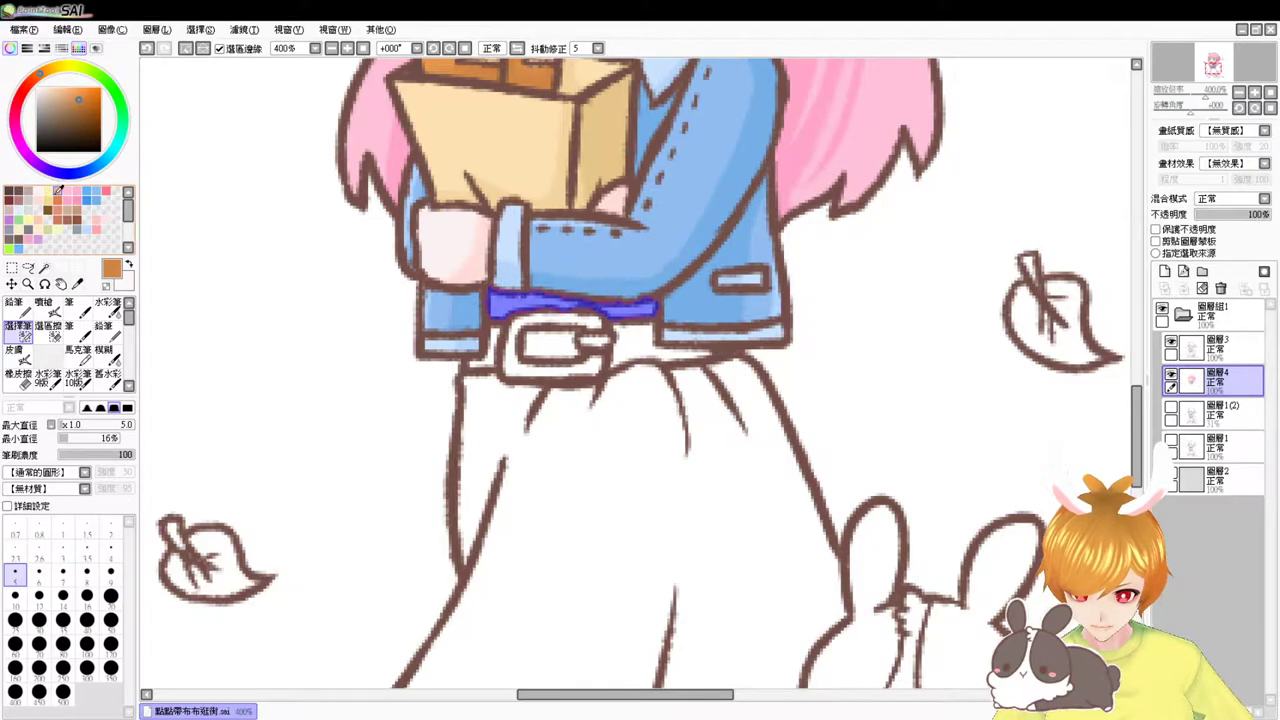
{"action": "left_click", "coordinate": [44, 268]}
{"action": "left_click", "coordinate": [577, 454]}
{"action": "left_click_drag", "start_coordinate": [576, 454], "coordinate": [557, 272]}
- Fill the selected skirt and waist strip with pale yellow, replacing a trial orange-brown fill
{"action": "key", "text": "ctrl+f"}
{"action": "left_click_drag", "start_coordinate": [555, 322], "coordinate": [557, 485]}
{"action": "left_click", "coordinate": [50, 190]}
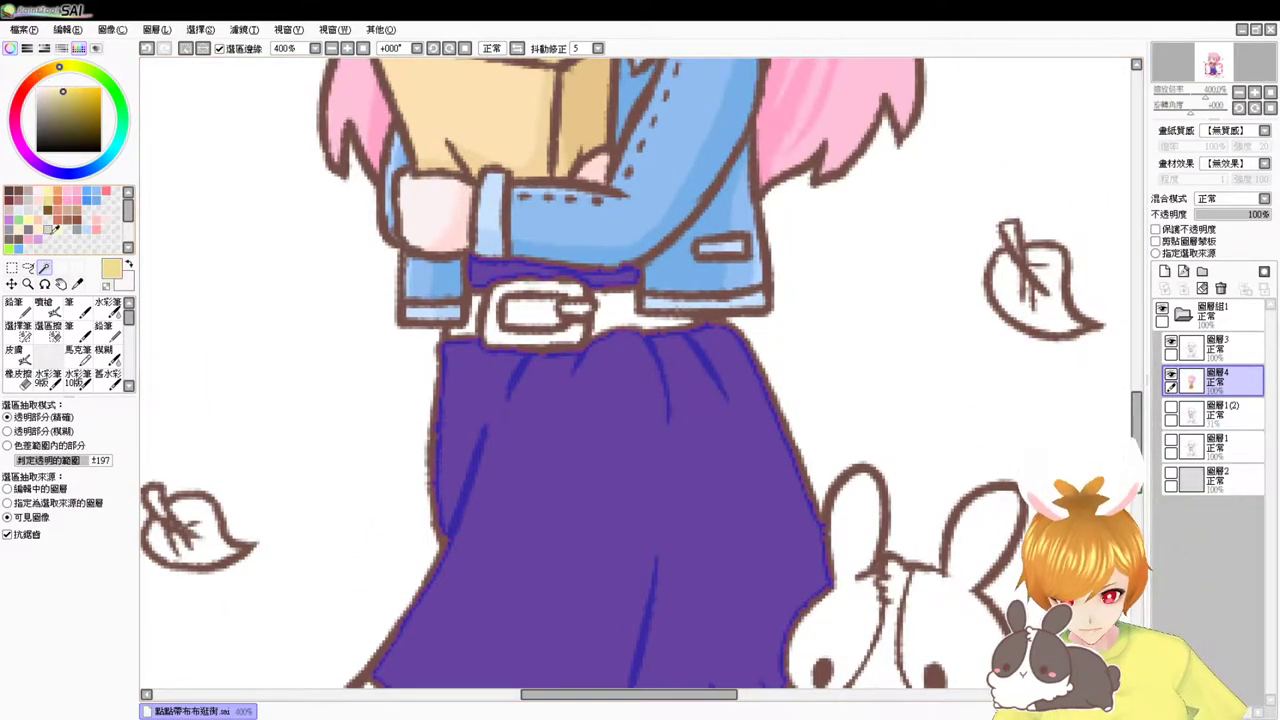
{"action": "left_click", "coordinate": [44, 305]}
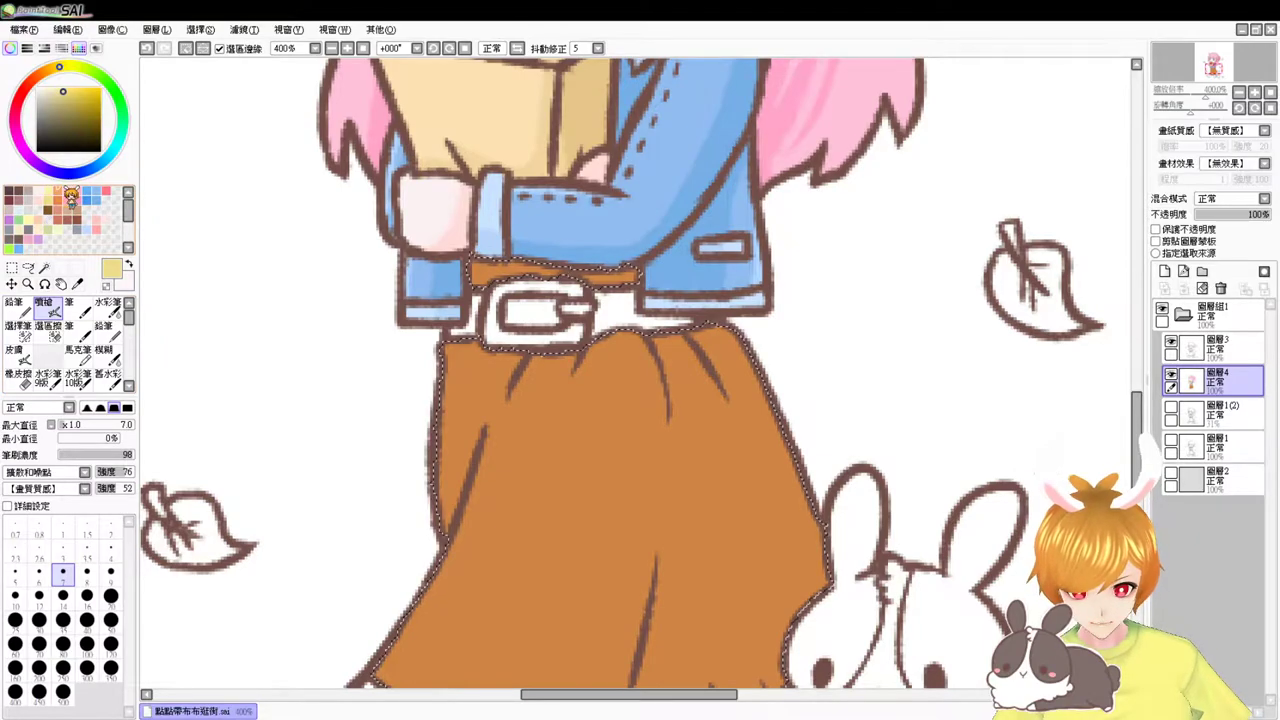
{"action": "left_click", "coordinate": [343, 48]}
{"action": "left_click", "coordinate": [343, 48]}
{"action": "left_click", "coordinate": [343, 48]}
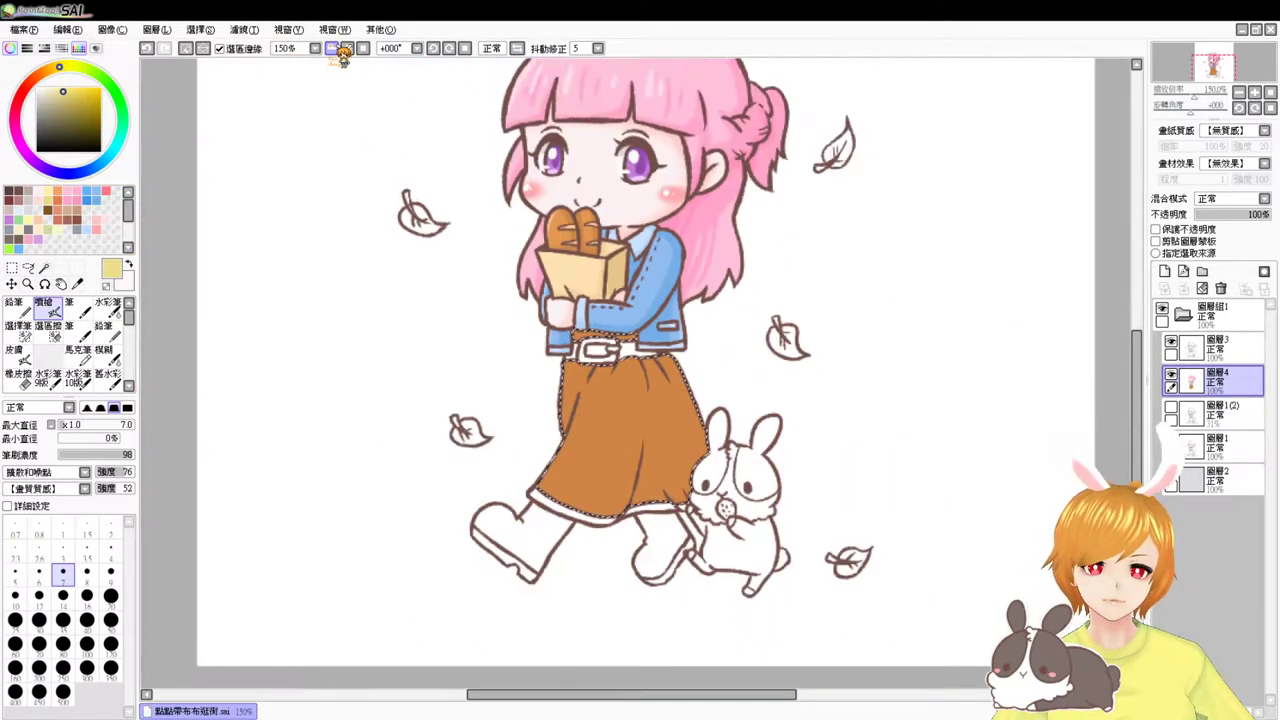
{"action": "left_click", "coordinate": [331, 48]}
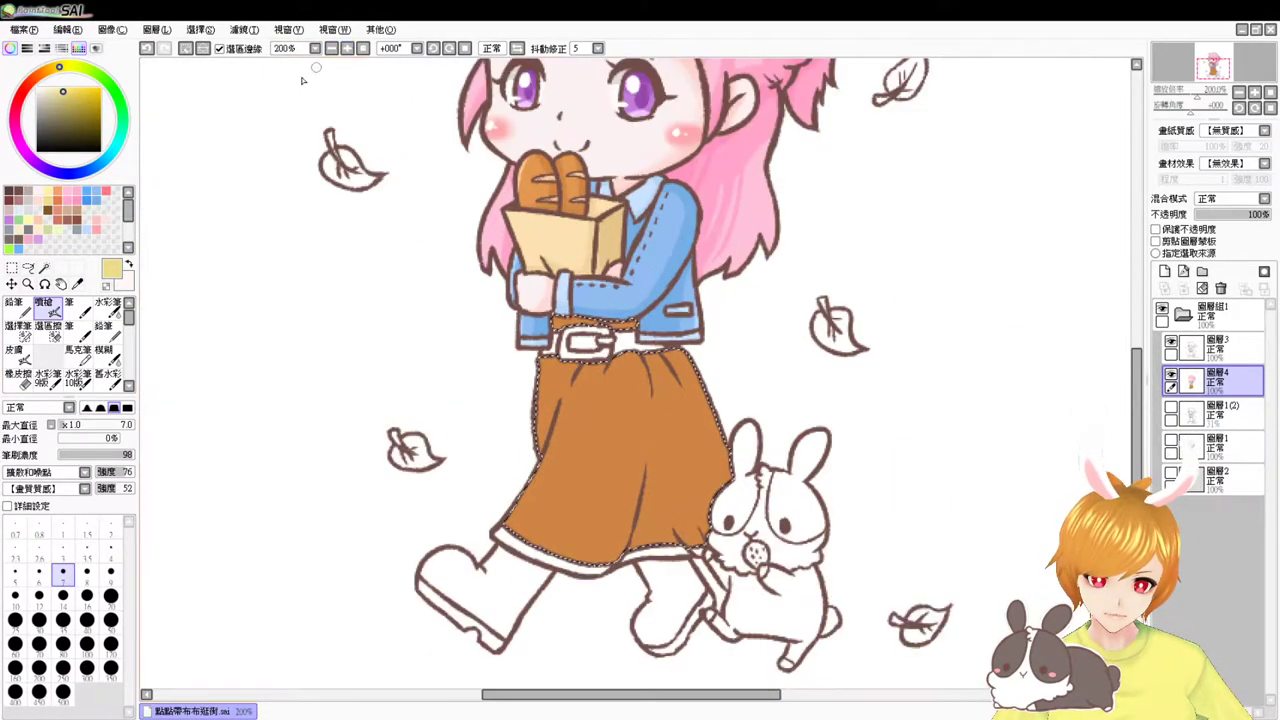
{"action": "left_click", "coordinate": [52, 189]}
{"action": "key", "text": "ctrl+f"}
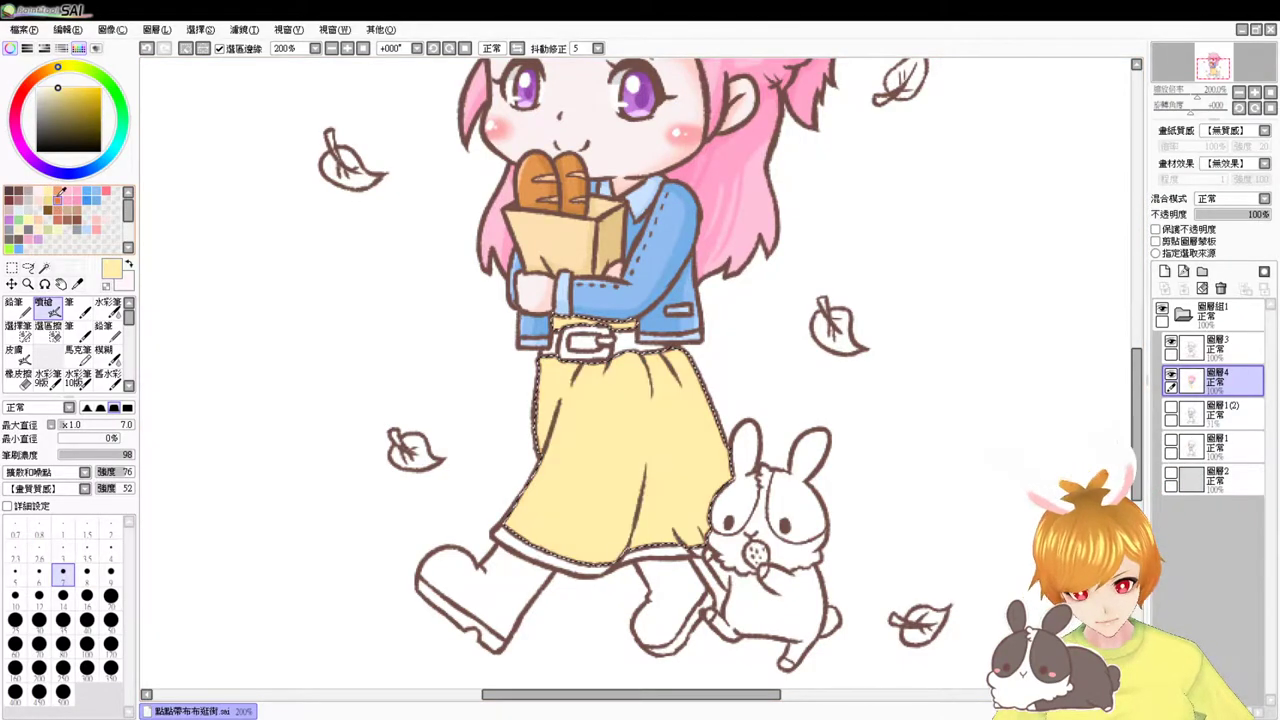
- Choose a slightly darker yellow as the airbrush colour for shading the skirt
{"action": "left_click_drag", "start_coordinate": [591, 264], "coordinate": [504, 329]}
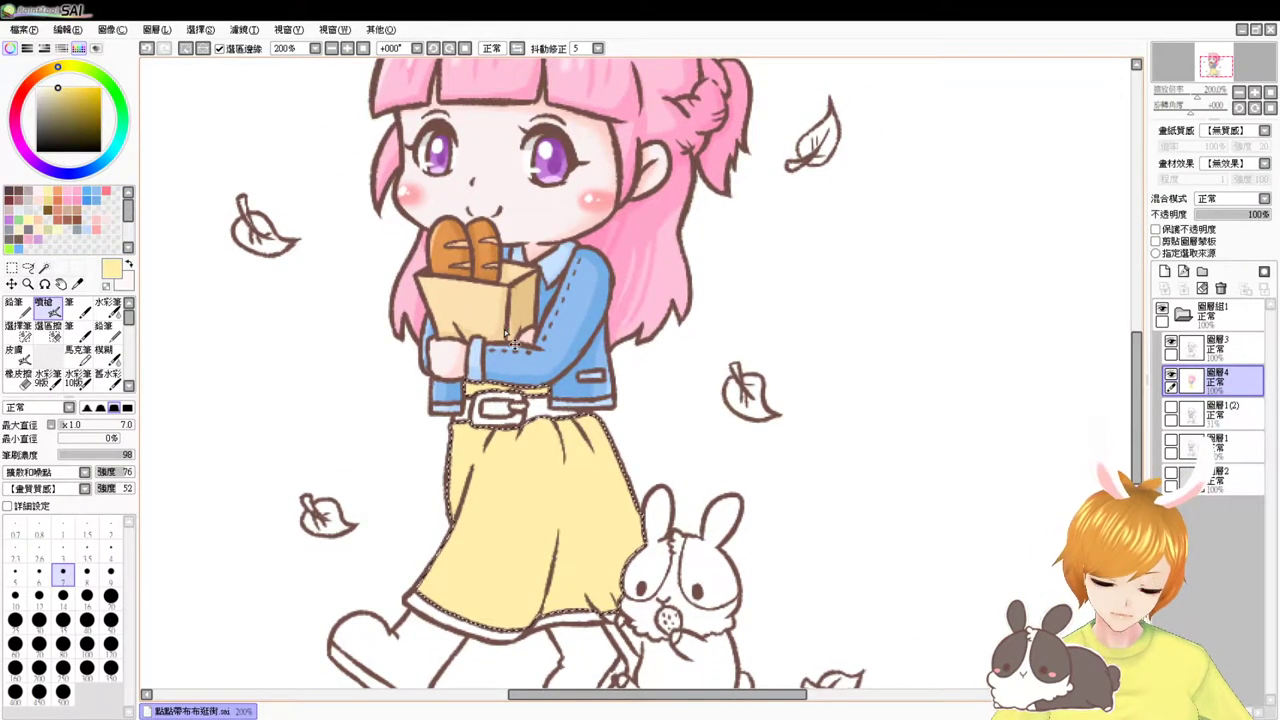
{"action": "scroll", "coordinate": [504, 329], "scroll_direction": "up", "scroll_amount": 1}
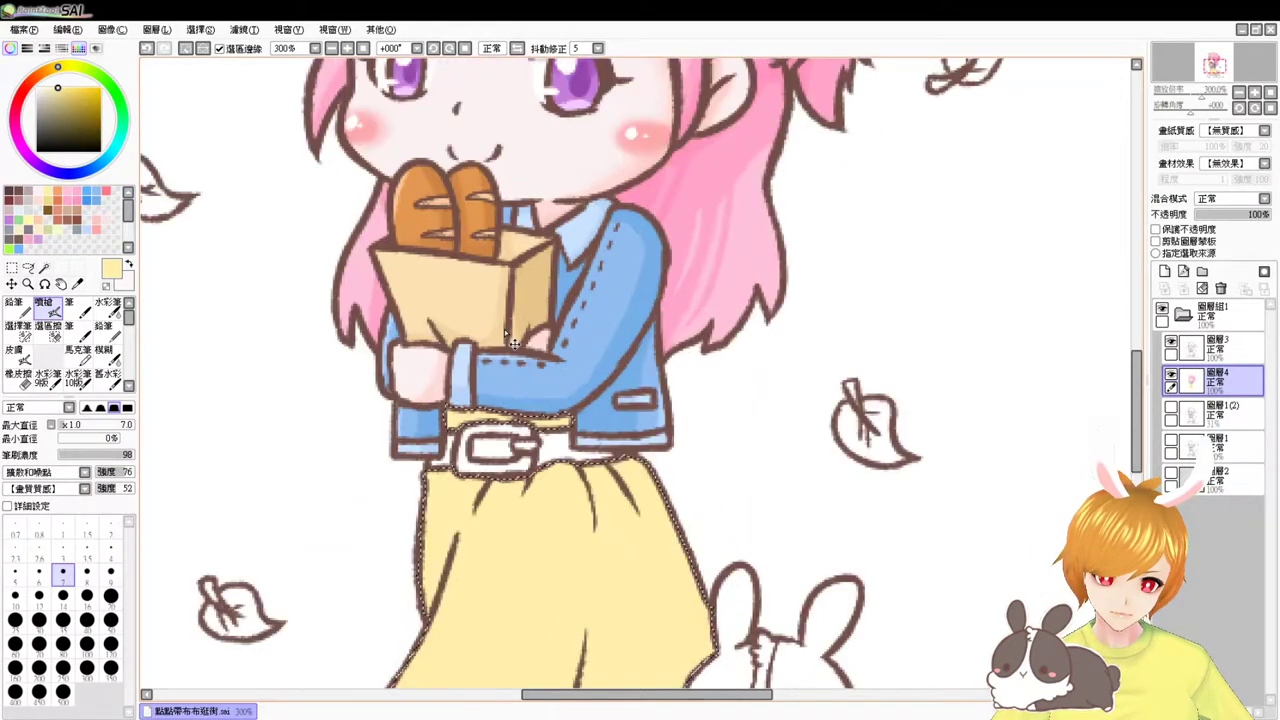
{"action": "left_click", "coordinate": [54, 199]}
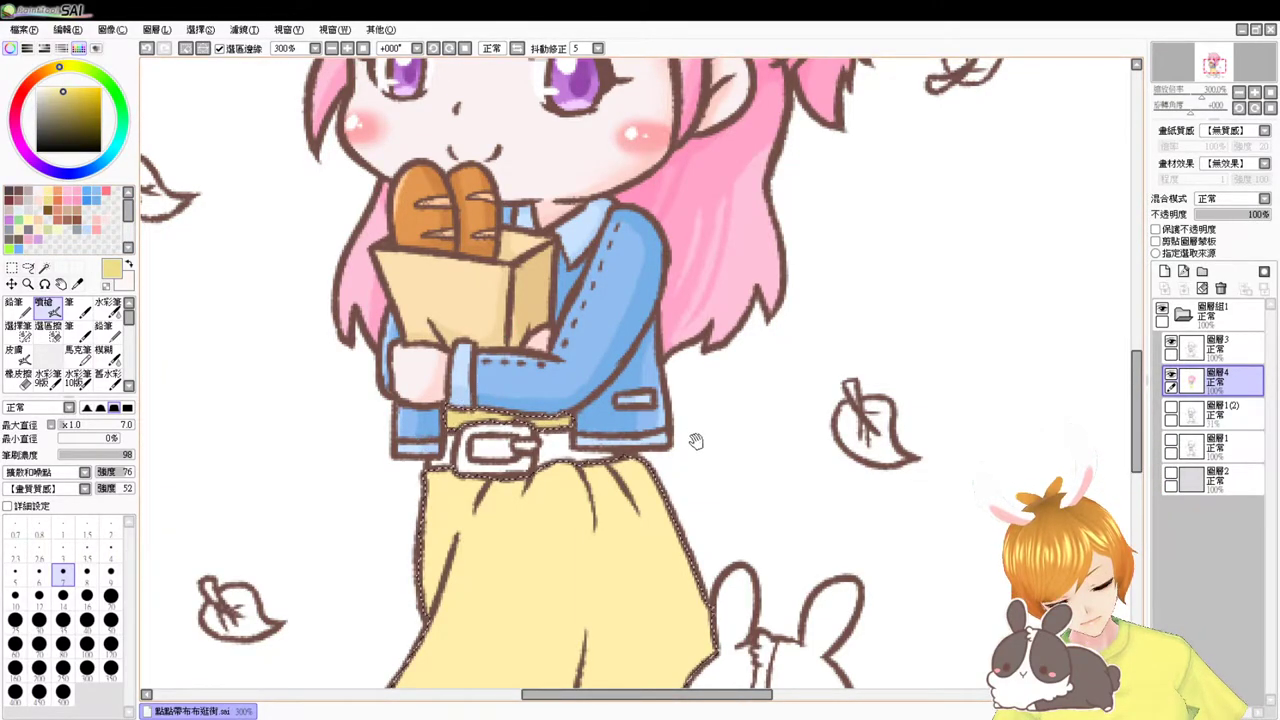
{"action": "left_click_drag", "start_coordinate": [691, 437], "coordinate": [677, 346]}
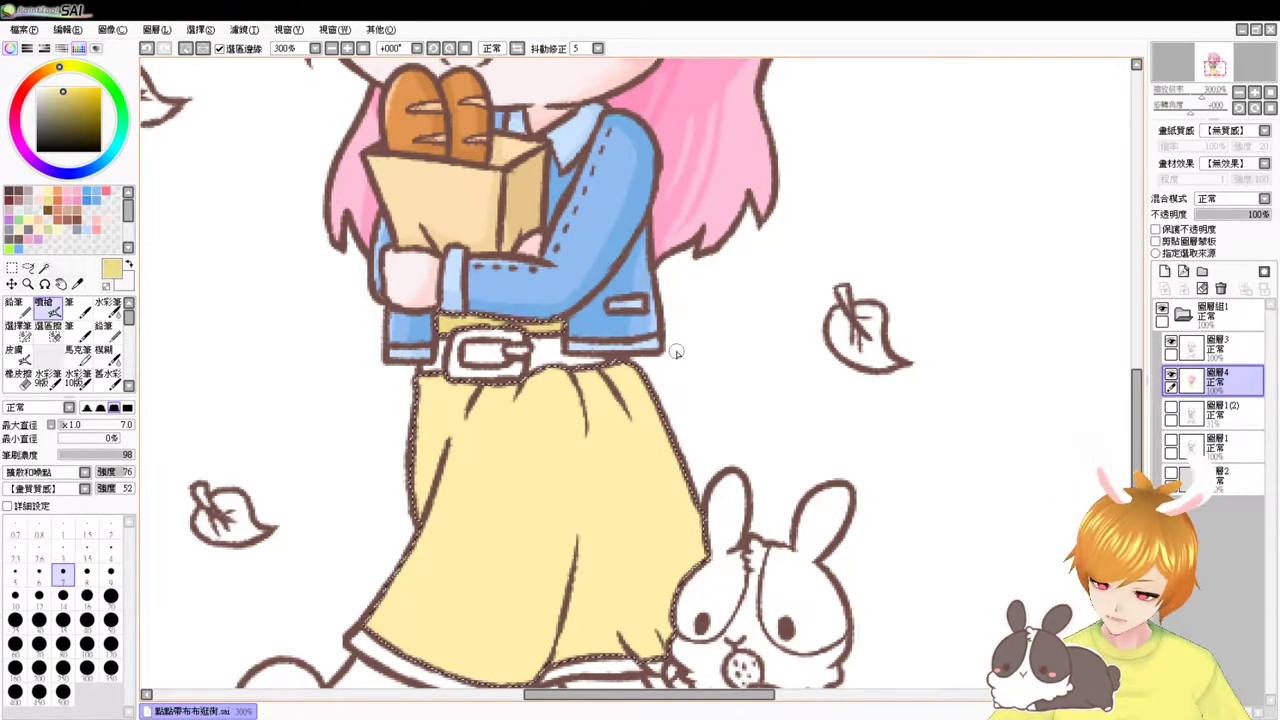
{"action": "scroll", "coordinate": [676, 352], "scroll_direction": "down", "scroll_amount": 2}
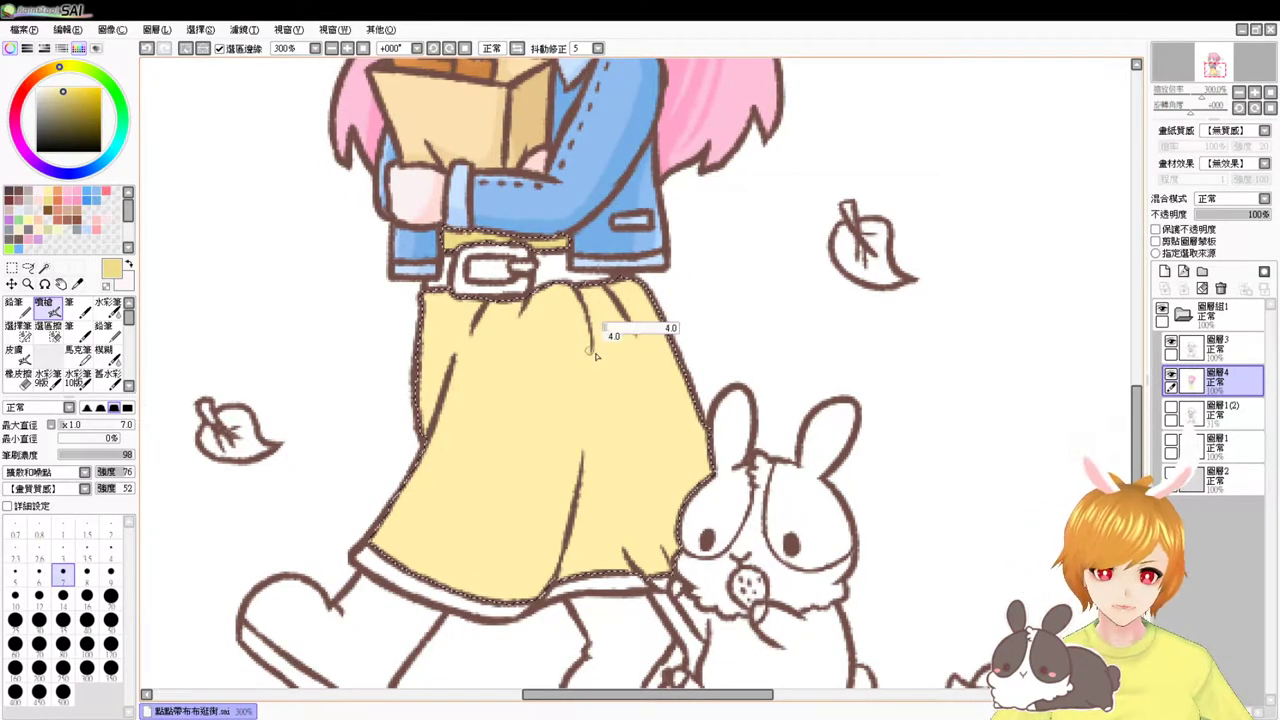
{"action": "key", "text": "bracketright"}
{"action": "key", "text": "bracketright"}
{"action": "left_click_drag", "start_coordinate": [572, 294], "coordinate": [550, 564]}
{"action": "key", "text": "ctrl+z"}
{"action": "left_click_drag", "start_coordinate": [568, 289], "coordinate": [495, 641]}
{"action": "key", "text": "ctrl+z"}
{"action": "key", "text": "bracketleft"}
{"action": "key", "text": "bracketleft"}
- Airbrush darker yellow shadows along both sides of the skirt's central fold, from the waist to the hem
{"action": "left_click_drag", "start_coordinate": [578, 290], "coordinate": [562, 576]}
{"action": "mouse_move", "coordinate": [582, 284]}
{"action": "left_mouse_down"}
{"action": "mouse_move", "coordinate": [598, 357]}
{"action": "mouse_move", "coordinate": [550, 586]}
{"action": "left_mouse_up"}
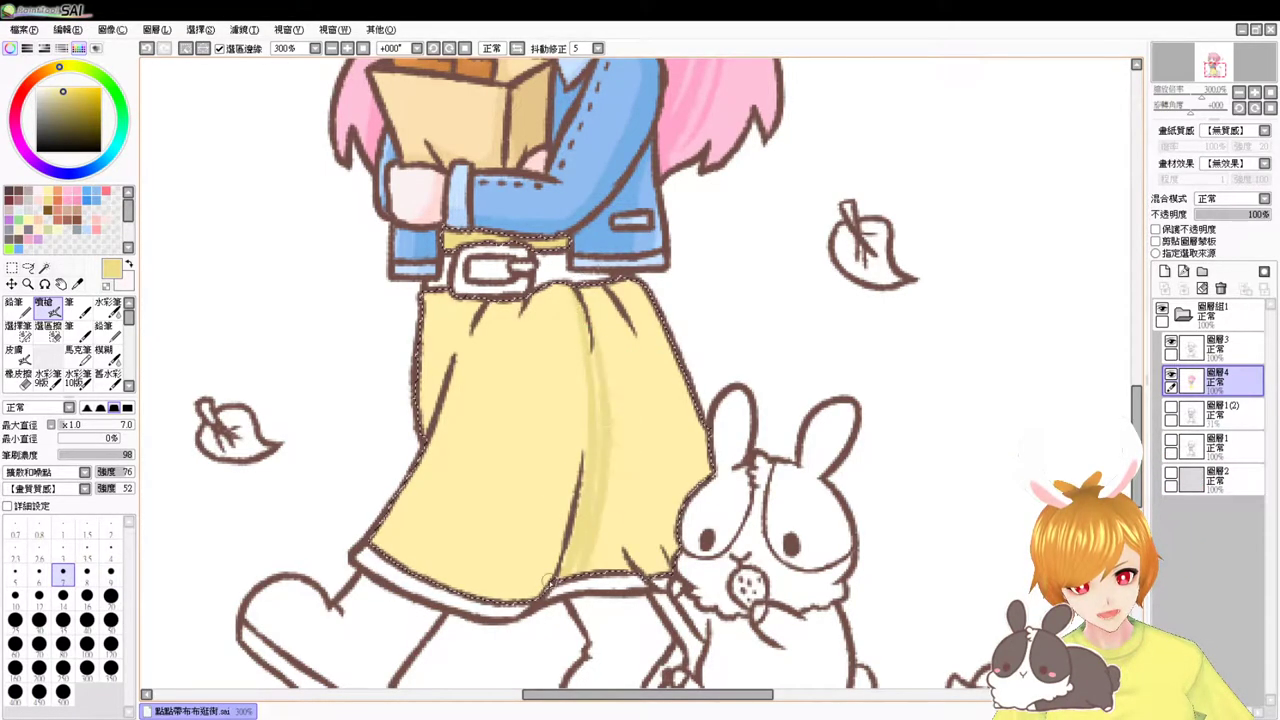
{"action": "mouse_move", "coordinate": [583, 306]}
{"action": "left_mouse_down"}
{"action": "mouse_move", "coordinate": [596, 404]}
{"action": "mouse_move", "coordinate": [587, 549]}
{"action": "left_mouse_up"}
{"action": "mouse_move", "coordinate": [586, 368]}
{"action": "left_mouse_down"}
{"action": "mouse_move", "coordinate": [583, 488]}
{"action": "mouse_move", "coordinate": [545, 568]}
{"action": "left_mouse_up"}
{"action": "left_click_drag", "start_coordinate": [580, 462], "coordinate": [515, 576]}
{"action": "key", "text": "ctrl+z"}
{"action": "left_click_drag", "start_coordinate": [584, 436], "coordinate": [530, 578]}
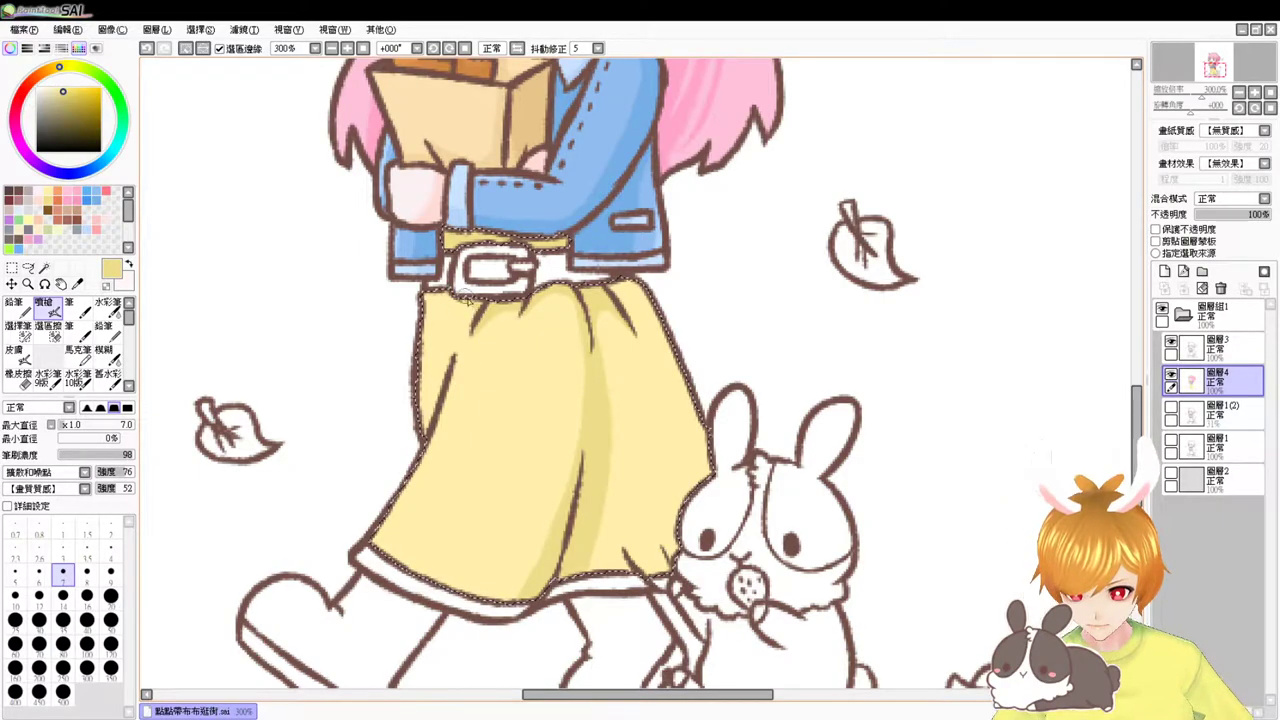
{"action": "mouse_move", "coordinate": [514, 592]}
{"action": "left_mouse_down"}
{"action": "mouse_move", "coordinate": [540, 563]}
{"action": "mouse_move", "coordinate": [558, 565]}
{"action": "left_mouse_up"}
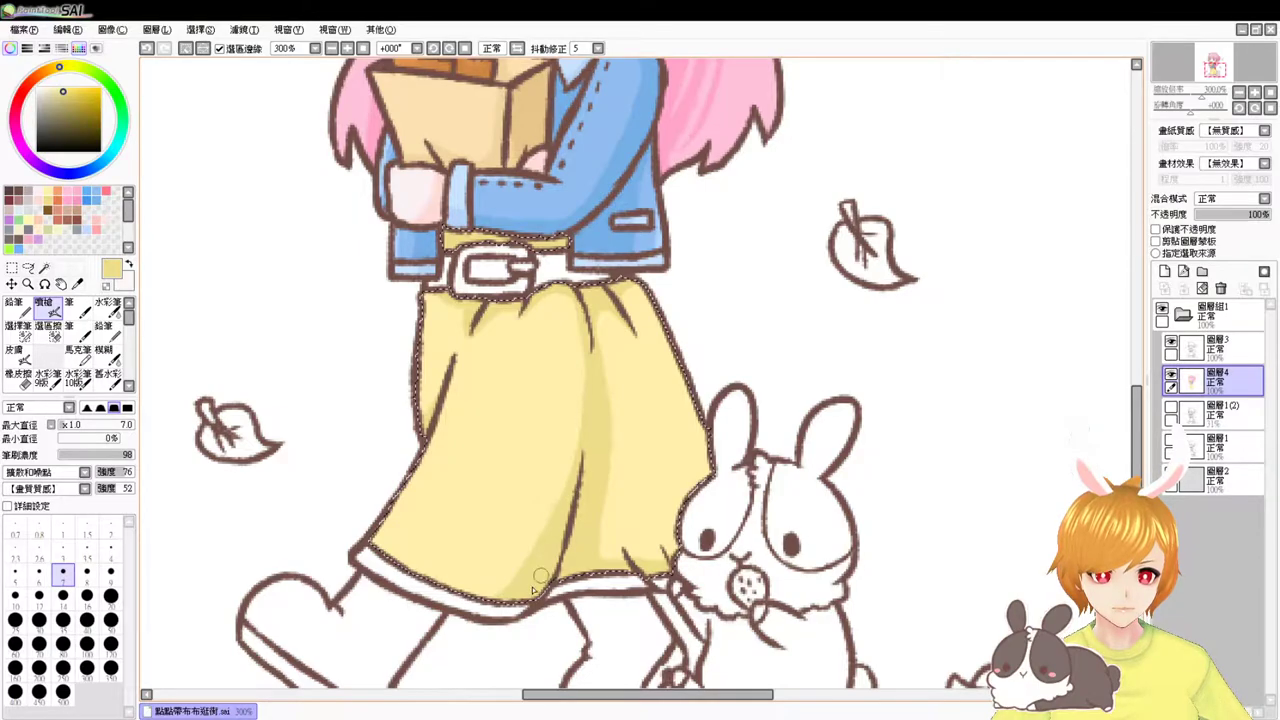
- Soften the fold shadow with the watercolour brush and airbrush broader shading at size 13 along the skirt's side nearest the rabbit
{"action": "left_click", "coordinate": [125, 312]}
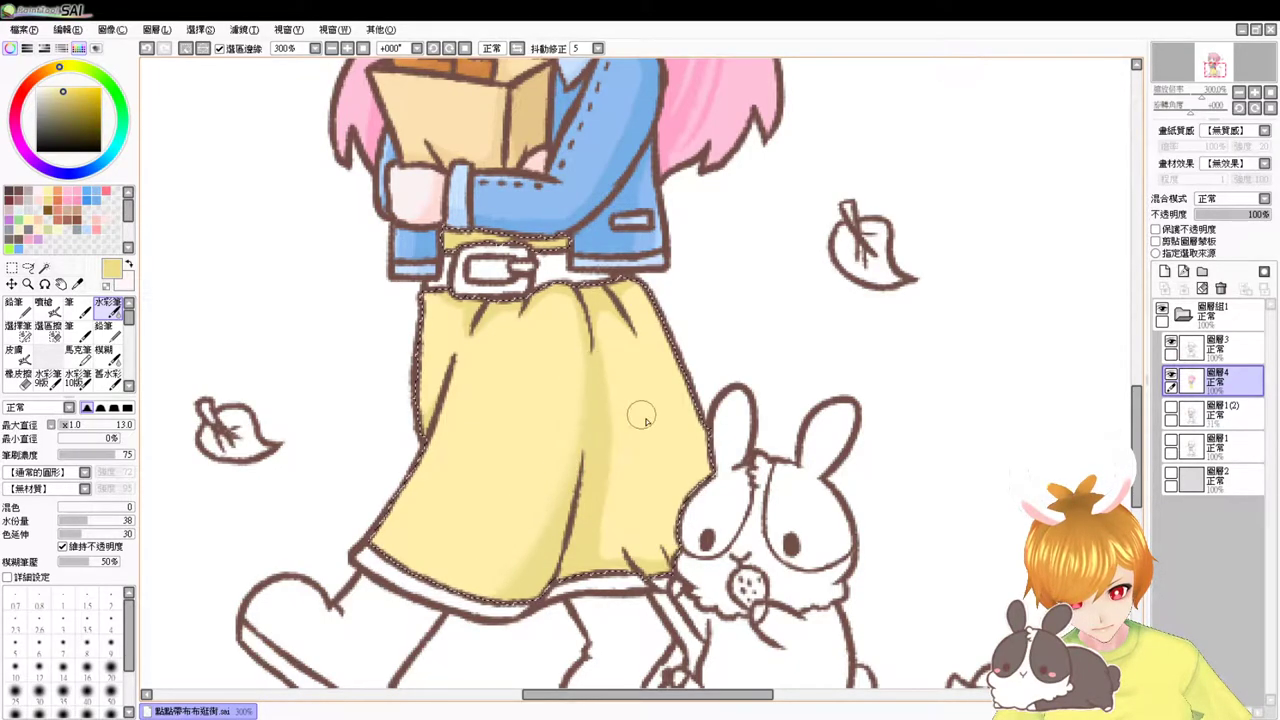
{"action": "left_click", "coordinate": [43, 306]}
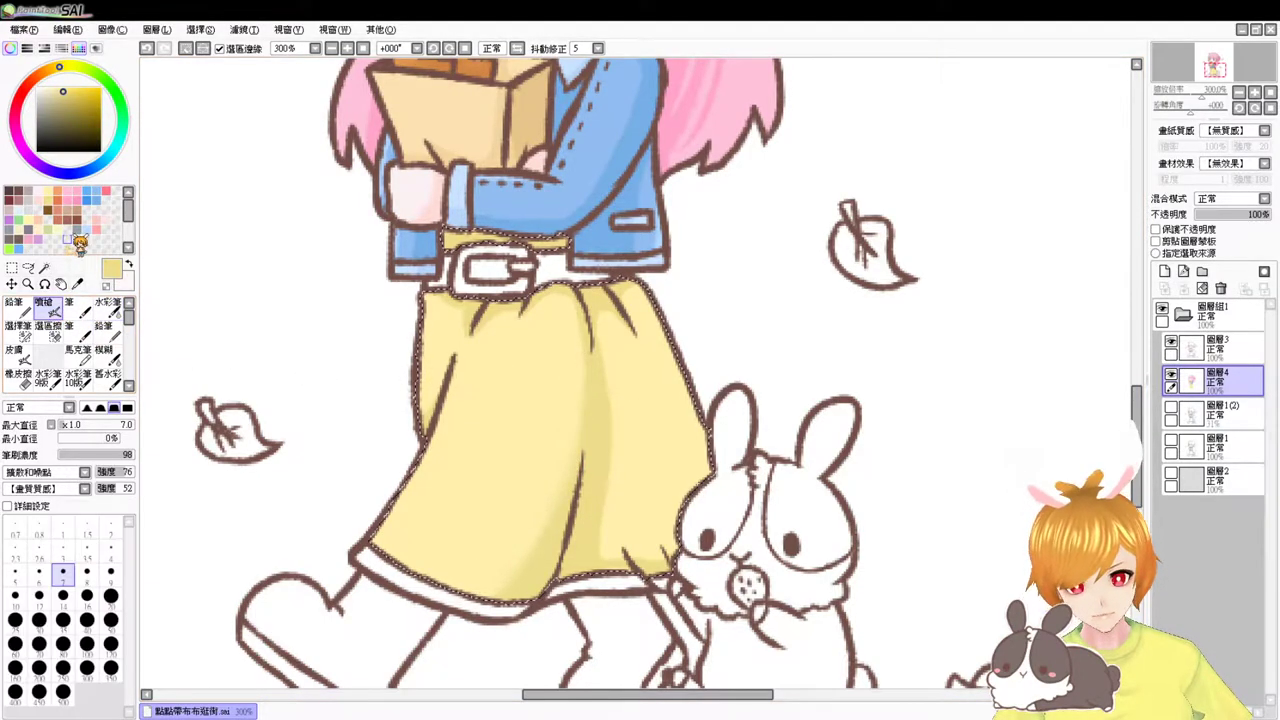
{"action": "key", "text": "ctrl+z"}
{"action": "left_click_drag", "start_coordinate": [634, 346], "coordinate": [662, 403]}
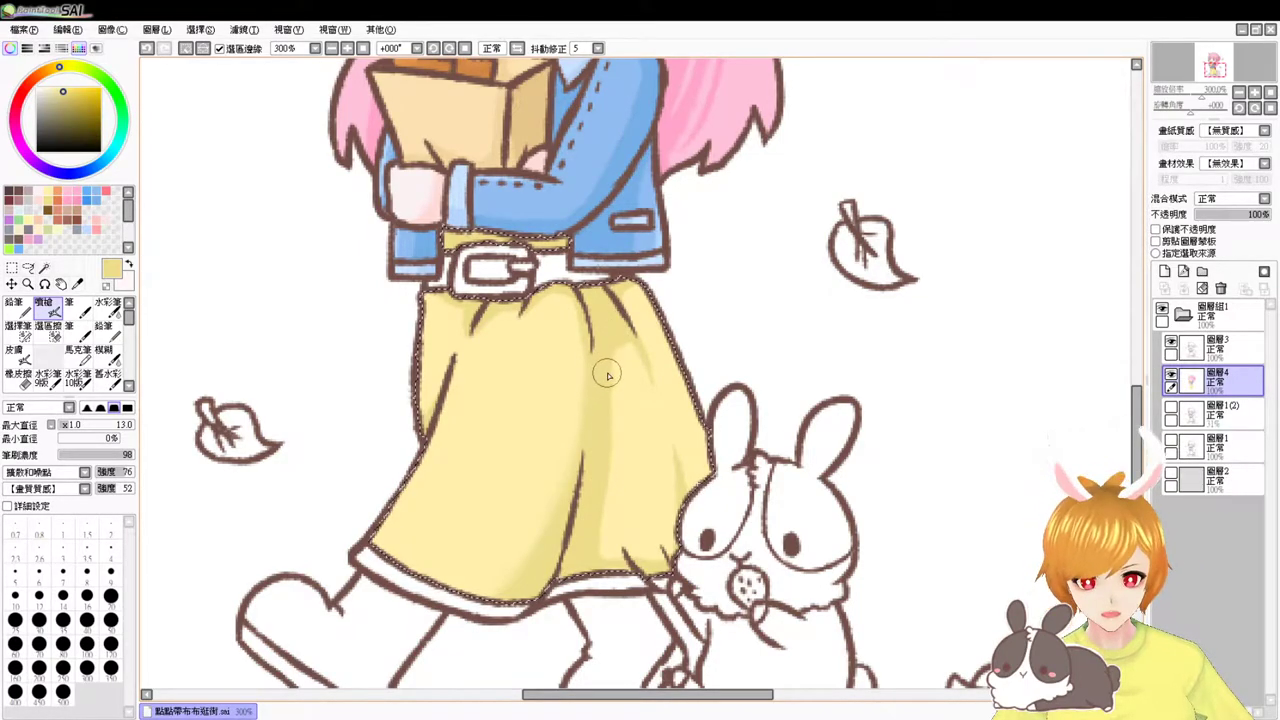
- Refine the skirt's fold shading with the airbrush, alternating between the pale base yellow and darker yellows
{"action": "left_click", "coordinate": [628, 370], "text": "alt"}
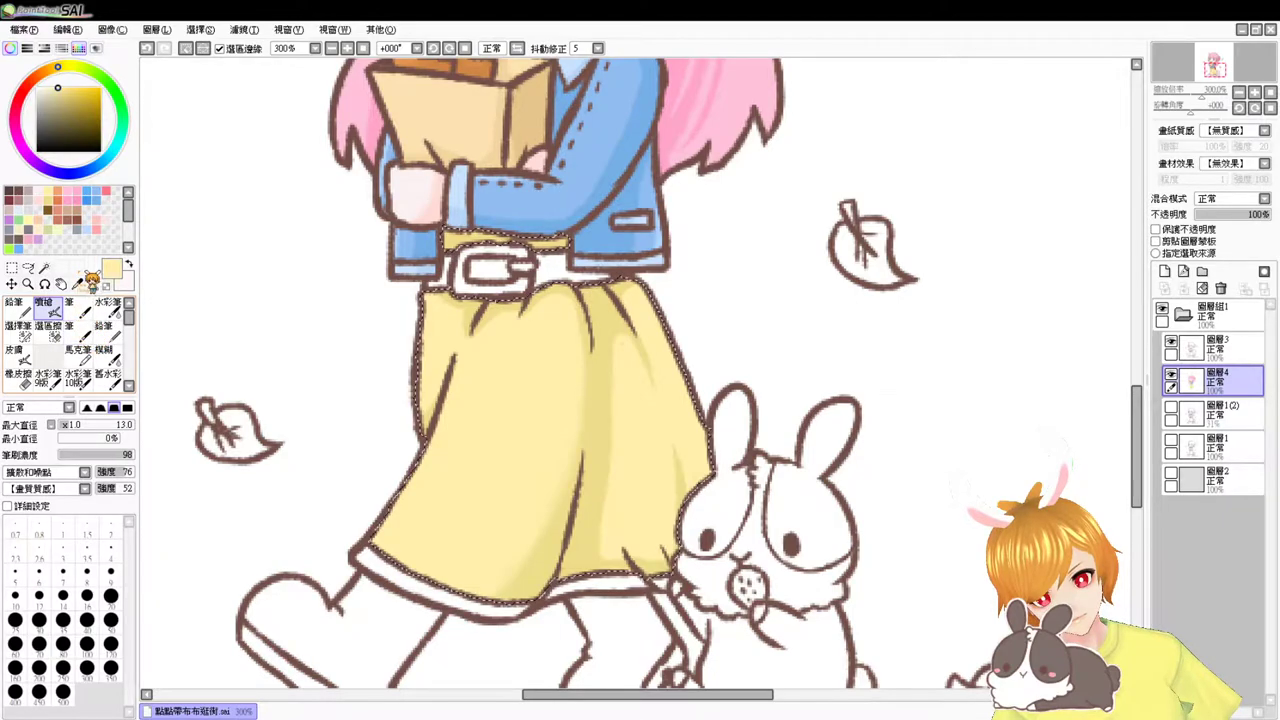
{"action": "right_click", "coordinate": [573, 345]}
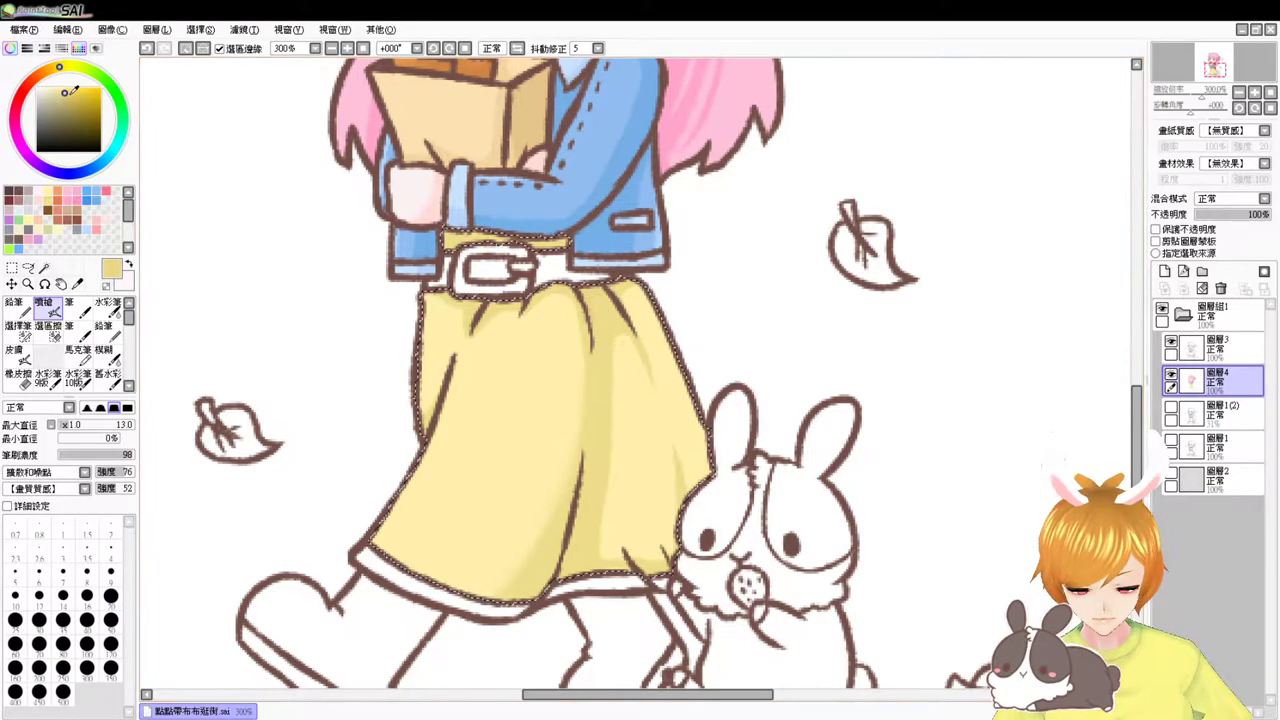
{"action": "left_click", "coordinate": [66, 94]}
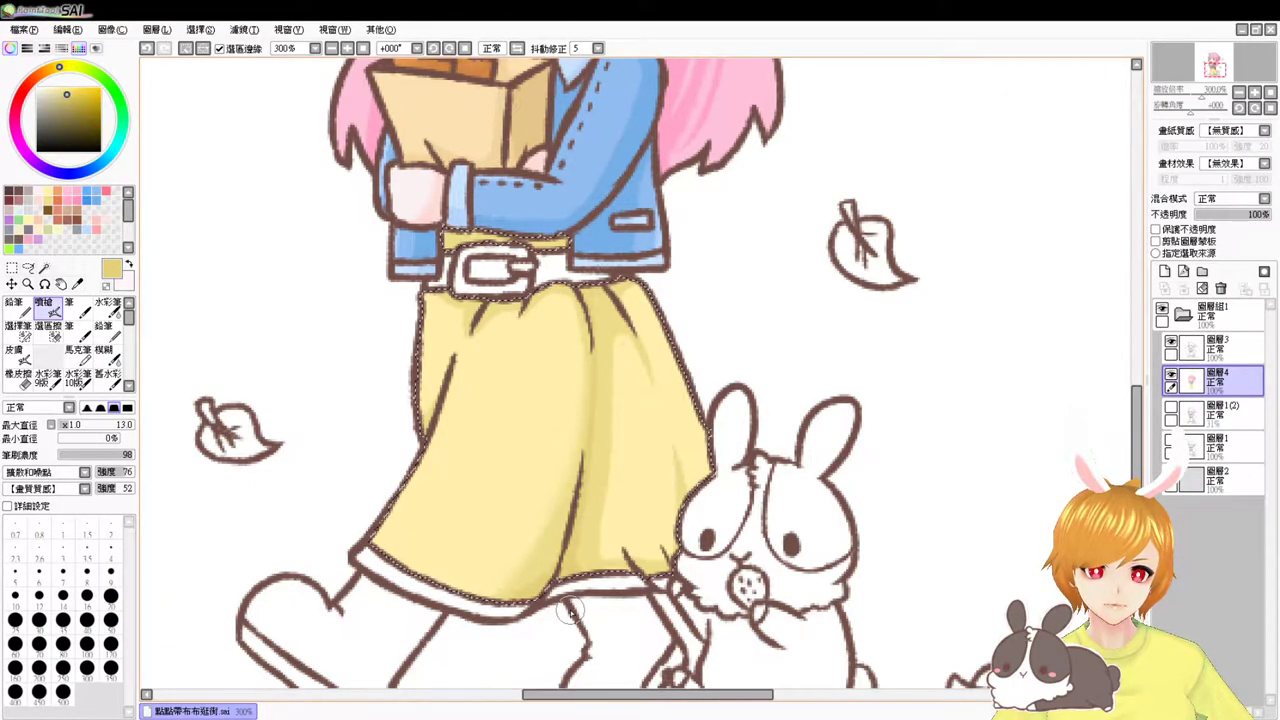
{"action": "right_click", "coordinate": [623, 322]}
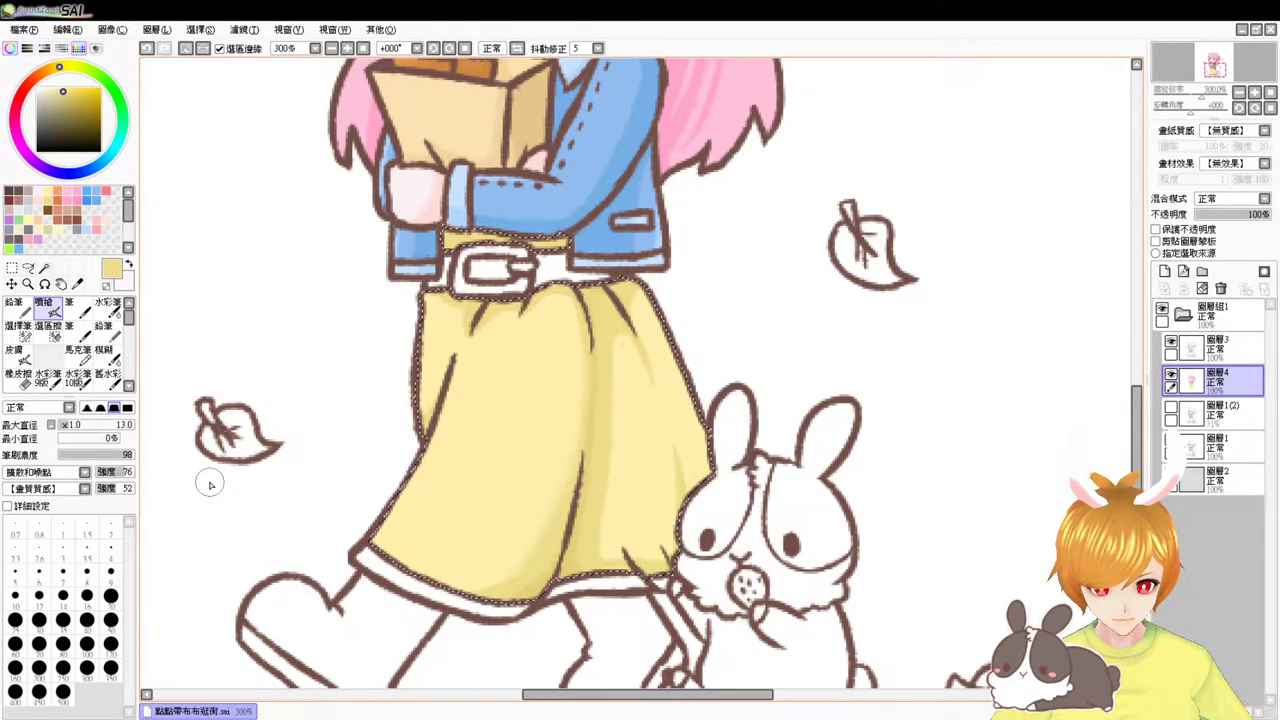
{"action": "left_click", "coordinate": [55, 188]}
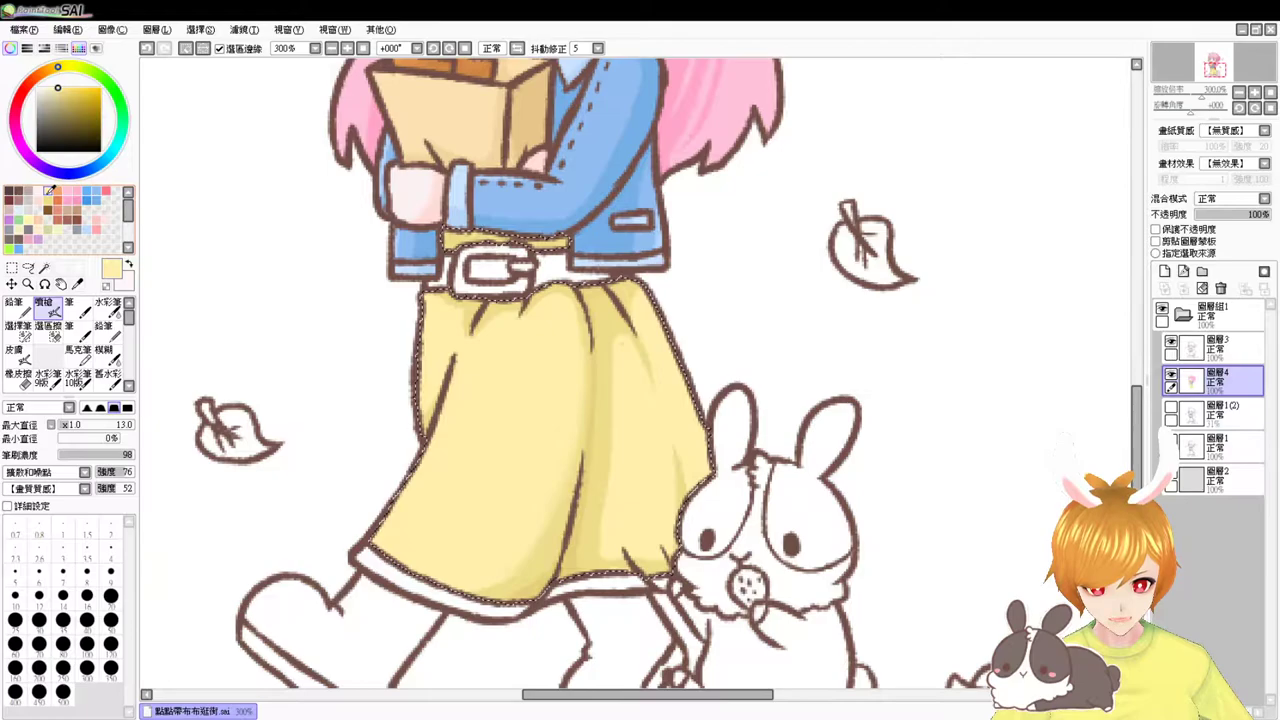
- Blend the shading on the skirt's side and hem near the rabbit with the watercolour brush at size 17
{"action": "left_click", "coordinate": [108, 308]}
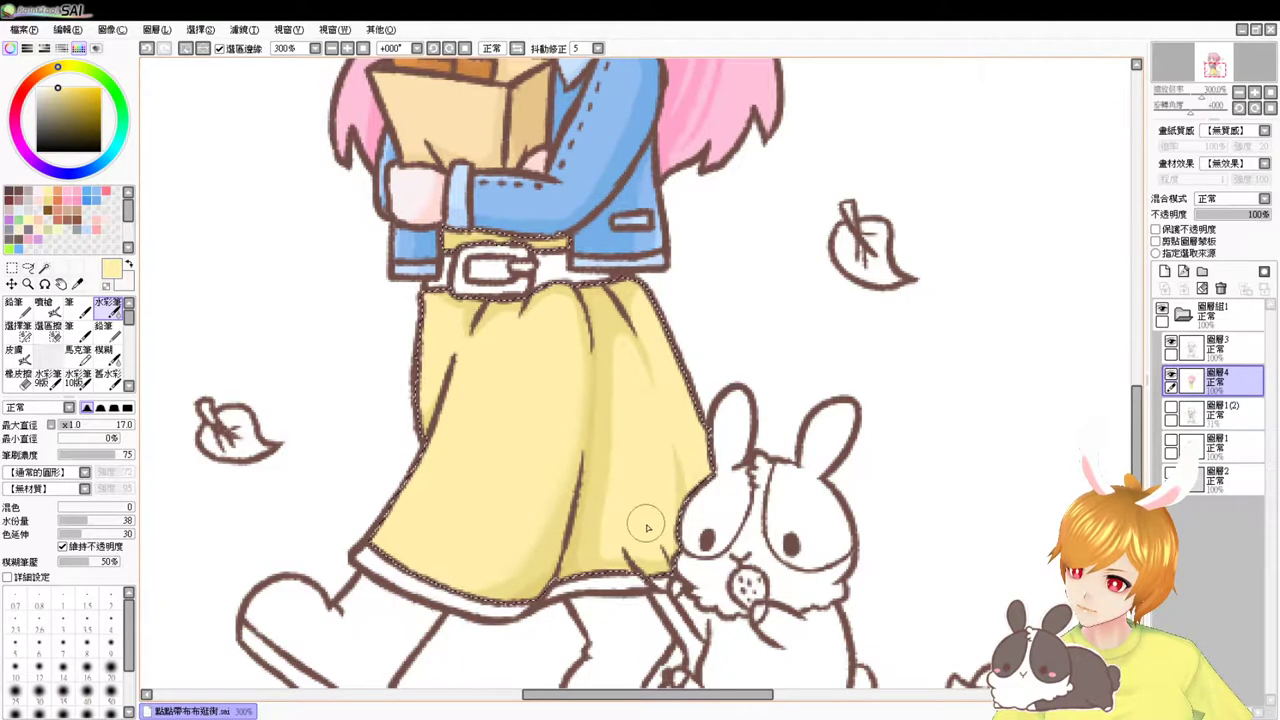
{"action": "left_click_drag", "start_coordinate": [668, 547], "coordinate": [660, 537]}
{"action": "left_click_drag", "start_coordinate": [657, 437], "coordinate": [697, 563]}
{"action": "left_click_drag", "start_coordinate": [698, 383], "coordinate": [742, 544]}
- Try shifting the selected yellow skirt to other hues, such as orange, with the hue and saturation filter
{"action": "scroll", "coordinate": [546, 410], "scroll_direction": "down", "scroll_amount": 5}
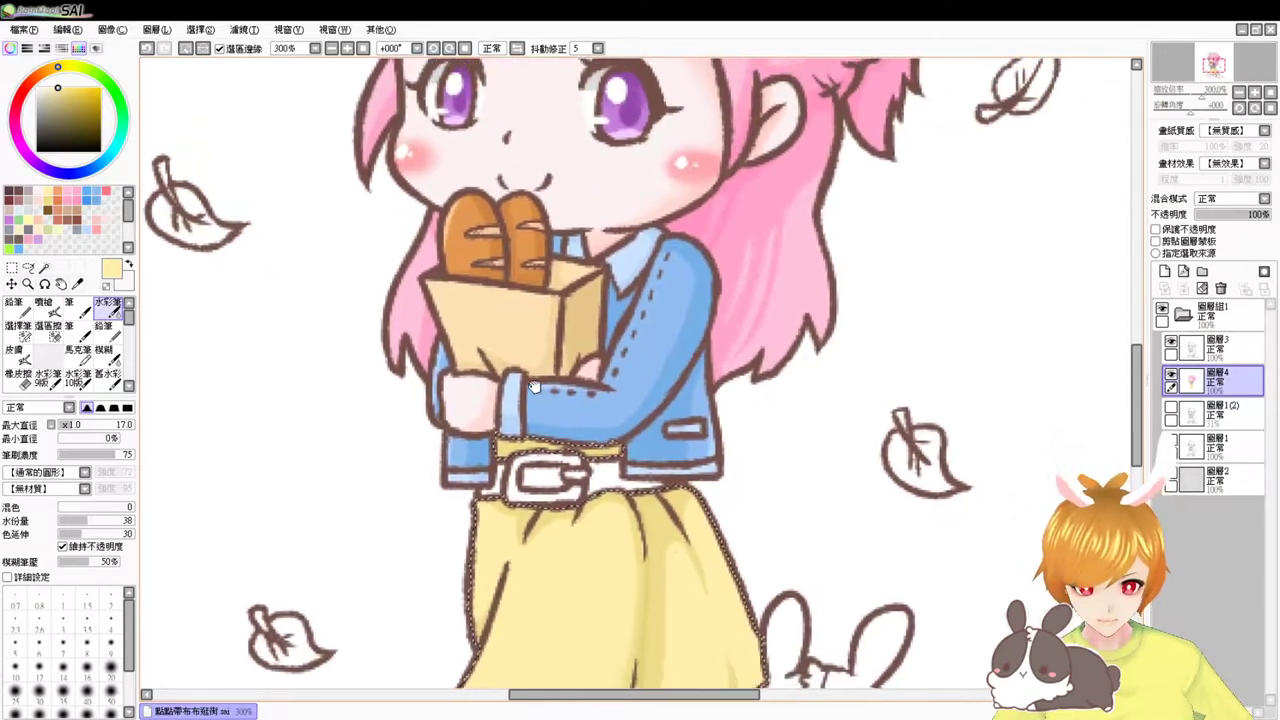
{"action": "left_click", "coordinate": [316, 48]}
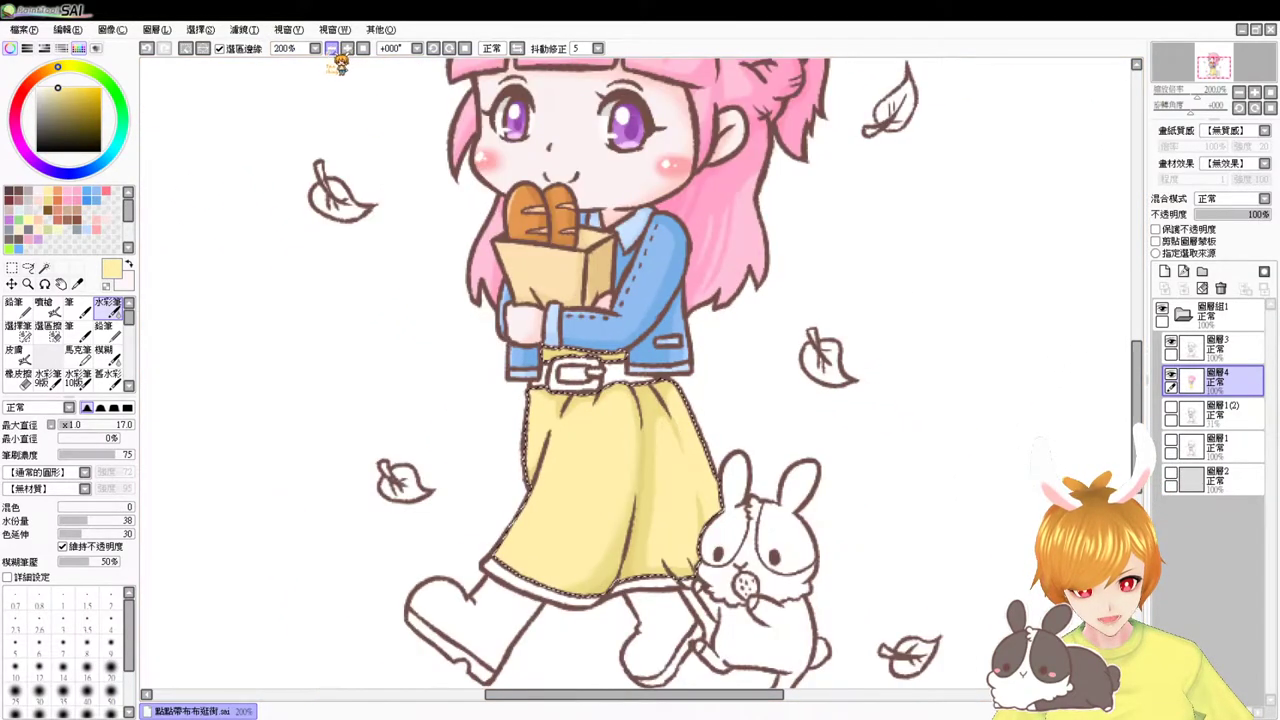
{"action": "left_click", "coordinate": [243, 30]}
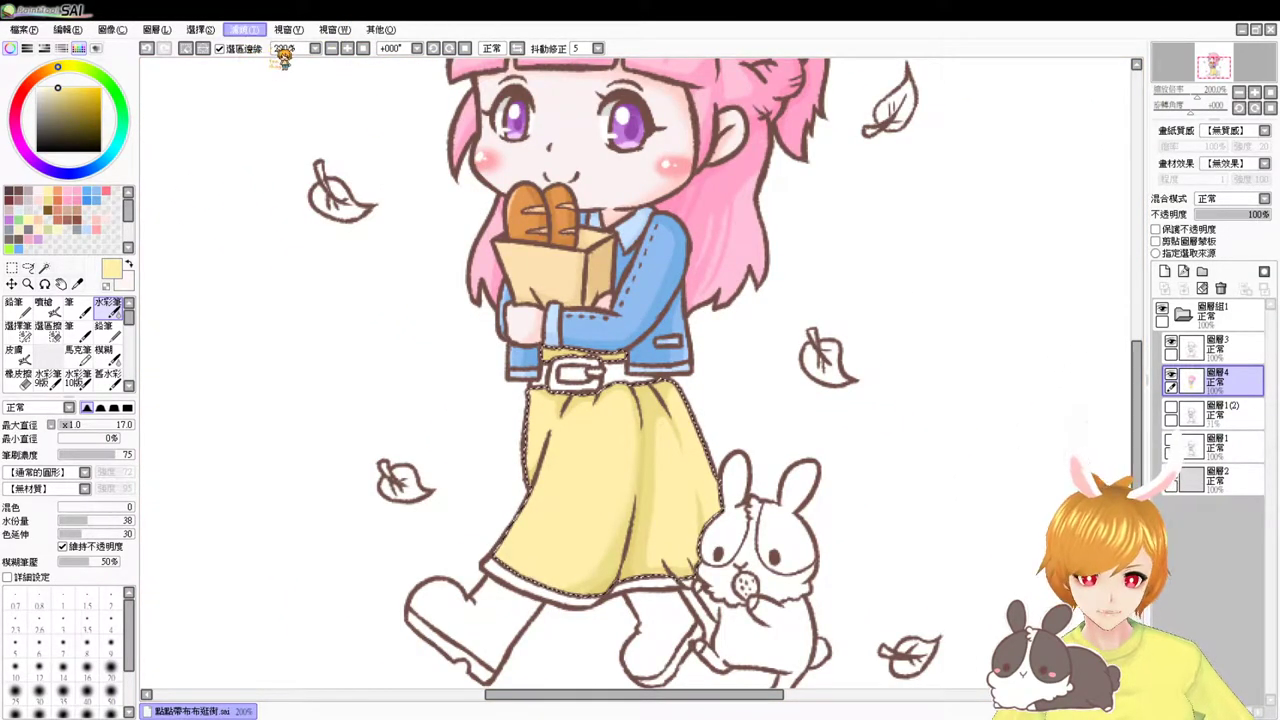
{"action": "left_click", "coordinate": [272, 49]}
{"action": "mouse_move", "coordinate": [982, 236]}
{"action": "left_mouse_down"}
{"action": "mouse_move", "coordinate": [948, 236]}
{"action": "mouse_move", "coordinate": [971, 246]}
{"action": "left_mouse_up"}
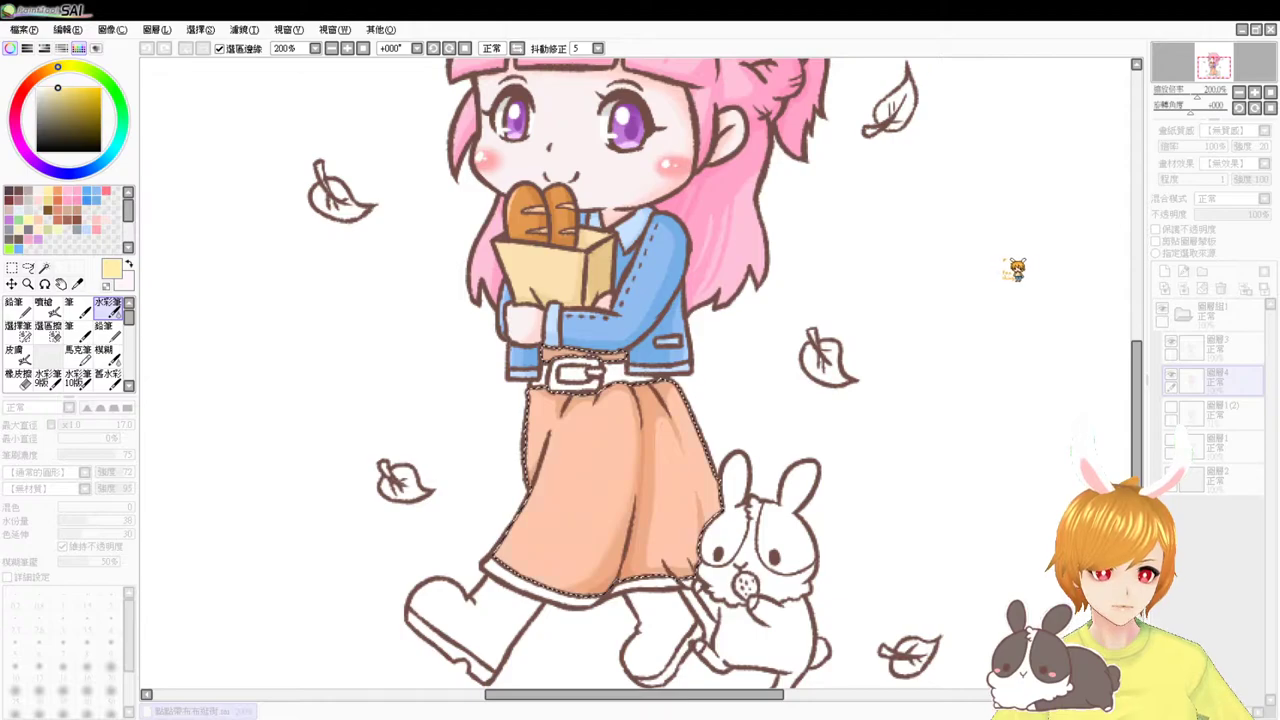
{"action": "left_click_drag", "start_coordinate": [976, 282], "coordinate": [1044, 268]}
{"action": "mouse_move", "coordinate": [923, 337]}
{"action": "left_mouse_down"}
{"action": "mouse_move", "coordinate": [866, 409]}
{"action": "mouse_move", "coordinate": [870, 428]}
{"action": "mouse_move", "coordinate": [877, 406]}
{"action": "left_mouse_up"}
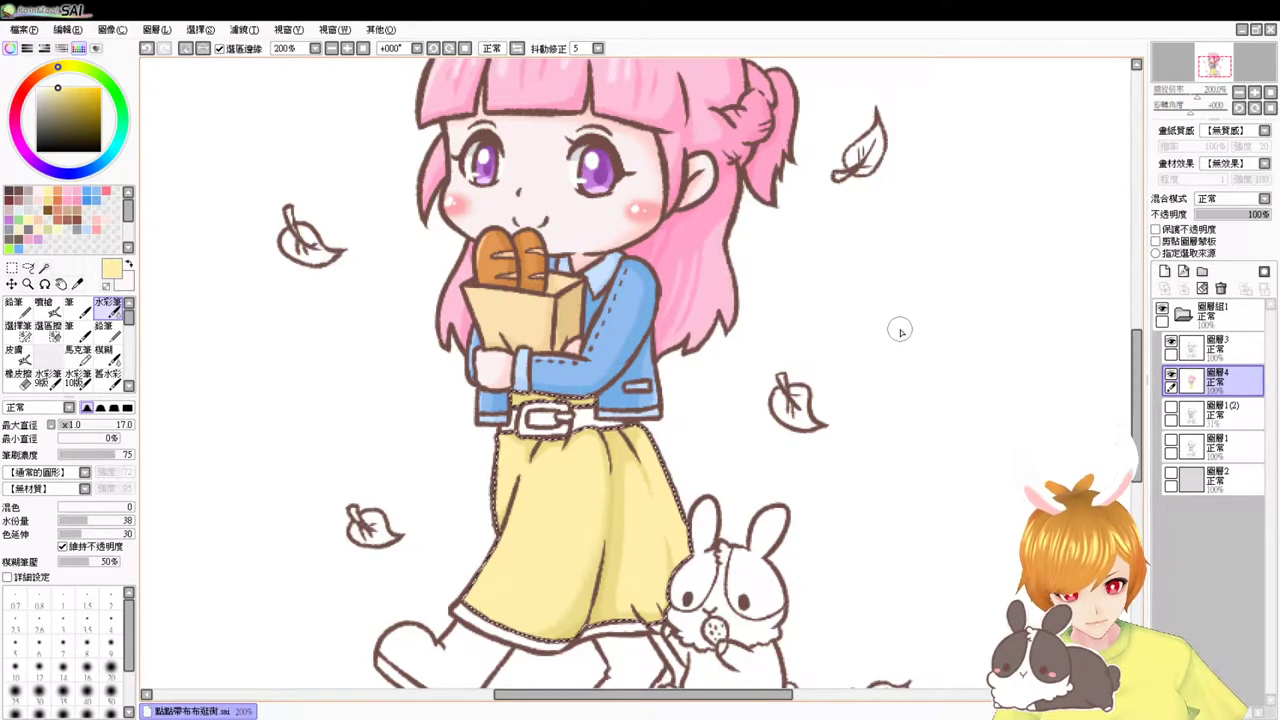
- Clear the skirt selection, select the hem band's sections with the Magic Wand and fill them with pale yellow
{"action": "left_click_drag", "start_coordinate": [881, 372], "coordinate": [886, 243]}
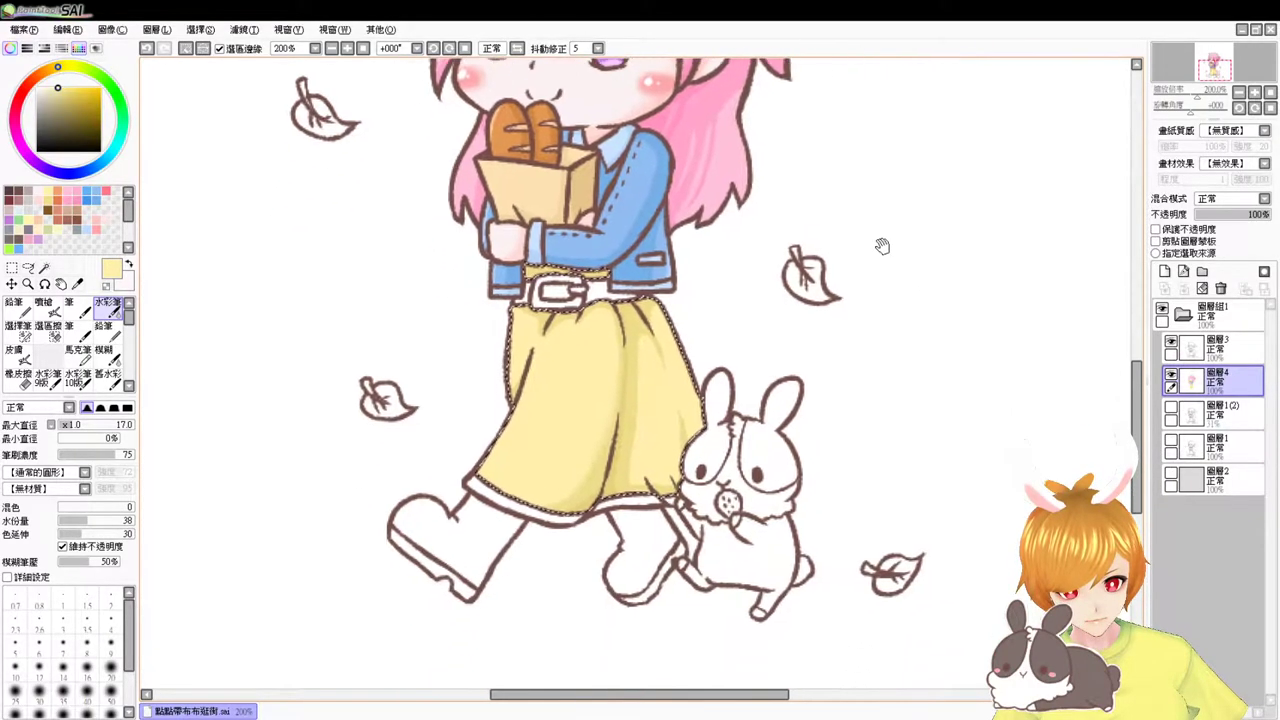
{"action": "scroll", "coordinate": [884, 248], "scroll_direction": "up", "scroll_amount": 1}
{"action": "left_click_drag", "start_coordinate": [714, 460], "coordinate": [820, 291]}
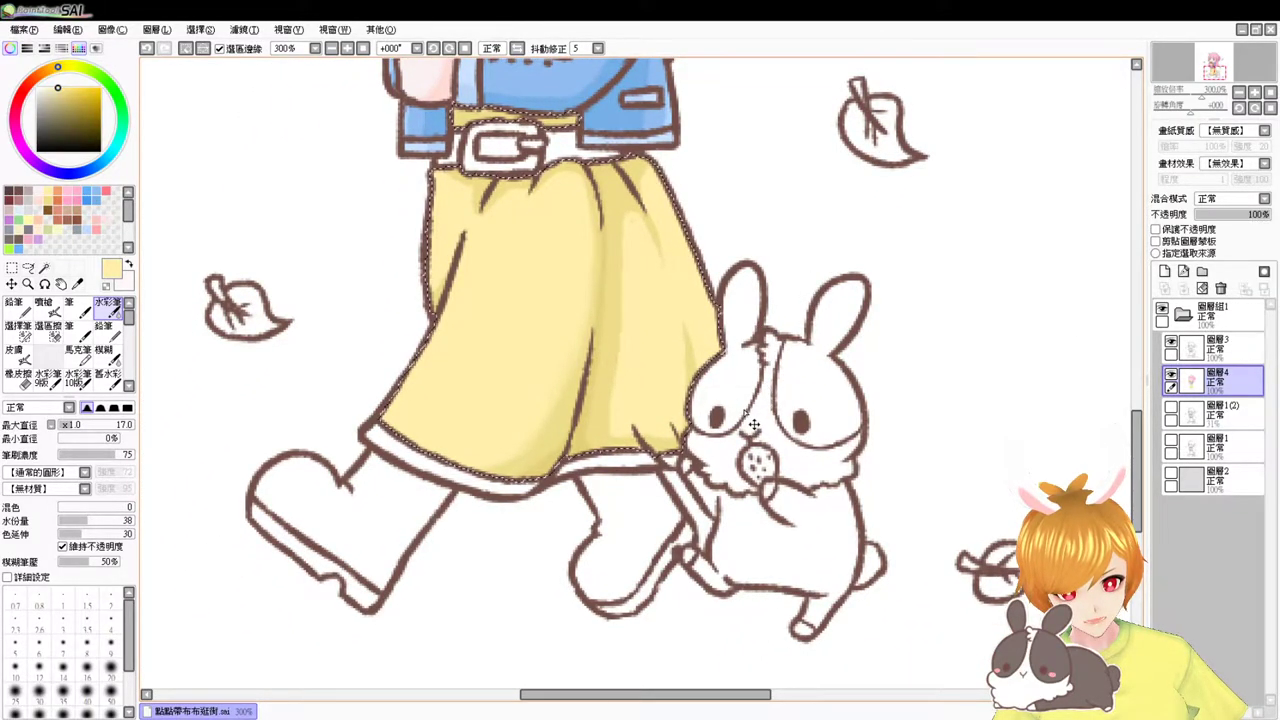
{"action": "key", "text": "ctrl+d"}
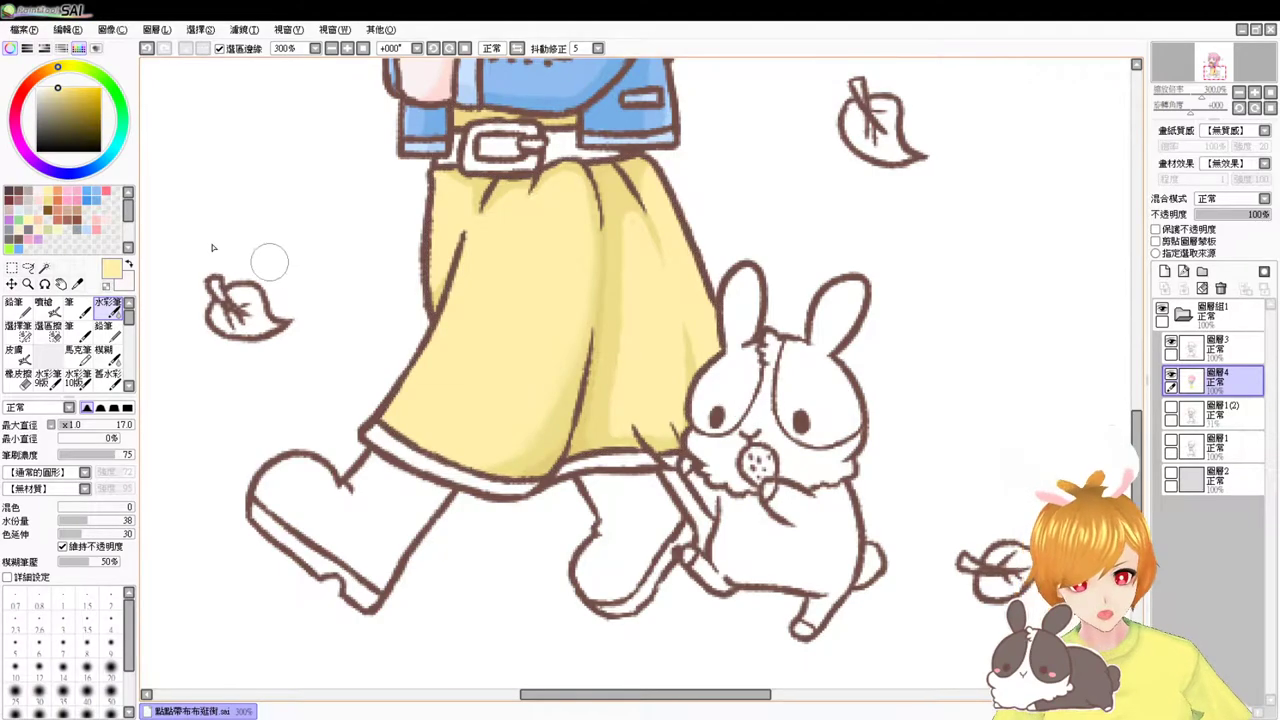
{"action": "left_click", "coordinate": [44, 268]}
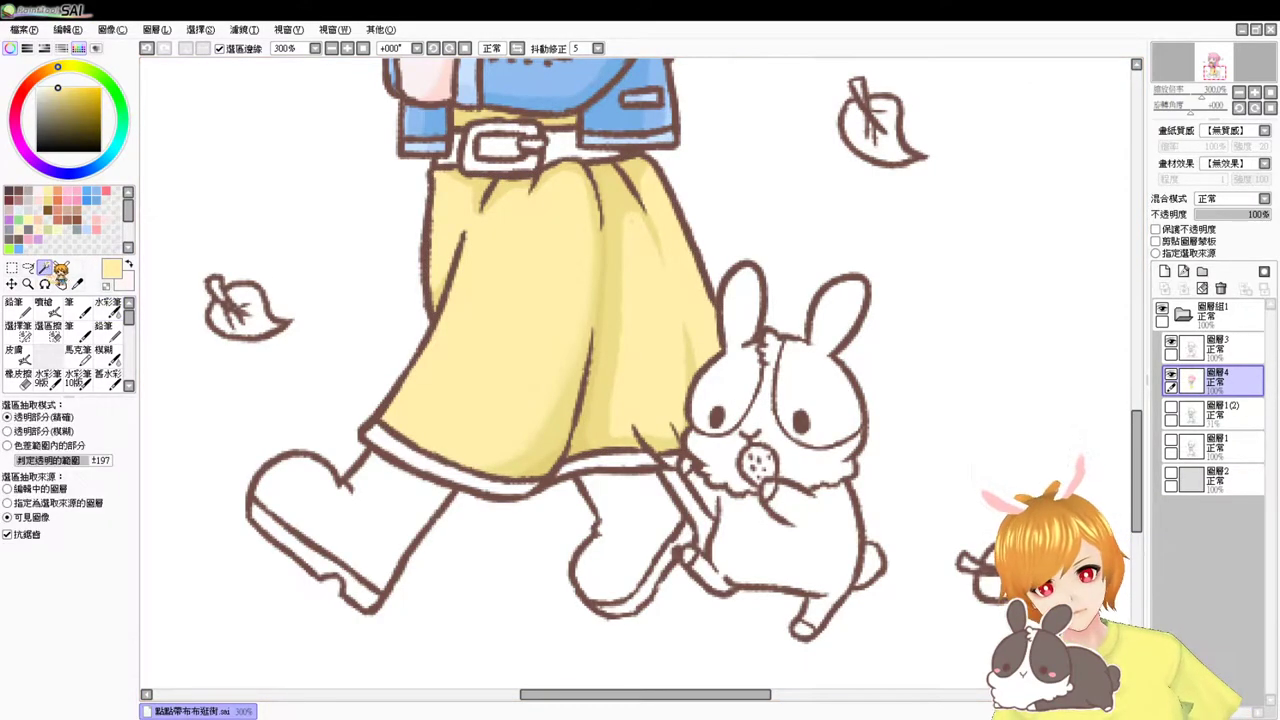
{"action": "left_click", "coordinate": [426, 467]}
{"action": "left_click", "coordinate": [613, 460]}
{"action": "left_click", "coordinate": [670, 461]}
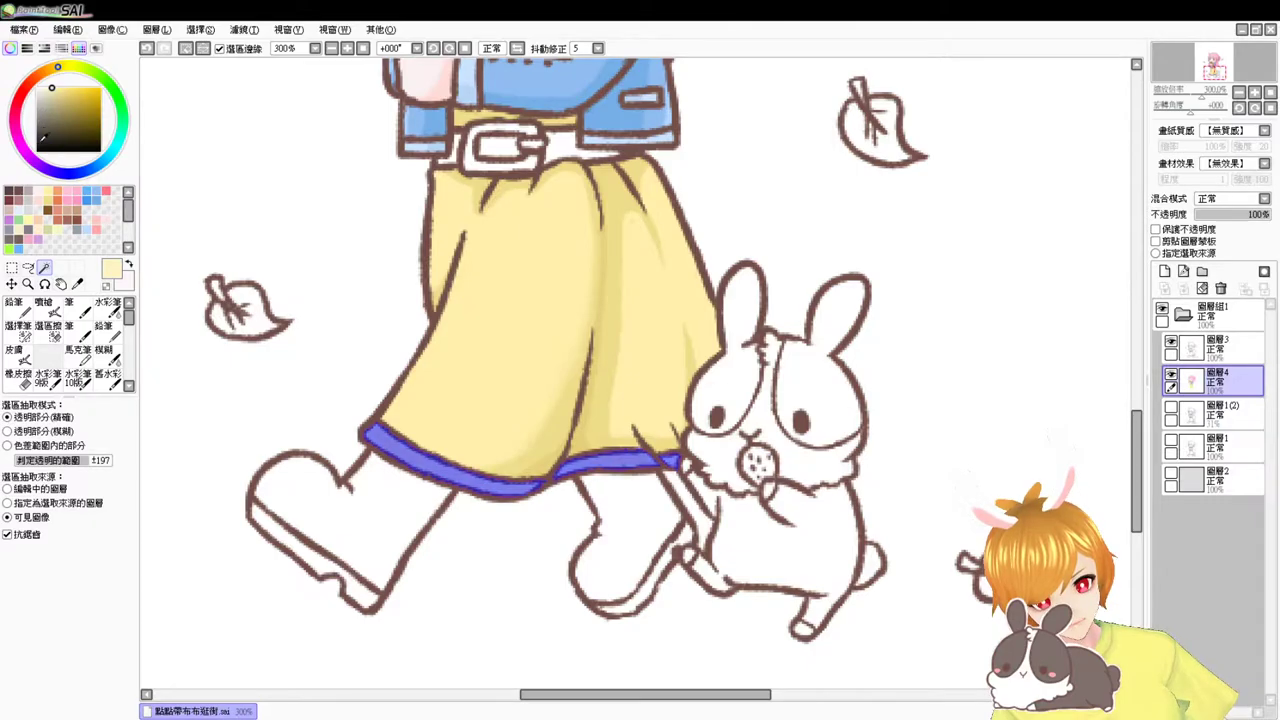
{"action": "left_click", "coordinate": [57, 88]}
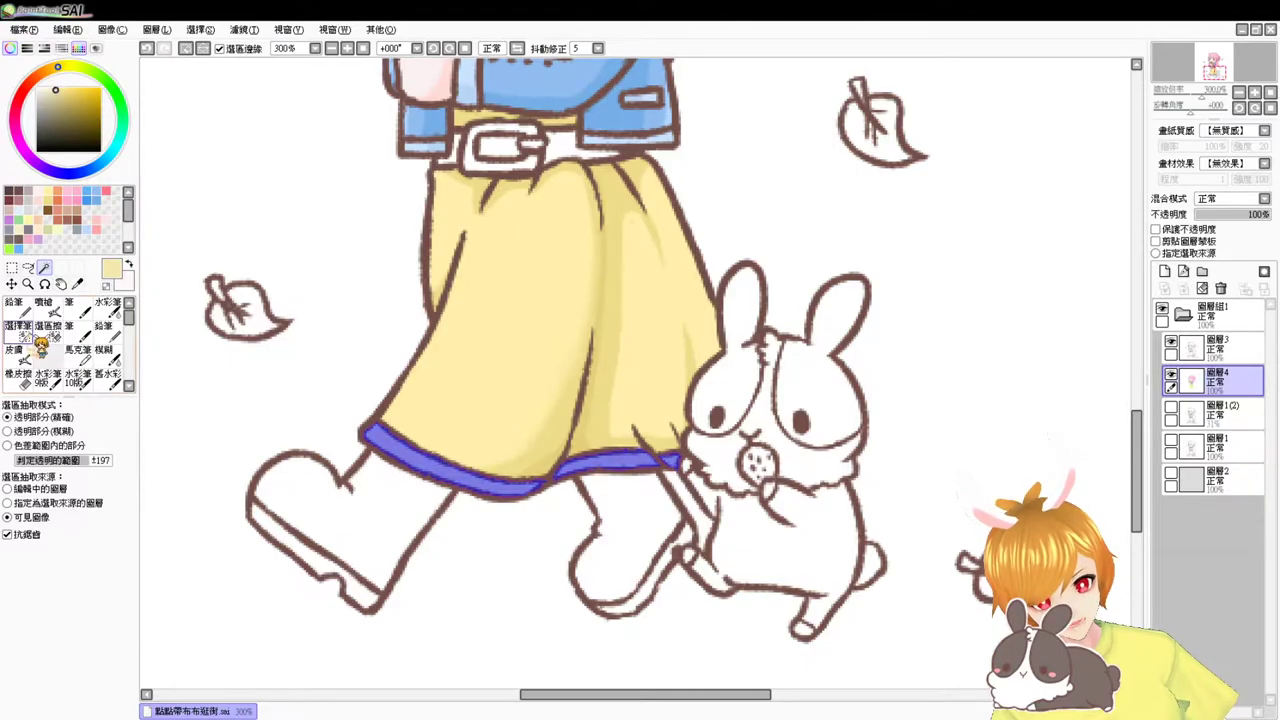
{"action": "left_click", "coordinate": [43, 302]}
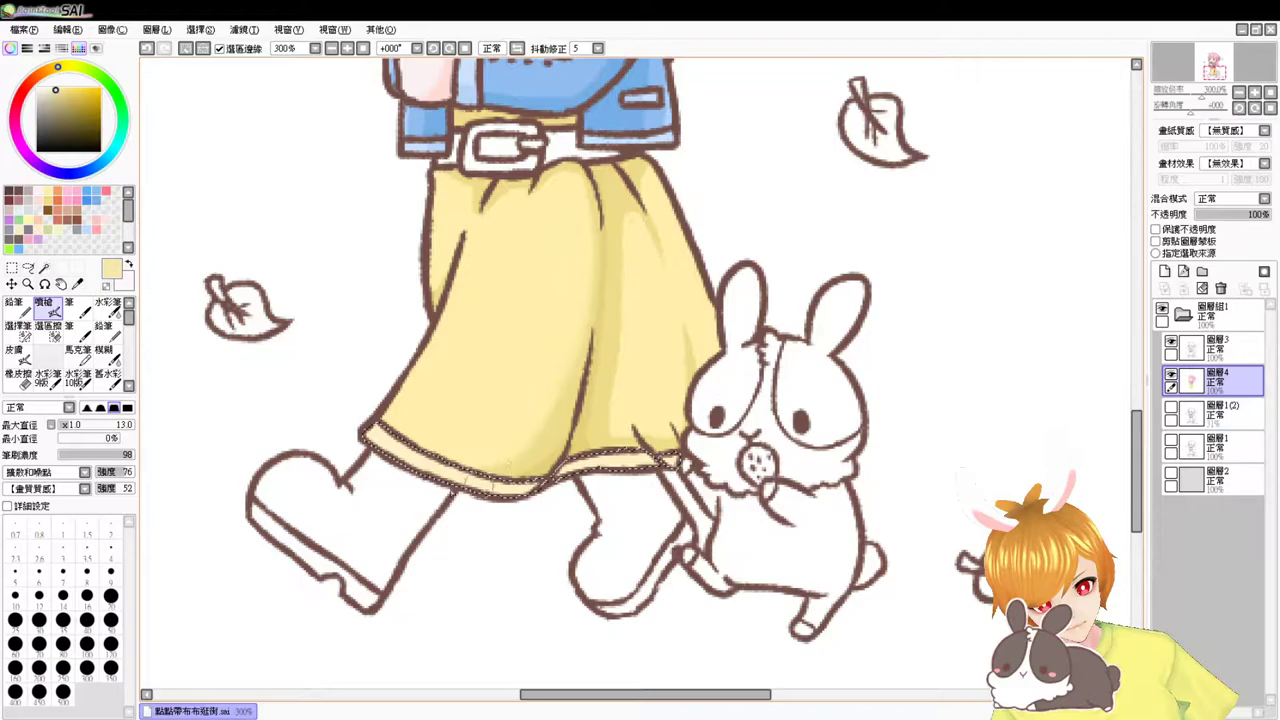
- Airbrush darker yellow shading along the hem band at size 13, especially around the central fold, and clear the selection
{"action": "mouse_move", "coordinate": [497, 500]}
{"action": "left_mouse_down"}
{"action": "mouse_move", "coordinate": [585, 445]}
{"action": "mouse_move", "coordinate": [580, 462]}
{"action": "mouse_move", "coordinate": [690, 462]}
{"action": "left_mouse_up"}
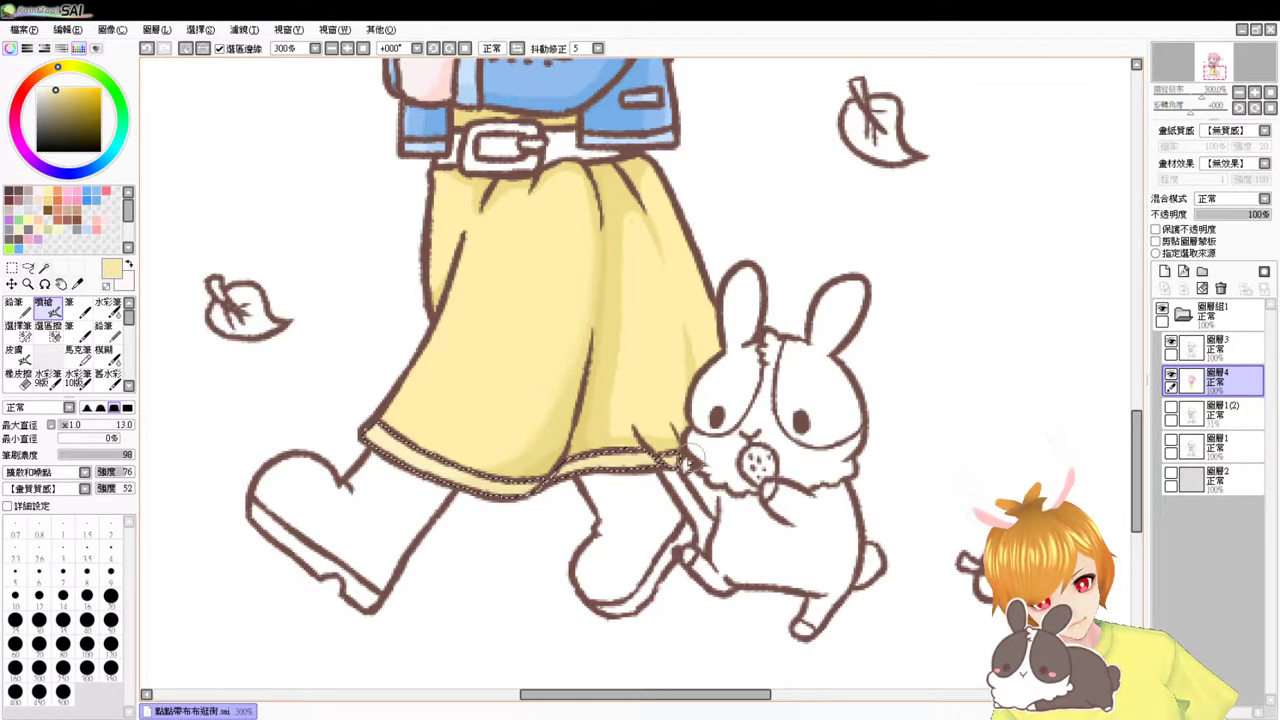
{"action": "left_click_drag", "start_coordinate": [58, 90], "coordinate": [61, 91]}
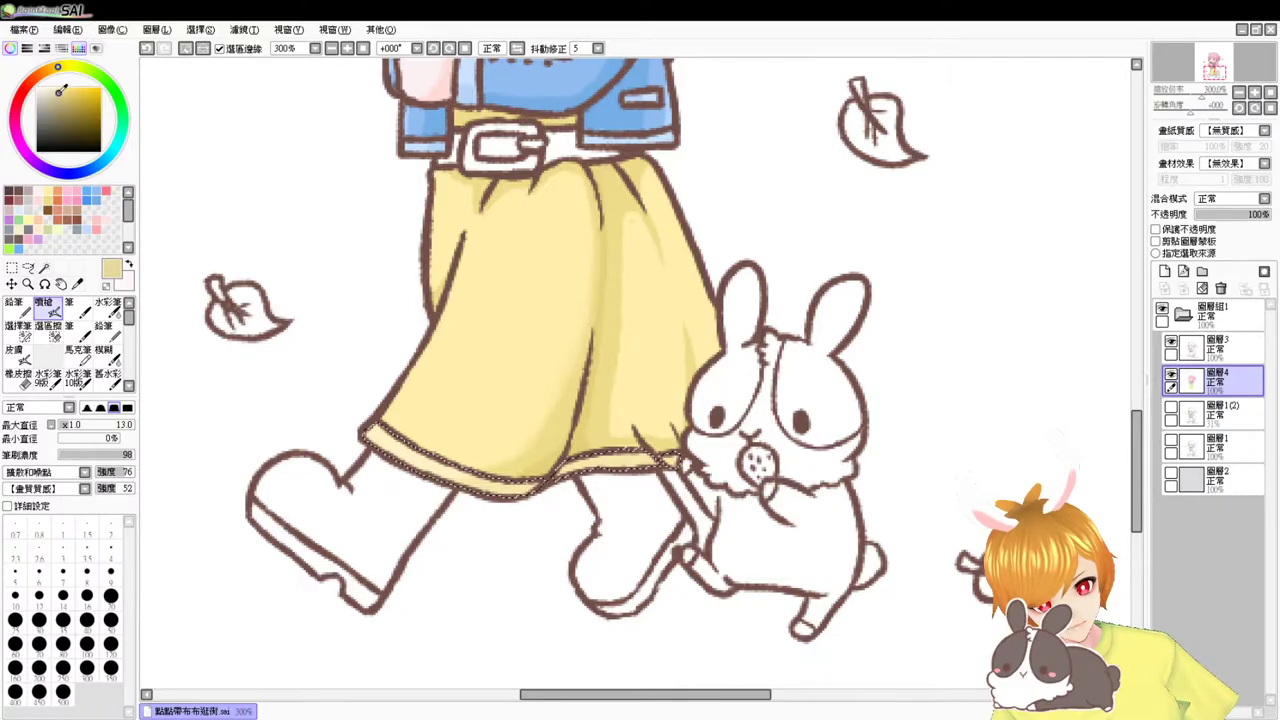
{"action": "mouse_move", "coordinate": [542, 483]}
{"action": "left_mouse_down"}
{"action": "mouse_move", "coordinate": [456, 489]}
{"action": "mouse_move", "coordinate": [527, 497]}
{"action": "mouse_move", "coordinate": [574, 477]}
{"action": "mouse_move", "coordinate": [530, 474]}
{"action": "mouse_move", "coordinate": [626, 466]}
{"action": "mouse_move", "coordinate": [580, 475]}
{"action": "left_mouse_up"}
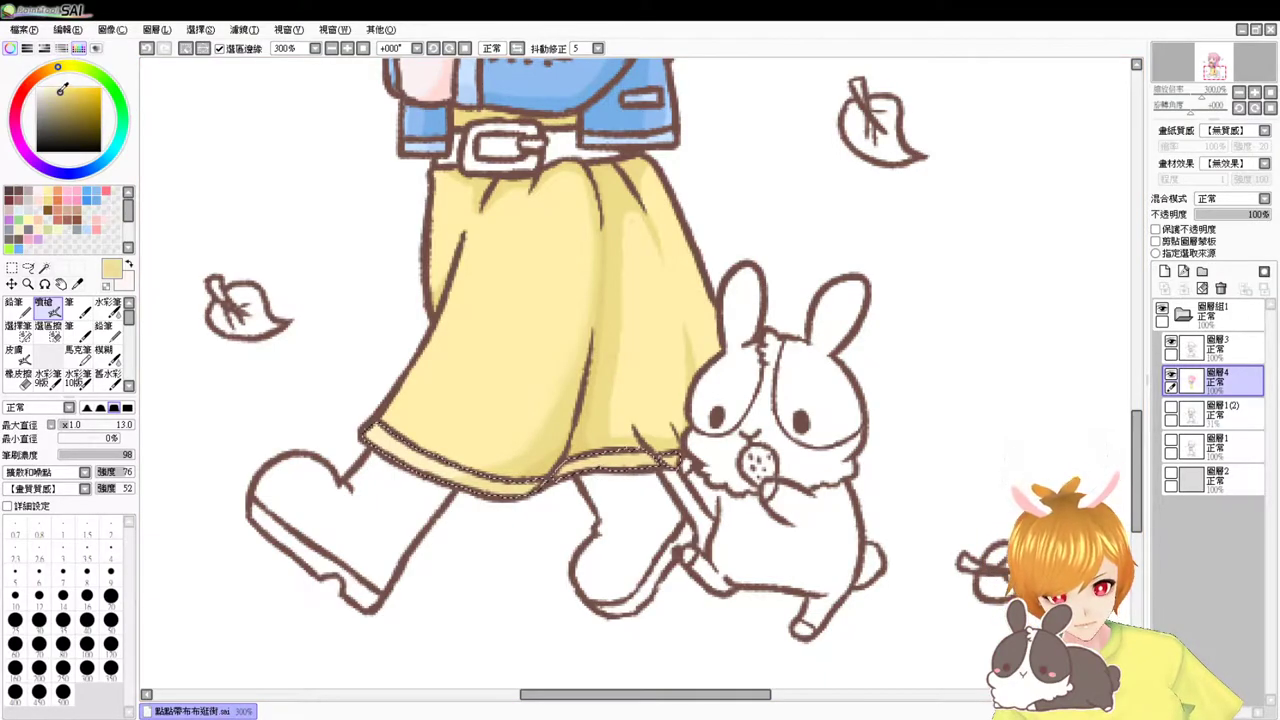
{"action": "mouse_move", "coordinate": [497, 488]}
{"action": "left_mouse_down"}
{"action": "mouse_move", "coordinate": [529, 495]}
{"action": "mouse_move", "coordinate": [560, 460]}
{"action": "mouse_move", "coordinate": [602, 475]}
{"action": "mouse_move", "coordinate": [643, 450]}
{"action": "left_mouse_up"}
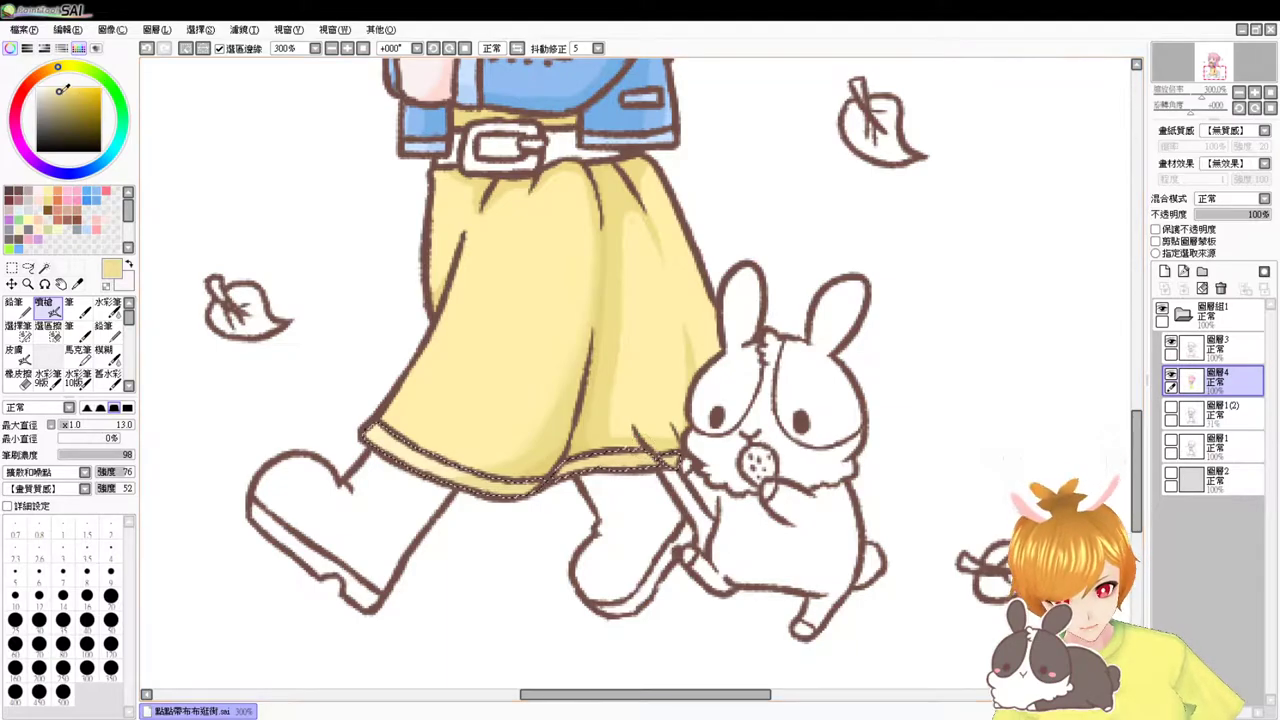
{"action": "mouse_move", "coordinate": [551, 491]}
{"action": "left_mouse_down"}
{"action": "mouse_move", "coordinate": [568, 451]}
{"action": "mouse_move", "coordinate": [557, 482]}
{"action": "mouse_move", "coordinate": [619, 462]}
{"action": "left_mouse_up"}
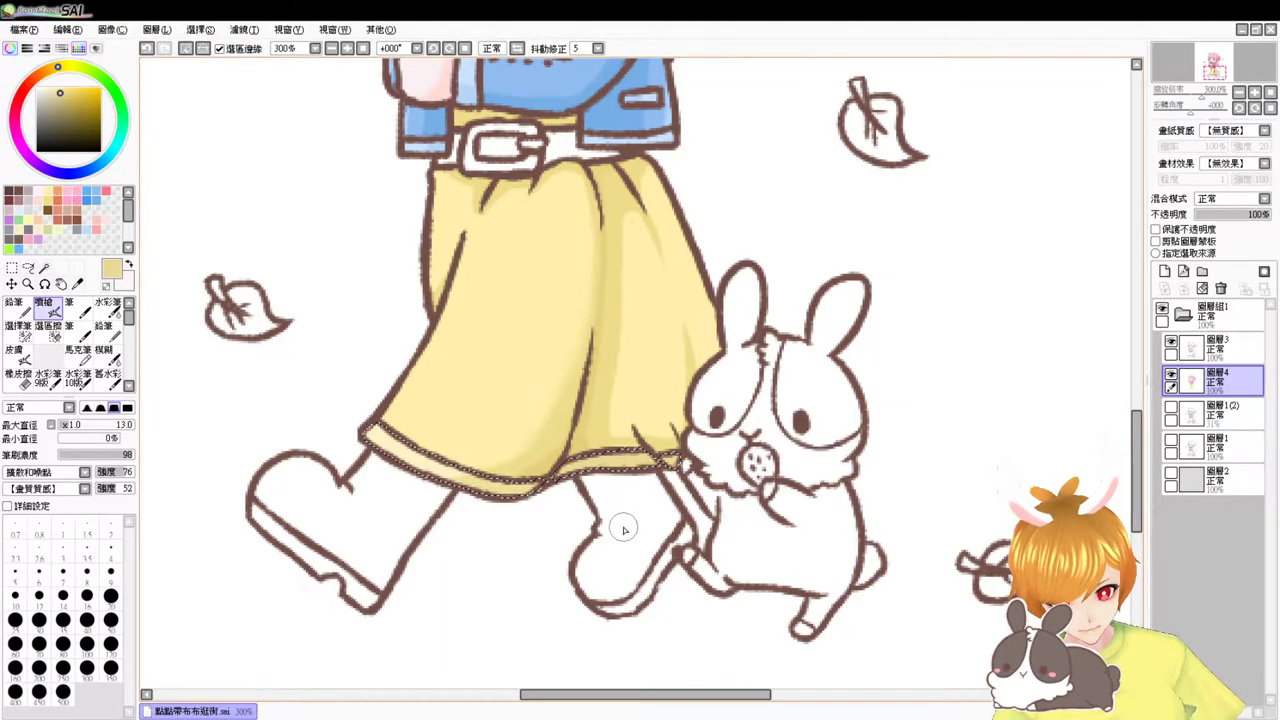
{"action": "key", "text": "ctrl+d"}
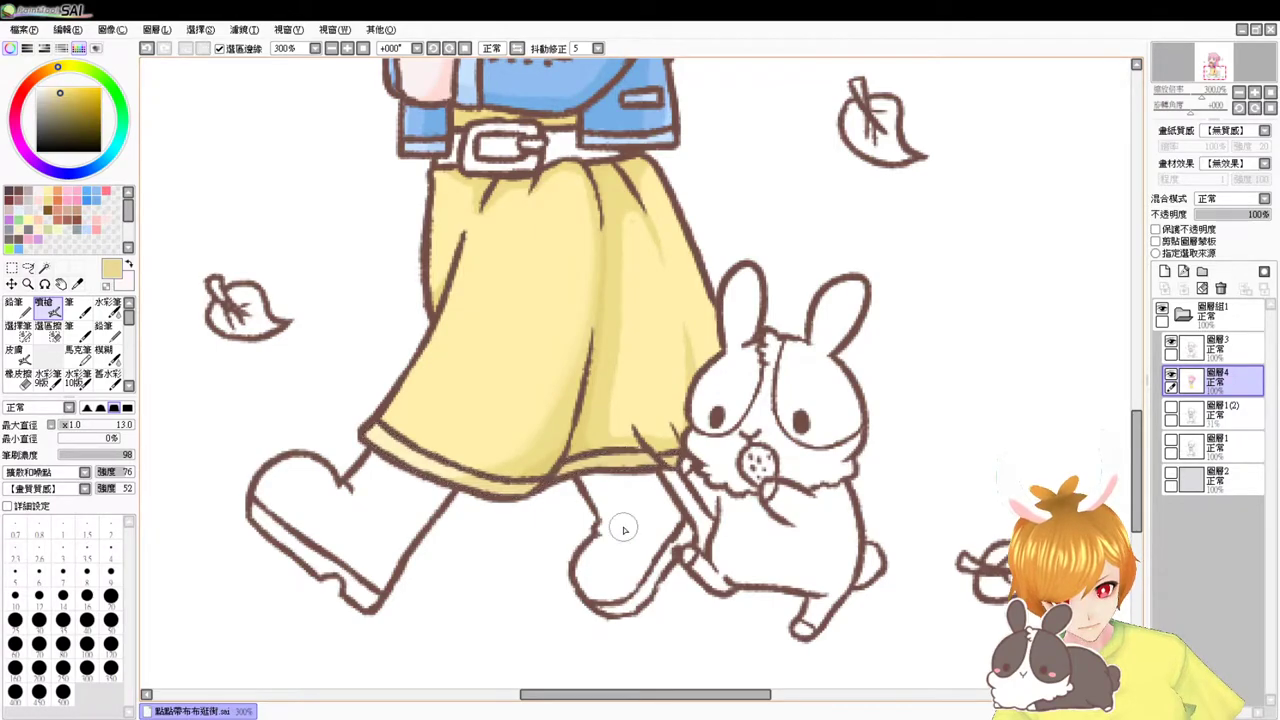
- Select the uppers of both boots with the Magic Wand and fill them with a reddish-brown swatch colour
{"action": "left_click", "coordinate": [364, 50]}
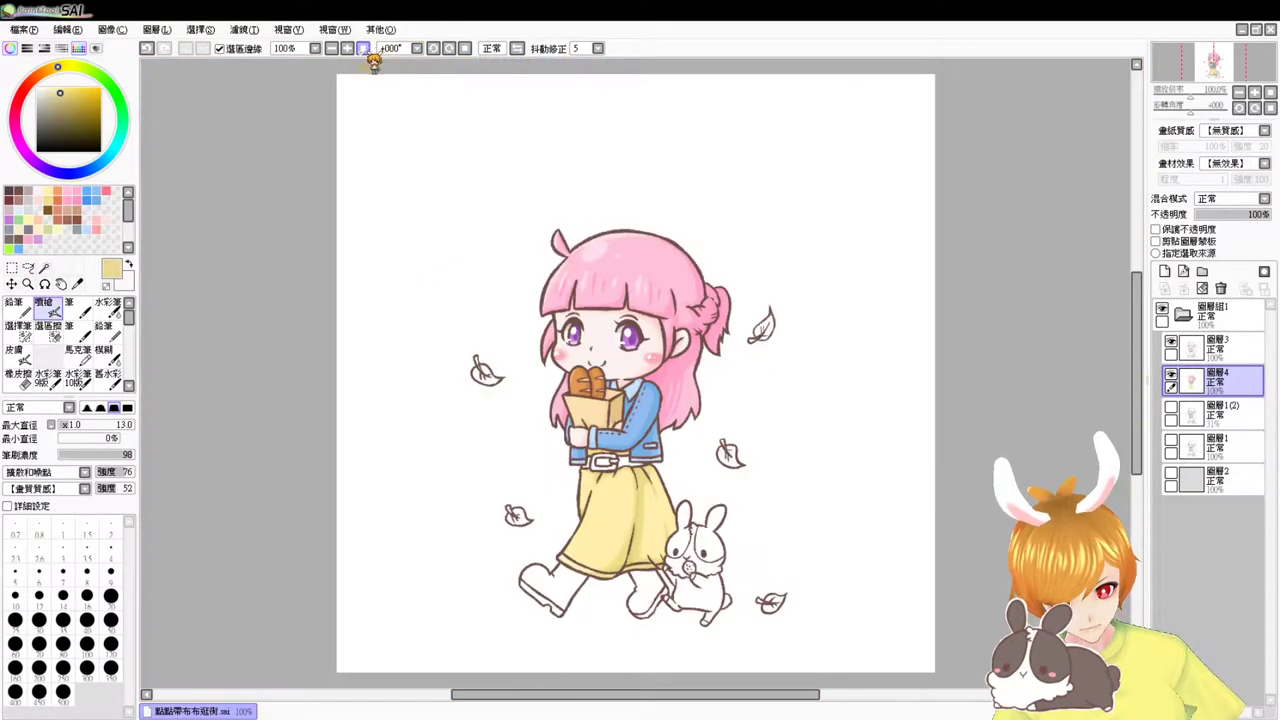
{"action": "left_click", "coordinate": [349, 48]}
{"action": "left_click", "coordinate": [349, 48]}
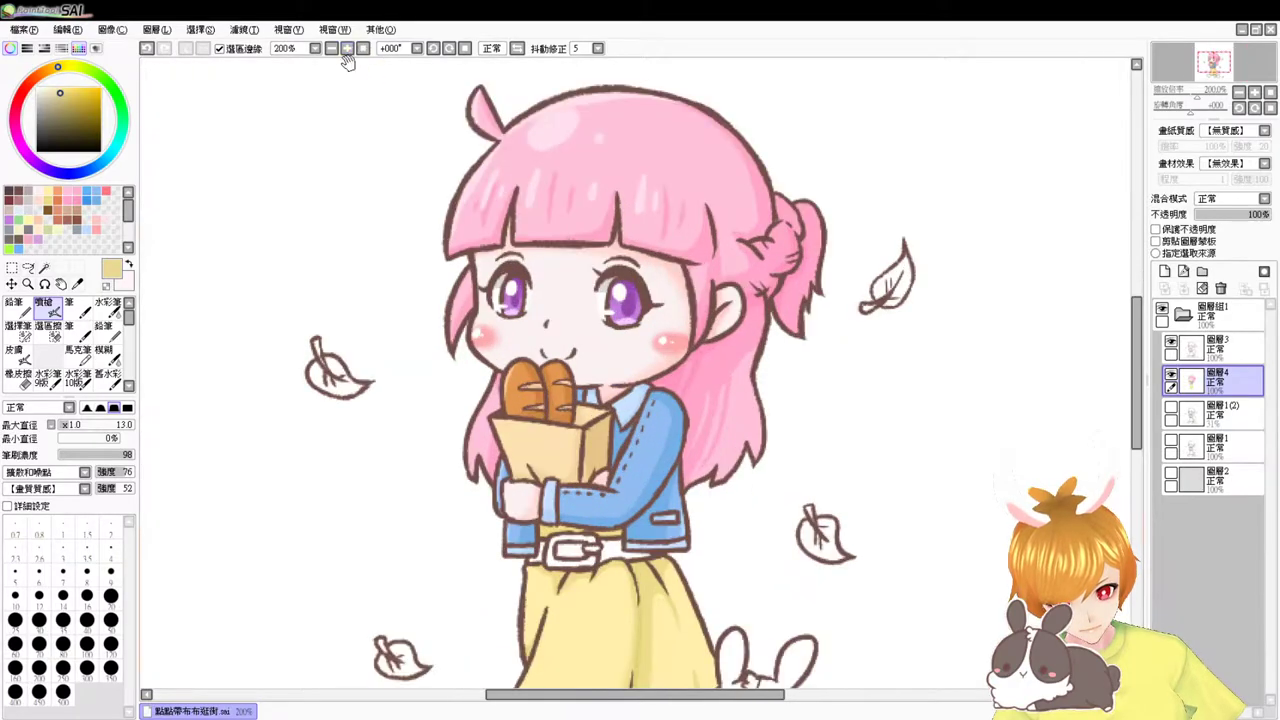
{"action": "left_click_drag", "start_coordinate": [668, 516], "coordinate": [662, 390]}
{"action": "scroll", "coordinate": [660, 390], "scroll_direction": "down", "scroll_amount": 2}
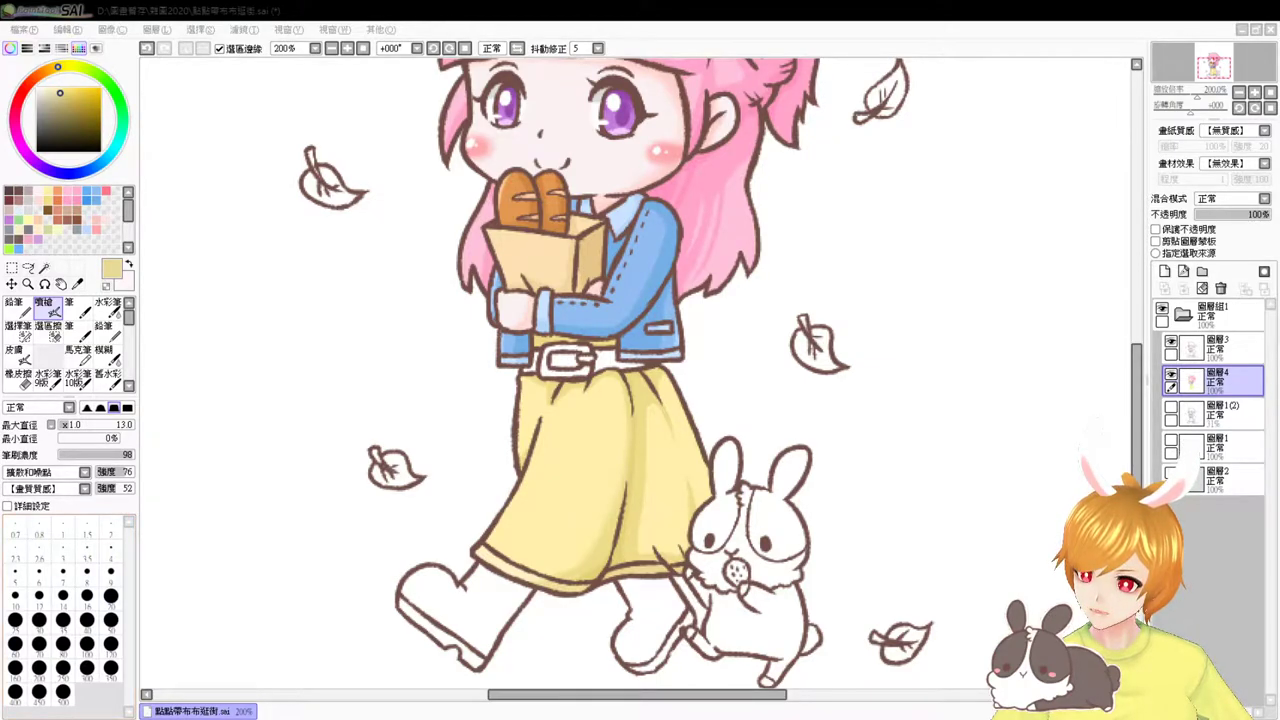
{"action": "left_click", "coordinate": [434, 719]}
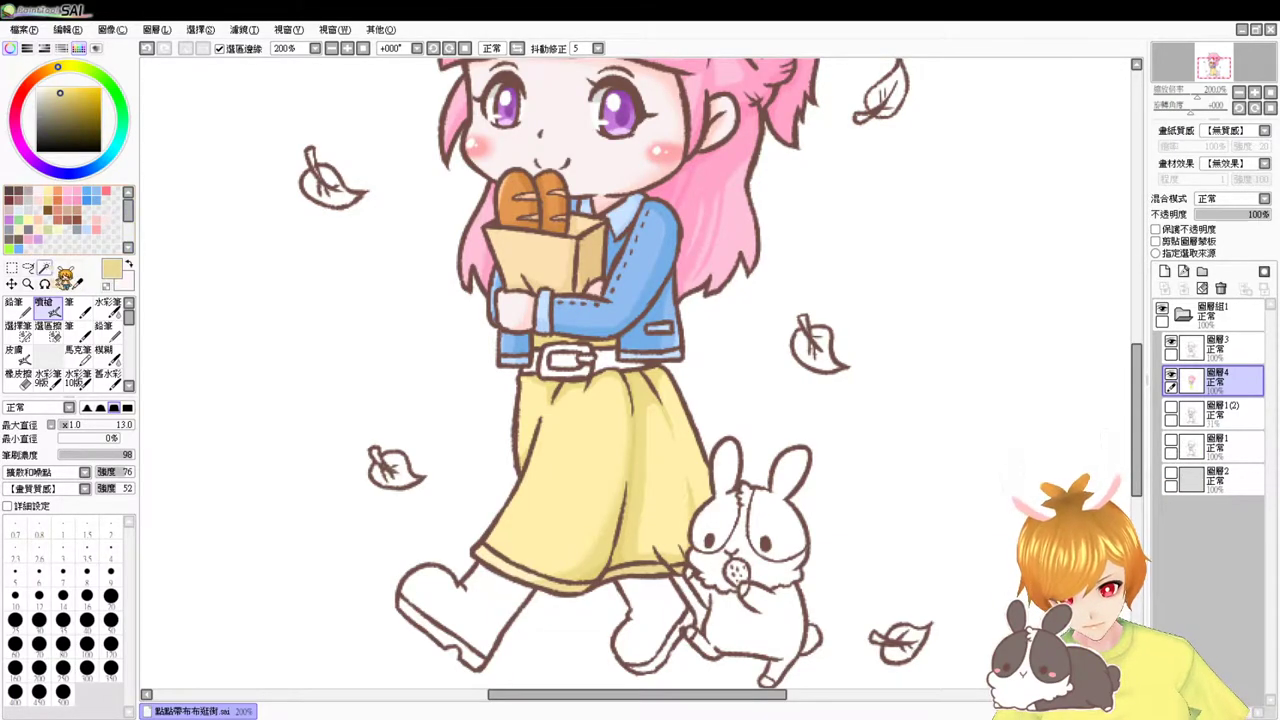
{"action": "left_click", "coordinate": [44, 268]}
{"action": "left_click", "coordinate": [493, 614]}
{"action": "left_click", "coordinate": [659, 601]}
{"action": "scroll", "coordinate": [652, 560], "scroll_direction": "down", "scroll_amount": 3}
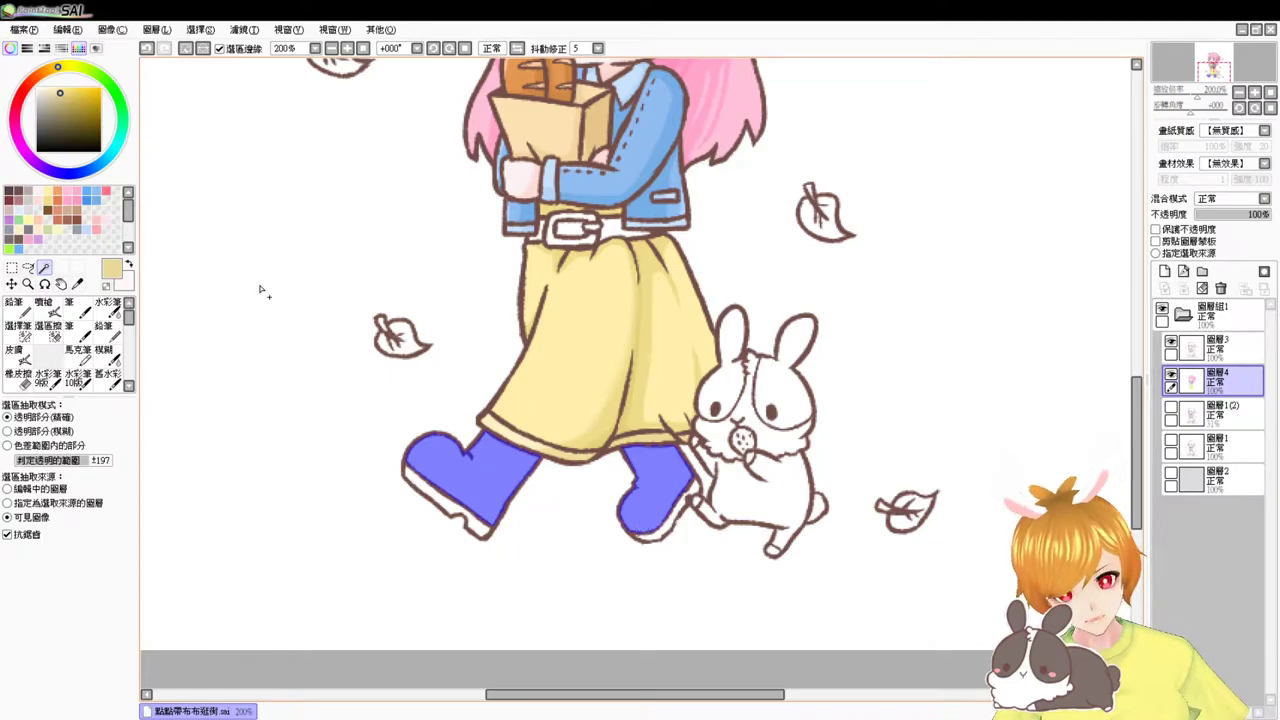
{"action": "left_click", "coordinate": [60, 208]}
{"action": "key", "text": "ctrl+f"}
{"action": "left_click", "coordinate": [50, 308]}
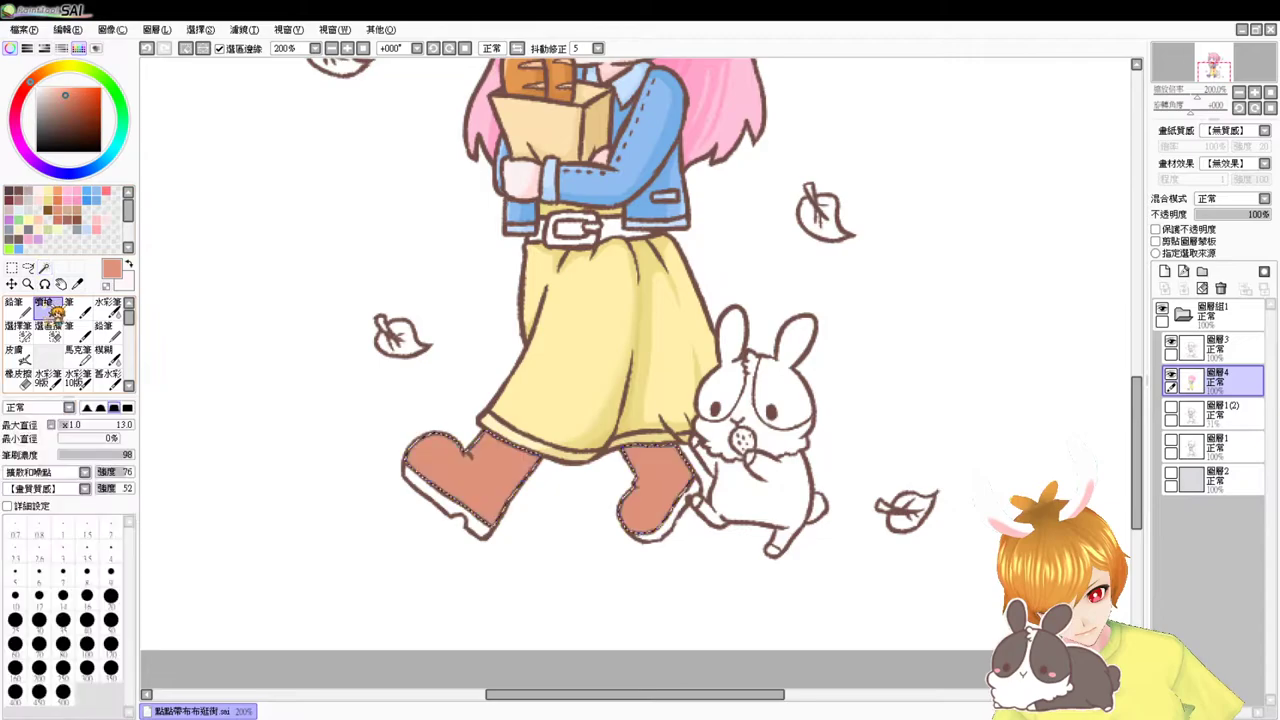
- Airbrush darker reddish-brown shadows on the boots beneath the skirt hem and along their edges at size 13
{"action": "left_click", "coordinate": [333, 48]}
{"action": "left_click", "coordinate": [333, 48]}
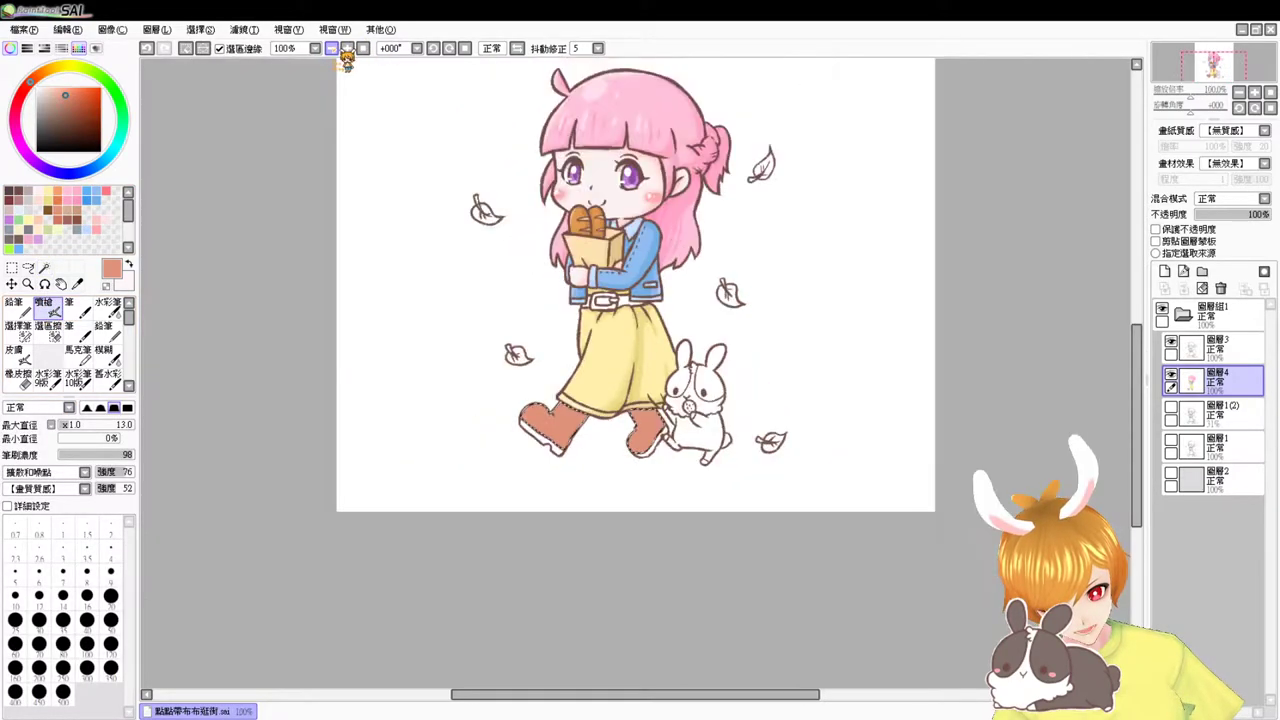
{"action": "left_click", "coordinate": [347, 48]}
{"action": "left_click", "coordinate": [347, 48]}
{"action": "scroll", "coordinate": [575, 430], "scroll_direction": "down", "scroll_amount": 2}
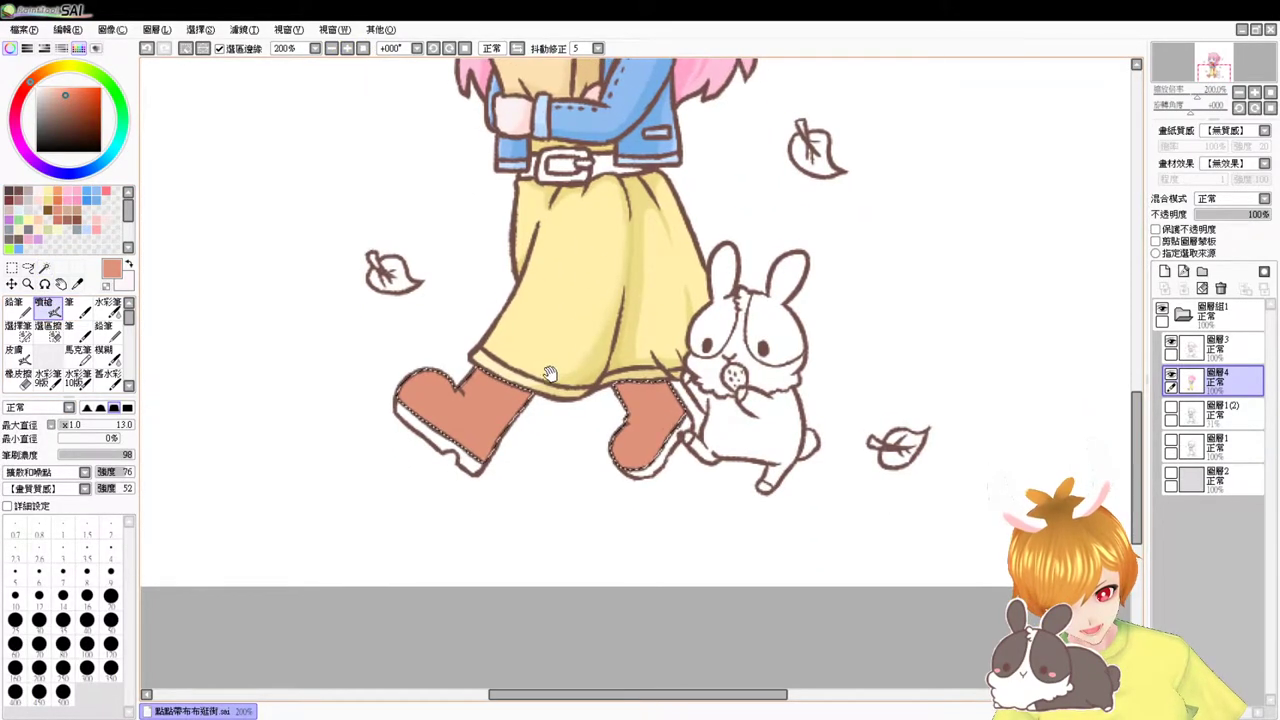
{"action": "left_click", "coordinate": [58, 199]}
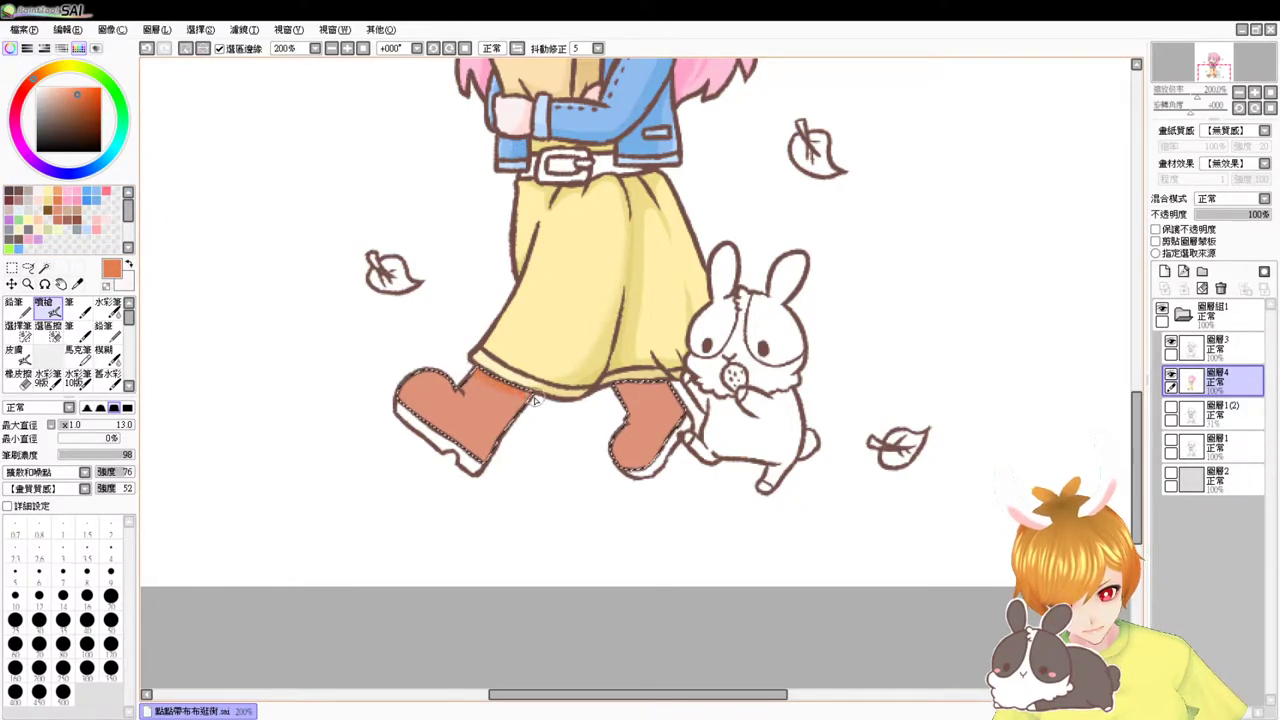
{"action": "left_click", "coordinate": [65, 213]}
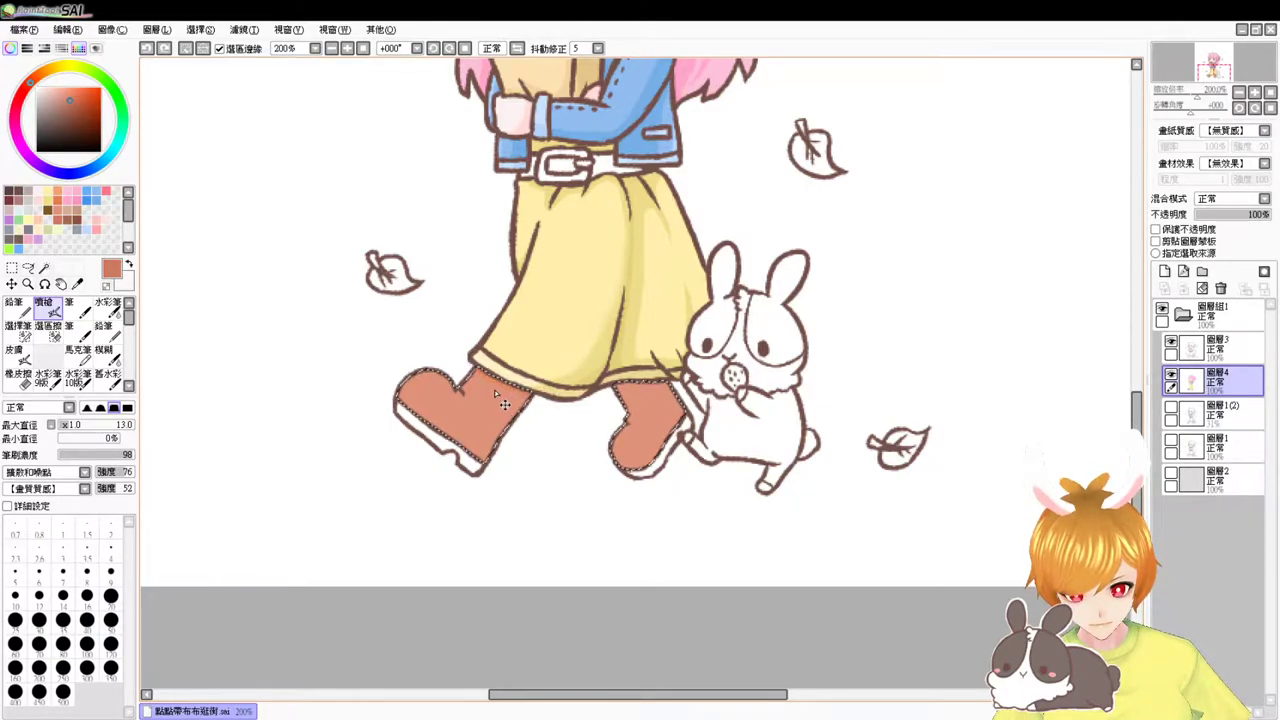
{"action": "mouse_move", "coordinate": [465, 360]}
{"action": "left_mouse_down"}
{"action": "mouse_move", "coordinate": [551, 398]}
{"action": "mouse_move", "coordinate": [470, 366]}
{"action": "left_mouse_up"}
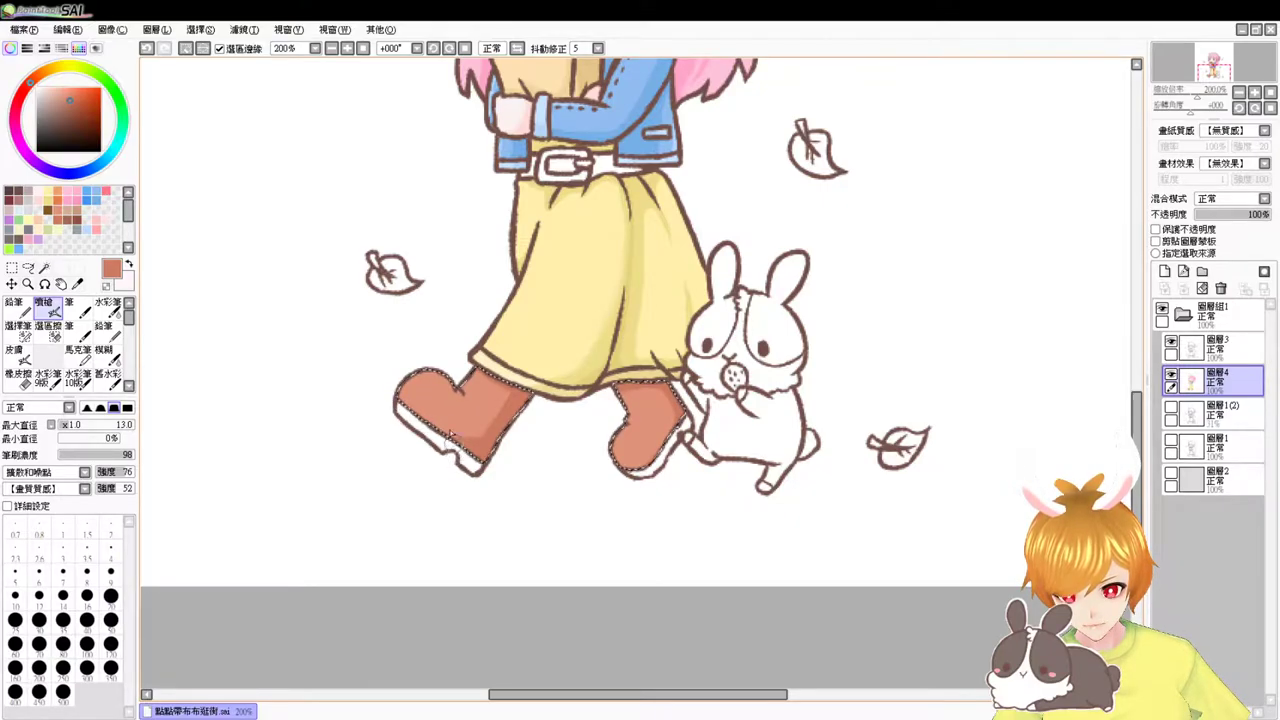
- Refine the boots' shading with sampled base and shadow colours, undoing unwanted strokes and darkening the leading boot along its sole
{"action": "right_click", "coordinate": [440, 395]}
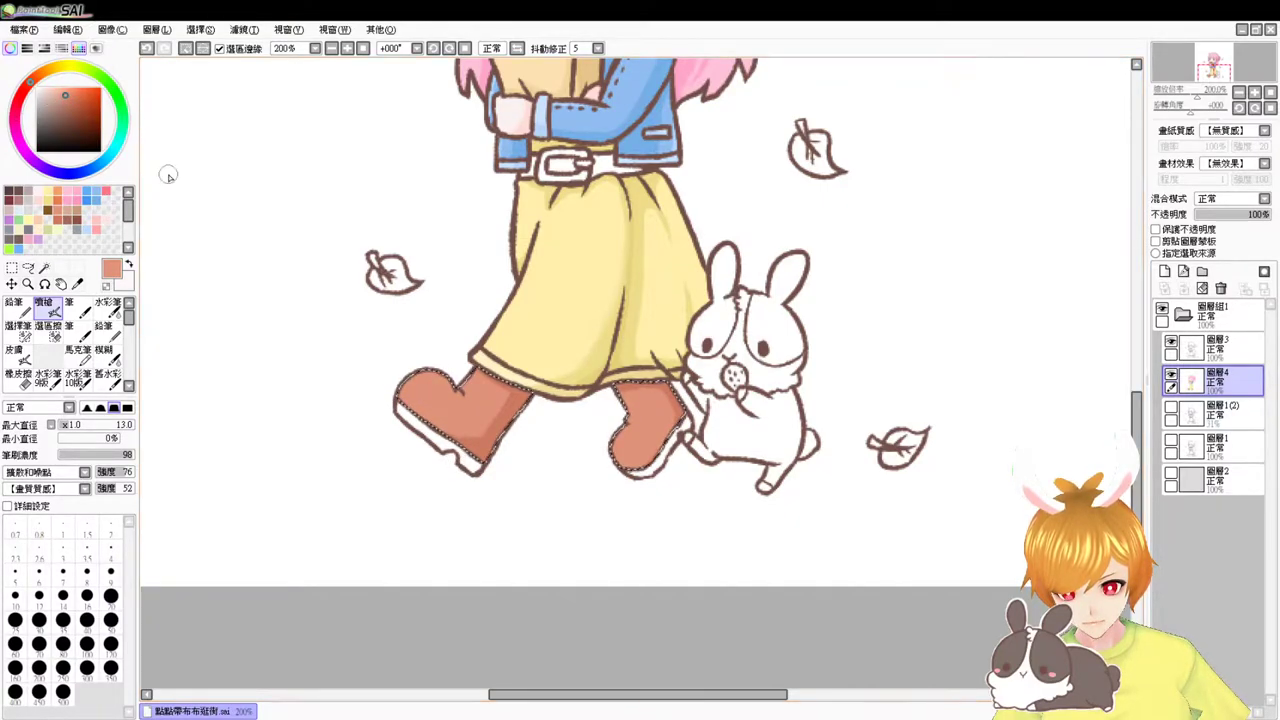
{"action": "right_click", "coordinate": [673, 398]}
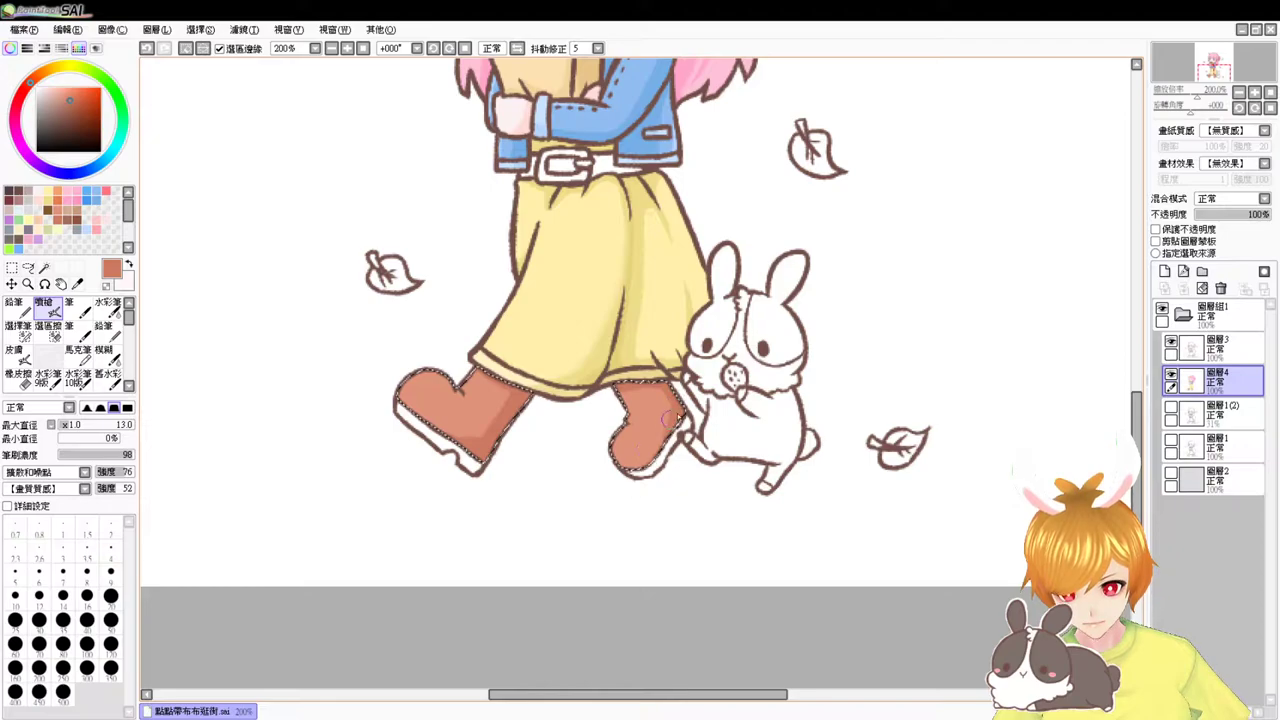
{"action": "key", "text": "ctrl+z"}
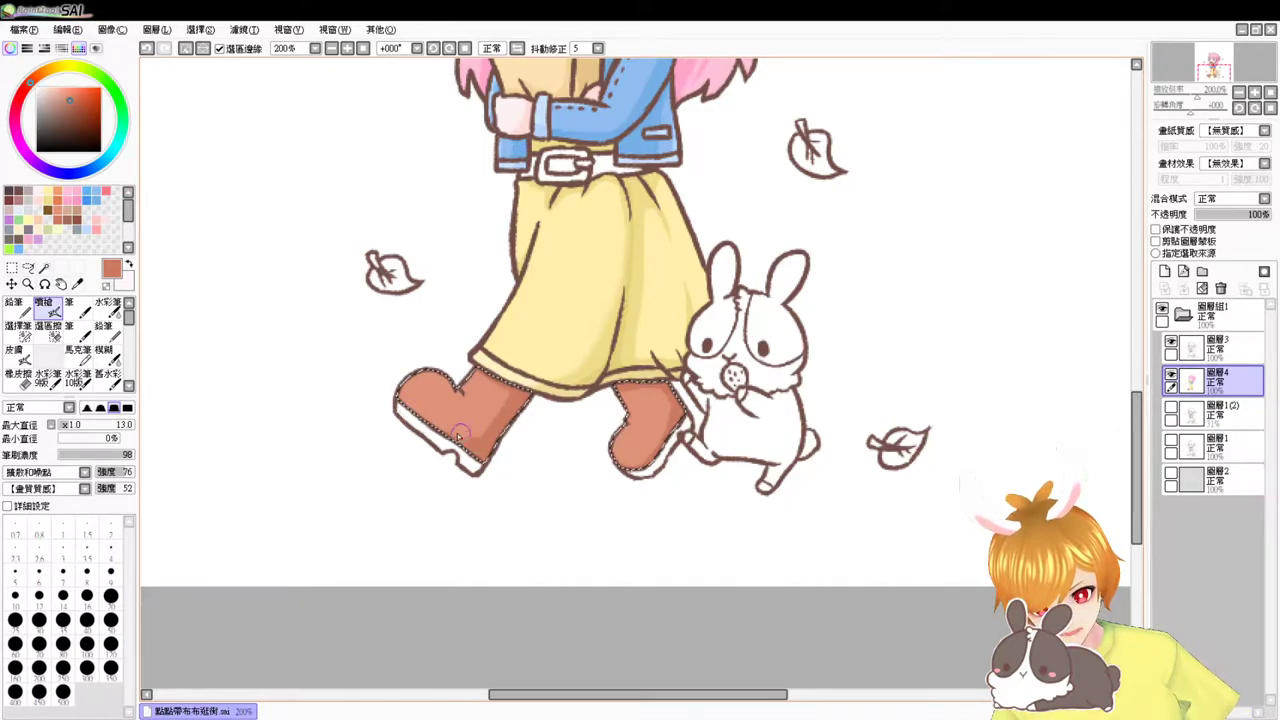
{"action": "key", "text": "ctrl+z"}
{"action": "mouse_move", "coordinate": [396, 398]}
{"action": "left_mouse_down"}
{"action": "mouse_move", "coordinate": [480, 441]}
{"action": "mouse_move", "coordinate": [387, 392]}
{"action": "mouse_move", "coordinate": [495, 440]}
{"action": "mouse_move", "coordinate": [393, 396]}
{"action": "mouse_move", "coordinate": [460, 432]}
{"action": "left_mouse_up"}
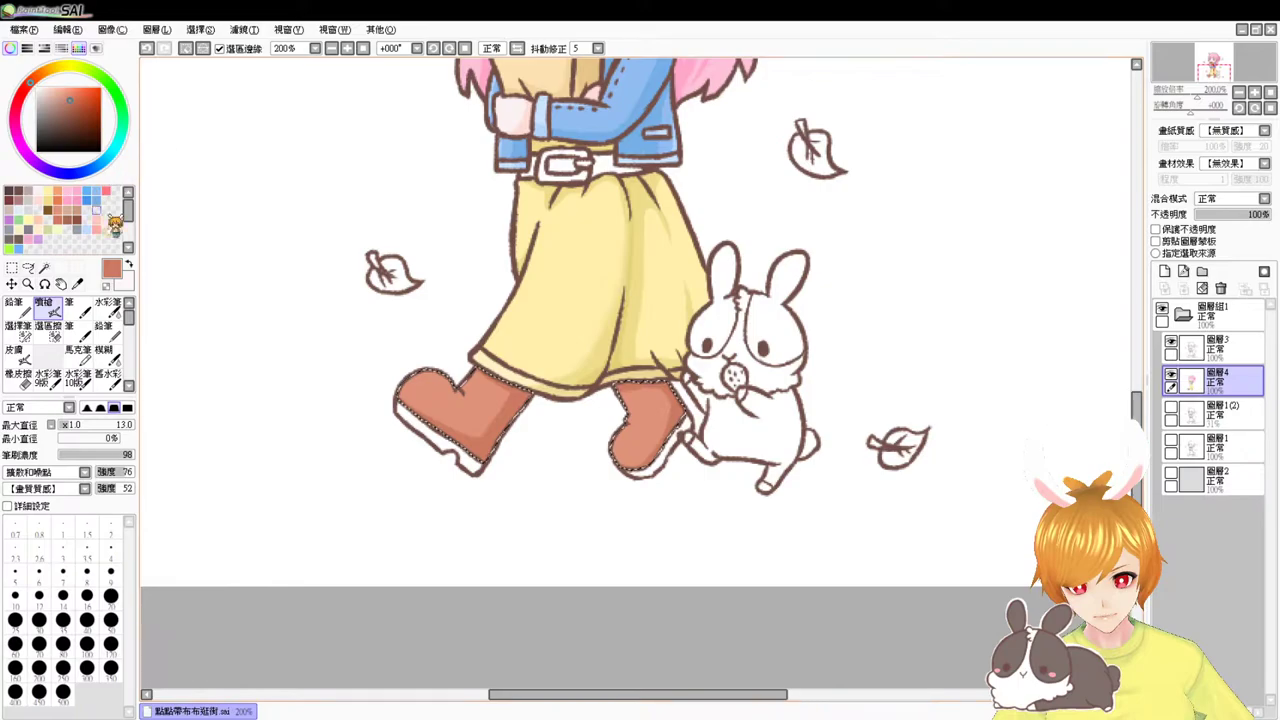
- Airbrush light salmon highlights on the rounded toes of both boots
{"action": "right_click", "coordinate": [431, 384]}
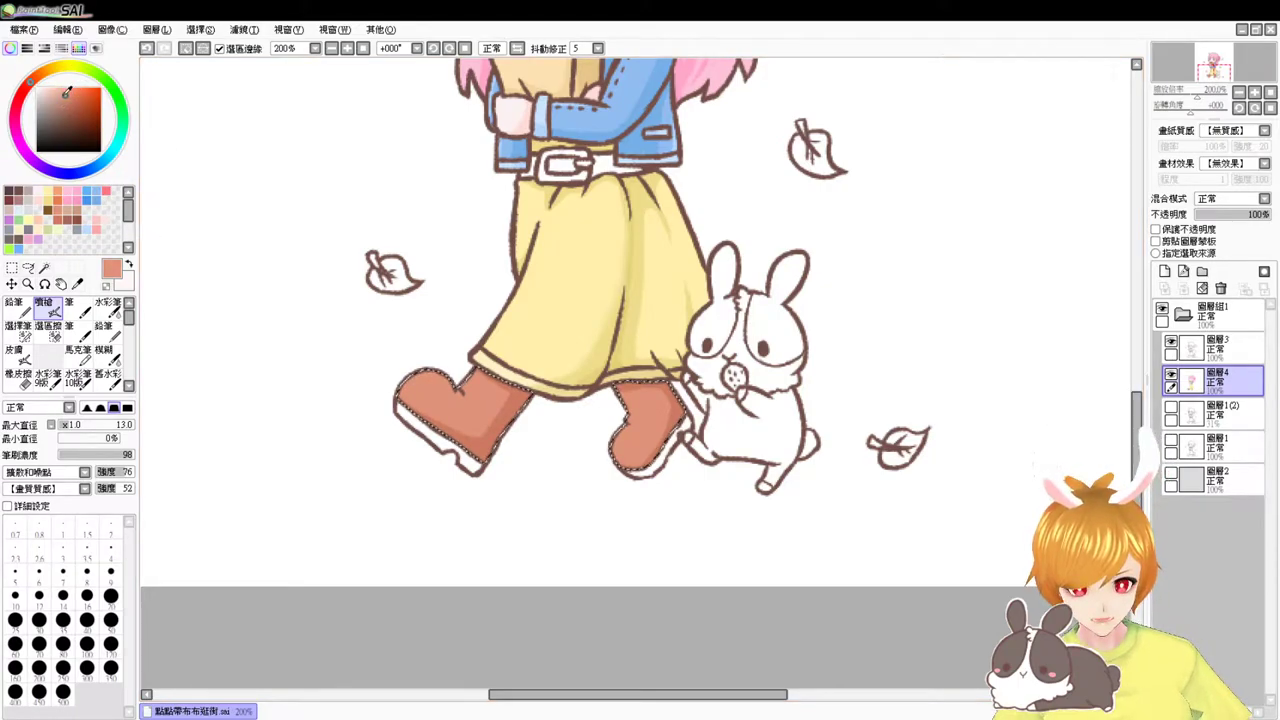
{"action": "left_click", "coordinate": [56, 92]}
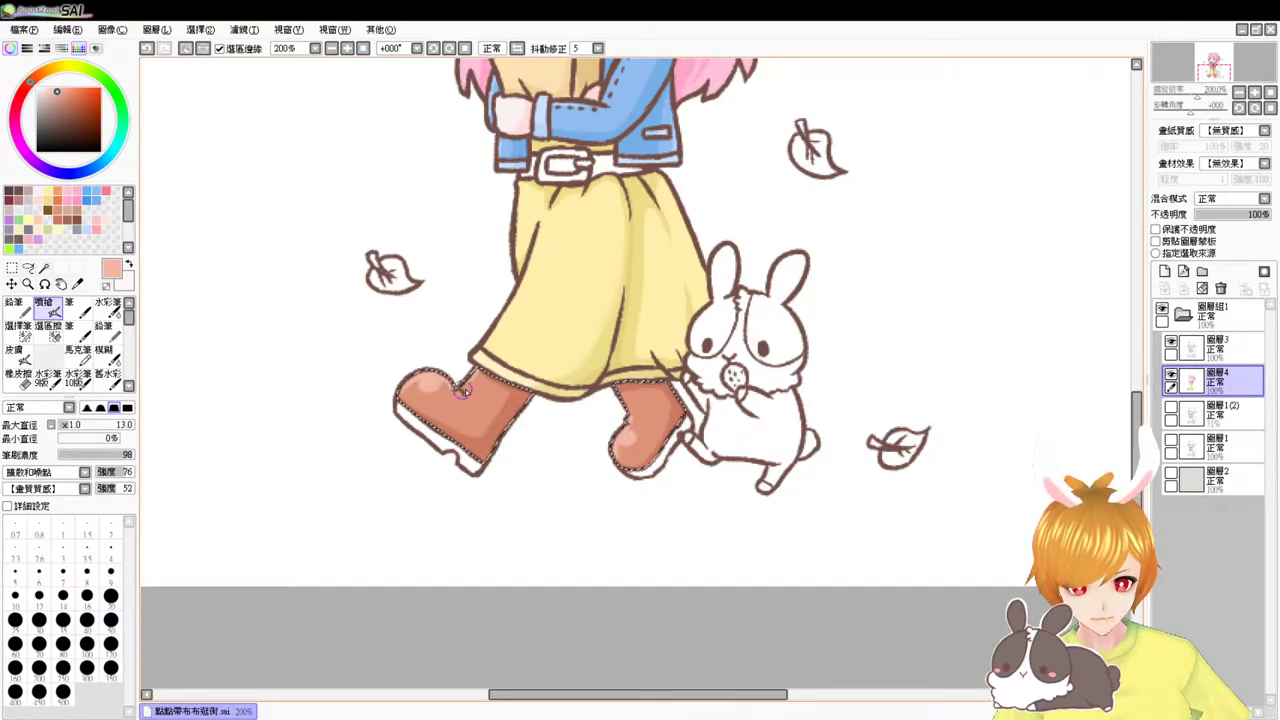
- Clear the boot selection, select both soles with the Magic Wand and fill them with a light salmon shade based on the boots' colour
{"action": "key", "text": "ctrl+d"}
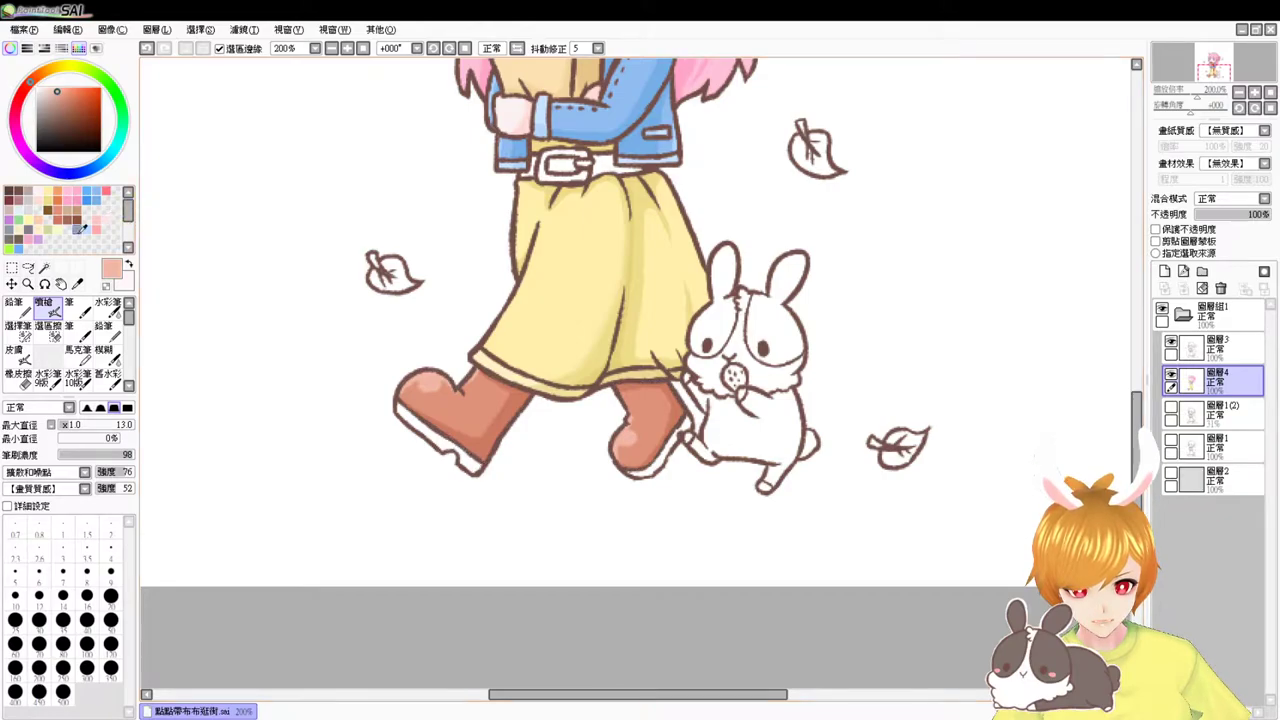
{"action": "left_click", "coordinate": [44, 268]}
{"action": "left_click", "coordinate": [460, 451]}
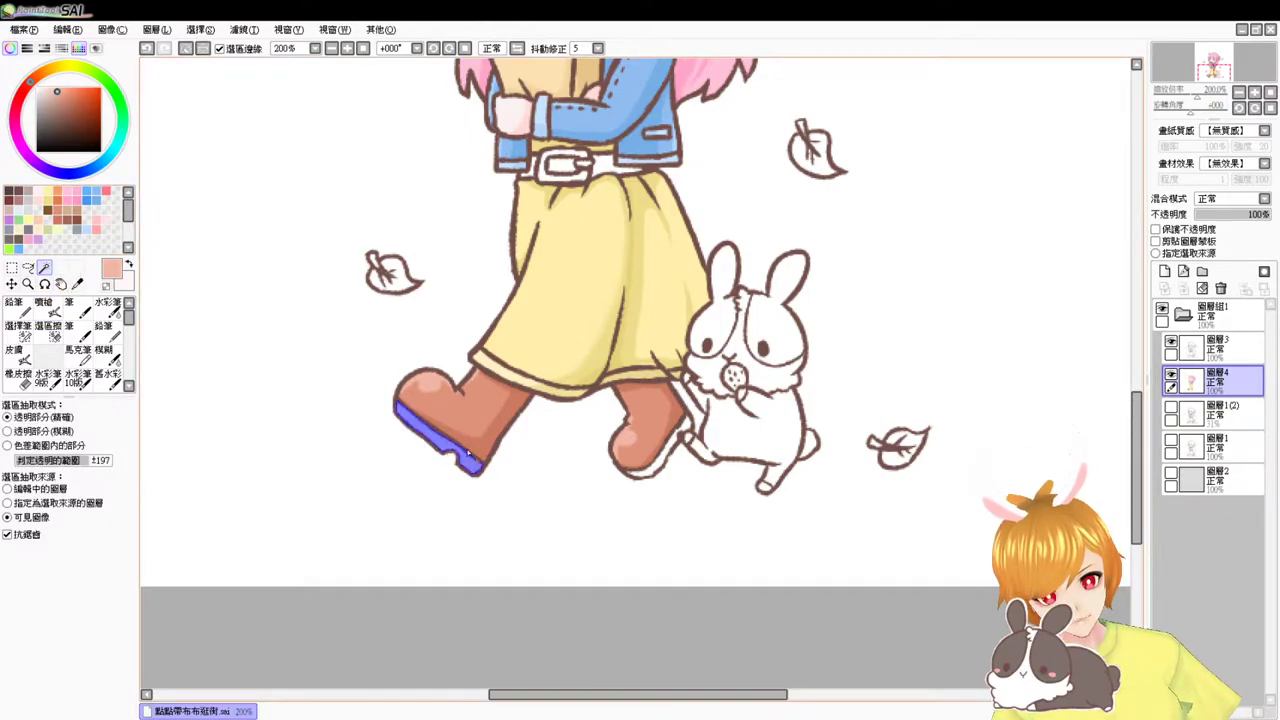
{"action": "left_click", "coordinate": [668, 458]}
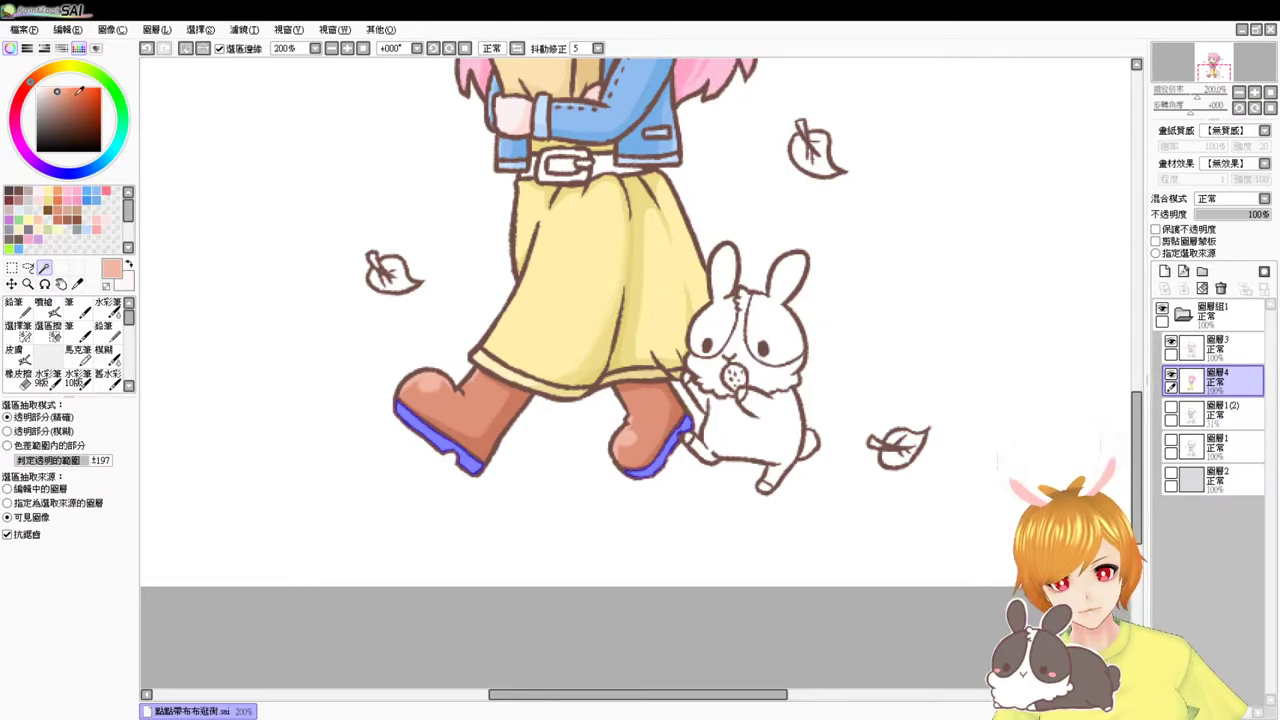
{"action": "left_click", "coordinate": [55, 311]}
{"action": "right_click", "coordinate": [488, 439]}
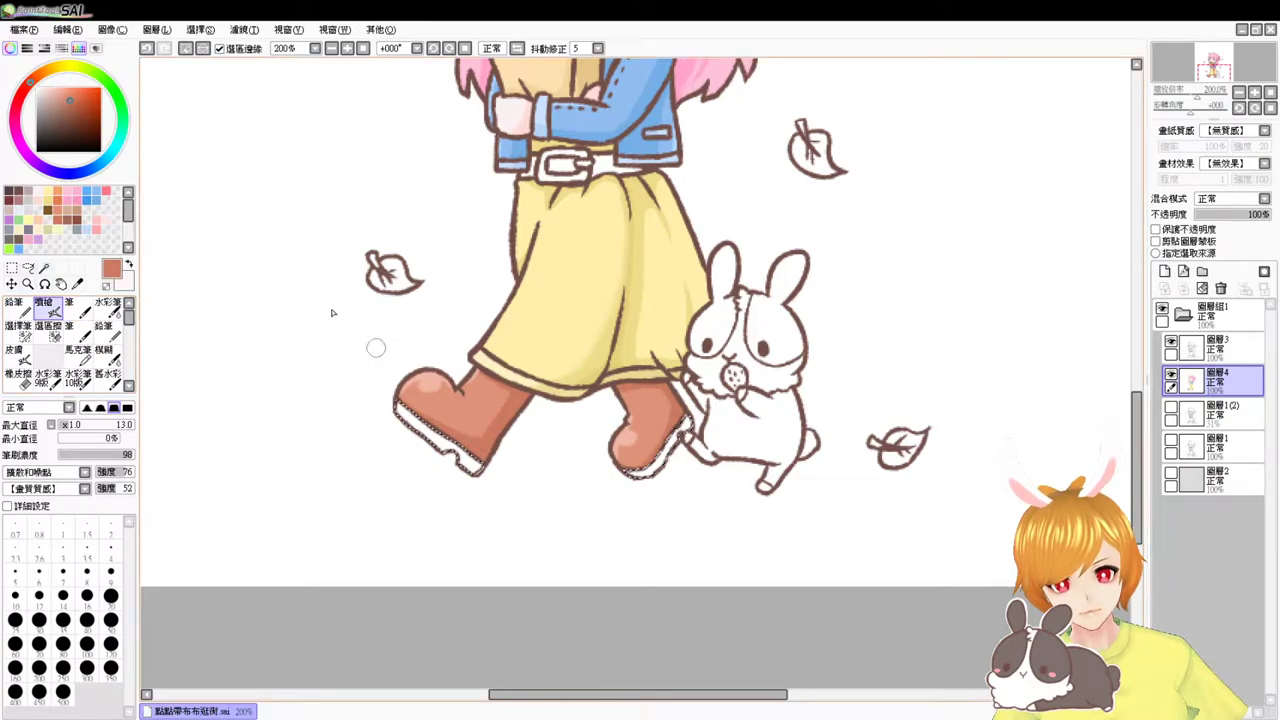
{"action": "left_click", "coordinate": [71, 94]}
{"action": "key", "text": "ctrl+f"}
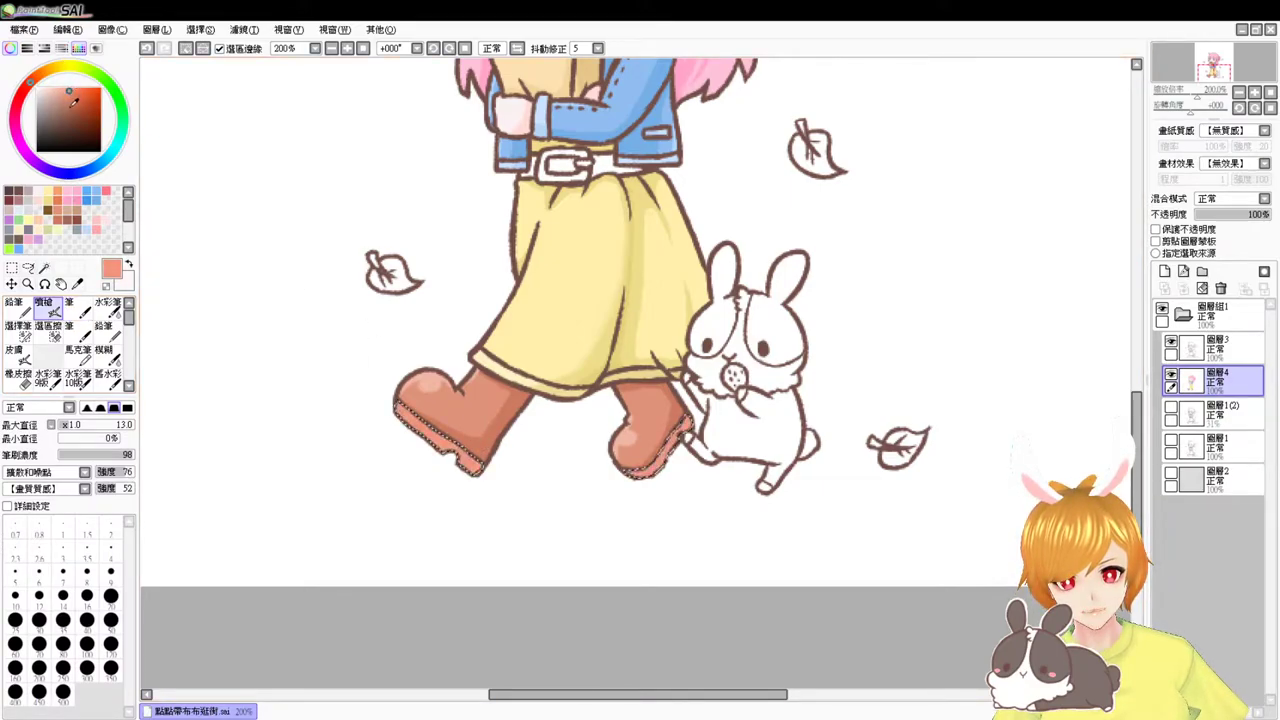
- Airbrush a deeper reddish orange along both boot soles at size 13 and clear the selection
{"action": "left_click", "coordinate": [73, 96]}
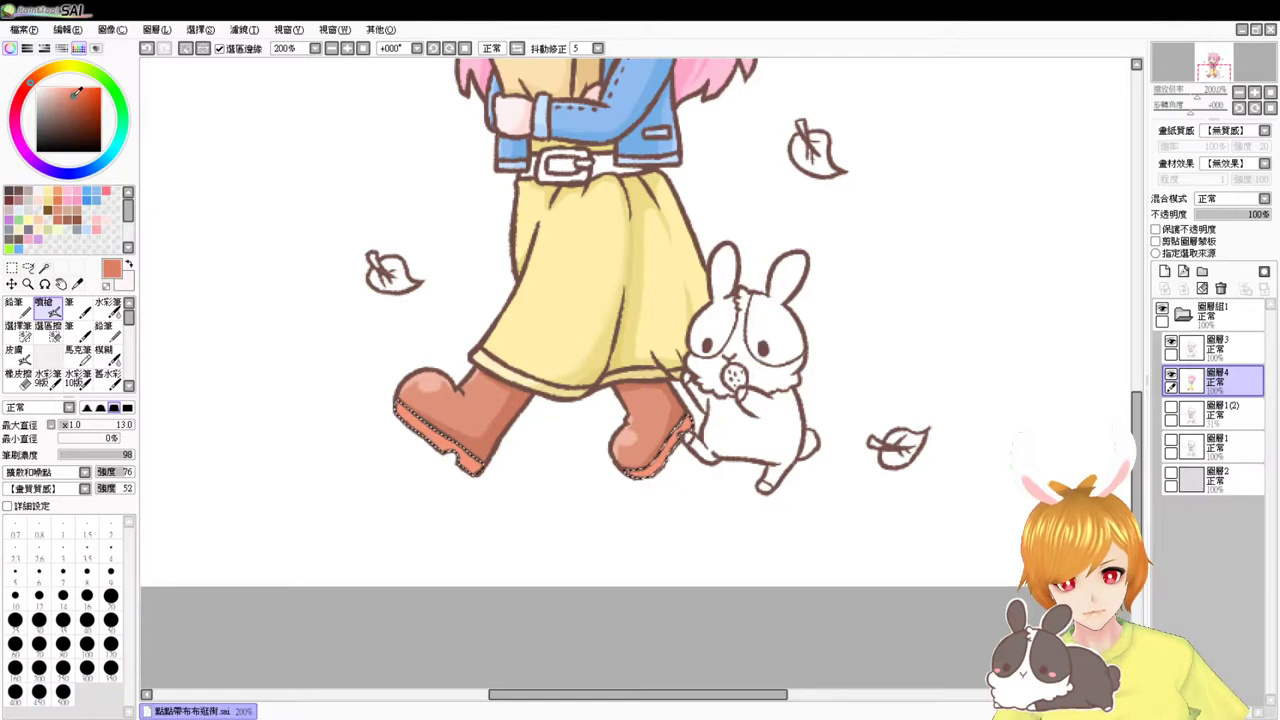
{"action": "mouse_move", "coordinate": [424, 424]}
{"action": "left_mouse_down"}
{"action": "mouse_move", "coordinate": [470, 462]}
{"action": "mouse_move", "coordinate": [404, 408]}
{"action": "mouse_move", "coordinate": [480, 466]}
{"action": "left_mouse_up"}
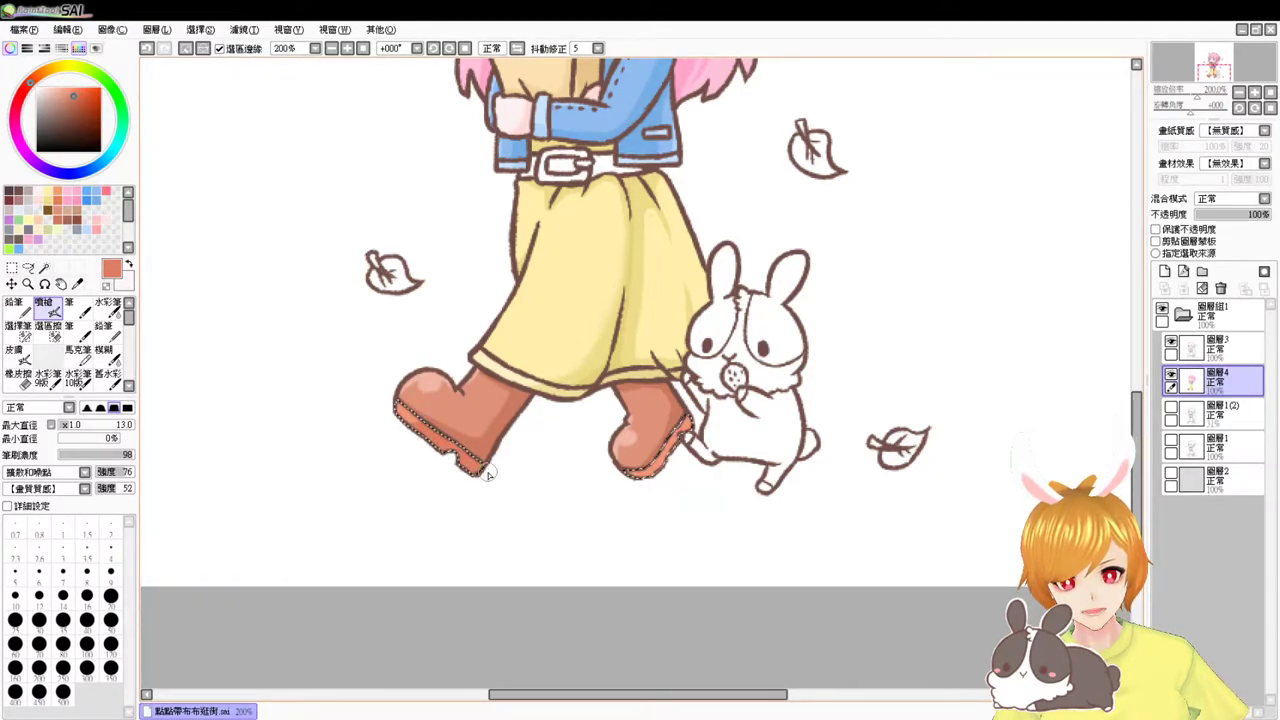
{"action": "left_click_drag", "start_coordinate": [684, 434], "coordinate": [669, 446]}
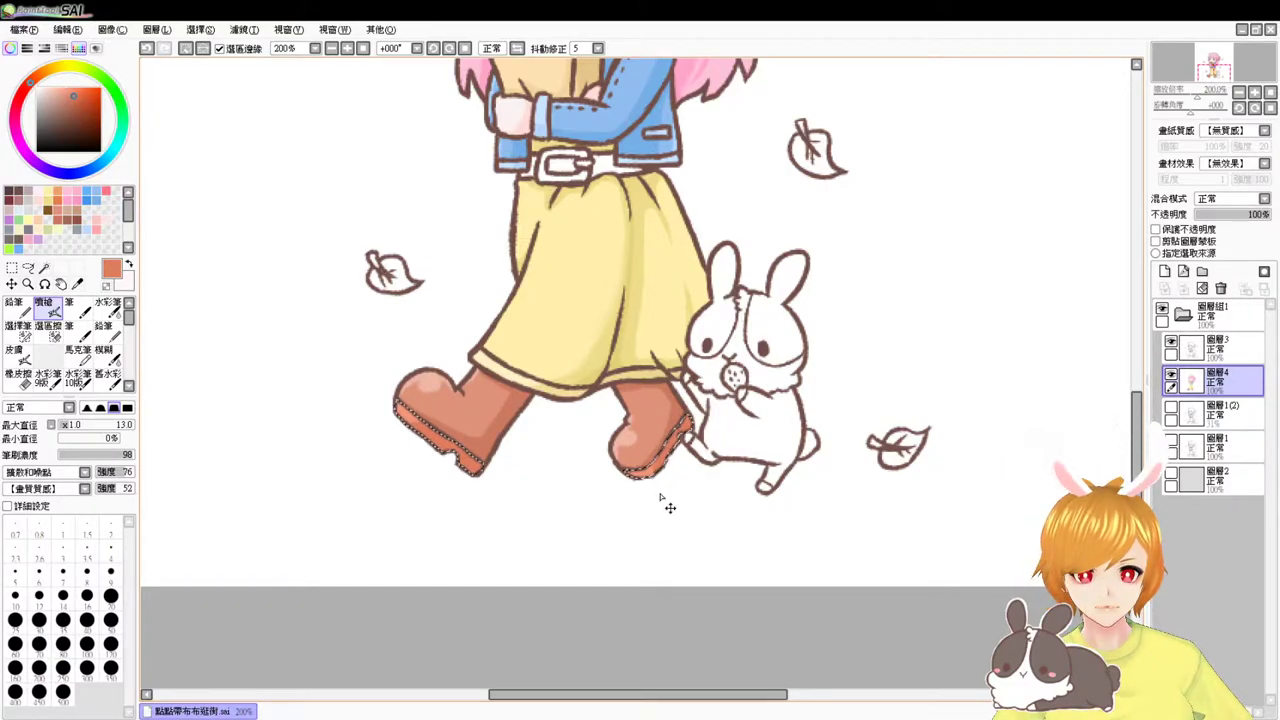
{"action": "key", "text": "ctrl+d"}
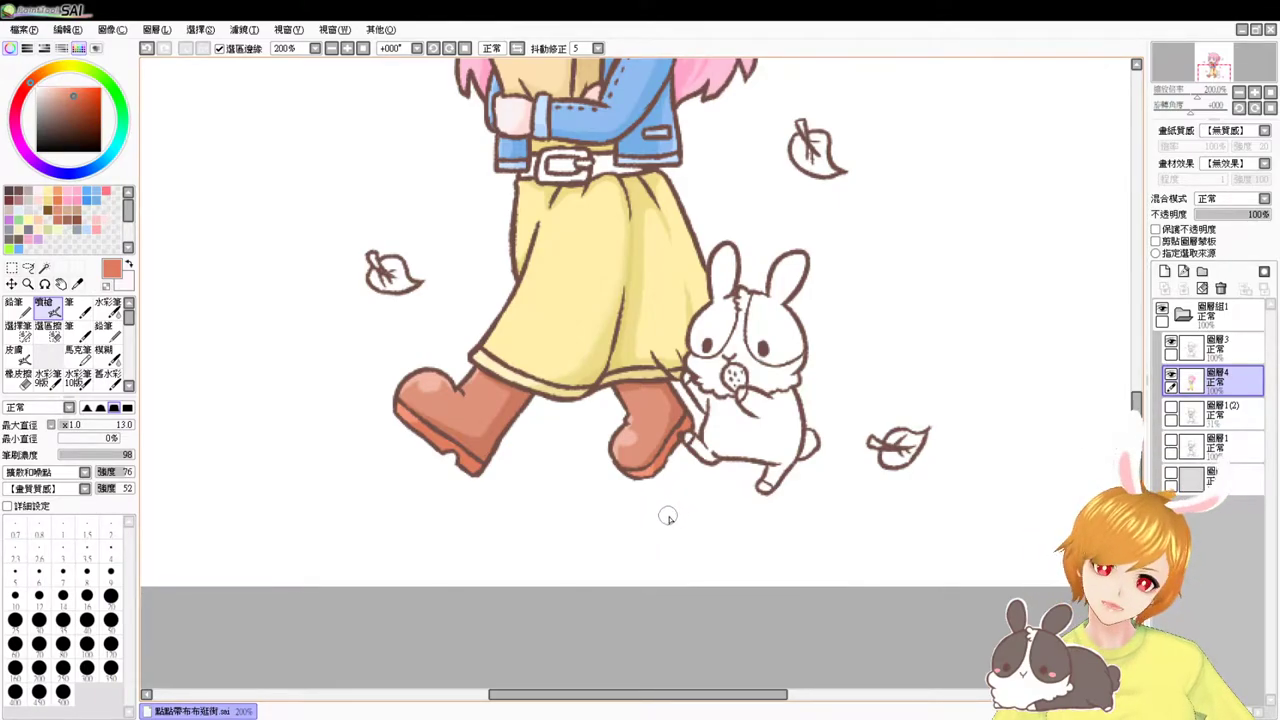
{"action": "key", "text": "ctrl+z"}
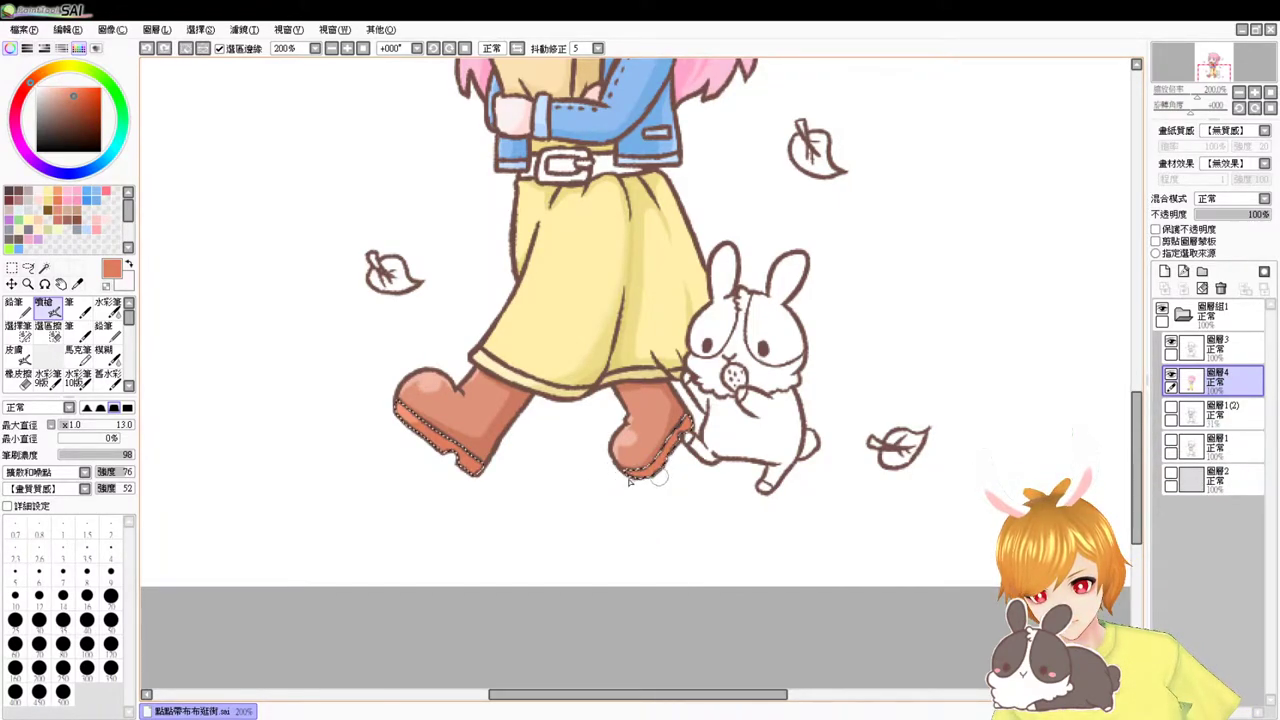
{"action": "key", "text": "ctrl+d"}
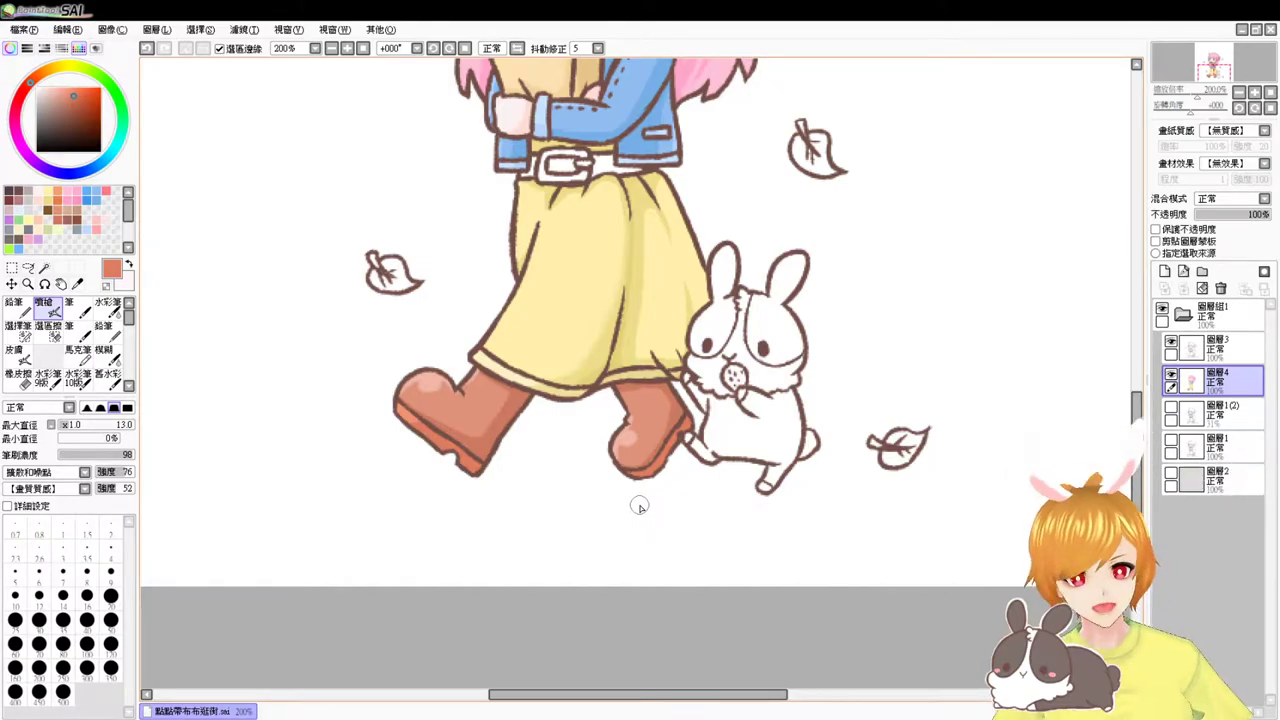
- Select the trailing boot's upper by temporarily hiding the colour layer, airbrush it with a sampled boot colour, and deselect
{"action": "left_click_drag", "start_coordinate": [800, 397], "coordinate": [816, 450]}
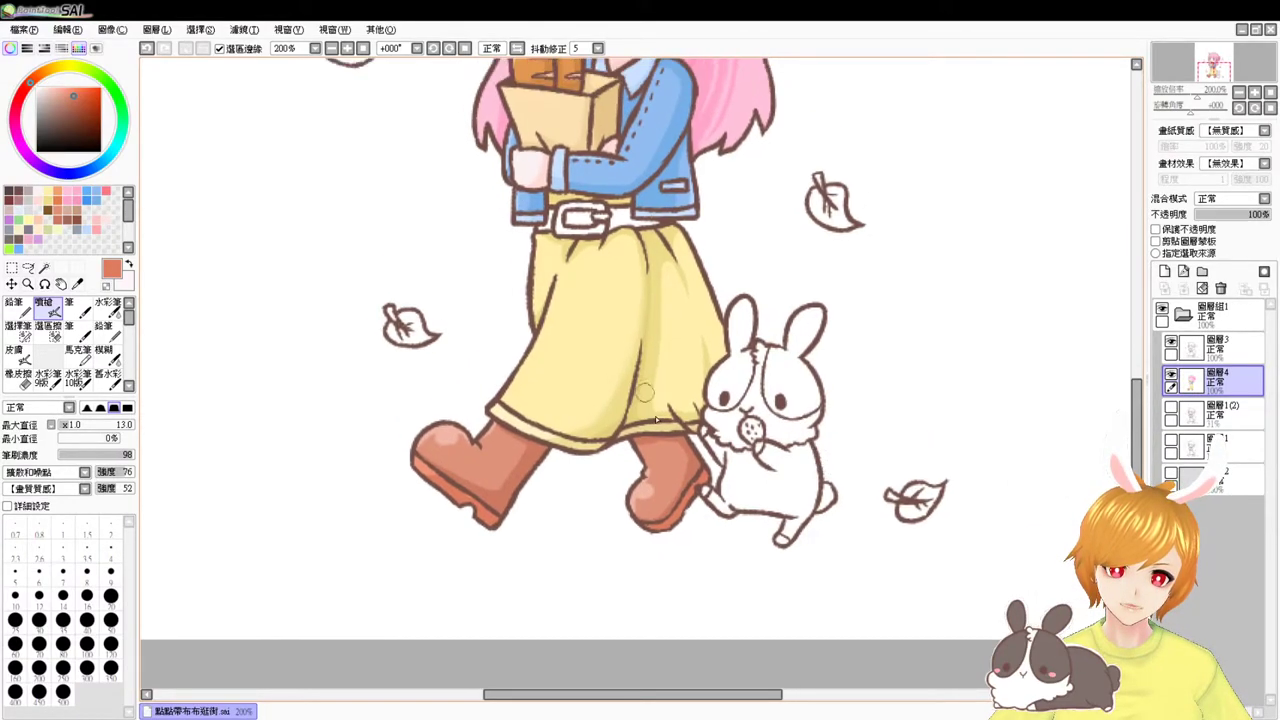
{"action": "left_click", "coordinate": [1171, 380]}
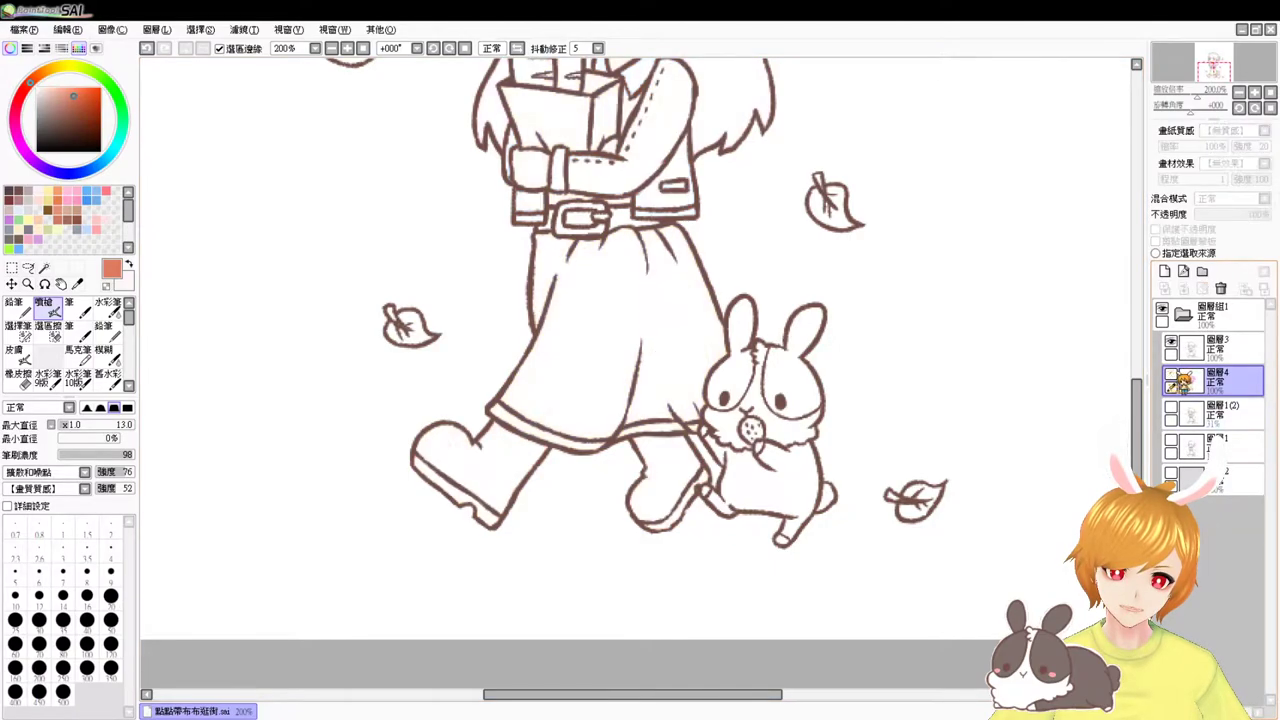
{"action": "left_click", "coordinate": [44, 268]}
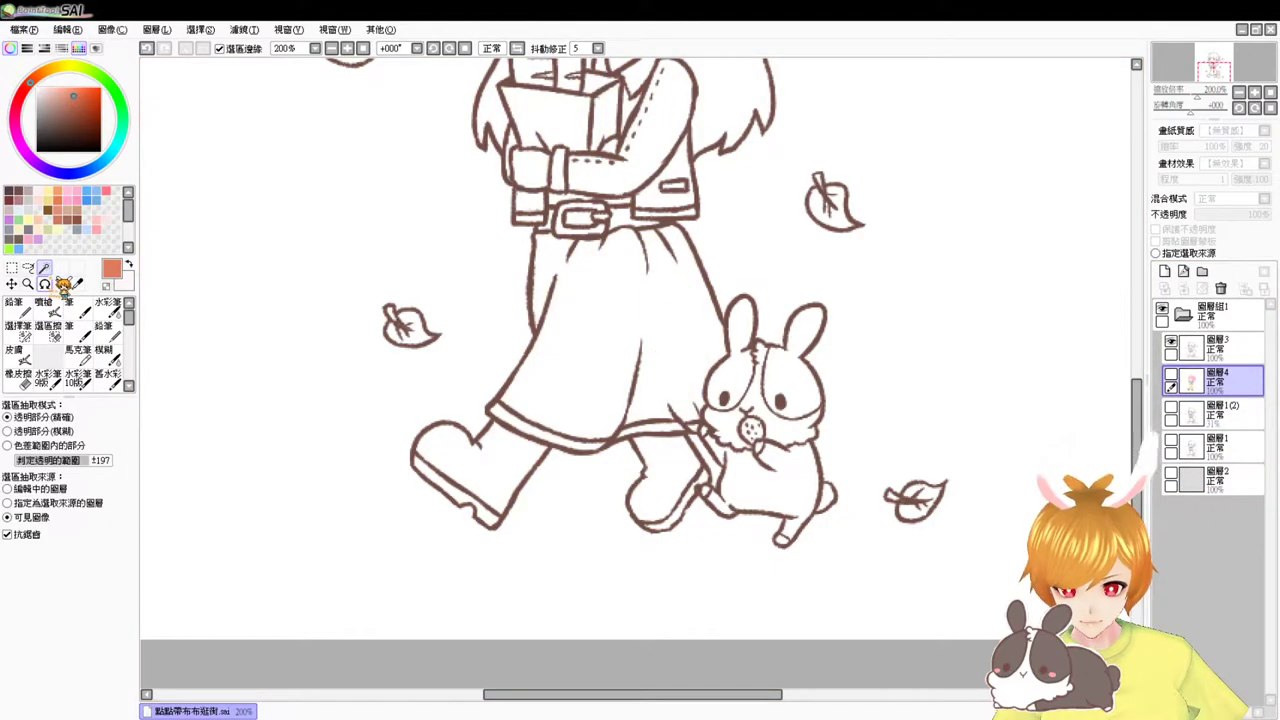
{"action": "left_click", "coordinate": [686, 447]}
{"action": "left_click", "coordinate": [1171, 380]}
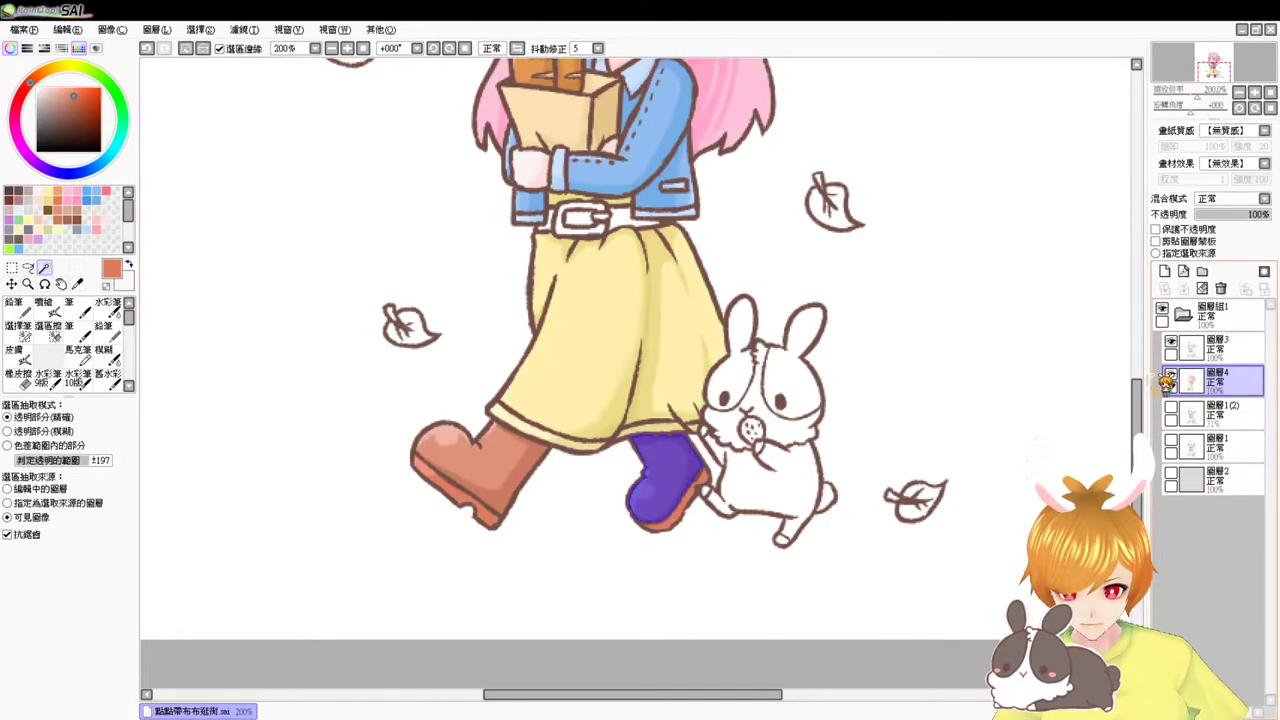
{"action": "left_click", "coordinate": [58, 311]}
{"action": "right_click", "coordinate": [692, 486]}
{"action": "mouse_move", "coordinate": [692, 487]}
{"action": "left_mouse_down"}
{"action": "mouse_move", "coordinate": [672, 431]}
{"action": "mouse_move", "coordinate": [704, 484]}
{"action": "mouse_move", "coordinate": [687, 469]}
{"action": "mouse_move", "coordinate": [685, 489]}
{"action": "mouse_move", "coordinate": [629, 524]}
{"action": "mouse_move", "coordinate": [688, 482]}
{"action": "mouse_move", "coordinate": [687, 469]}
{"action": "mouse_move", "coordinate": [642, 508]}
{"action": "mouse_move", "coordinate": [690, 462]}
{"action": "mouse_move", "coordinate": [643, 511]}
{"action": "mouse_move", "coordinate": [691, 476]}
{"action": "mouse_move", "coordinate": [691, 459]}
{"action": "mouse_move", "coordinate": [663, 447]}
{"action": "mouse_move", "coordinate": [696, 422]}
{"action": "mouse_move", "coordinate": [656, 473]}
{"action": "left_mouse_up"}
{"action": "key", "text": "ctrl+d"}
- Select the belt on both sides of the buckle and inside it with the Magic Wand, and fill it with reddish brown
{"action": "scroll", "coordinate": [688, 333], "scroll_direction": "up", "scroll_amount": 1}
{"action": "scroll", "coordinate": [686, 343], "scroll_direction": "up", "scroll_amount": 2}
{"action": "scroll", "coordinate": [688, 372], "scroll_direction": "up", "scroll_amount": 1}
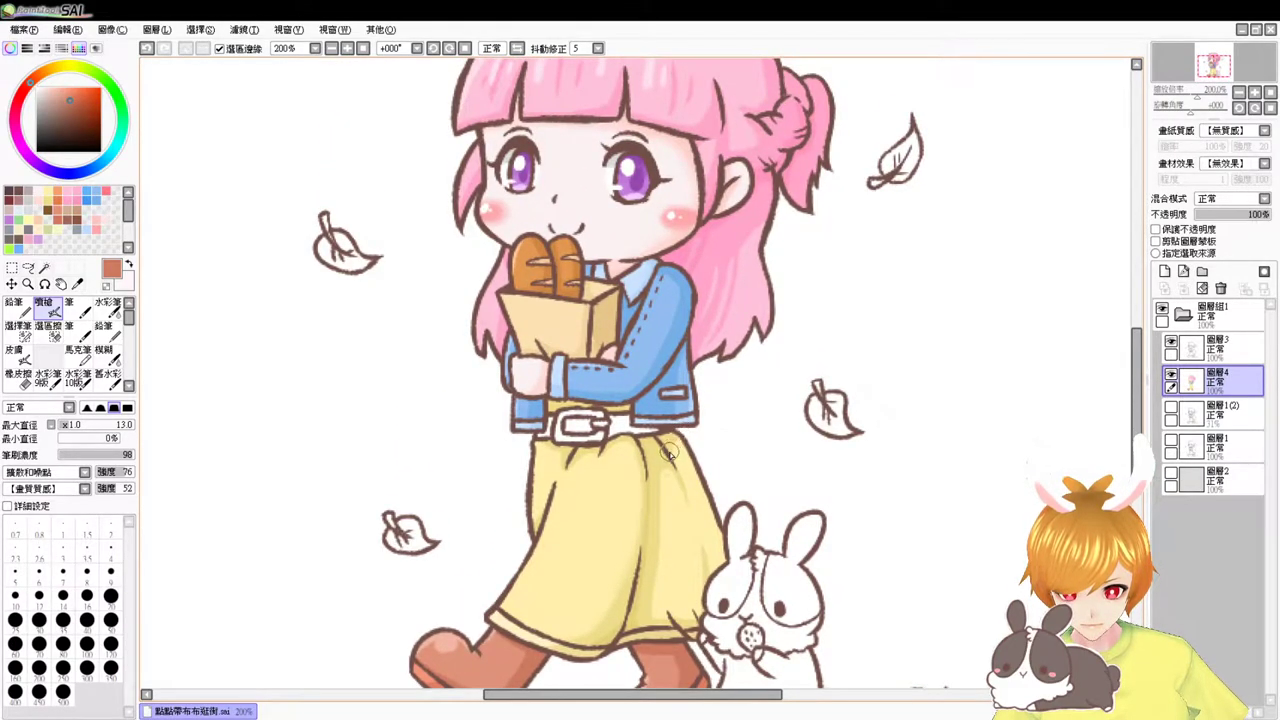
{"action": "scroll", "coordinate": [669, 455], "scroll_direction": "up", "scroll_amount": 1}
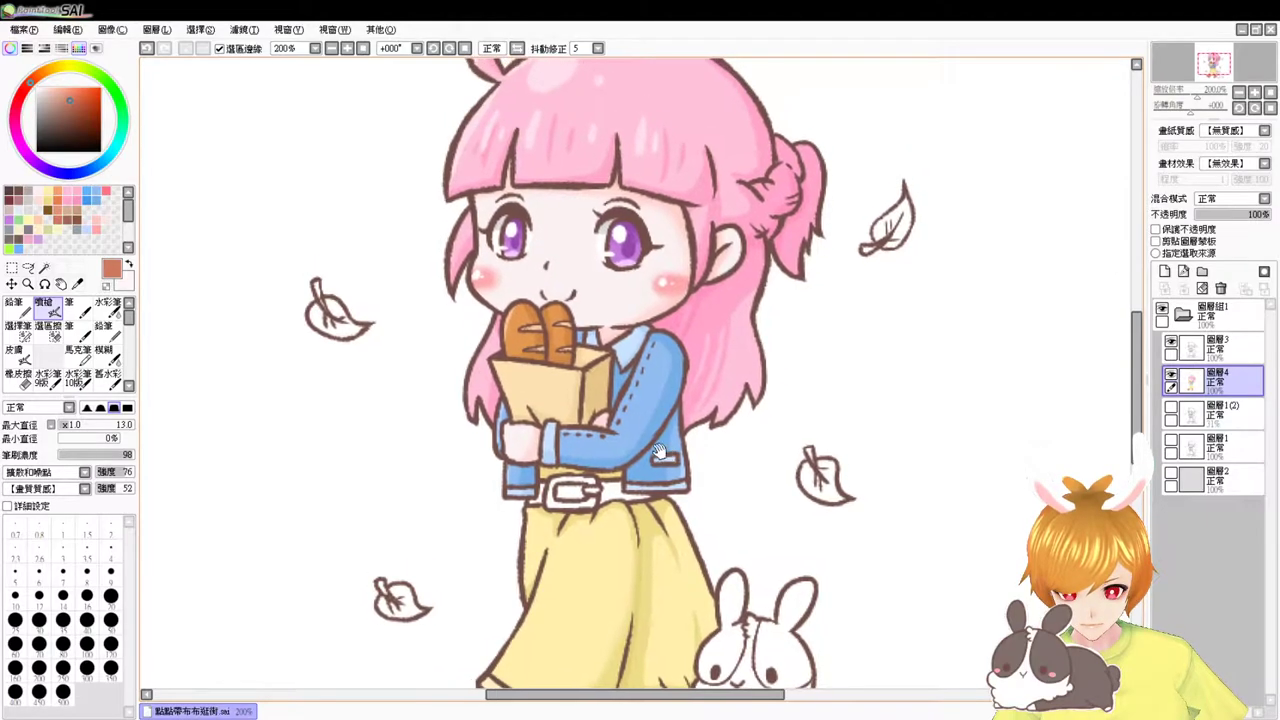
{"action": "left_click", "coordinate": [44, 268]}
{"action": "key", "text": "Page_Up"}
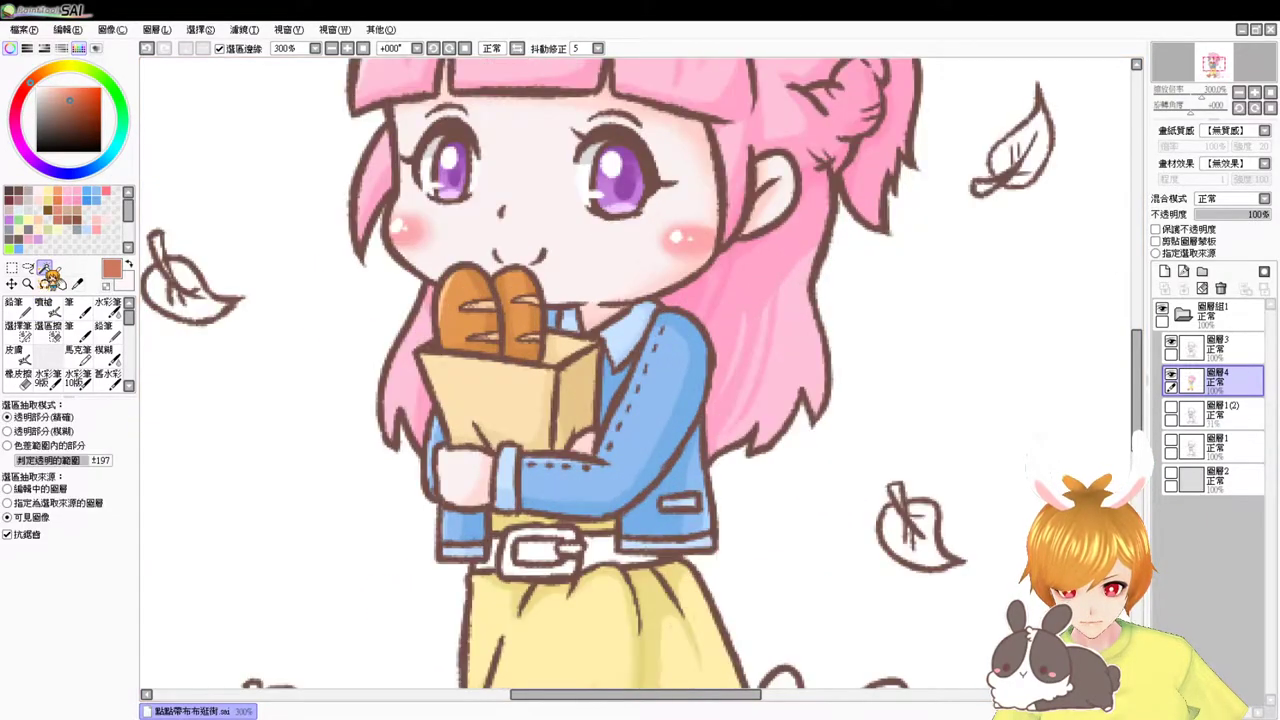
{"action": "left_click_drag", "start_coordinate": [780, 521], "coordinate": [808, 312]}
{"action": "left_click", "coordinate": [555, 370]}
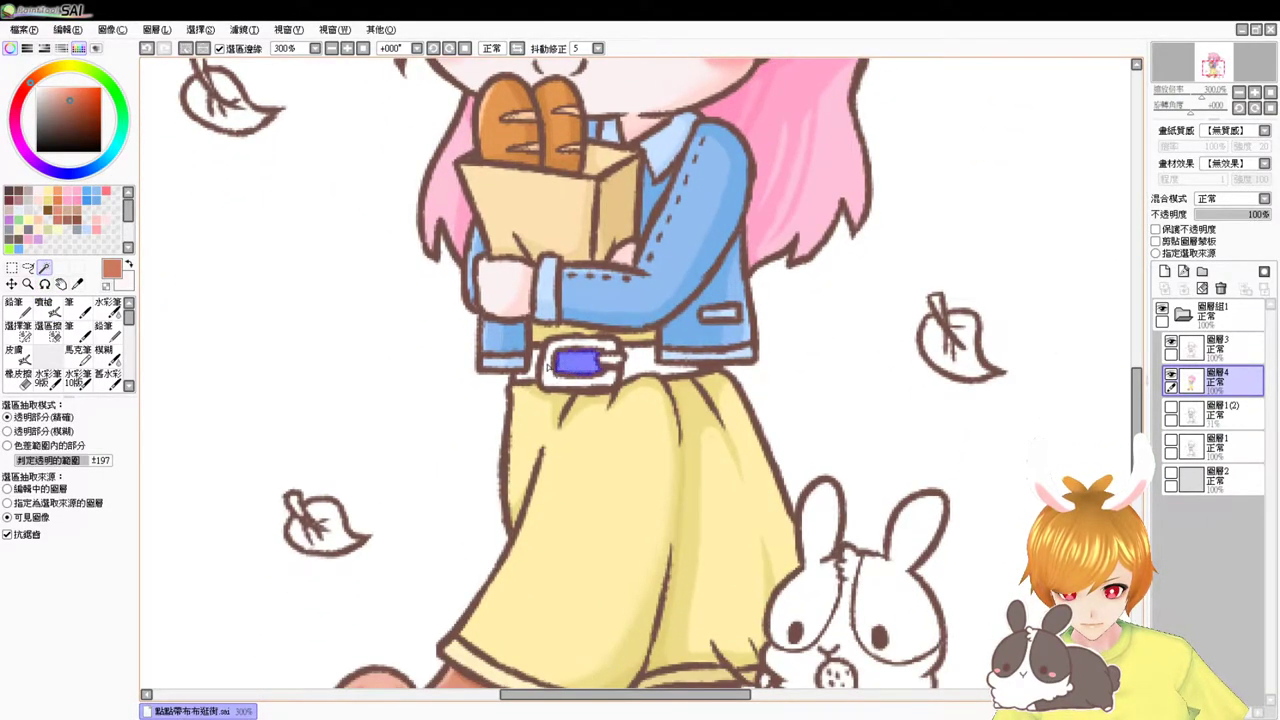
{"action": "left_click", "coordinate": [528, 368]}
{"action": "left_click", "coordinate": [648, 370]}
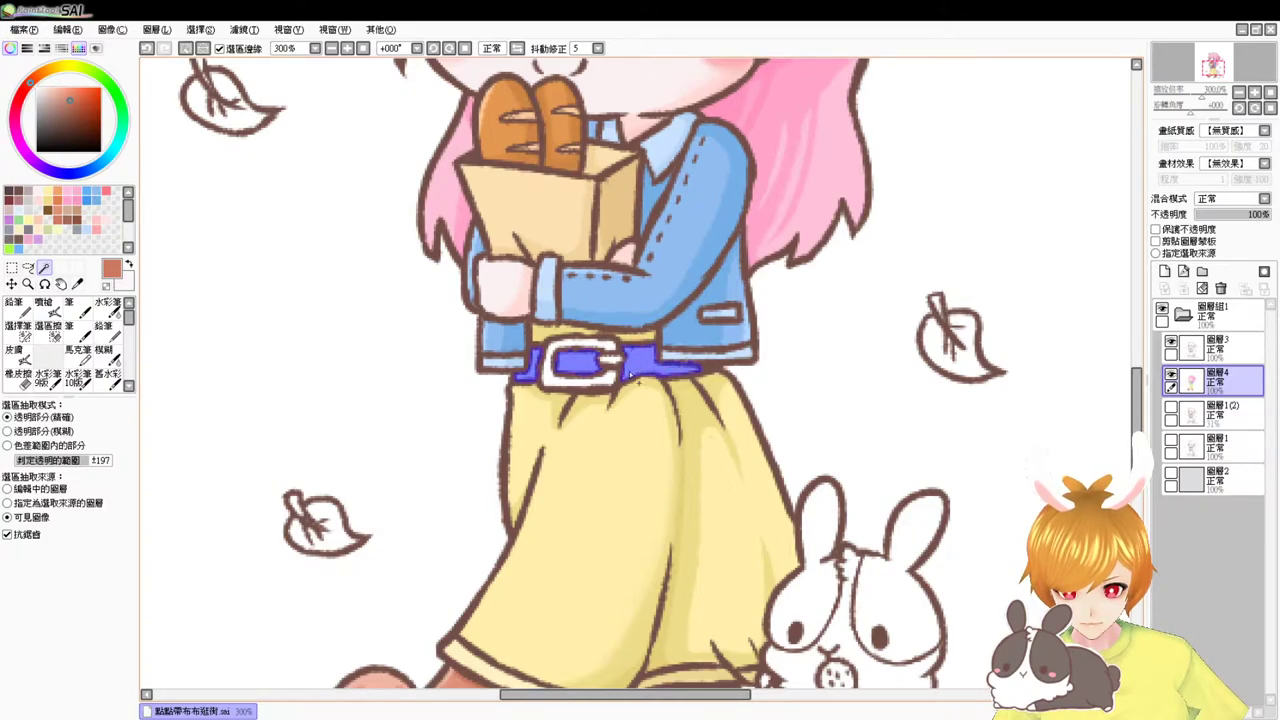
{"action": "left_click", "coordinate": [62, 206]}
- Airbrush reddish-brown shading on the belt around the buckle and clear the selection
{"action": "left_click", "coordinate": [44, 305]}
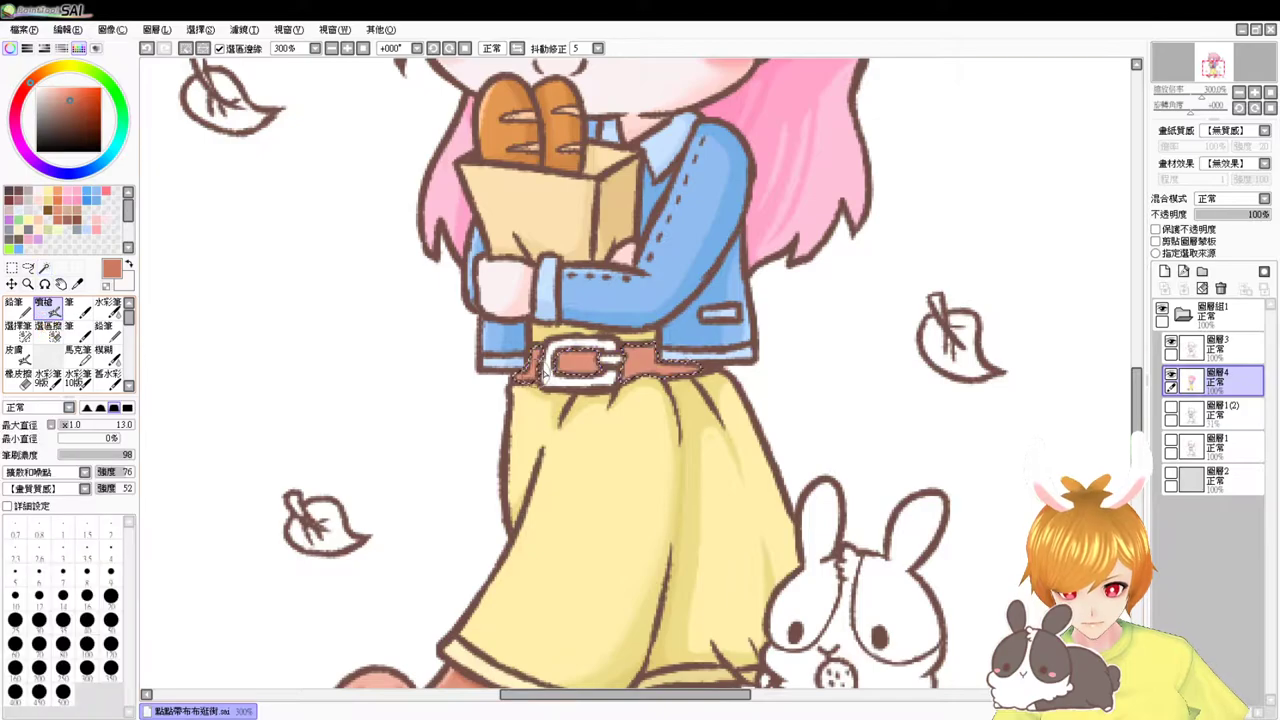
{"action": "mouse_move", "coordinate": [522, 367]}
{"action": "left_mouse_down"}
{"action": "mouse_move", "coordinate": [582, 347]}
{"action": "mouse_move", "coordinate": [557, 375]}
{"action": "mouse_move", "coordinate": [569, 354]}
{"action": "mouse_move", "coordinate": [574, 385]}
{"action": "mouse_move", "coordinate": [657, 362]}
{"action": "mouse_move", "coordinate": [622, 342]}
{"action": "mouse_move", "coordinate": [630, 367]}
{"action": "mouse_move", "coordinate": [634, 350]}
{"action": "mouse_move", "coordinate": [687, 352]}
{"action": "mouse_move", "coordinate": [662, 355]}
{"action": "mouse_move", "coordinate": [707, 369]}
{"action": "mouse_move", "coordinate": [734, 354]}
{"action": "mouse_move", "coordinate": [651, 410]}
{"action": "left_mouse_up"}
{"action": "mouse_move", "coordinate": [634, 358]}
{"action": "left_mouse_down"}
{"action": "mouse_move", "coordinate": [557, 351]}
{"action": "mouse_move", "coordinate": [598, 350]}
{"action": "left_mouse_up"}
{"action": "key", "text": "ctrl+d"}
- Select the belt buckle's frame and prong with the Magic Wand and fill them with a light grey swatch colour
{"action": "mouse_move", "coordinate": [625, 471]}
{"action": "left_mouse_down"}
{"action": "mouse_move", "coordinate": [617, 378]}
{"action": "mouse_move", "coordinate": [622, 404]}
{"action": "left_mouse_up"}
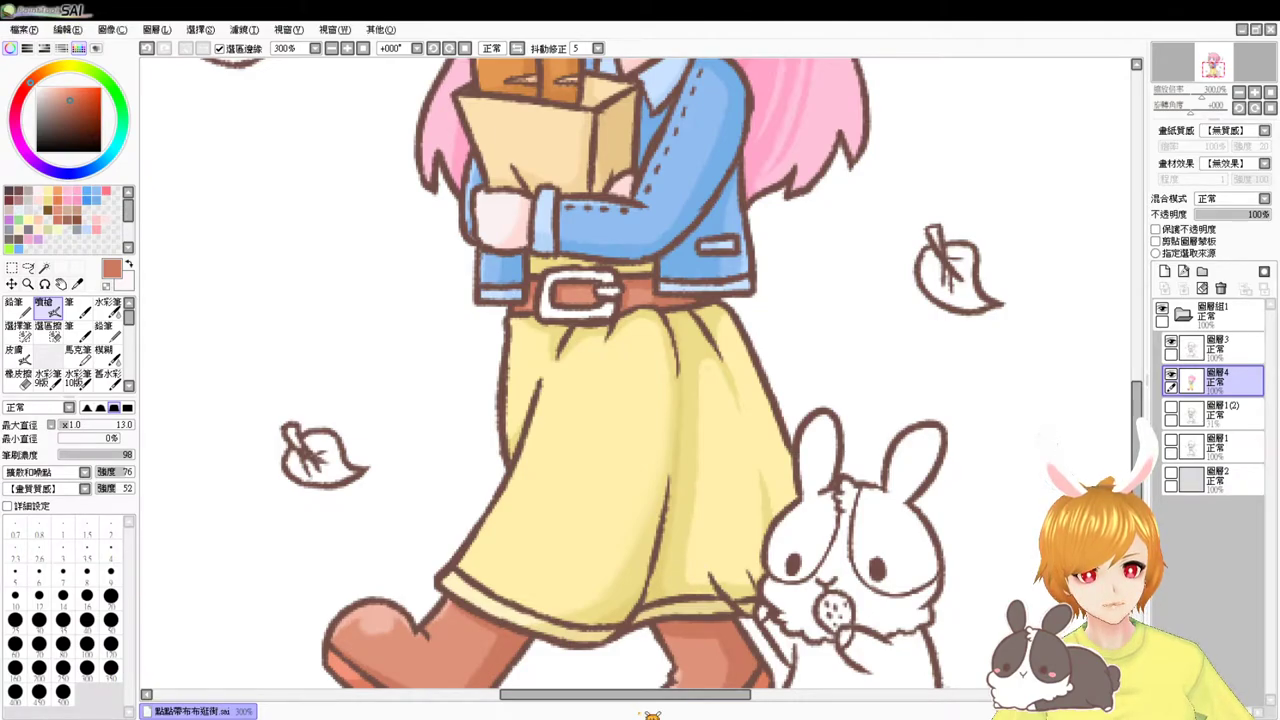
{"action": "left_click_drag", "start_coordinate": [822, 374], "coordinate": [854, 340]}
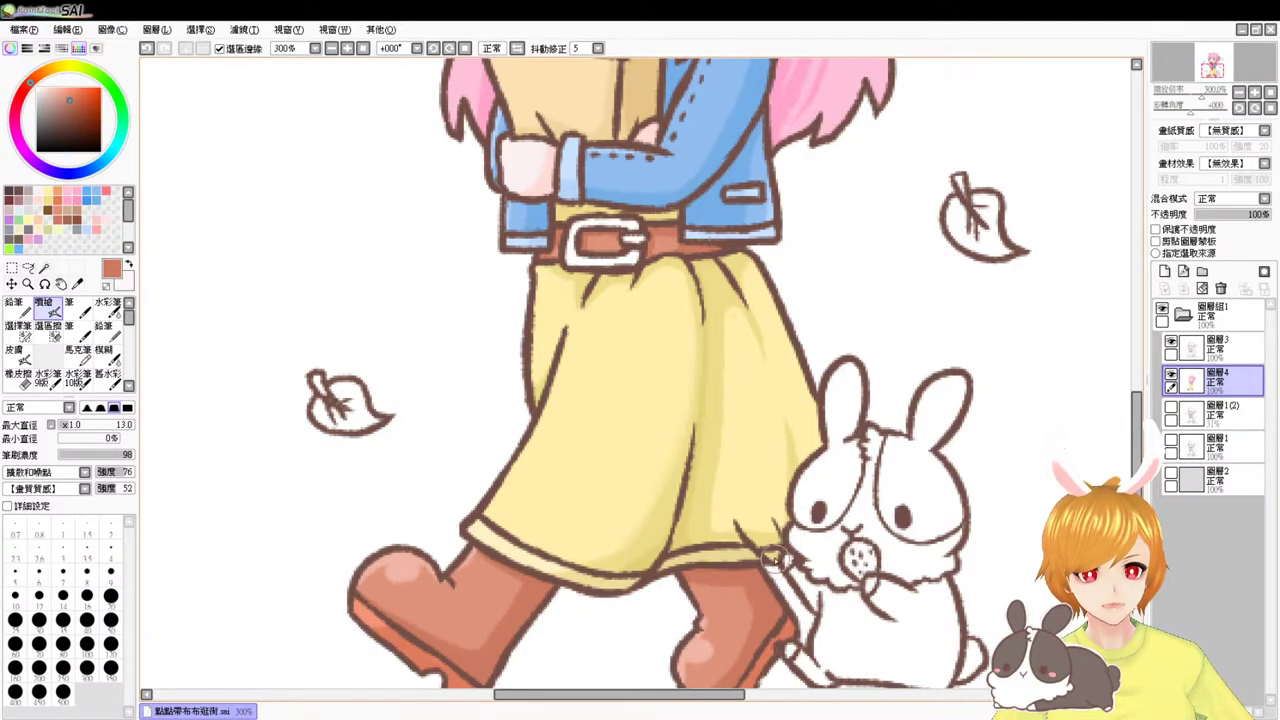
{"action": "left_click_drag", "start_coordinate": [788, 586], "coordinate": [782, 454]}
{"action": "left_click_drag", "start_coordinate": [807, 384], "coordinate": [793, 445]}
{"action": "left_click_drag", "start_coordinate": [702, 272], "coordinate": [746, 515]}
{"action": "left_click", "coordinate": [44, 268]}
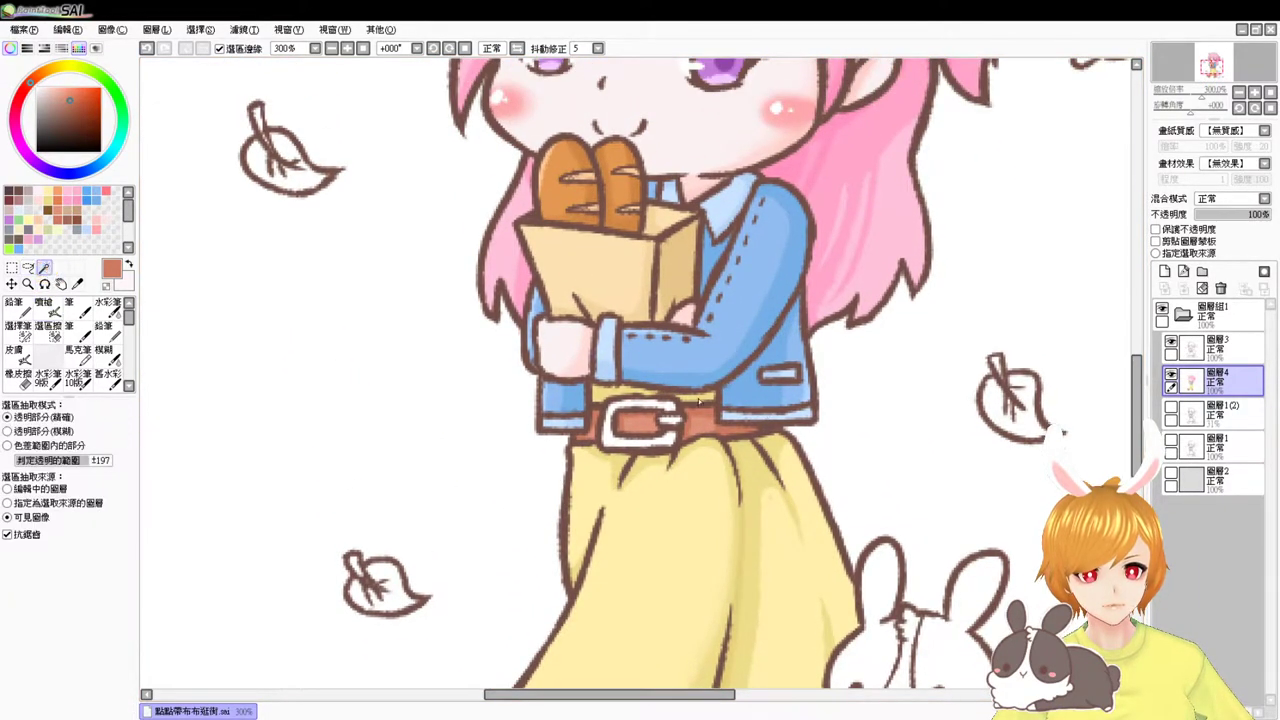
{"action": "left_click", "coordinate": [614, 414]}
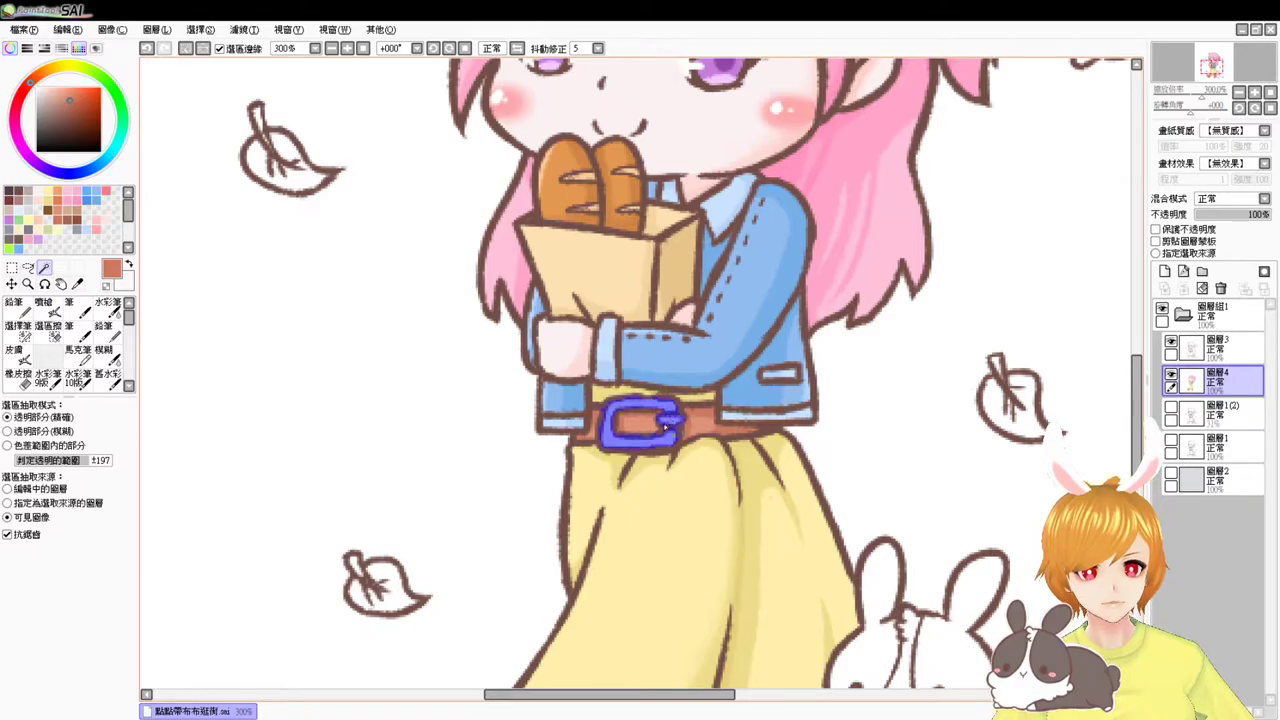
{"action": "left_click", "coordinate": [30, 209]}
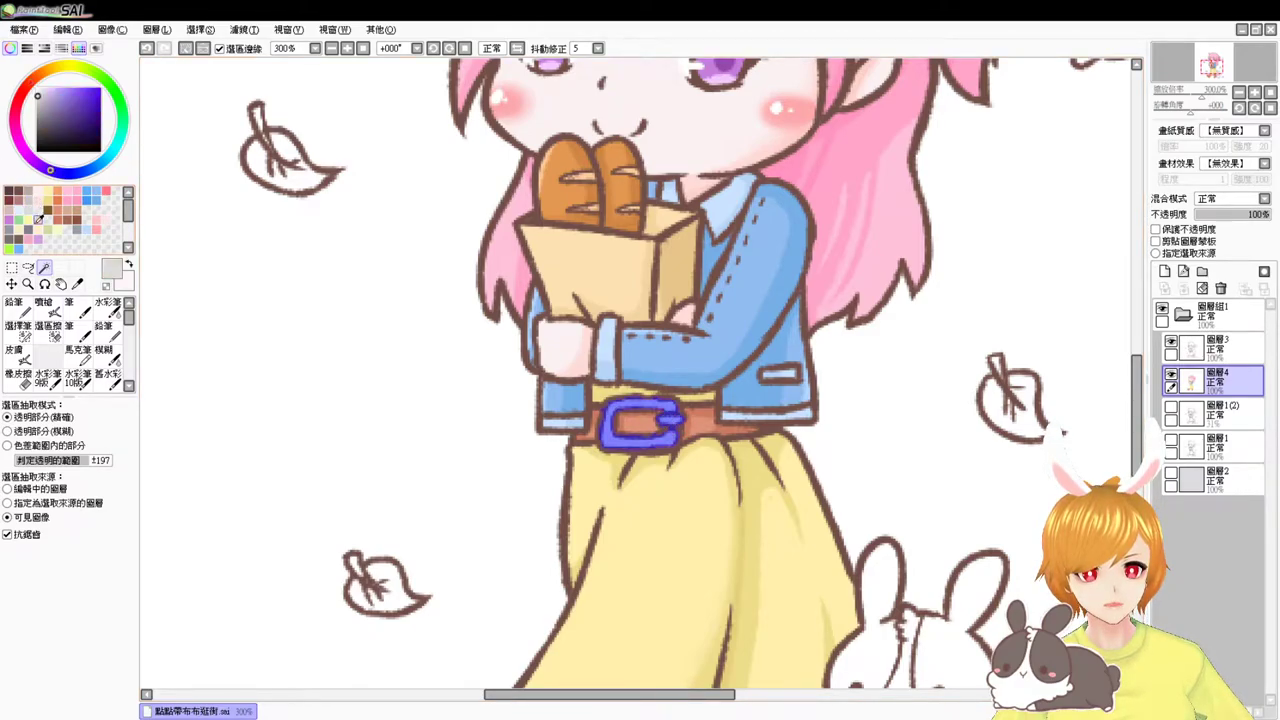
- Airbrush darker grey shading on the belt buckle at size 9 and clear the selection
{"action": "left_click", "coordinate": [30, 199]}
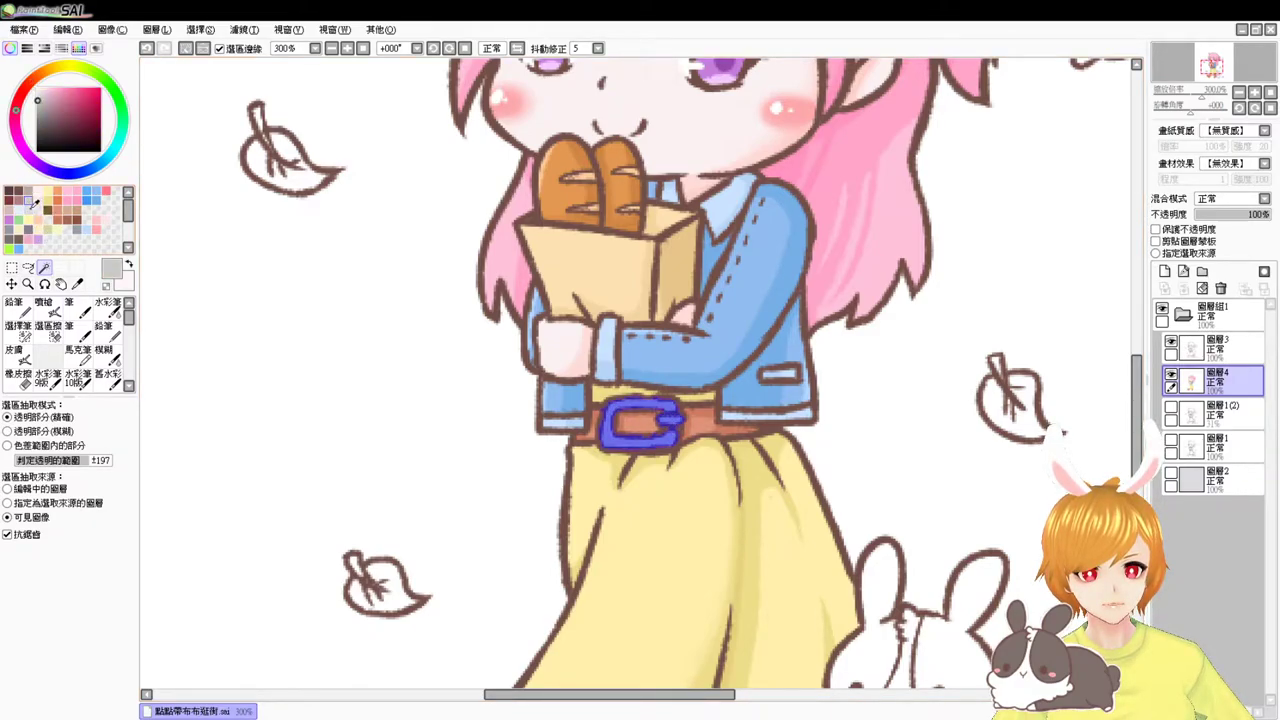
{"action": "left_click", "coordinate": [46, 305]}
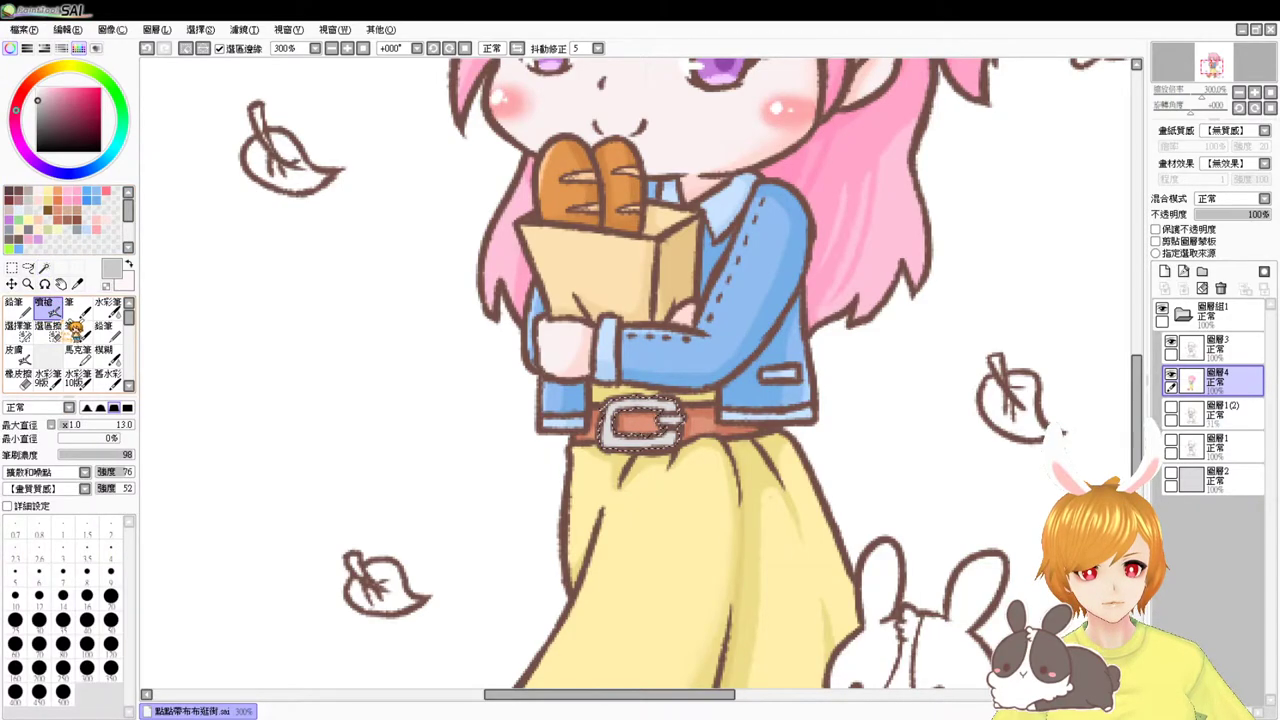
{"action": "left_click_drag", "start_coordinate": [668, 401], "coordinate": [658, 402]}
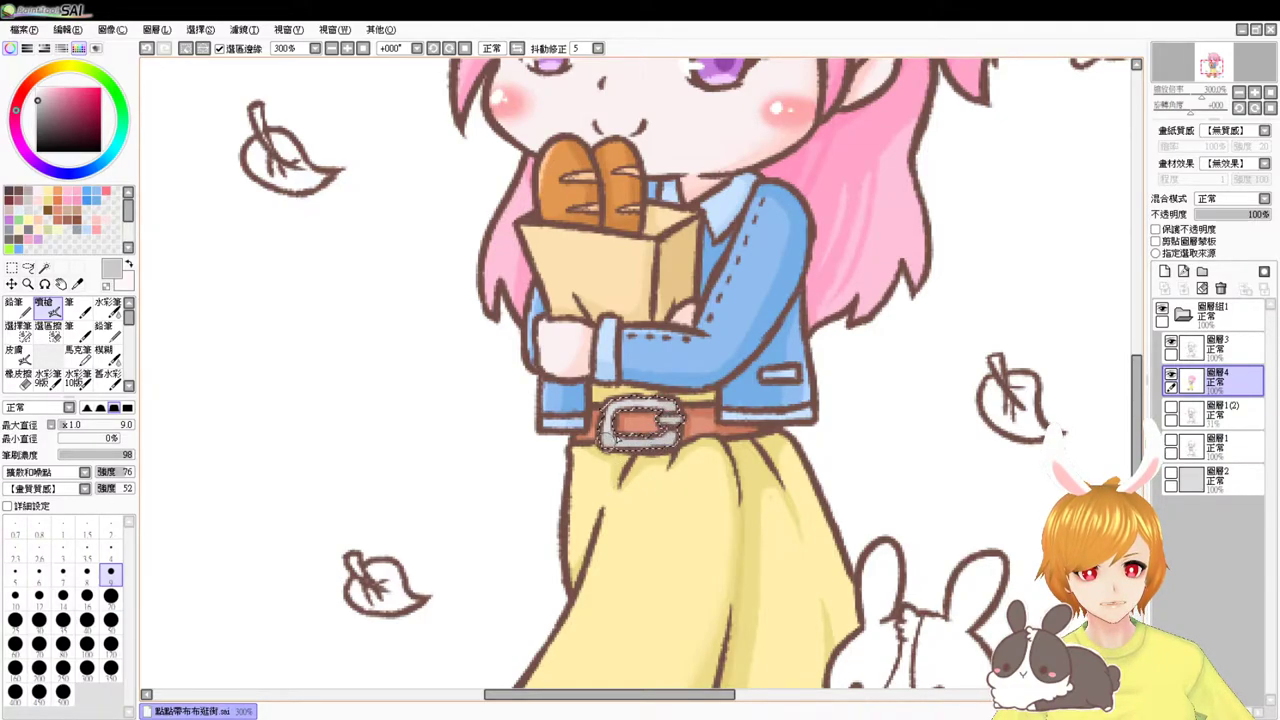
{"action": "key", "text": "ctrl+d"}
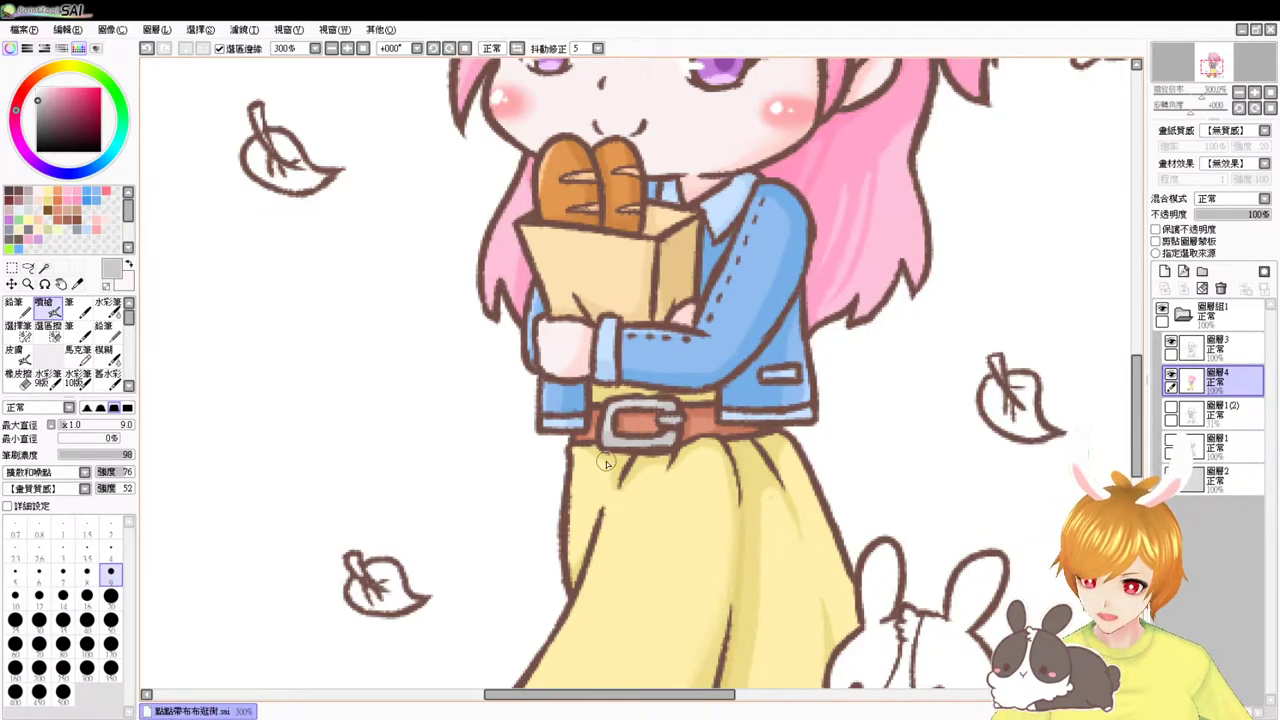
{"action": "left_click_drag", "start_coordinate": [623, 212], "coordinate": [596, 461]}
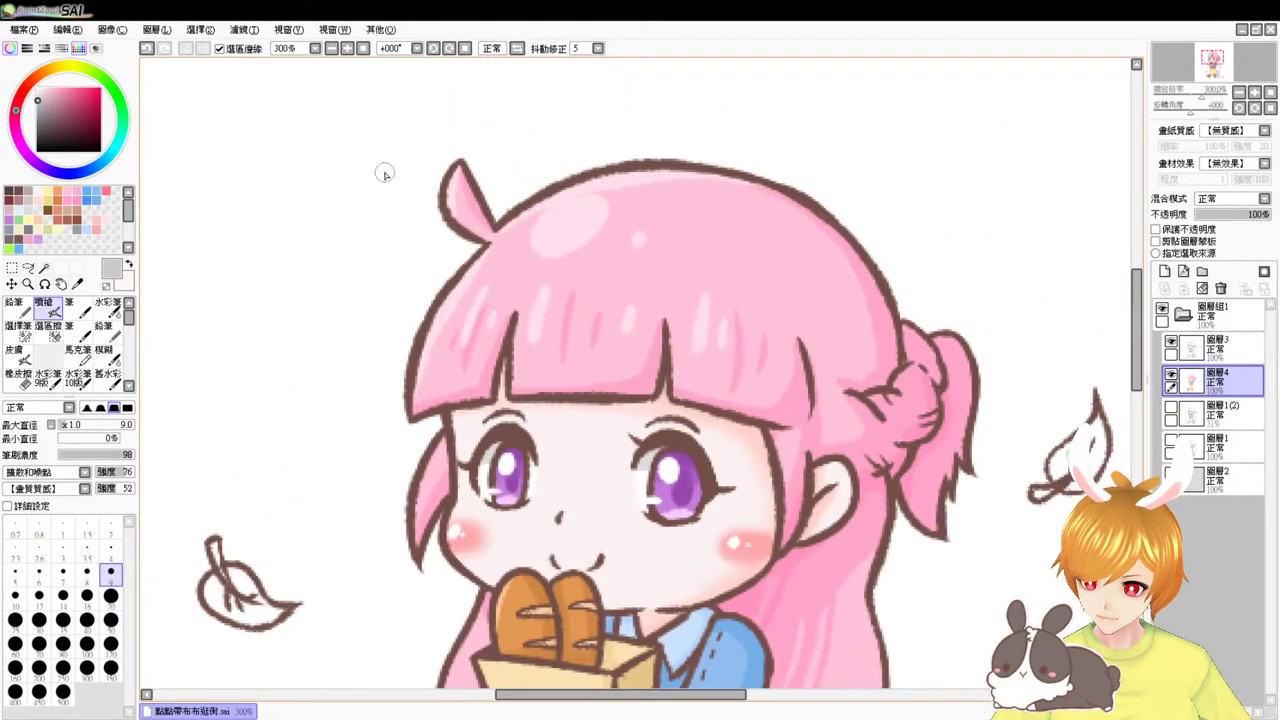
{"action": "left_click", "coordinate": [363, 48]}
{"action": "left_click", "coordinate": [347, 48]}
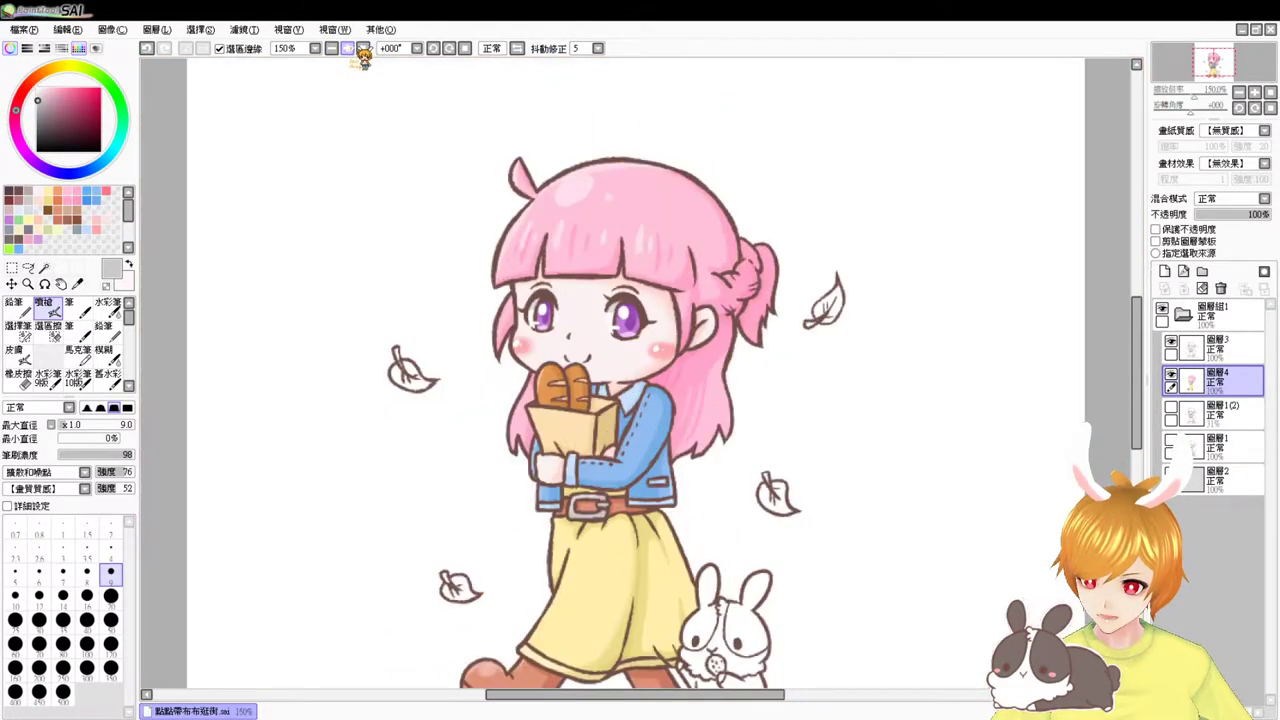
{"action": "left_click", "coordinate": [347, 49]}
- Select the rabbit's ears, eye patches, body, legs and tail with the Magic Wand and fill them with a dark greyish-brown swatch colour
{"action": "scroll", "coordinate": [714, 334], "scroll_direction": "down", "scroll_amount": 5}
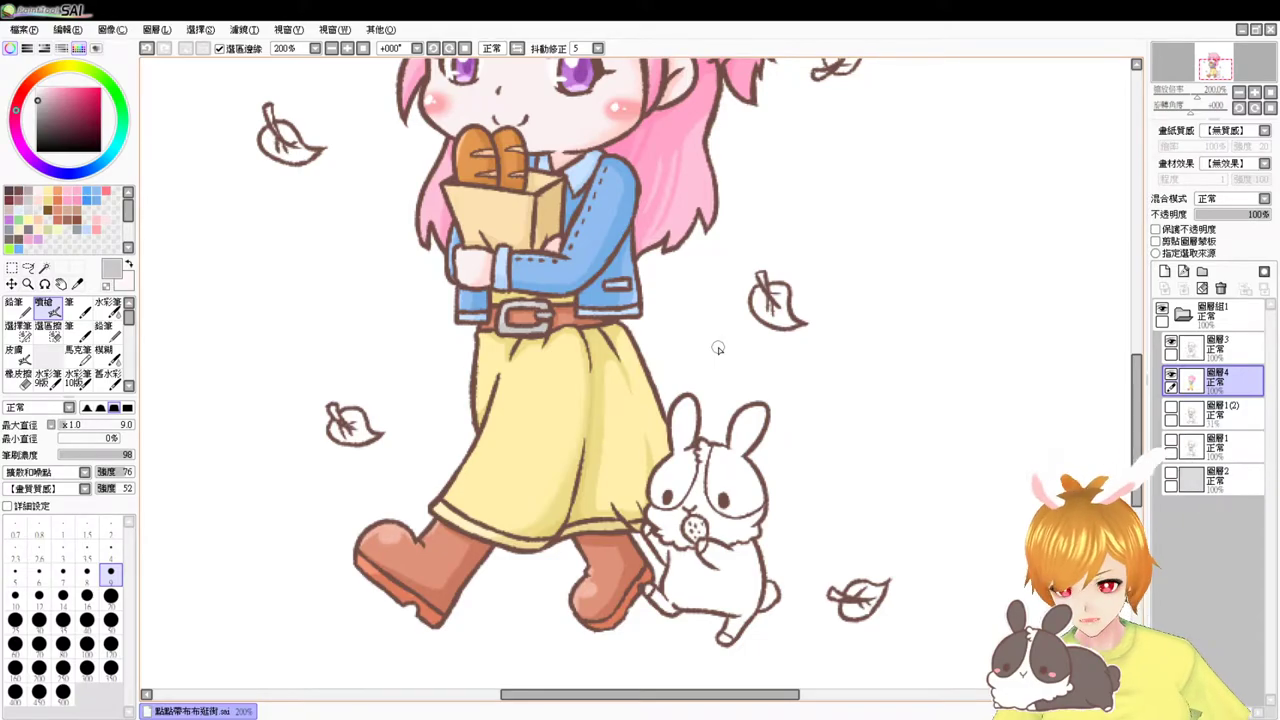
{"action": "left_click_drag", "start_coordinate": [837, 460], "coordinate": [734, 379]}
{"action": "scroll", "coordinate": [755, 412], "scroll_direction": "up", "scroll_amount": 1}
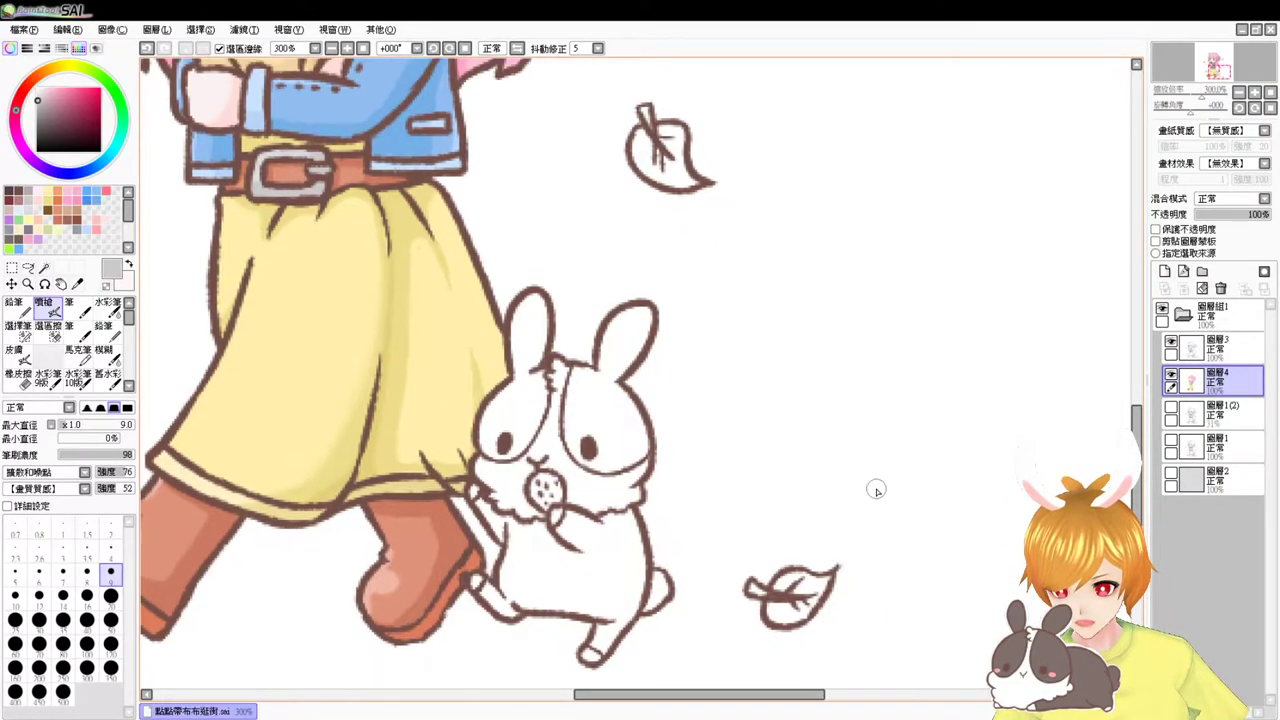
{"action": "left_click", "coordinate": [44, 268]}
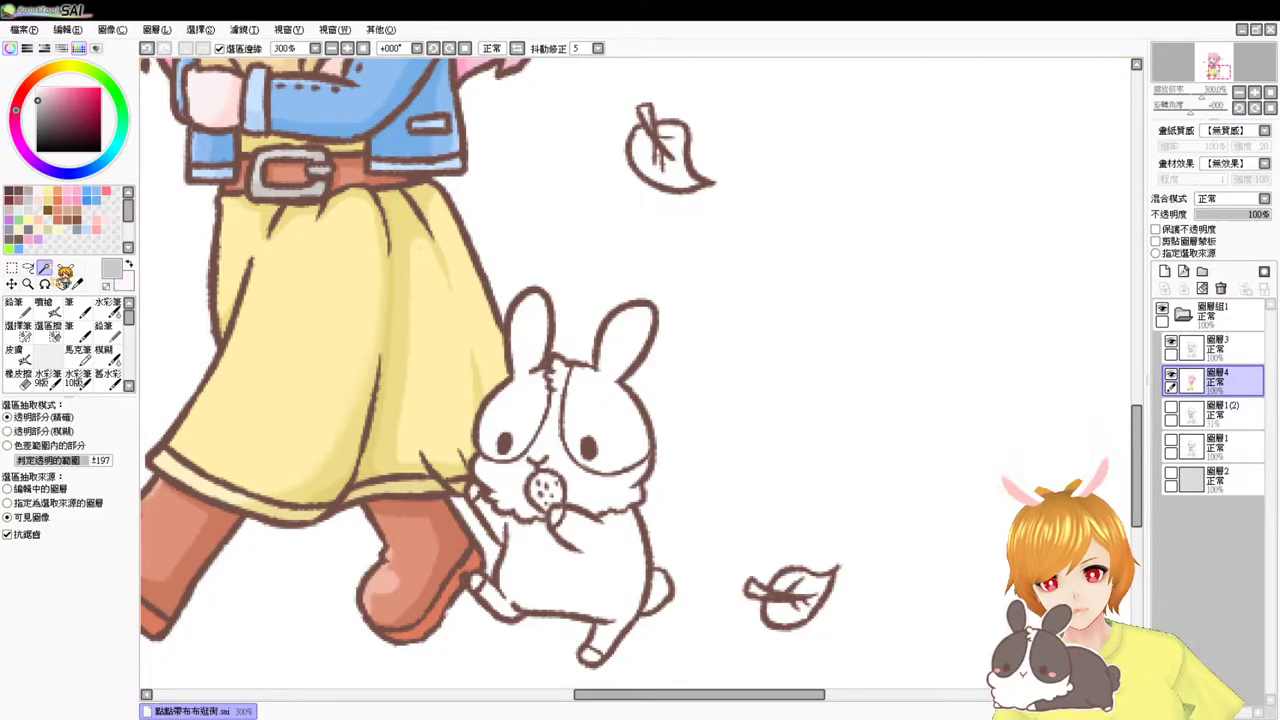
{"action": "left_click", "coordinate": [582, 488]}
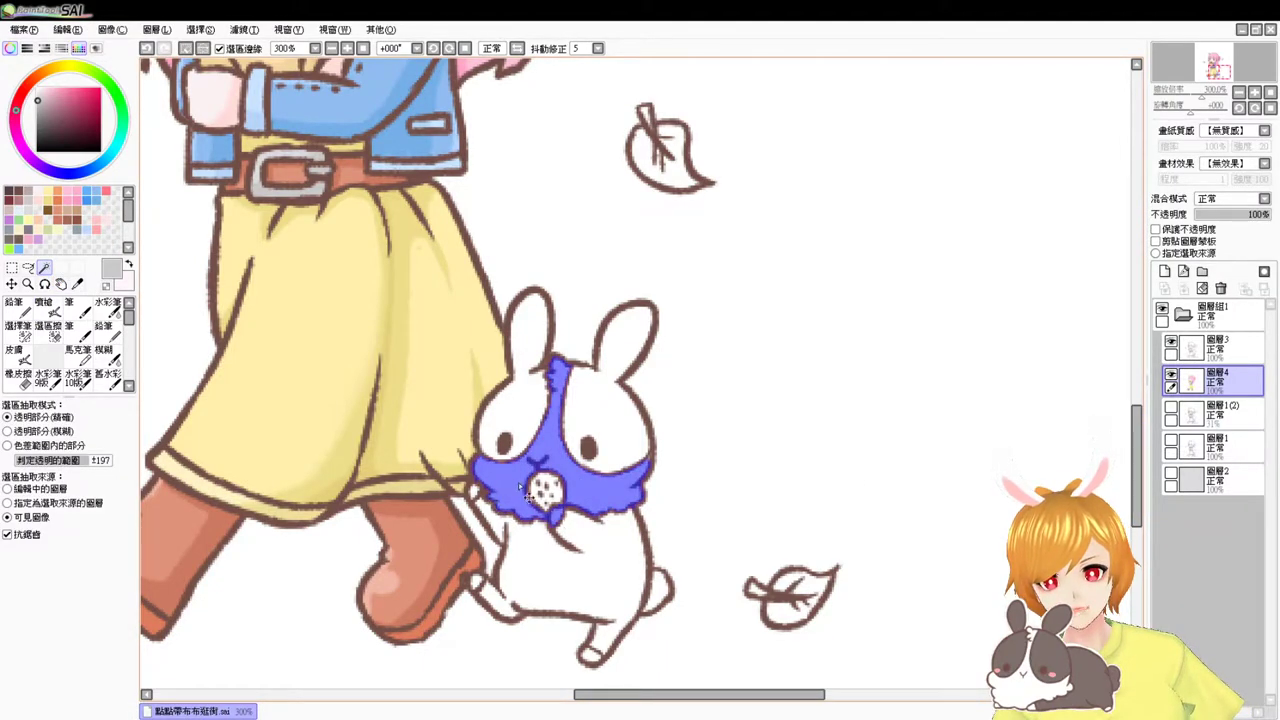
{"action": "key", "text": "ctrl+d"}
{"action": "left_click", "coordinate": [600, 415]}
{"action": "left_click", "coordinate": [518, 405]}
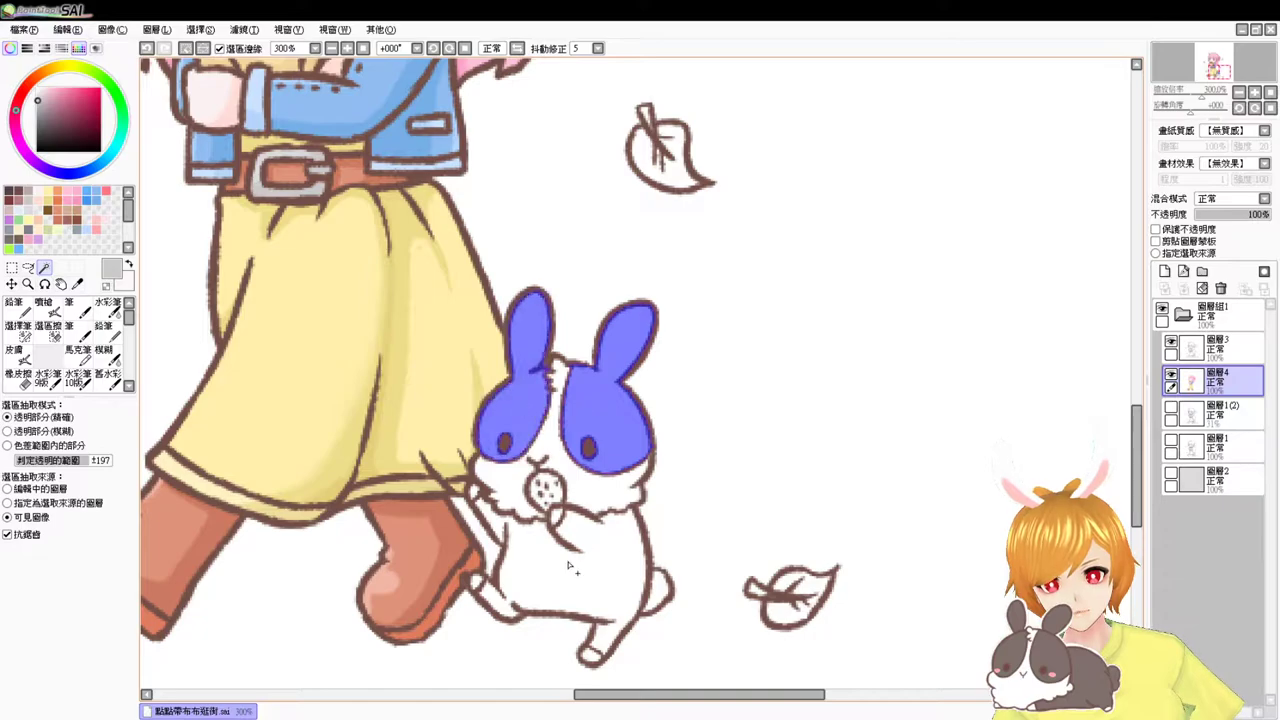
{"action": "left_click", "coordinate": [574, 562]}
{"action": "left_click", "coordinate": [651, 595]}
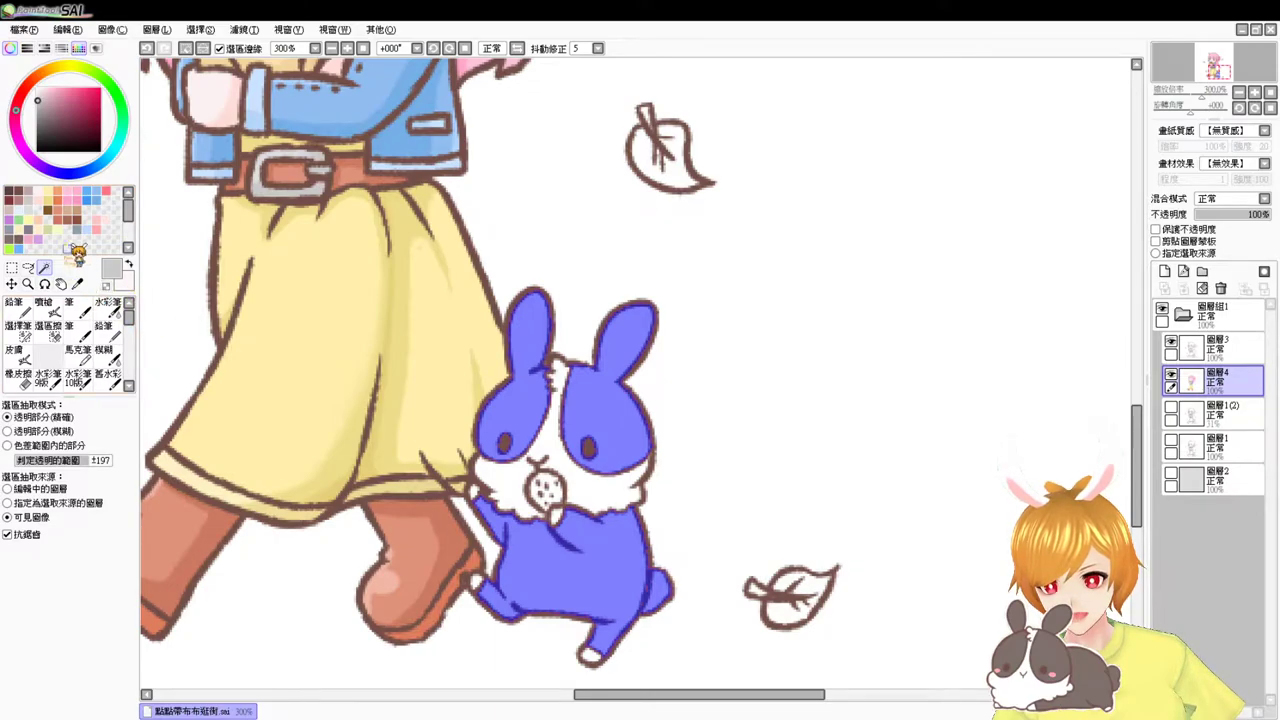
{"action": "left_click", "coordinate": [12, 232]}
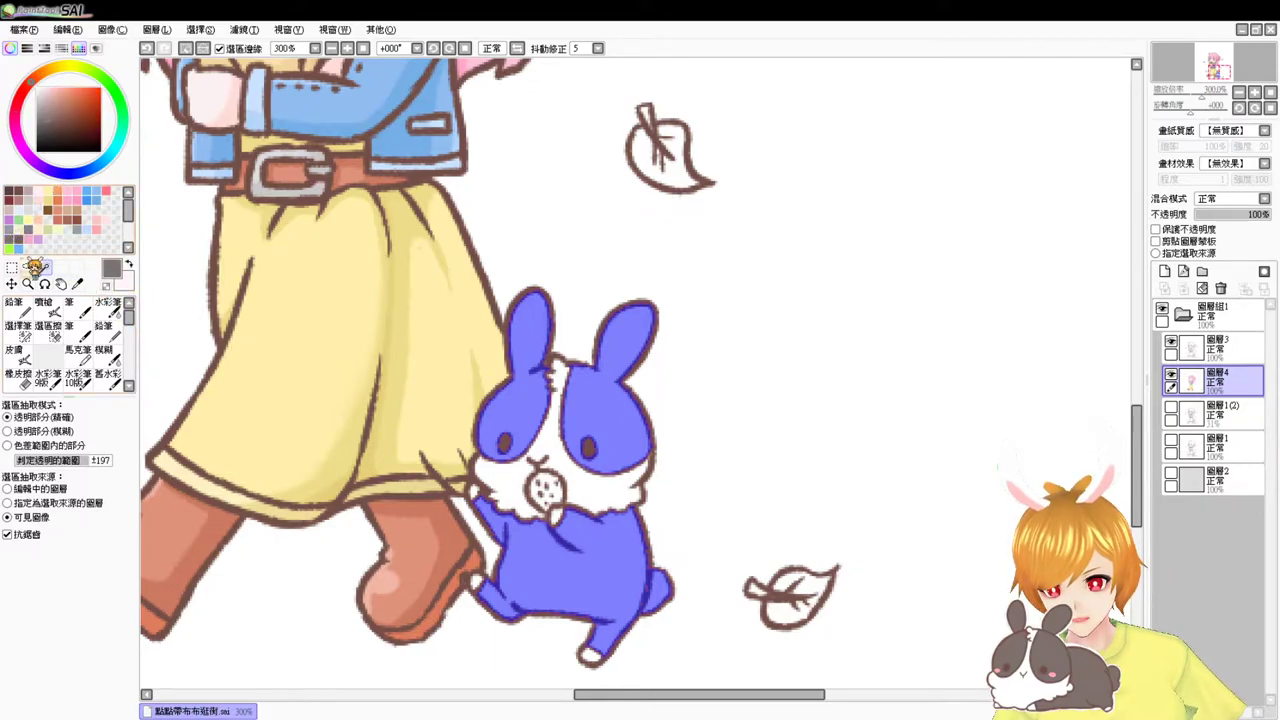
{"action": "left_click", "coordinate": [628, 432]}
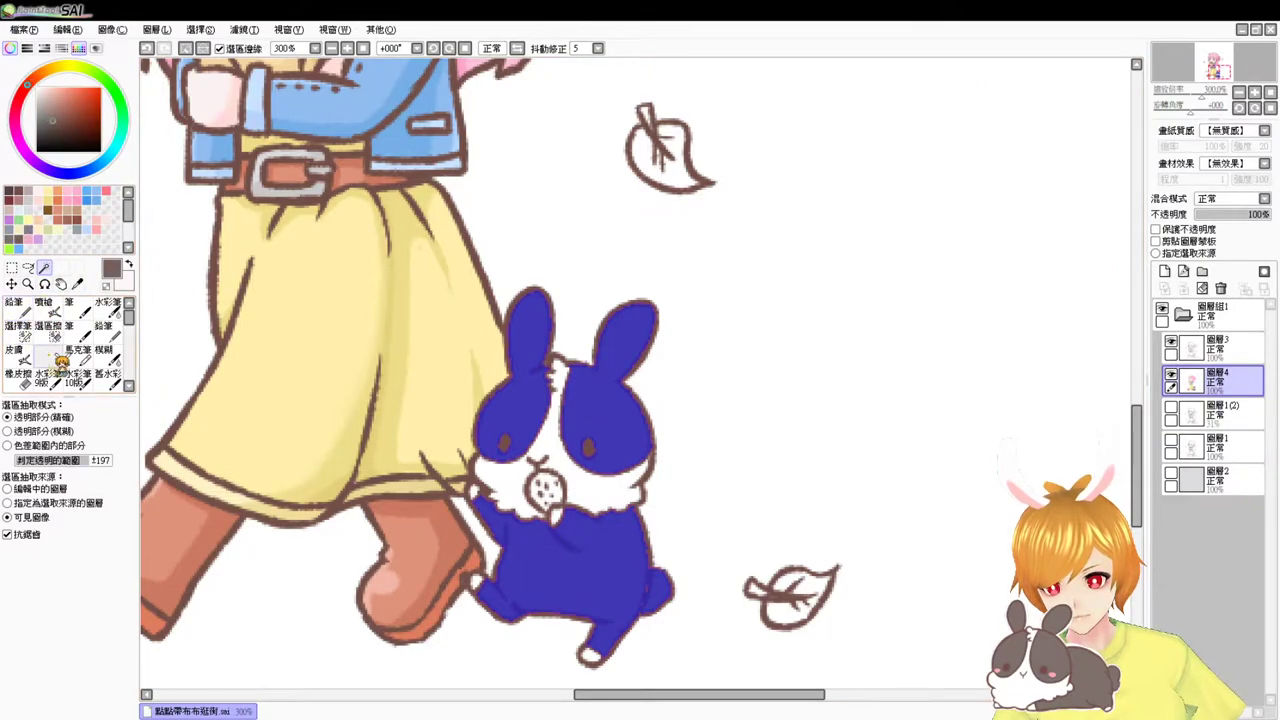
- Airbrush brown shading on the rabbit's ears and along the outer edge of its head at size 9
{"action": "left_click", "coordinate": [48, 310]}
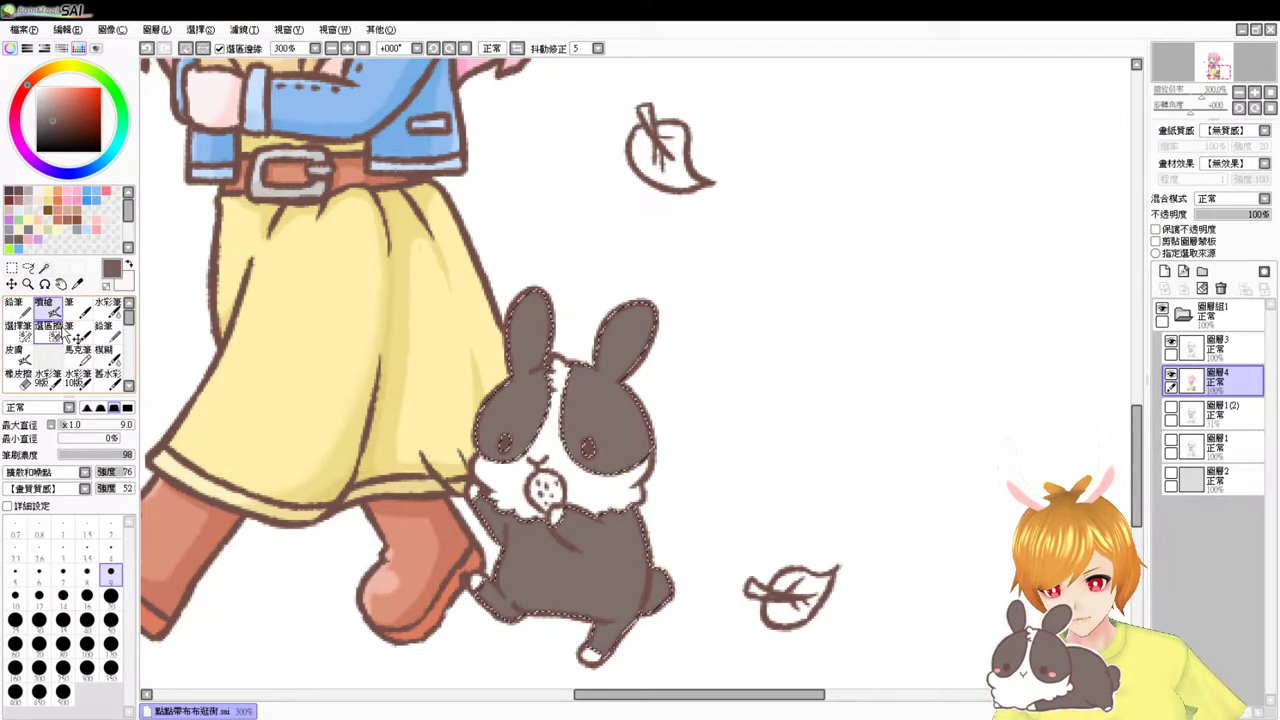
{"action": "key", "text": "ctrl+plus"}
{"action": "left_click_drag", "start_coordinate": [619, 428], "coordinate": [626, 228]}
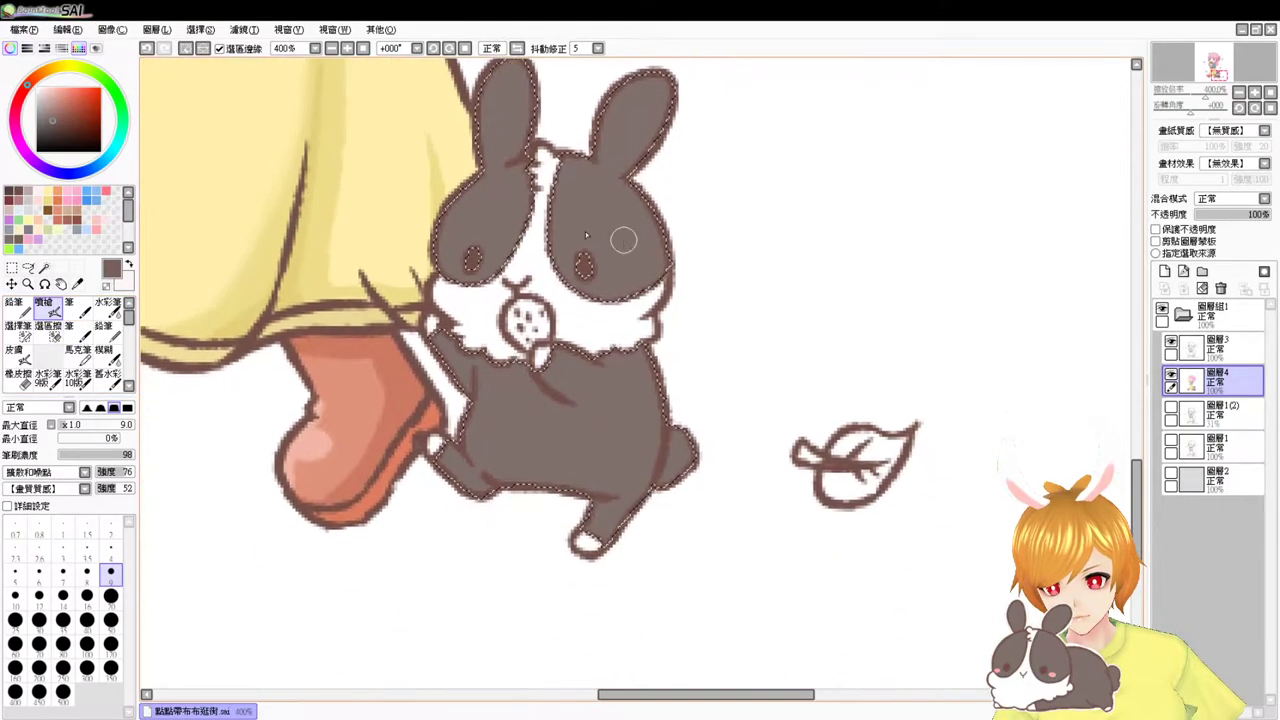
{"action": "scroll", "coordinate": [620, 135], "scroll_direction": "up", "scroll_amount": 1}
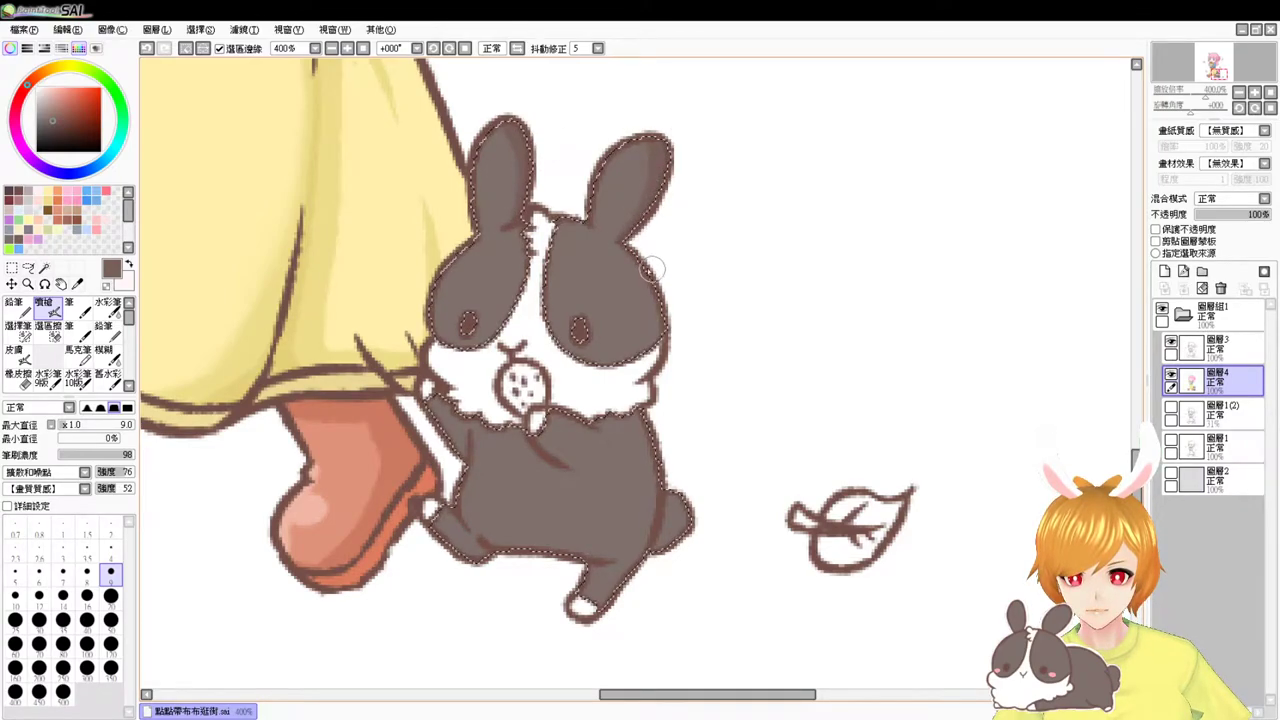
{"action": "key", "text": "ctrl+z"}
{"action": "left_click_drag", "start_coordinate": [616, 244], "coordinate": [640, 348]}
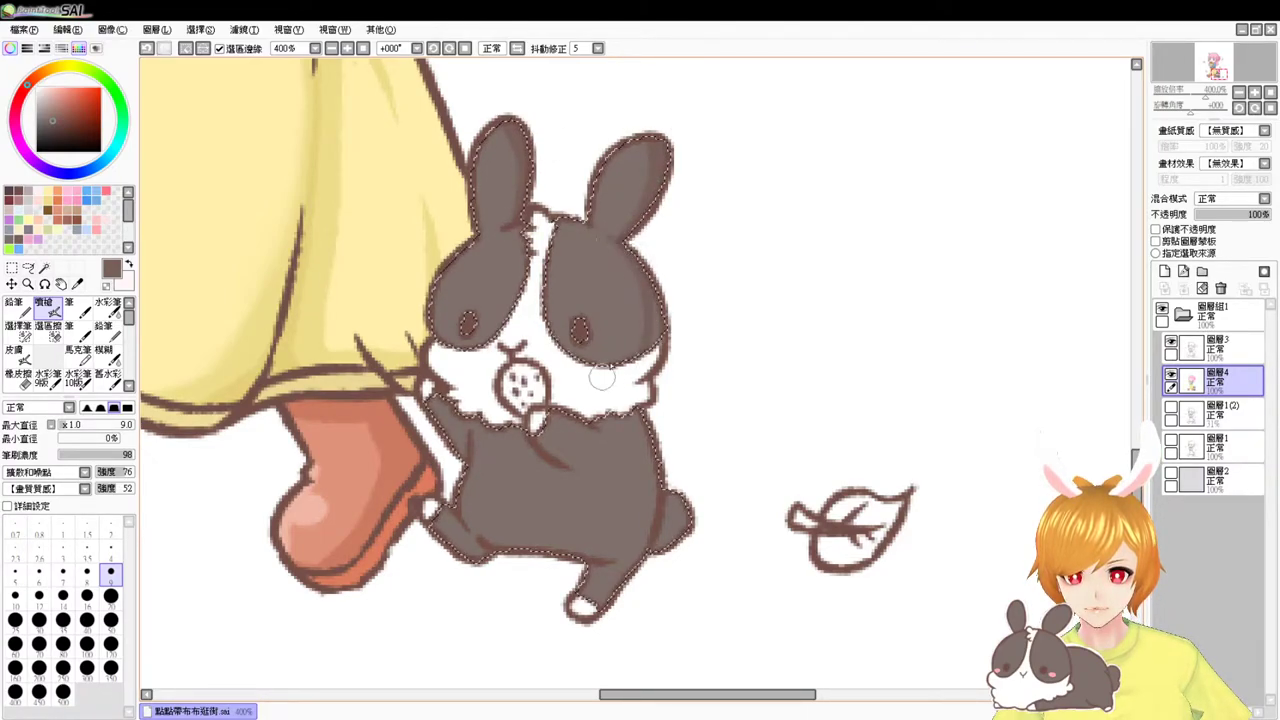
- Airbrush brown shading on the rabbit's chest, side, tail and legs, and below its raised arm
{"action": "scroll", "coordinate": [650, 360], "scroll_direction": "down", "scroll_amount": 2}
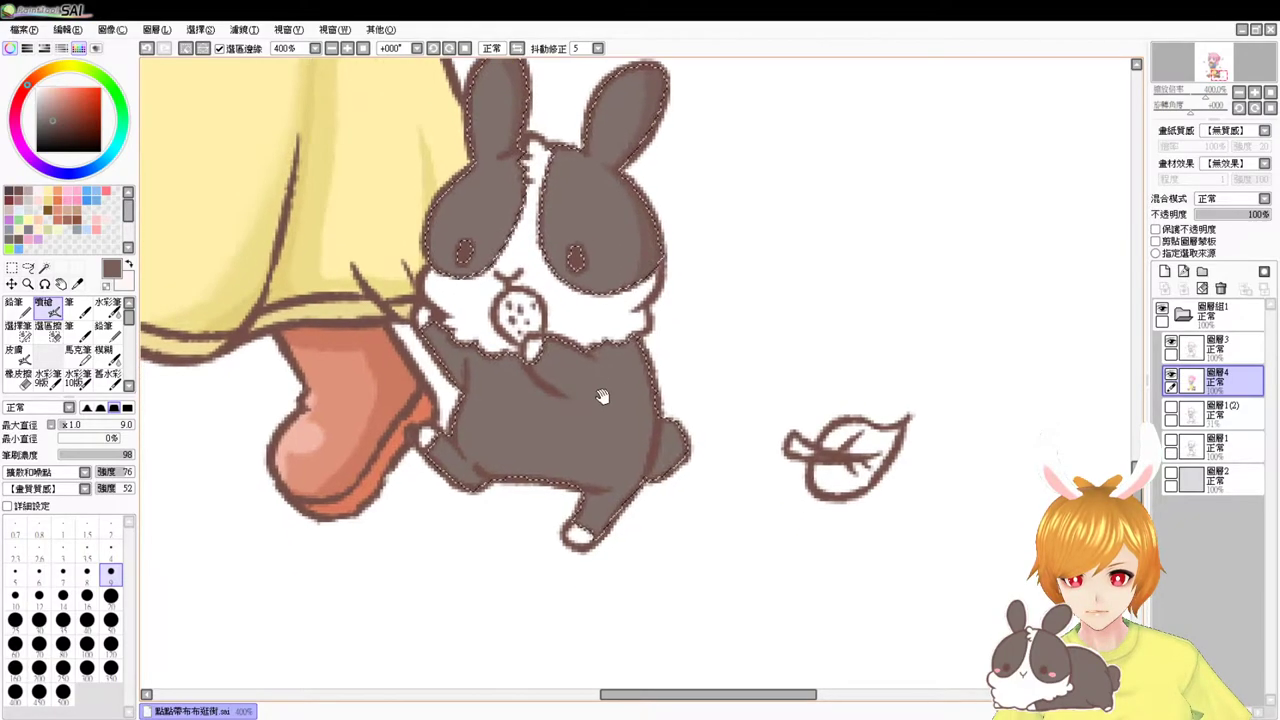
{"action": "key", "text": "ctrl+z"}
{"action": "left_click_drag", "start_coordinate": [632, 352], "coordinate": [636, 458]}
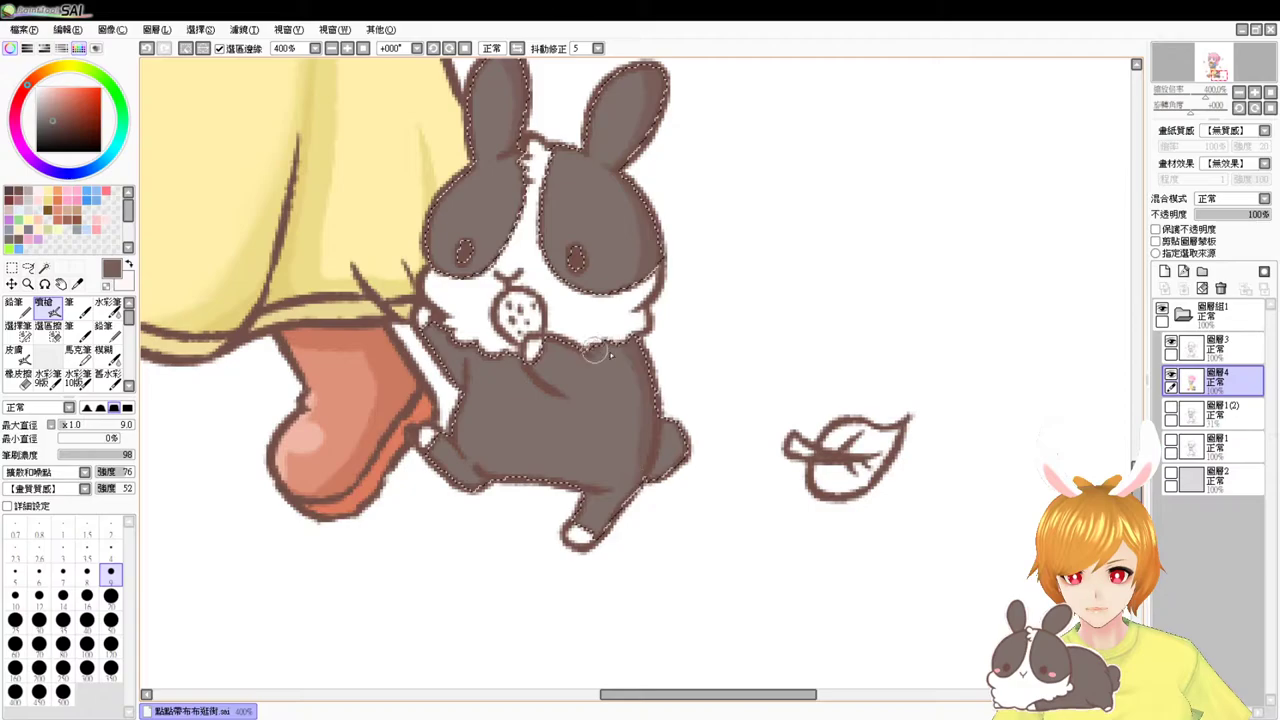
{"action": "mouse_move", "coordinate": [636, 346]}
{"action": "left_mouse_down"}
{"action": "mouse_move", "coordinate": [553, 343]}
{"action": "mouse_move", "coordinate": [597, 408]}
{"action": "left_mouse_up"}
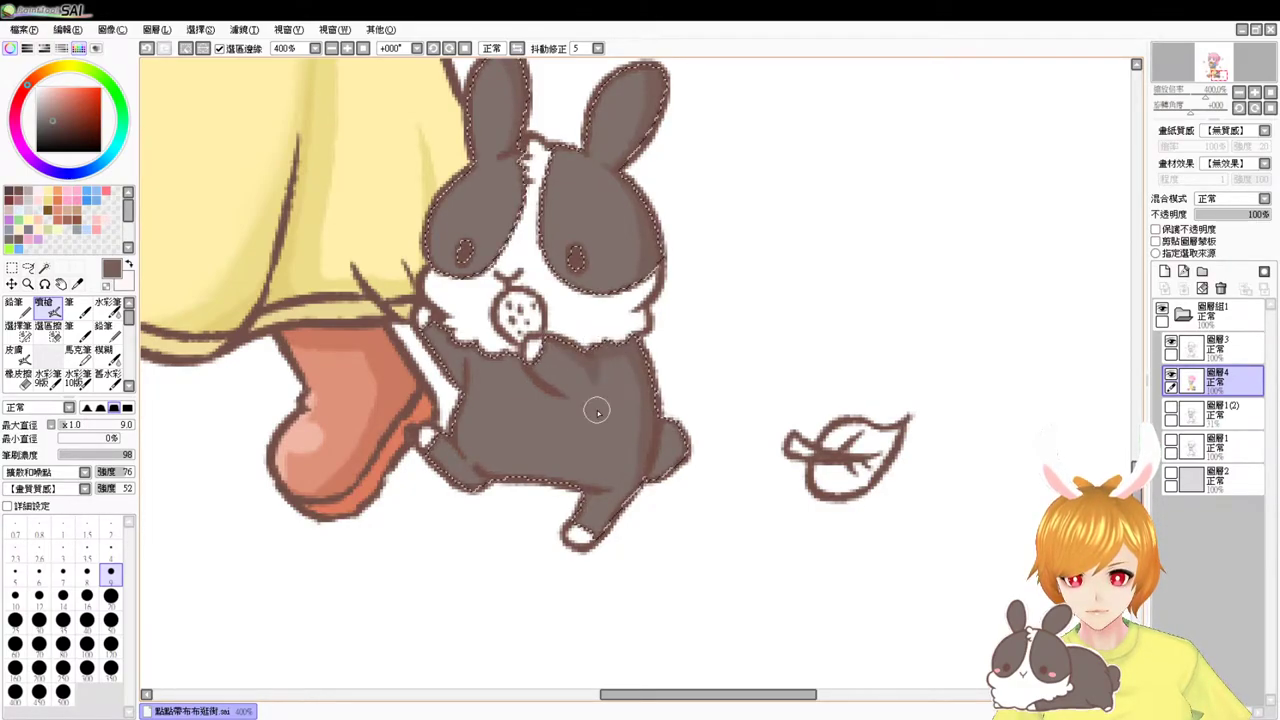
{"action": "mouse_move", "coordinate": [664, 437]}
{"action": "left_mouse_down"}
{"action": "mouse_move", "coordinate": [669, 477]}
{"action": "mouse_move", "coordinate": [665, 459]}
{"action": "mouse_move", "coordinate": [671, 475]}
{"action": "mouse_move", "coordinate": [609, 499]}
{"action": "mouse_move", "coordinate": [586, 493]}
{"action": "mouse_move", "coordinate": [626, 491]}
{"action": "mouse_move", "coordinate": [644, 475]}
{"action": "mouse_move", "coordinate": [602, 490]}
{"action": "mouse_move", "coordinate": [650, 450]}
{"action": "mouse_move", "coordinate": [555, 497]}
{"action": "mouse_move", "coordinate": [615, 490]}
{"action": "mouse_move", "coordinate": [617, 520]}
{"action": "left_mouse_up"}
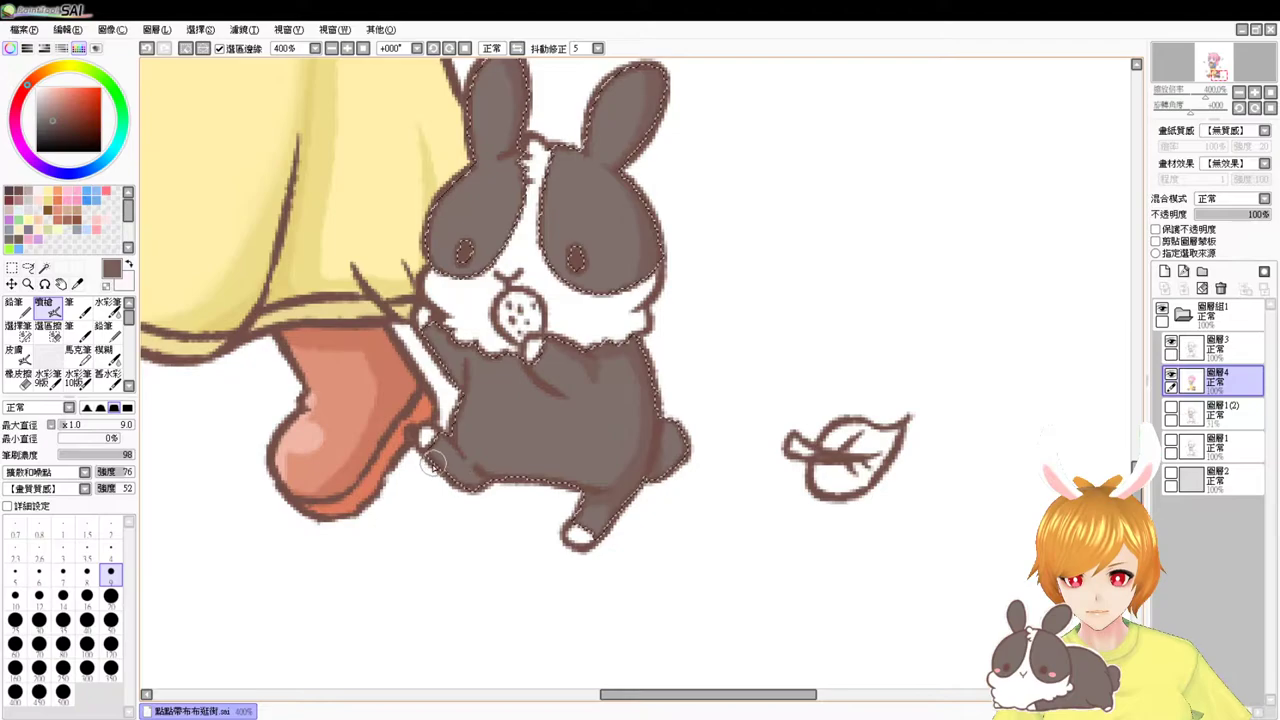
{"action": "mouse_move", "coordinate": [478, 468]}
{"action": "left_mouse_down"}
{"action": "mouse_move", "coordinate": [592, 474]}
{"action": "mouse_move", "coordinate": [556, 480]}
{"action": "mouse_move", "coordinate": [645, 431]}
{"action": "mouse_move", "coordinate": [648, 416]}
{"action": "mouse_move", "coordinate": [585, 485]}
{"action": "mouse_move", "coordinate": [622, 481]}
{"action": "mouse_move", "coordinate": [593, 472]}
{"action": "left_mouse_up"}
{"action": "left_click_drag", "start_coordinate": [516, 362], "coordinate": [560, 400]}
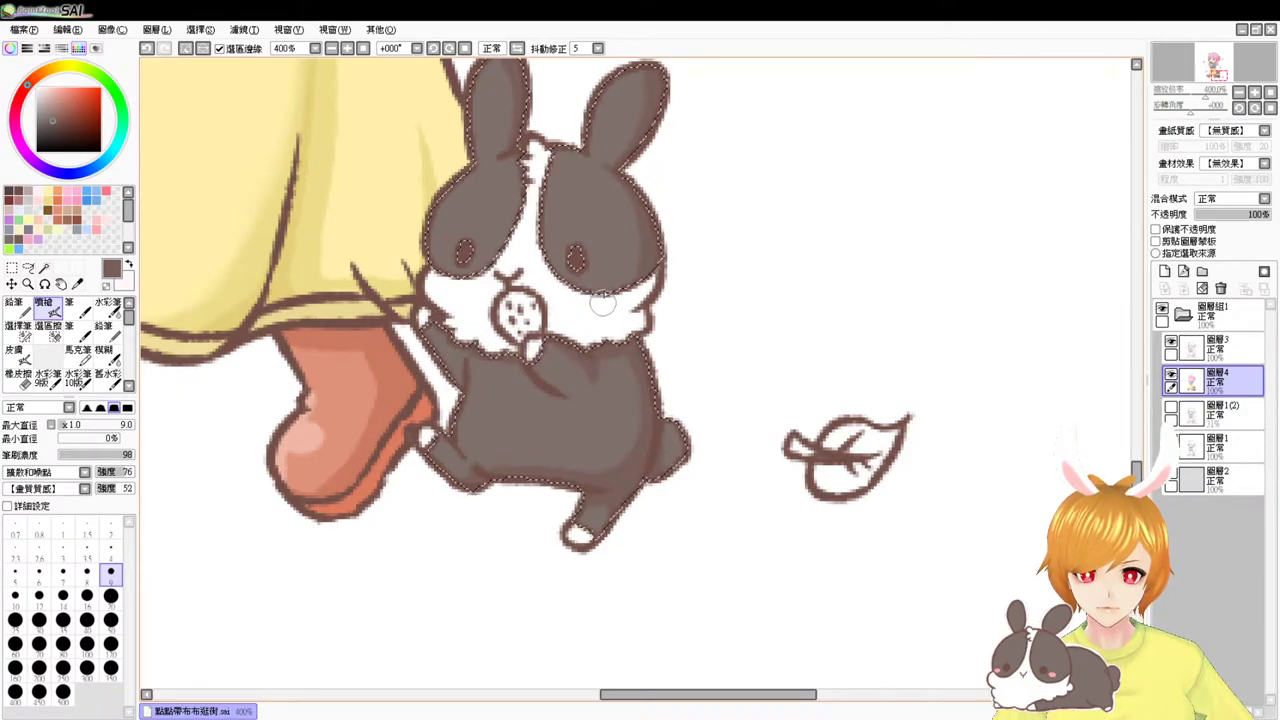
- Refine the shading on the rabbit's lower body and legs with colours sampled from the fur, and clear the selection
{"action": "left_click_drag", "start_coordinate": [598, 254], "coordinate": [594, 332]}
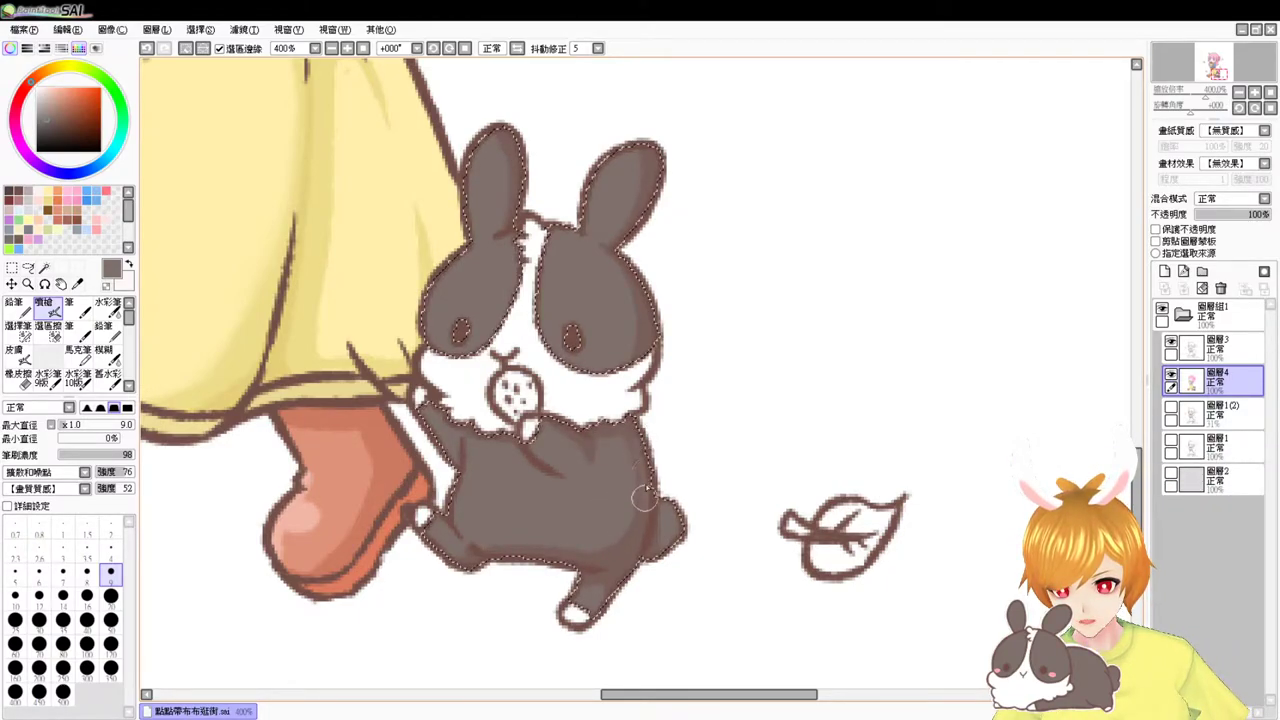
{"action": "right_click", "coordinate": [632, 540]}
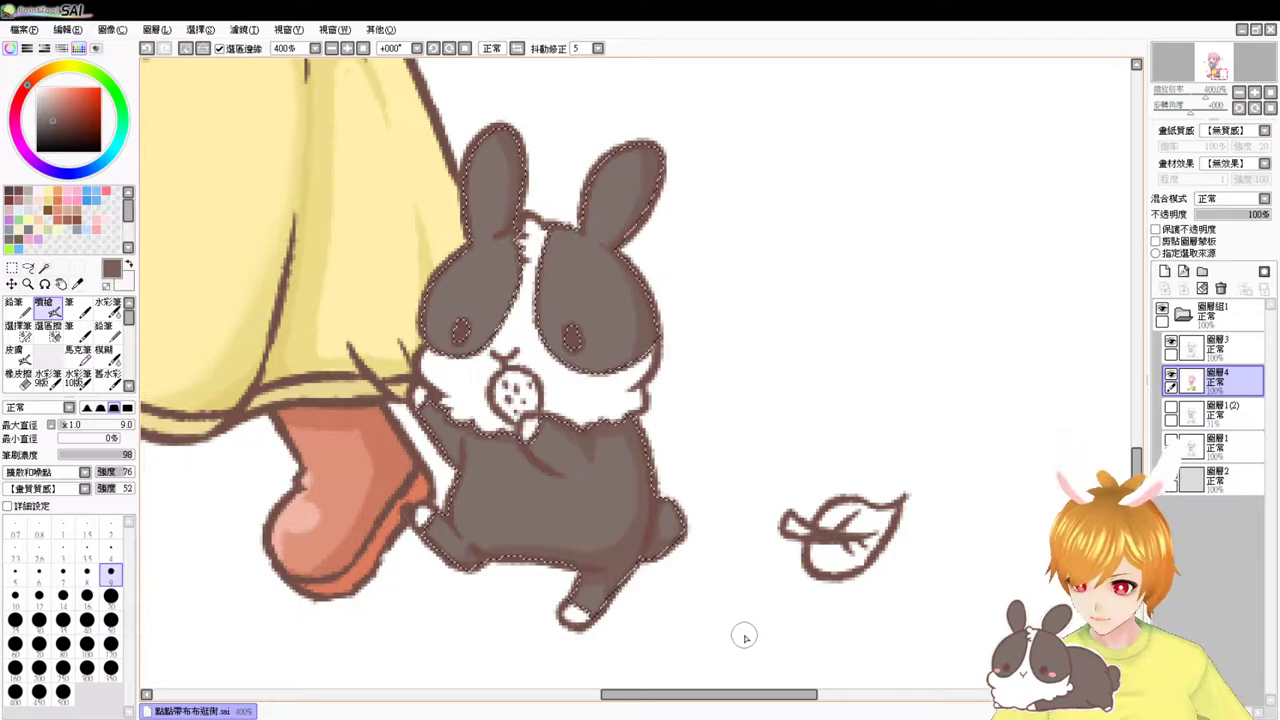
{"action": "mouse_move", "coordinate": [431, 537]}
{"action": "left_mouse_down"}
{"action": "mouse_move", "coordinate": [551, 536]}
{"action": "mouse_move", "coordinate": [512, 530]}
{"action": "mouse_move", "coordinate": [490, 557]}
{"action": "left_mouse_up"}
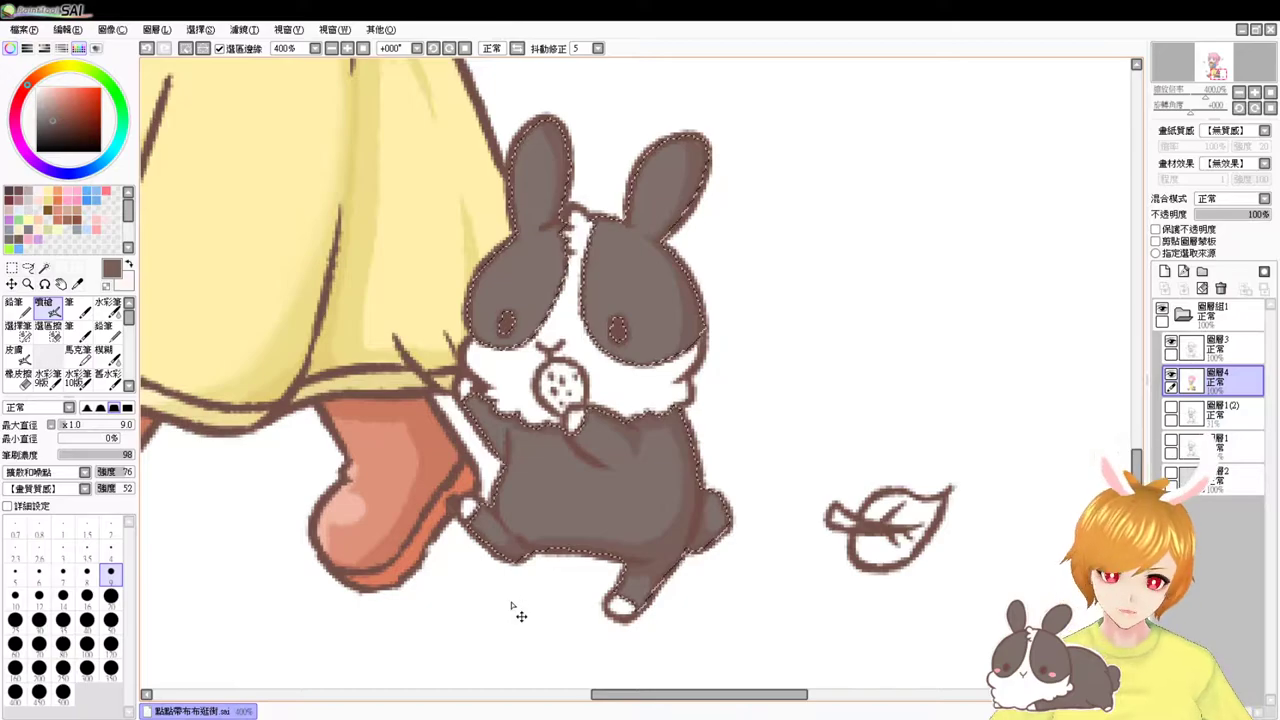
{"action": "key", "text": "ctrl+d"}
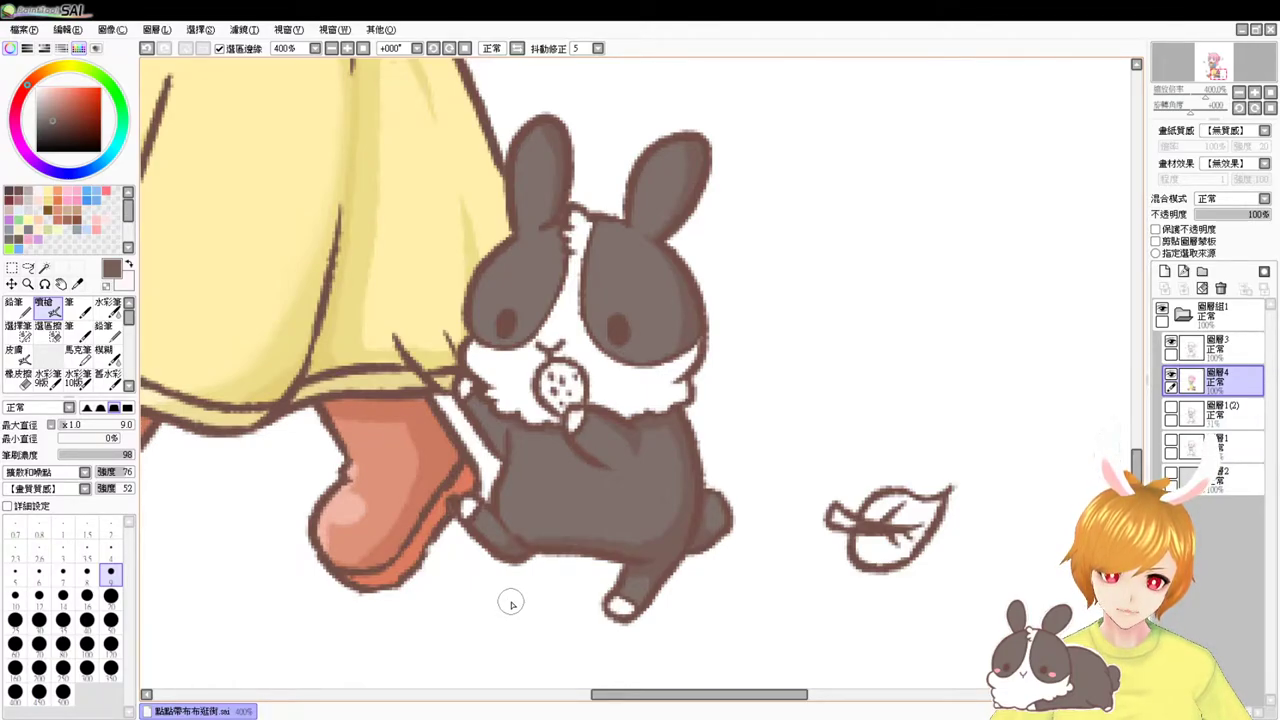
- Airbrush pink blush on both of the rabbit's cheeks on layer 圖層3
{"action": "left_click", "coordinate": [97, 229]}
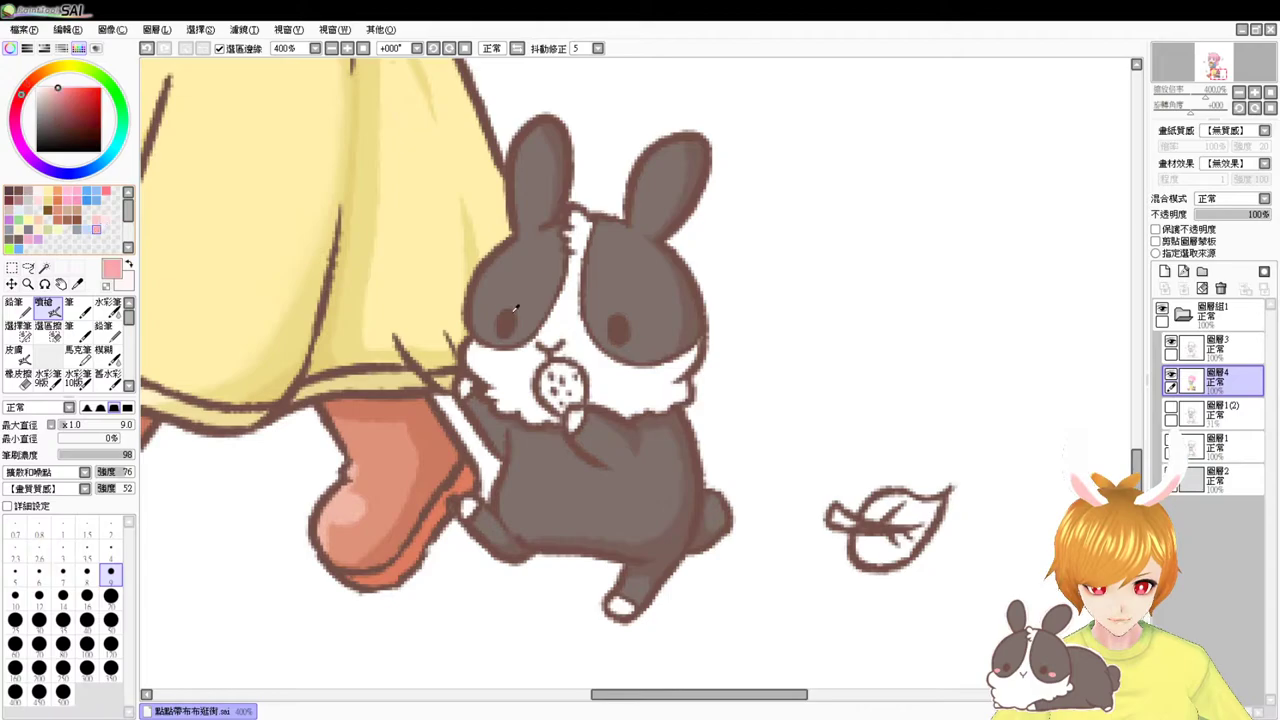
{"action": "left_click_drag", "start_coordinate": [482, 335], "coordinate": [498, 338]}
{"action": "key", "text": "ctrl+z"}
{"action": "left_click_drag", "start_coordinate": [648, 348], "coordinate": [662, 352]}
{"action": "key", "text": "ctrl+z"}
{"action": "left_click", "coordinate": [1249, 352]}
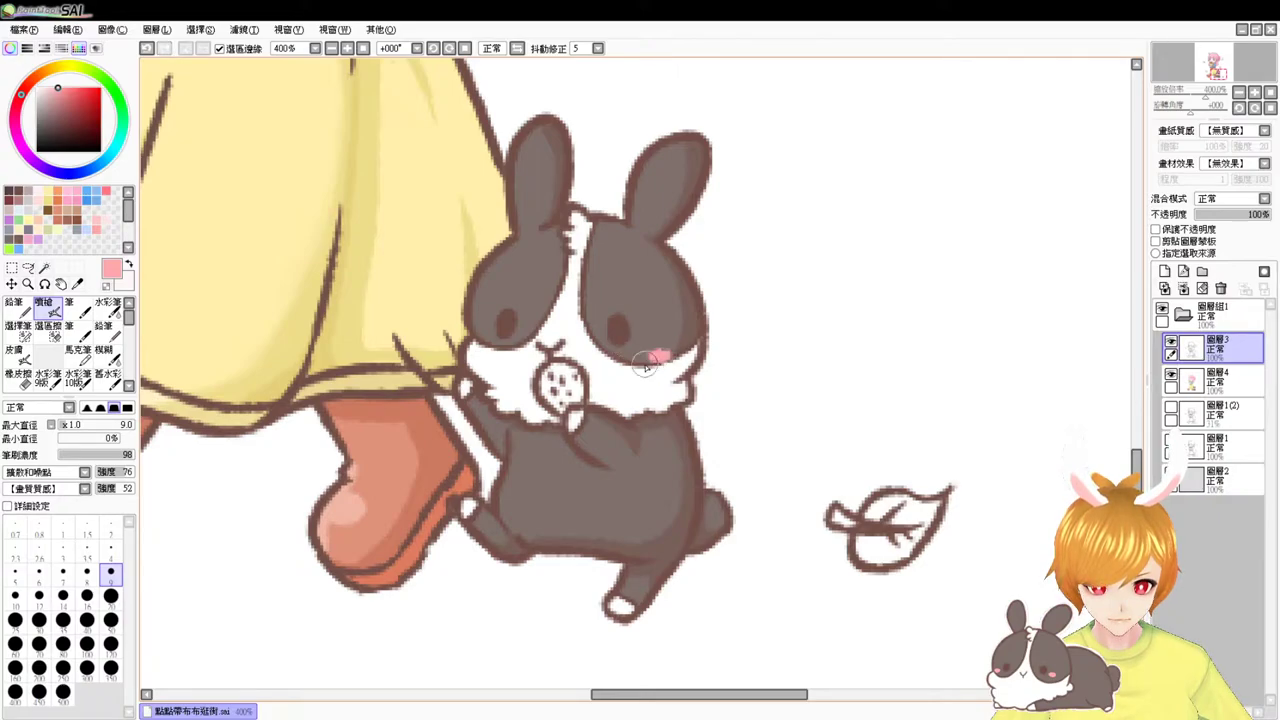
{"action": "left_click_drag", "start_coordinate": [484, 339], "coordinate": [477, 341]}
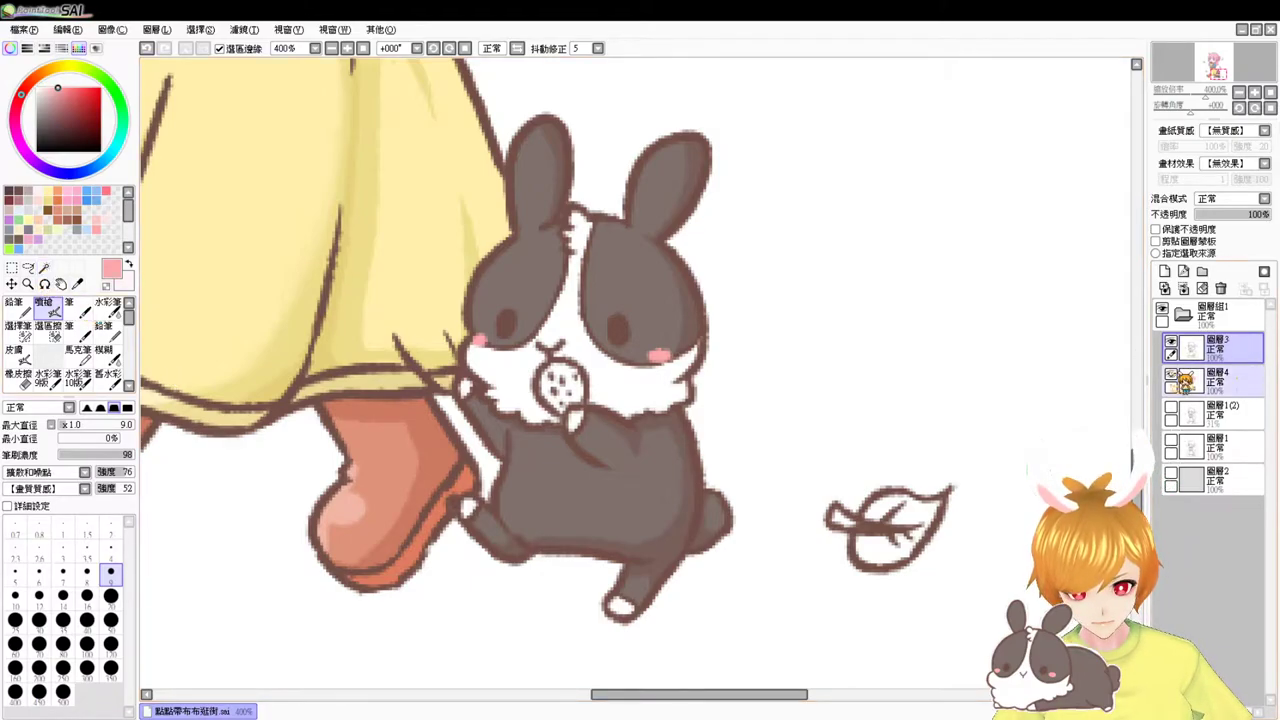
- Hide layer 圖層4, select the rabbit's white muzzle and forehead stripe with the Magic Wand, and show the layer again
{"action": "left_click", "coordinate": [1171, 374]}
{"action": "left_click", "coordinate": [45, 268]}
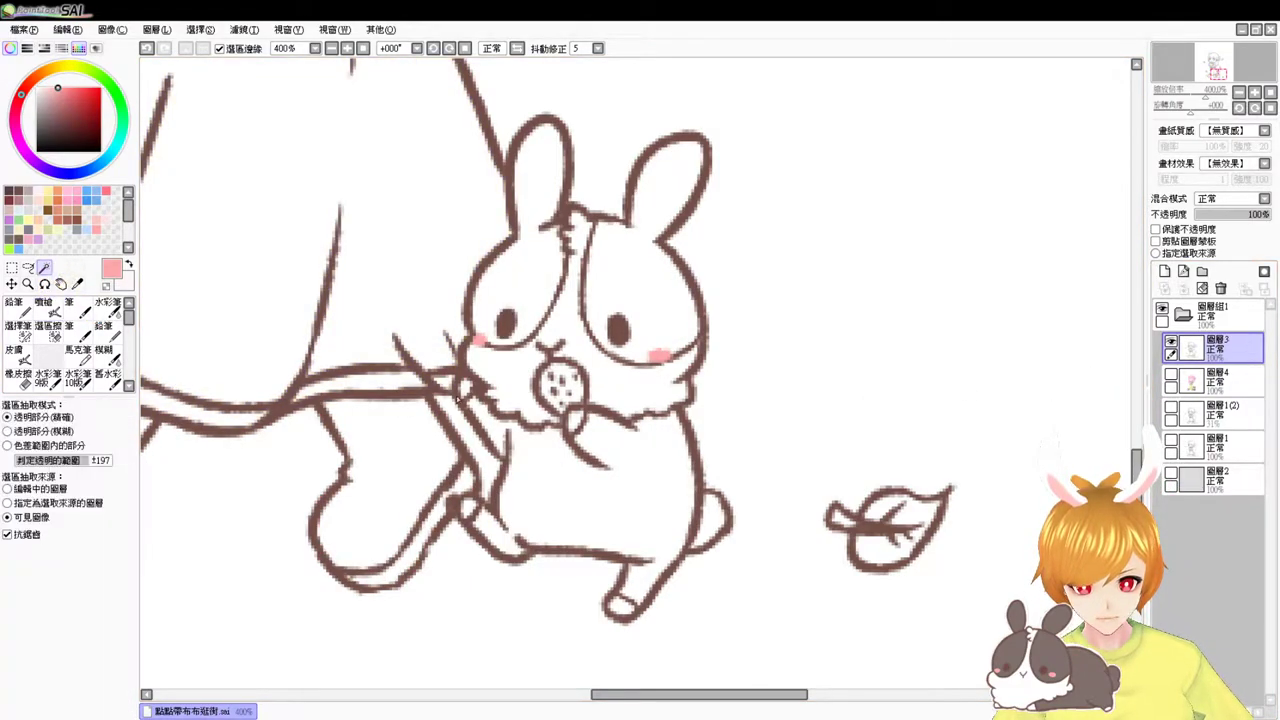
{"action": "left_click", "coordinate": [645, 377]}
{"action": "left_click", "coordinate": [18, 326]}
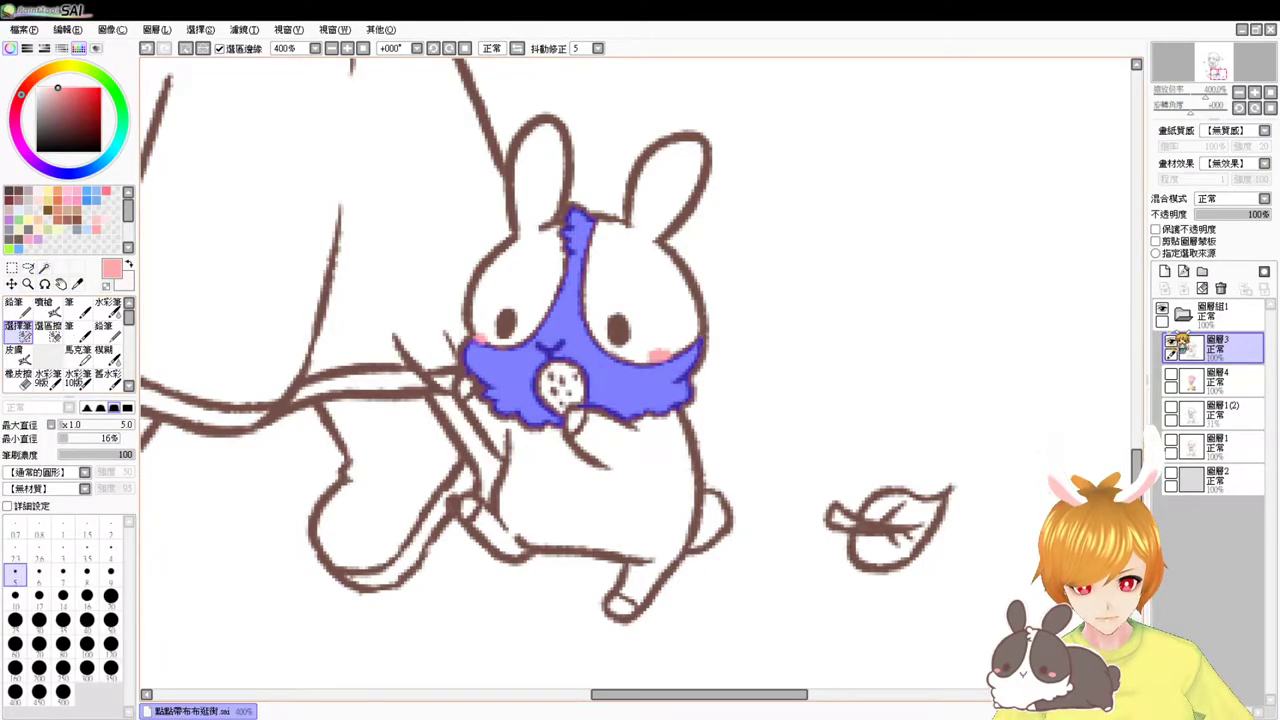
{"action": "left_click", "coordinate": [1171, 375]}
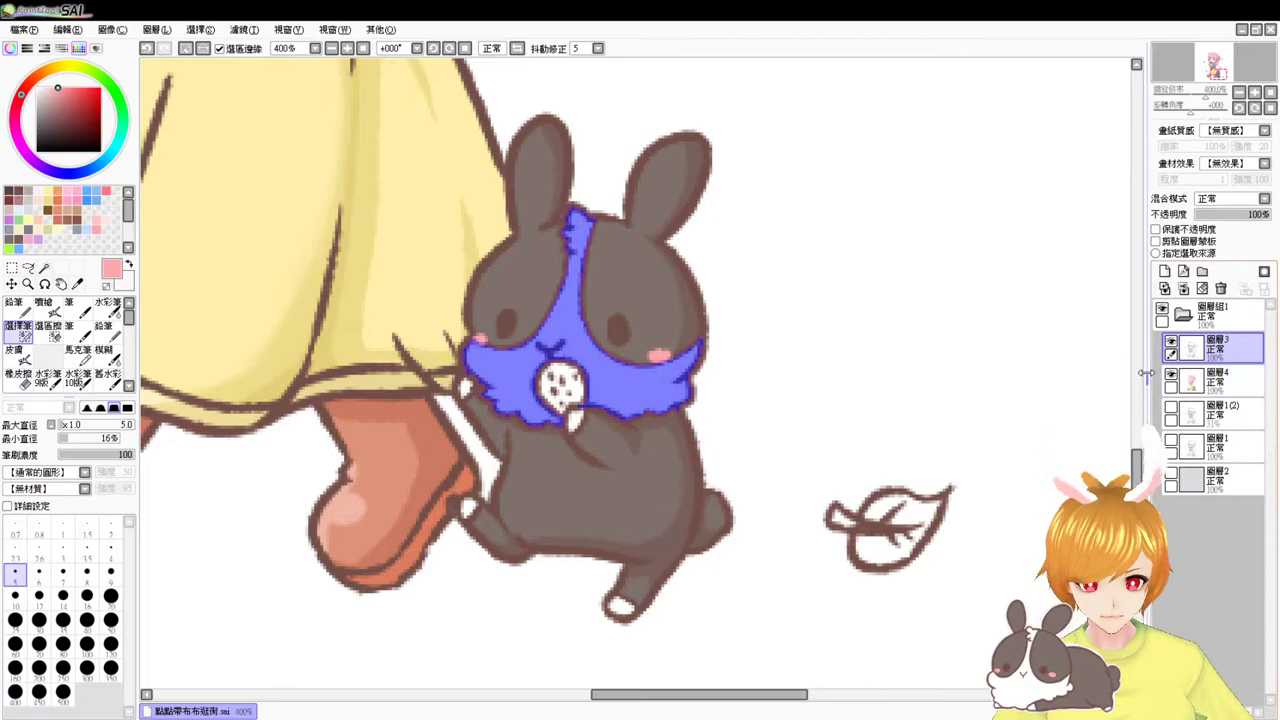
- Add the rabbit's four white paws to the selection, set the colour to white and make layer 圖層4 active
{"action": "left_click", "coordinate": [29, 207]}
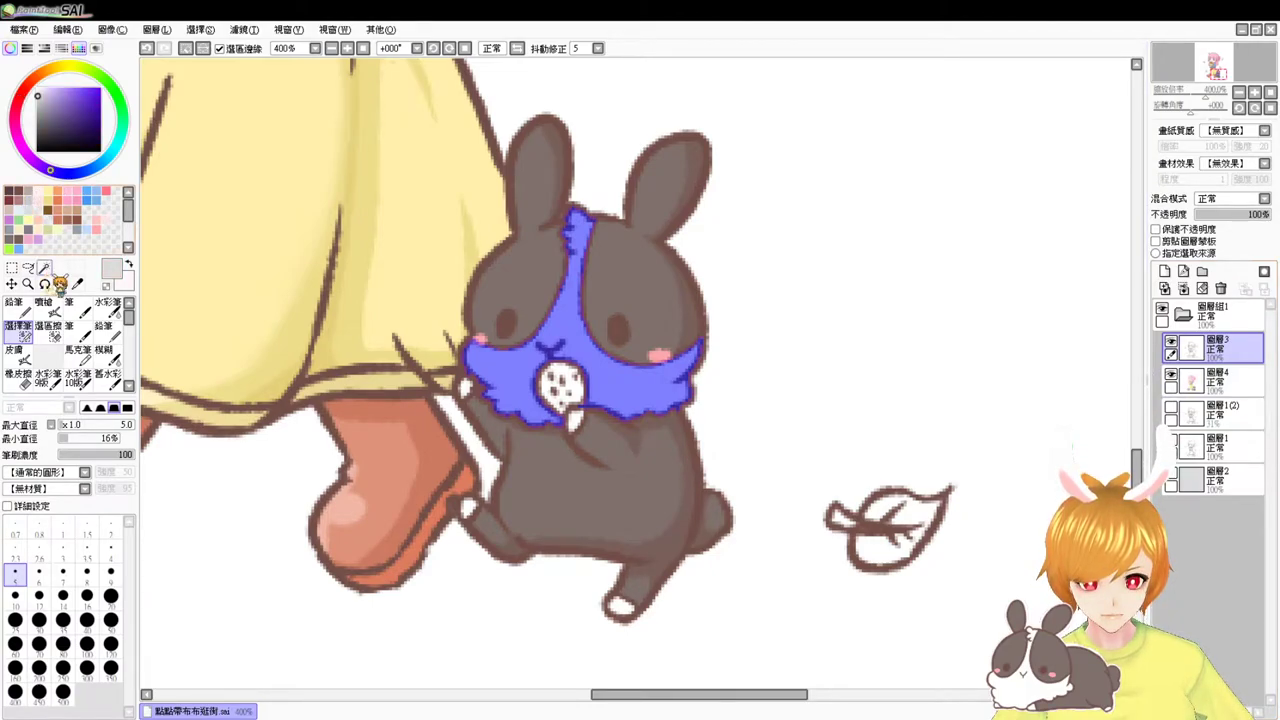
{"action": "left_click", "coordinate": [44, 268]}
{"action": "left_click_drag", "start_coordinate": [478, 392], "coordinate": [572, 428]}
{"action": "left_click_drag", "start_coordinate": [626, 616], "coordinate": [612, 602]}
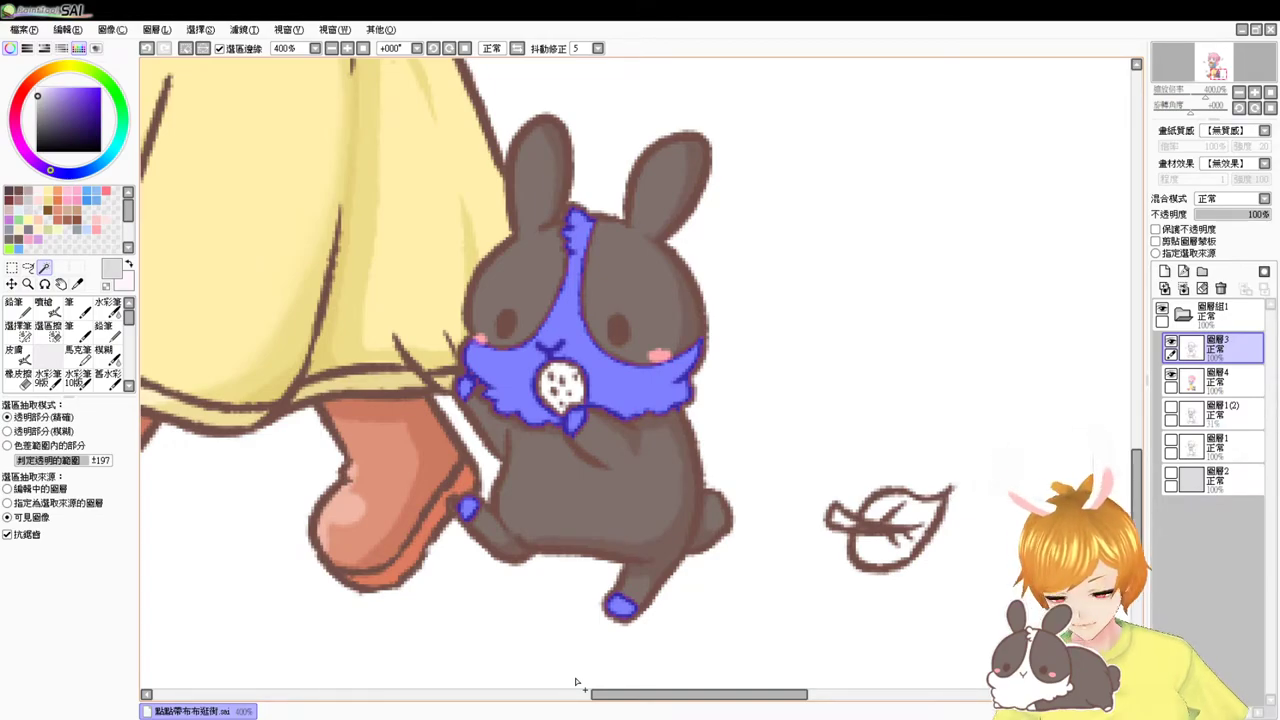
{"action": "left_click_drag", "start_coordinate": [47, 88], "coordinate": [22, 50]}
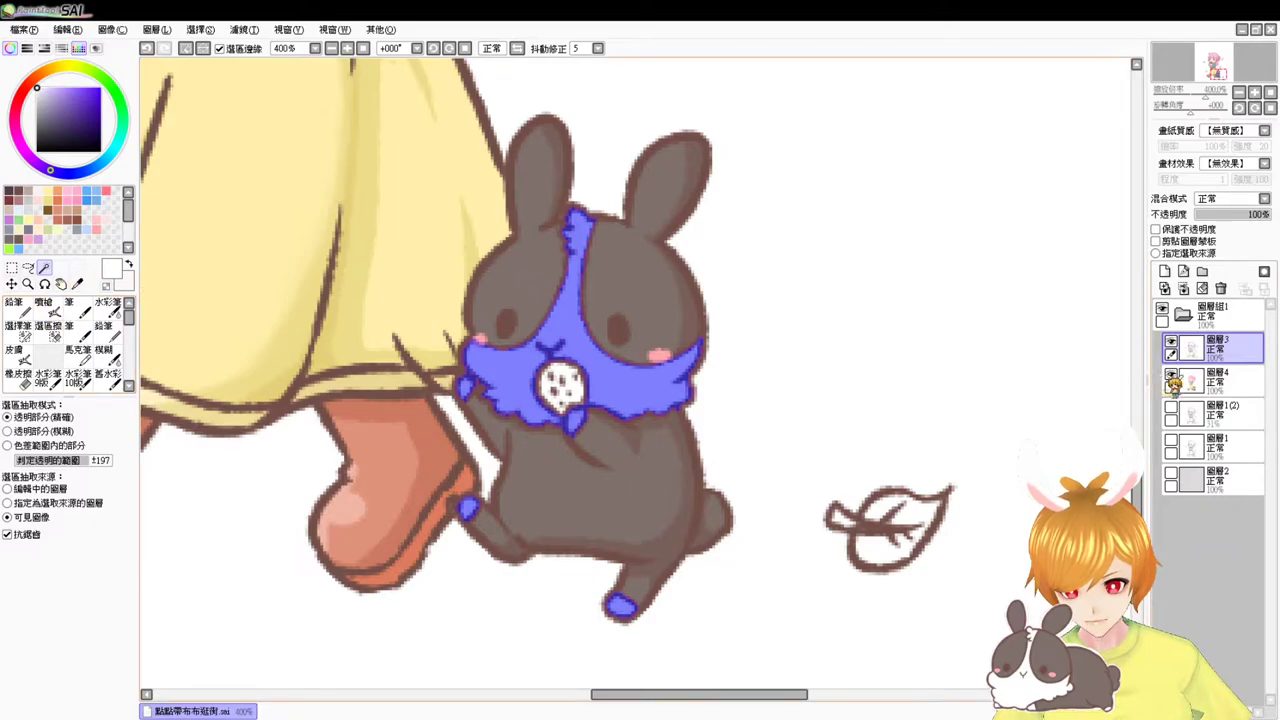
{"action": "left_click", "coordinate": [1215, 381]}
- Airbrush light grey shading onto the rabbit's white muzzle fur on layer 圖層4, keeping the selection active
{"action": "left_click", "coordinate": [29, 210]}
{"action": "left_click", "coordinate": [43, 306]}
{"action": "mouse_move", "coordinate": [692, 335]}
{"action": "left_mouse_down"}
{"action": "mouse_move", "coordinate": [666, 372]}
{"action": "mouse_move", "coordinate": [688, 366]}
{"action": "mouse_move", "coordinate": [696, 386]}
{"action": "mouse_move", "coordinate": [684, 353]}
{"action": "mouse_move", "coordinate": [648, 384]}
{"action": "mouse_move", "coordinate": [678, 371]}
{"action": "mouse_move", "coordinate": [681, 396]}
{"action": "mouse_move", "coordinate": [629, 416]}
{"action": "mouse_move", "coordinate": [675, 397]}
{"action": "mouse_move", "coordinate": [625, 417]}
{"action": "left_mouse_up"}
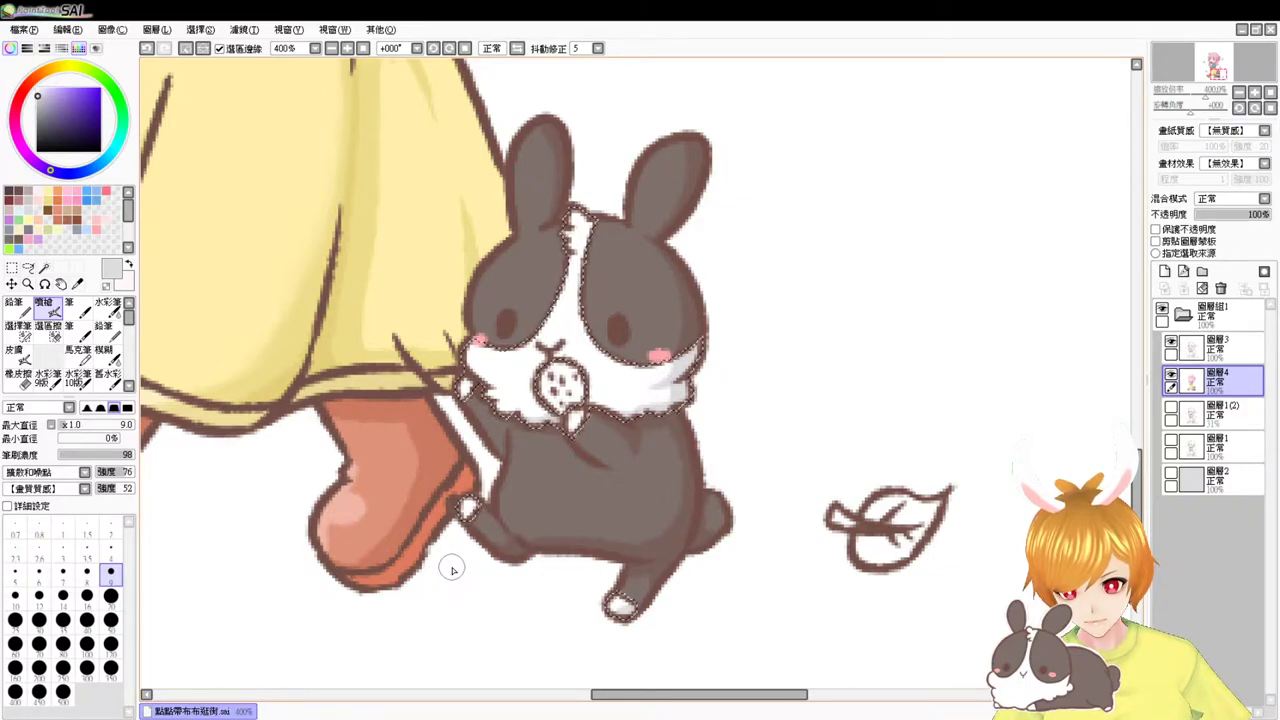
{"action": "key", "text": "ctrl+d"}
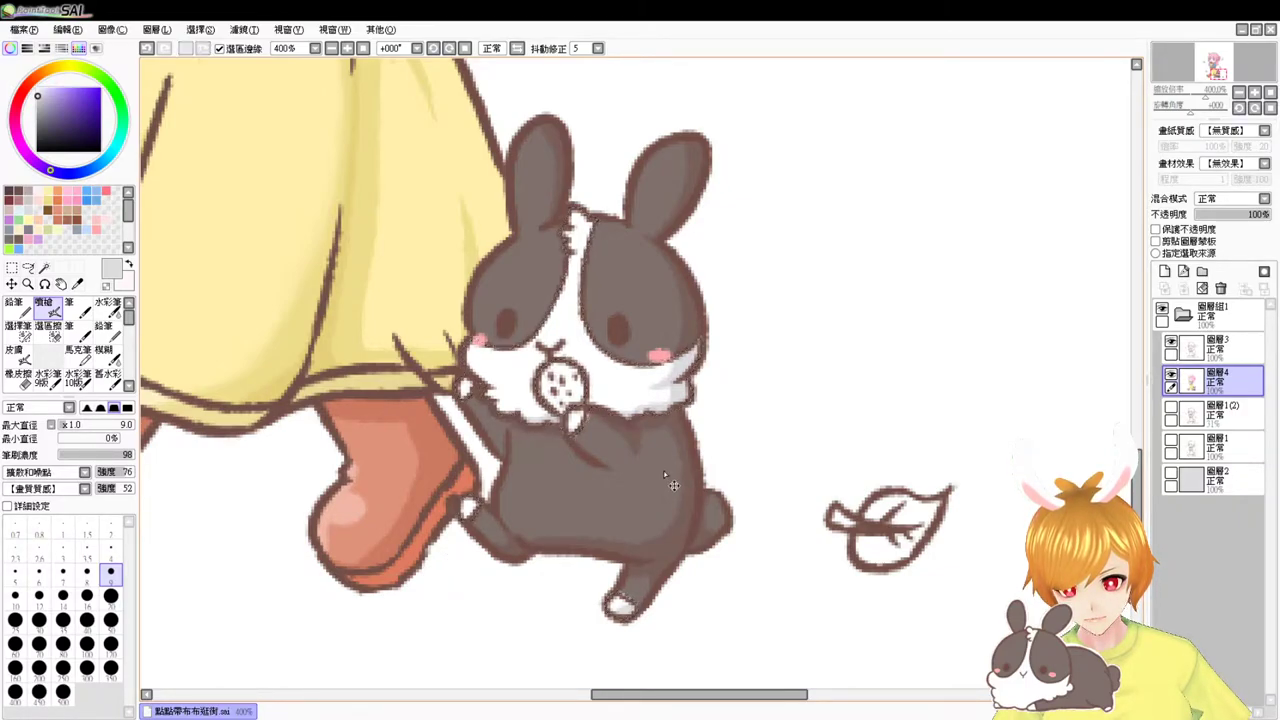
{"action": "key", "text": "ctrl+z"}
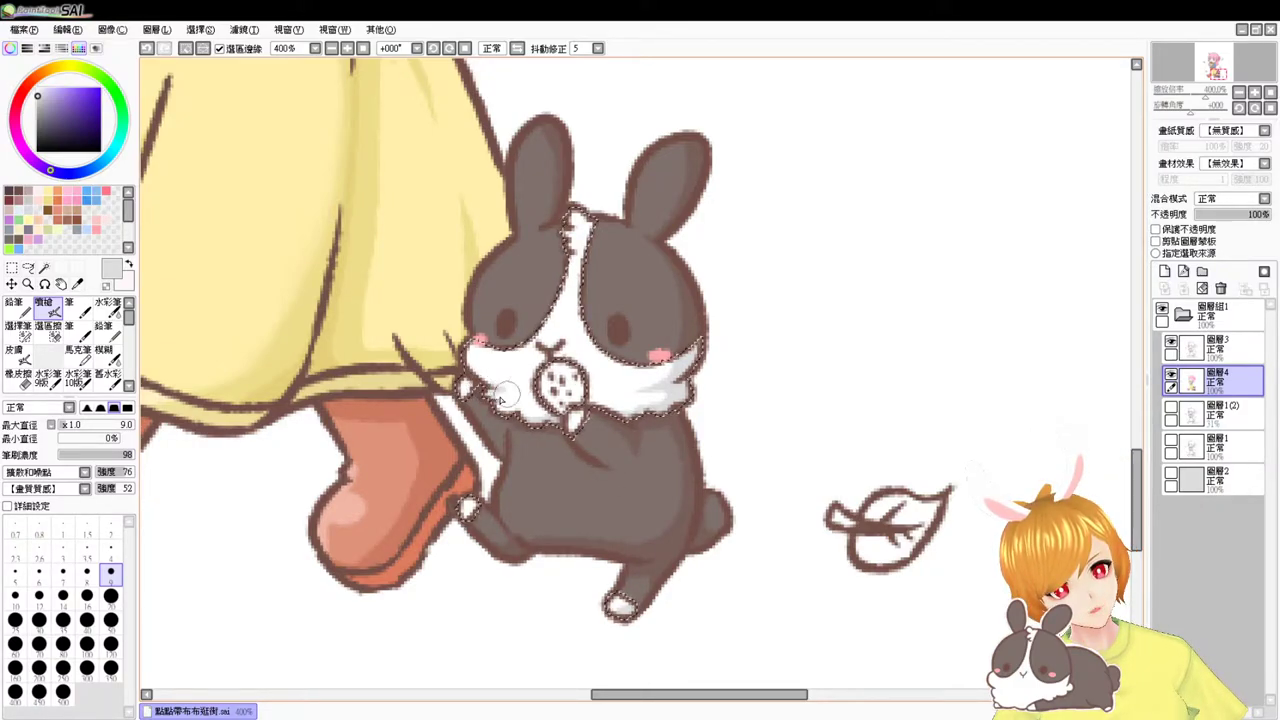
- Airbrush light grey shading onto the white tuft on the rabbit's forehead and clear the selection
{"action": "key", "text": "ctrl+d"}
{"action": "key", "text": "ctrl+z"}
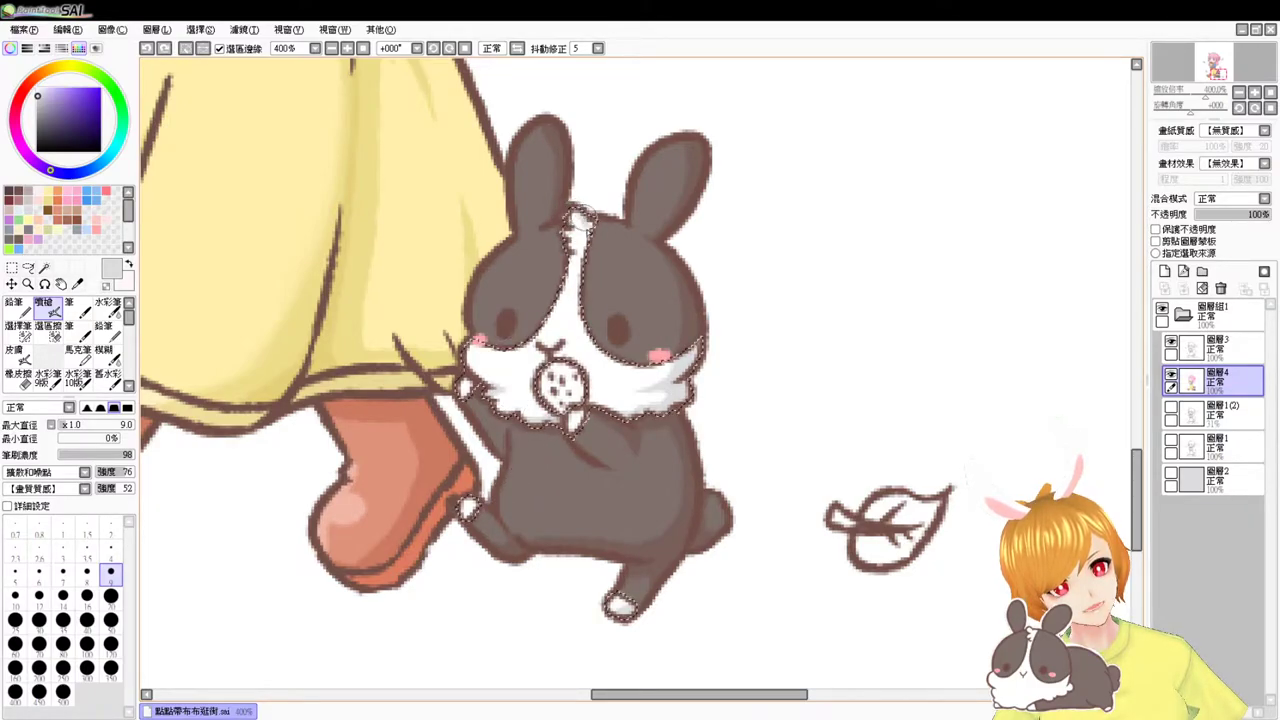
{"action": "left_click_drag", "start_coordinate": [582, 230], "coordinate": [602, 244]}
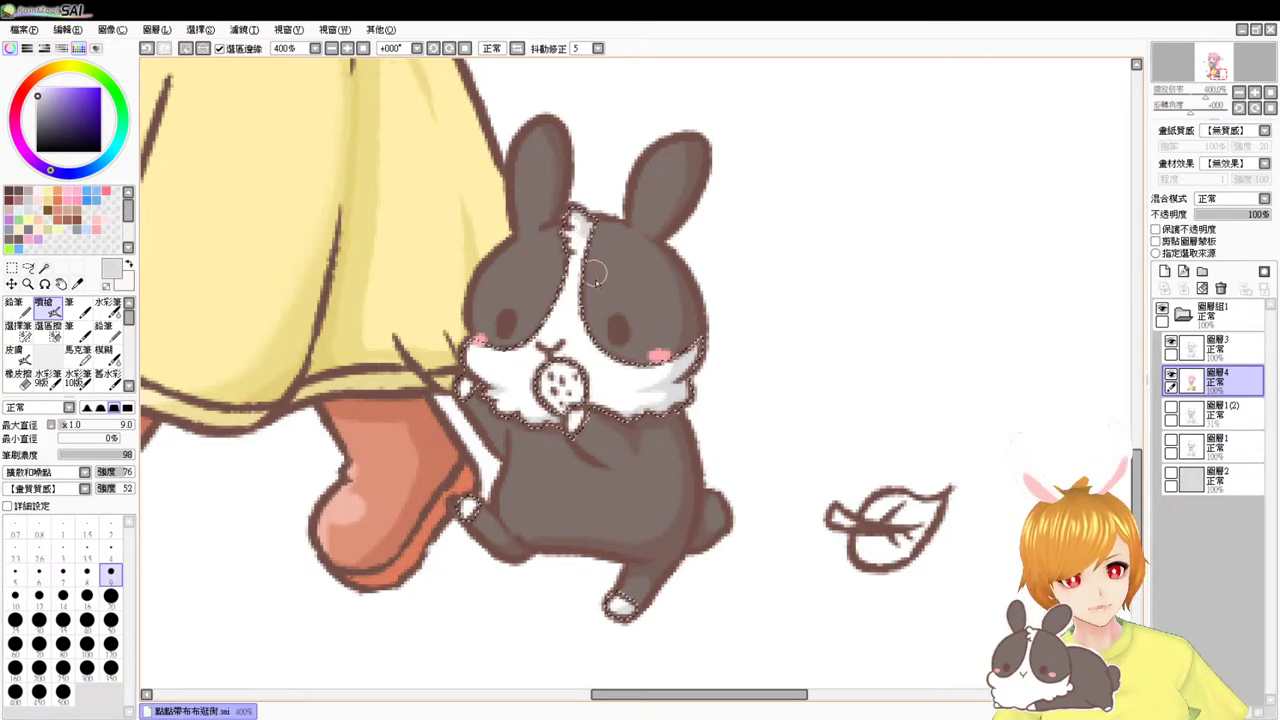
{"action": "key", "text": "ctrl+d"}
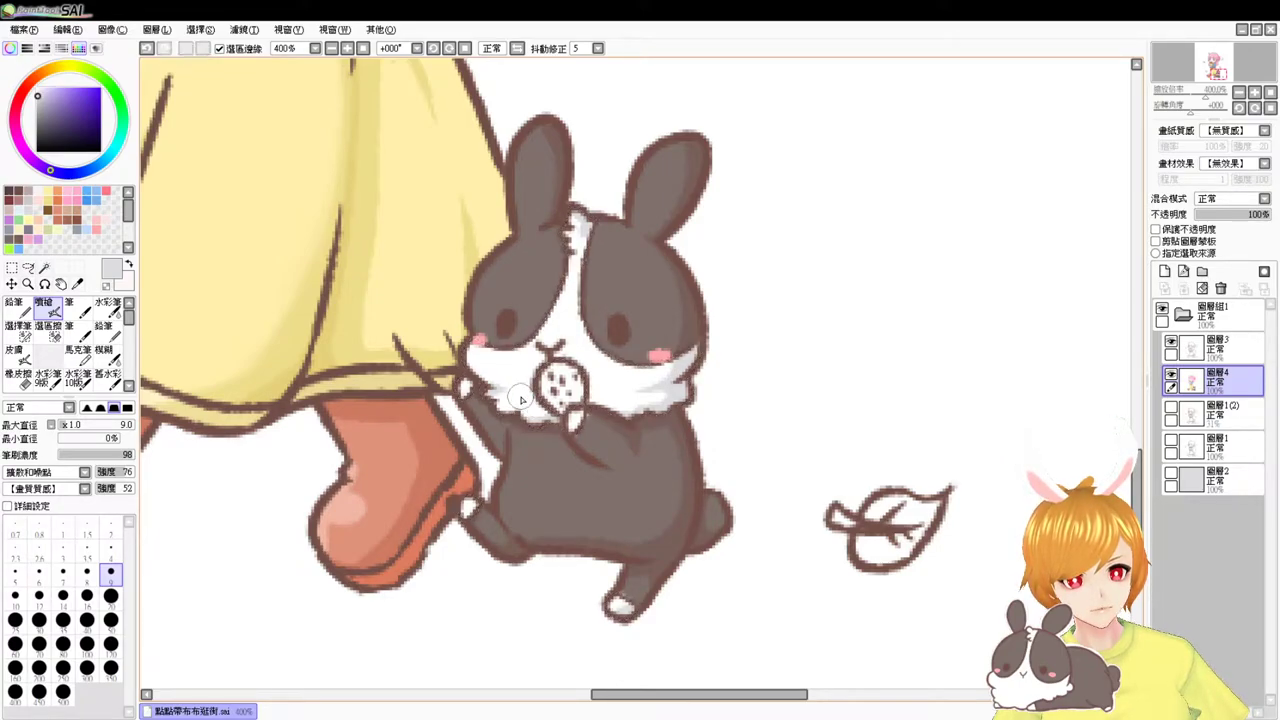
- Select the strawberry at the rabbit's mouth with the Magic Wand and colour it pinkish red on layer 圖層4
{"action": "left_click", "coordinate": [44, 268]}
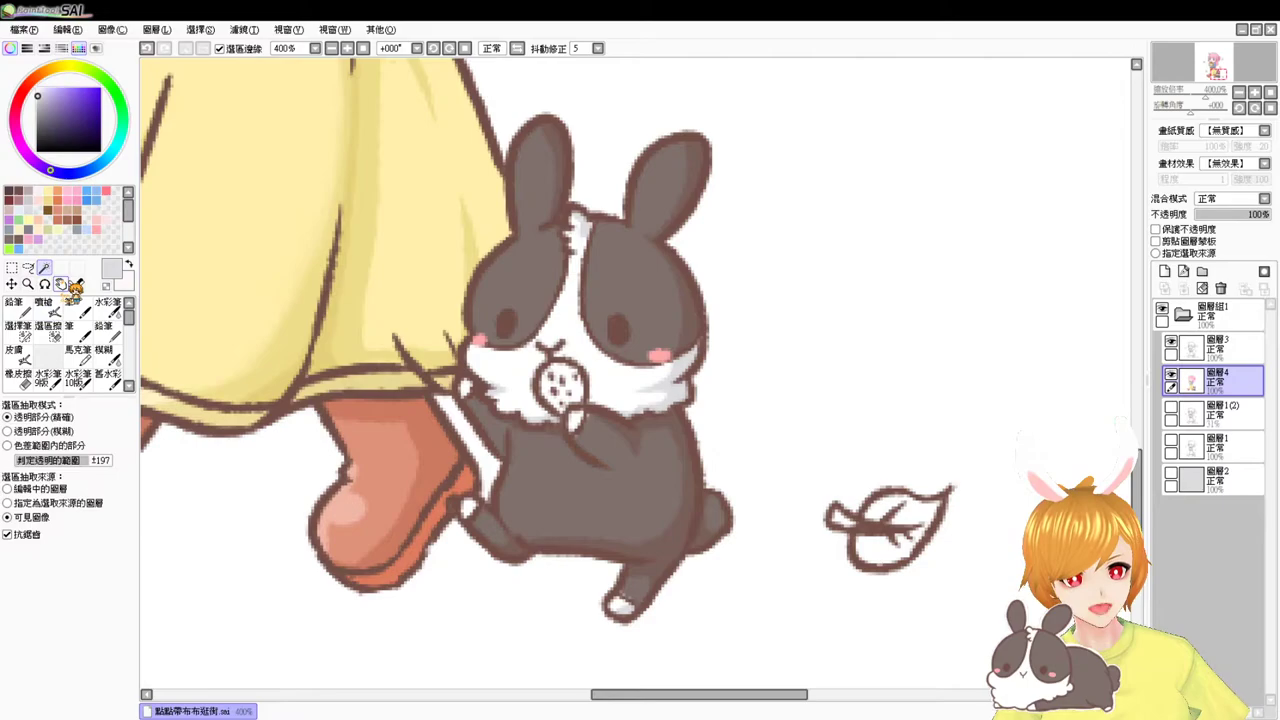
{"action": "left_click", "coordinate": [566, 381]}
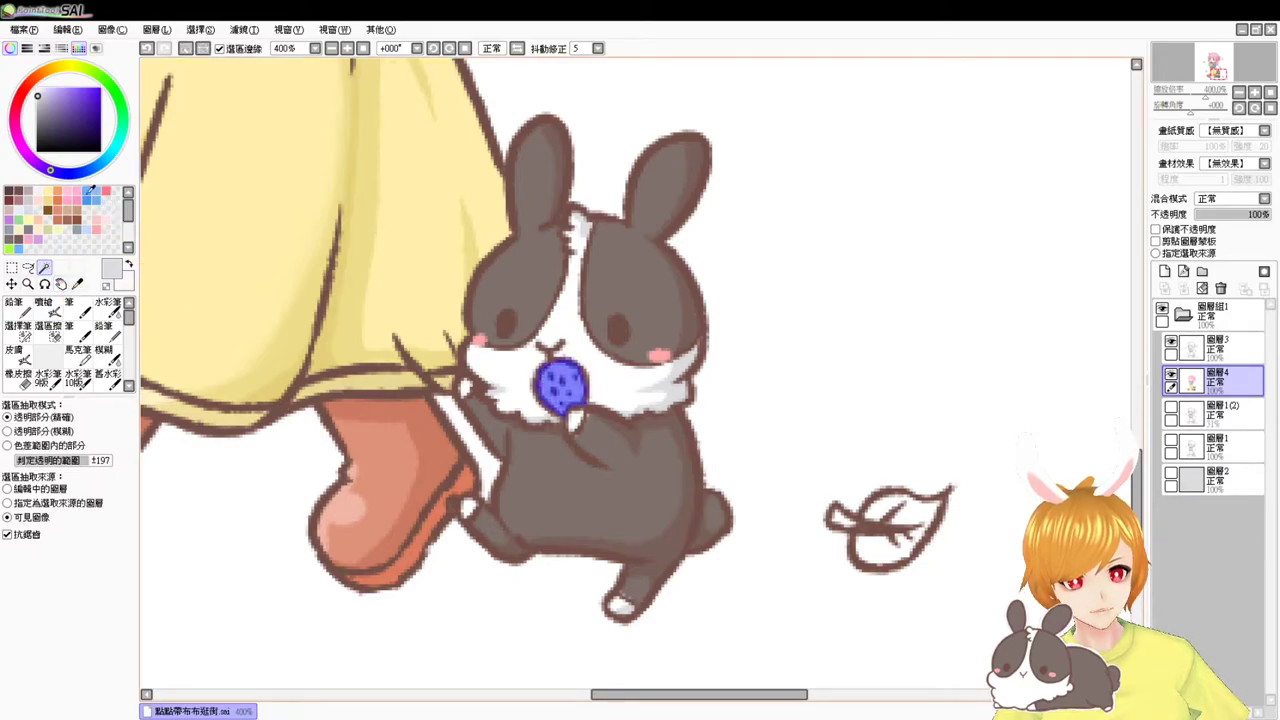
{"action": "left_click", "coordinate": [106, 189]}
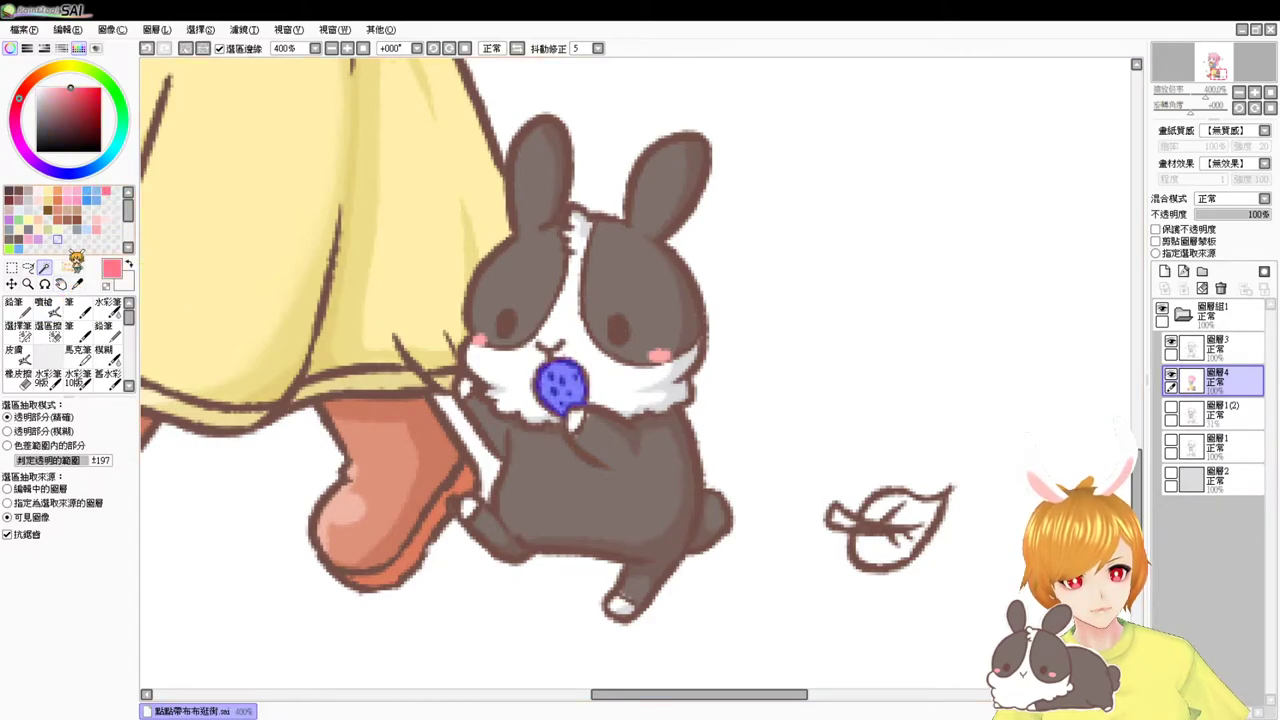
{"action": "left_click", "coordinate": [44, 307]}
- Choose a slightly deeper red and shade the strawberry's edge with the airbrush at size 6
{"action": "left_click_drag", "start_coordinate": [71, 88], "coordinate": [78, 87]}
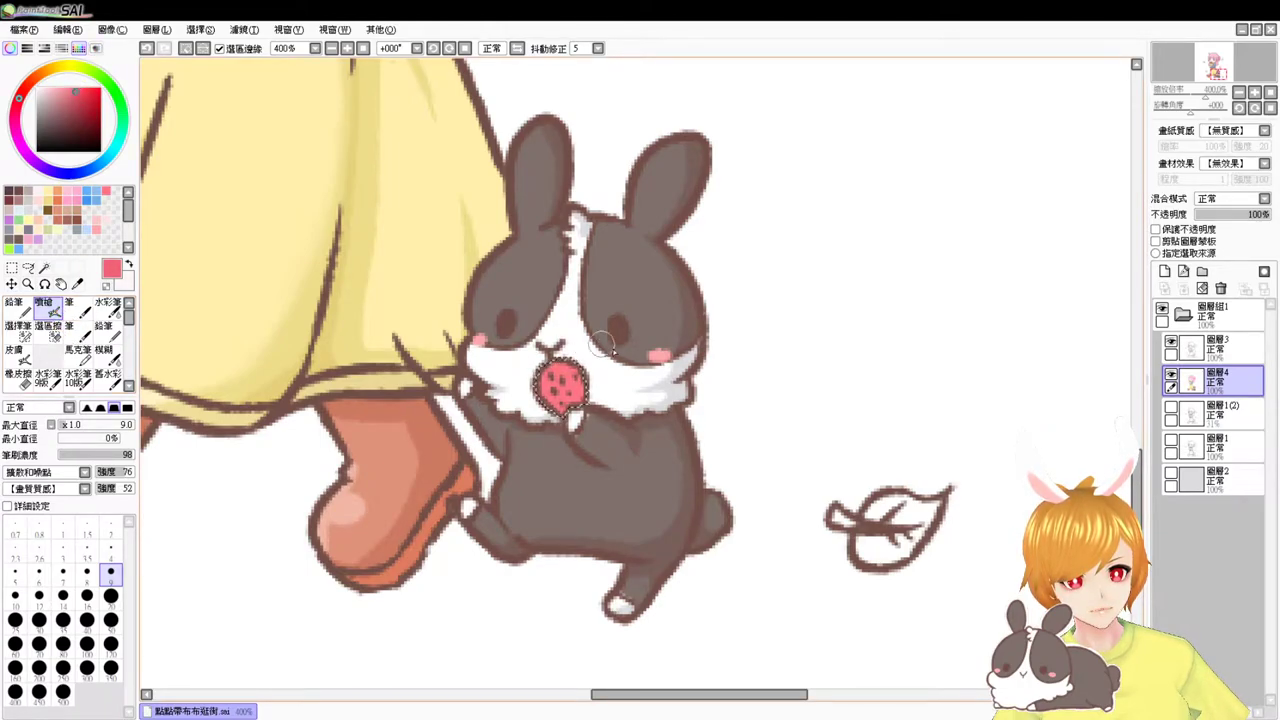
{"action": "key", "text": "bracketleft"}
{"action": "key", "text": "bracketleft"}
{"action": "key", "text": "bracketleft"}
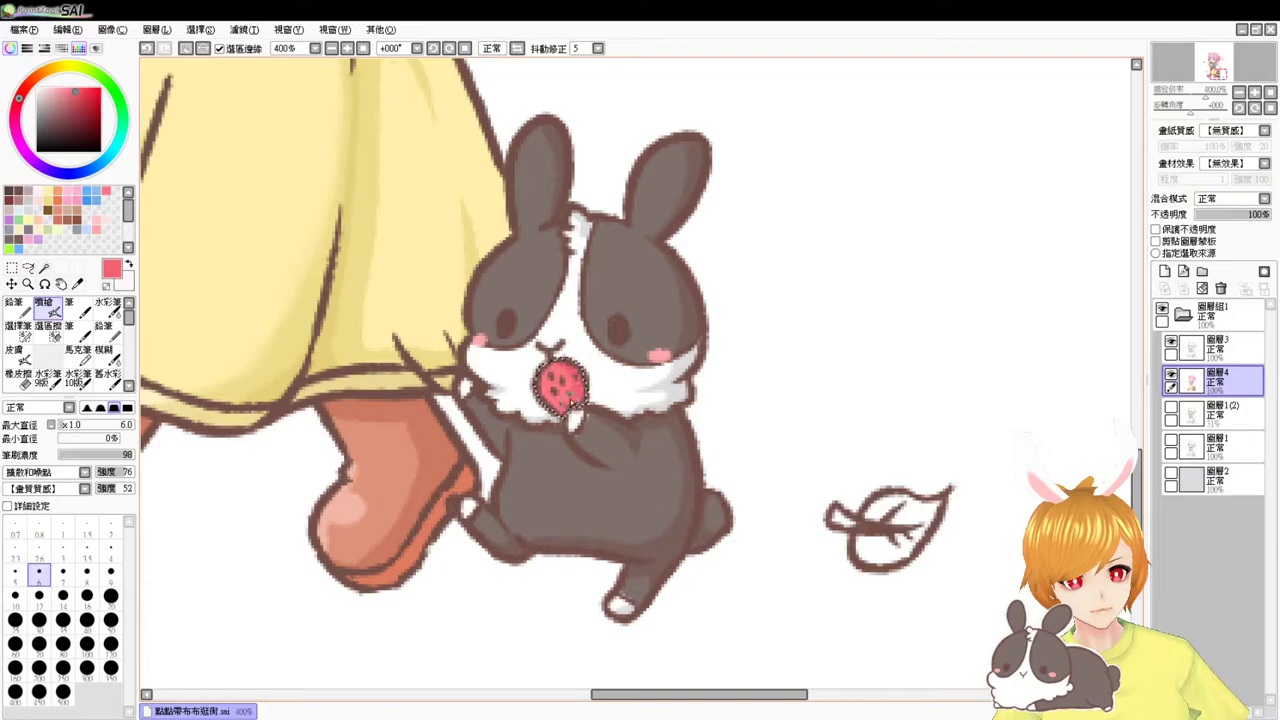
- Clear the strawberry selection and touch up the rabbit's raised paw with white and dark grey sampled from its fur
{"action": "key", "text": "ctrl+d"}
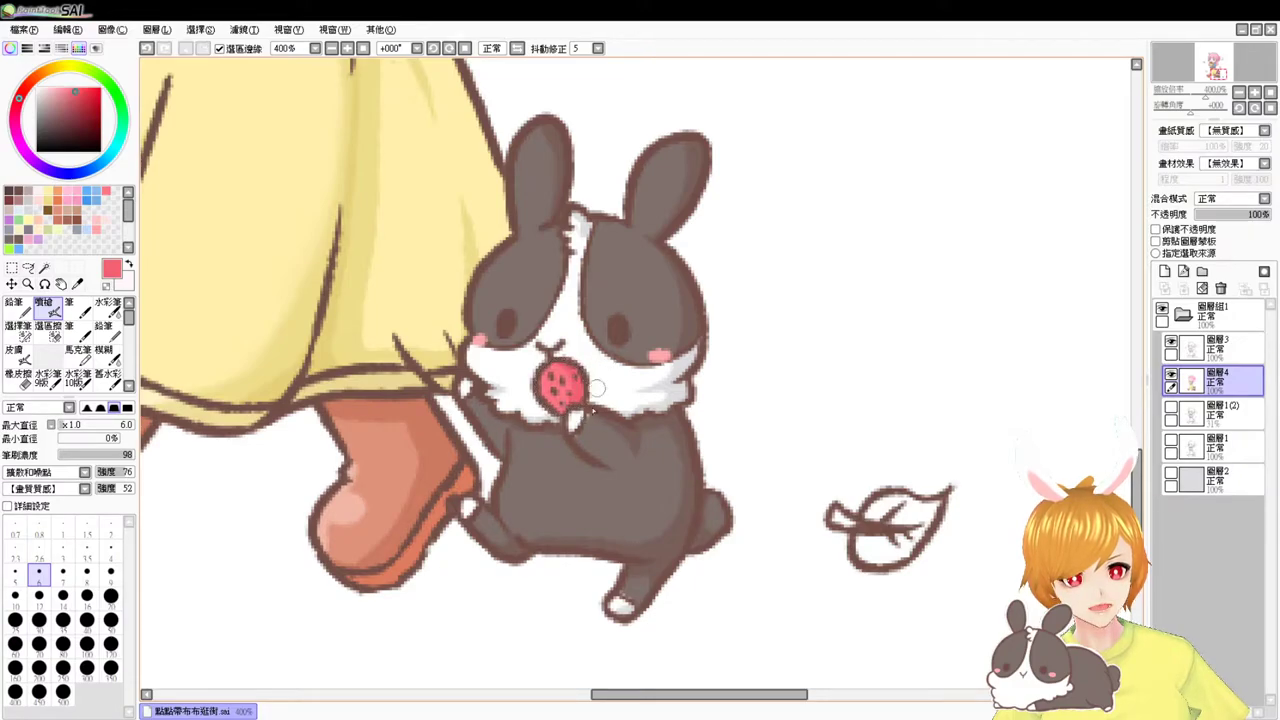
{"action": "scroll", "coordinate": [594, 408], "scroll_direction": "up", "scroll_amount": 1}
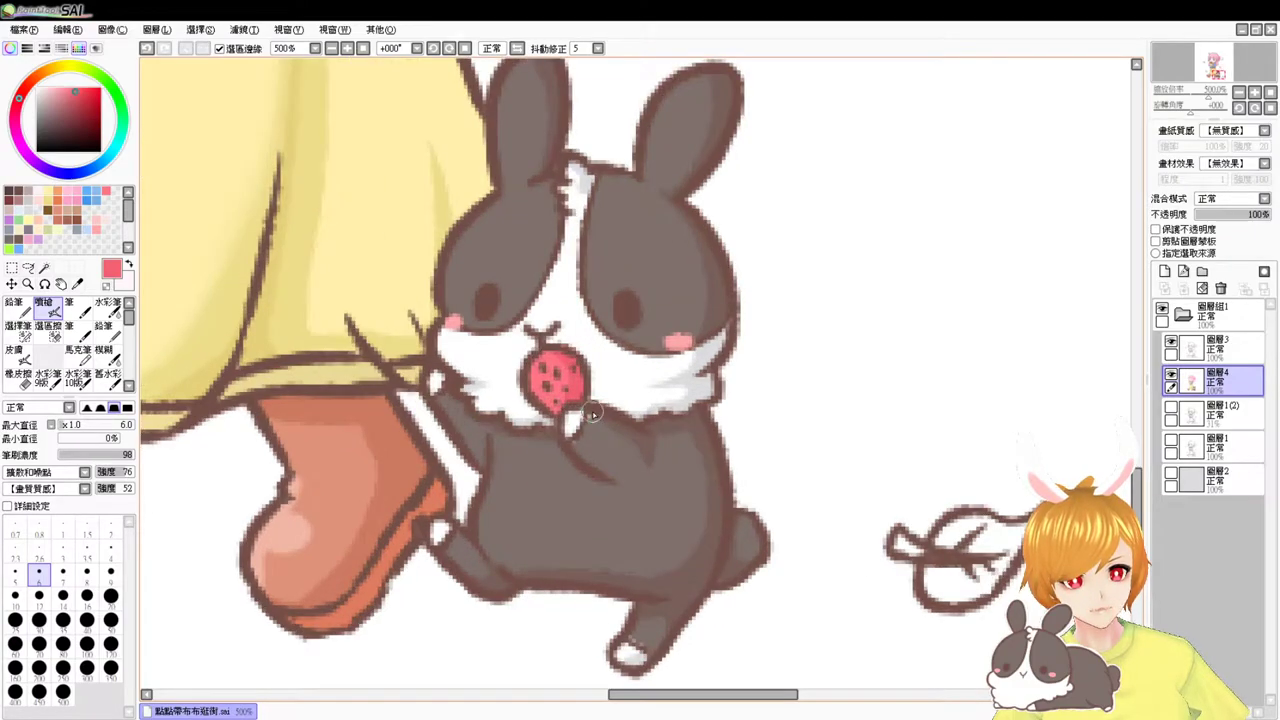
{"action": "left_click_drag", "start_coordinate": [697, 362], "coordinate": [663, 376]}
{"action": "right_click", "coordinate": [564, 359]}
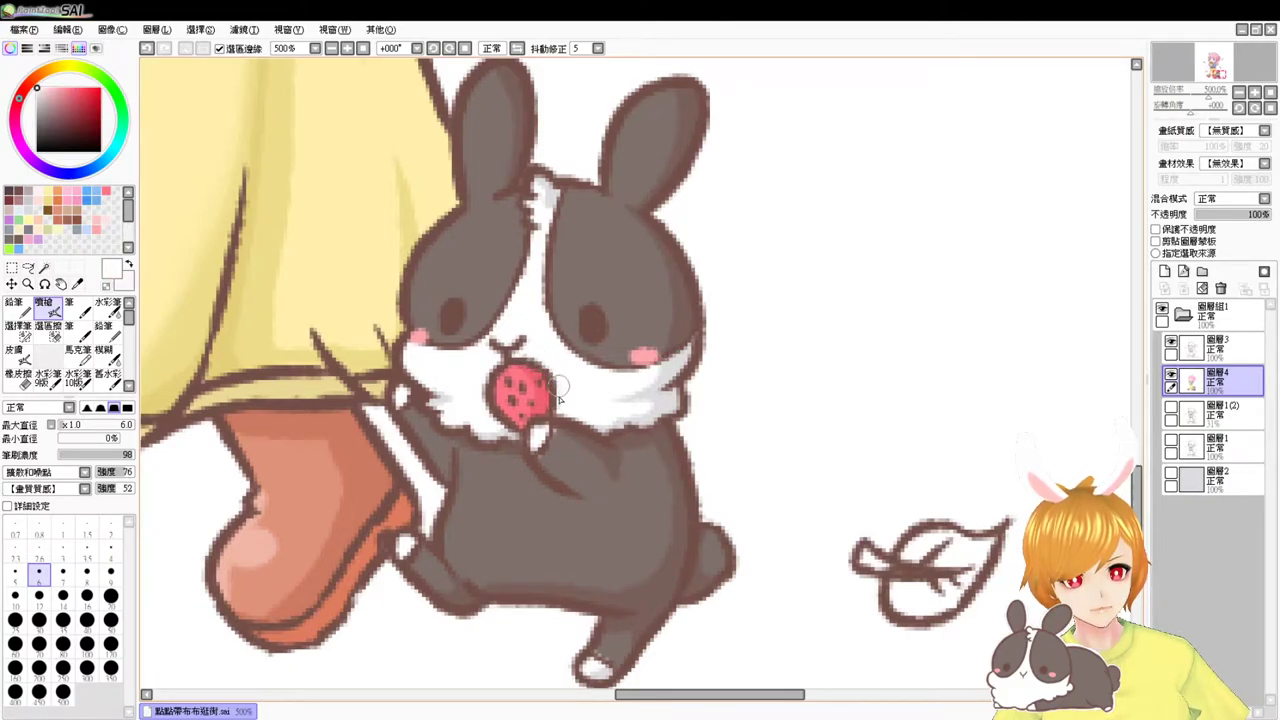
{"action": "left_click", "coordinate": [563, 443], "text": "alt"}
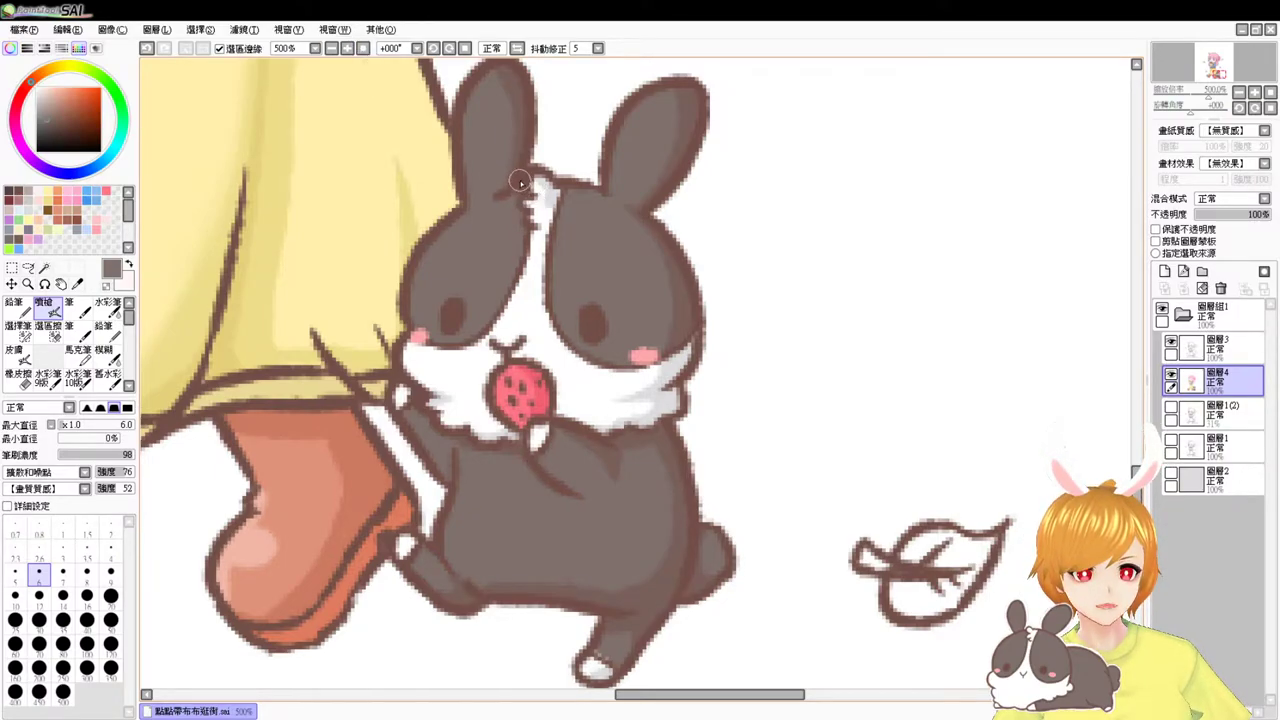
- Select the interiors of all five falling leaves around the girl with the magic wand
{"action": "left_click", "coordinate": [363, 48]}
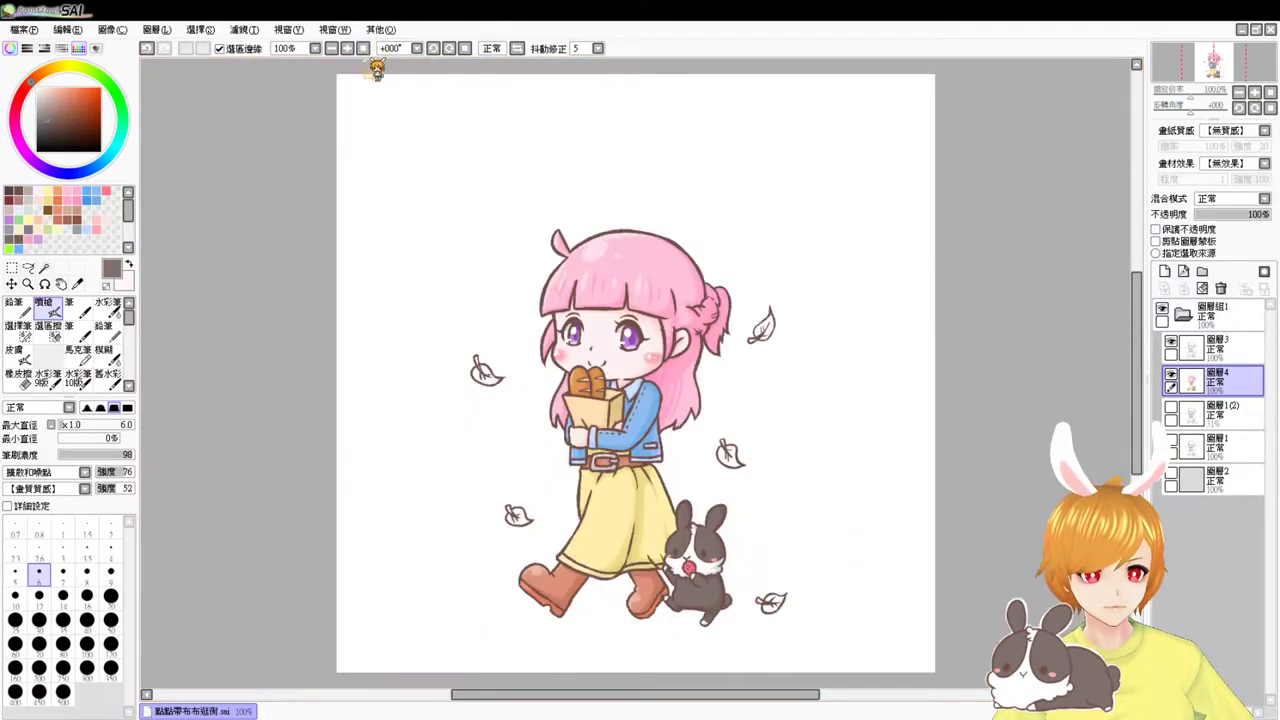
{"action": "scroll", "coordinate": [362, 111], "scroll_direction": "up", "scroll_amount": 1}
{"action": "left_click_drag", "start_coordinate": [874, 490], "coordinate": [686, 268]}
{"action": "left_click_drag", "start_coordinate": [773, 341], "coordinate": [794, 366]}
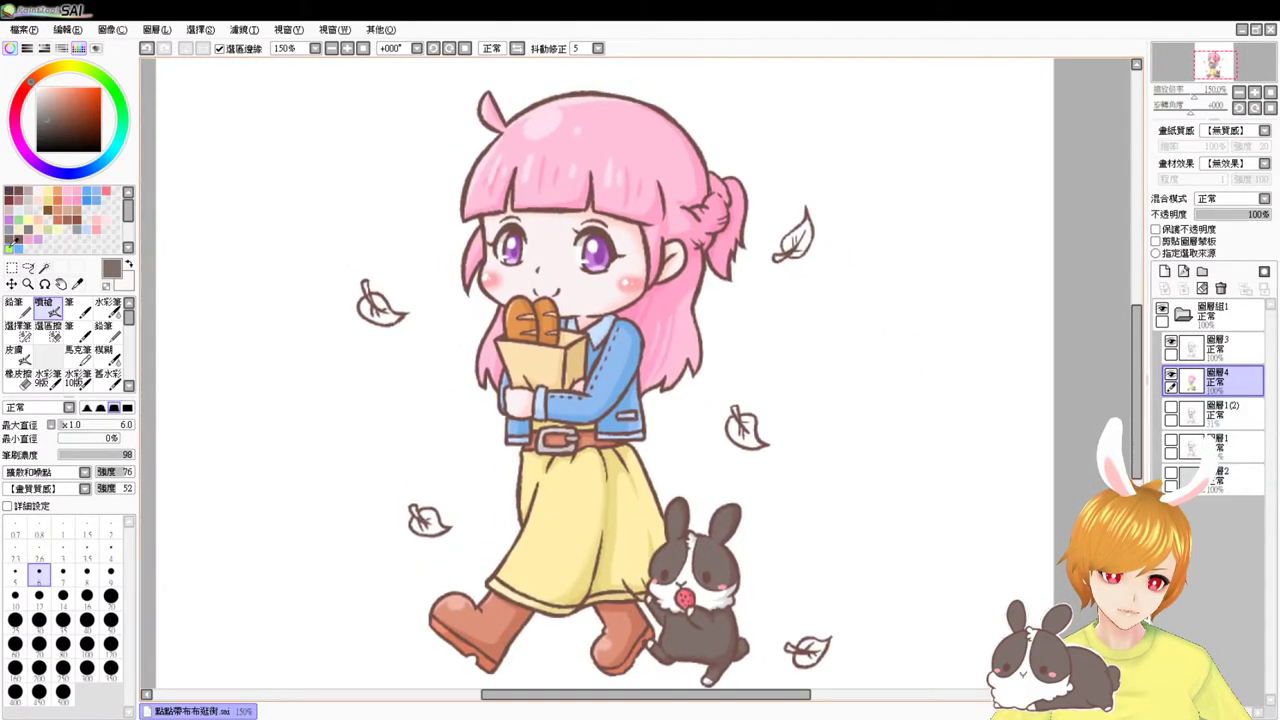
{"action": "left_click", "coordinate": [44, 268]}
{"action": "left_click", "coordinate": [381, 305]}
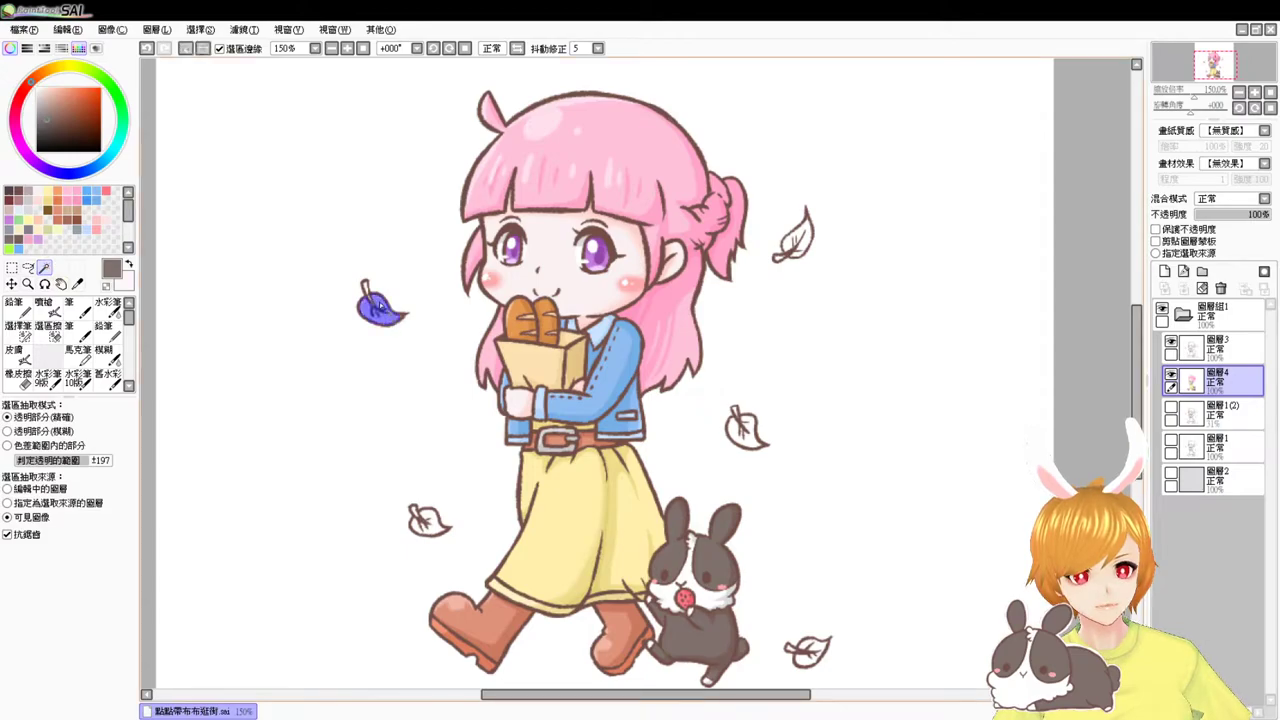
{"action": "left_click", "coordinate": [431, 535]}
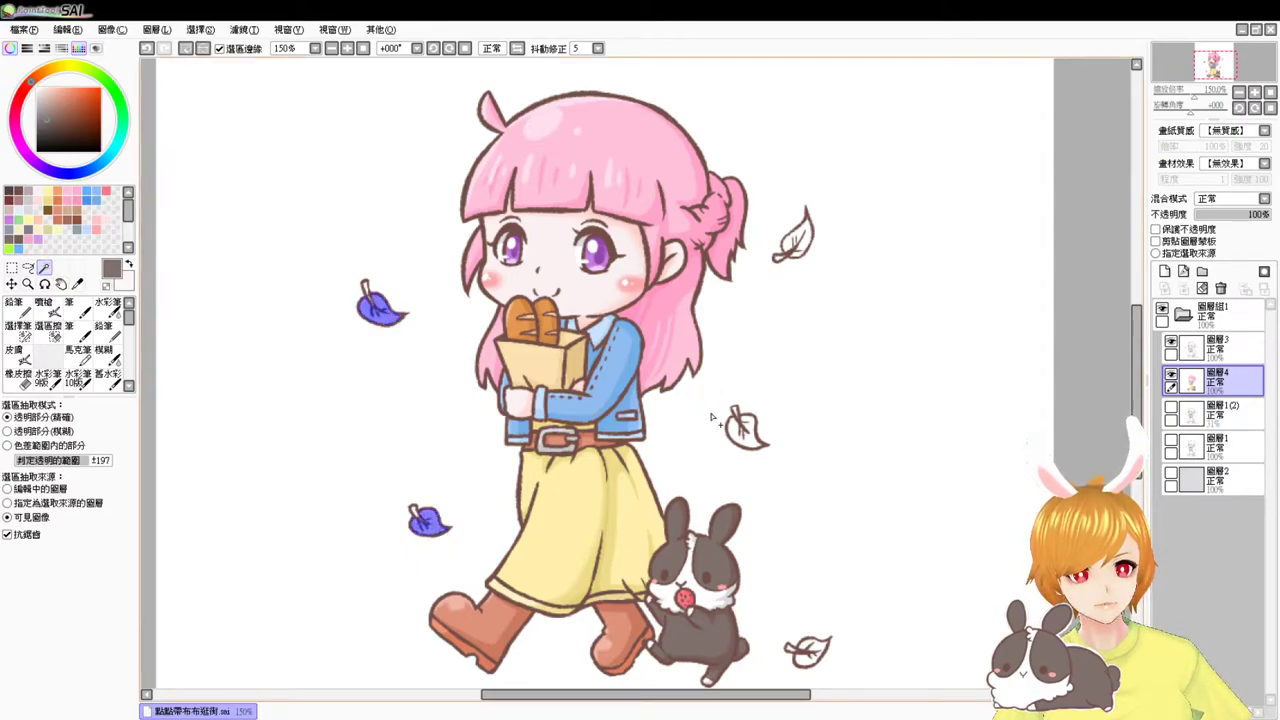
{"action": "left_click", "coordinate": [750, 435]}
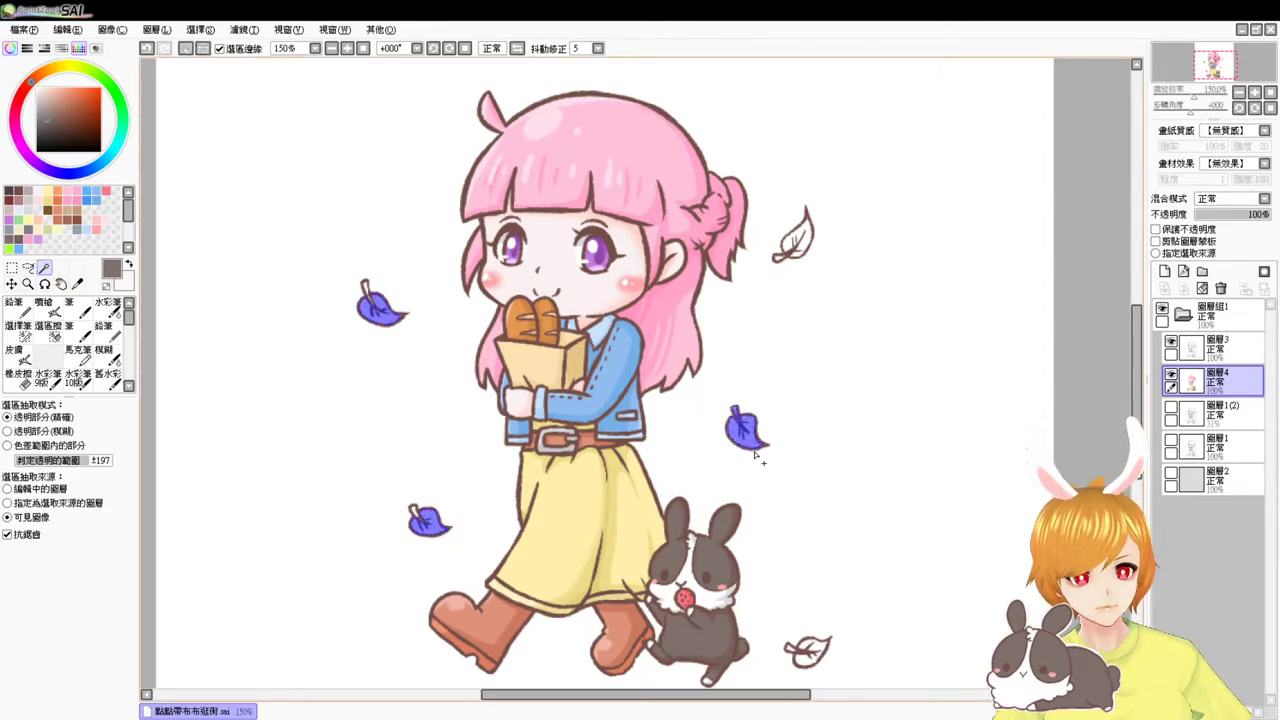
{"action": "left_click", "coordinate": [806, 236]}
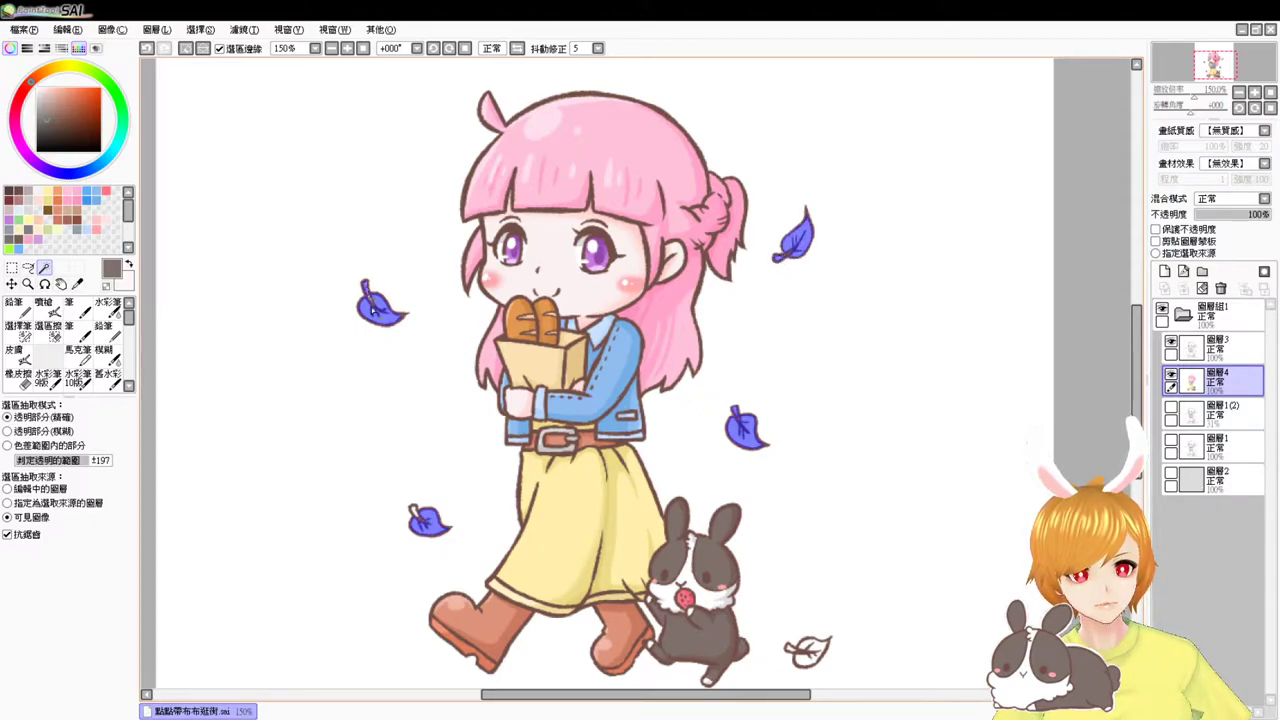
{"action": "left_click", "coordinate": [808, 649]}
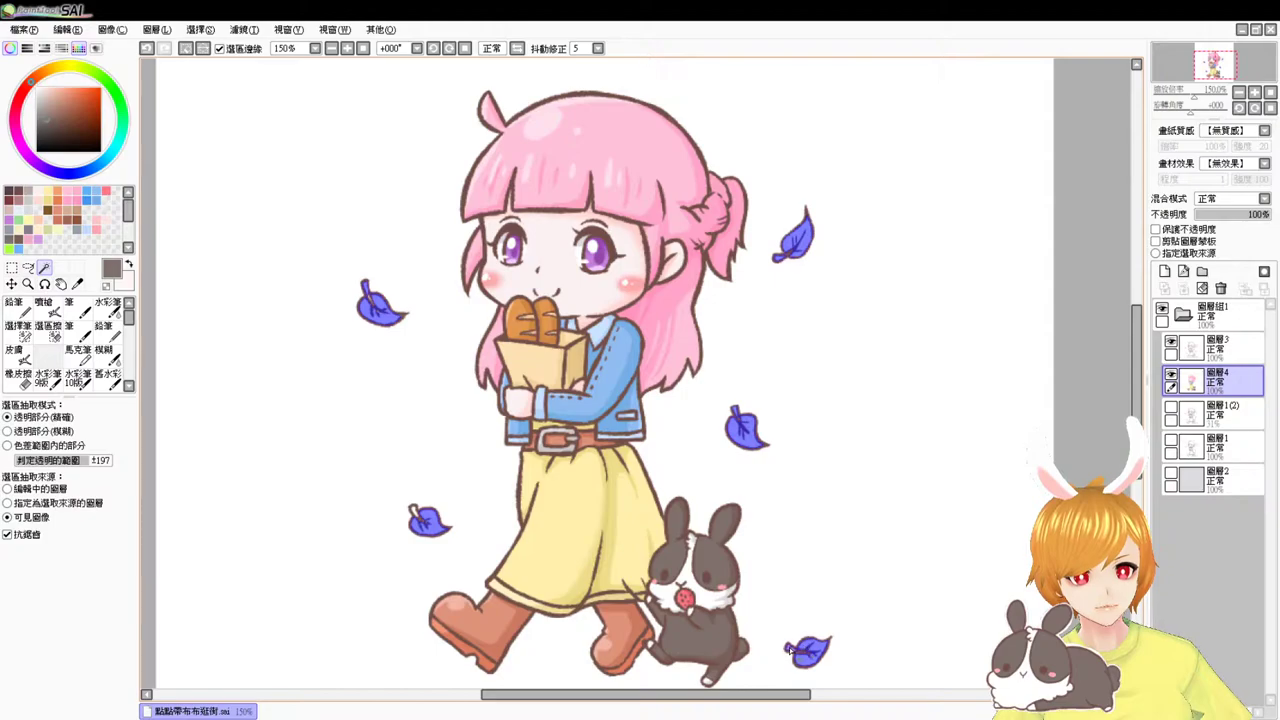
- Extend the leaf selections over the missed stems and small gaps with the selection pen at size 8
{"action": "scroll", "coordinate": [799, 668], "scroll_direction": "up", "scroll_amount": 1}
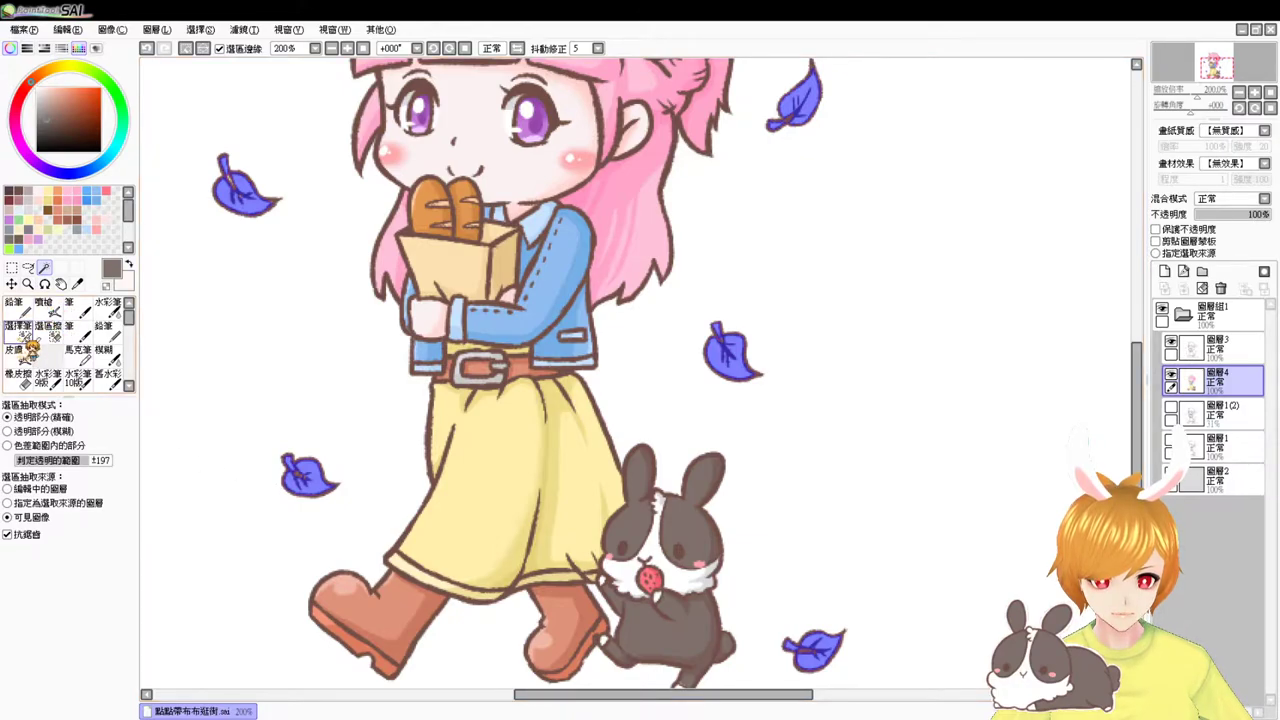
{"action": "left_click", "coordinate": [18, 326]}
{"action": "key", "text": "bracketright"}
{"action": "key", "text": "bracketright"}
{"action": "key", "text": "bracketright"}
{"action": "left_click_drag", "start_coordinate": [228, 171], "coordinate": [239, 200]}
{"action": "left_click_drag", "start_coordinate": [284, 459], "coordinate": [307, 486]}
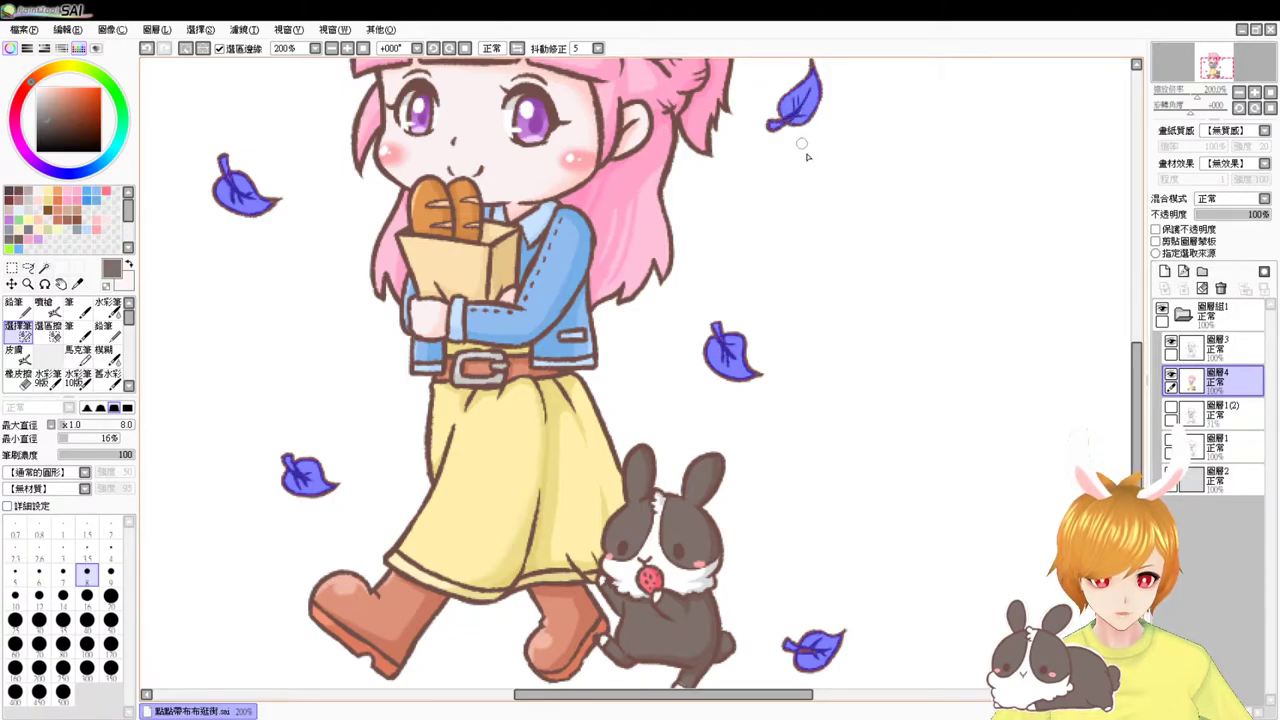
{"action": "left_click_drag", "start_coordinate": [814, 197], "coordinate": [780, 130]}
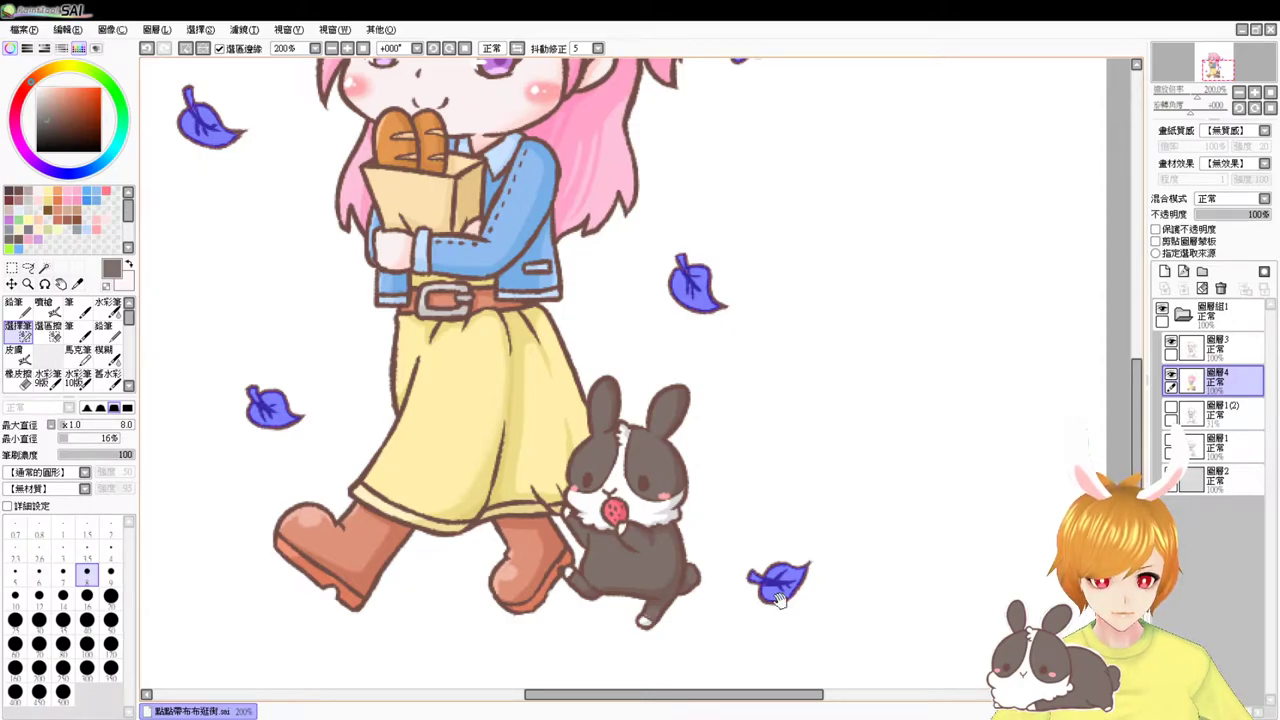
{"action": "scroll", "coordinate": [746, 437], "scroll_direction": "up", "scroll_amount": 4}
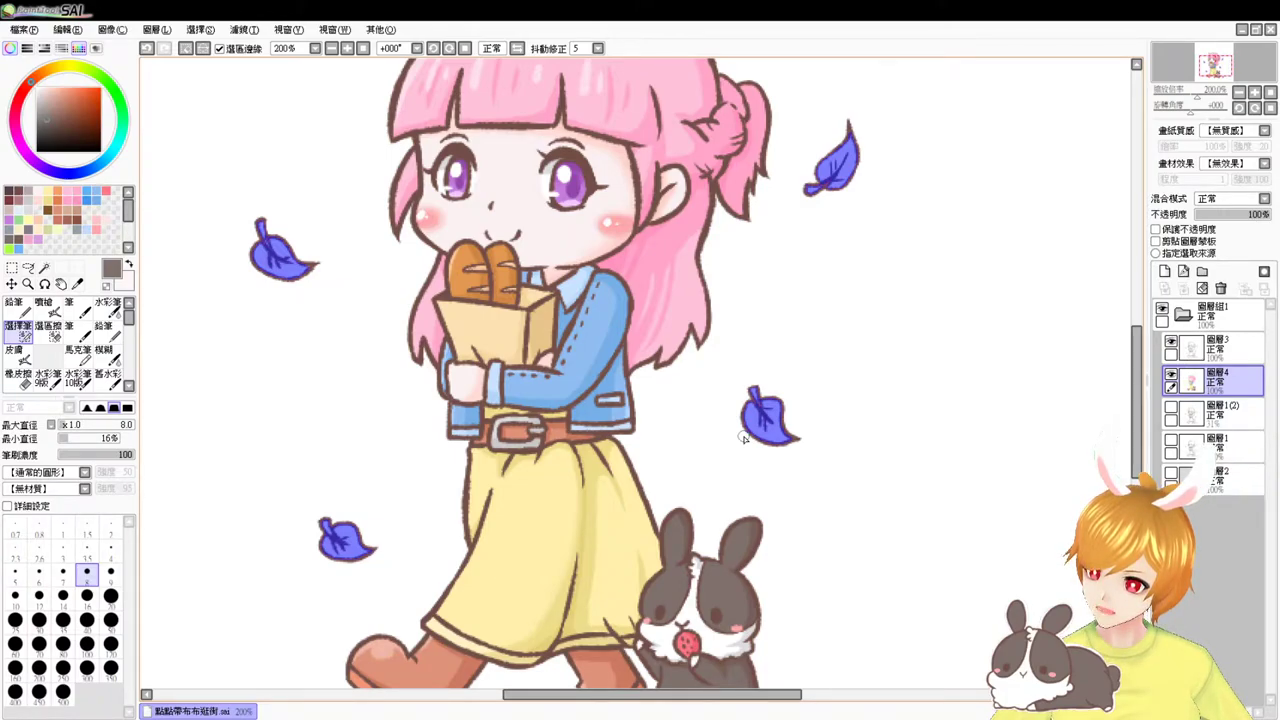
- Try filling the selected leaves with reddish brown and a lighter salmon tone
{"action": "mouse_move", "coordinate": [834, 277]}
{"action": "left_mouse_down"}
{"action": "mouse_move", "coordinate": [886, 354]}
{"action": "mouse_move", "coordinate": [886, 329]}
{"action": "mouse_move", "coordinate": [855, 323]}
{"action": "mouse_move", "coordinate": [857, 354]}
{"action": "mouse_move", "coordinate": [877, 360]}
{"action": "left_mouse_up"}
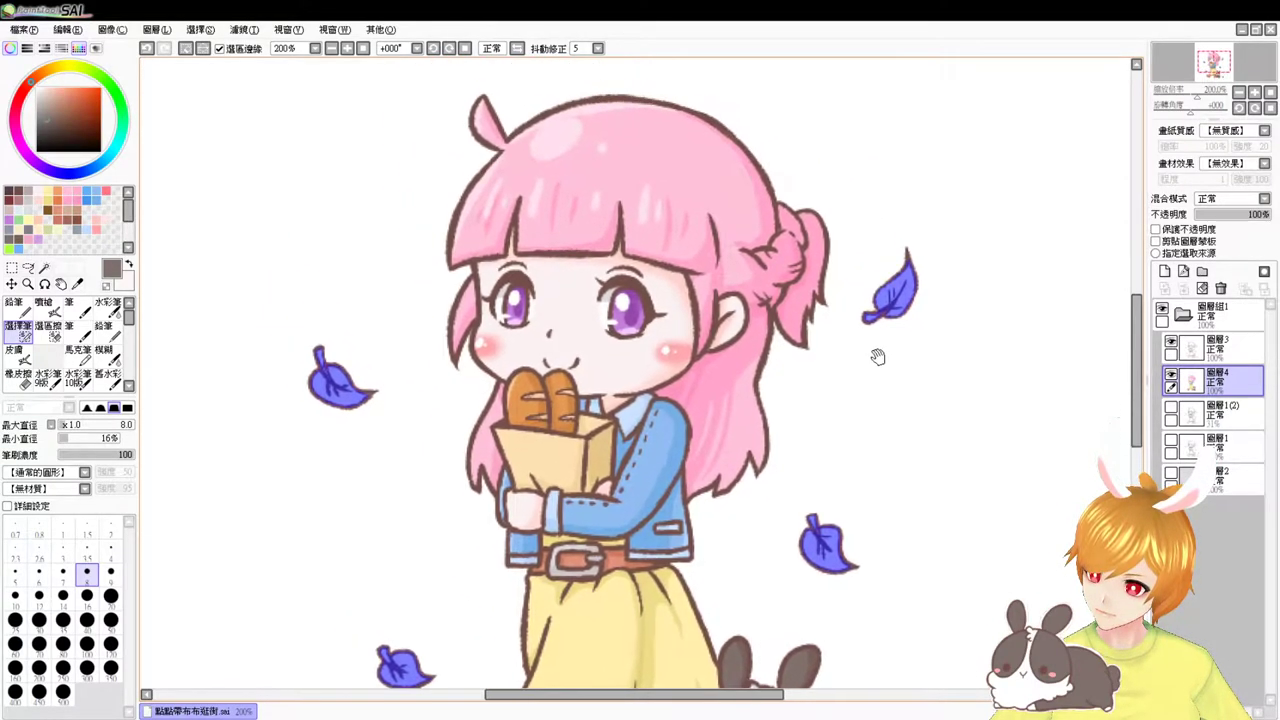
{"action": "left_click", "coordinate": [58, 198]}
{"action": "left_click", "coordinate": [63, 198]}
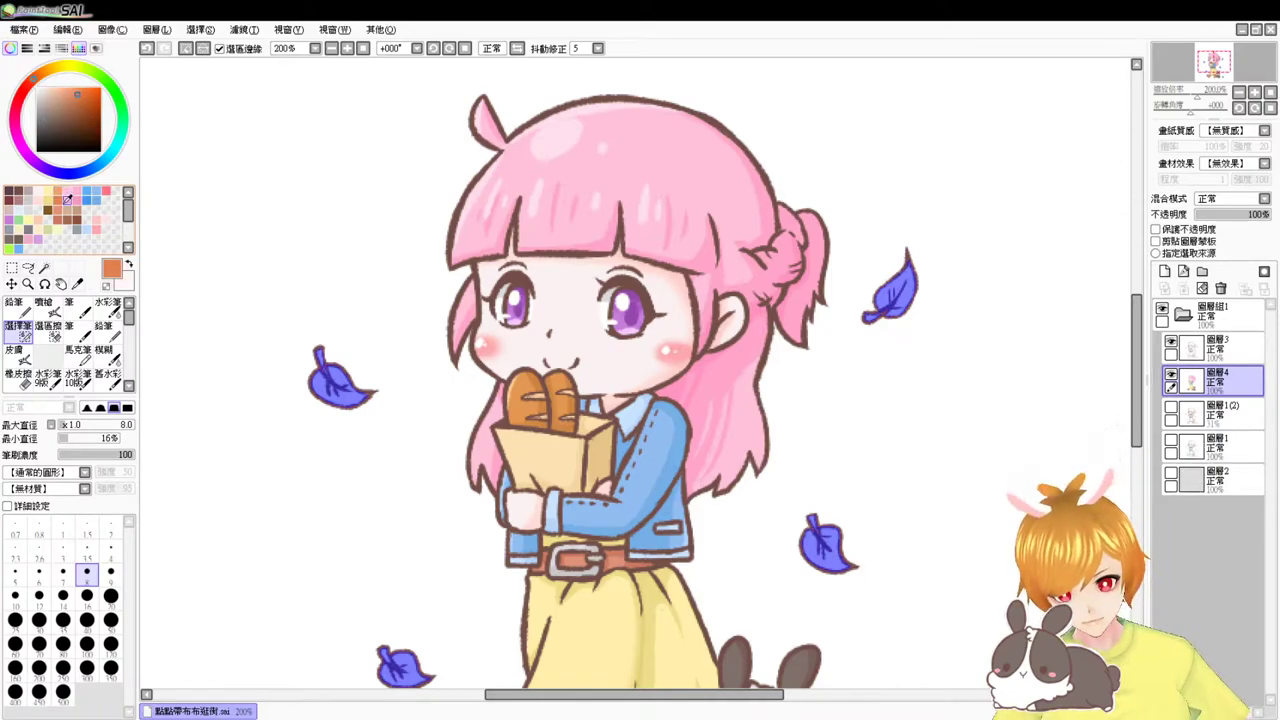
{"action": "left_click", "coordinate": [62, 212]}
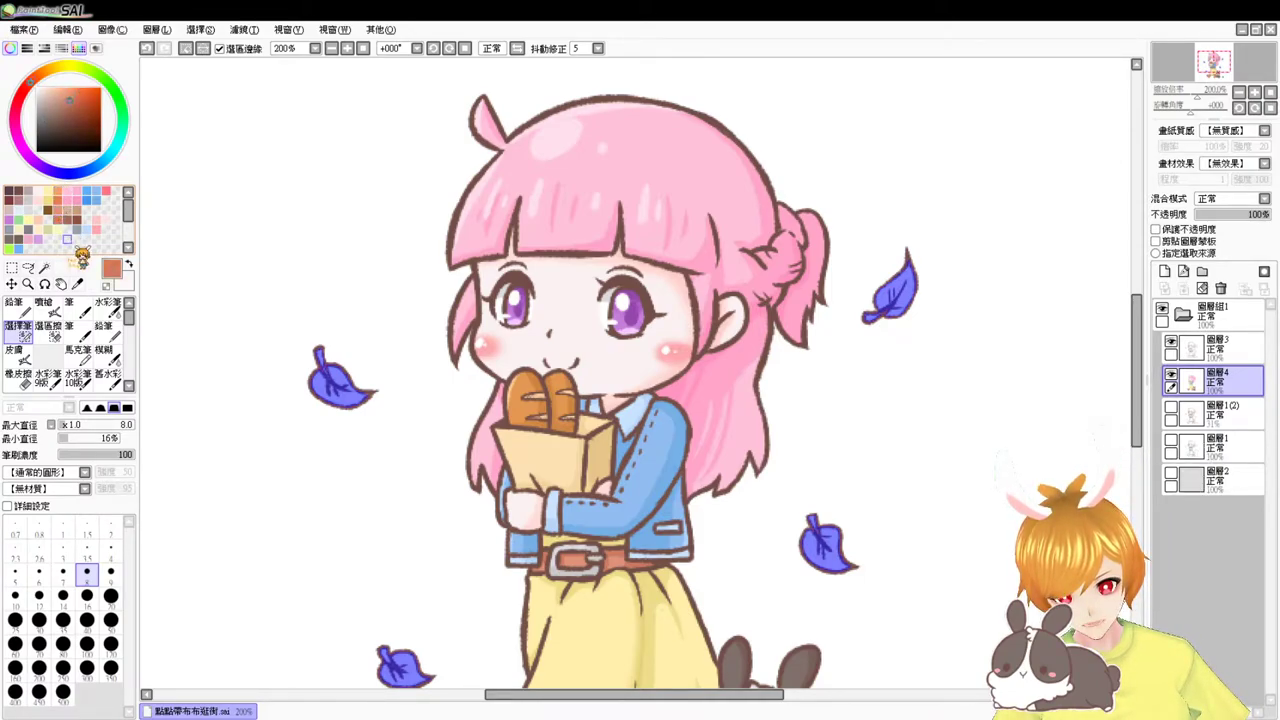
{"action": "left_click", "coordinate": [52, 308]}
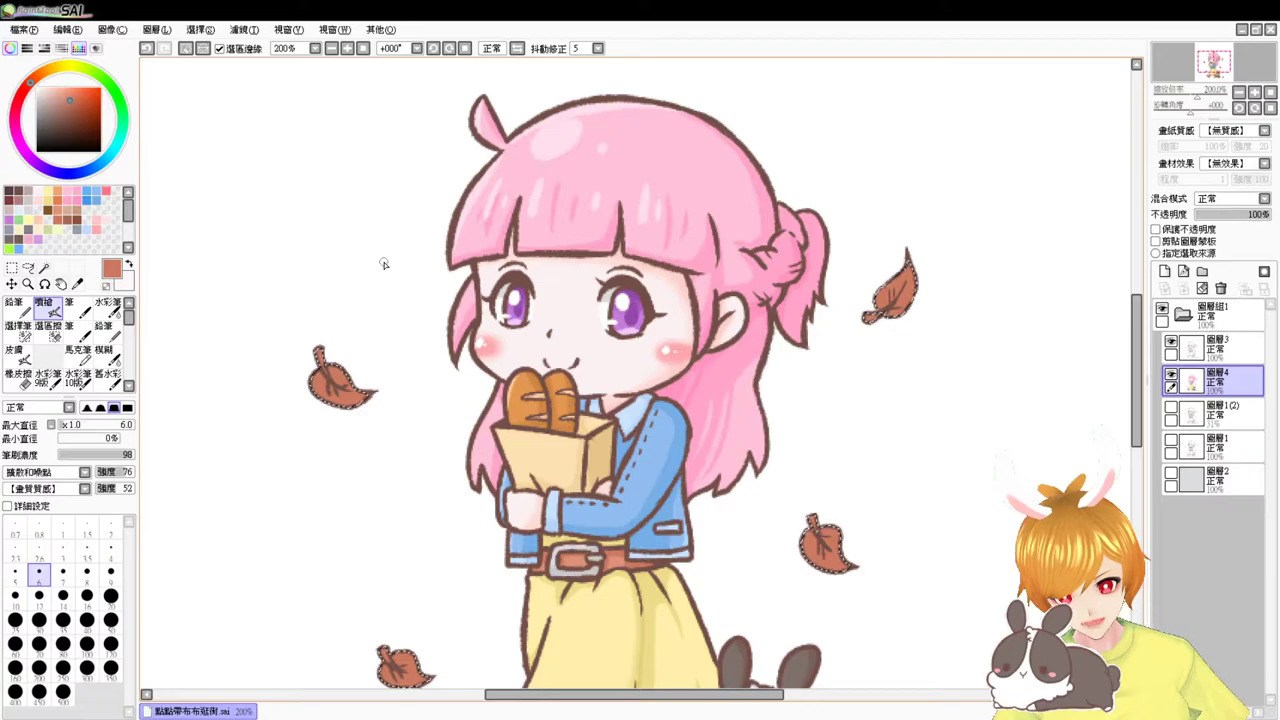
{"action": "left_click", "coordinate": [60, 208]}
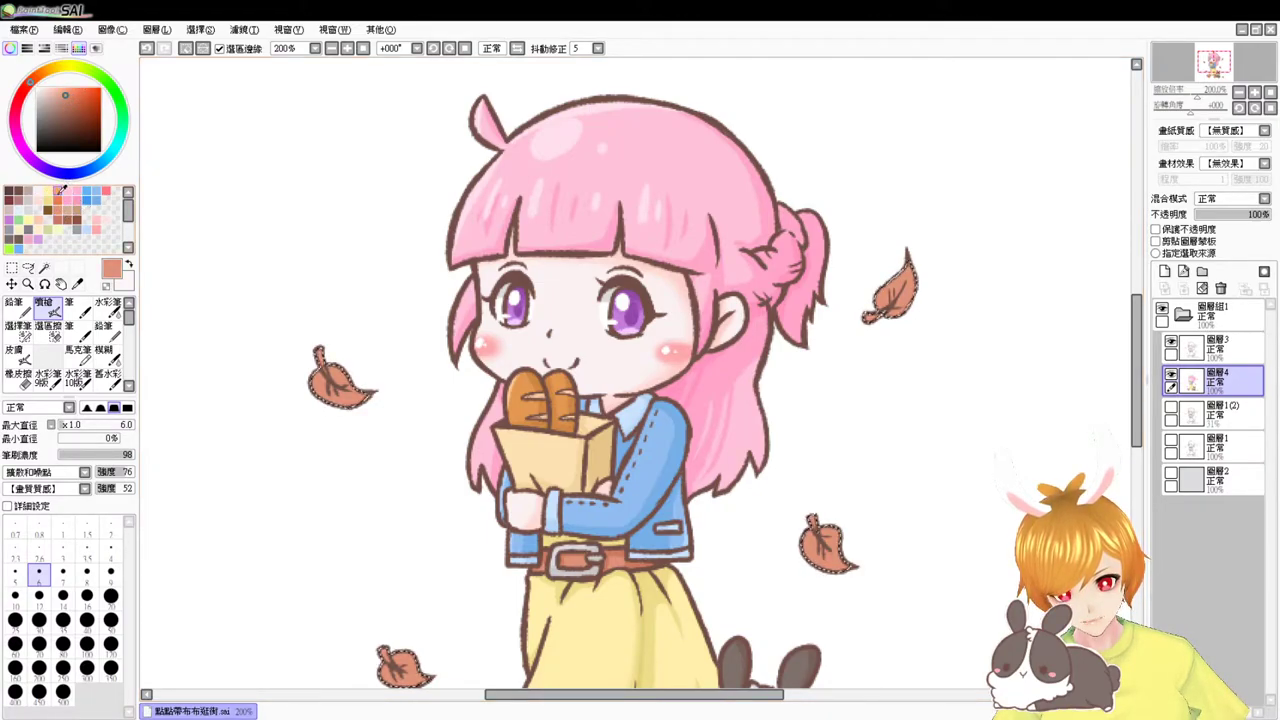
- Fill all the selected leaves with light orange as their base colour
{"action": "left_click", "coordinate": [60, 190]}
{"action": "key", "text": "ctrl+f"}
{"action": "left_click_drag", "start_coordinate": [244, 246], "coordinate": [240, 204]}
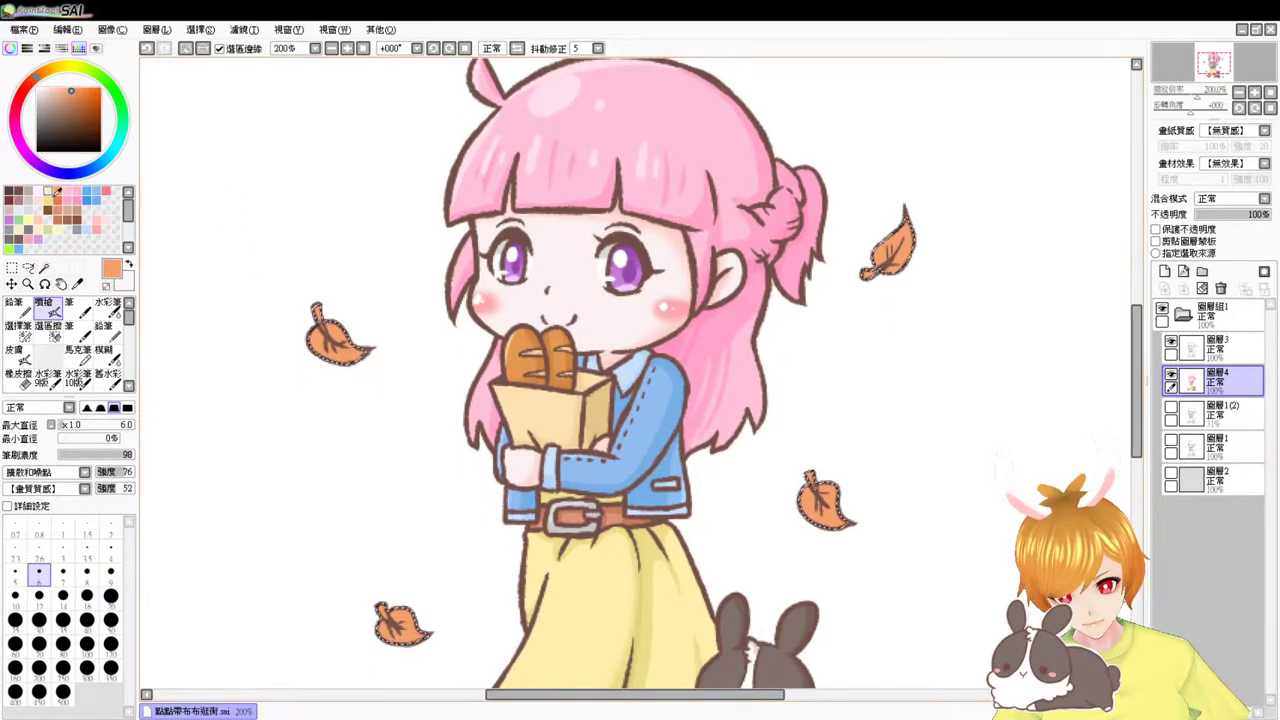
- Shade the leaf beside the girl's face with a darker orange using the airbrush at size 18
{"action": "left_click", "coordinate": [61, 195]}
{"action": "mouse_move", "coordinate": [354, 310]}
{"action": "left_mouse_down"}
{"action": "mouse_move", "coordinate": [378, 310]}
{"action": "mouse_move", "coordinate": [356, 350]}
{"action": "left_mouse_up"}
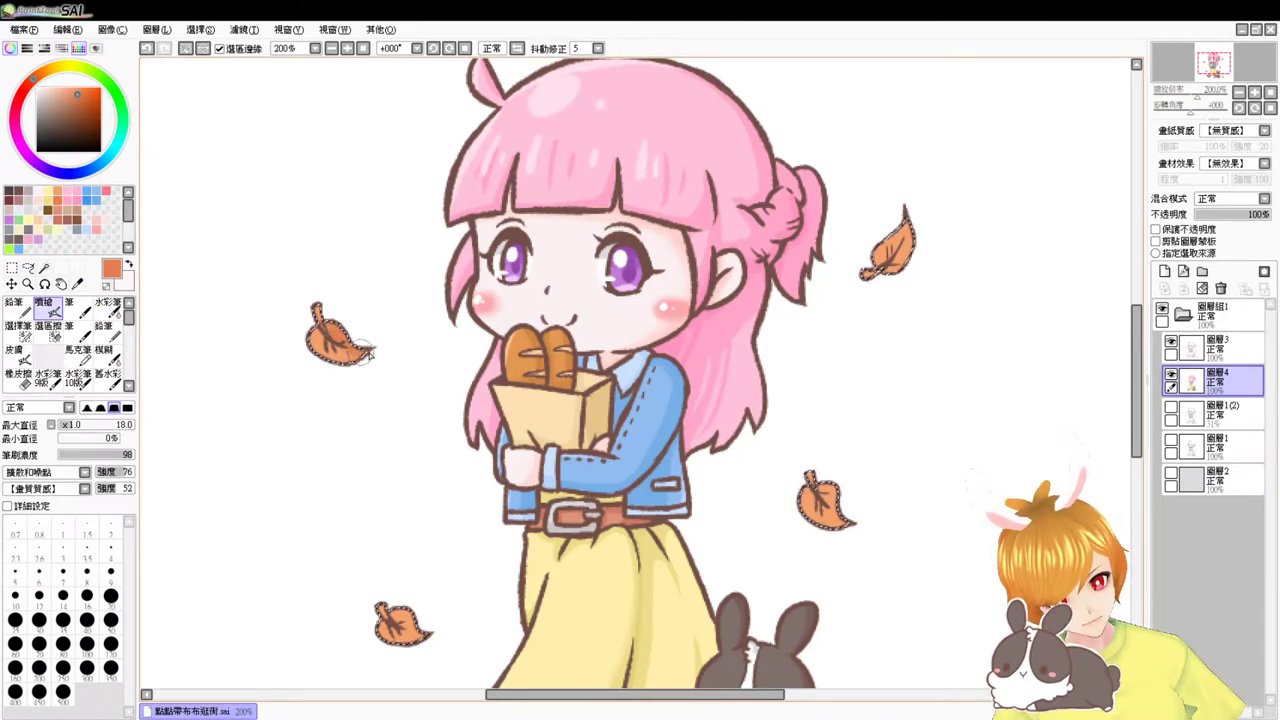
{"action": "key", "text": "ctrl+z"}
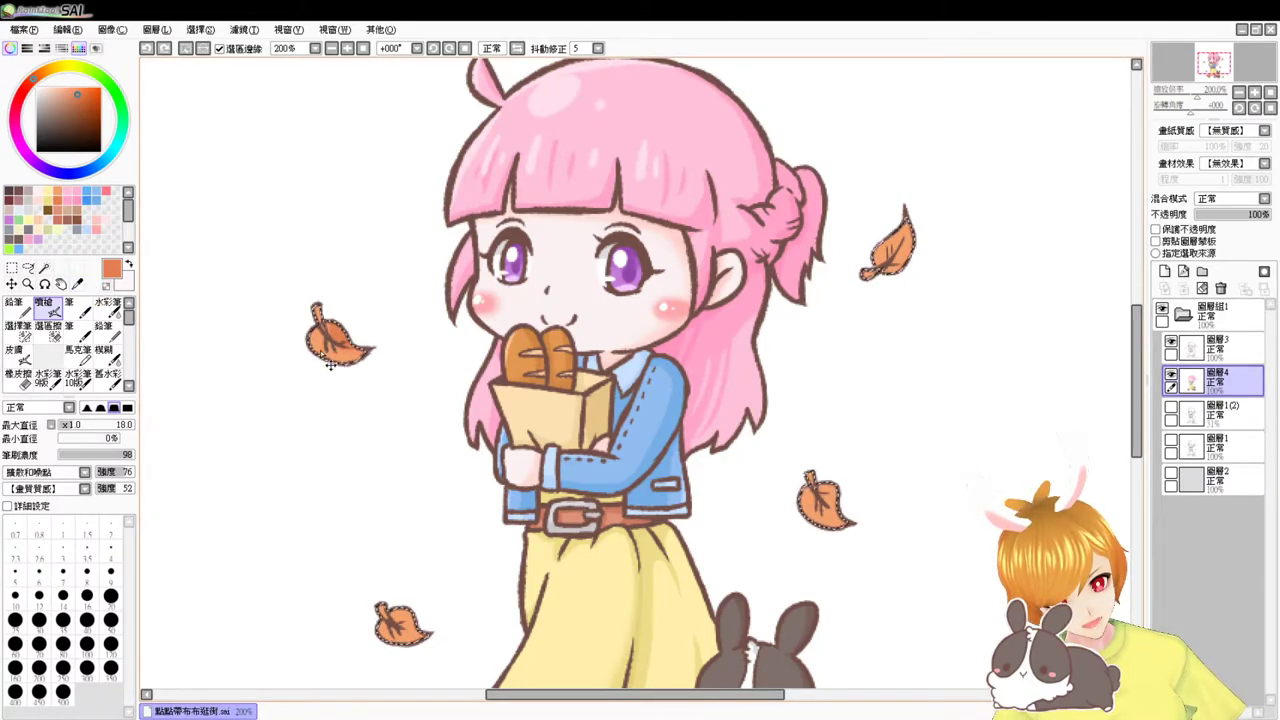
{"action": "left_click_drag", "start_coordinate": [366, 338], "coordinate": [338, 354]}
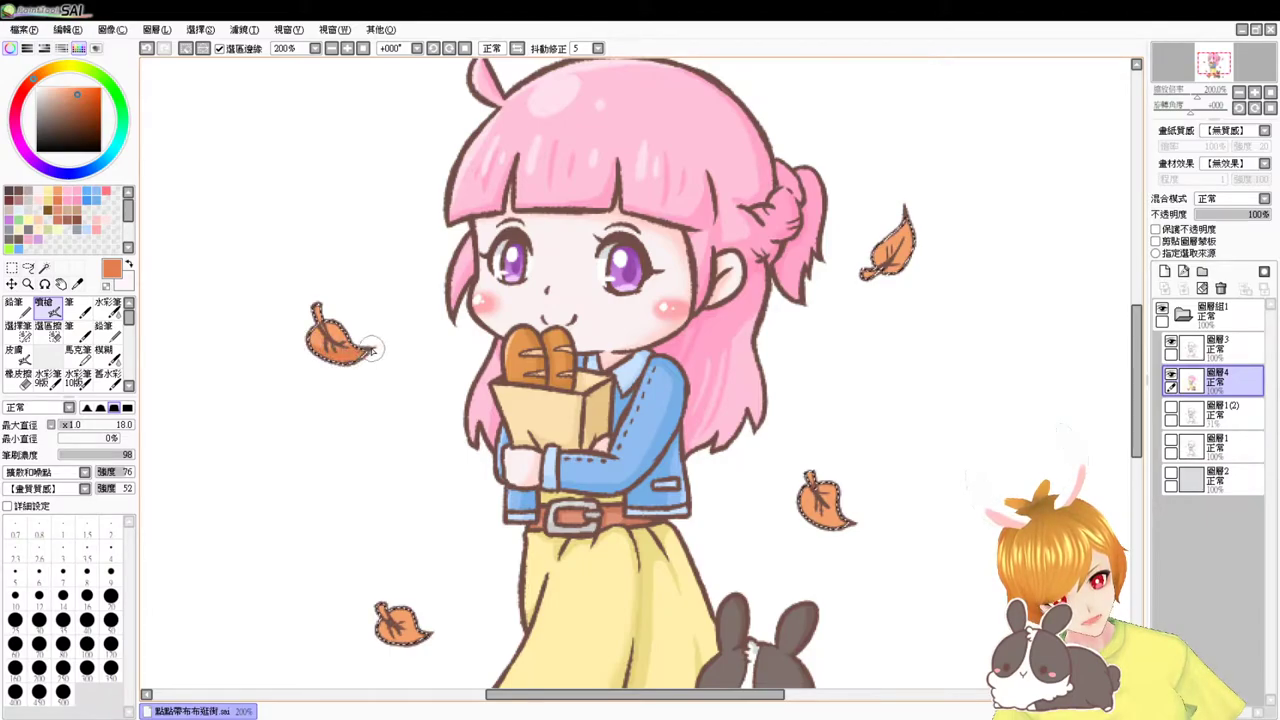
{"action": "left_click_drag", "start_coordinate": [442, 453], "coordinate": [432, 363]}
{"action": "key", "text": "ctrl+z"}
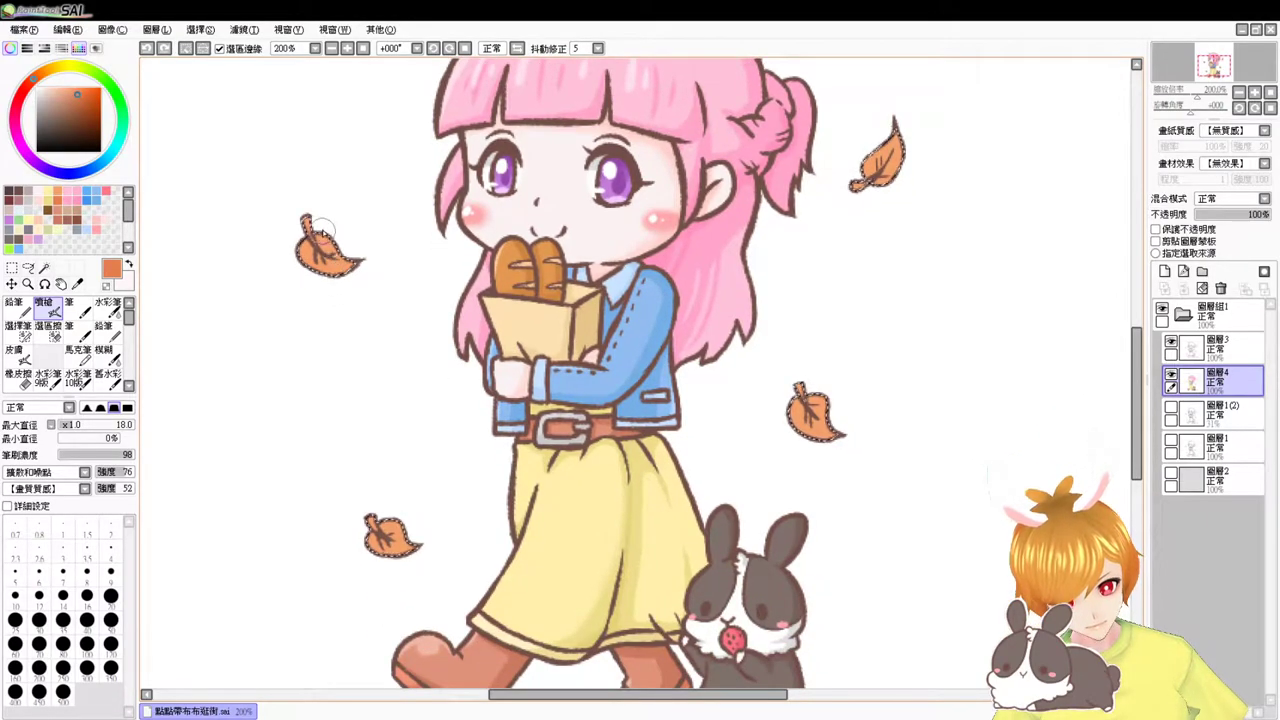
{"action": "left_click_drag", "start_coordinate": [328, 229], "coordinate": [364, 255]}
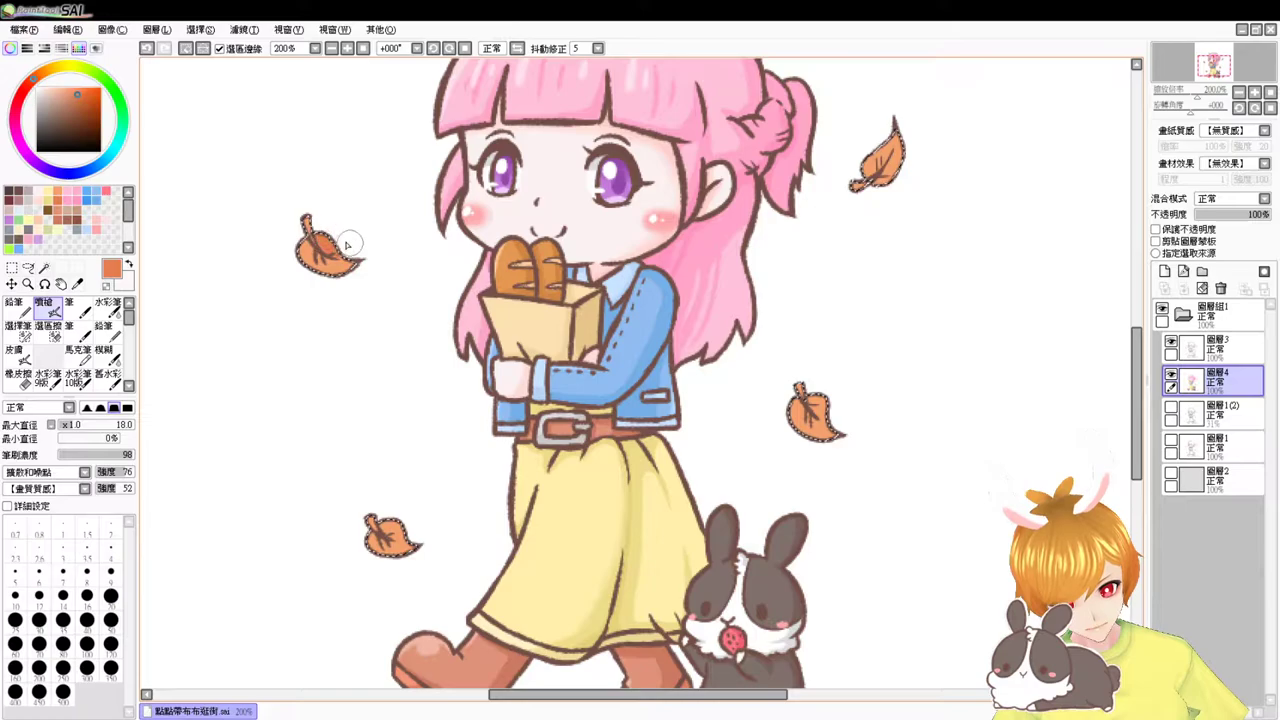
- Shade the other four leaves with the same darker orange and clear the selection
{"action": "scroll", "coordinate": [423, 340], "scroll_direction": "down", "scroll_amount": 3}
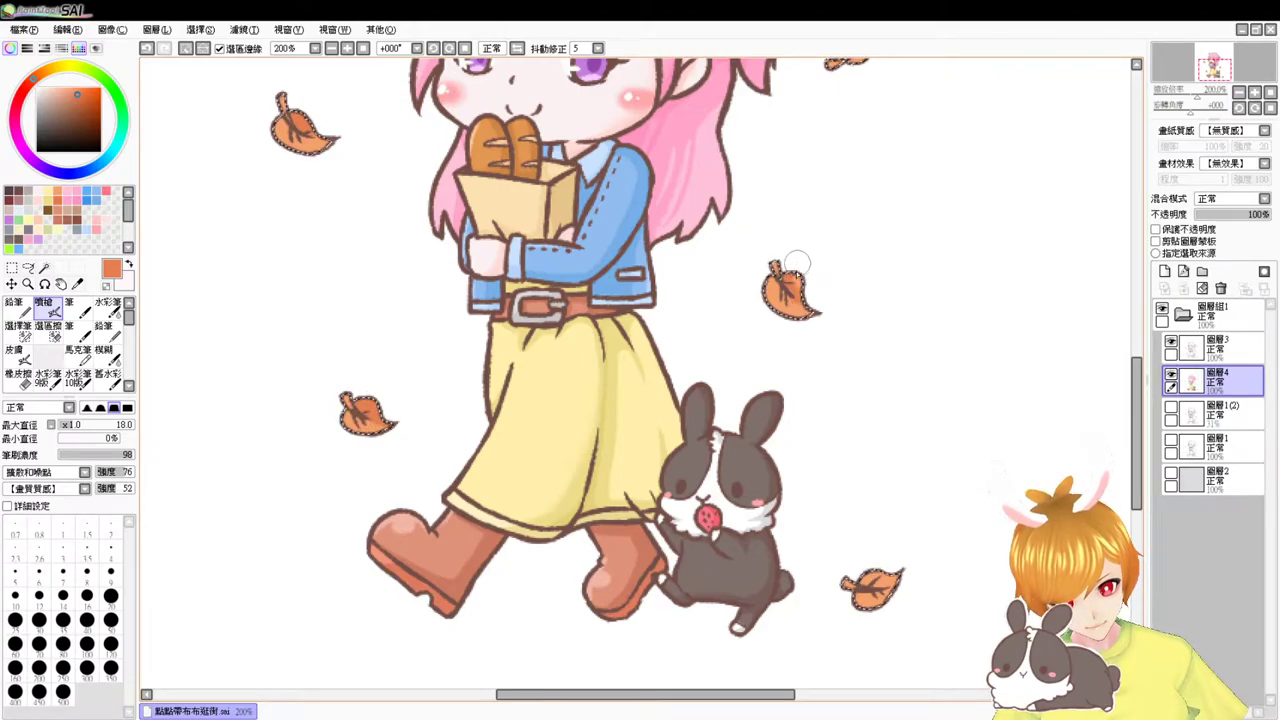
{"action": "left_click_drag", "start_coordinate": [926, 420], "coordinate": [898, 333]}
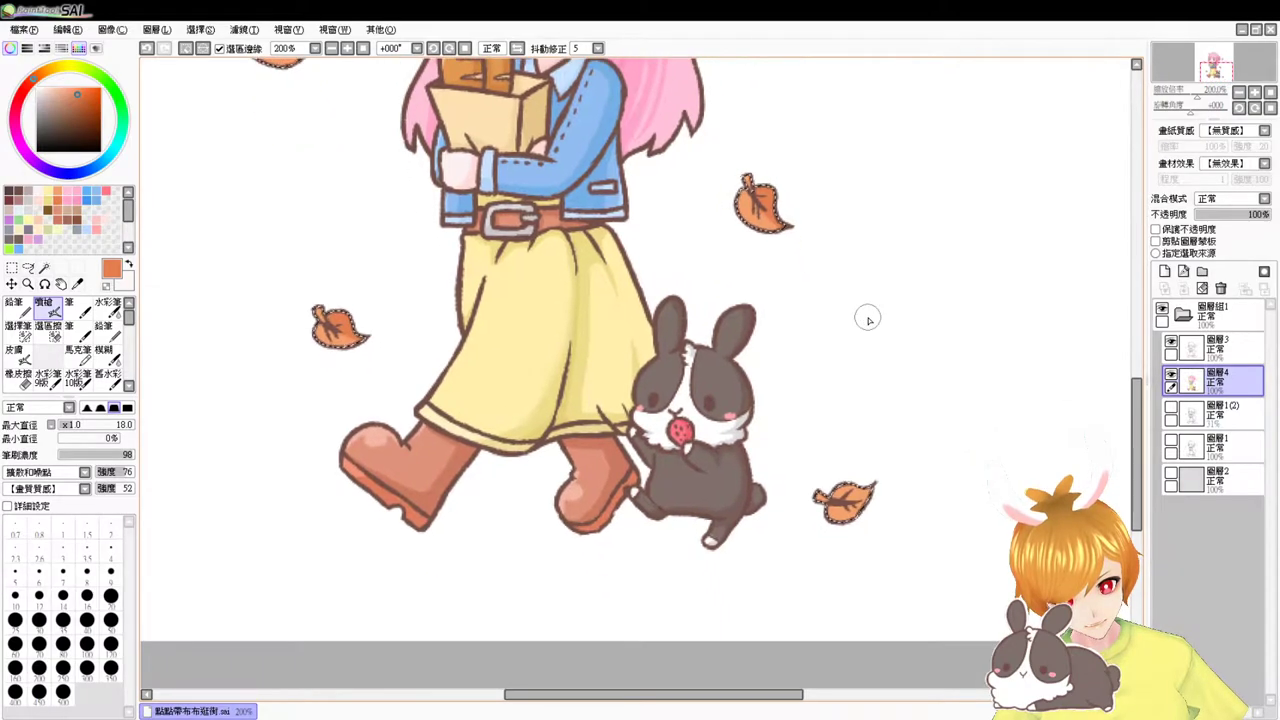
{"action": "left_click_drag", "start_coordinate": [931, 486], "coordinate": [866, 423]}
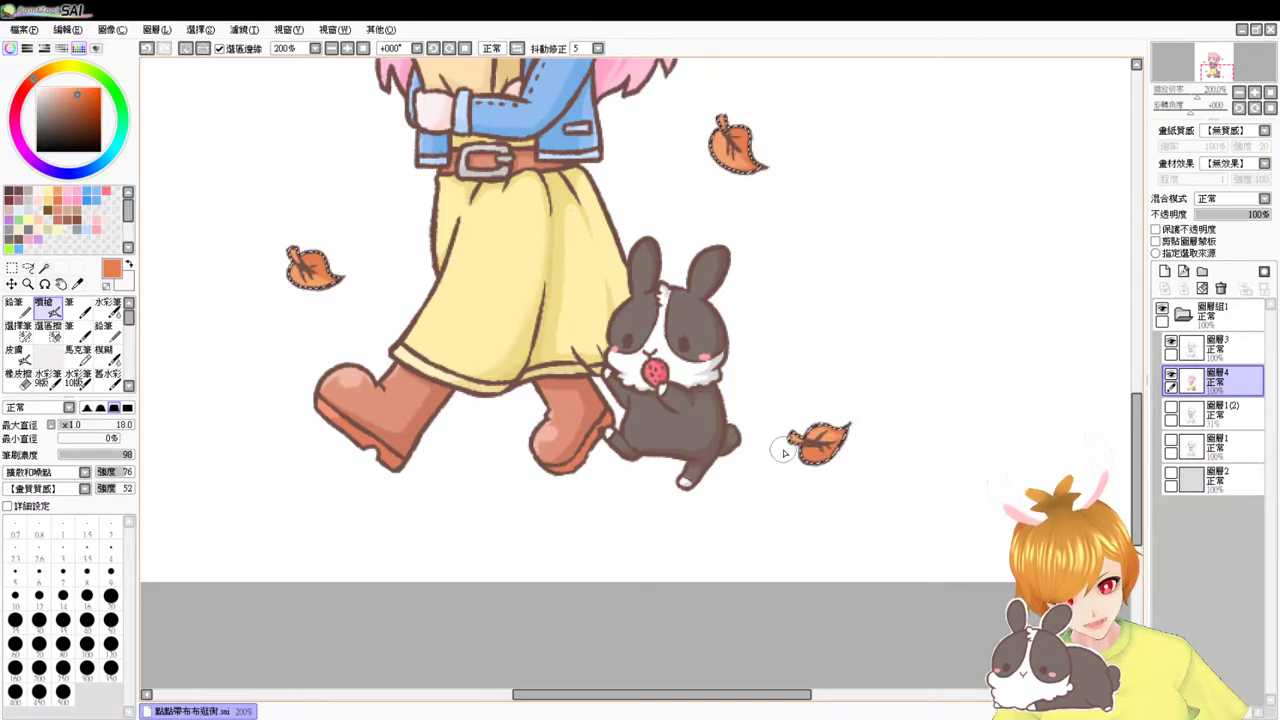
{"action": "mouse_move", "coordinate": [869, 154]}
{"action": "left_mouse_down"}
{"action": "mouse_move", "coordinate": [864, 240]}
{"action": "mouse_move", "coordinate": [811, 309]}
{"action": "left_mouse_up"}
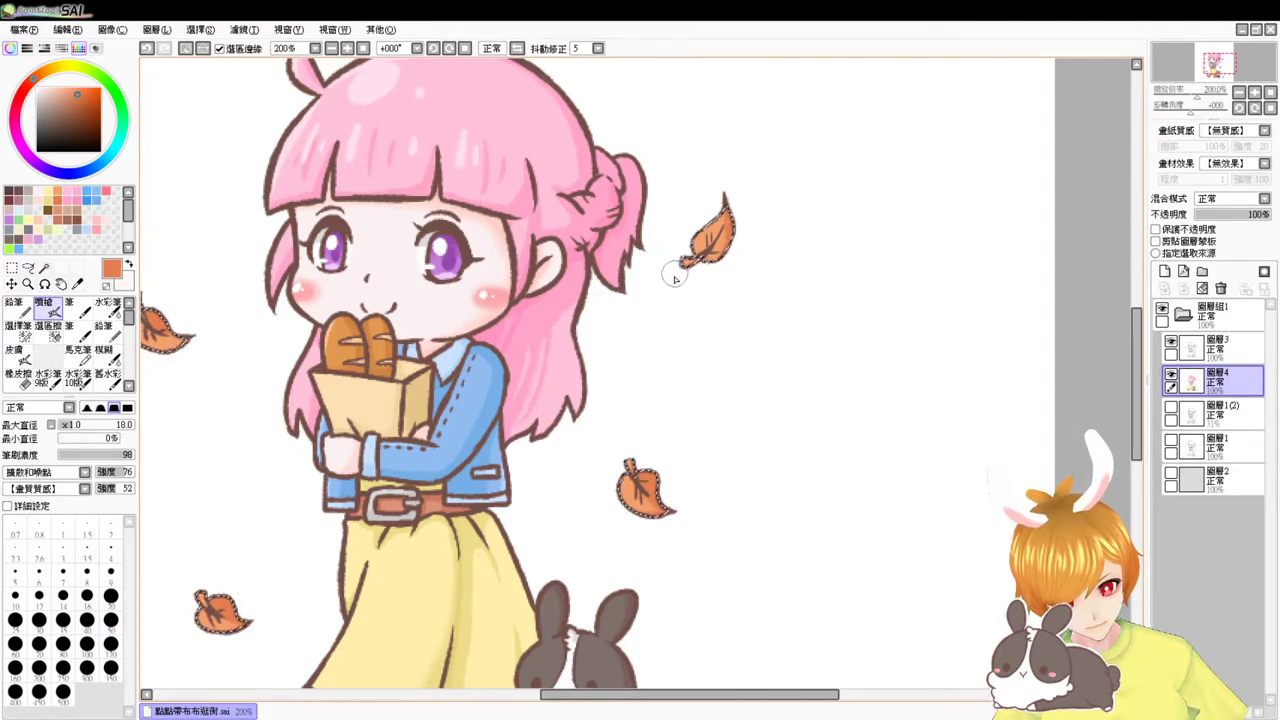
{"action": "left_click_drag", "start_coordinate": [692, 334], "coordinate": [826, 284]}
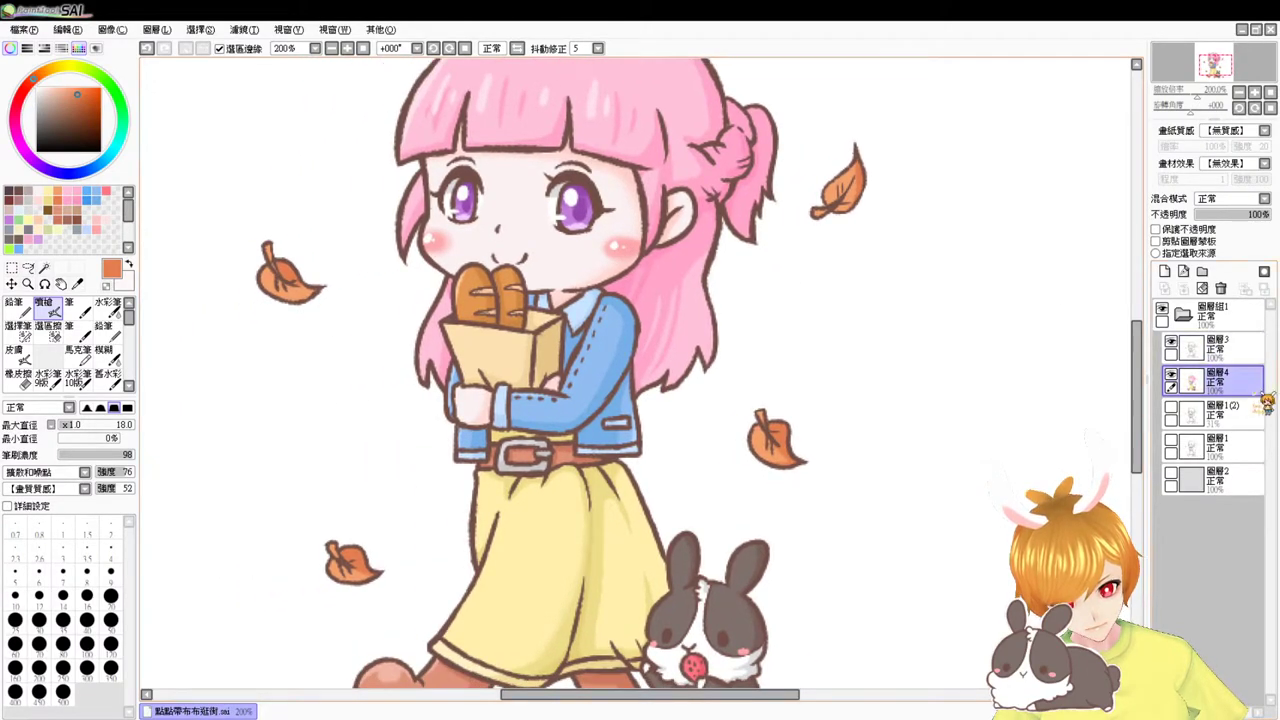
- Add a new empty layer directly above the grey layer 圖層2 within the layer group
{"action": "left_click", "coordinate": [1182, 314]}
{"action": "left_click", "coordinate": [1220, 312]}
{"action": "left_click", "coordinate": [1190, 315]}
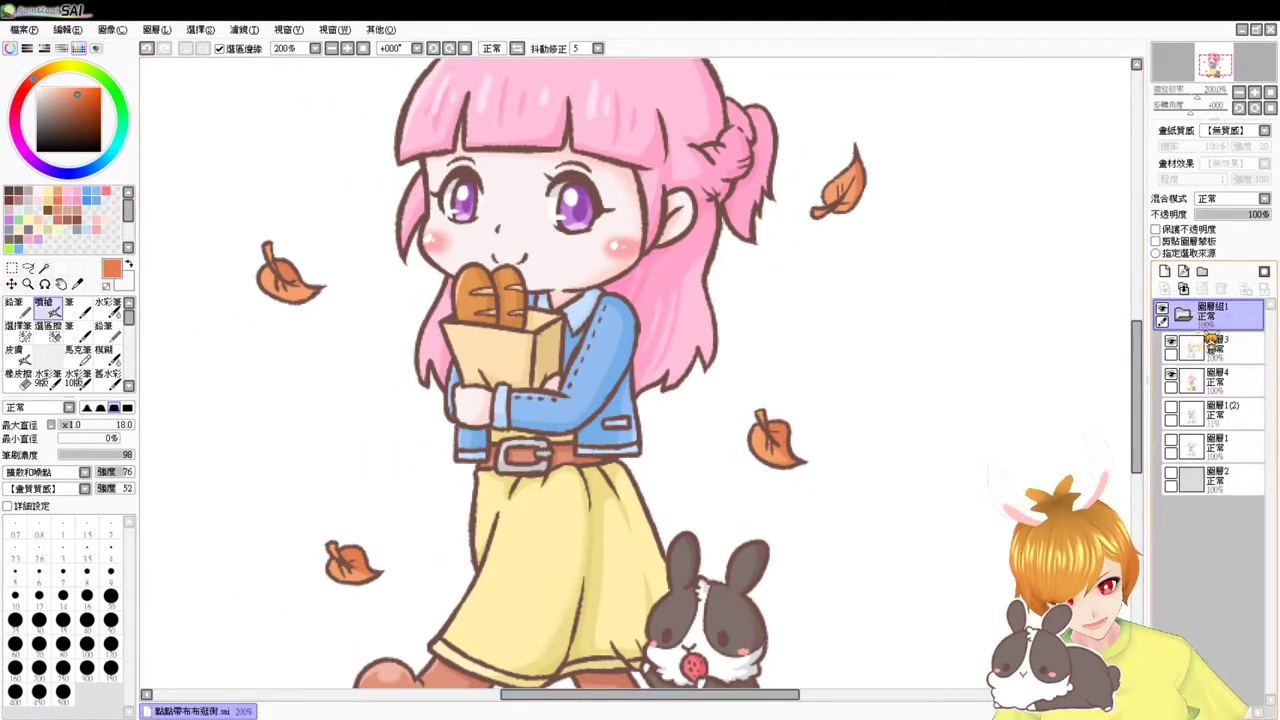
{"action": "left_click", "coordinate": [1230, 478]}
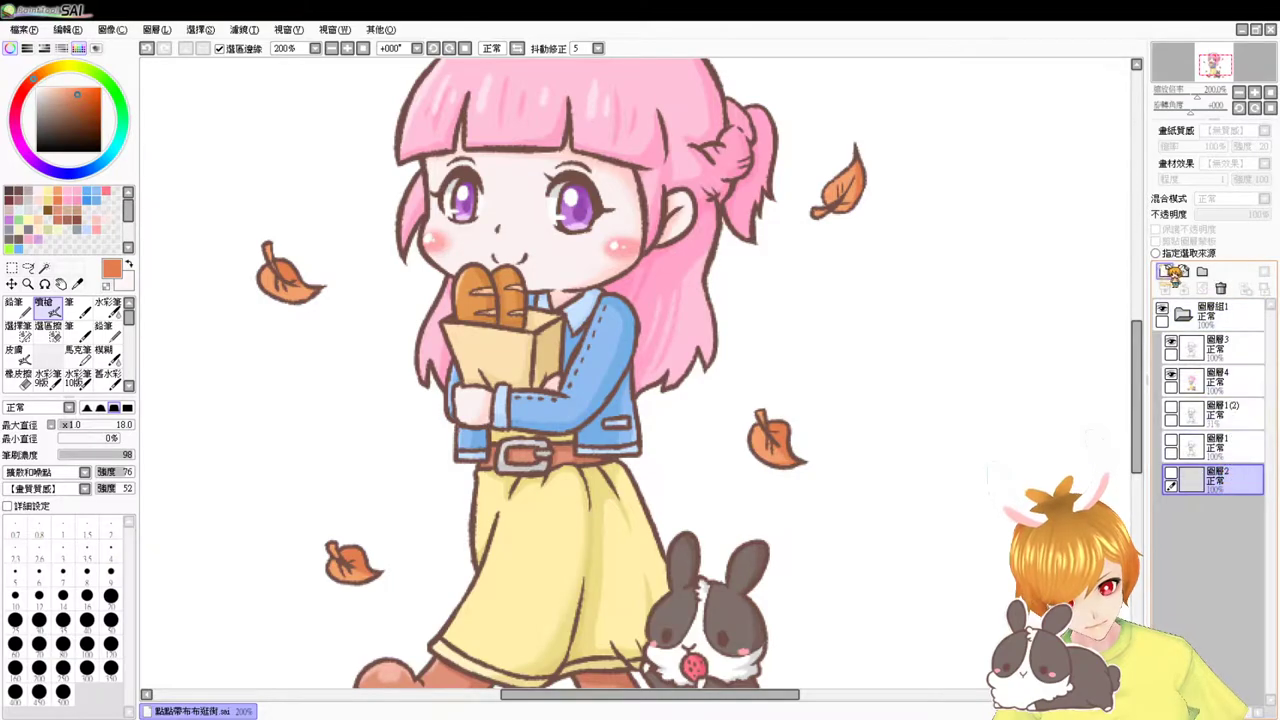
{"action": "left_click", "coordinate": [1164, 271]}
{"action": "left_click_drag", "start_coordinate": [770, 322], "coordinate": [831, 389]}
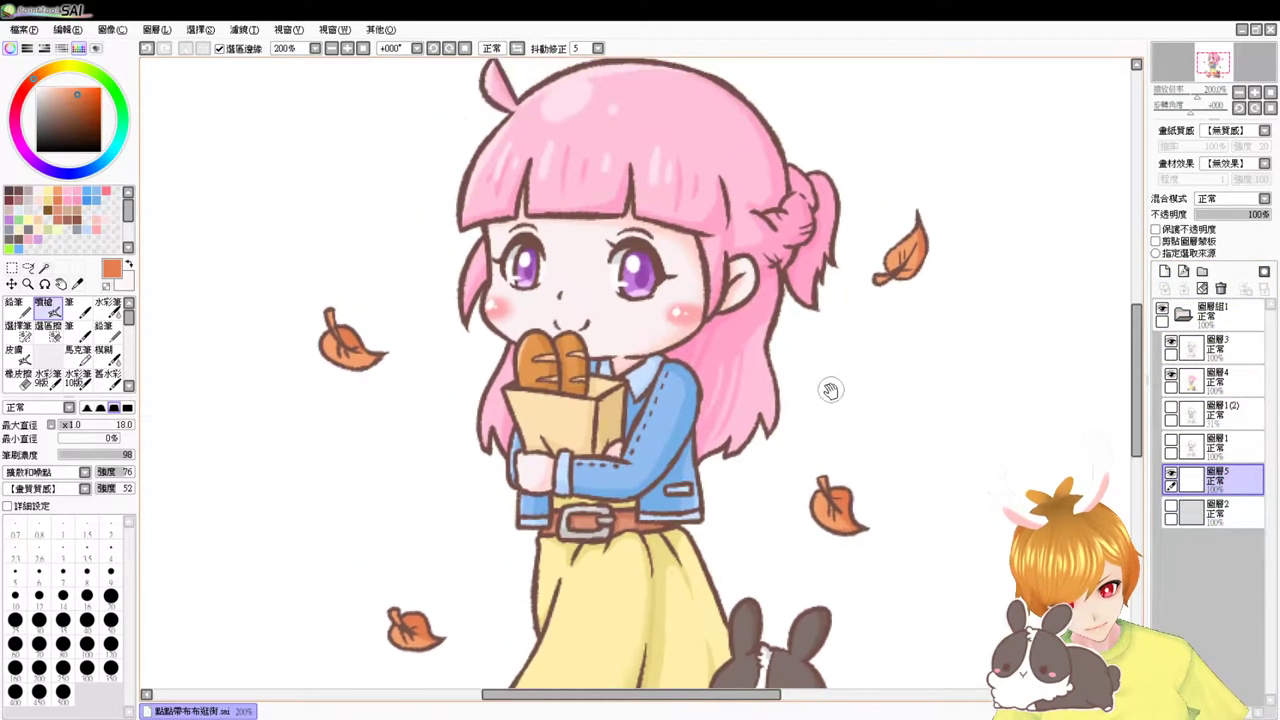
{"action": "left_click", "coordinate": [333, 48]}
{"action": "left_click", "coordinate": [346, 50]}
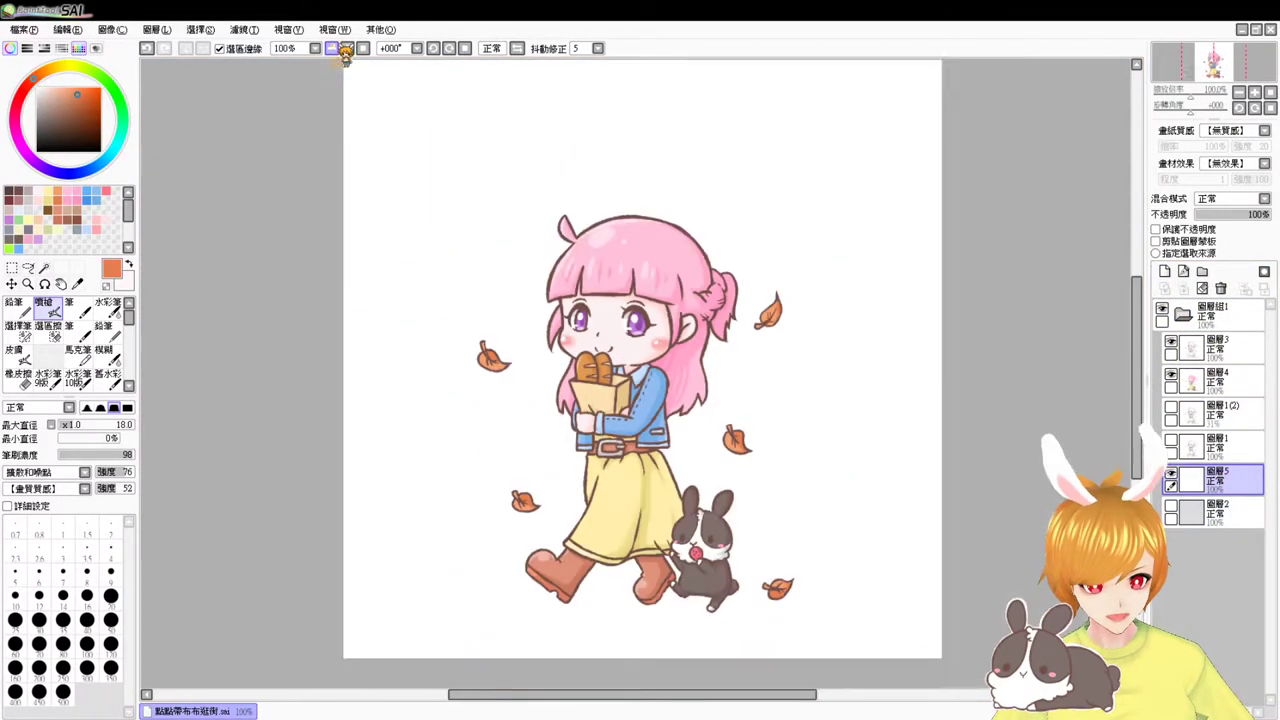
- Try painting a salmon strip and a light blue patch with white streaks beside the girl's hair, with the airbrush at size 56
{"action": "left_click", "coordinate": [68, 212]}
{"action": "mouse_move", "coordinate": [720, 360]}
{"action": "left_mouse_down", "text": "ctrl+alt"}
{"action": "mouse_move", "coordinate": [752, 362]}
{"action": "mouse_move", "coordinate": [694, 384]}
{"action": "mouse_move", "coordinate": [794, 382]}
{"action": "mouse_move", "coordinate": [731, 379]}
{"action": "left_mouse_up", "text": "ctrl+alt"}
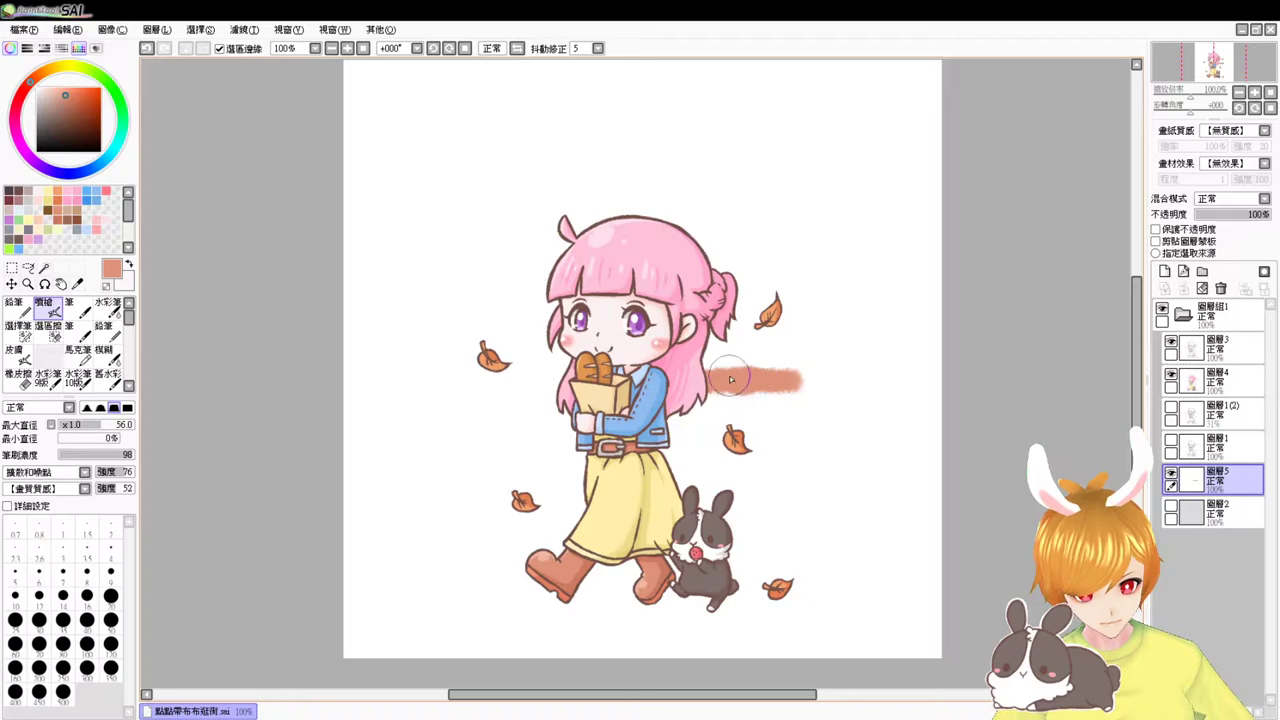
{"action": "left_click", "coordinate": [95, 229]}
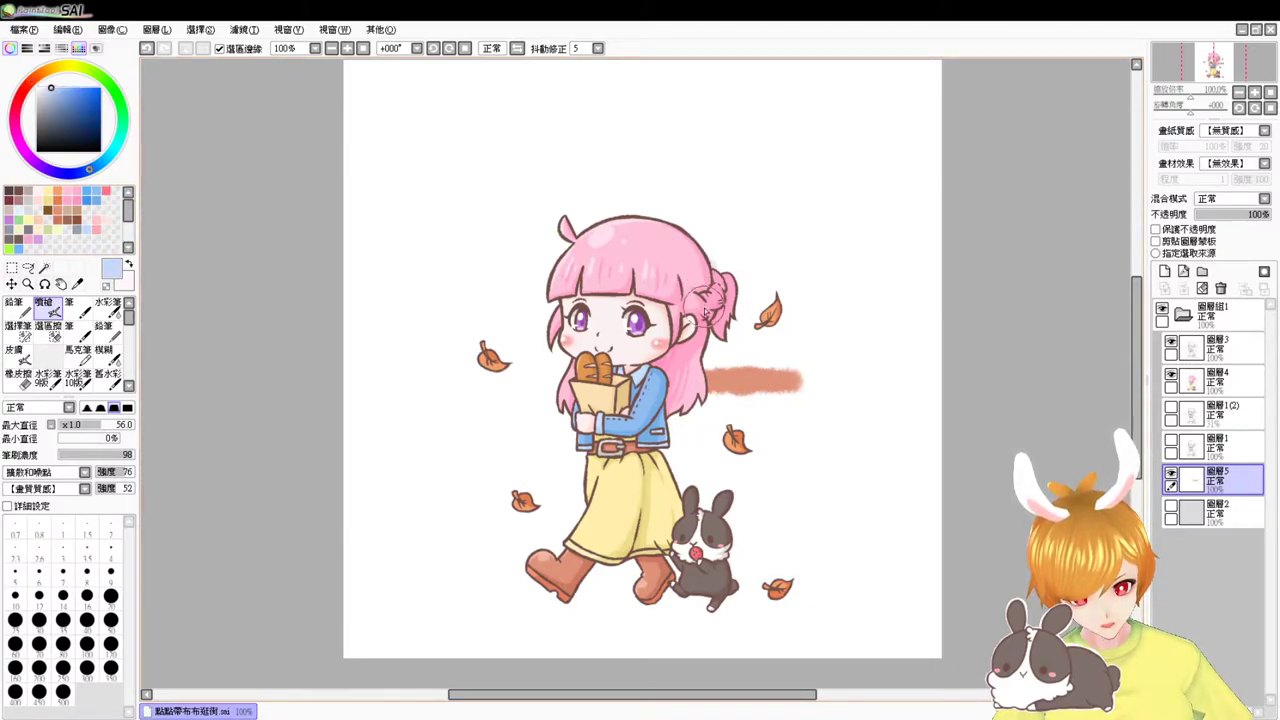
{"action": "mouse_move", "coordinate": [707, 358]}
{"action": "left_mouse_down"}
{"action": "mouse_move", "coordinate": [791, 347]}
{"action": "mouse_move", "coordinate": [693, 342]}
{"action": "mouse_move", "coordinate": [722, 276]}
{"action": "mouse_move", "coordinate": [736, 274]}
{"action": "mouse_move", "coordinate": [699, 272]}
{"action": "mouse_move", "coordinate": [800, 276]}
{"action": "mouse_move", "coordinate": [780, 347]}
{"action": "left_mouse_up"}
{"action": "left_click_drag", "start_coordinate": [50, 90], "coordinate": [37, 88]}
{"action": "mouse_move", "coordinate": [801, 258]}
{"action": "left_mouse_down"}
{"action": "mouse_move", "coordinate": [779, 296]}
{"action": "mouse_move", "coordinate": [792, 292]}
{"action": "left_mouse_up"}
{"action": "left_click_drag", "start_coordinate": [730, 328], "coordinate": [698, 358]}
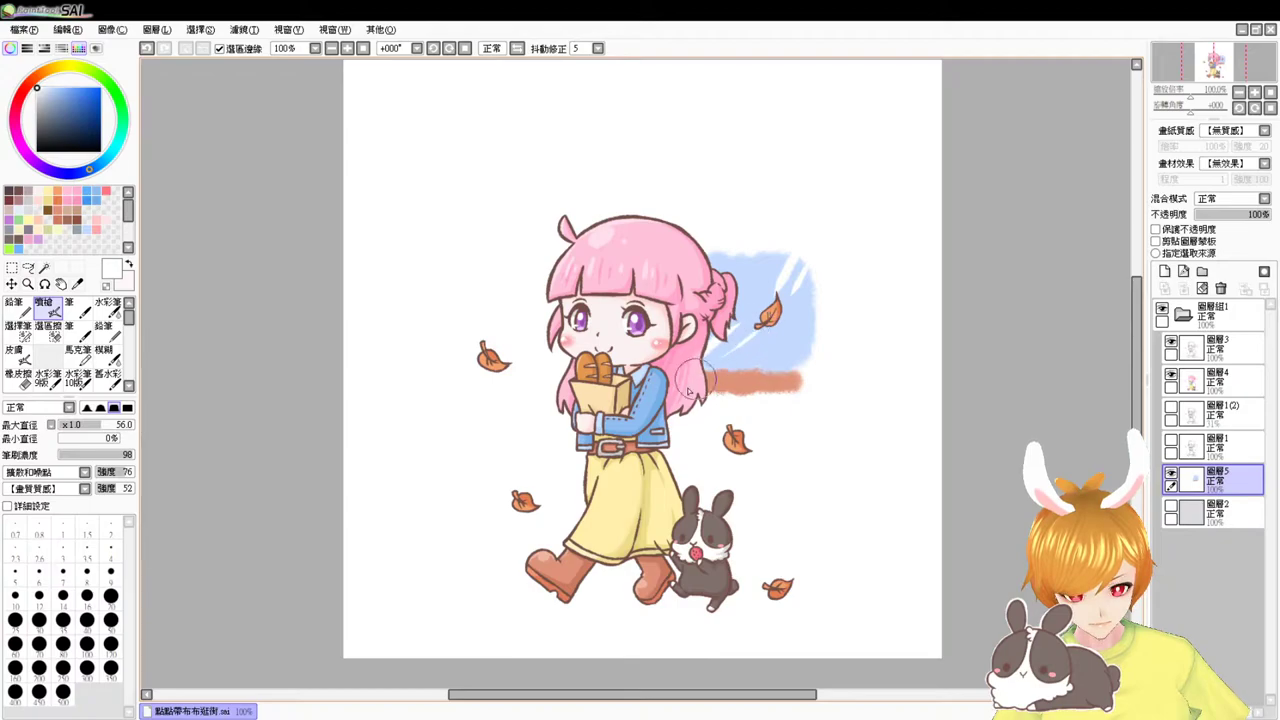
- Undo all the trial background strokes beside the girl
{"action": "key", "text": "ctrl+z"}
{"action": "key", "text": "ctrl+z"}
{"action": "key", "text": "ctrl+z"}
{"action": "key", "text": "ctrl+z"}
{"action": "key", "text": "ctrl+z"}
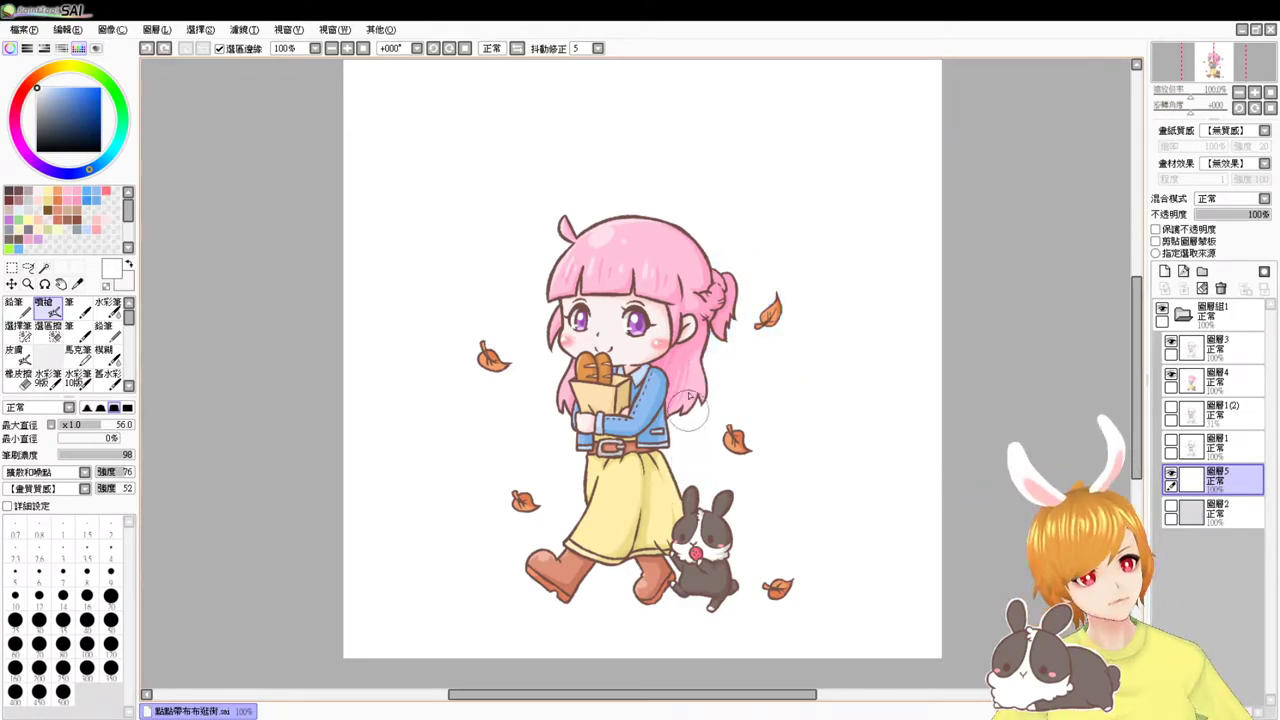
- Paint a wide light green grass patch beneath the girl's boots and the rabbit on 圖層5, with the airbrush at size 56
{"action": "left_click", "coordinate": [20, 220]}
{"action": "mouse_move", "coordinate": [577, 588]}
{"action": "left_mouse_down"}
{"action": "mouse_move", "coordinate": [694, 596]}
{"action": "mouse_move", "coordinate": [549, 603]}
{"action": "mouse_move", "coordinate": [737, 603]}
{"action": "left_mouse_up"}
{"action": "key", "text": "ctrl+z"}
{"action": "mouse_move", "coordinate": [555, 598]}
{"action": "left_mouse_down"}
{"action": "mouse_move", "coordinate": [525, 610]}
{"action": "mouse_move", "coordinate": [700, 610]}
{"action": "mouse_move", "coordinate": [655, 625]}
{"action": "left_mouse_up"}
{"action": "key", "text": "ctrl+z"}
{"action": "mouse_move", "coordinate": [540, 608]}
{"action": "left_mouse_down"}
{"action": "mouse_move", "coordinate": [737, 611]}
{"action": "mouse_move", "coordinate": [519, 594]}
{"action": "mouse_move", "coordinate": [537, 612]}
{"action": "mouse_move", "coordinate": [640, 612]}
{"action": "mouse_move", "coordinate": [580, 602]}
{"action": "mouse_move", "coordinate": [591, 614]}
{"action": "left_mouse_up"}
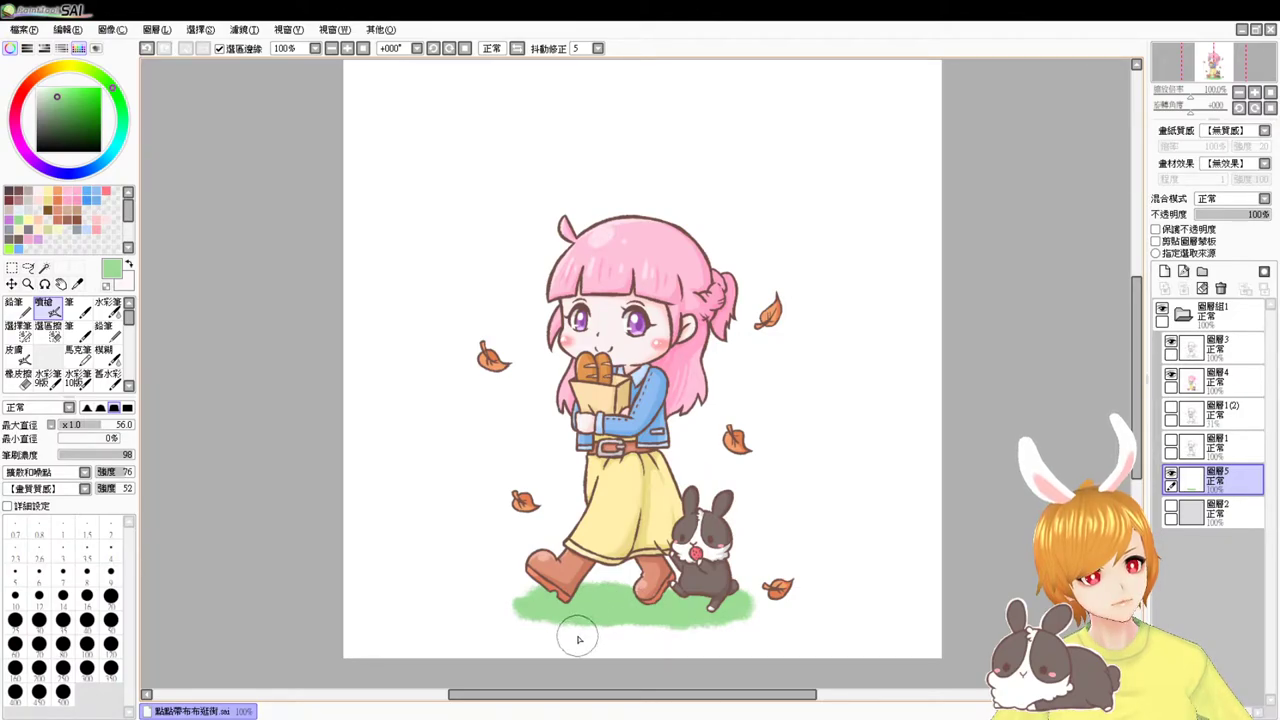
- Draw tufts of darker green grass blades across the grass patch with the airbrush at size 10
{"action": "scroll", "coordinate": [576, 641], "scroll_direction": "up", "scroll_amount": 1}
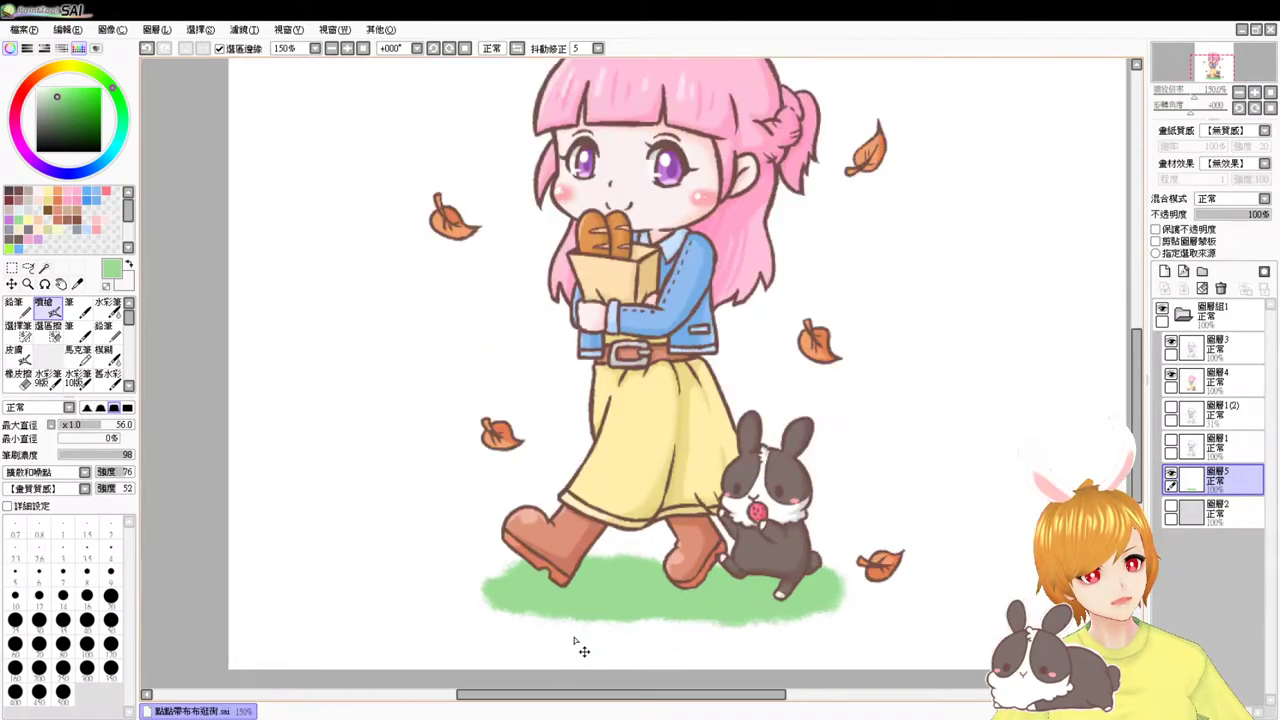
{"action": "left_click_drag", "start_coordinate": [862, 536], "coordinate": [838, 477]}
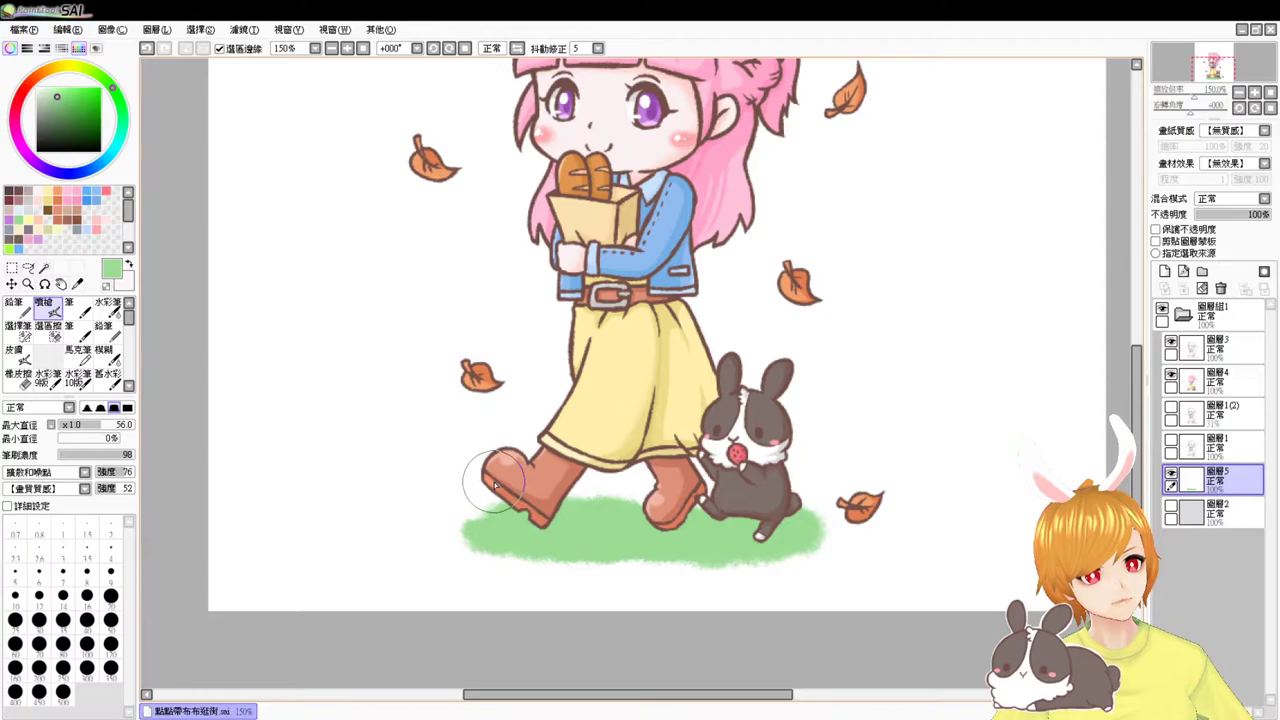
{"action": "mouse_move", "coordinate": [496, 506]}
{"action": "left_mouse_down"}
{"action": "mouse_move", "coordinate": [500, 522]}
{"action": "mouse_move", "coordinate": [480, 511]}
{"action": "mouse_move", "coordinate": [518, 524]}
{"action": "left_mouse_up"}
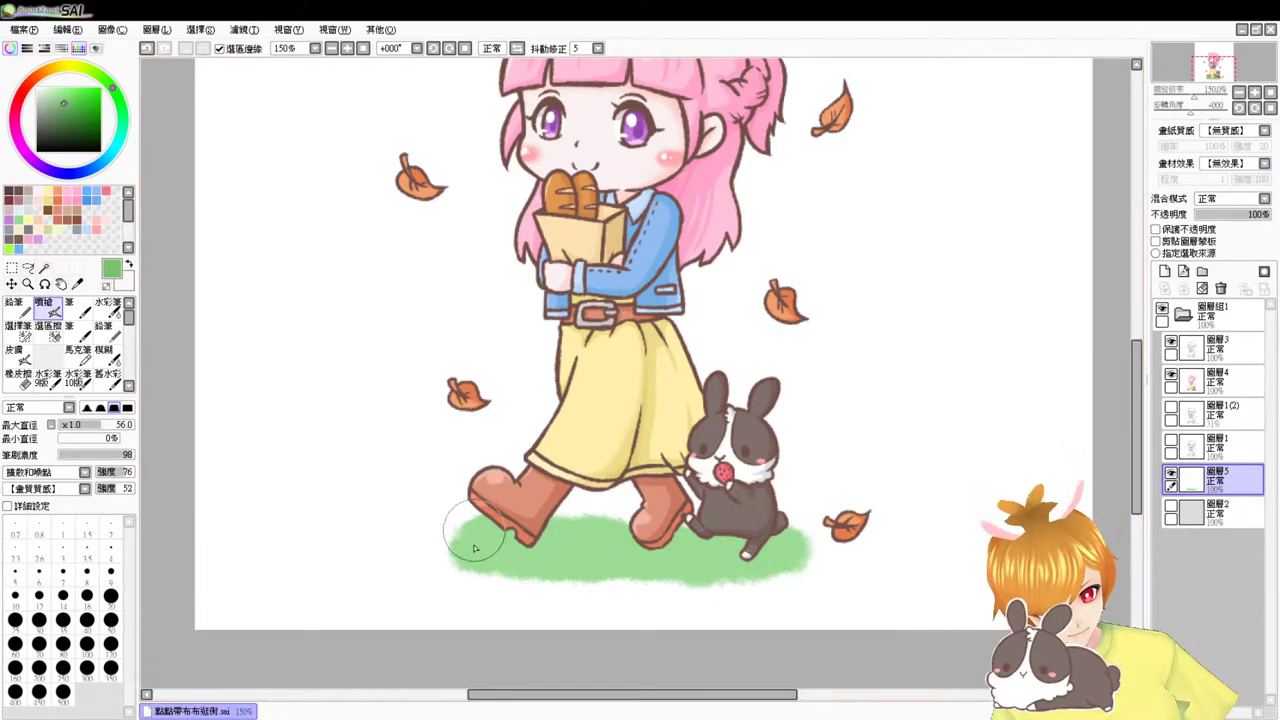
{"action": "left_click_drag", "start_coordinate": [563, 563], "coordinate": [560, 527]}
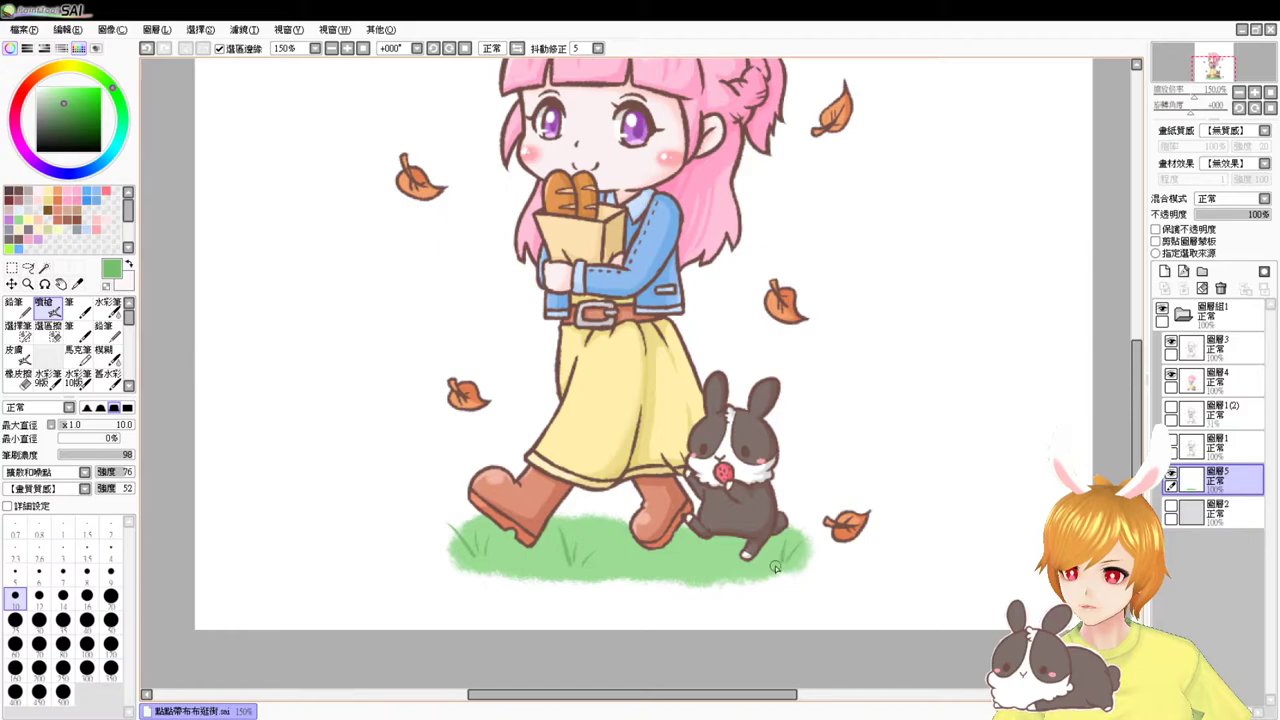
- Add a new layer above 圖層3 and draw dark green and olive grass blades overlapping the boots and the rabbit's foot
{"action": "left_click", "coordinate": [1230, 349]}
{"action": "left_click", "coordinate": [1165, 272]}
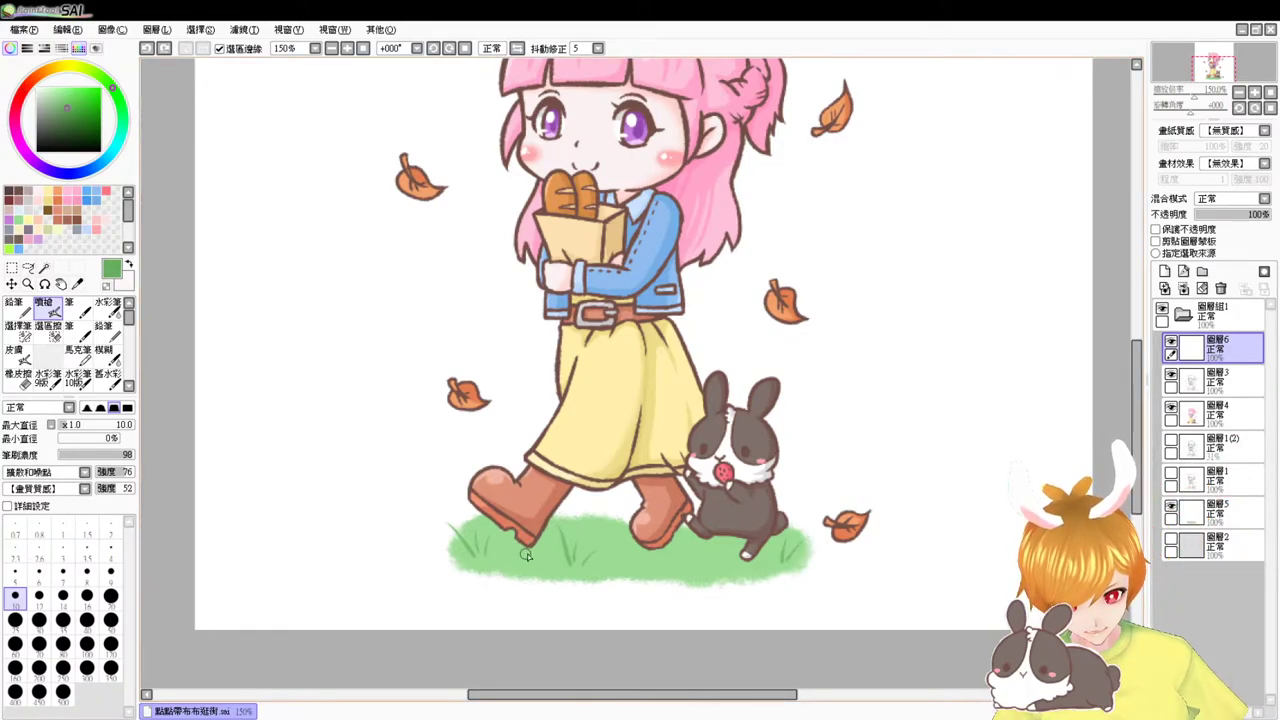
{"action": "left_click_drag", "start_coordinate": [535, 557], "coordinate": [504, 517]}
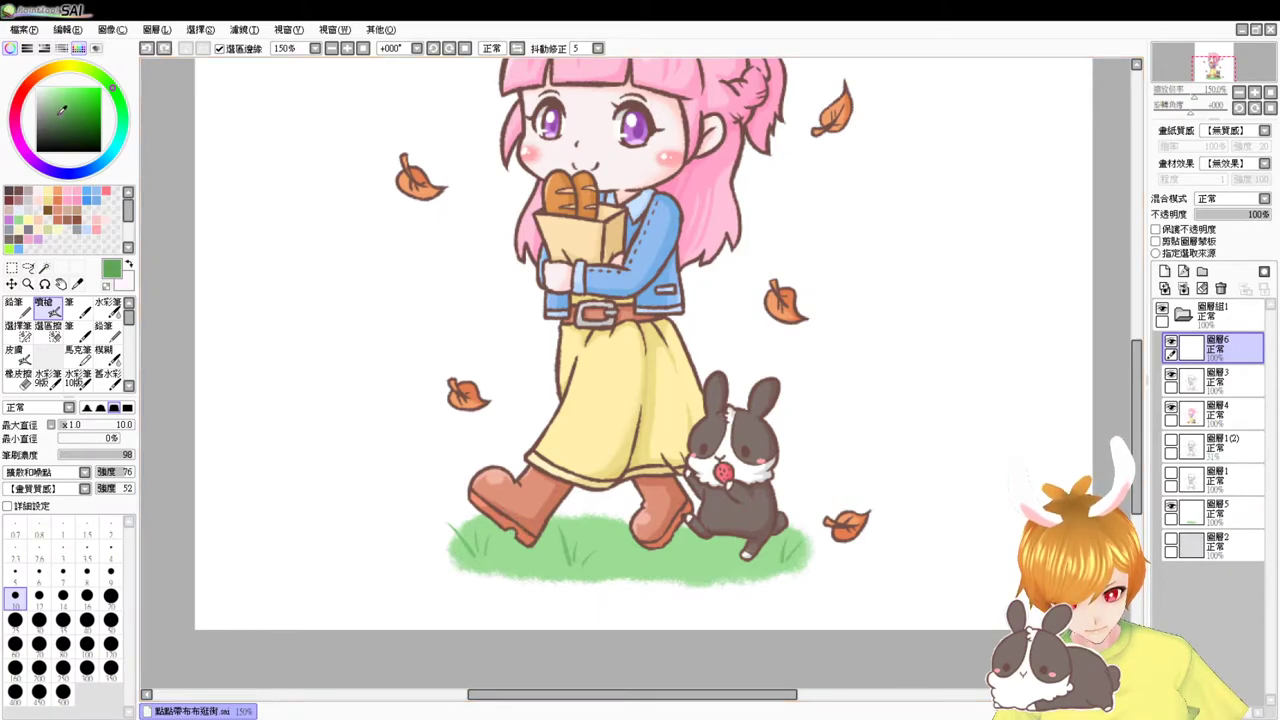
{"action": "key", "text": "ctrl+z"}
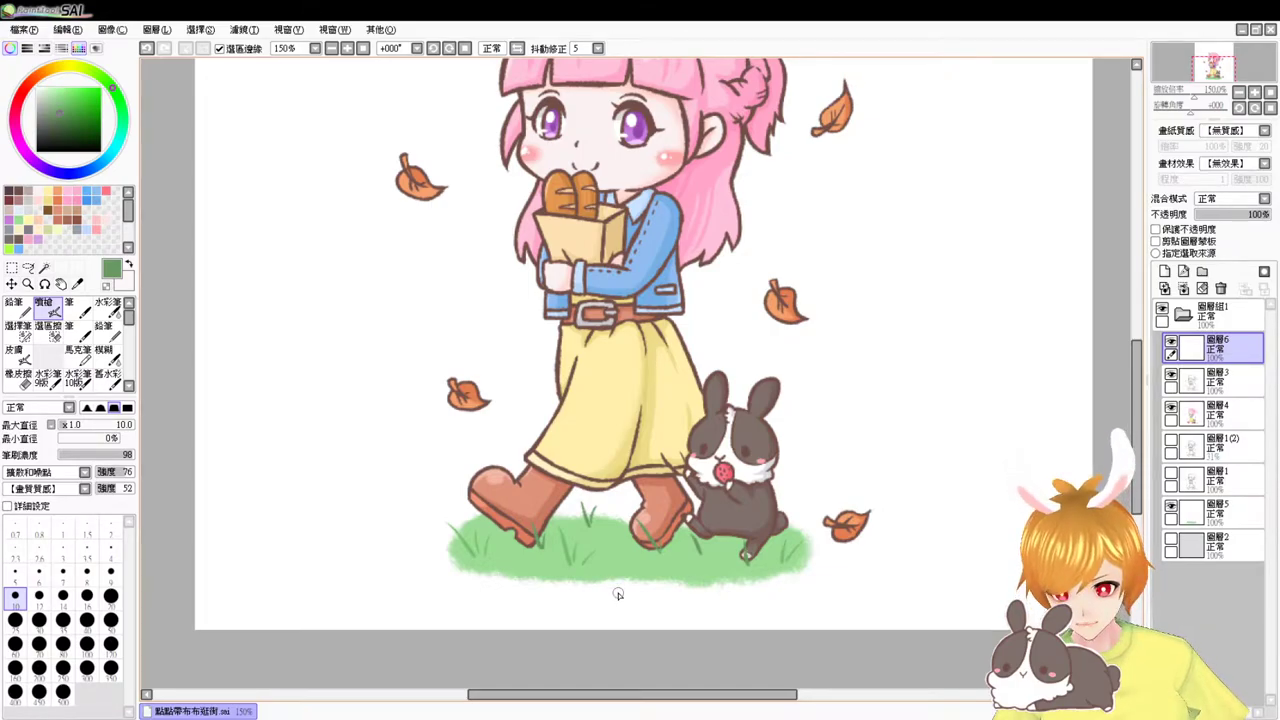
{"action": "left_click", "coordinate": [69, 67]}
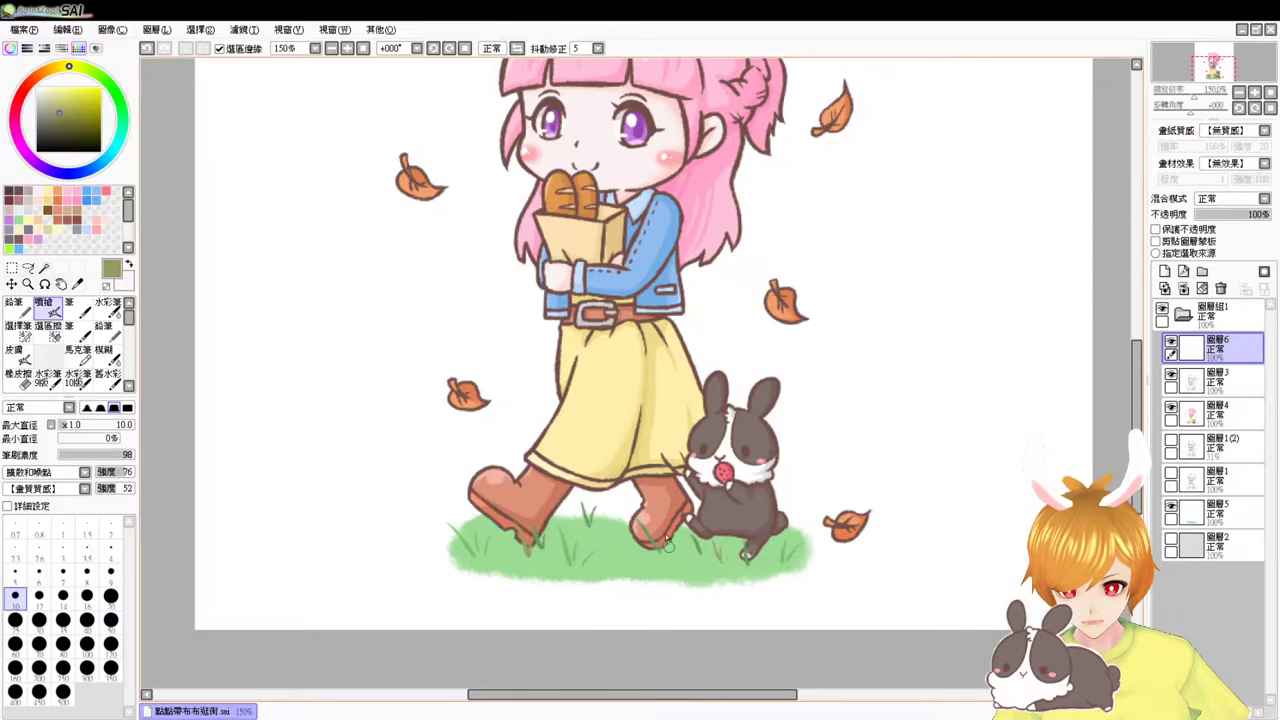
- Try painting tan ground patches on both sides of the grass with the airbrush at size 63
{"action": "left_click", "coordinate": [363, 48]}
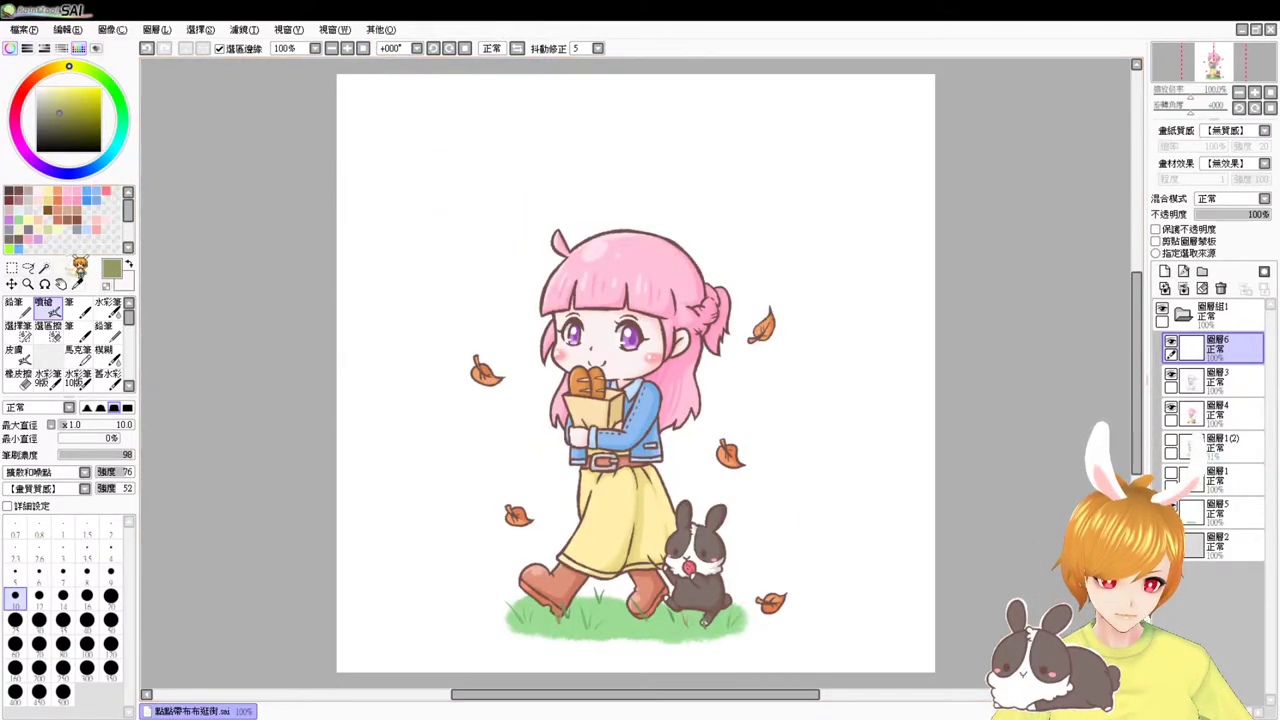
{"action": "left_click_drag", "start_coordinate": [390, 546], "coordinate": [396, 550]}
{"action": "mouse_move", "coordinate": [458, 630]}
{"action": "left_mouse_down"}
{"action": "mouse_move", "coordinate": [480, 626]}
{"action": "mouse_move", "coordinate": [462, 625]}
{"action": "left_mouse_up"}
{"action": "key", "text": "ctrl+z"}
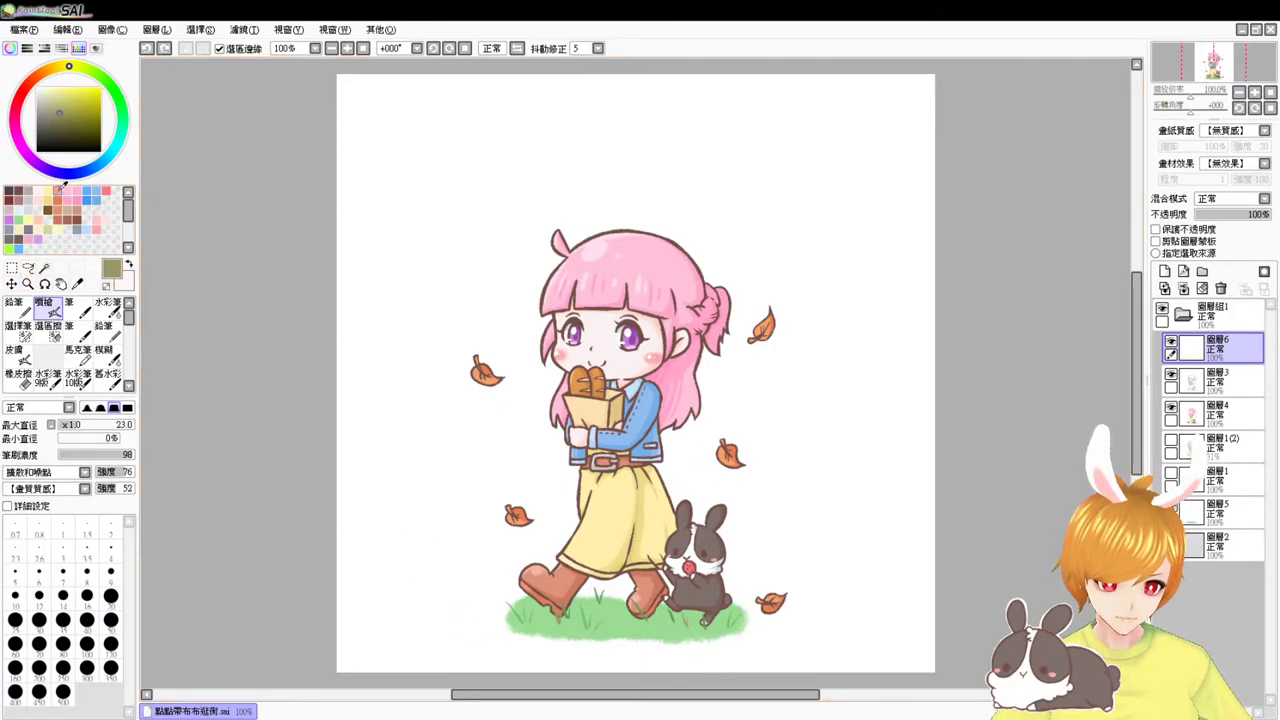
{"action": "left_click", "coordinate": [57, 191]}
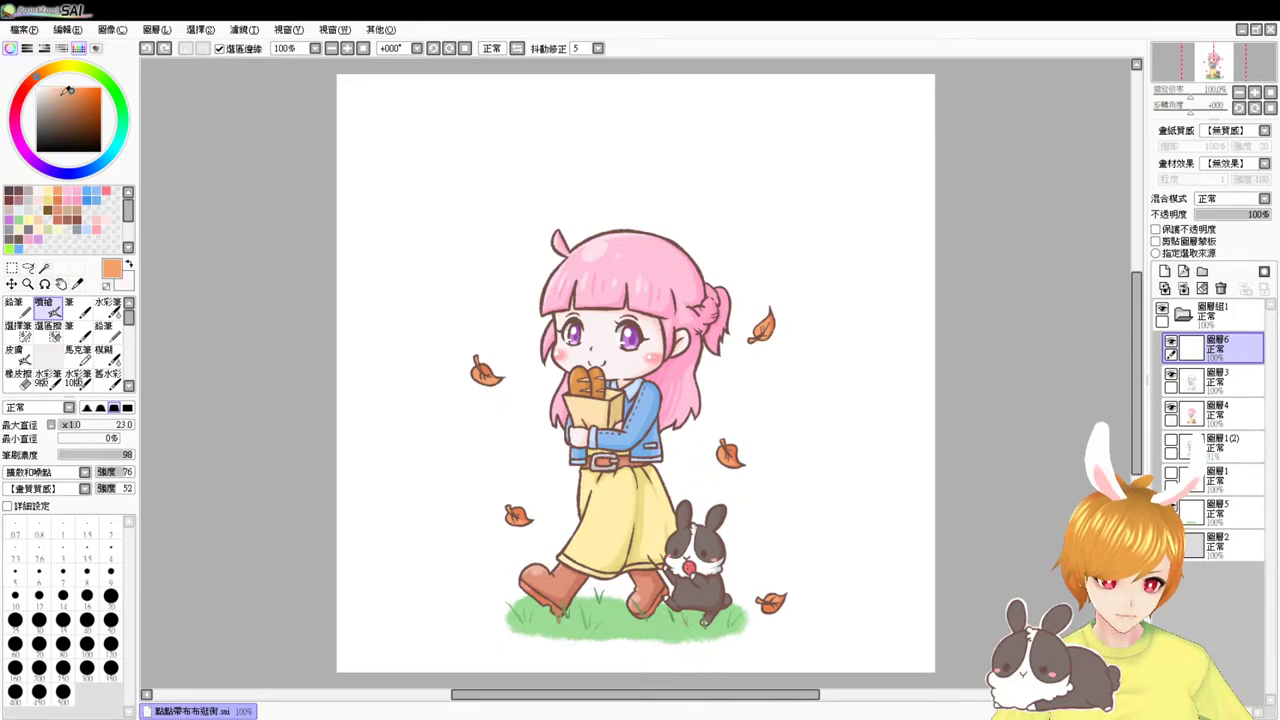
{"action": "left_click", "coordinate": [51, 75]}
{"action": "left_click_drag", "start_coordinate": [72, 94], "coordinate": [58, 96]}
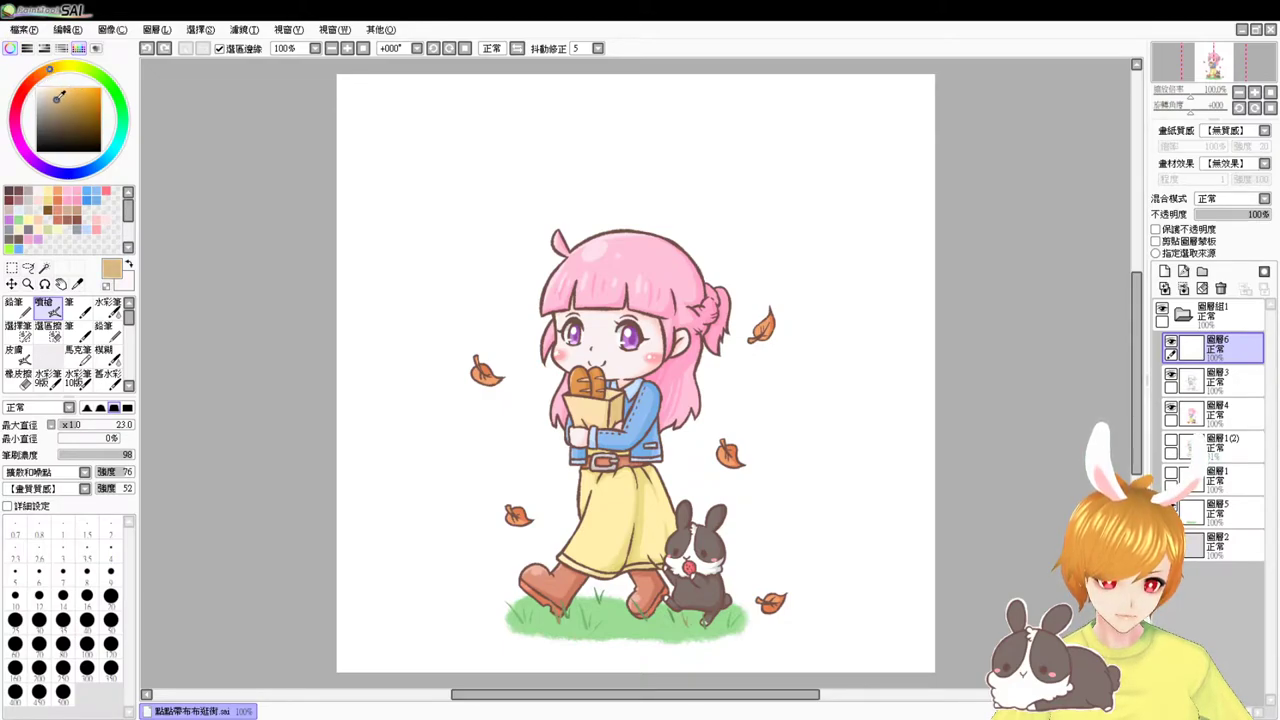
{"action": "mouse_move", "coordinate": [466, 621]}
{"action": "left_mouse_down"}
{"action": "mouse_move", "coordinate": [435, 627]}
{"action": "mouse_move", "coordinate": [484, 645]}
{"action": "mouse_move", "coordinate": [429, 642]}
{"action": "mouse_move", "coordinate": [464, 653]}
{"action": "mouse_move", "coordinate": [476, 647]}
{"action": "mouse_move", "coordinate": [431, 632]}
{"action": "mouse_move", "coordinate": [452, 639]}
{"action": "mouse_move", "coordinate": [486, 609]}
{"action": "left_mouse_up"}
{"action": "key", "text": "ctrl+z"}
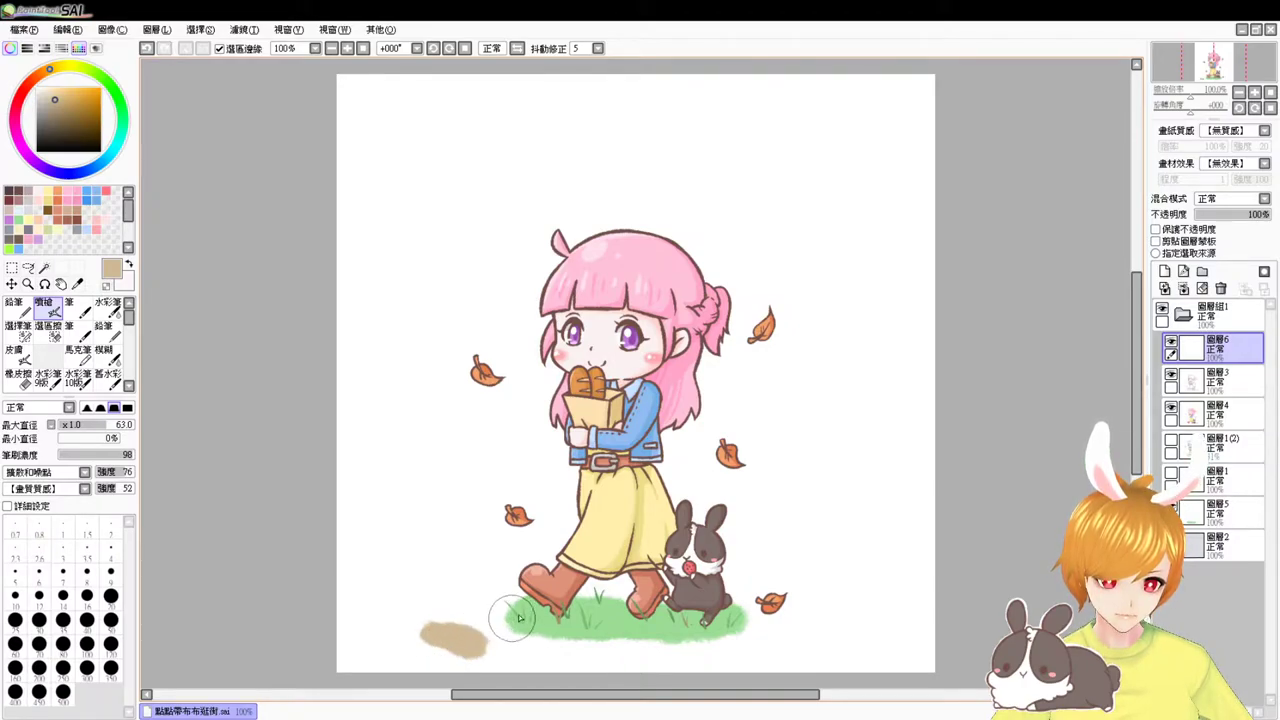
{"action": "mouse_move", "coordinate": [807, 631]}
{"action": "left_mouse_down"}
{"action": "mouse_move", "coordinate": [809, 603]}
{"action": "mouse_move", "coordinate": [836, 605]}
{"action": "mouse_move", "coordinate": [829, 597]}
{"action": "left_mouse_up"}
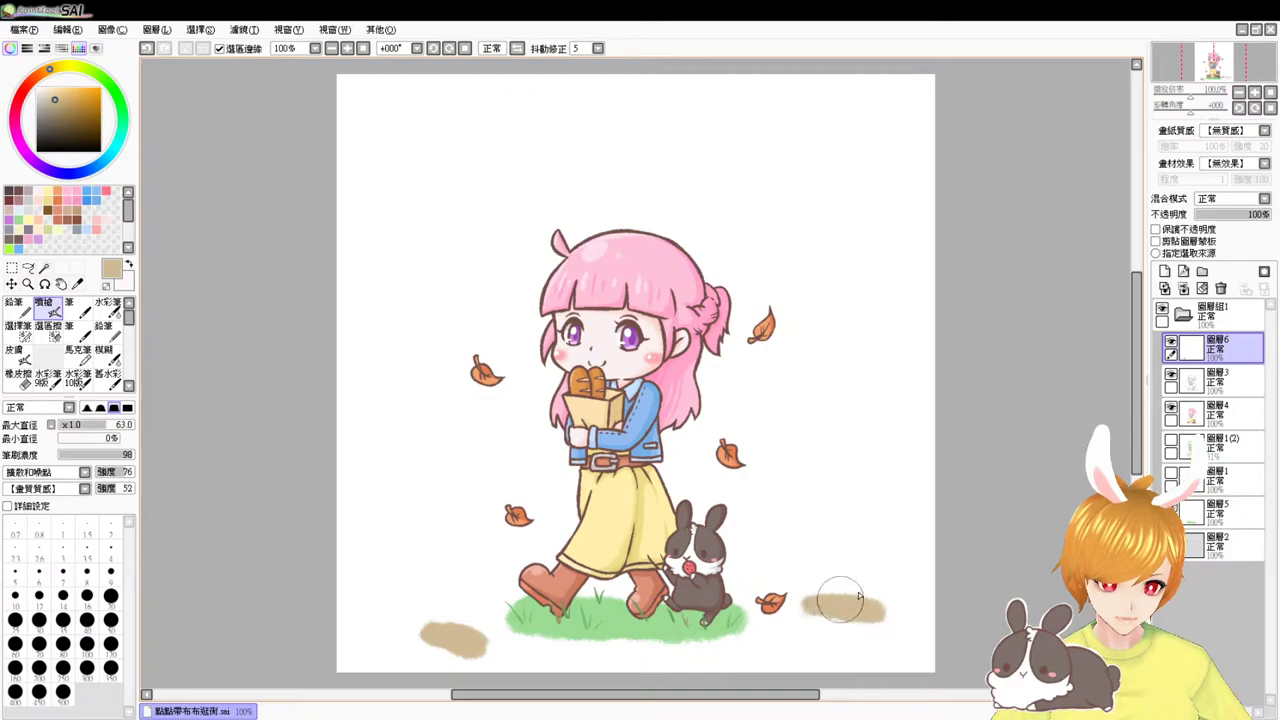
- Undo the tan ground patches beside the grass
{"action": "key", "text": "ctrl+z"}
{"action": "key", "text": "ctrl+z"}
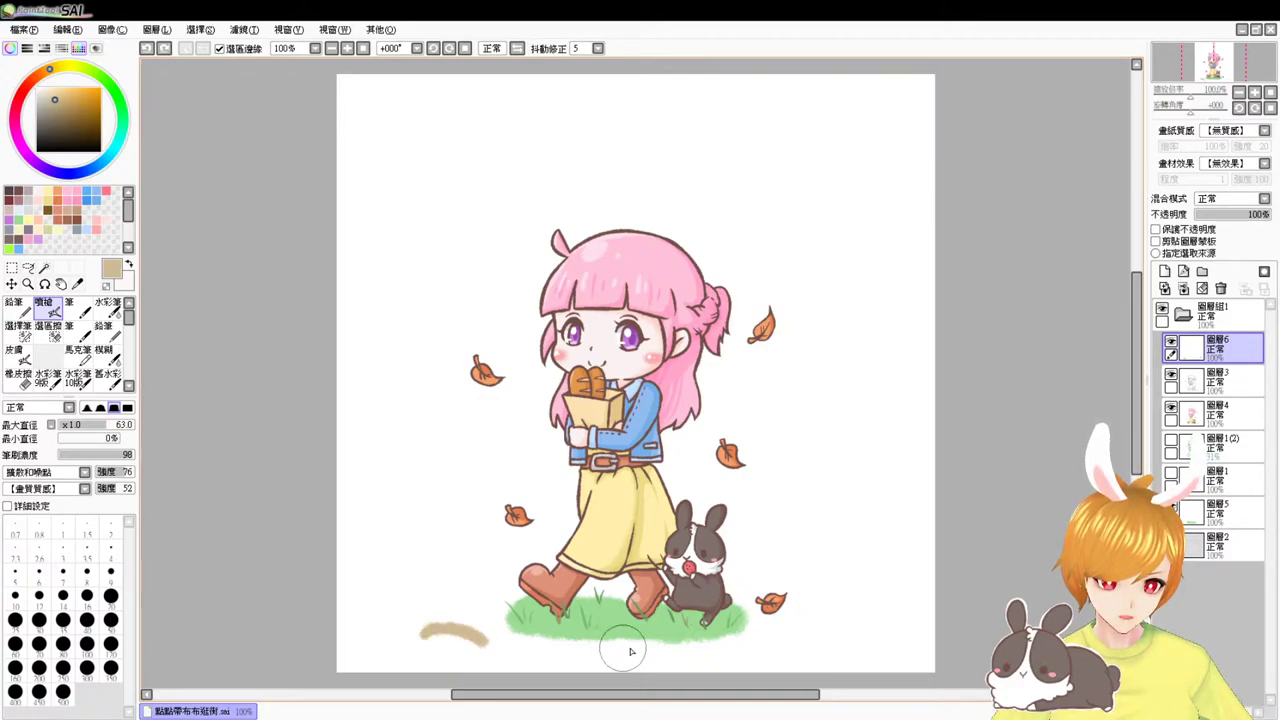
{"action": "key", "text": "ctrl+z"}
- Try a pale yellow-green dab on the grass between the boots at airbrush size 15, and undo it
{"action": "left_click", "coordinate": [621, 622], "text": "alt"}
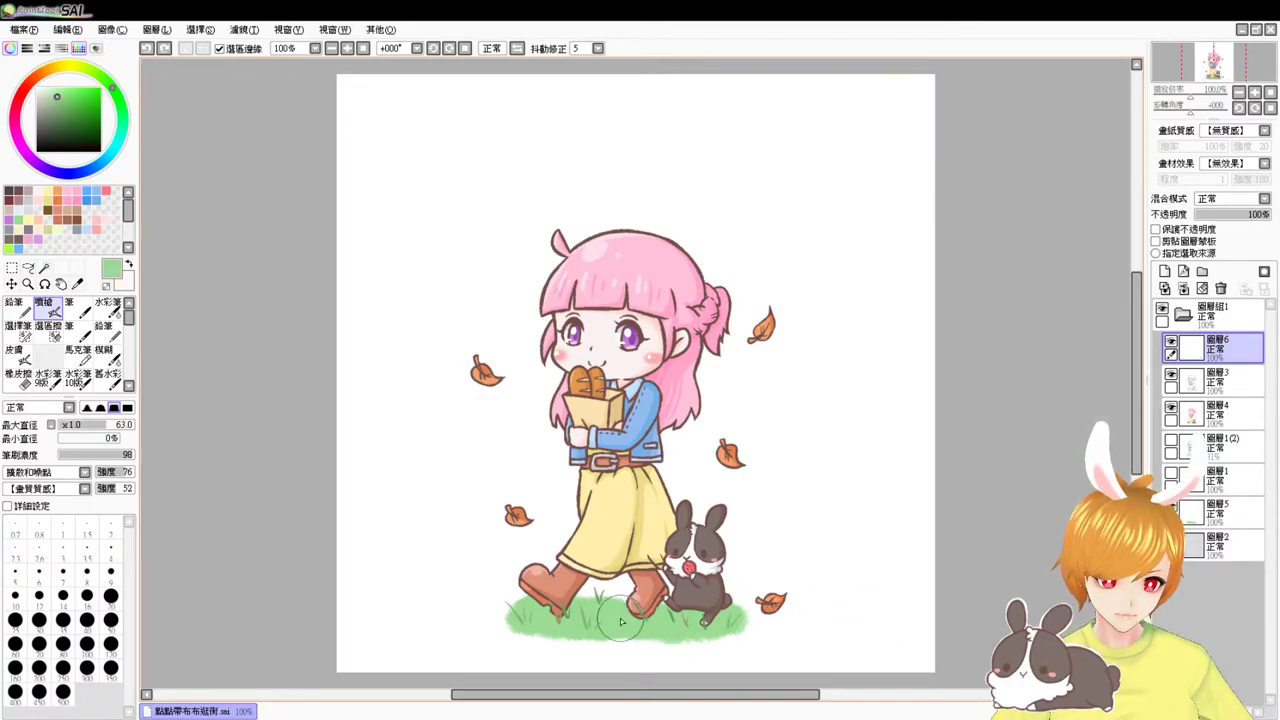
{"action": "scroll", "coordinate": [621, 622], "scroll_direction": "up", "scroll_amount": 1}
{"action": "left_click_drag", "start_coordinate": [870, 585], "coordinate": [864, 541]}
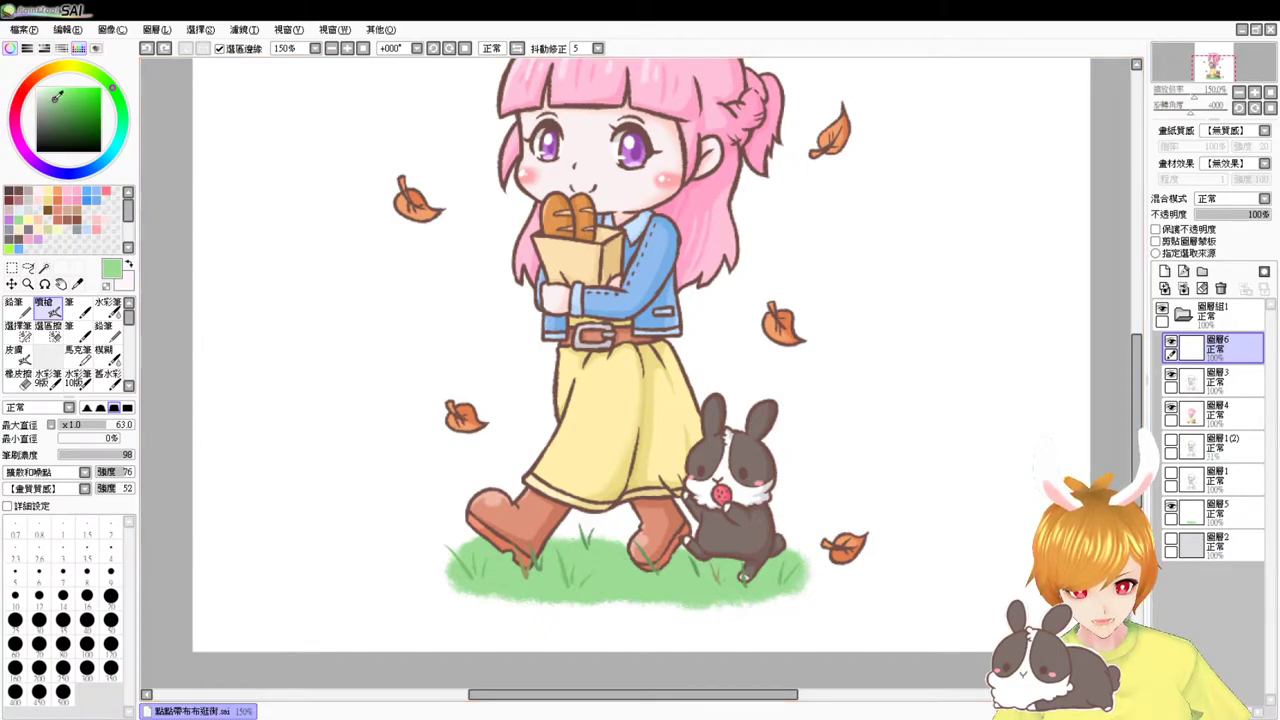
{"action": "left_click_drag", "start_coordinate": [110, 83], "coordinate": [97, 74]}
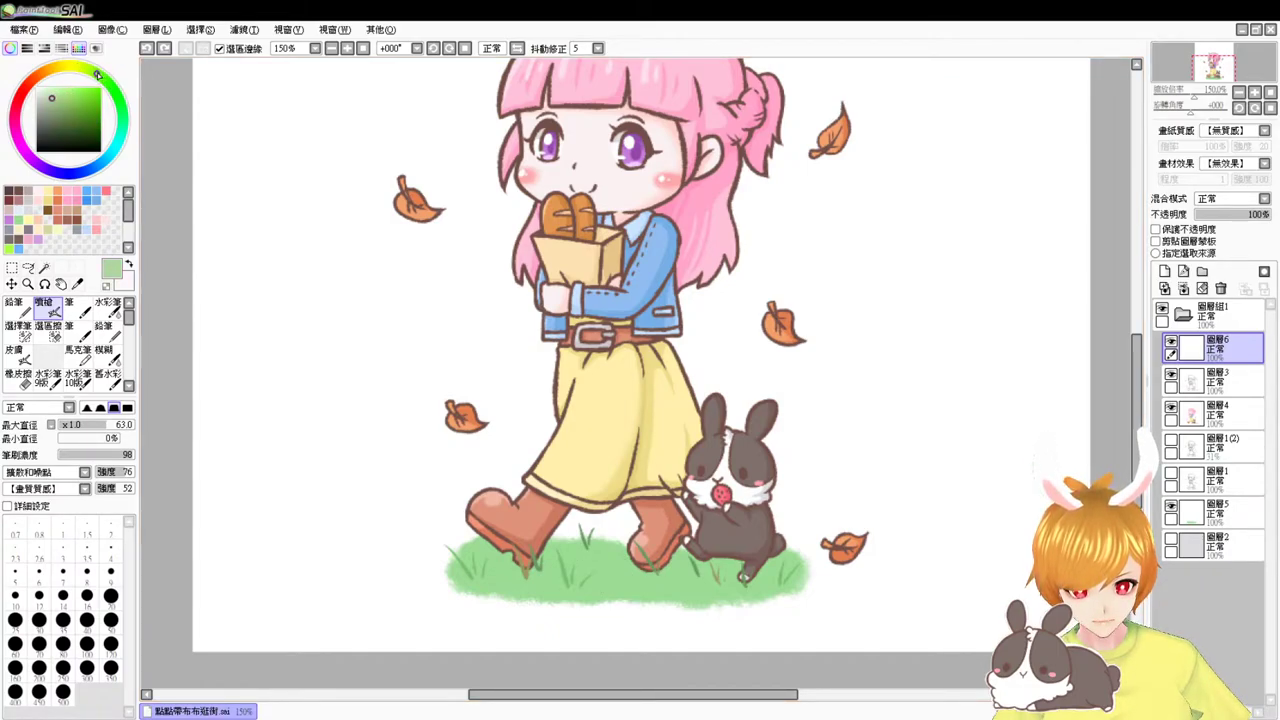
{"action": "left_click_drag", "start_coordinate": [609, 573], "coordinate": [618, 574], "text": "ctrl+alt"}
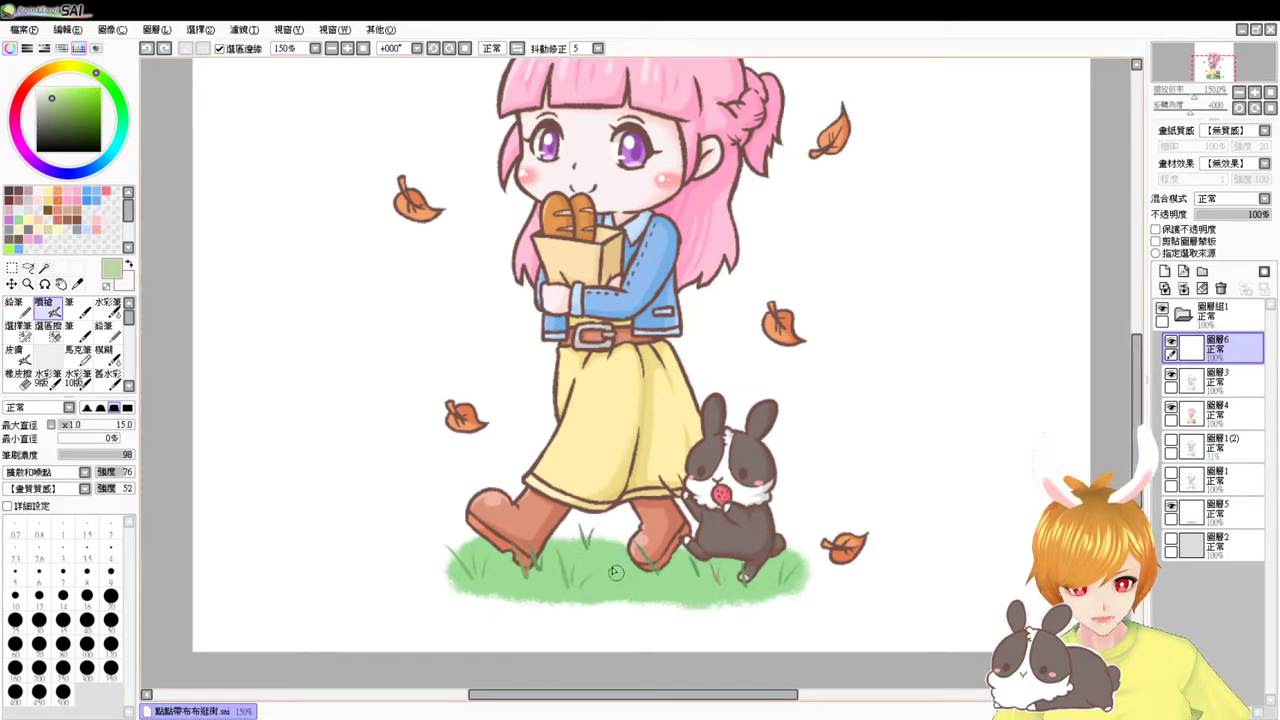
{"action": "left_click", "coordinate": [616, 574]}
{"action": "key", "text": "ctrl+z"}
- Dab small olive patches onto the grass on 圖層5, under the boots and around the rabbit, with the airbrush at size 22
{"action": "left_click", "coordinate": [67, 105]}
{"action": "mouse_move", "coordinate": [651, 559]}
{"action": "left_mouse_down", "text": "ctrl+alt"}
{"action": "mouse_move", "coordinate": [668, 569]}
{"action": "mouse_move", "coordinate": [600, 563]}
{"action": "mouse_move", "coordinate": [611, 571]}
{"action": "left_mouse_up", "text": "ctrl+alt"}
{"action": "left_click", "coordinate": [1240, 520]}
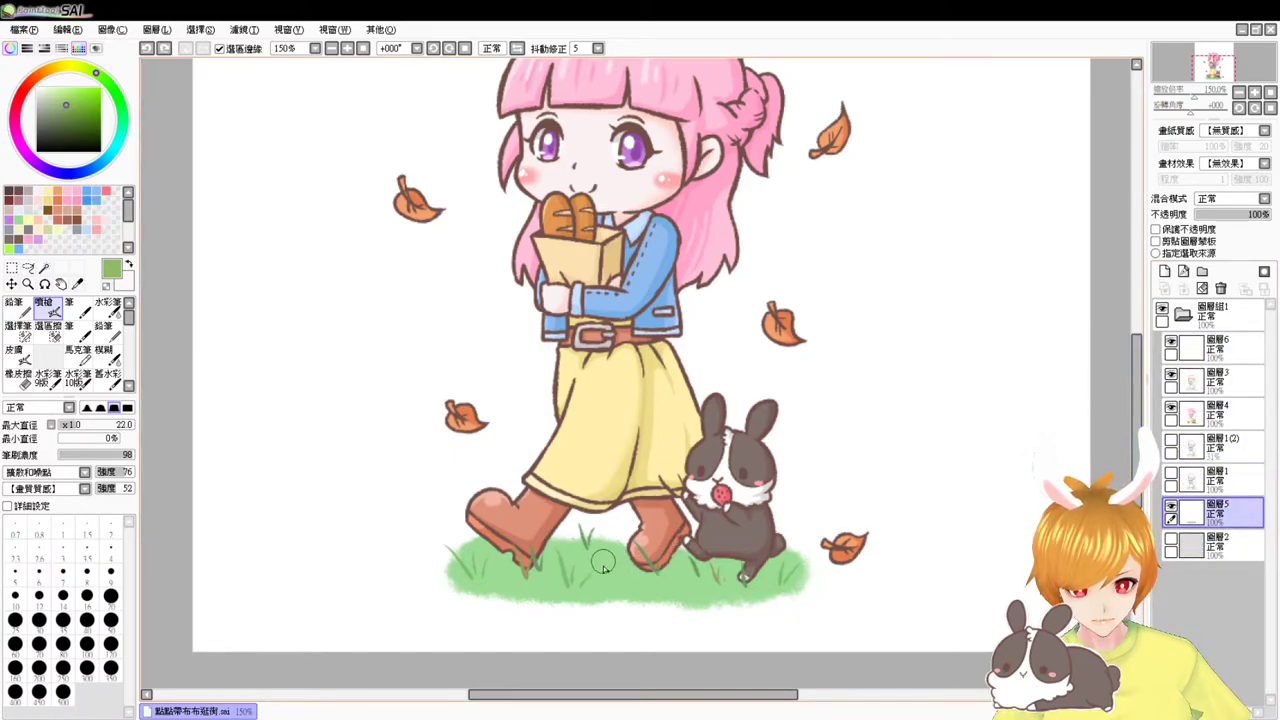
{"action": "mouse_move", "coordinate": [606, 582]}
{"action": "left_mouse_down"}
{"action": "mouse_move", "coordinate": [652, 580]}
{"action": "mouse_move", "coordinate": [640, 581]}
{"action": "left_mouse_up"}
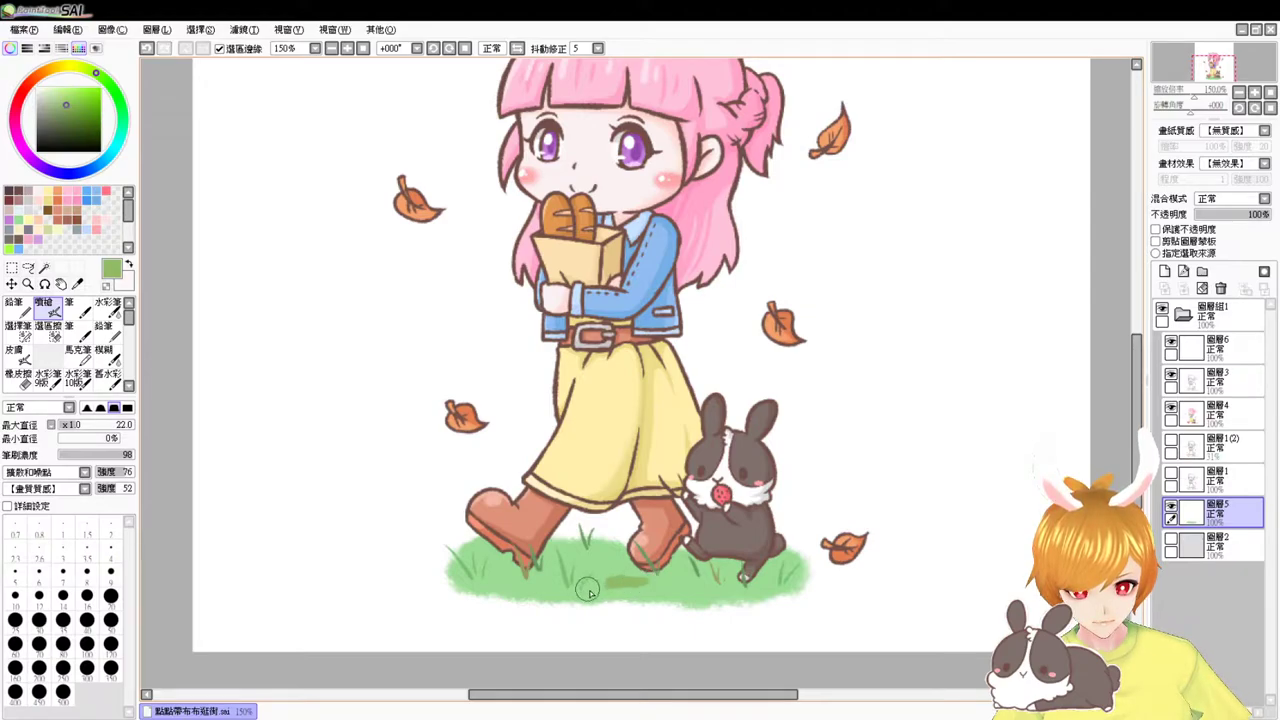
{"action": "key", "text": "ctrl+z"}
{"action": "left_click_drag", "start_coordinate": [518, 572], "coordinate": [524, 576]}
{"action": "mouse_move", "coordinate": [668, 568]}
{"action": "left_mouse_down"}
{"action": "mouse_move", "coordinate": [629, 572]}
{"action": "mouse_move", "coordinate": [671, 572]}
{"action": "mouse_move", "coordinate": [629, 575]}
{"action": "mouse_move", "coordinate": [675, 570]}
{"action": "mouse_move", "coordinate": [631, 568]}
{"action": "mouse_move", "coordinate": [673, 566]}
{"action": "mouse_move", "coordinate": [642, 643]}
{"action": "mouse_move", "coordinate": [591, 568]}
{"action": "left_mouse_up"}
{"action": "left_click_drag", "start_coordinate": [766, 584], "coordinate": [768, 594]}
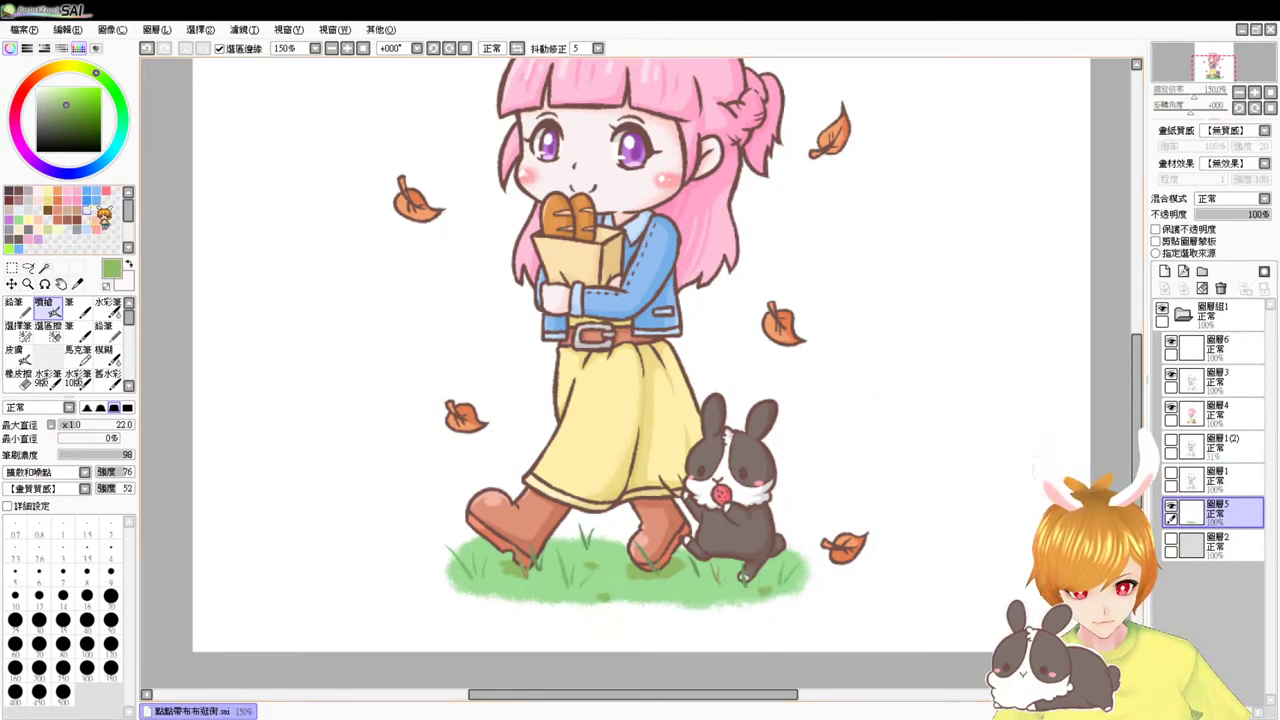
{"action": "left_click", "coordinate": [67, 67]}
{"action": "left_click_drag", "start_coordinate": [550, 590], "coordinate": [555, 596]}
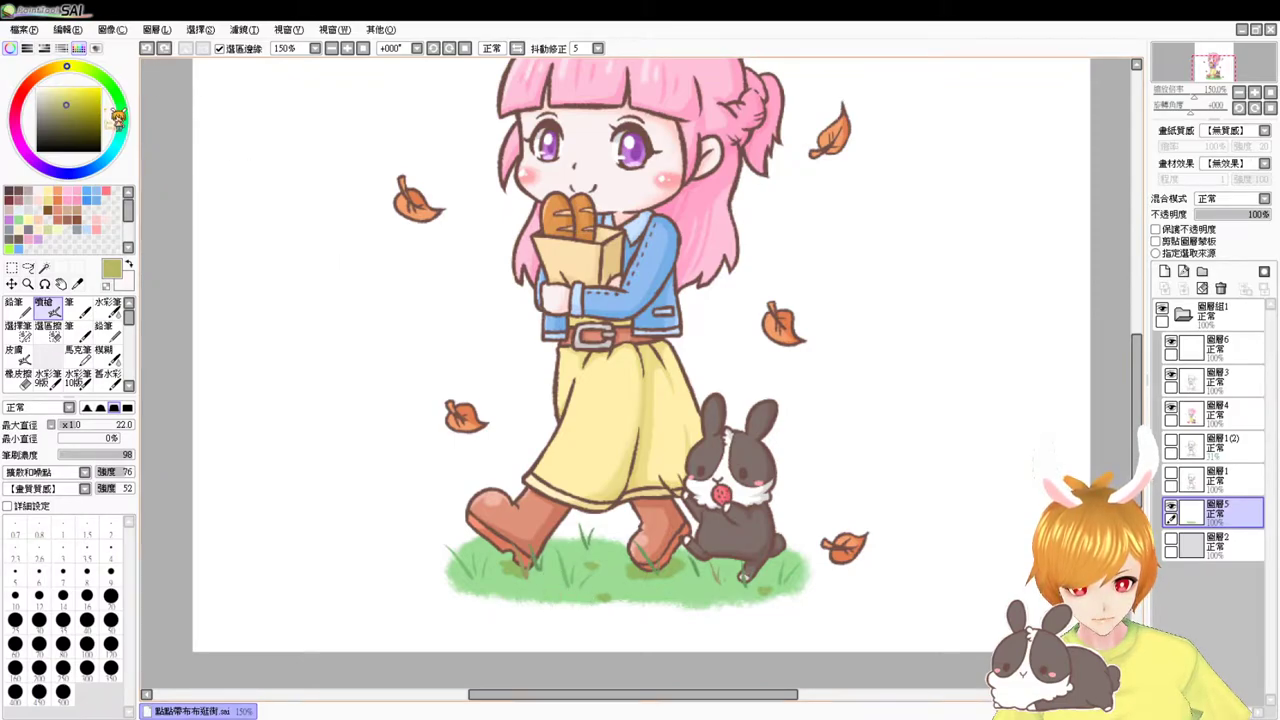
- Dab pale green highlights across the grass patch with the airbrush at size 22
{"action": "left_click", "coordinate": [566, 549], "text": "alt"}
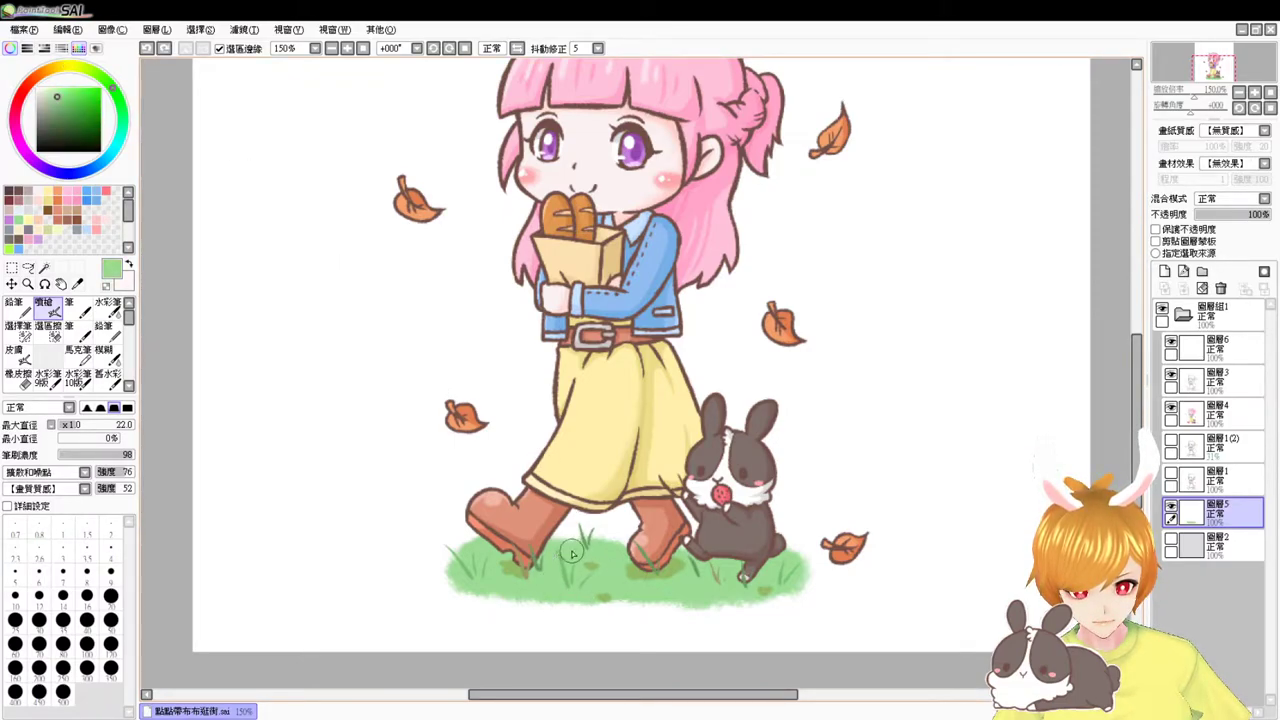
{"action": "left_click", "coordinate": [55, 90]}
{"action": "left_click_drag", "start_coordinate": [534, 589], "coordinate": [546, 594]}
{"action": "key", "text": "ctrl+z"}
{"action": "left_click_drag", "start_coordinate": [560, 550], "coordinate": [575, 552]}
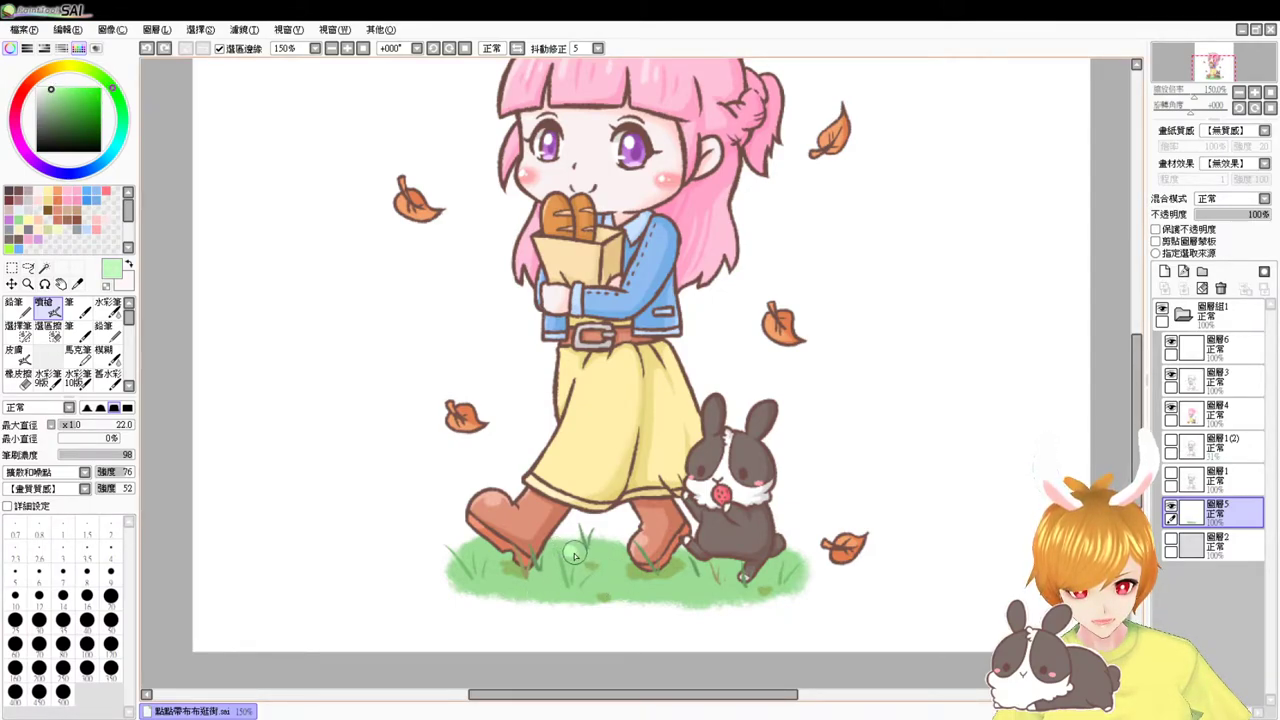
{"action": "left_click_drag", "start_coordinate": [679, 595], "coordinate": [686, 595]}
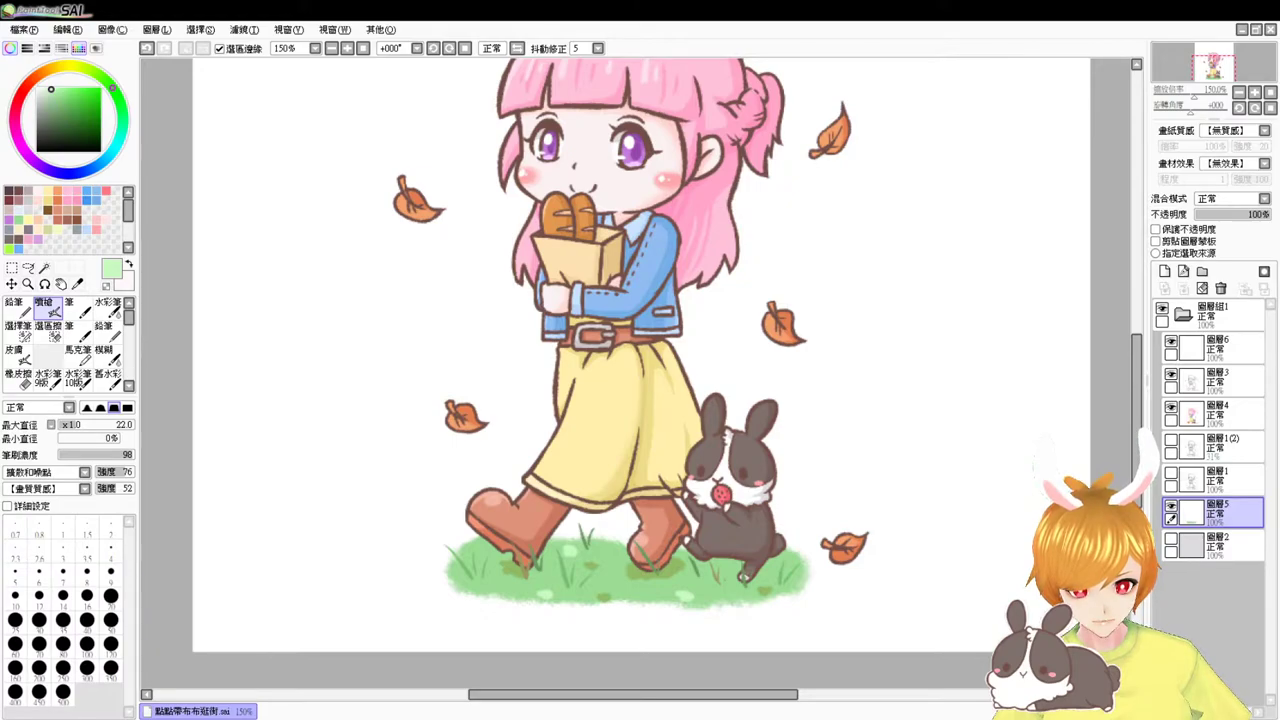
- Collapse the layer group 圖層組1, apply the 水彩1 paper texture to it and adjust the texture strength
{"action": "left_click", "coordinate": [331, 48]}
{"action": "left_click_drag", "start_coordinate": [417, 156], "coordinate": [429, 237]}
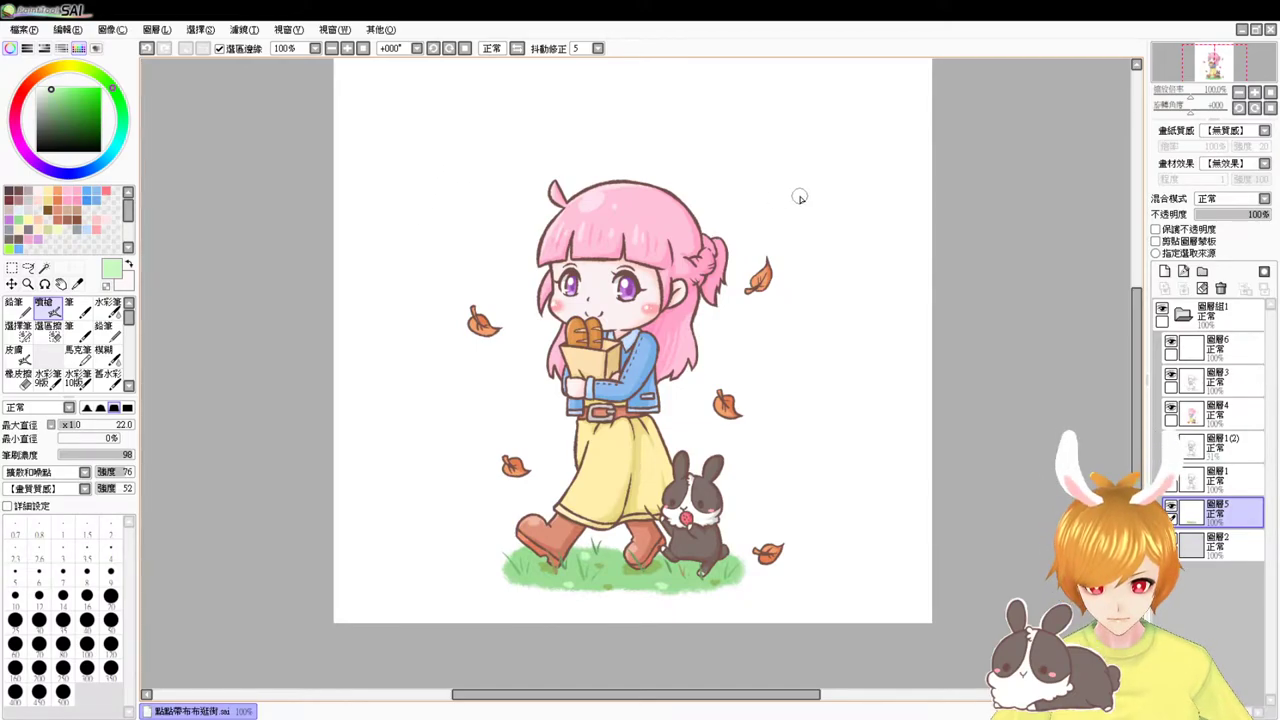
{"action": "left_click", "coordinate": [1228, 314]}
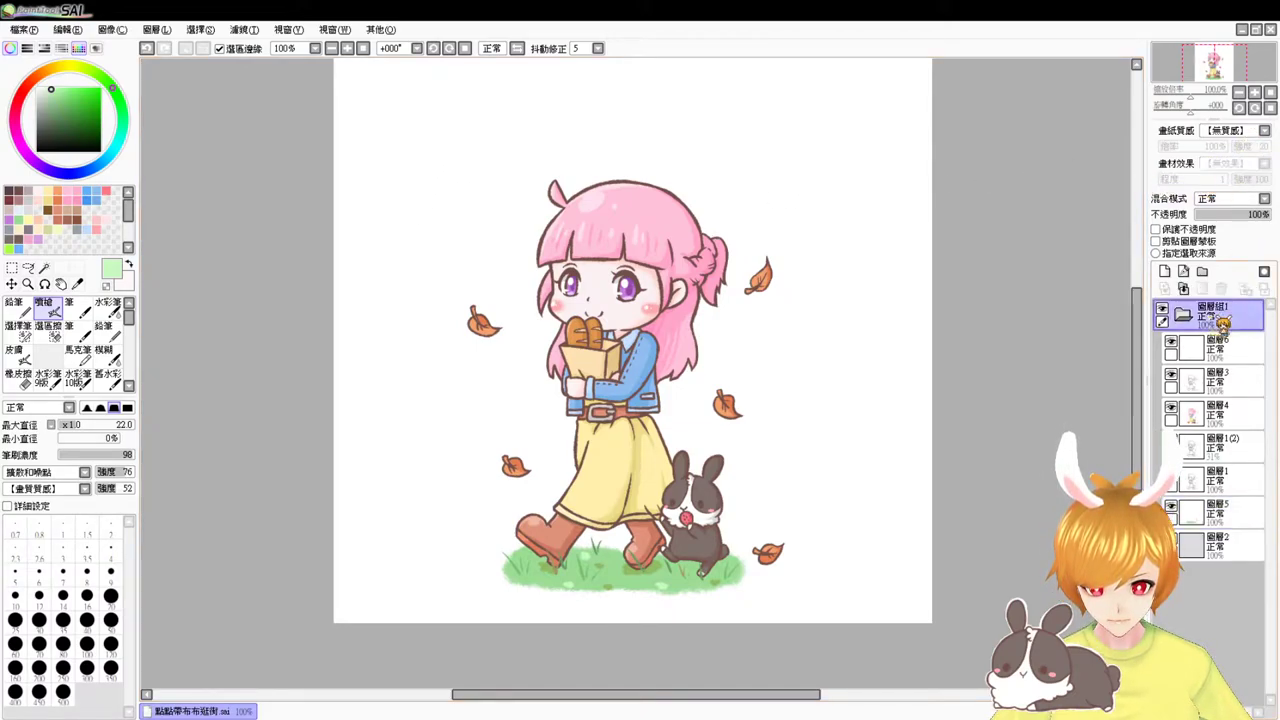
{"action": "left_click", "coordinate": [1228, 314]}
{"action": "left_click", "coordinate": [1255, 131]}
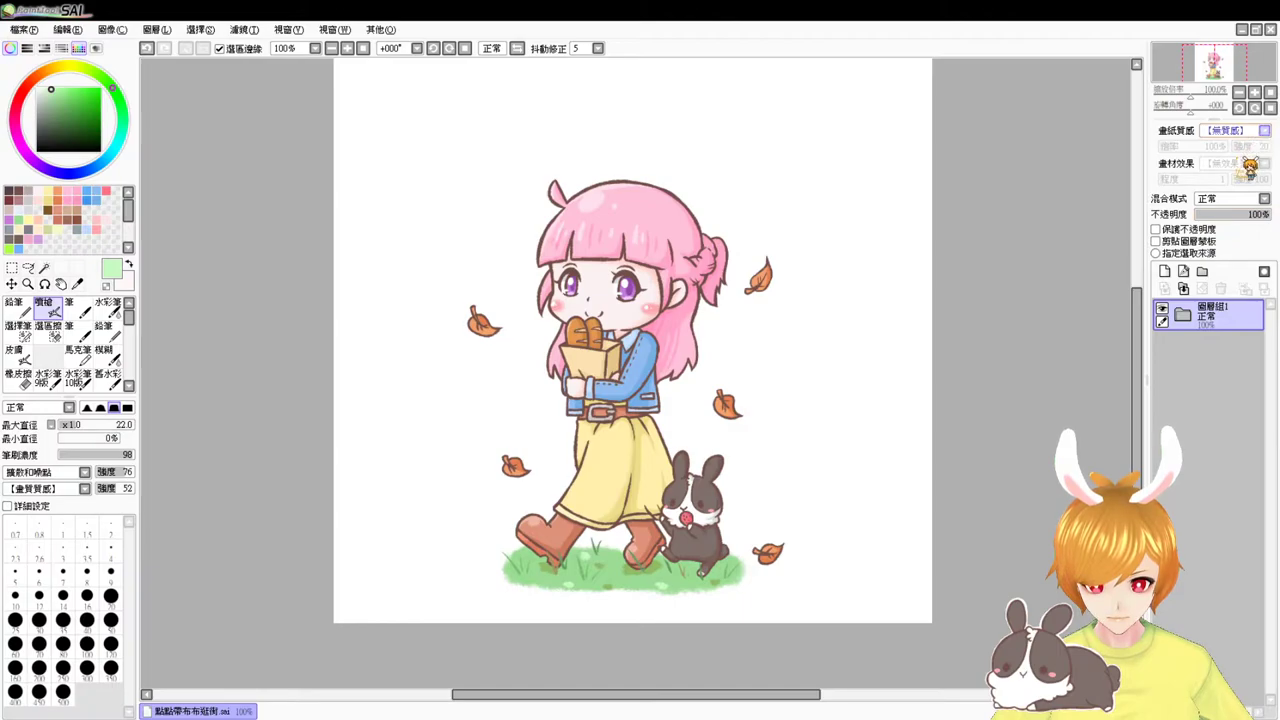
{"action": "left_click", "coordinate": [1237, 158]}
{"action": "left_click", "coordinate": [1255, 147]}
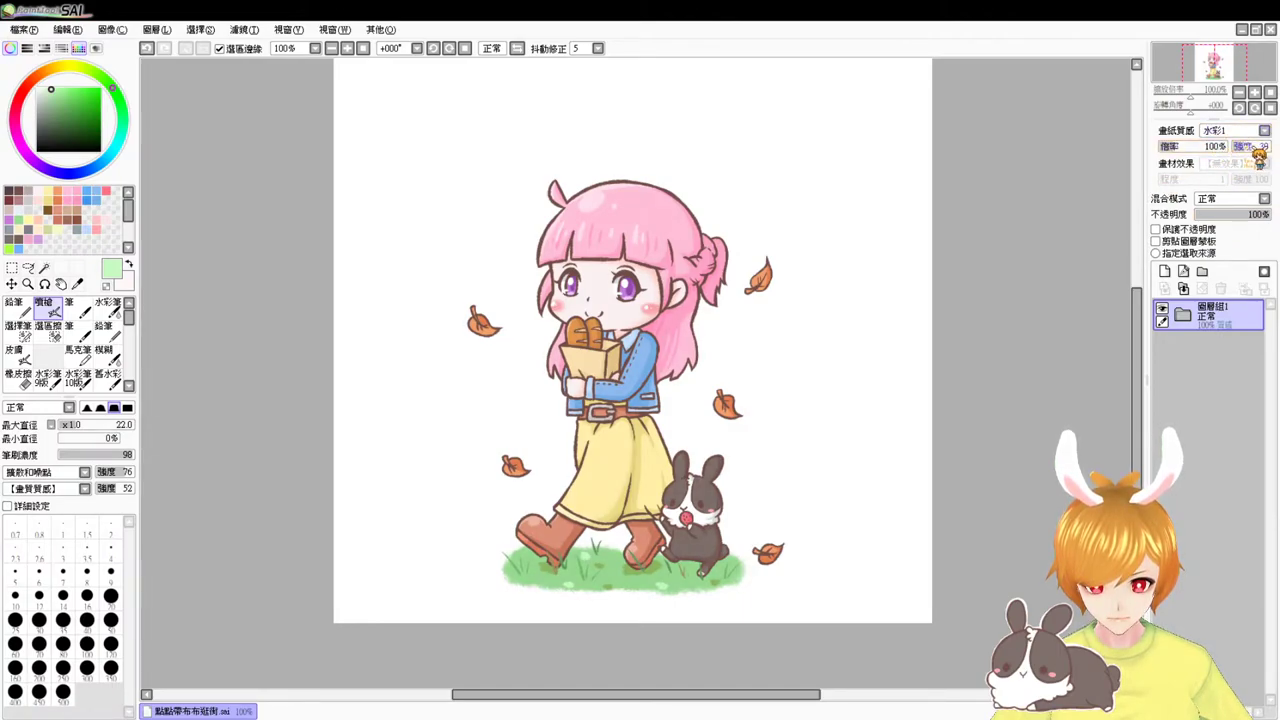
- Set the paper texture strength of 圖層組1 to 40 and add a new layer inside it for a brown size 12 airbrush signature
{"action": "left_click_drag", "start_coordinate": [1262, 155], "coordinate": [1266, 153]}
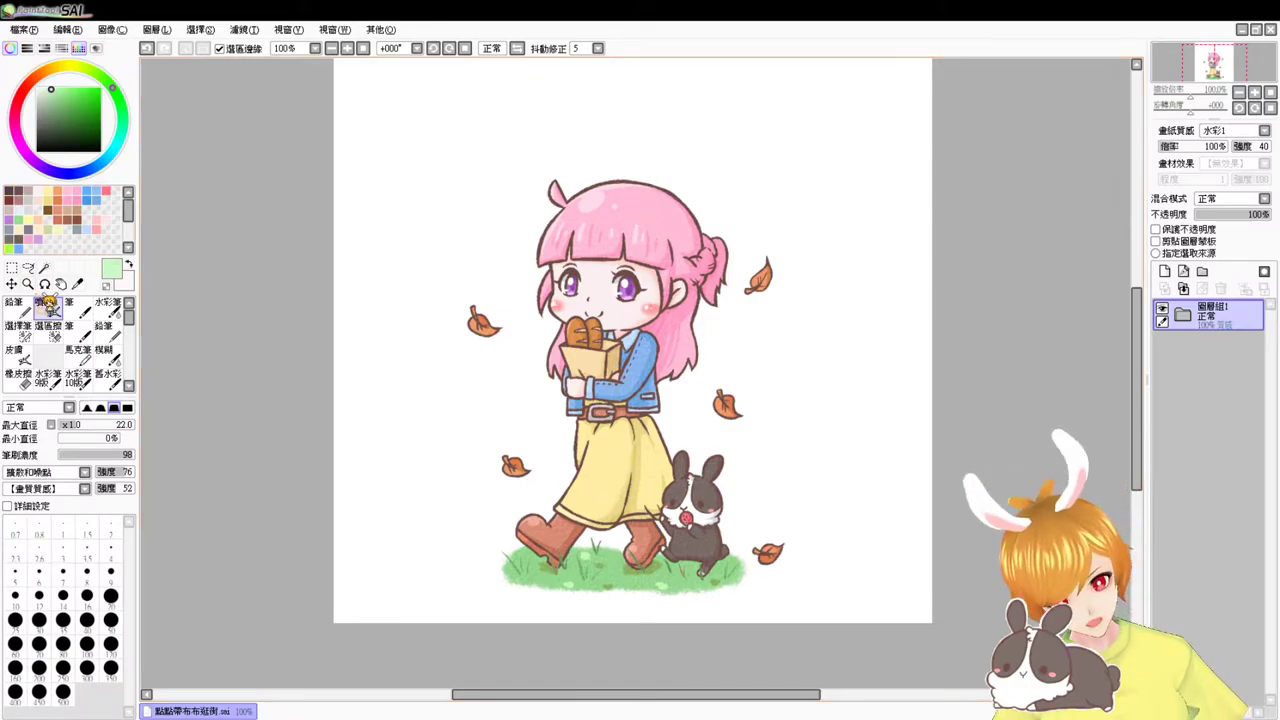
{"action": "left_click", "coordinate": [20, 190]}
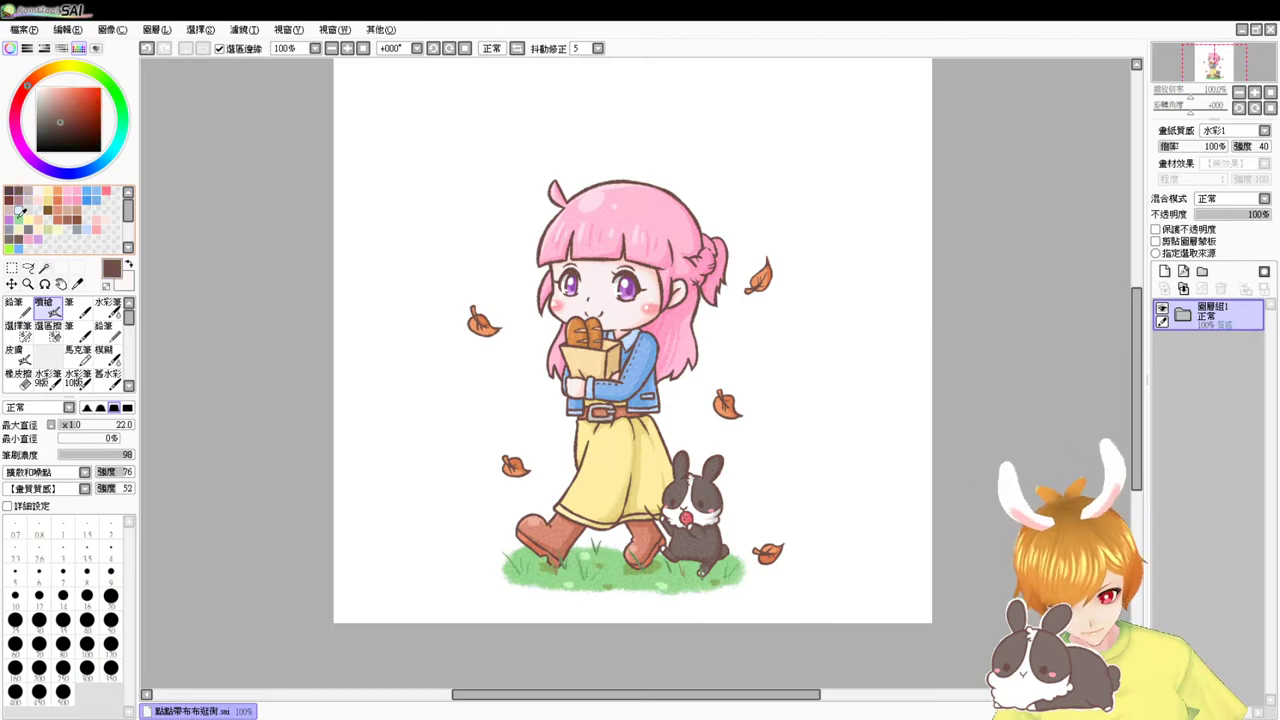
{"action": "left_click", "coordinate": [110, 572]}
{"action": "key", "text": "bracketright"}
{"action": "key", "text": "bracketright"}
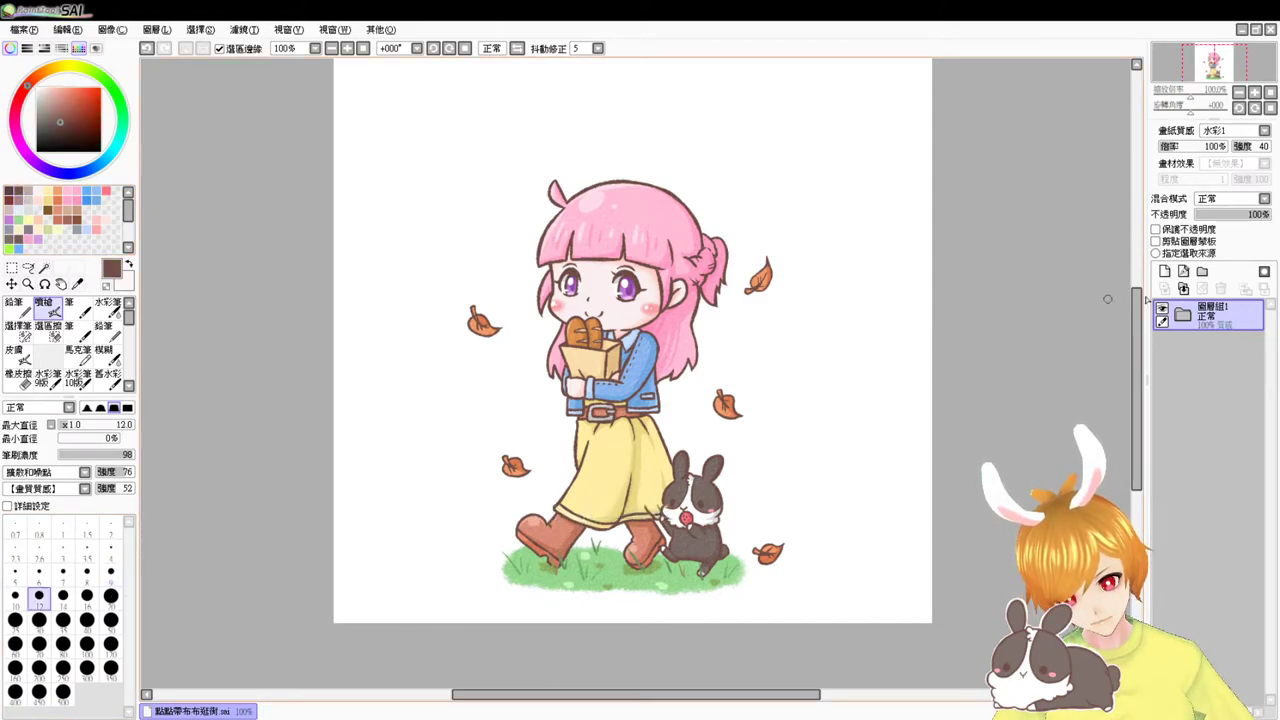
{"action": "left_click", "coordinate": [1196, 317]}
{"action": "left_click", "coordinate": [1164, 271]}
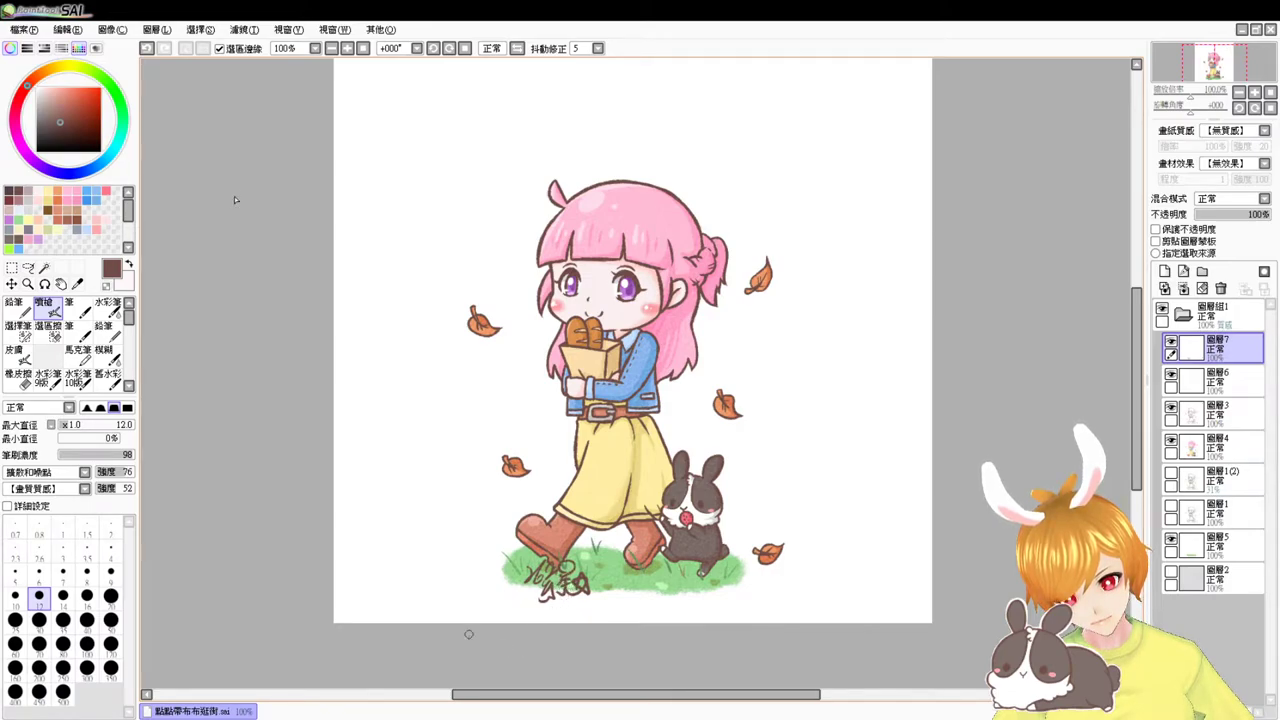
- Save the signed illustration as a PNG and close it along with the shark-costume rabbit image
{"action": "left_click", "coordinate": [26, 31]}
{"action": "left_click", "coordinate": [44, 132]}
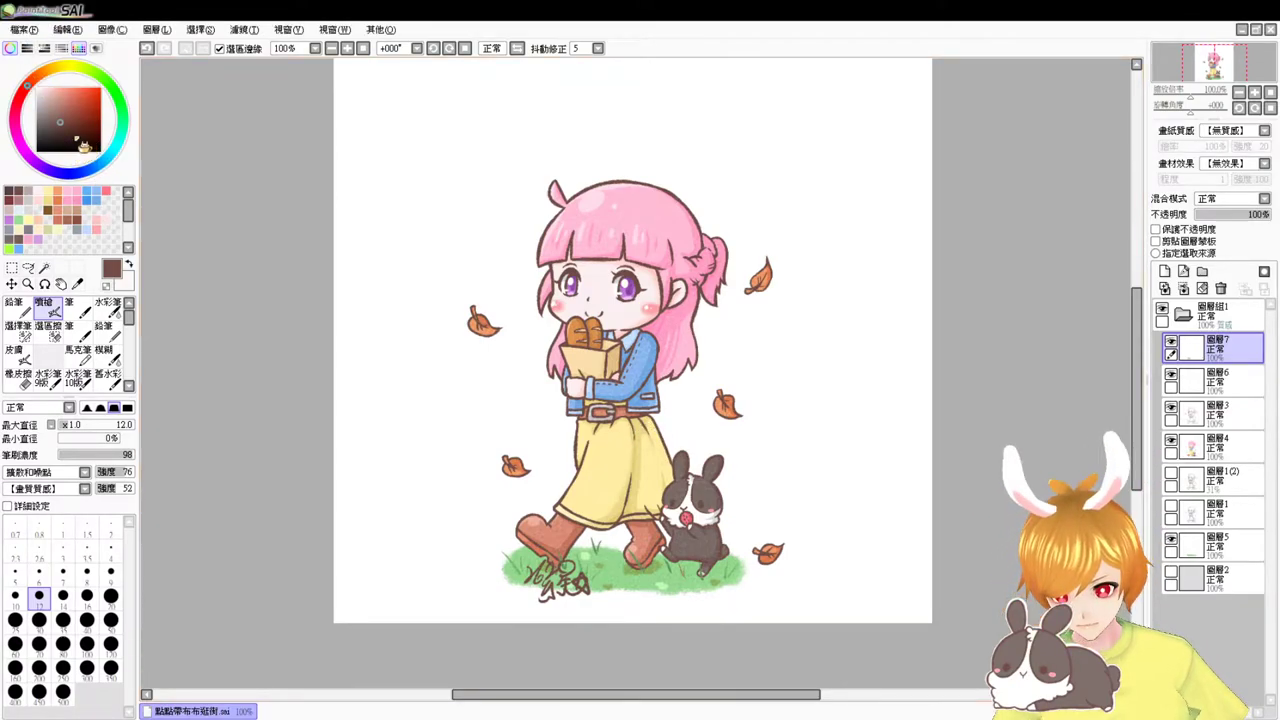
{"action": "key", "text": "alt+Tab"}
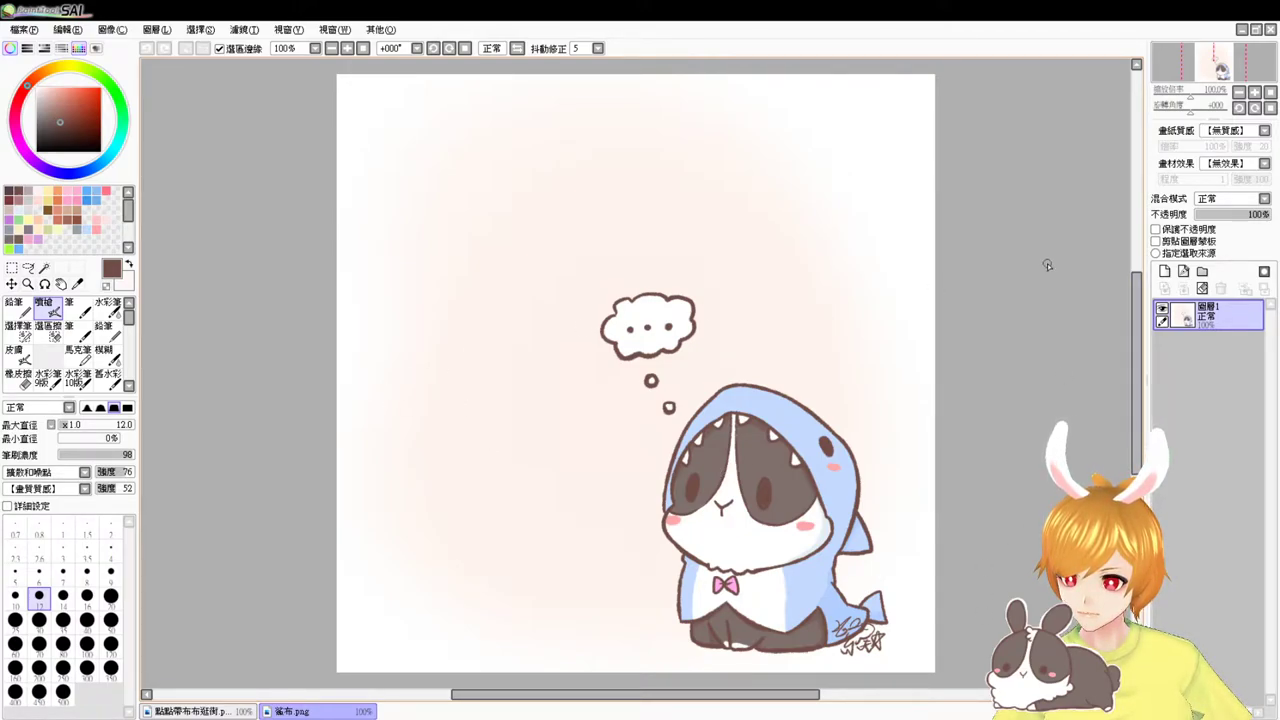
{"action": "left_click", "coordinate": [1271, 30]}
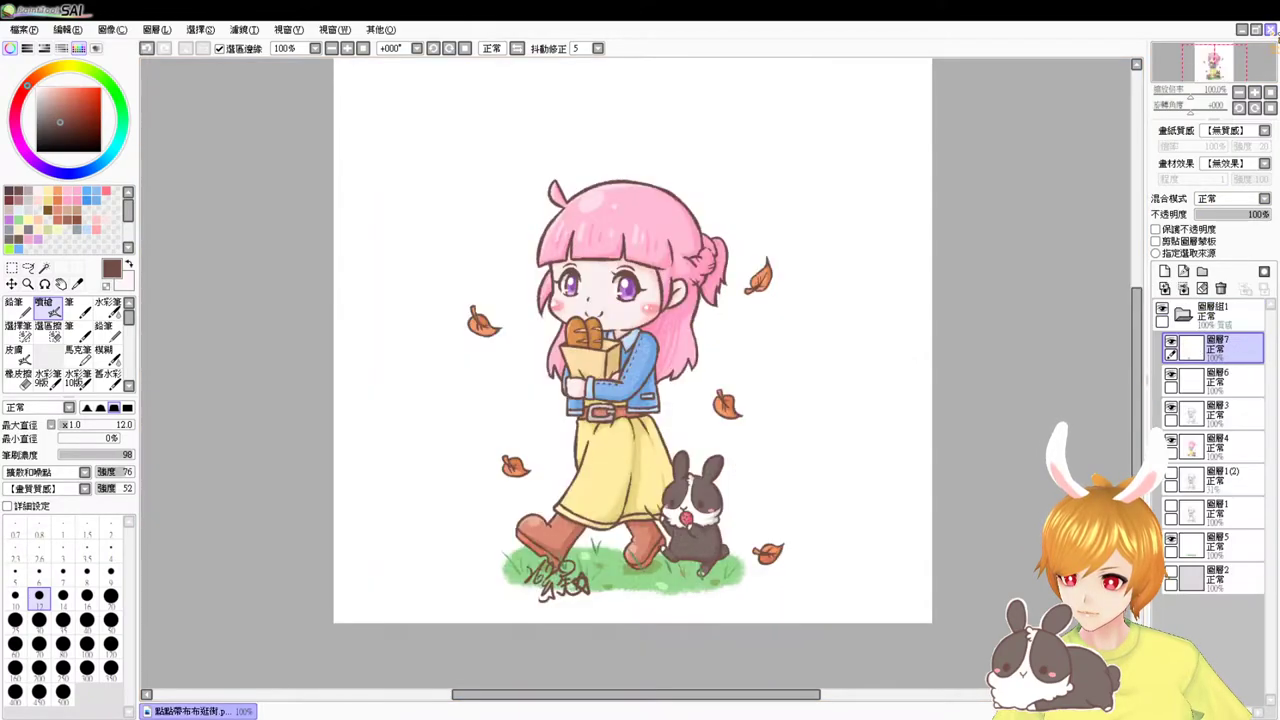
{"action": "left_click", "coordinate": [1271, 30]}
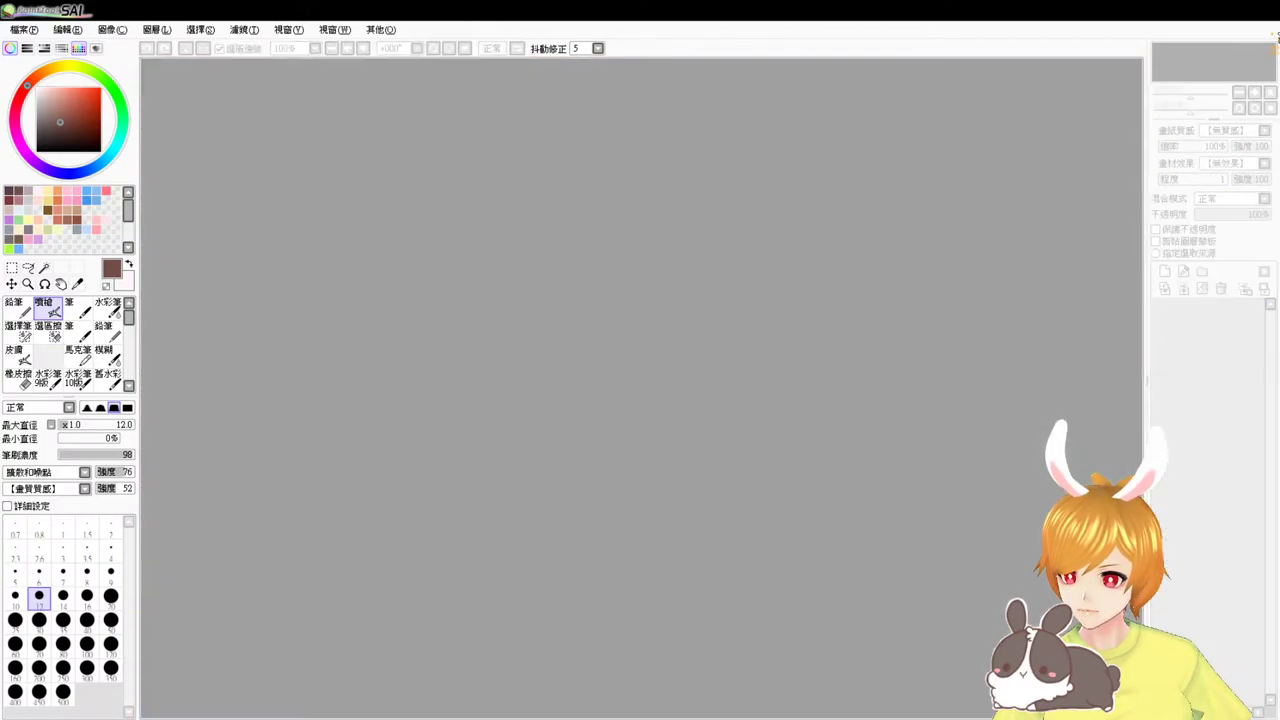
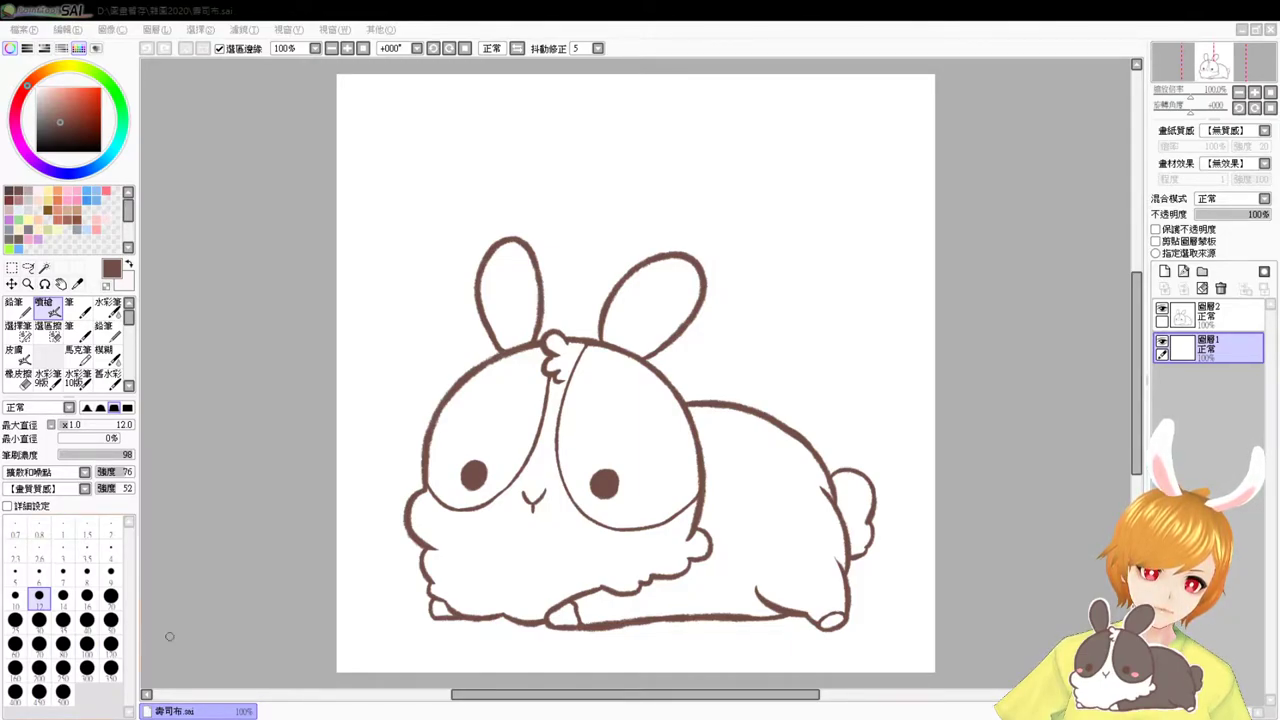
- Sketch a row of round roe balls along the rabbit's back behind its head on 圖層1, with the brown airbrush at size 19
{"action": "left_click", "coordinate": [230, 591]}
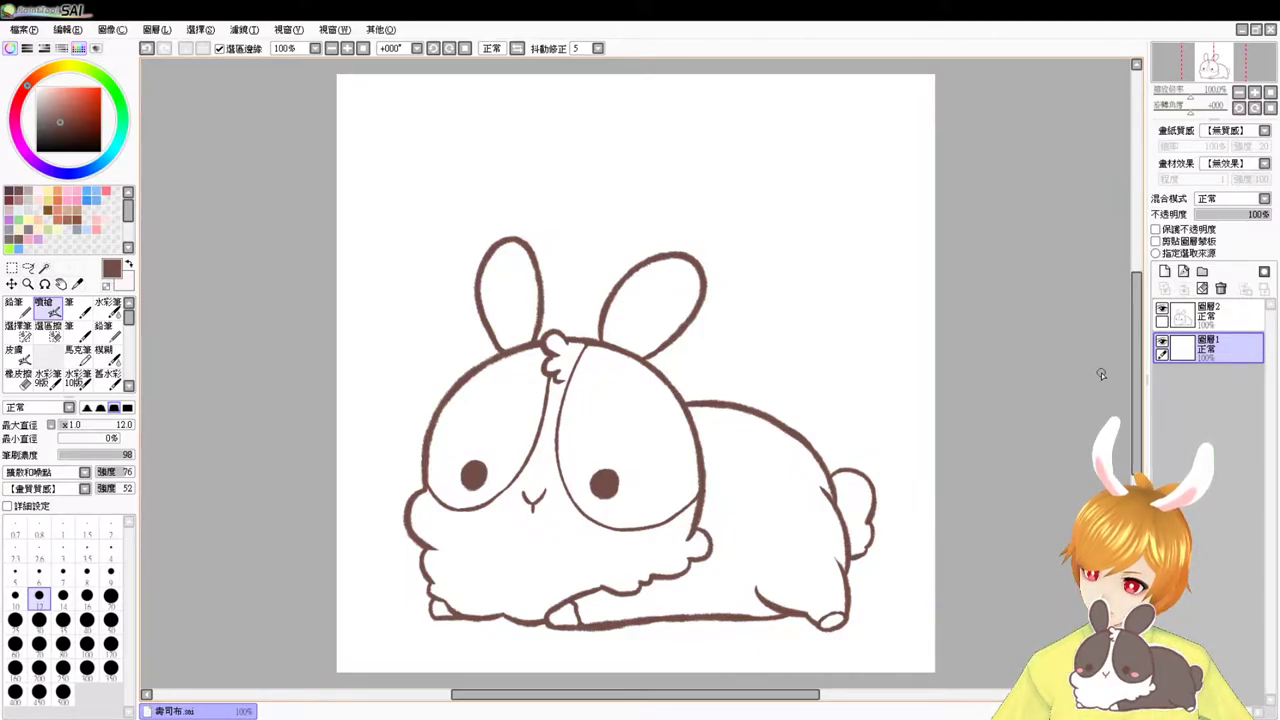
{"action": "mouse_move", "coordinate": [677, 443]}
{"action": "left_mouse_down"}
{"action": "mouse_move", "coordinate": [674, 417]}
{"action": "mouse_move", "coordinate": [663, 424]}
{"action": "left_mouse_up"}
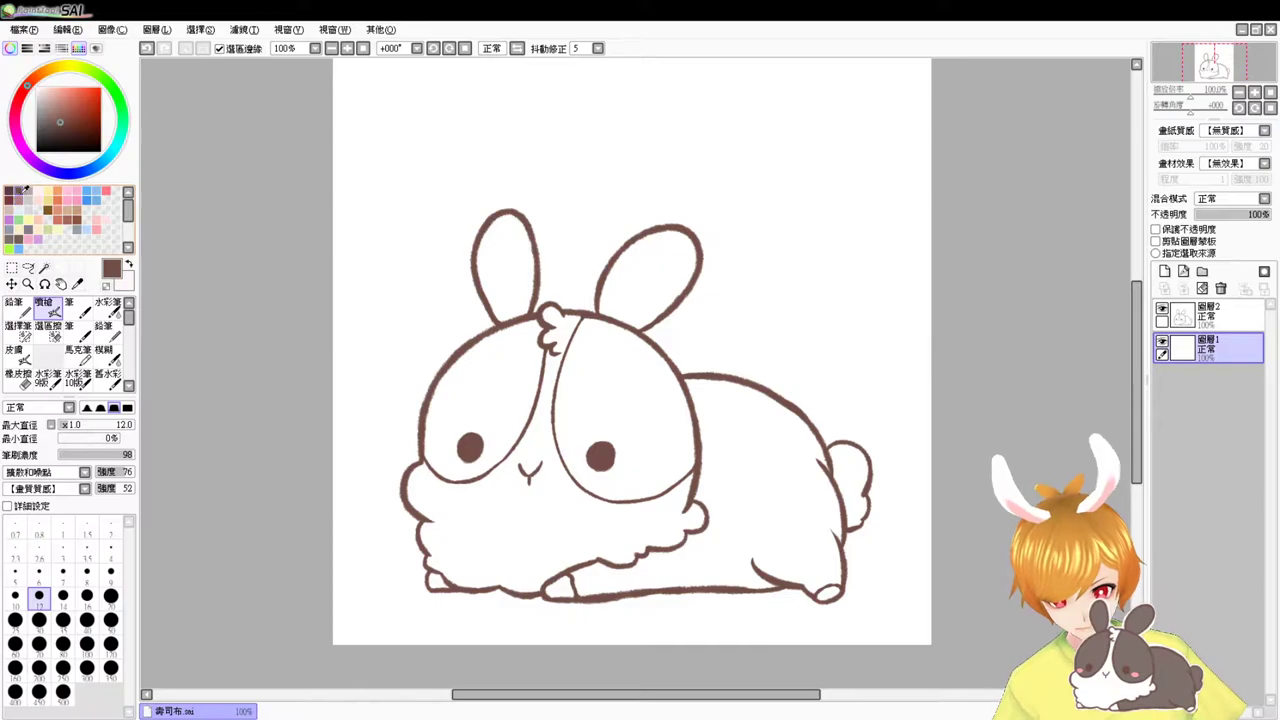
{"action": "left_click_drag", "start_coordinate": [680, 334], "coordinate": [674, 354], "text": "ctrl+alt"}
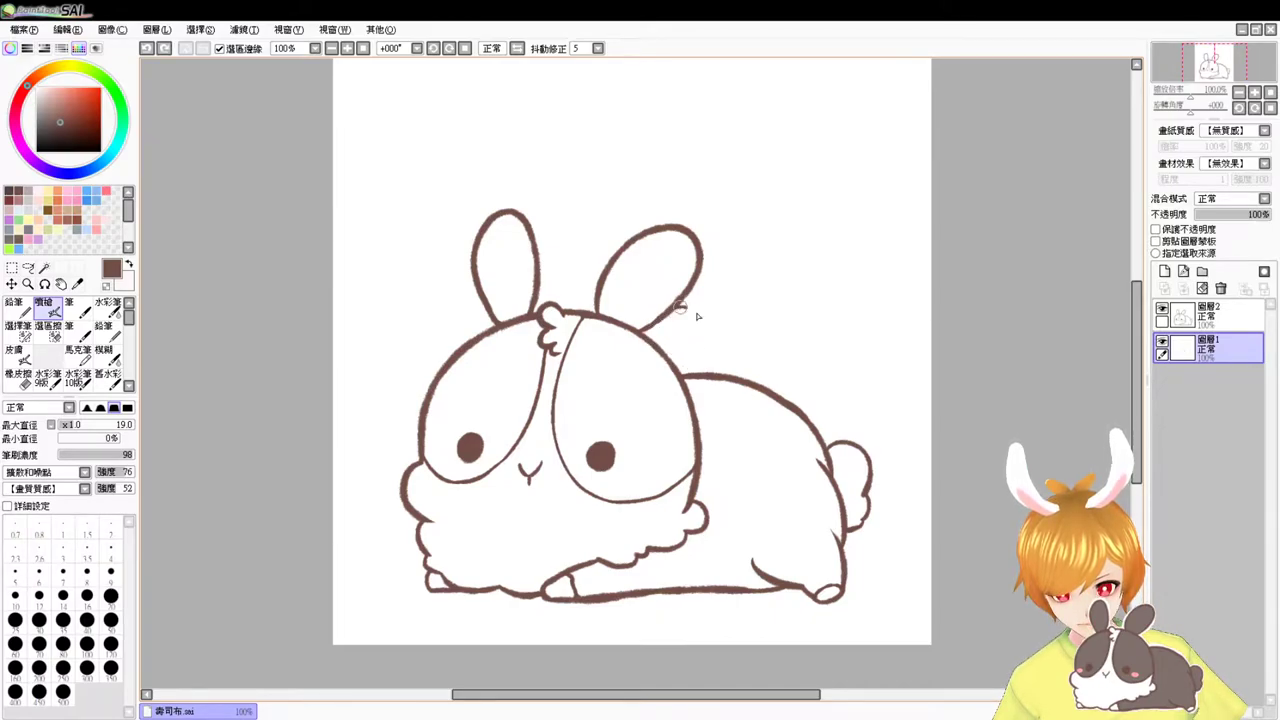
{"action": "mouse_move", "coordinate": [668, 353]}
{"action": "left_mouse_down"}
{"action": "mouse_move", "coordinate": [706, 352]}
{"action": "mouse_move", "coordinate": [661, 315]}
{"action": "mouse_move", "coordinate": [751, 315]}
{"action": "mouse_move", "coordinate": [708, 350]}
{"action": "left_mouse_up"}
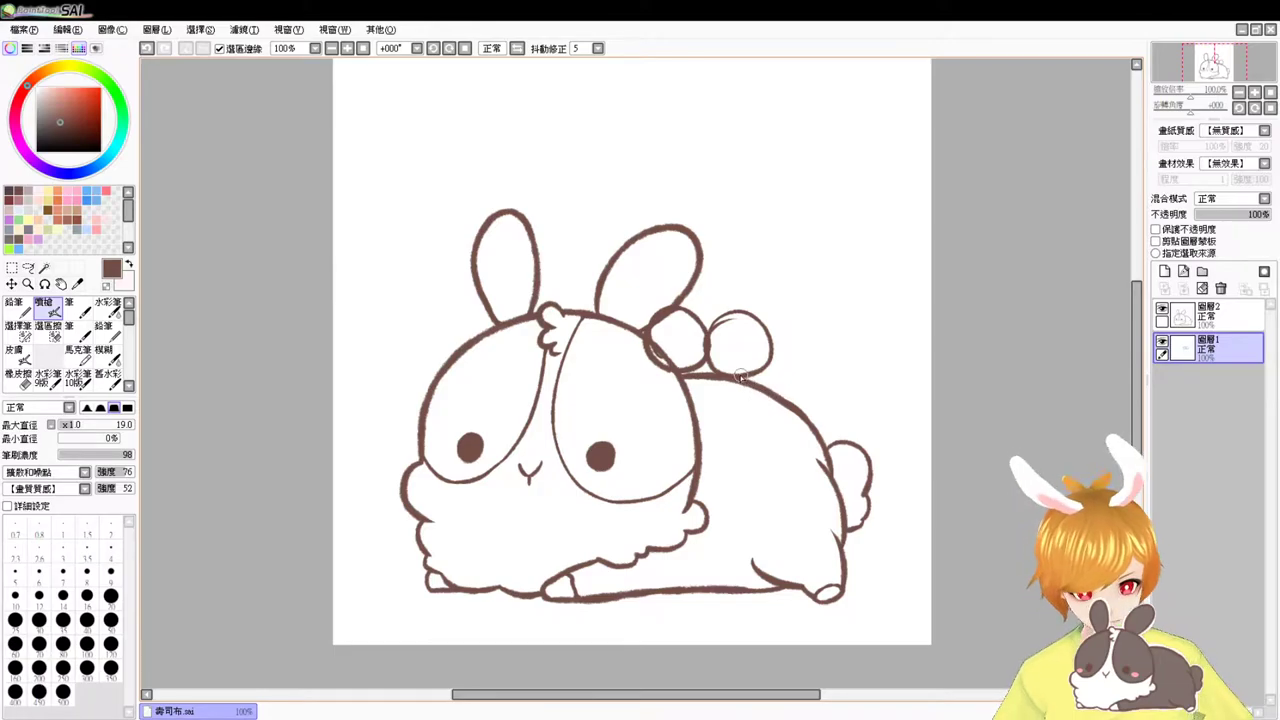
{"action": "mouse_move", "coordinate": [814, 337]}
{"action": "left_mouse_down"}
{"action": "mouse_move", "coordinate": [820, 363]}
{"action": "mouse_move", "coordinate": [796, 340]}
{"action": "mouse_move", "coordinate": [770, 388]}
{"action": "left_mouse_up"}
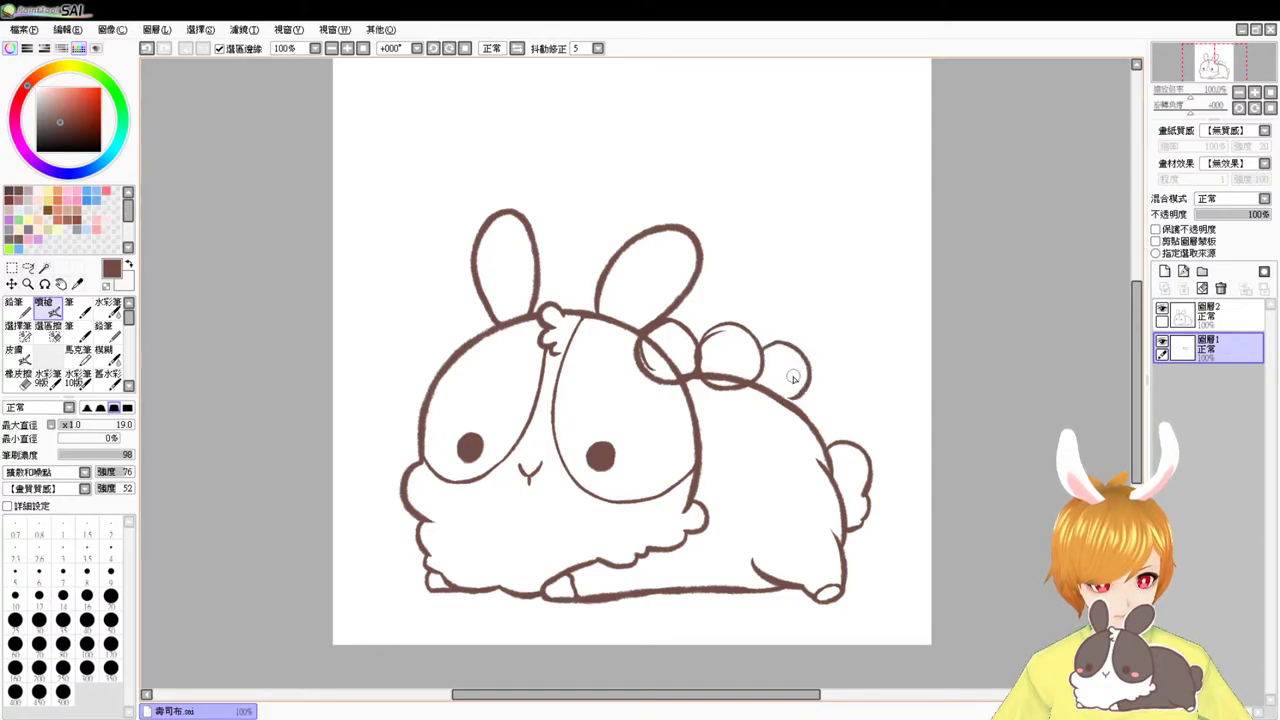
- Sketch more roe balls stacked above the row and between the ears, plus two loose ones on the ground beside the front paws
{"action": "mouse_move", "coordinate": [538, 304]}
{"action": "left_mouse_down"}
{"action": "mouse_move", "coordinate": [577, 267]}
{"action": "mouse_move", "coordinate": [589, 306]}
{"action": "mouse_move", "coordinate": [692, 282]}
{"action": "mouse_move", "coordinate": [704, 319]}
{"action": "mouse_move", "coordinate": [725, 293]}
{"action": "mouse_move", "coordinate": [739, 328]}
{"action": "mouse_move", "coordinate": [702, 299]}
{"action": "mouse_move", "coordinate": [747, 288]}
{"action": "mouse_move", "coordinate": [748, 320]}
{"action": "mouse_move", "coordinate": [760, 312]}
{"action": "mouse_move", "coordinate": [786, 350]}
{"action": "left_mouse_up"}
{"action": "key", "text": "ctrl+z"}
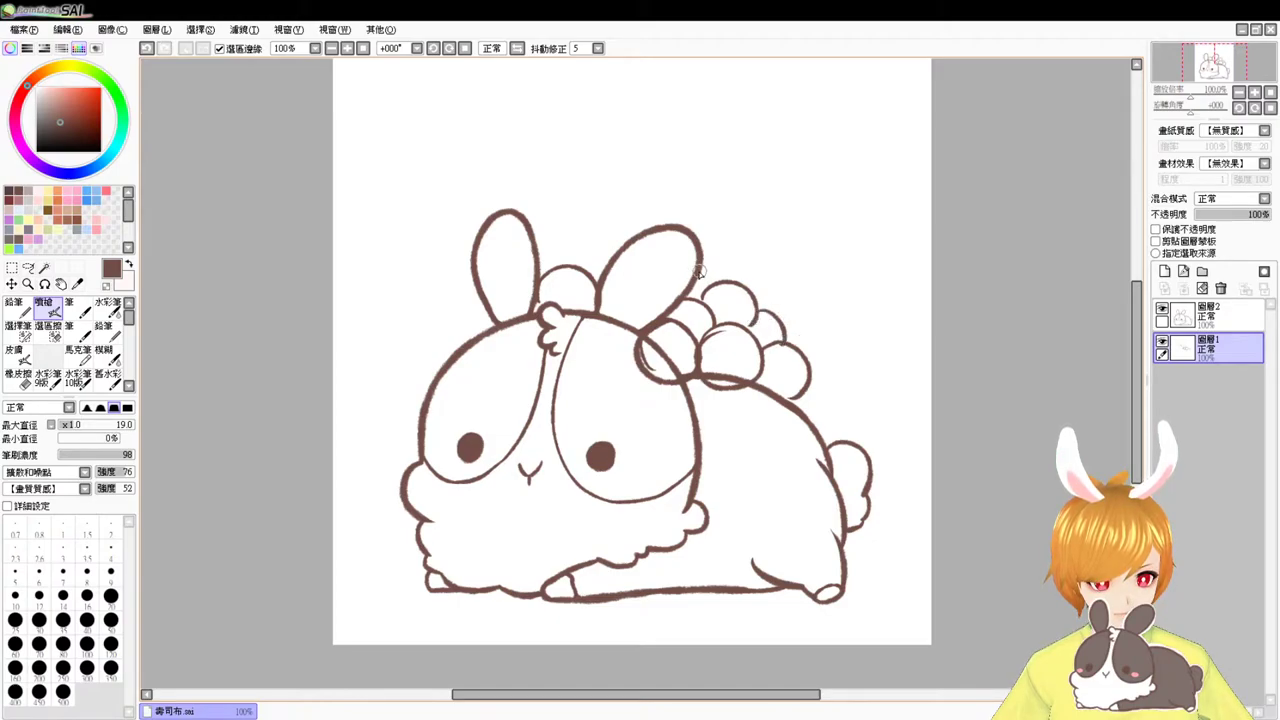
{"action": "left_click_drag", "start_coordinate": [586, 271], "coordinate": [605, 282]}
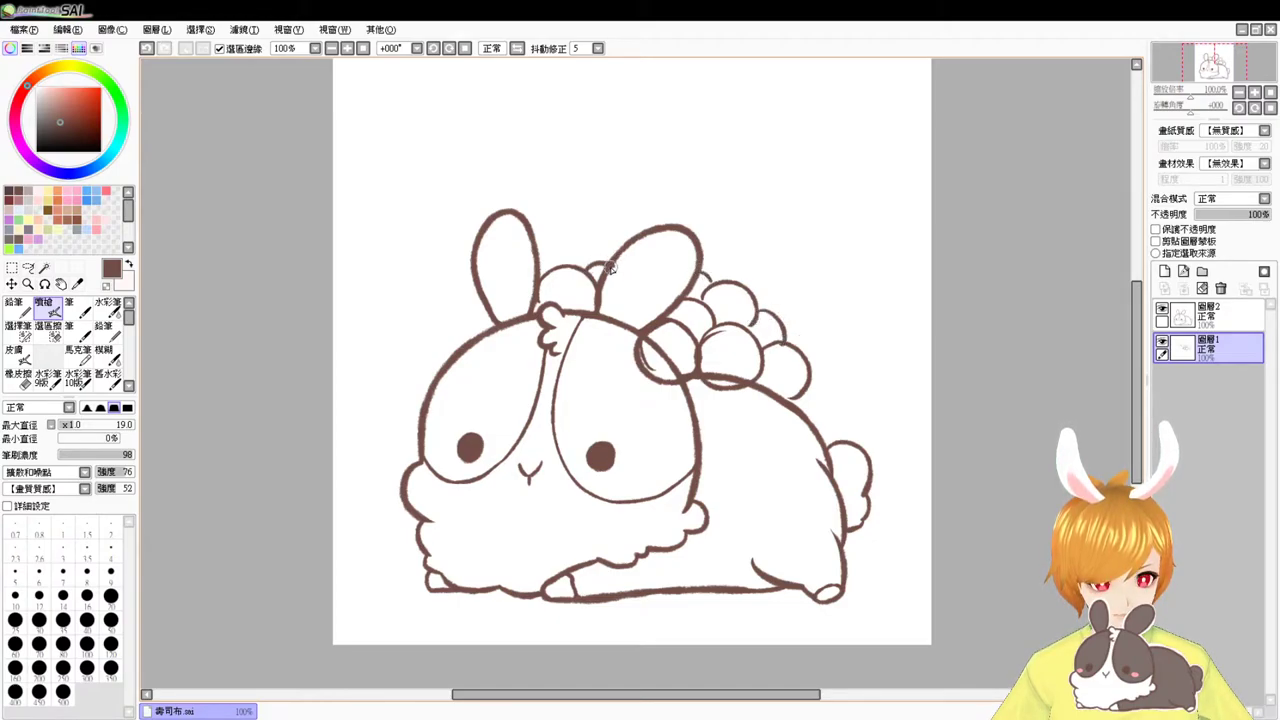
{"action": "mouse_move", "coordinate": [377, 590]}
{"action": "left_mouse_down"}
{"action": "mouse_move", "coordinate": [401, 596]}
{"action": "mouse_move", "coordinate": [376, 584]}
{"action": "left_mouse_up"}
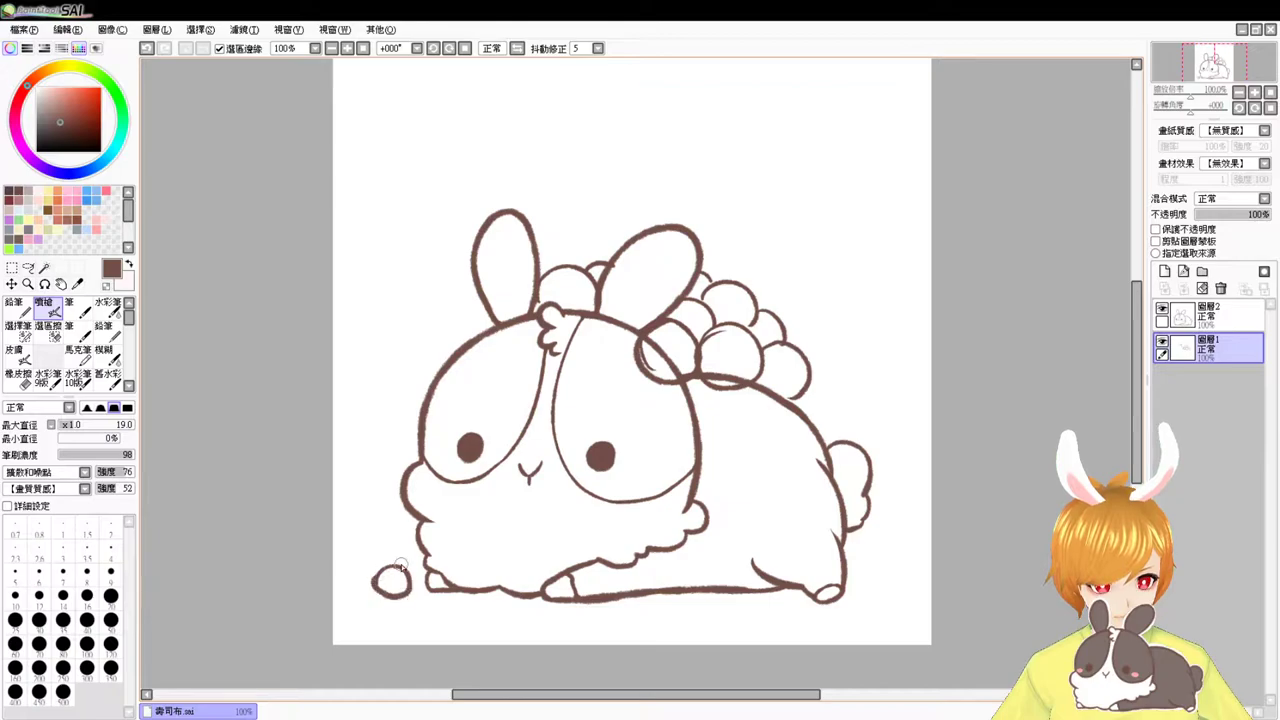
{"action": "mouse_move", "coordinate": [670, 597]}
{"action": "left_mouse_down"}
{"action": "mouse_move", "coordinate": [703, 598]}
{"action": "mouse_move", "coordinate": [666, 580]}
{"action": "left_mouse_up"}
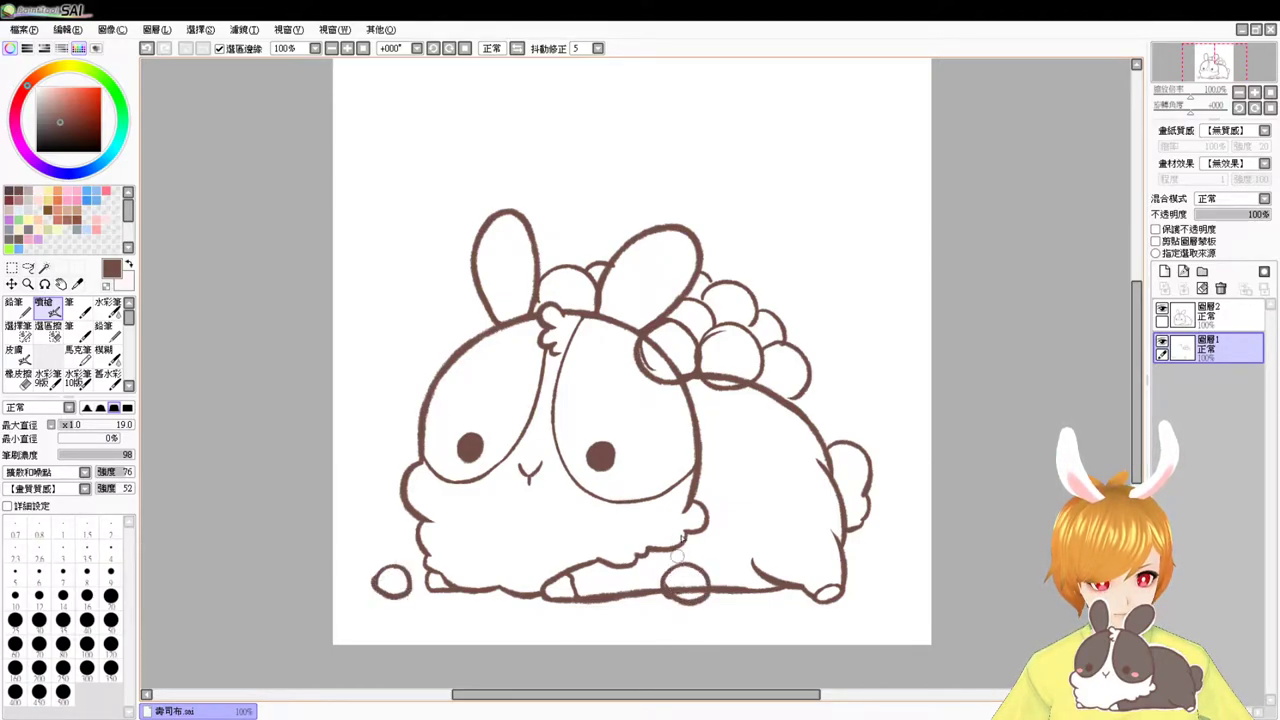
- Sketch a wavy drip line on the rabbit's back beneath the roe pile, redoing unsatisfactory strokes
{"action": "mouse_move", "coordinate": [684, 374]}
{"action": "left_mouse_down"}
{"action": "mouse_move", "coordinate": [814, 382]}
{"action": "mouse_move", "coordinate": [820, 443]}
{"action": "left_mouse_up"}
{"action": "key", "text": "ctrl+z"}
{"action": "key", "text": "ctrl+z"}
{"action": "mouse_move", "coordinate": [688, 395]}
{"action": "left_mouse_down"}
{"action": "mouse_move", "coordinate": [738, 424]}
{"action": "mouse_move", "coordinate": [752, 405]}
{"action": "mouse_move", "coordinate": [782, 403]}
{"action": "left_mouse_up"}
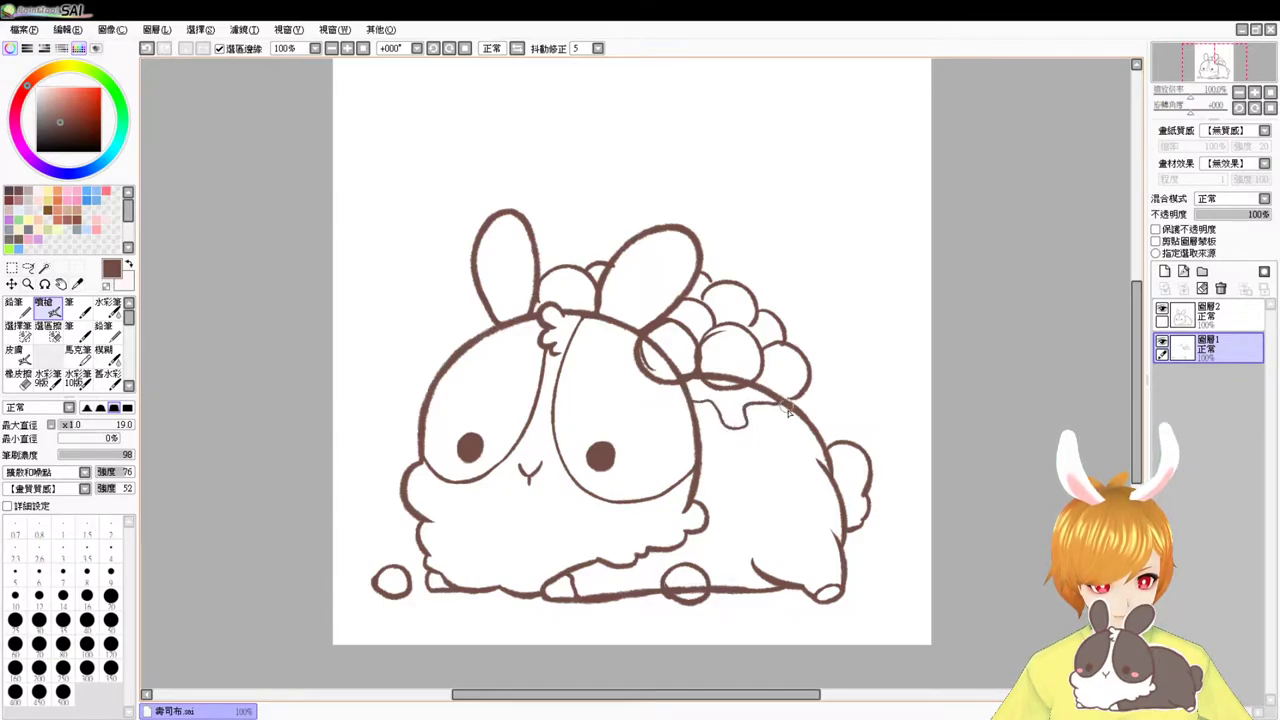
- Draw small highlight shapes in the upper roe balls and erase the sketch lines that overlap the rabbit's head
{"action": "left_click_drag", "start_coordinate": [712, 339], "coordinate": [718, 343]}
{"action": "left_click_drag", "start_coordinate": [720, 292], "coordinate": [715, 298]}
{"action": "key", "text": "e"}
{"action": "left_click_drag", "start_coordinate": [623, 349], "coordinate": [651, 391]}
{"action": "key", "text": "v"}
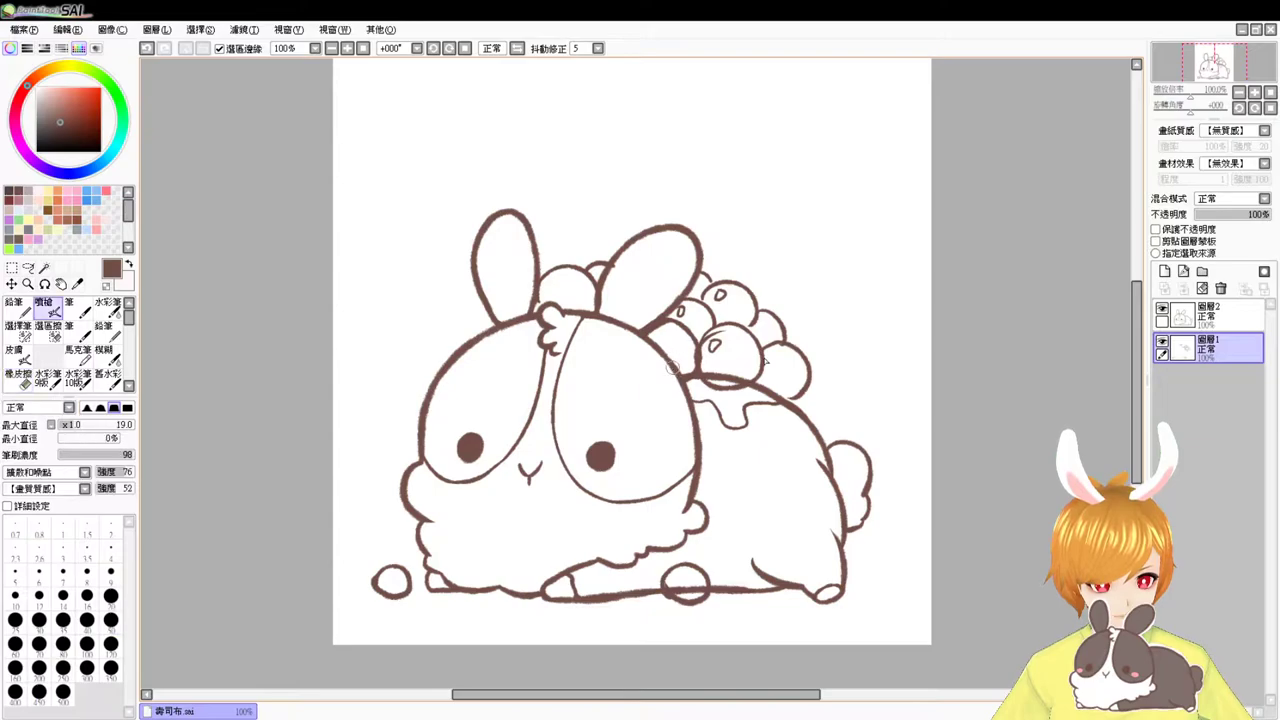
- Add highlight shapes and short hatched shading to the remaining roe balls, including the two on the ground
{"action": "mouse_move", "coordinate": [558, 283]}
{"action": "left_mouse_down"}
{"action": "mouse_move", "coordinate": [552, 272]}
{"action": "mouse_move", "coordinate": [568, 294]}
{"action": "left_mouse_up"}
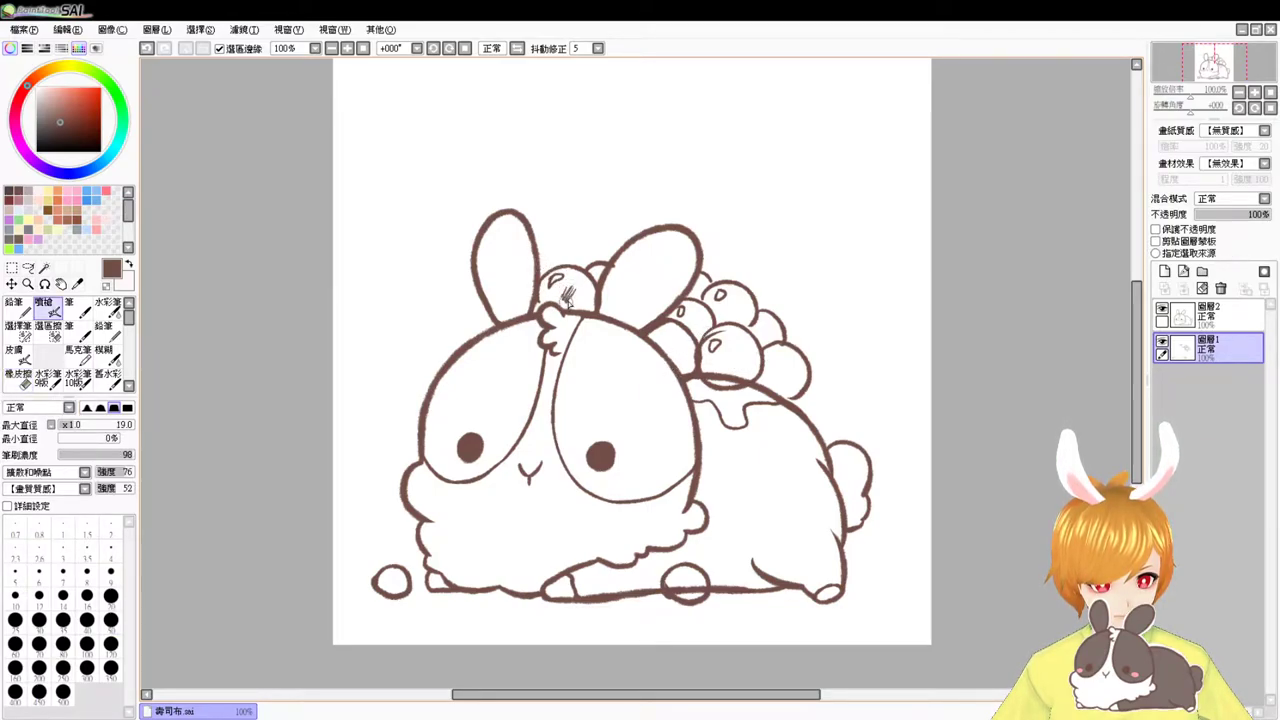
{"action": "left_click_drag", "start_coordinate": [667, 336], "coordinate": [772, 386]}
{"action": "left_click_drag", "start_coordinate": [784, 372], "coordinate": [778, 390]}
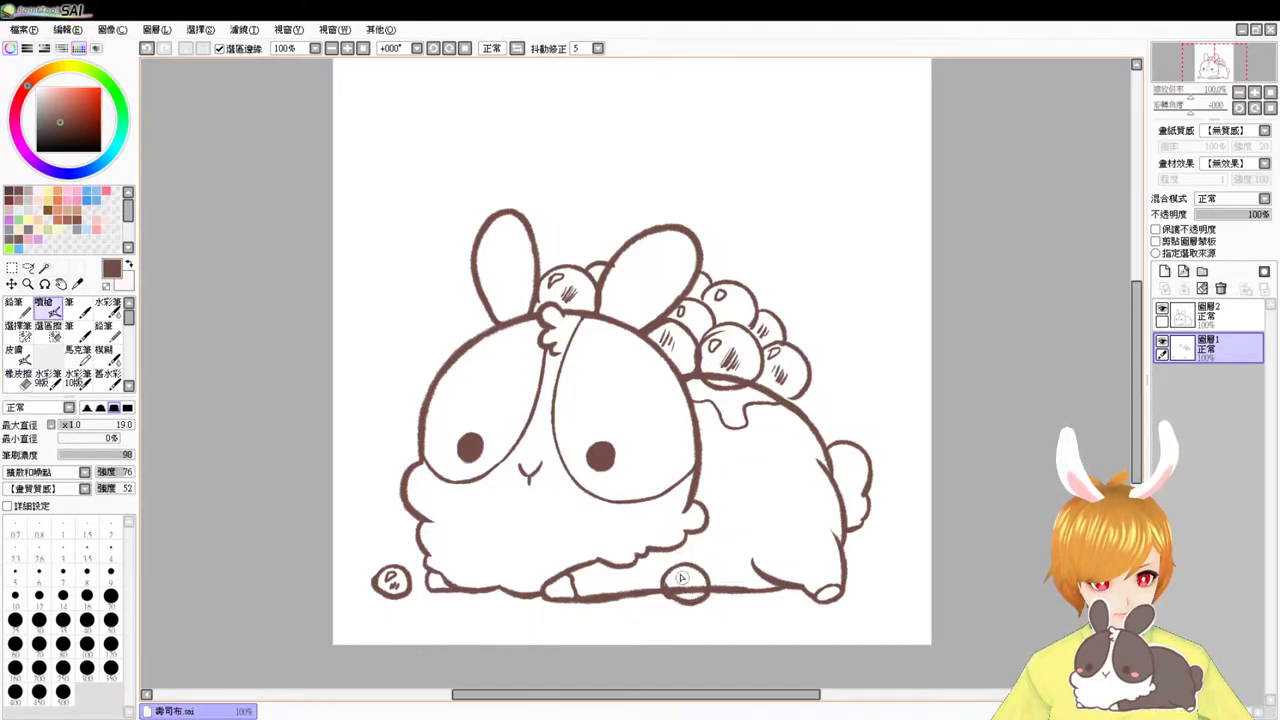
{"action": "mouse_move", "coordinate": [674, 572]}
{"action": "left_mouse_down"}
{"action": "mouse_move", "coordinate": [670, 588]}
{"action": "mouse_move", "coordinate": [696, 588]}
{"action": "mouse_move", "coordinate": [696, 600]}
{"action": "left_mouse_up"}
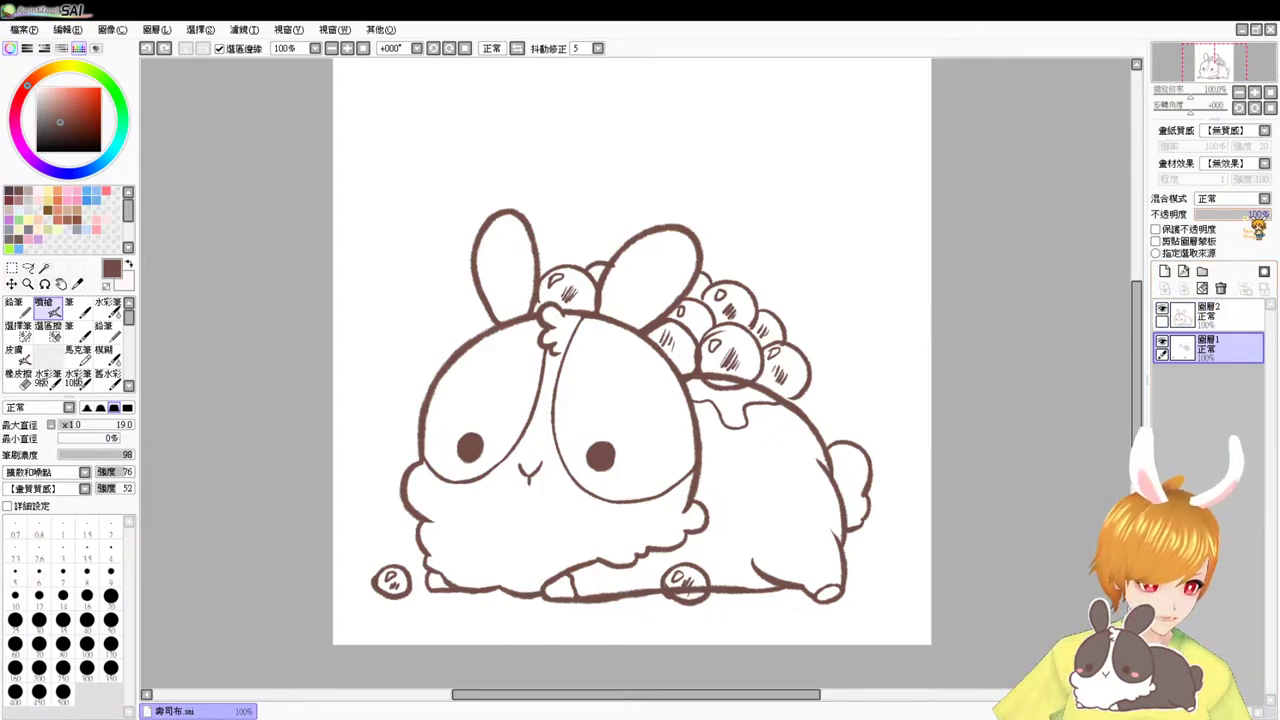
- Lower the opacity of the roe sketch layer 圖層1 to 48% and move it above the rabbit line art on 圖層2
{"action": "left_click_drag", "start_coordinate": [1256, 216], "coordinate": [1242, 216]}
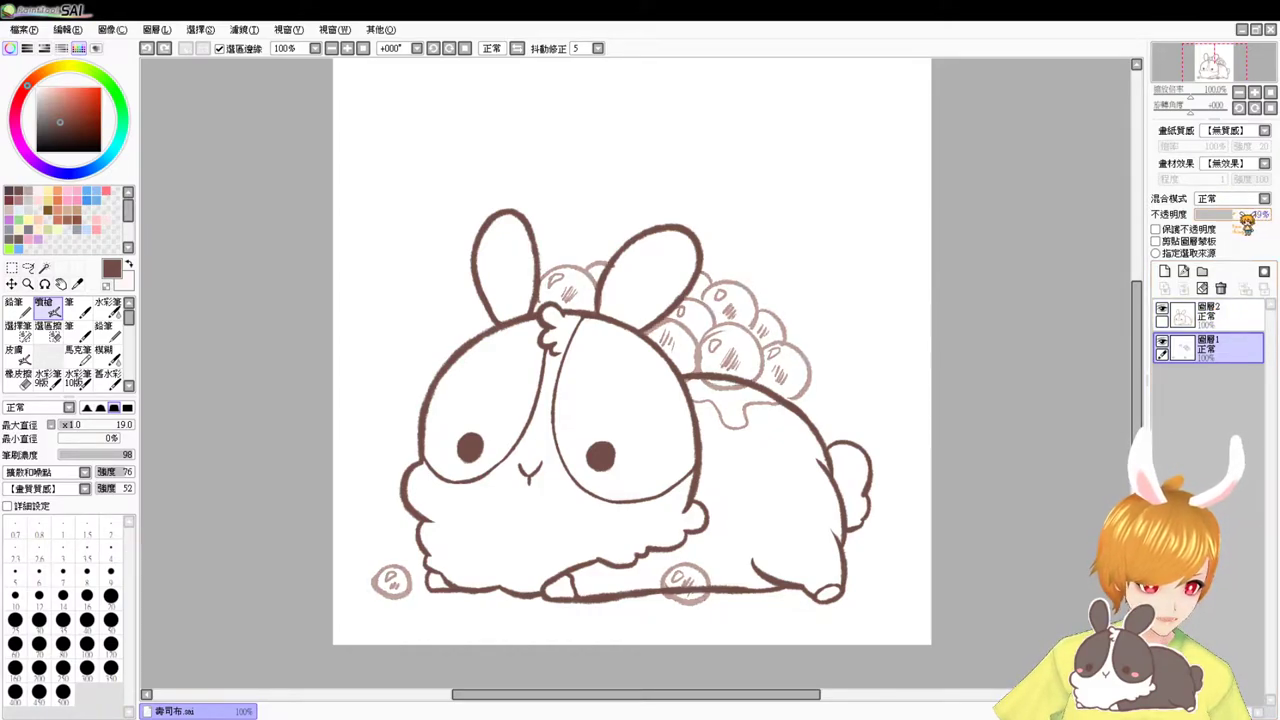
{"action": "left_click", "coordinate": [1163, 312]}
{"action": "left_click_drag", "start_coordinate": [1185, 316], "coordinate": [1225, 362]}
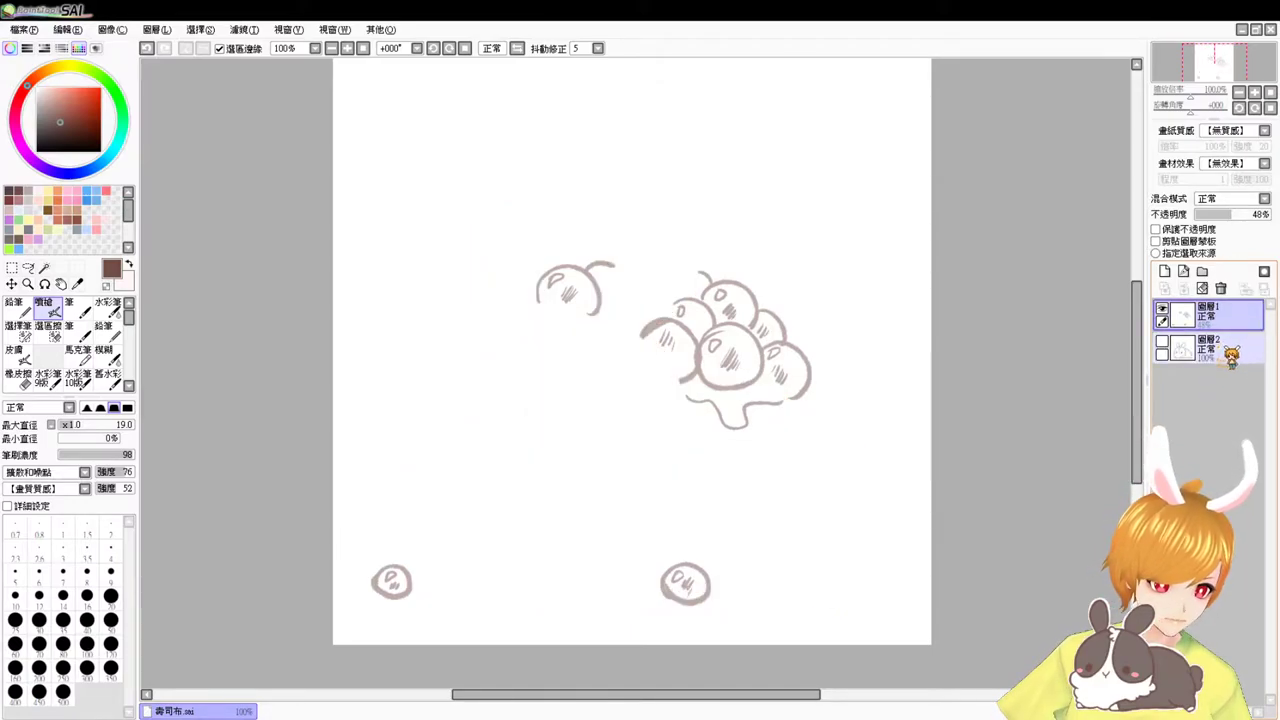
{"action": "left_click", "coordinate": [1231, 355]}
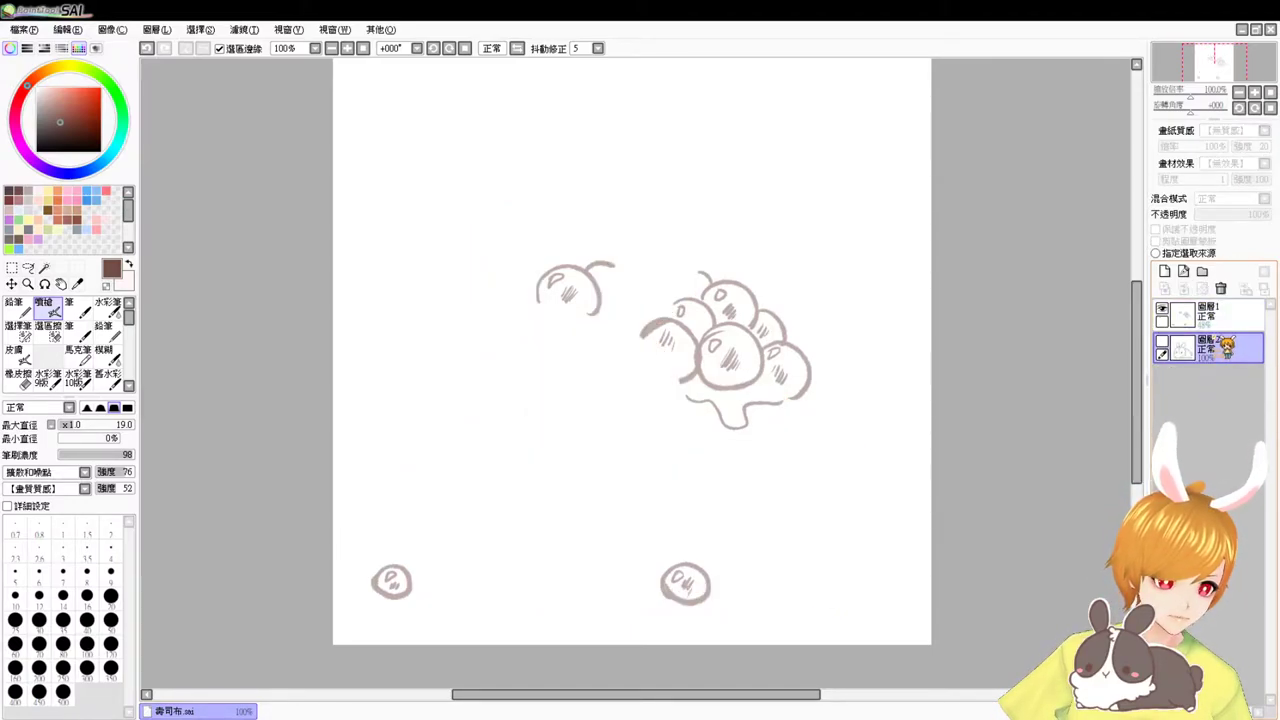
{"action": "left_click", "coordinate": [1162, 343]}
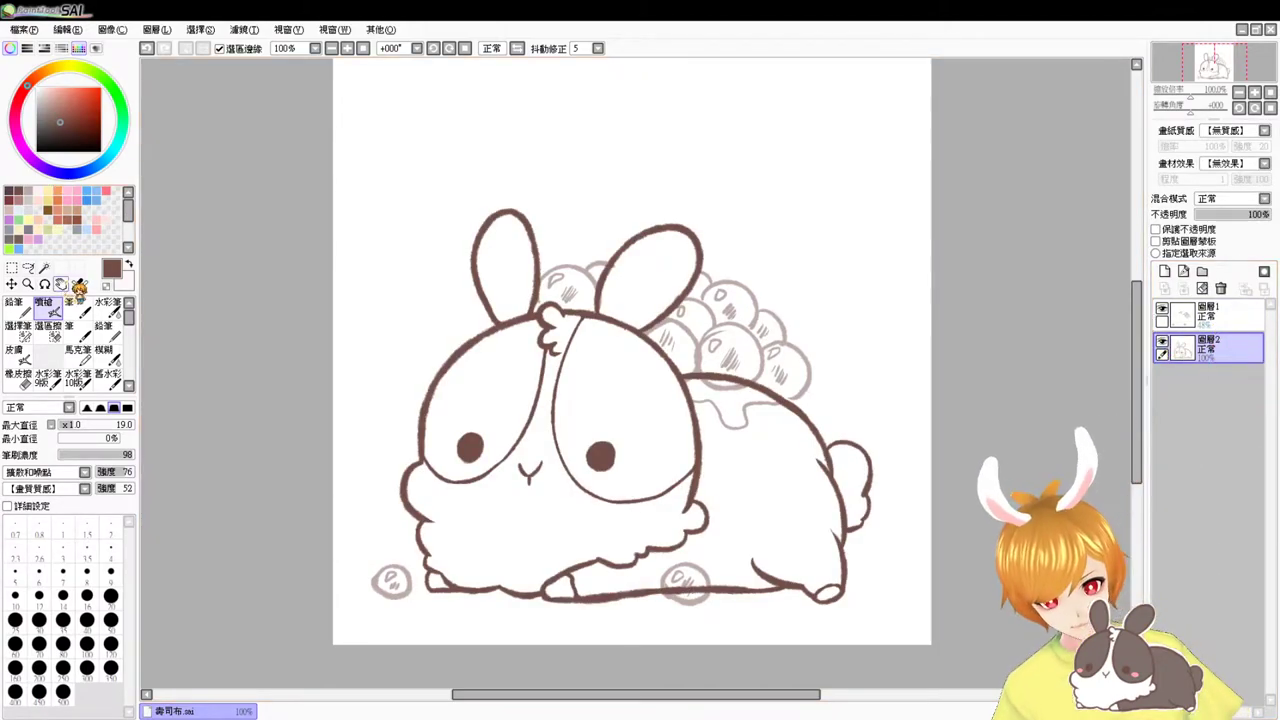
- Add a new layer above the sketch and ink the outline of the roe ball directly behind the head, redrawing the arc until clean
{"action": "left_click", "coordinate": [1182, 270]}
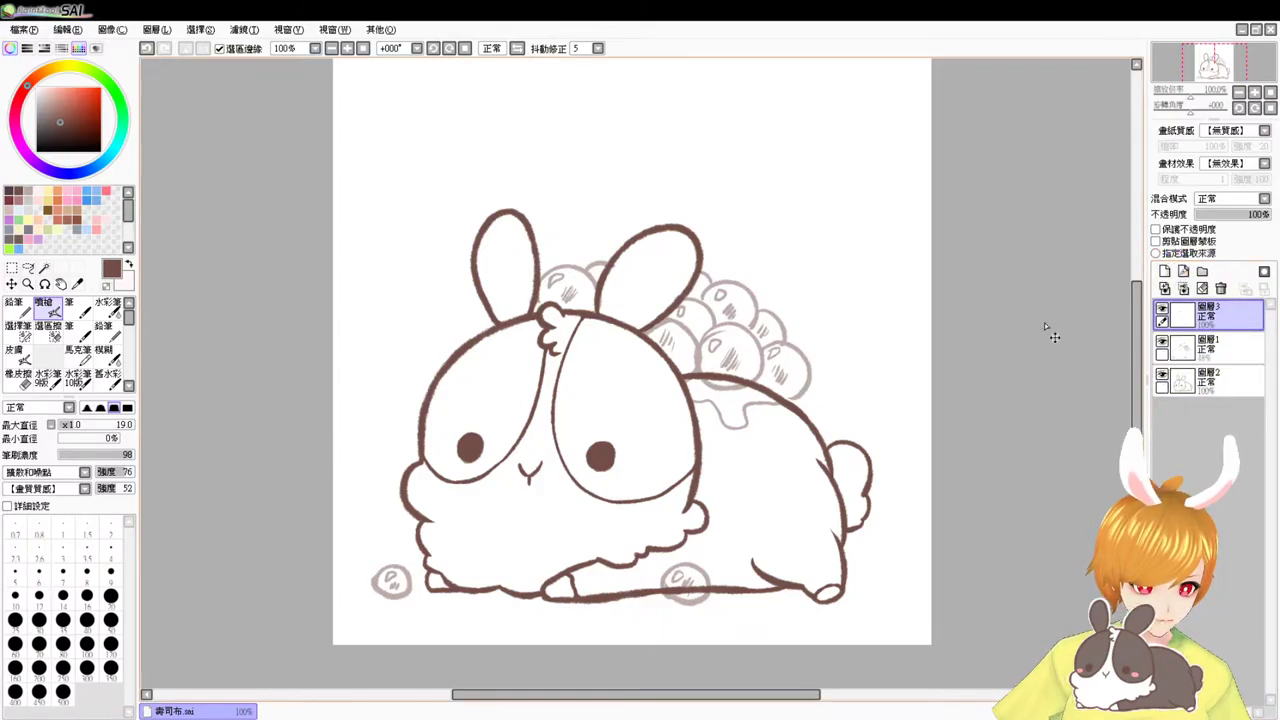
{"action": "scroll", "coordinate": [1044, 322], "scroll_direction": "up", "scroll_amount": 2}
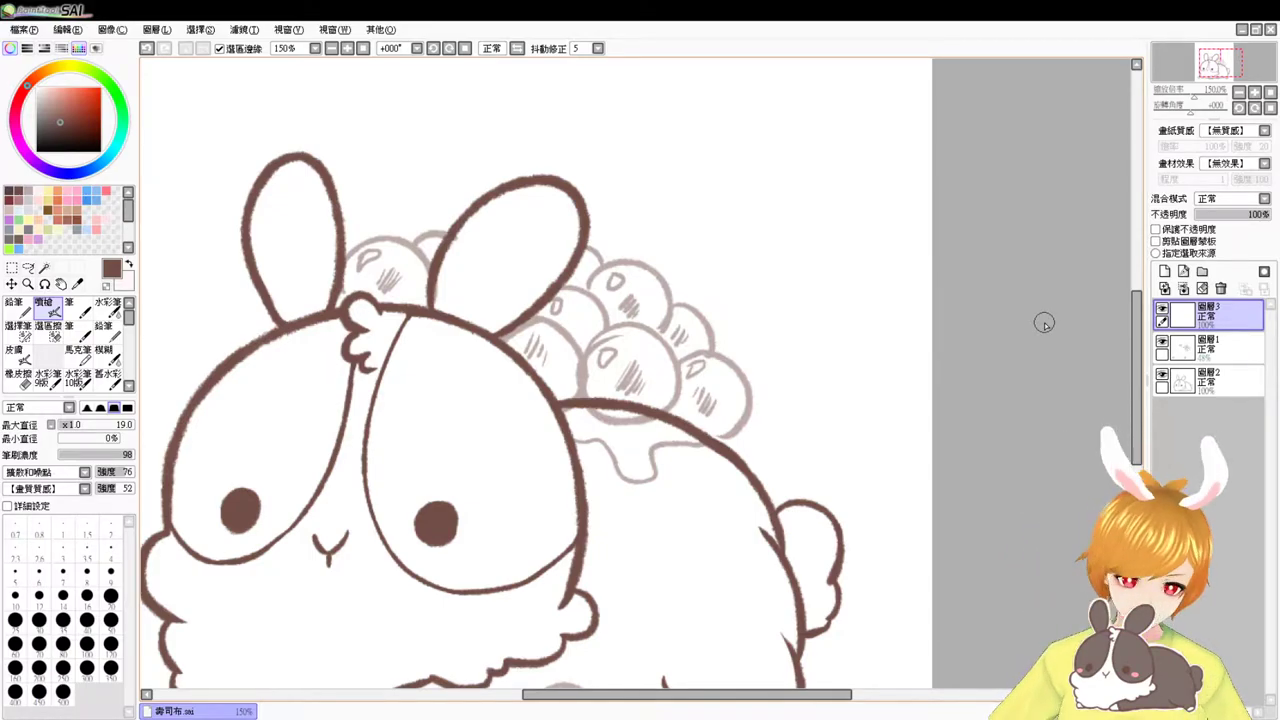
{"action": "scroll", "coordinate": [1044, 323], "scroll_direction": "up", "scroll_amount": 1}
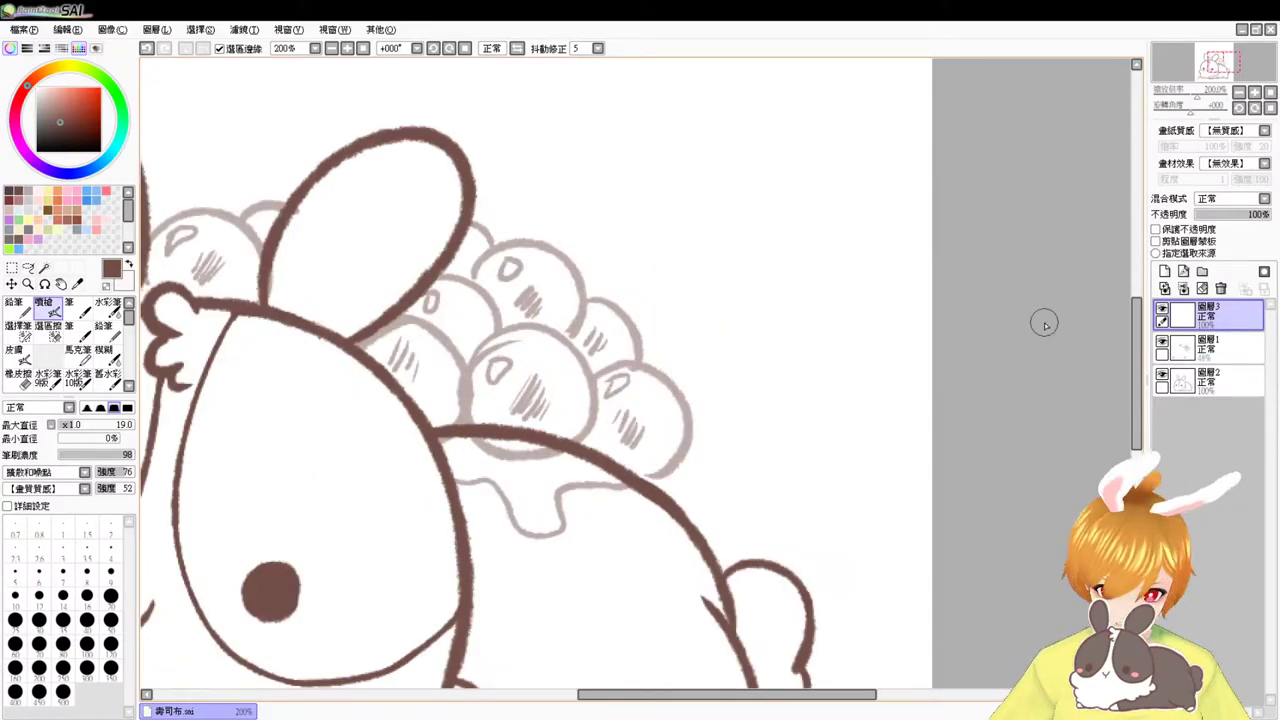
{"action": "left_click_drag", "start_coordinate": [765, 468], "coordinate": [925, 427]}
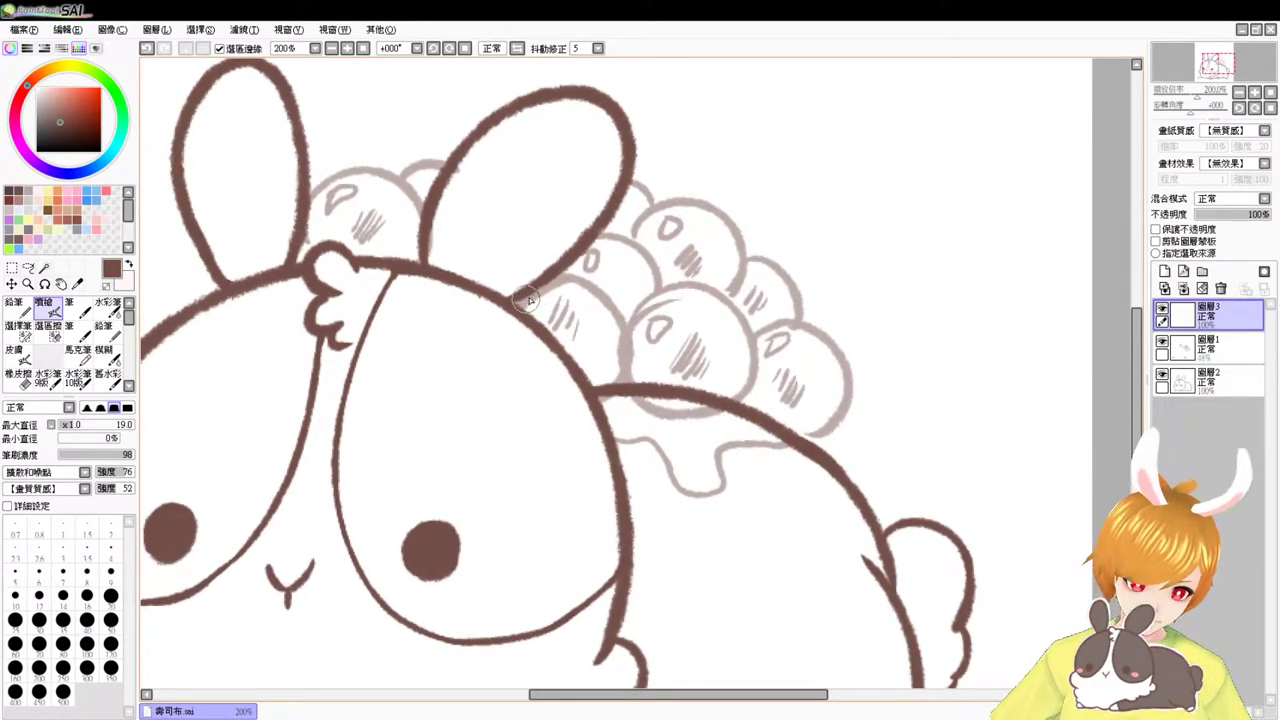
{"action": "left_click_drag", "start_coordinate": [553, 280], "coordinate": [626, 351]}
{"action": "key", "text": "ctrl+z"}
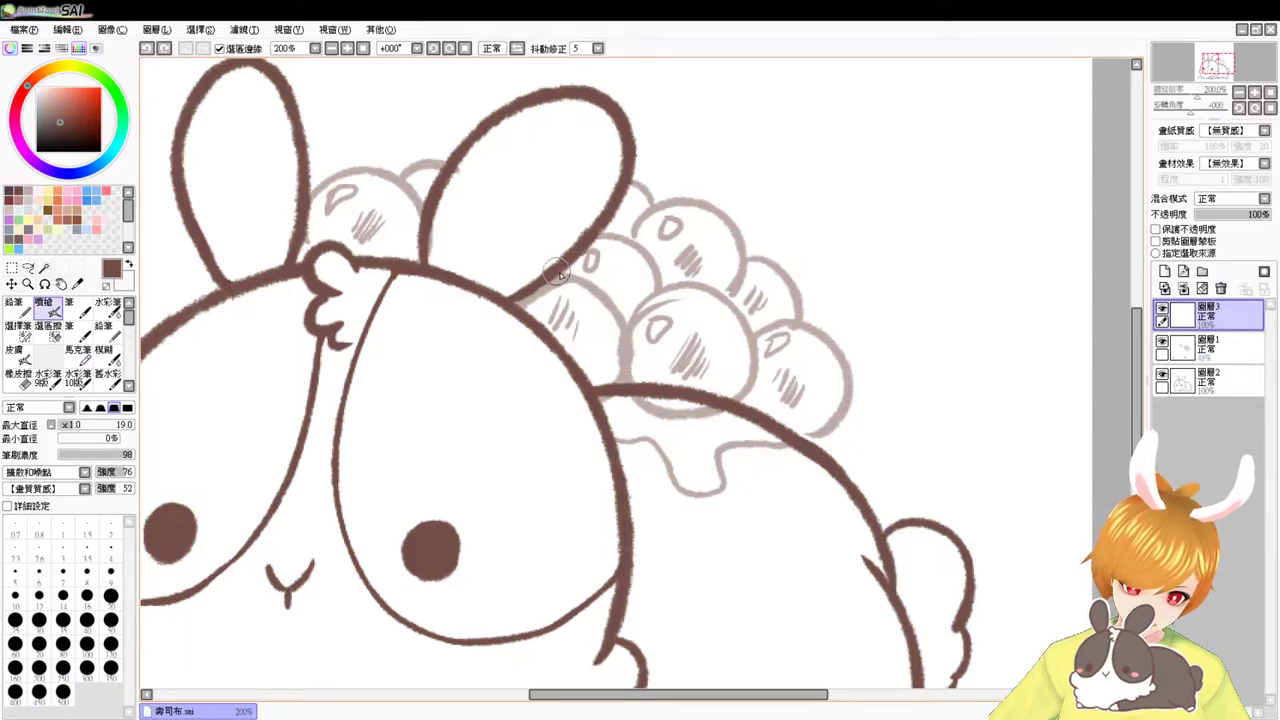
{"action": "mouse_move", "coordinate": [552, 270]}
{"action": "left_mouse_down"}
{"action": "mouse_move", "coordinate": [630, 362]}
{"action": "mouse_move", "coordinate": [630, 379]}
{"action": "mouse_move", "coordinate": [574, 278]}
{"action": "mouse_move", "coordinate": [618, 380]}
{"action": "left_mouse_up"}
{"action": "key", "text": "ctrl+z"}
{"action": "key", "text": "ctrl+z"}
{"action": "mouse_move", "coordinate": [550, 268]}
{"action": "left_mouse_down"}
{"action": "mouse_move", "coordinate": [632, 362]}
{"action": "mouse_move", "coordinate": [622, 386]}
{"action": "left_mouse_up"}
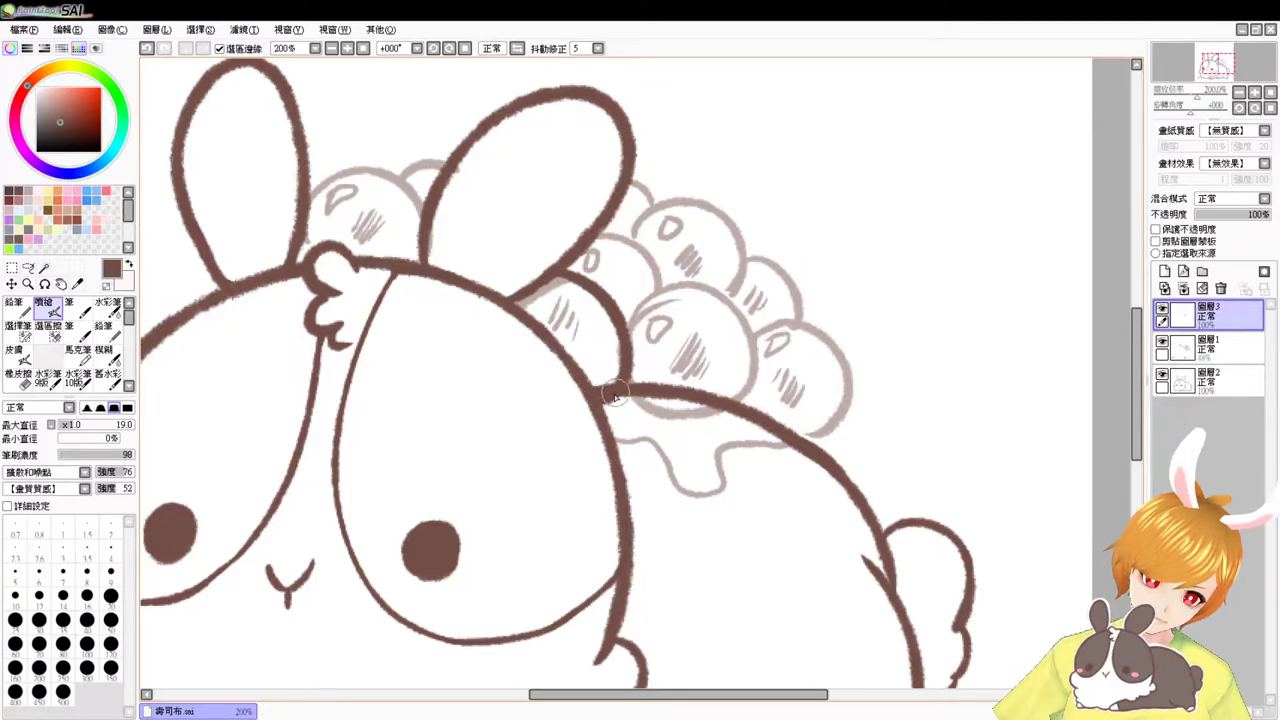
- Touch up the roe outline's lower end where it meets the back, and move 圖層2 above 圖層1 in the layer order
{"action": "left_click_drag", "start_coordinate": [599, 404], "coordinate": [618, 388]}
{"action": "key", "text": "ctrl+z"}
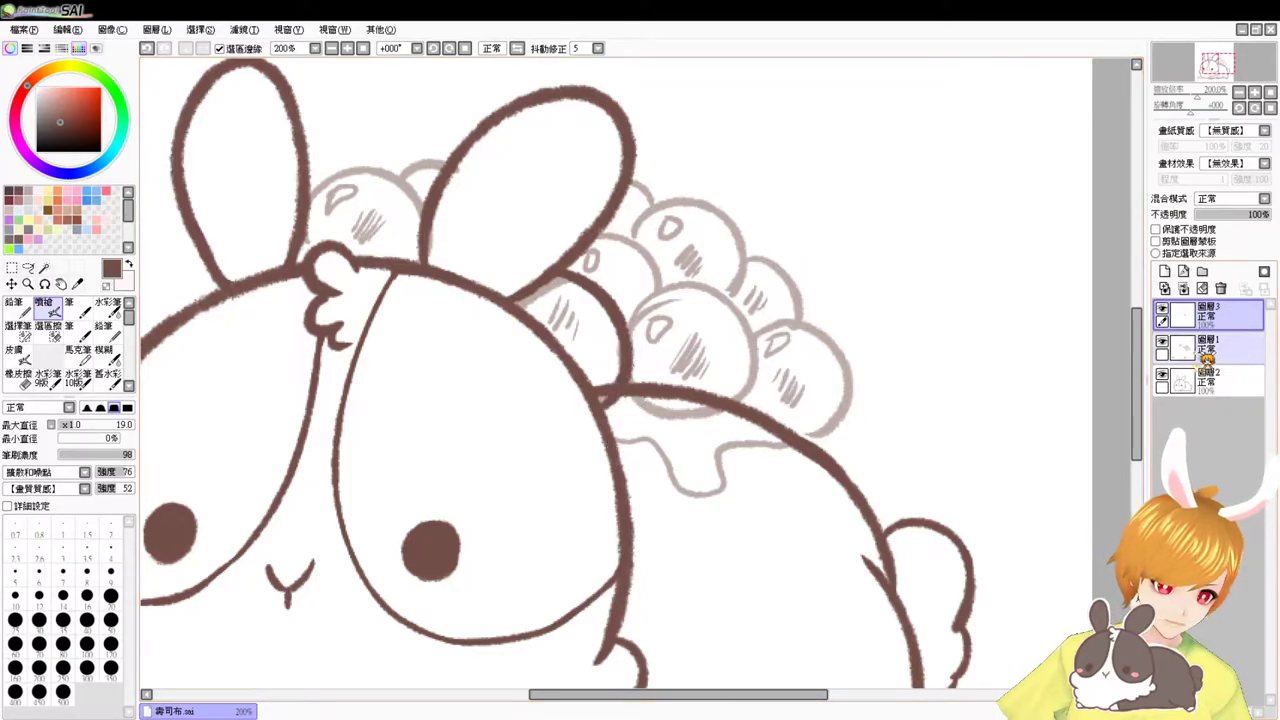
{"action": "left_click_drag", "start_coordinate": [1220, 391], "coordinate": [1224, 333]}
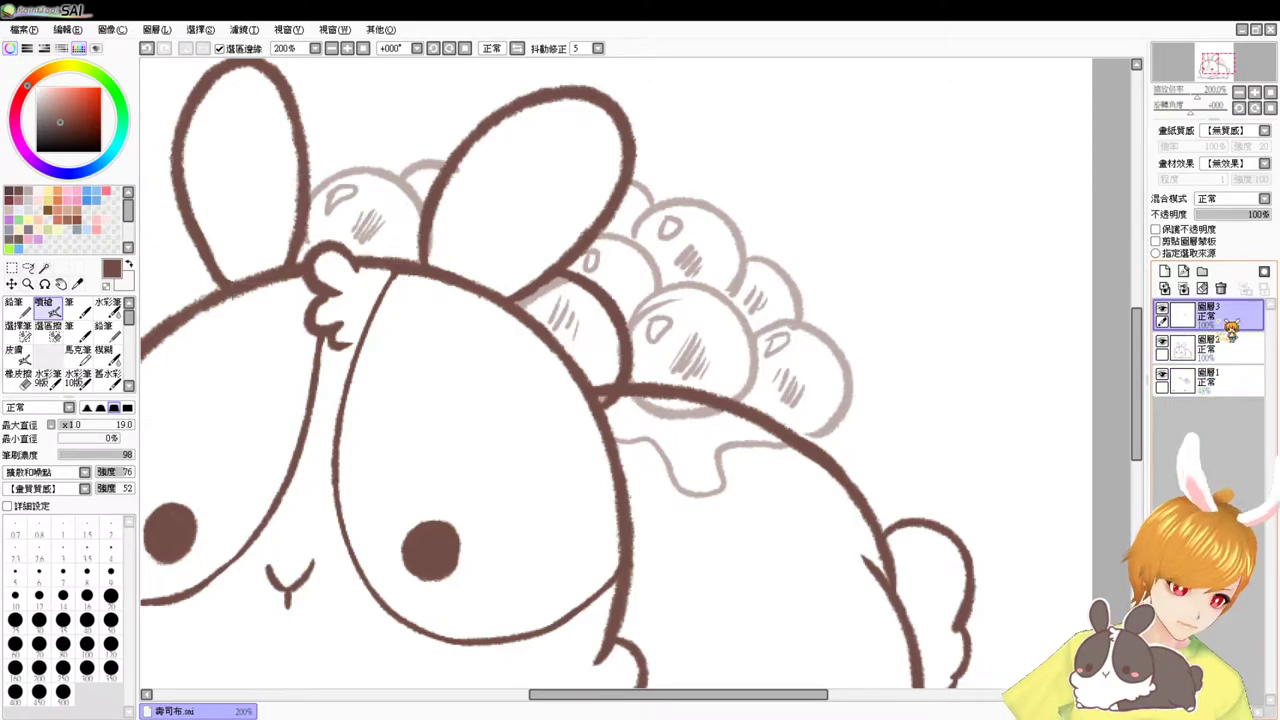
- Merge ink layer 圖層3 down into 圖層2 and clean up the joint between head and back lines with a size 9 eraser
{"action": "left_click", "coordinate": [1183, 289]}
{"action": "key", "text": "e"}
{"action": "left_click", "coordinate": [112, 575]}
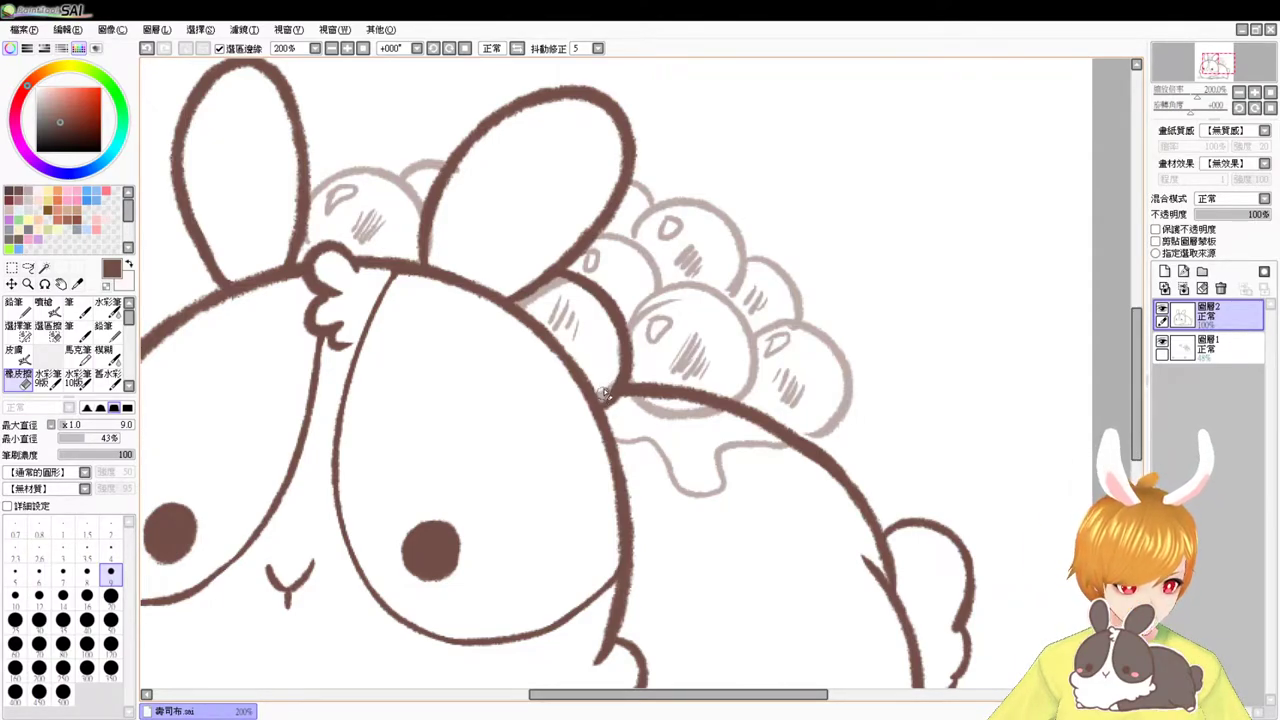
{"action": "key", "text": "v"}
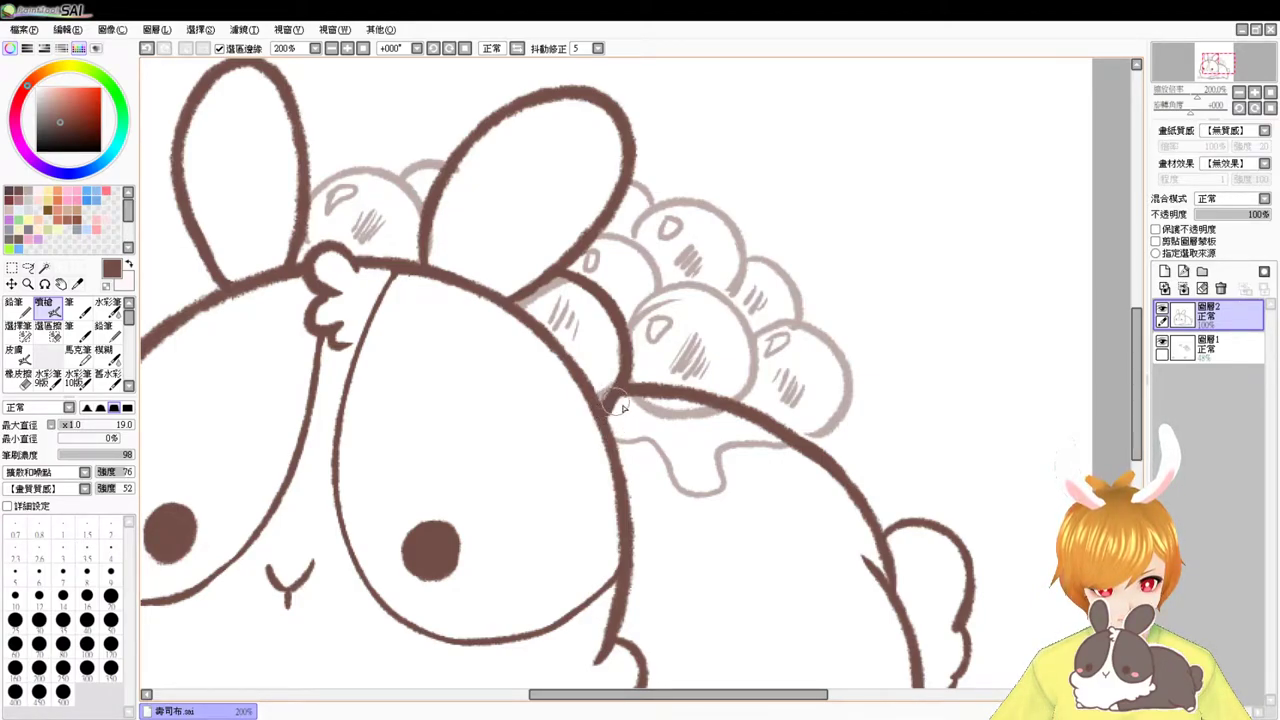
{"action": "left_click_drag", "start_coordinate": [622, 392], "coordinate": [602, 408]}
{"action": "key", "text": "ctrl+z"}
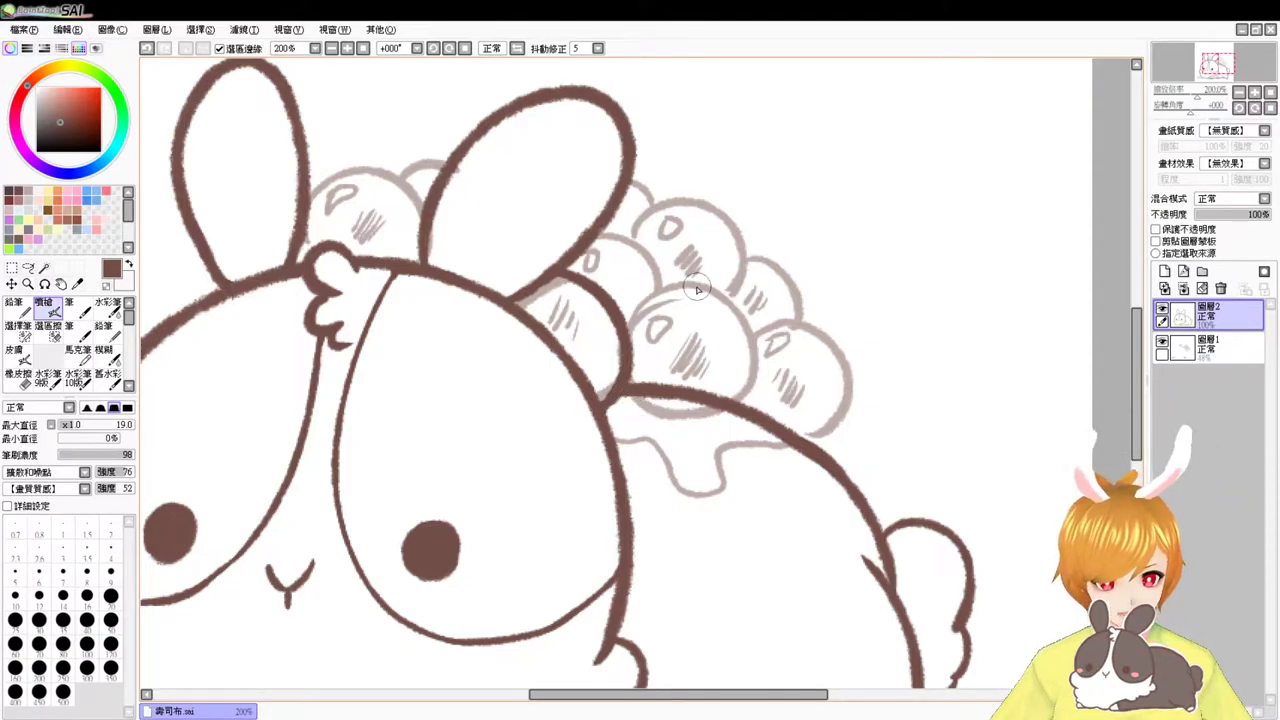
- Ink the top arc of the large front roe ball on the back, retrying the stroke until it follows the sketch
{"action": "mouse_move", "coordinate": [628, 334]}
{"action": "left_mouse_down"}
{"action": "mouse_move", "coordinate": [710, 281]}
{"action": "mouse_move", "coordinate": [736, 336]}
{"action": "left_mouse_up"}
{"action": "key", "text": "ctrl+z"}
{"action": "mouse_move", "coordinate": [628, 332]}
{"action": "left_mouse_down"}
{"action": "mouse_move", "coordinate": [674, 283]}
{"action": "mouse_move", "coordinate": [750, 345]}
{"action": "left_mouse_up"}
{"action": "key", "text": "ctrl+z"}
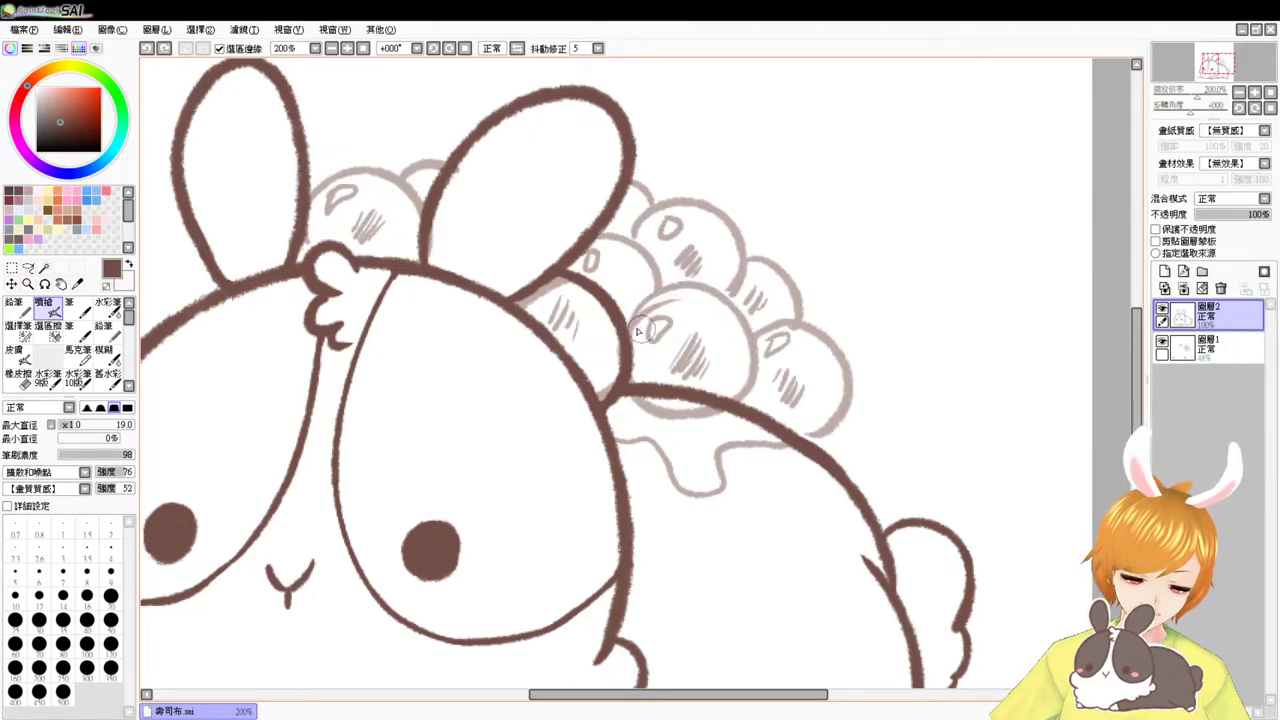
{"action": "left_click_drag", "start_coordinate": [629, 332], "coordinate": [751, 346]}
{"action": "key", "text": "ctrl+z"}
{"action": "mouse_move", "coordinate": [628, 332]}
{"action": "left_mouse_down"}
{"action": "mouse_move", "coordinate": [664, 288]}
{"action": "mouse_move", "coordinate": [750, 346]}
{"action": "left_mouse_up"}
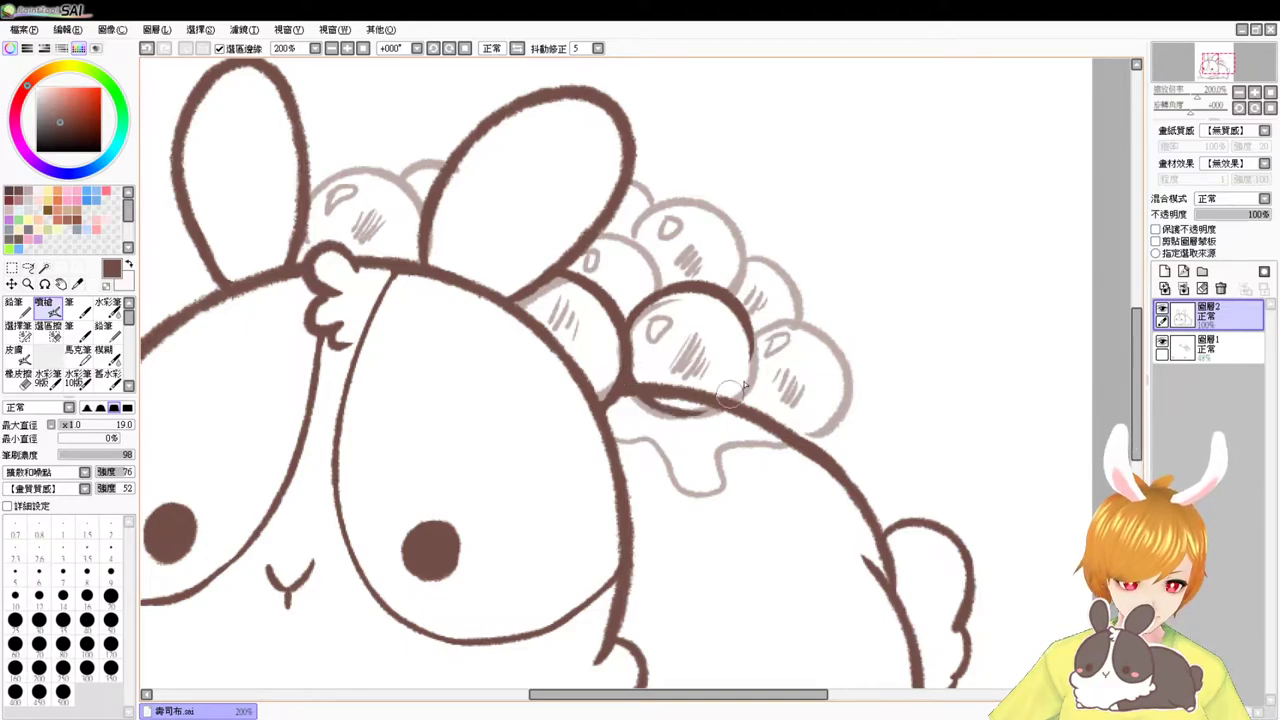
- Close the large front roe ball's outline by inking its lower curve and its right side down past the back line
{"action": "left_click_drag", "start_coordinate": [632, 395], "coordinate": [710, 418]}
{"action": "key", "text": "ctrl+z"}
{"action": "left_click_drag", "start_coordinate": [630, 388], "coordinate": [746, 392]}
{"action": "left_click_drag", "start_coordinate": [744, 318], "coordinate": [698, 408]}
{"action": "key", "text": "ctrl+z"}
{"action": "left_click_drag", "start_coordinate": [742, 328], "coordinate": [678, 415]}
{"action": "key", "text": "ctrl+z"}
{"action": "left_click_drag", "start_coordinate": [746, 330], "coordinate": [702, 416]}
{"action": "key", "text": "ctrl+z"}
{"action": "left_click_drag", "start_coordinate": [742, 326], "coordinate": [666, 422]}
{"action": "key", "text": "ctrl+z"}
{"action": "left_click_drag", "start_coordinate": [740, 322], "coordinate": [686, 410]}
{"action": "key", "text": "ctrl+z"}
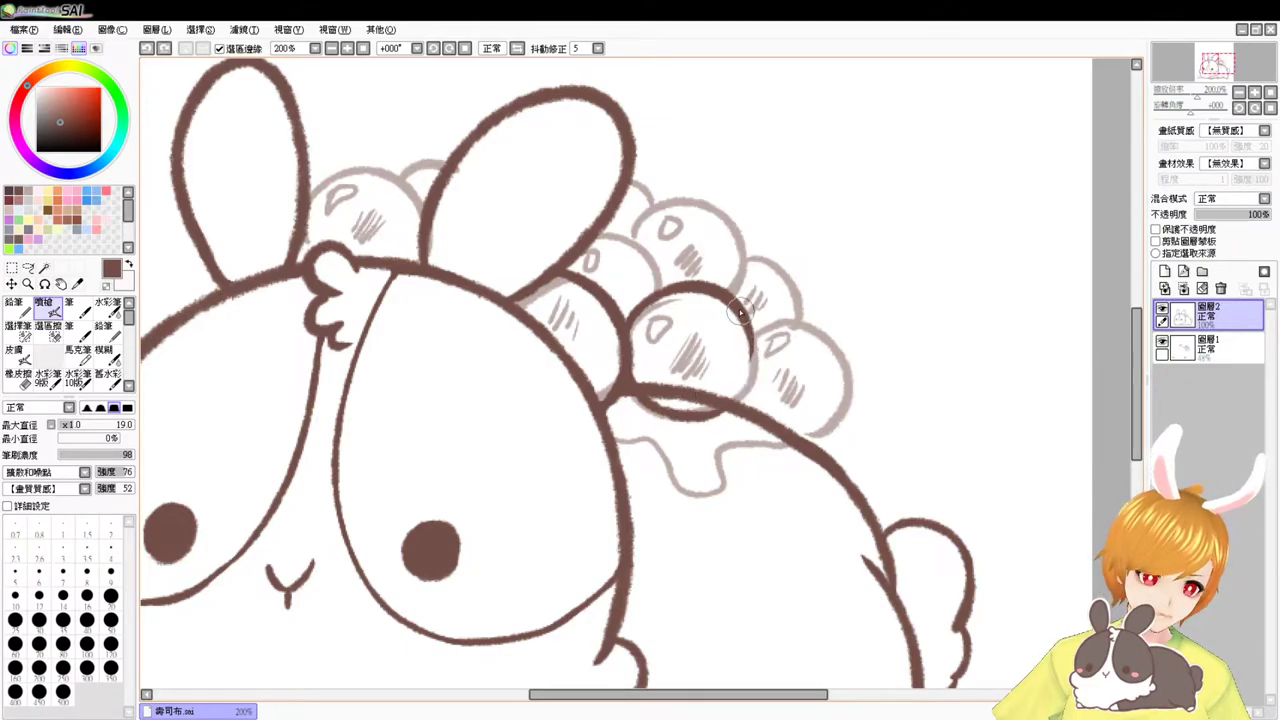
{"action": "left_click_drag", "start_coordinate": [742, 318], "coordinate": [700, 408]}
{"action": "key", "text": "ctrl+z"}
{"action": "left_click_drag", "start_coordinate": [745, 321], "coordinate": [698, 402]}
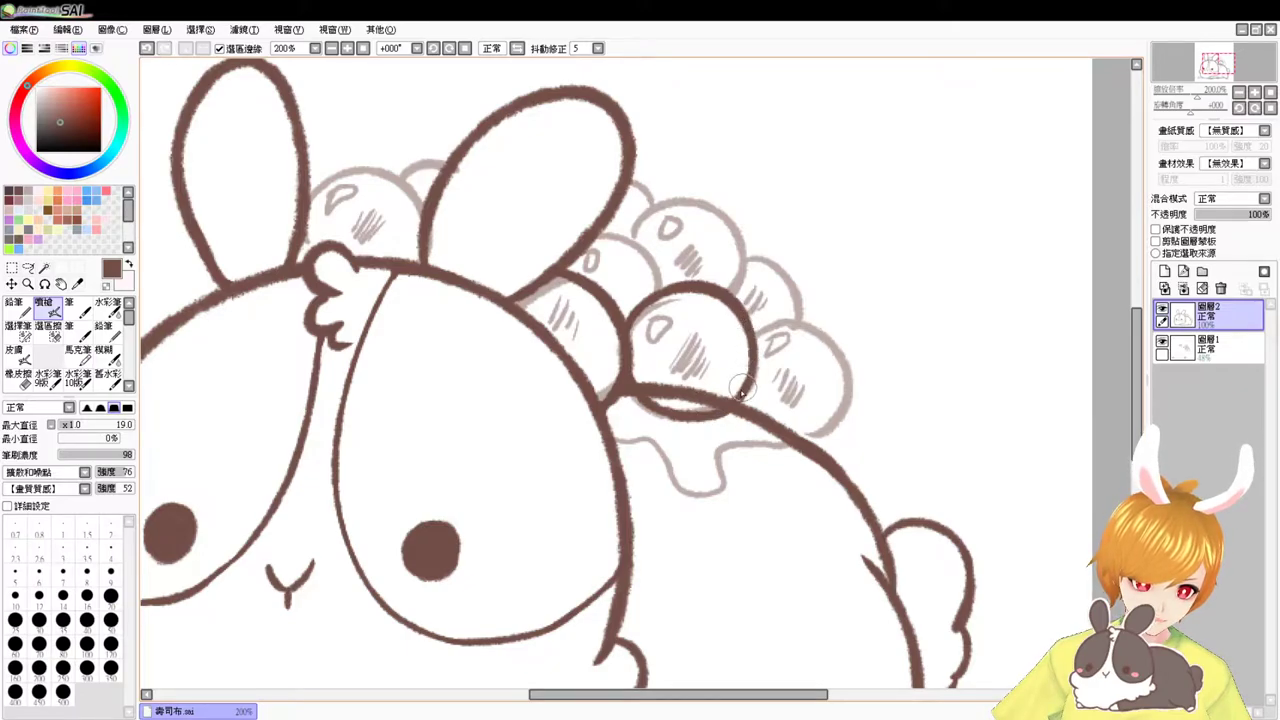
- Erase the section of the rabbit's back line that runs through the large front roe ball
{"action": "key", "text": "e"}
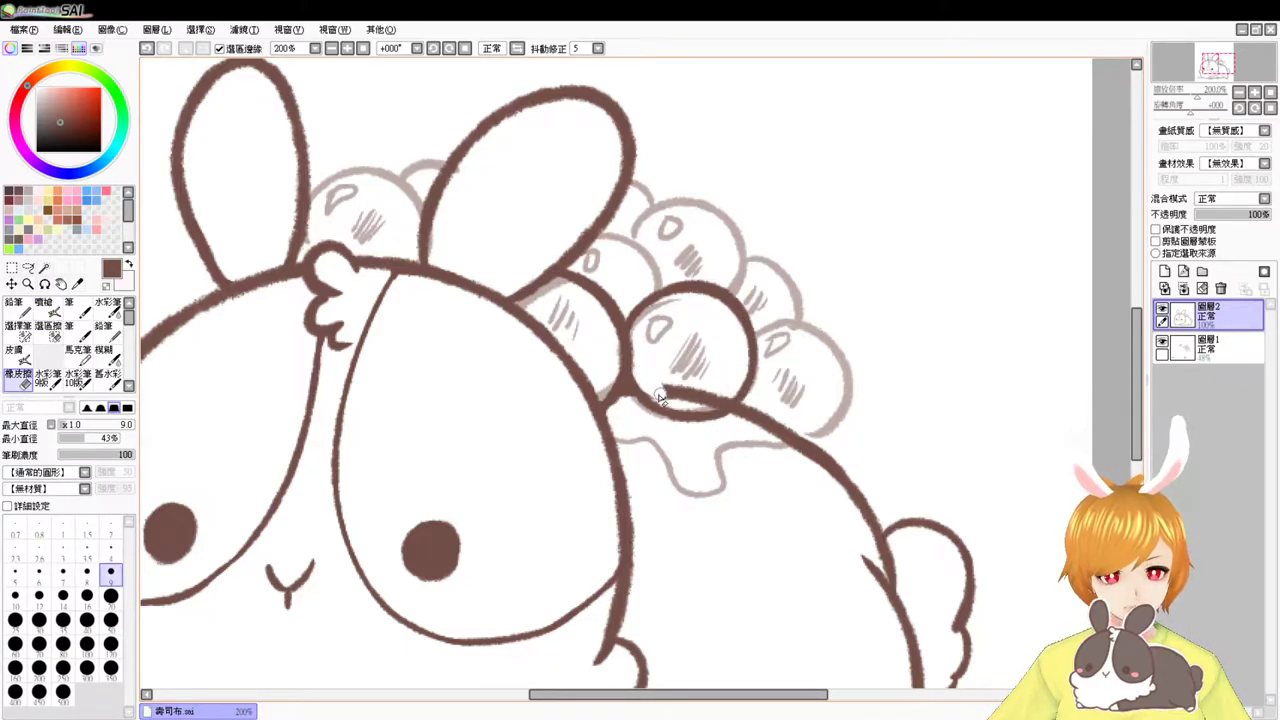
{"action": "mouse_move", "coordinate": [675, 382]}
{"action": "left_mouse_down"}
{"action": "mouse_move", "coordinate": [685, 395]}
{"action": "mouse_move", "coordinate": [724, 391]}
{"action": "left_mouse_up"}
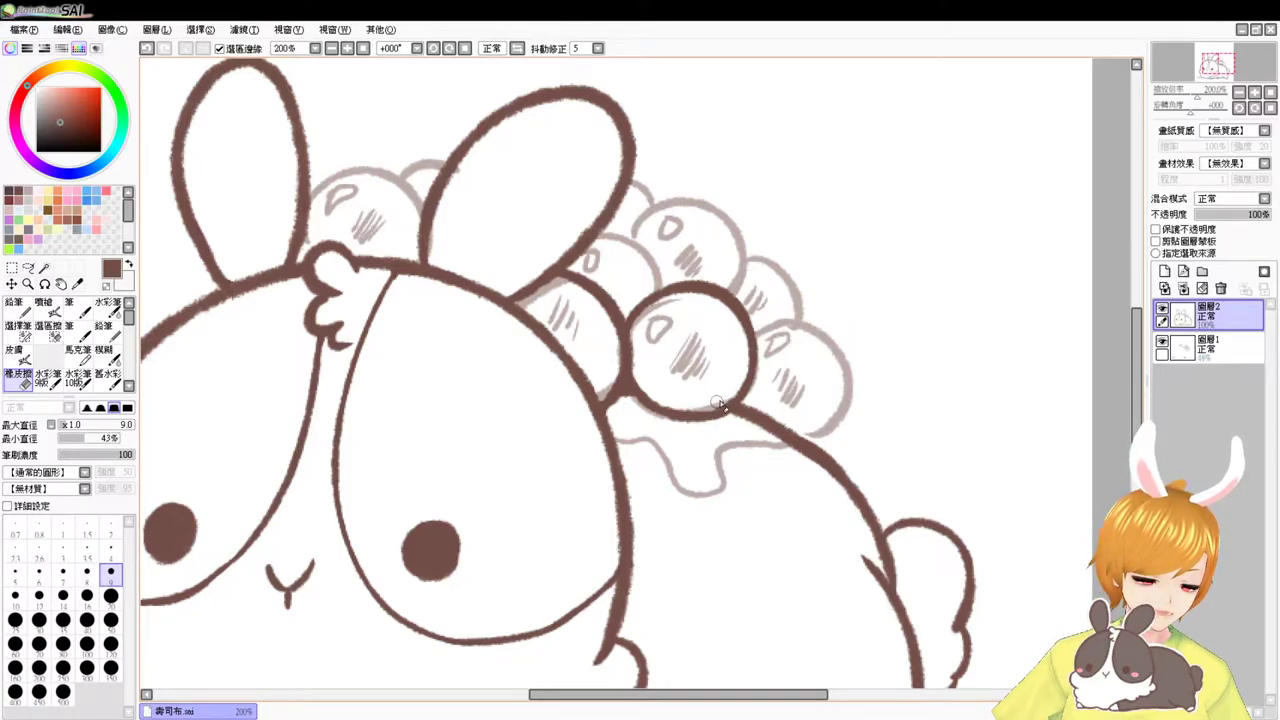
{"action": "key", "text": "v"}
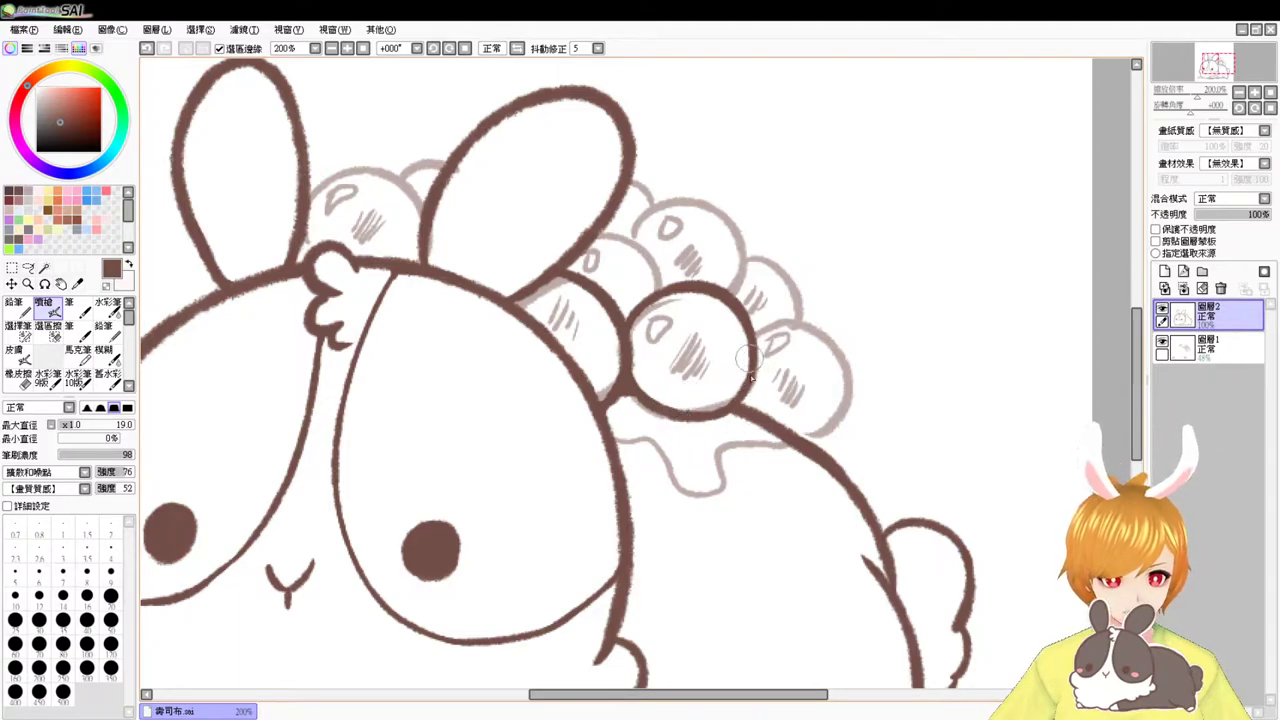
{"action": "key", "text": "e"}
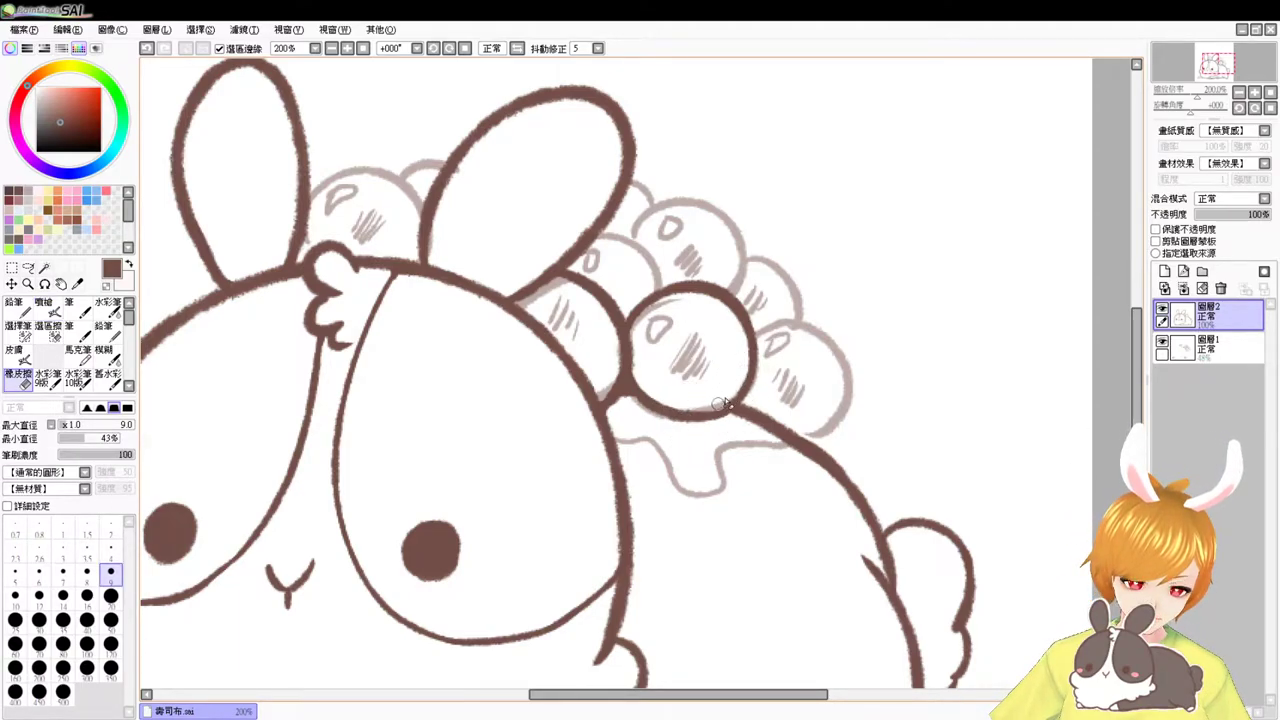
{"action": "key", "text": "v"}
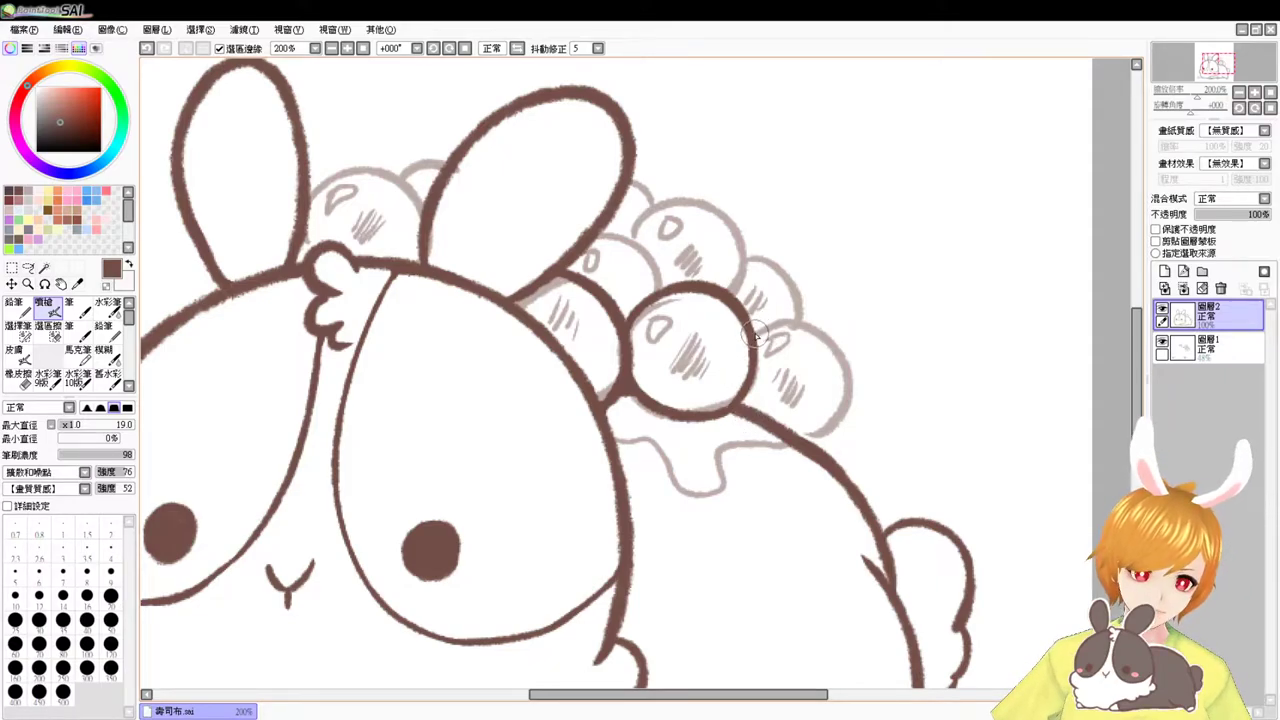
- Ink the outline of the rightmost roe ball in the front row down to the rabbit's back
{"action": "key", "text": "ctrl+z"}
{"action": "mouse_move", "coordinate": [752, 335]}
{"action": "left_mouse_down"}
{"action": "mouse_move", "coordinate": [804, 322]}
{"action": "mouse_move", "coordinate": [812, 437]}
{"action": "left_mouse_up"}
{"action": "key", "text": "ctrl+z"}
{"action": "mouse_move", "coordinate": [752, 334]}
{"action": "left_mouse_down"}
{"action": "mouse_move", "coordinate": [845, 360]}
{"action": "mouse_move", "coordinate": [822, 432]}
{"action": "left_mouse_up"}
{"action": "key", "text": "ctrl+z"}
{"action": "left_click_drag", "start_coordinate": [755, 332], "coordinate": [823, 431]}
{"action": "key", "text": "ctrl+z"}
{"action": "left_click_drag", "start_coordinate": [752, 336], "coordinate": [836, 434]}
{"action": "key", "text": "ctrl+z"}
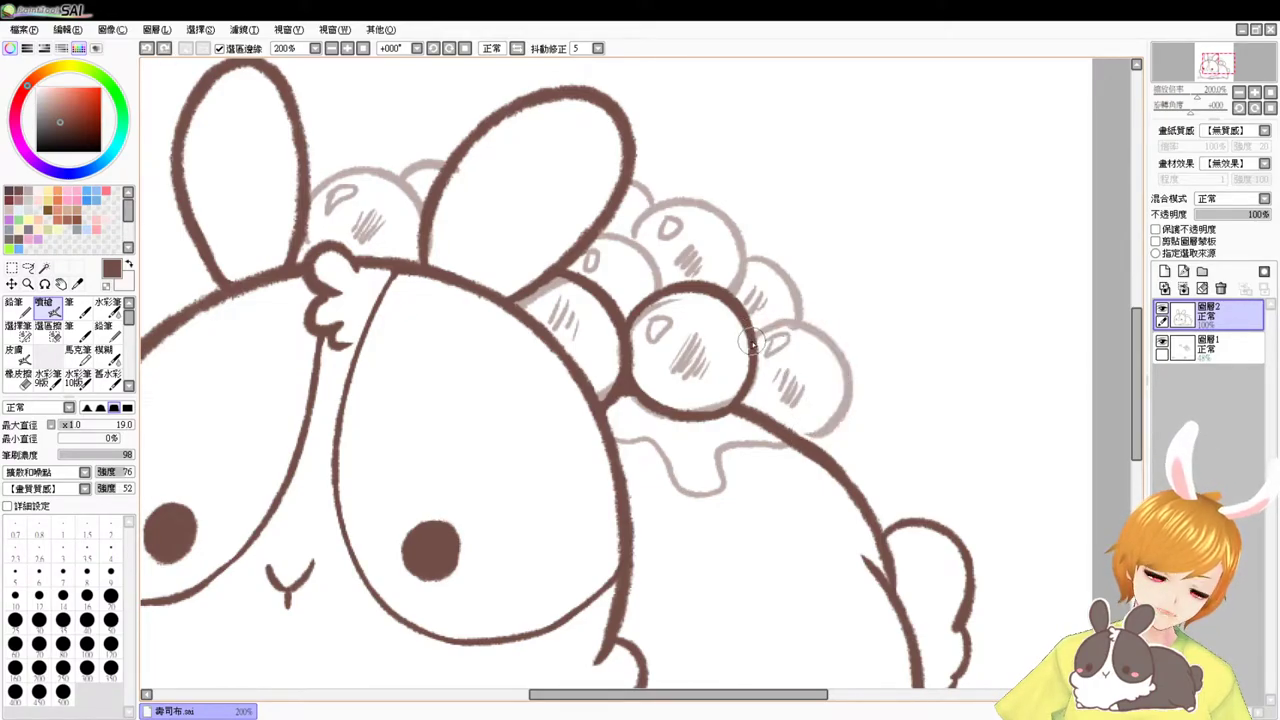
{"action": "left_click_drag", "start_coordinate": [757, 333], "coordinate": [820, 430]}
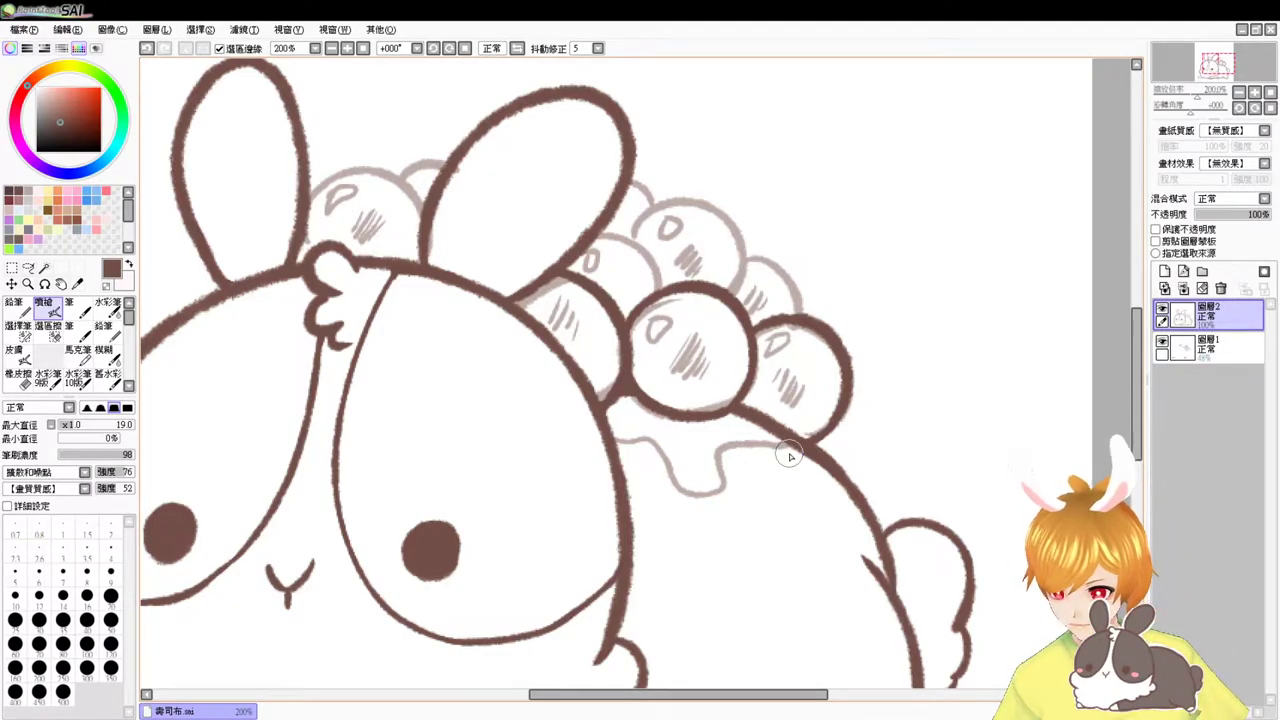
- Ink the arc of the second-row roe ball that emerges from behind the right ear
{"action": "left_click_drag", "start_coordinate": [749, 329], "coordinate": [811, 359]}
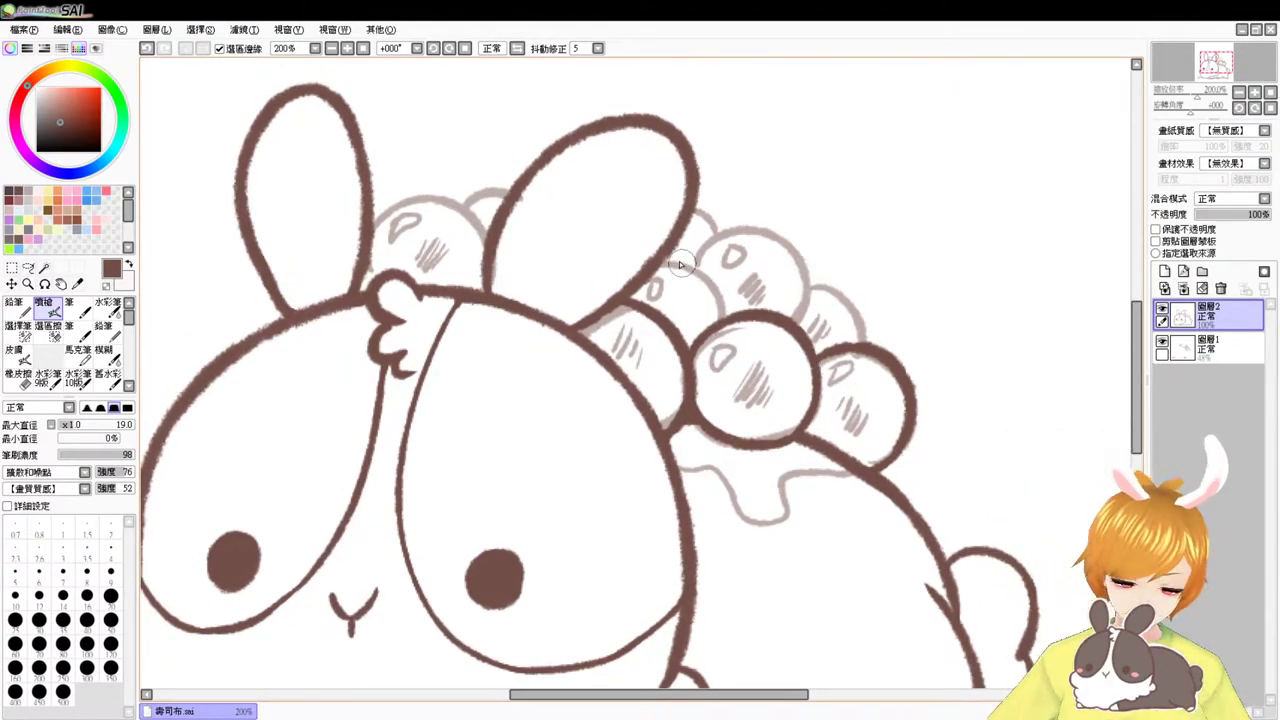
{"action": "left_click_drag", "start_coordinate": [664, 252], "coordinate": [718, 308]}
{"action": "key", "text": "ctrl+z"}
{"action": "mouse_move", "coordinate": [661, 254]}
{"action": "left_mouse_down"}
{"action": "mouse_move", "coordinate": [716, 293]}
{"action": "mouse_move", "coordinate": [717, 313]}
{"action": "left_mouse_up"}
{"action": "key", "text": "ctrl+z"}
{"action": "left_click_drag", "start_coordinate": [656, 263], "coordinate": [719, 322]}
{"action": "key", "text": "ctrl+z"}
{"action": "left_click_drag", "start_coordinate": [658, 258], "coordinate": [714, 325]}
{"action": "key", "text": "ctrl+z"}
{"action": "left_click_drag", "start_coordinate": [664, 254], "coordinate": [719, 322]}
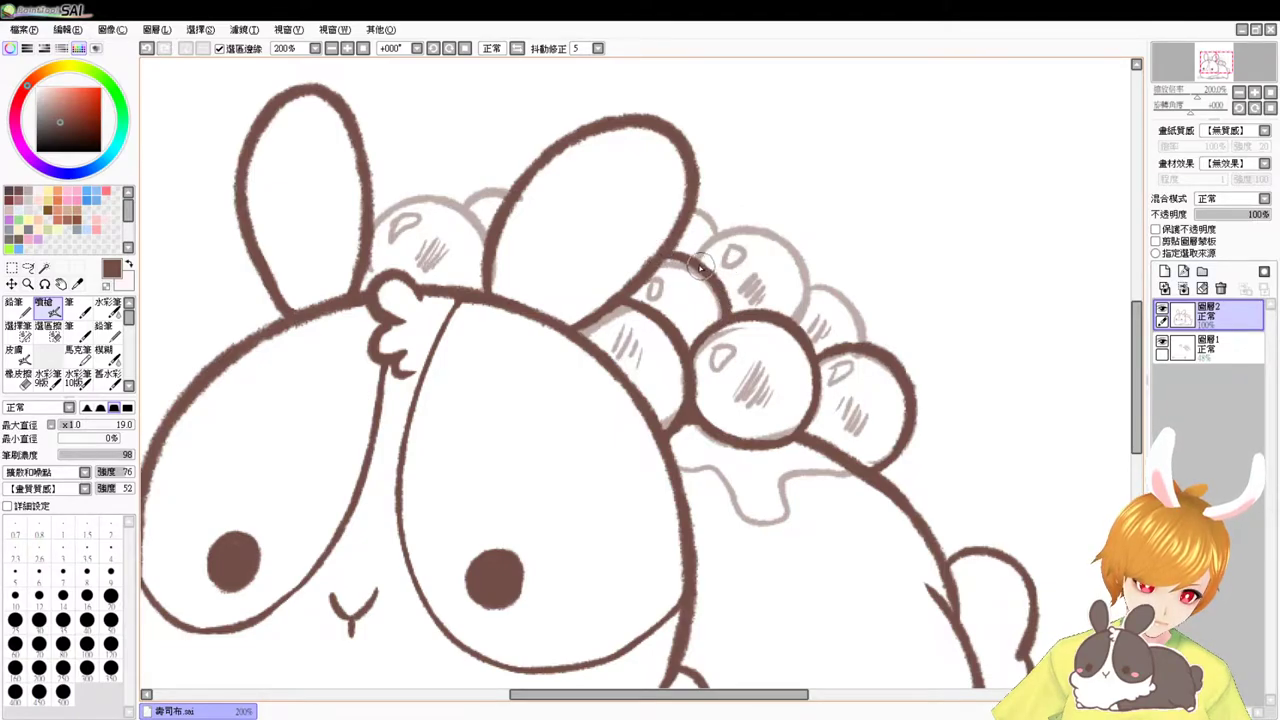
- Ink the outline of the large upper roe ball above the front row
{"action": "mouse_move", "coordinate": [692, 258]}
{"action": "left_mouse_down"}
{"action": "mouse_move", "coordinate": [767, 235]}
{"action": "mouse_move", "coordinate": [817, 322]}
{"action": "left_mouse_up"}
{"action": "key", "text": "ctrl+z"}
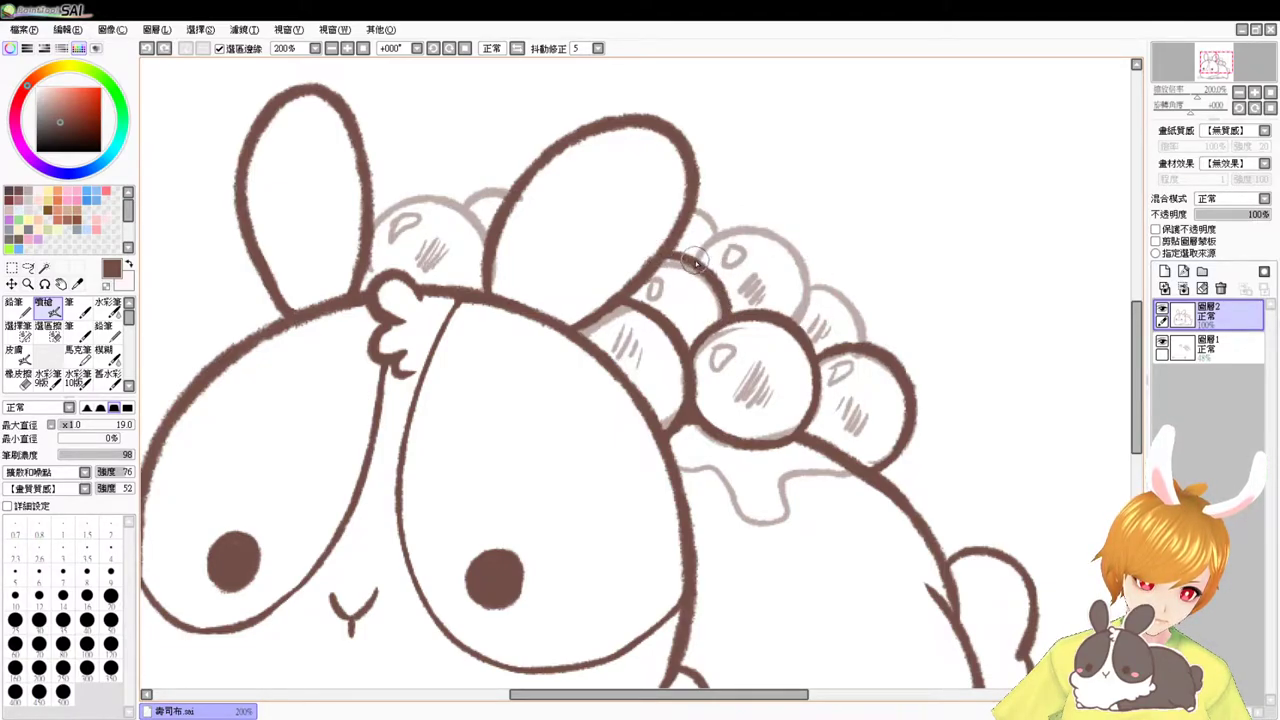
{"action": "mouse_move", "coordinate": [694, 254]}
{"action": "left_mouse_down"}
{"action": "mouse_move", "coordinate": [750, 230]}
{"action": "mouse_move", "coordinate": [805, 314]}
{"action": "left_mouse_up"}
{"action": "key", "text": "ctrl+z"}
{"action": "mouse_move", "coordinate": [692, 256]}
{"action": "left_mouse_down"}
{"action": "mouse_move", "coordinate": [800, 247]}
{"action": "mouse_move", "coordinate": [802, 322]}
{"action": "left_mouse_up"}
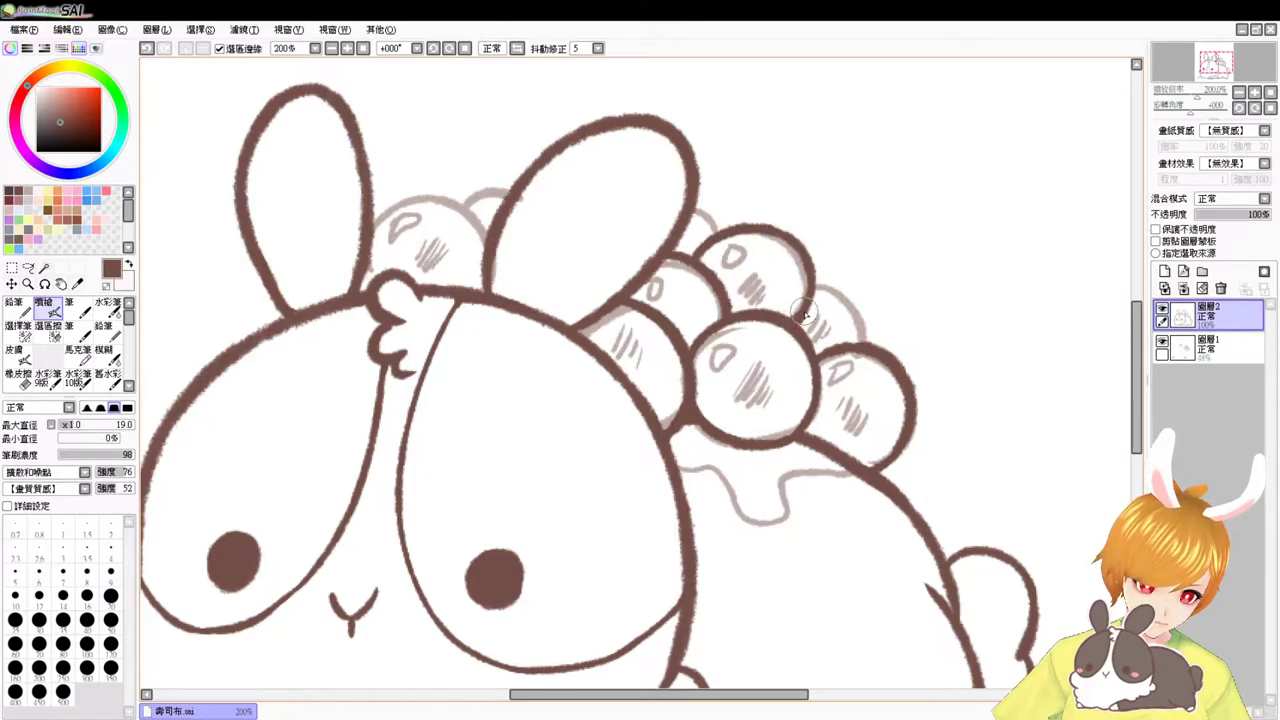
- Ink the rear roe ball right of the large upper one and the small one peeking out beside the right ear
{"action": "left_click_drag", "start_coordinate": [812, 281], "coordinate": [868, 340]}
{"action": "key", "text": "ctrl+z"}
{"action": "left_click_drag", "start_coordinate": [812, 278], "coordinate": [868, 346]}
{"action": "left_click_drag", "start_coordinate": [690, 208], "coordinate": [721, 229]}
{"action": "key", "text": "ctrl+z"}
{"action": "key", "text": "ctrl+z"}
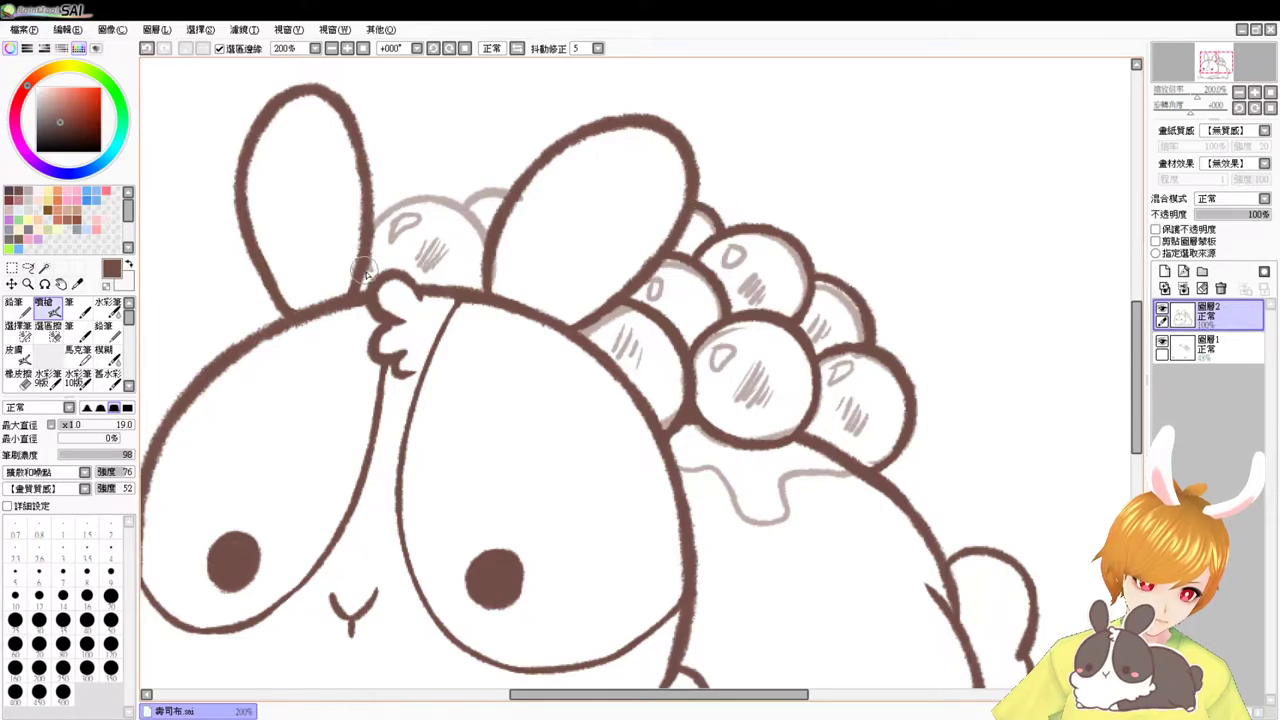
- Ink the large roe ball between the ears and the smaller one partly hidden behind it
{"action": "mouse_move", "coordinate": [370, 228]}
{"action": "left_mouse_down"}
{"action": "mouse_move", "coordinate": [401, 198]}
{"action": "mouse_move", "coordinate": [484, 250]}
{"action": "left_mouse_up"}
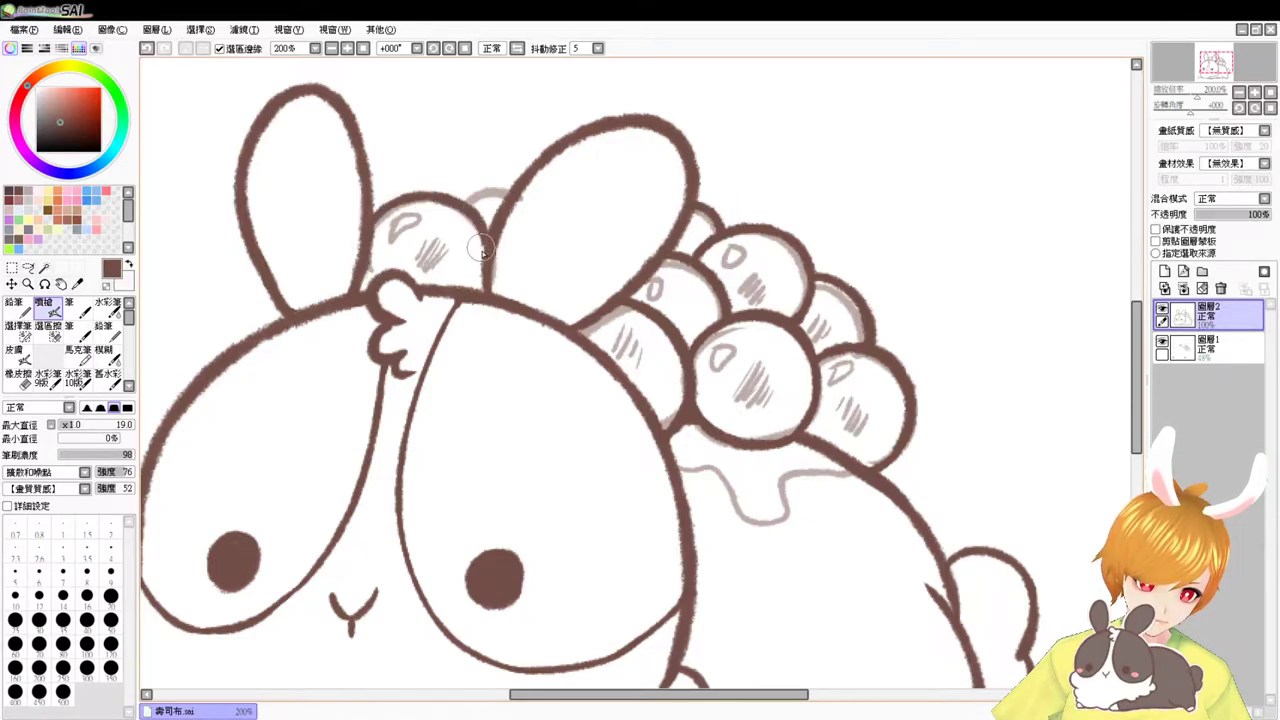
{"action": "key", "text": "ctrl+z"}
{"action": "left_click_drag", "start_coordinate": [370, 230], "coordinate": [486, 238]}
{"action": "key", "text": "ctrl+z"}
{"action": "left_click_drag", "start_coordinate": [366, 230], "coordinate": [490, 232]}
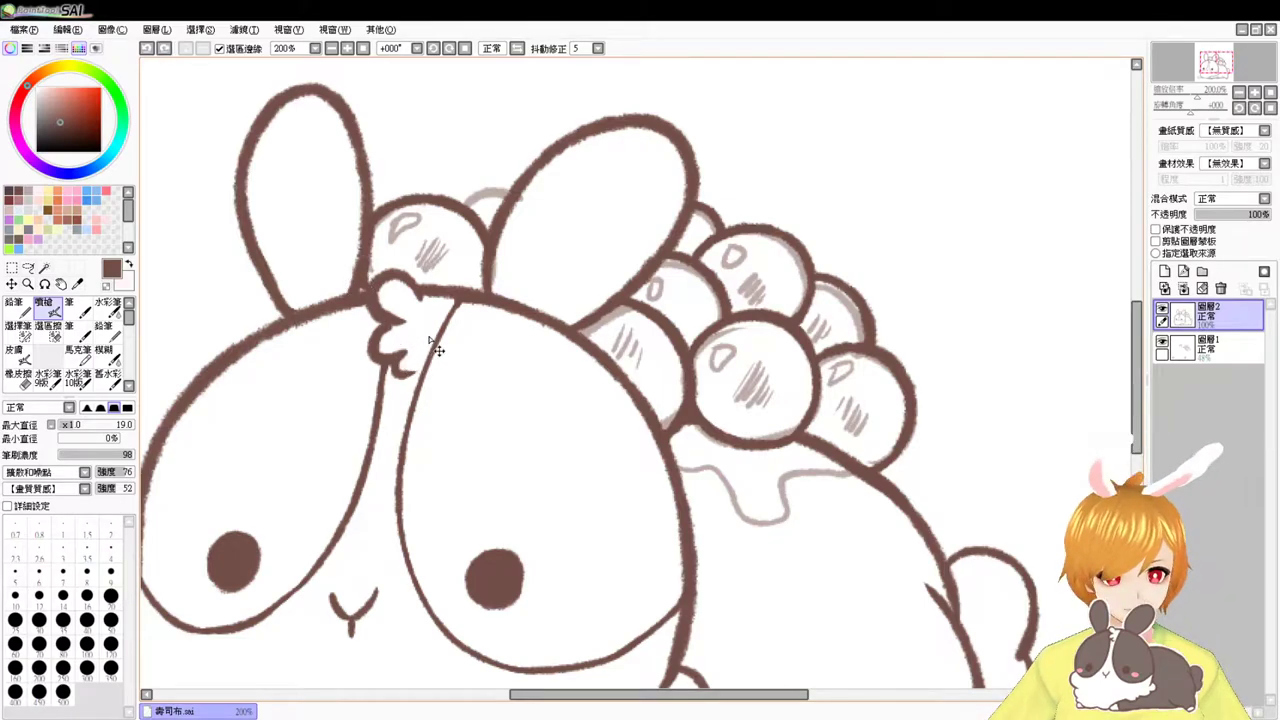
{"action": "scroll", "coordinate": [428, 250], "scroll_direction": "down", "scroll_amount": 3}
{"action": "left_click_drag", "start_coordinate": [454, 140], "coordinate": [509, 132]}
{"action": "key", "text": "ctrl+z"}
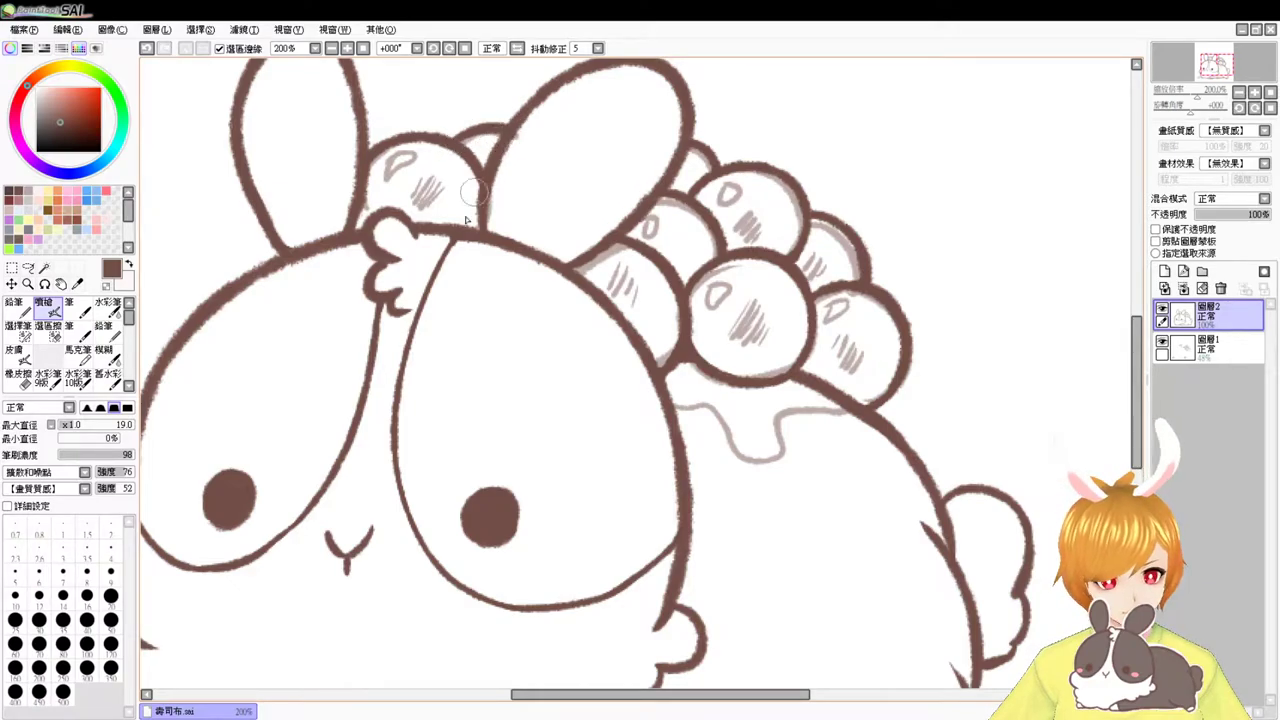
- Ink a round outline for the loose roe ball on the ground left of the rabbit, redrawing the circle until clean
{"action": "mouse_move", "coordinate": [465, 318]}
{"action": "left_mouse_down"}
{"action": "mouse_move", "coordinate": [493, 245]}
{"action": "mouse_move", "coordinate": [500, 263]}
{"action": "mouse_move", "coordinate": [528, 271]}
{"action": "left_mouse_up"}
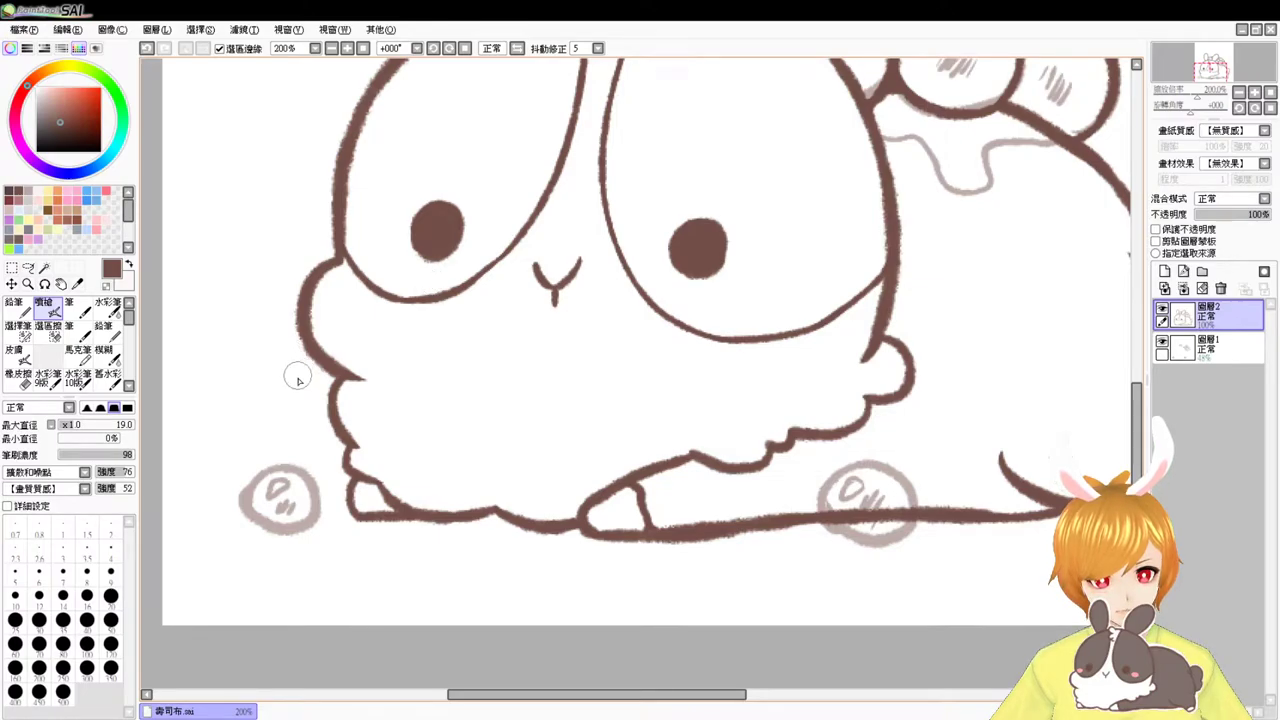
{"action": "mouse_move", "coordinate": [236, 512]}
{"action": "left_mouse_down"}
{"action": "mouse_move", "coordinate": [309, 476]}
{"action": "mouse_move", "coordinate": [285, 533]}
{"action": "mouse_move", "coordinate": [258, 472]}
{"action": "mouse_move", "coordinate": [318, 511]}
{"action": "mouse_move", "coordinate": [262, 535]}
{"action": "mouse_move", "coordinate": [238, 499]}
{"action": "mouse_move", "coordinate": [313, 496]}
{"action": "mouse_move", "coordinate": [257, 533]}
{"action": "mouse_move", "coordinate": [252, 514]}
{"action": "mouse_move", "coordinate": [306, 470]}
{"action": "mouse_move", "coordinate": [266, 528]}
{"action": "left_mouse_up"}
{"action": "key", "text": "ctrl+z"}
{"action": "key", "text": "ctrl+z"}
{"action": "key", "text": "ctrl+z"}
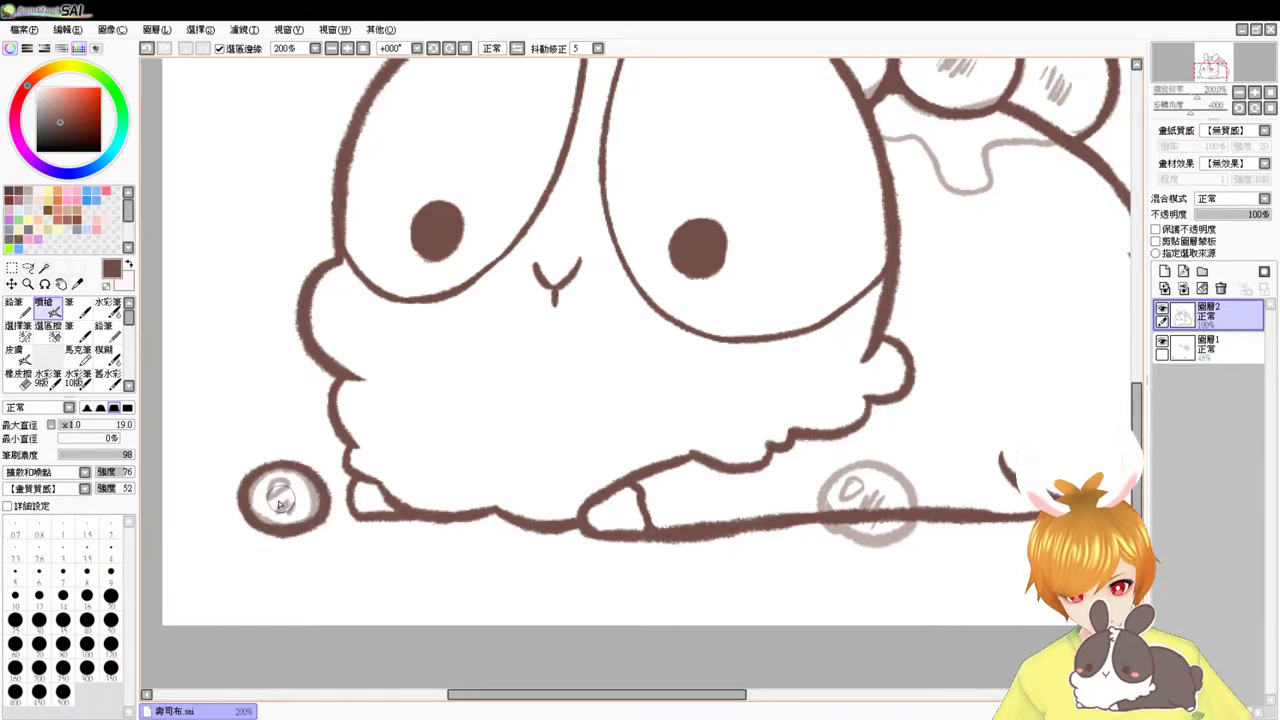
{"action": "key", "text": "ctrl+z"}
{"action": "mouse_move", "coordinate": [260, 527]}
{"action": "left_mouse_down"}
{"action": "mouse_move", "coordinate": [298, 525]}
{"action": "mouse_move", "coordinate": [256, 526]}
{"action": "mouse_move", "coordinate": [290, 464]}
{"action": "mouse_move", "coordinate": [291, 536]}
{"action": "mouse_move", "coordinate": [245, 513]}
{"action": "mouse_move", "coordinate": [304, 484]}
{"action": "mouse_move", "coordinate": [266, 530]}
{"action": "left_mouse_up"}
{"action": "key", "text": "ctrl+z"}
{"action": "key", "text": "ctrl+z"}
{"action": "key", "text": "ctrl+z"}
{"action": "key", "text": "ctrl+z"}
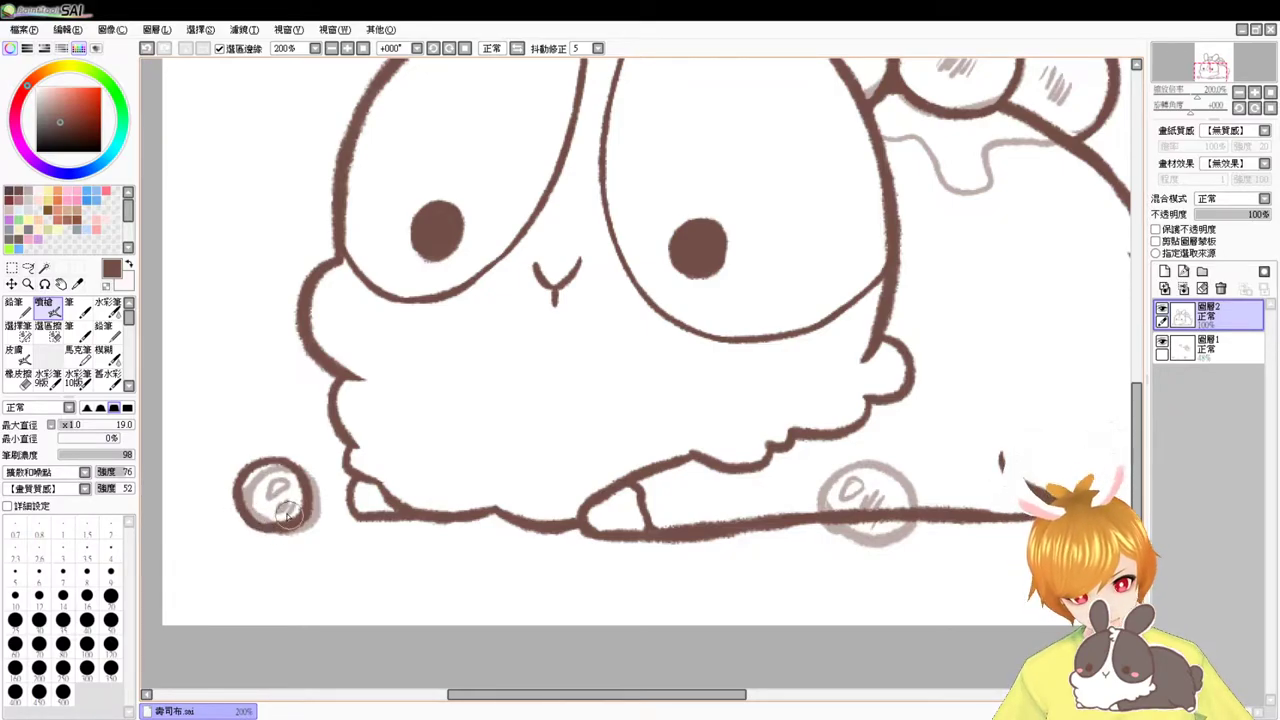
- Erase the belly line inside the ground roe ball in front of the body with a size 20 eraser and ink its outline
{"action": "left_click_drag", "start_coordinate": [917, 502], "coordinate": [734, 464]}
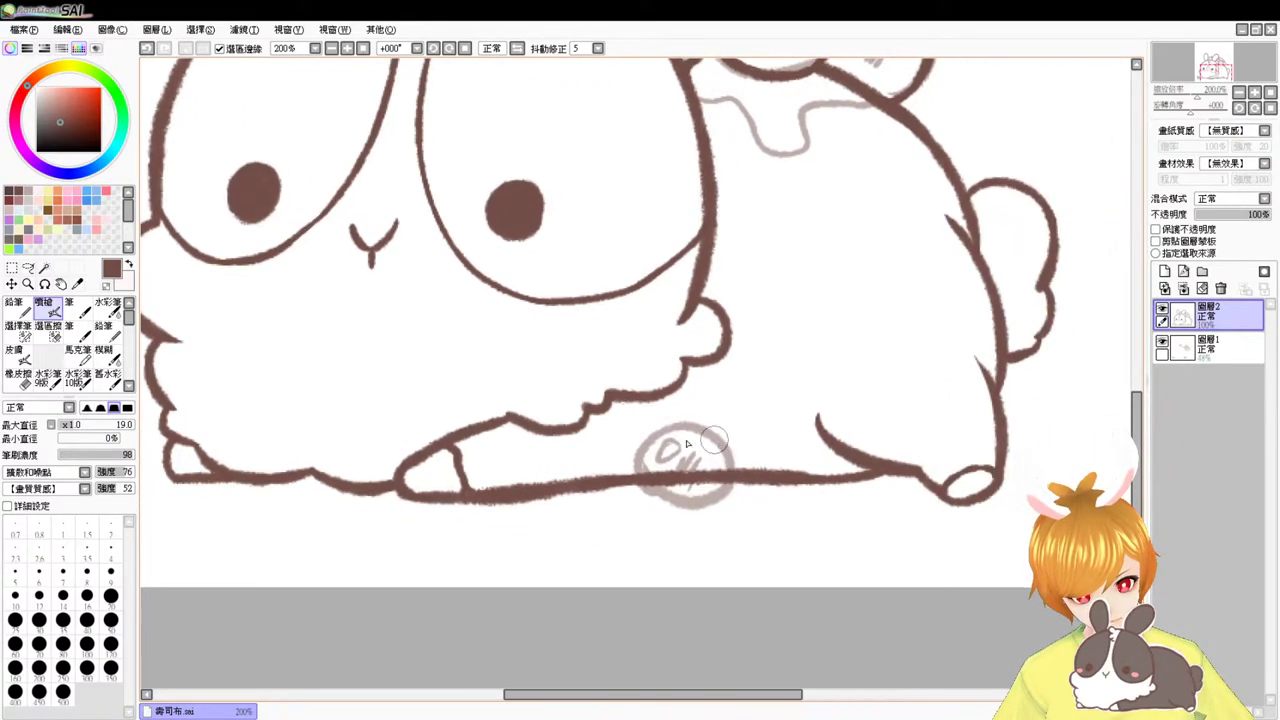
{"action": "key", "text": "e"}
{"action": "left_click", "coordinate": [110, 596]}
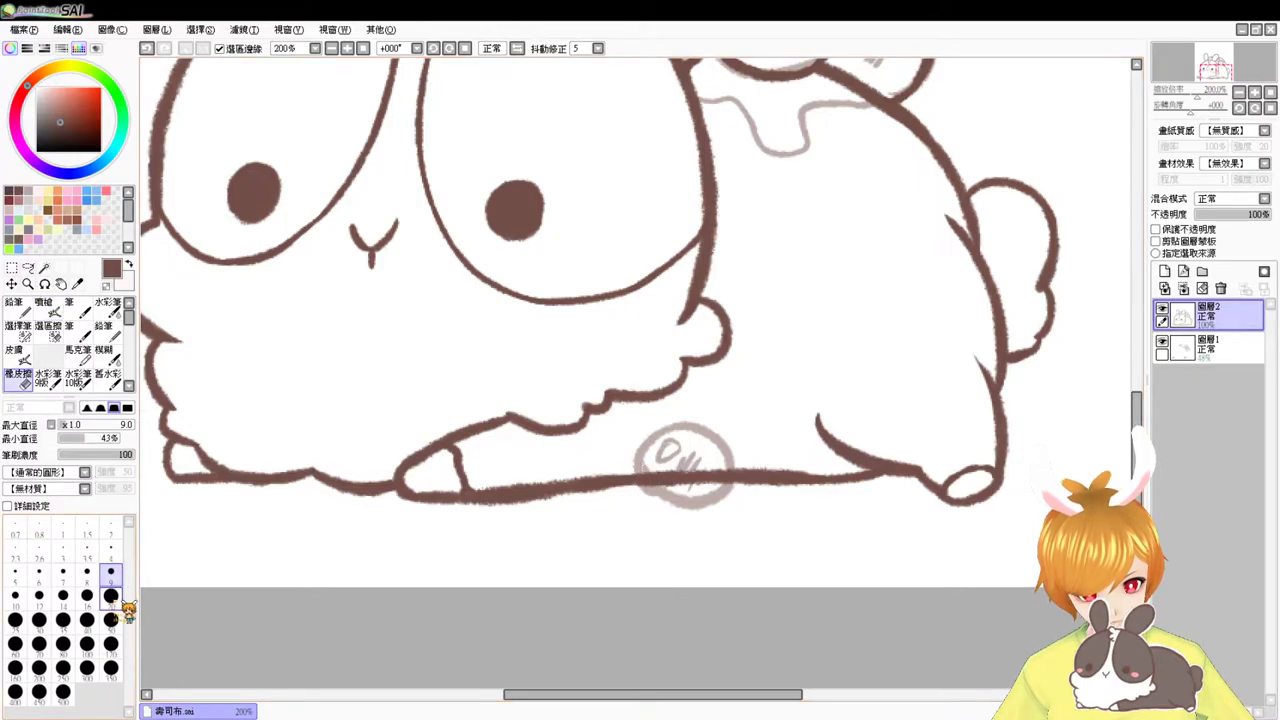
{"action": "mouse_move", "coordinate": [670, 480]}
{"action": "left_mouse_down"}
{"action": "mouse_move", "coordinate": [644, 456]}
{"action": "mouse_move", "coordinate": [727, 479]}
{"action": "mouse_move", "coordinate": [653, 487]}
{"action": "mouse_move", "coordinate": [644, 471]}
{"action": "mouse_move", "coordinate": [648, 487]}
{"action": "mouse_move", "coordinate": [709, 495]}
{"action": "mouse_move", "coordinate": [692, 481]}
{"action": "mouse_move", "coordinate": [707, 478]}
{"action": "mouse_move", "coordinate": [662, 497]}
{"action": "mouse_move", "coordinate": [642, 475]}
{"action": "mouse_move", "coordinate": [725, 446]}
{"action": "mouse_move", "coordinate": [676, 498]}
{"action": "mouse_move", "coordinate": [650, 499]}
{"action": "mouse_move", "coordinate": [703, 430]}
{"action": "mouse_move", "coordinate": [678, 498]}
{"action": "mouse_move", "coordinate": [646, 484]}
{"action": "mouse_move", "coordinate": [670, 506]}
{"action": "mouse_move", "coordinate": [718, 487]}
{"action": "left_mouse_up"}
{"action": "key", "text": "b"}
{"action": "key", "text": "ctrl+z"}
{"action": "key", "text": "ctrl+z"}
{"action": "key", "text": "ctrl+z"}
{"action": "key", "text": "ctrl+z"}
{"action": "mouse_move", "coordinate": [642, 468]}
{"action": "left_mouse_down"}
{"action": "mouse_move", "coordinate": [699, 506]}
{"action": "mouse_move", "coordinate": [717, 476]}
{"action": "left_mouse_up"}
- Hide sketch layer 圖層1 and check the inked line art at 100% zoom
{"action": "left_click_drag", "start_coordinate": [834, 251], "coordinate": [822, 435]}
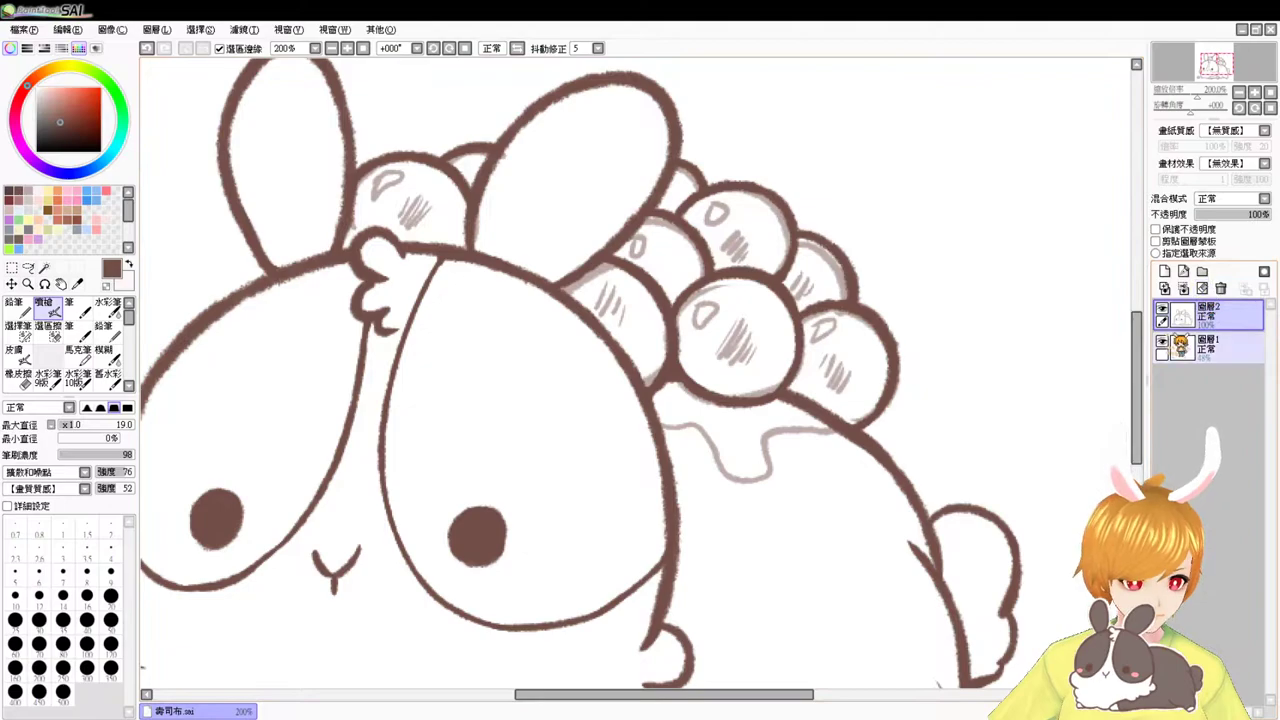
{"action": "left_click", "coordinate": [1162, 341]}
{"action": "left_click", "coordinate": [363, 49]}
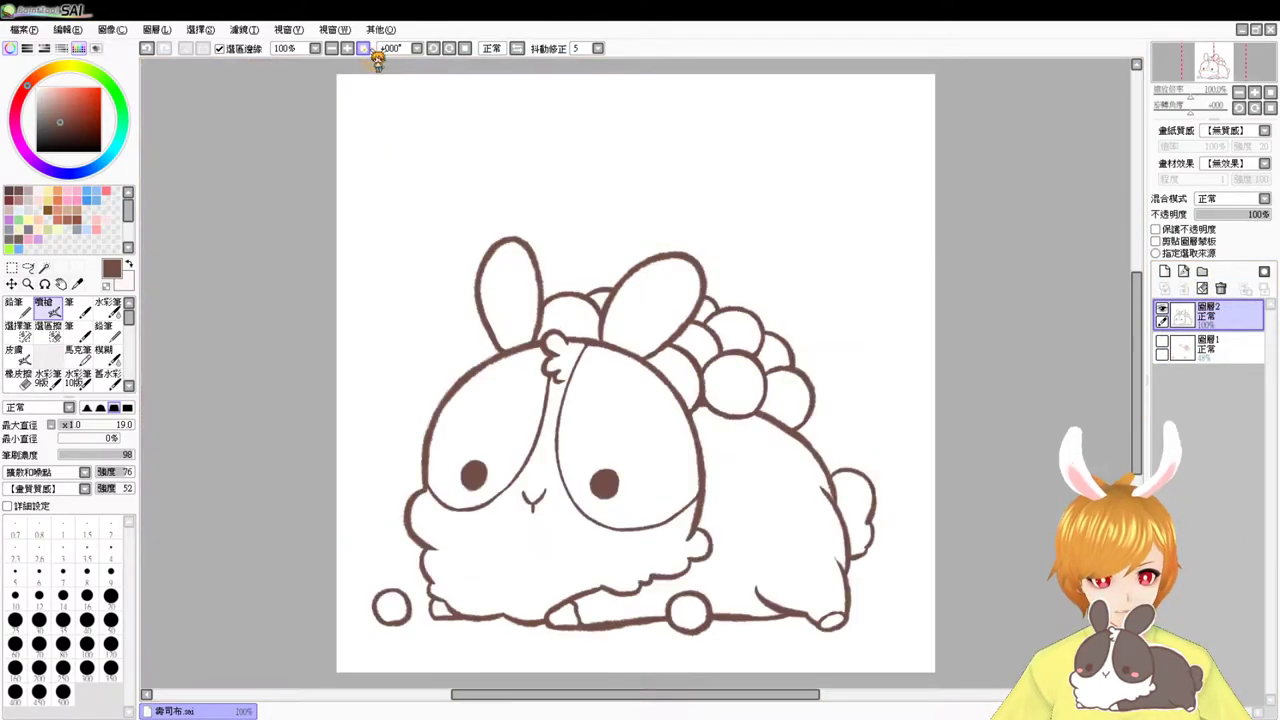
{"action": "left_click", "coordinate": [349, 49]}
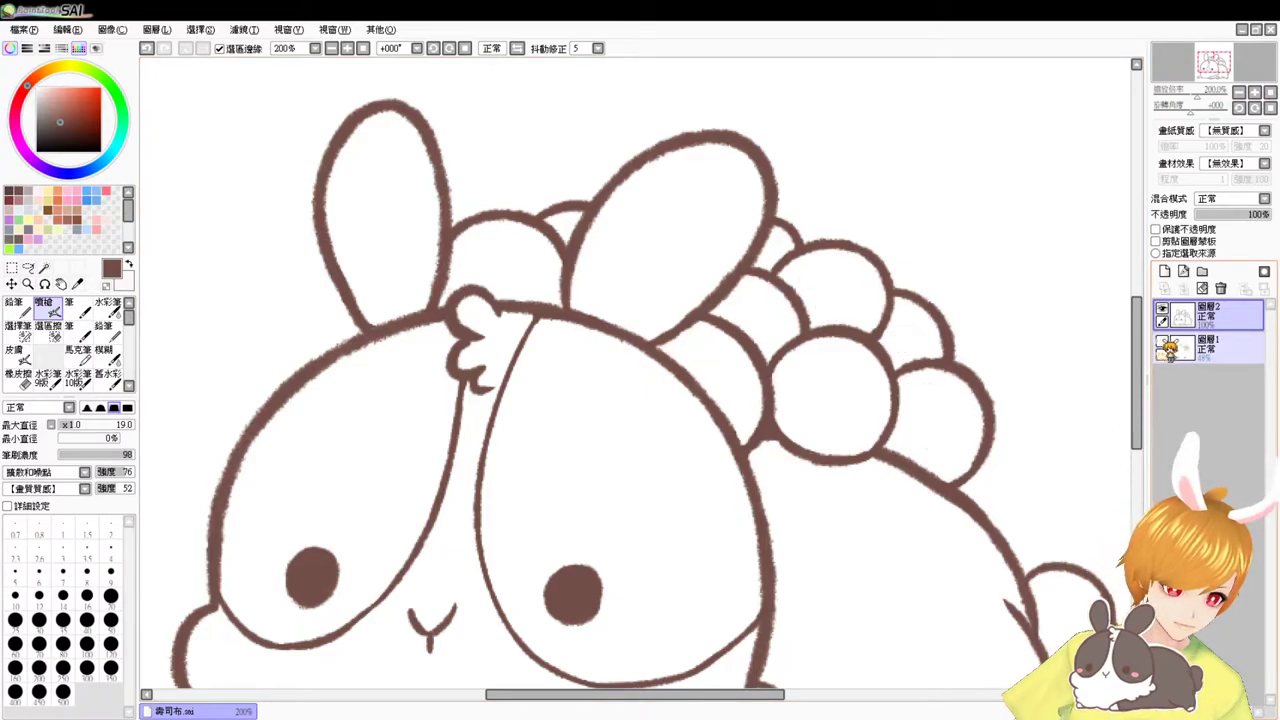
- Erase the top arc of the large upper roe ball and trim the leftover stroke end beside the small ball
{"action": "key", "text": "e"}
{"action": "left_click_drag", "start_coordinate": [840, 250], "coordinate": [876, 268]}
{"action": "key", "text": "v"}
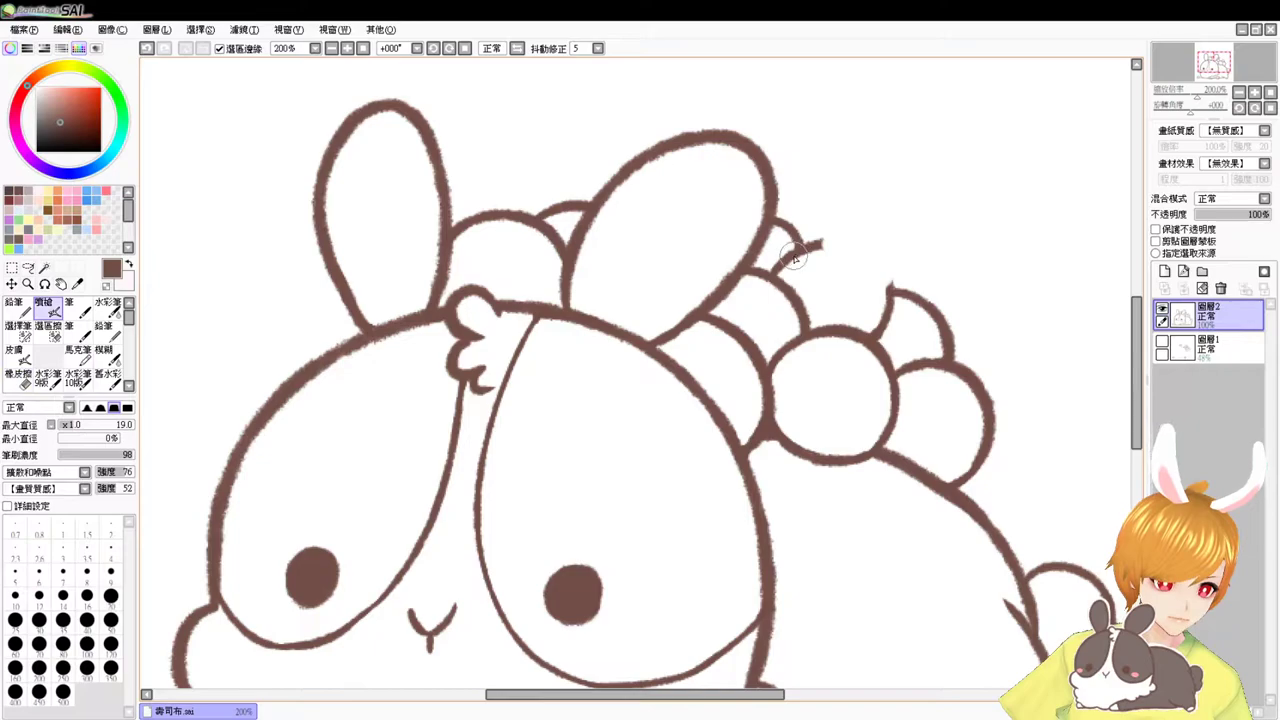
{"action": "key", "text": "e"}
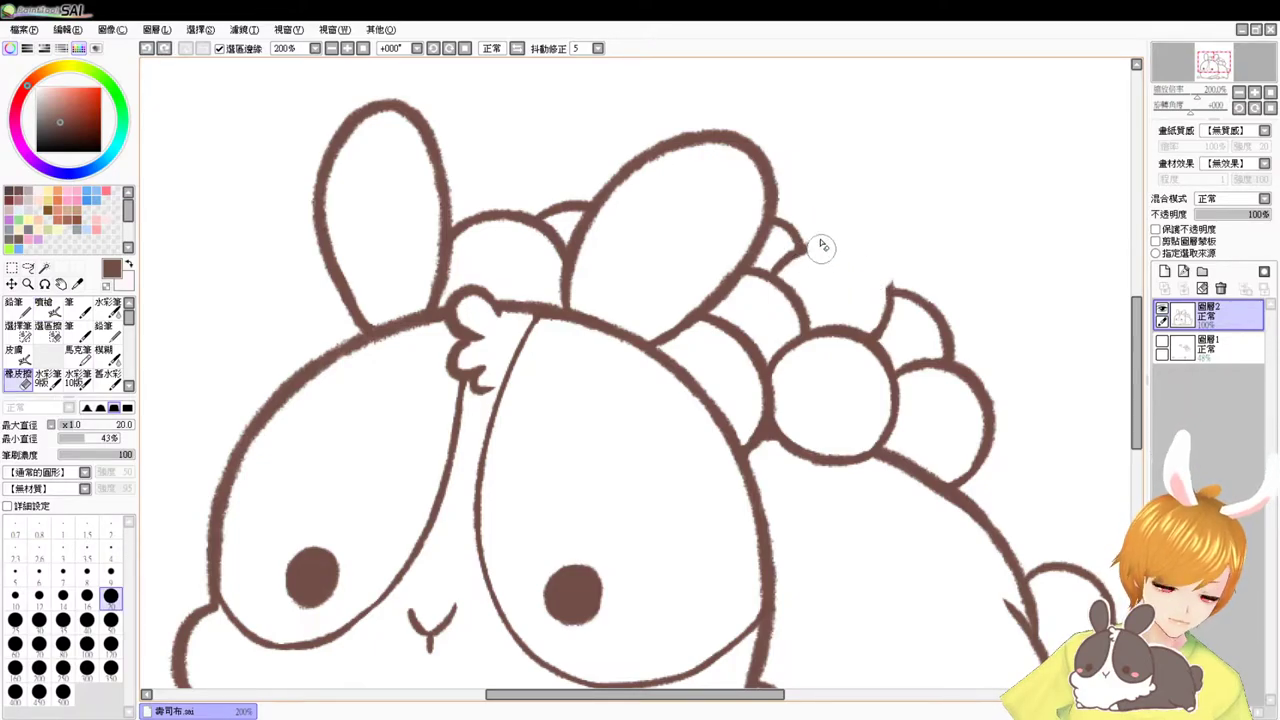
{"action": "key", "text": "v"}
- Redraw the top arc of the large upper roe ball, repeating the stroke until it joins both neighbouring balls smoothly
{"action": "left_click_drag", "start_coordinate": [794, 251], "coordinate": [871, 277]}
{"action": "key", "text": "ctrl+z"}
{"action": "left_click_drag", "start_coordinate": [794, 257], "coordinate": [882, 290]}
{"action": "key", "text": "ctrl+z"}
{"action": "left_click_drag", "start_coordinate": [788, 258], "coordinate": [888, 300]}
{"action": "key", "text": "ctrl+z"}
{"action": "mouse_move", "coordinate": [790, 258]}
{"action": "left_mouse_down"}
{"action": "mouse_move", "coordinate": [881, 264]}
{"action": "mouse_move", "coordinate": [888, 300]}
{"action": "left_mouse_up"}
{"action": "key", "text": "ctrl+z"}
{"action": "left_click_drag", "start_coordinate": [785, 260], "coordinate": [857, 310]}
{"action": "key", "text": "ctrl+z"}
{"action": "mouse_move", "coordinate": [790, 252]}
{"action": "left_mouse_down"}
{"action": "mouse_move", "coordinate": [878, 300]}
{"action": "mouse_move", "coordinate": [868, 322]}
{"action": "left_mouse_up"}
{"action": "key", "text": "ctrl+z"}
{"action": "mouse_move", "coordinate": [785, 258]}
{"action": "left_mouse_down"}
{"action": "mouse_move", "coordinate": [865, 249]}
{"action": "mouse_move", "coordinate": [870, 314]}
{"action": "left_mouse_up"}
{"action": "key", "text": "ctrl+z"}
{"action": "mouse_move", "coordinate": [790, 252]}
{"action": "left_mouse_down"}
{"action": "mouse_move", "coordinate": [866, 289]}
{"action": "mouse_move", "coordinate": [868, 314]}
{"action": "left_mouse_up"}
{"action": "key", "text": "ctrl+z"}
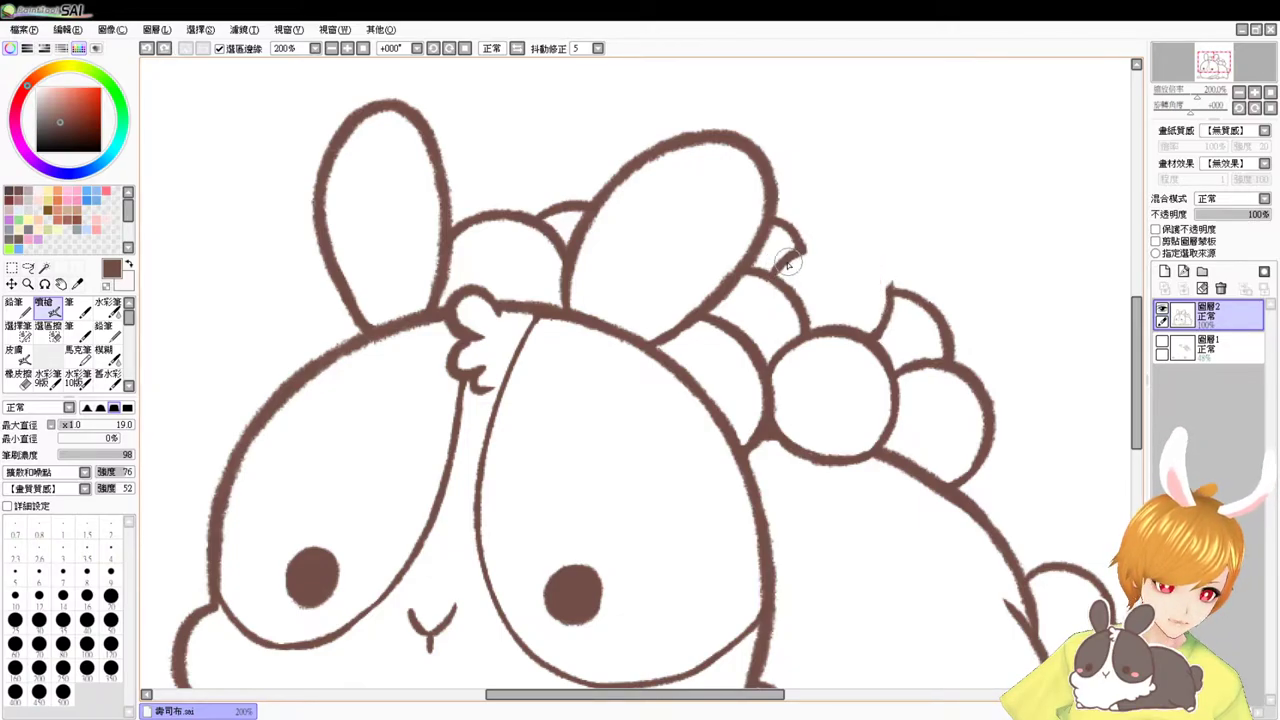
{"action": "left_click_drag", "start_coordinate": [797, 248], "coordinate": [880, 295]}
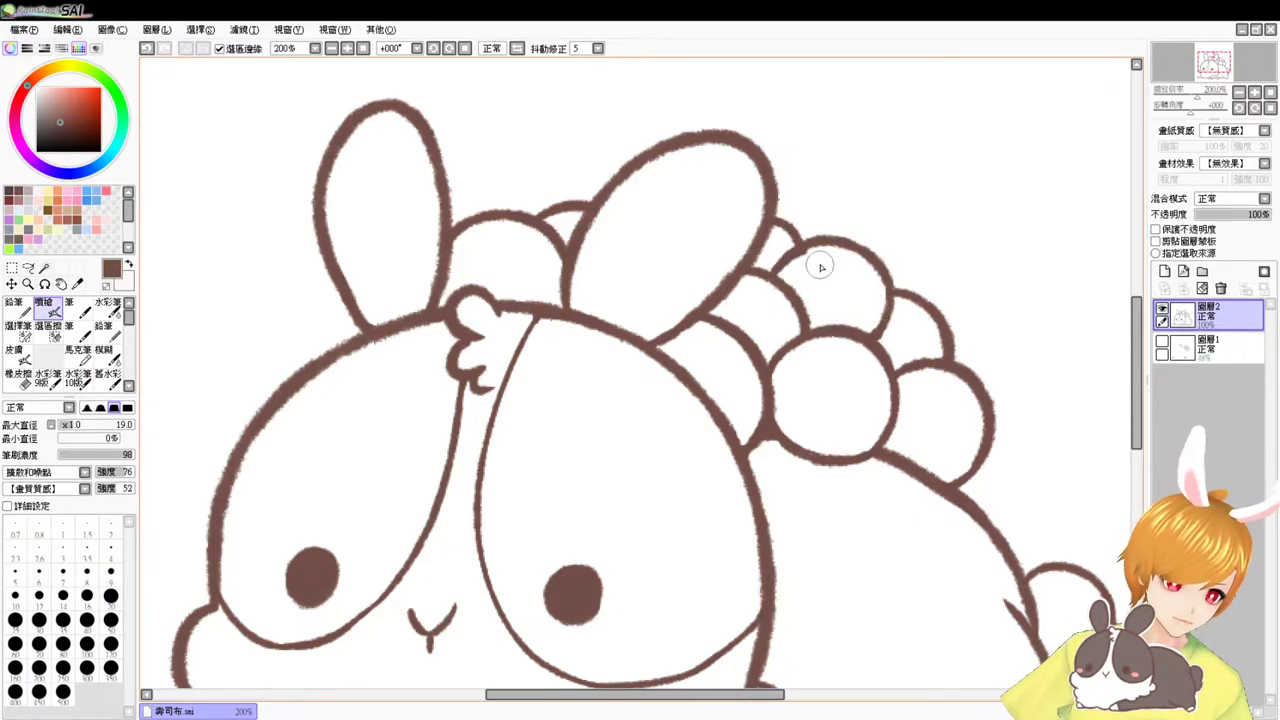
{"action": "key", "text": "e"}
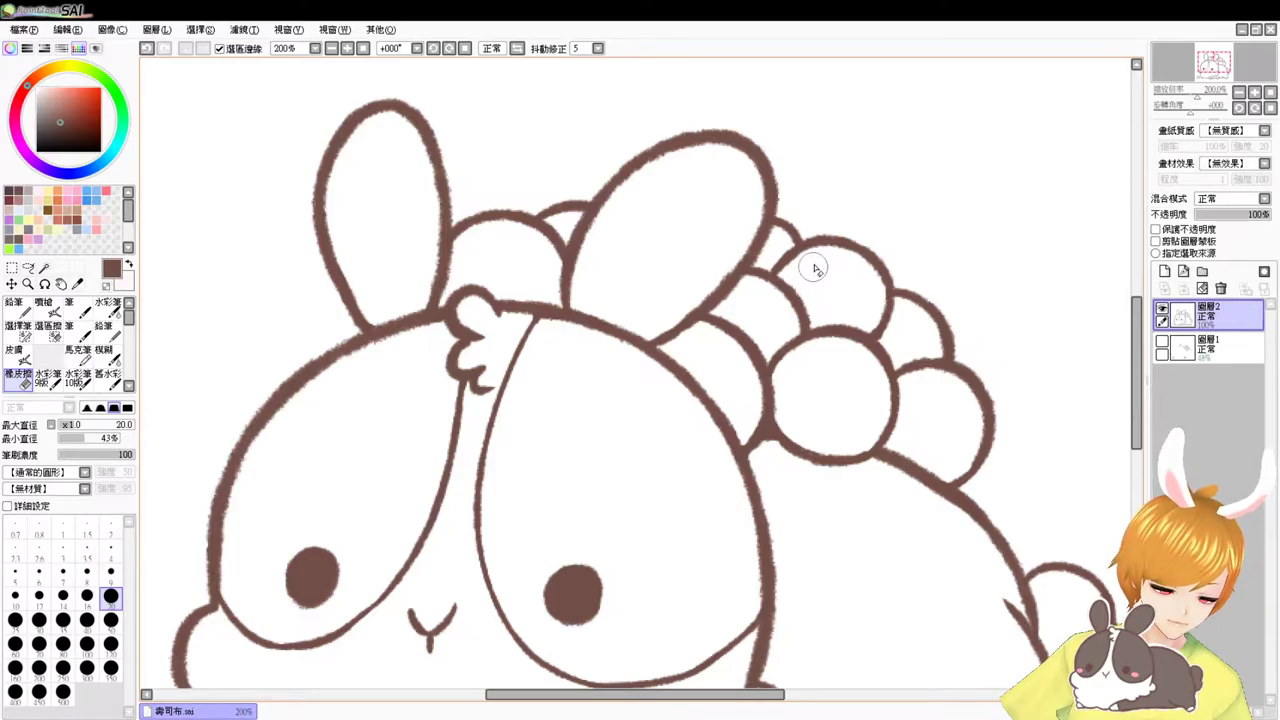
- Undo the last stroke on the large upper roe ball and redraw its arc end beside the small ball with the size 19 airbrush
{"action": "key", "text": "b"}
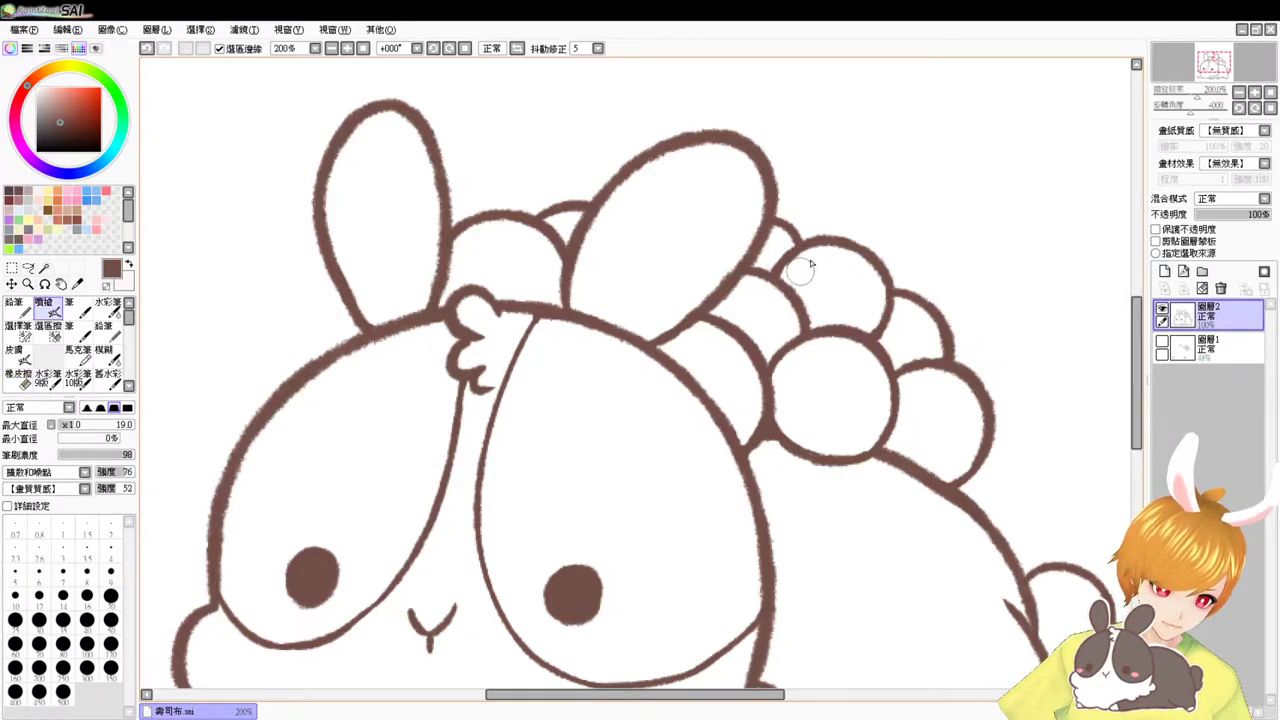
{"action": "key", "text": "ctrl+z"}
{"action": "left_click_drag", "start_coordinate": [781, 283], "coordinate": [800, 252]}
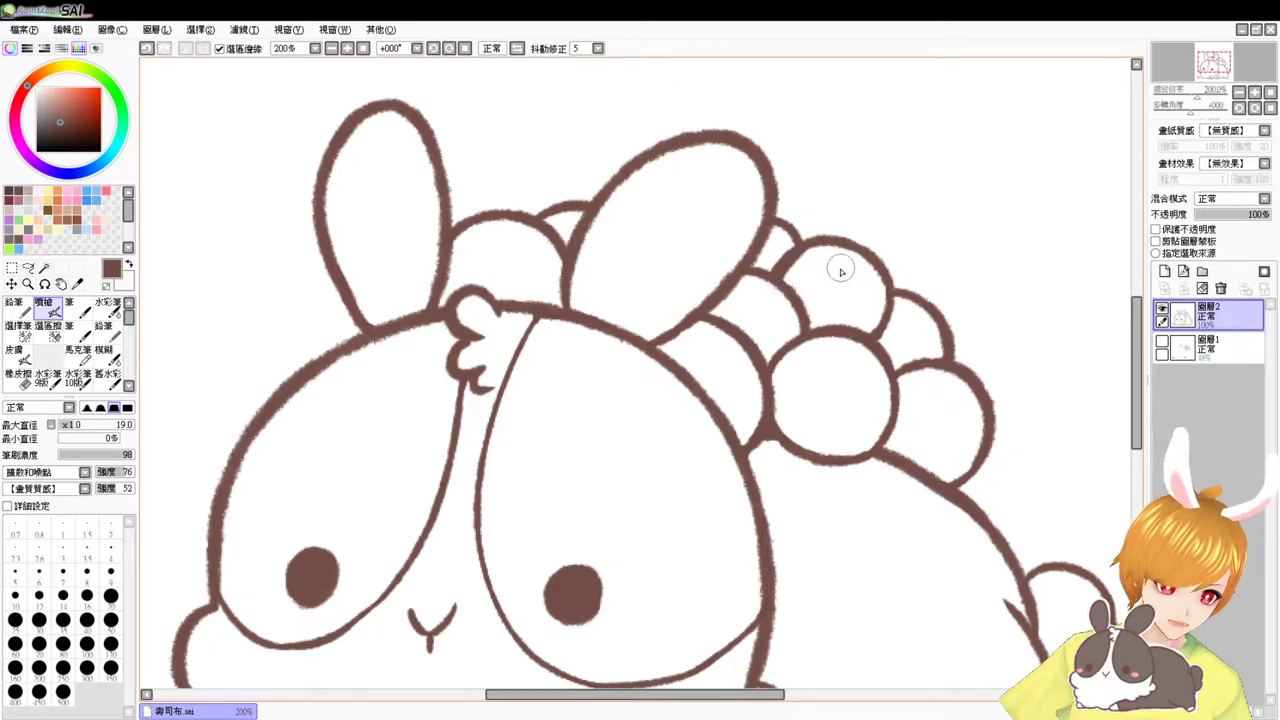
{"action": "mouse_move", "coordinate": [851, 343]}
{"action": "left_mouse_down"}
{"action": "mouse_move", "coordinate": [851, 286]}
{"action": "mouse_move", "coordinate": [911, 262]}
{"action": "left_mouse_up"}
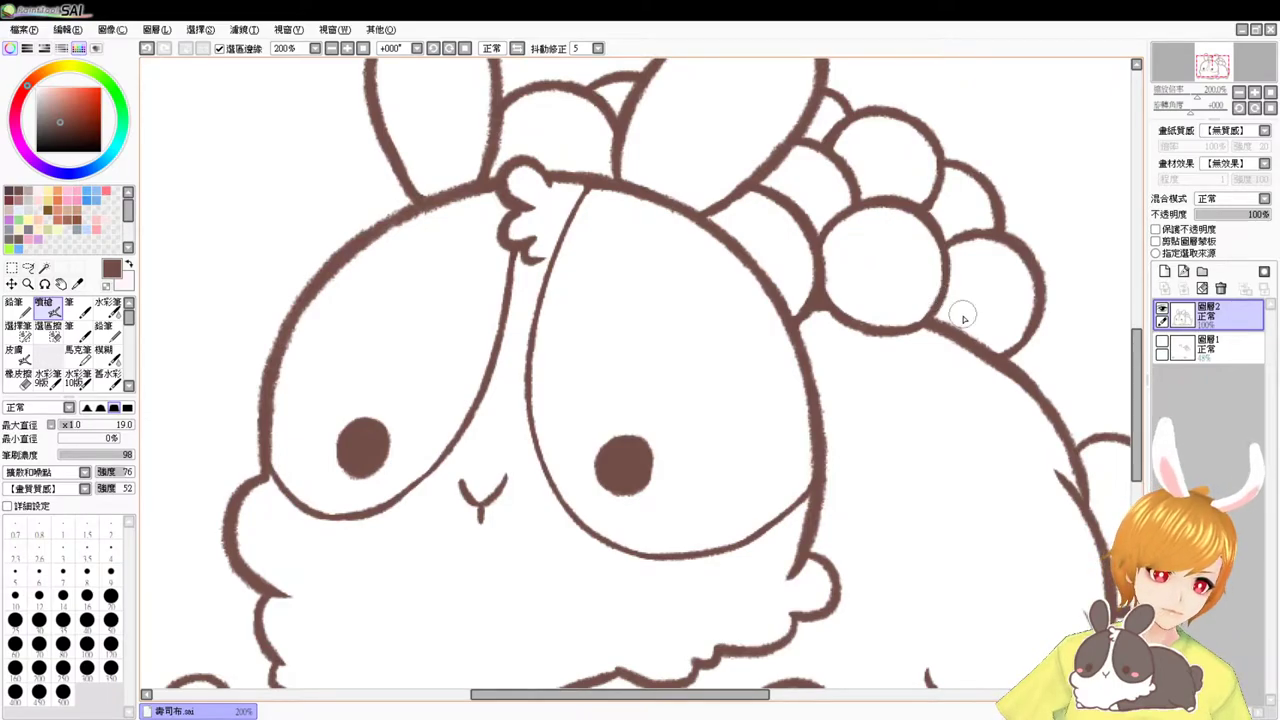
{"action": "mouse_move", "coordinate": [949, 394]}
{"action": "left_mouse_down"}
{"action": "mouse_move", "coordinate": [913, 369]}
{"action": "mouse_move", "coordinate": [866, 449]}
{"action": "left_mouse_up"}
{"action": "key", "text": "ctrl+z"}
{"action": "key", "text": "ctrl+z"}
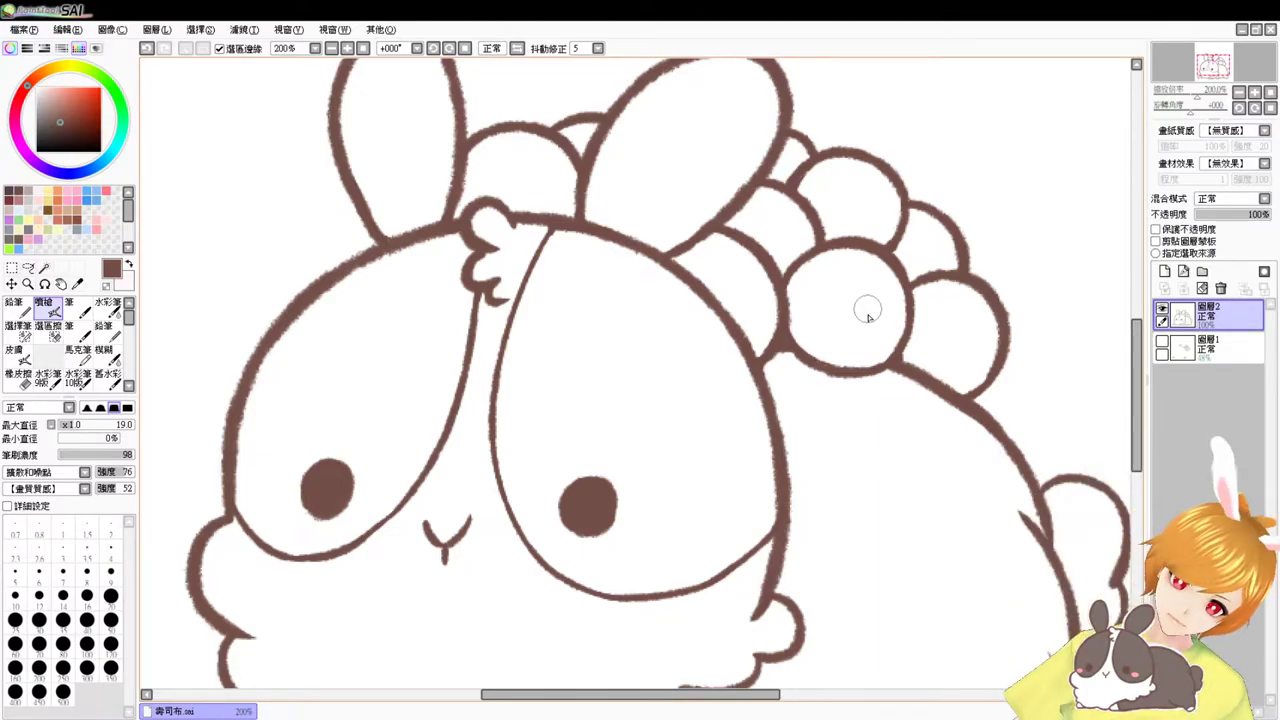
- Select both ears, both dark face patches, the body and the tail with the magic wand
{"action": "left_click_drag", "start_coordinate": [863, 338], "coordinate": [868, 312]}
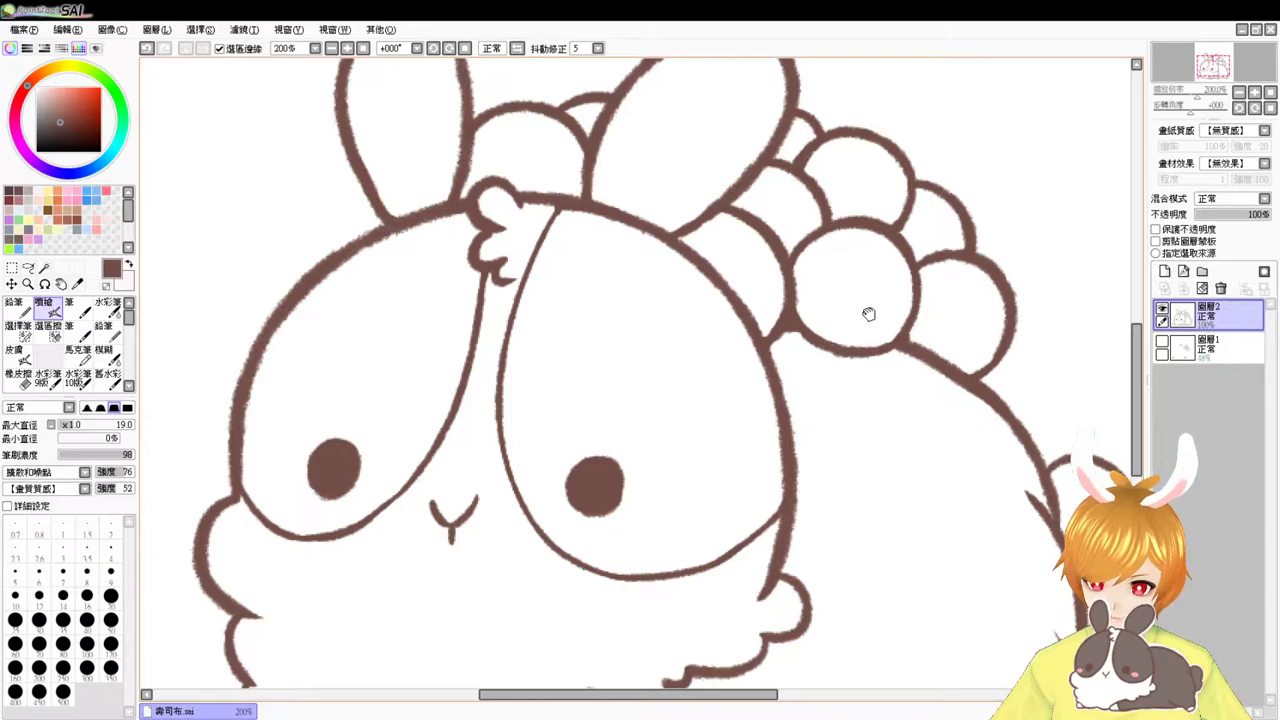
{"action": "left_click_drag", "start_coordinate": [866, 320], "coordinate": [886, 331]}
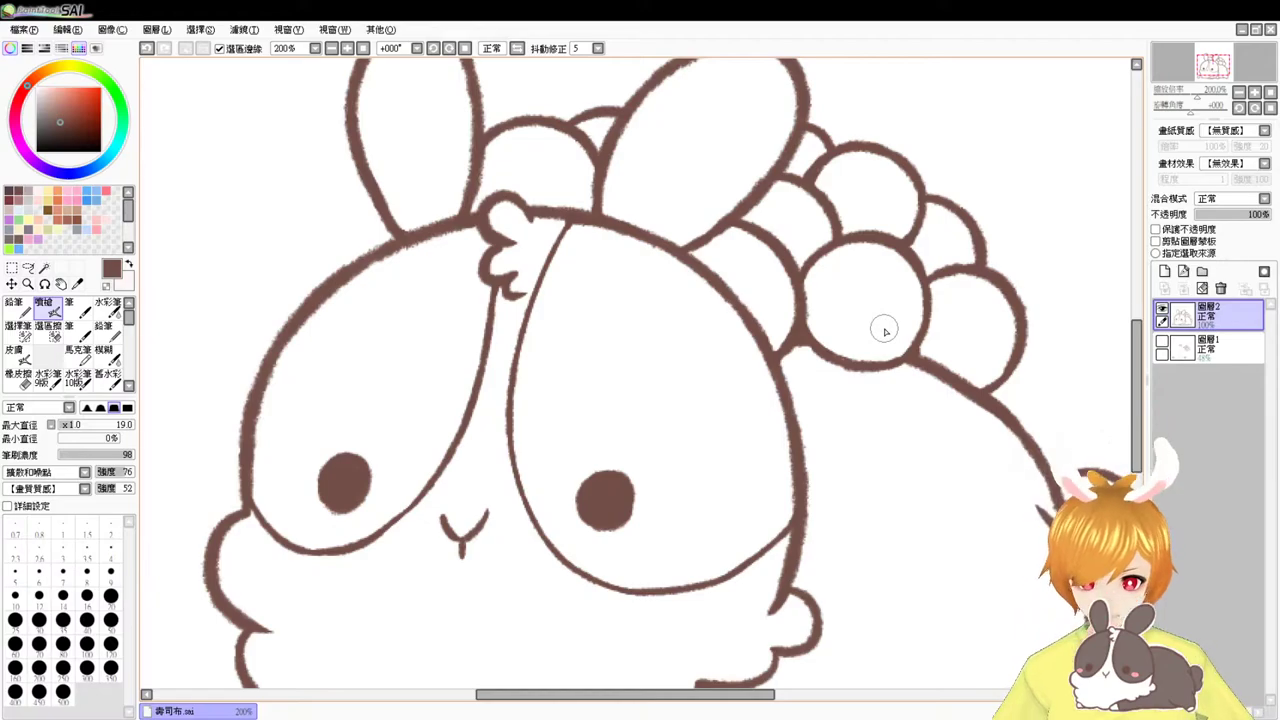
{"action": "left_click", "coordinate": [45, 269]}
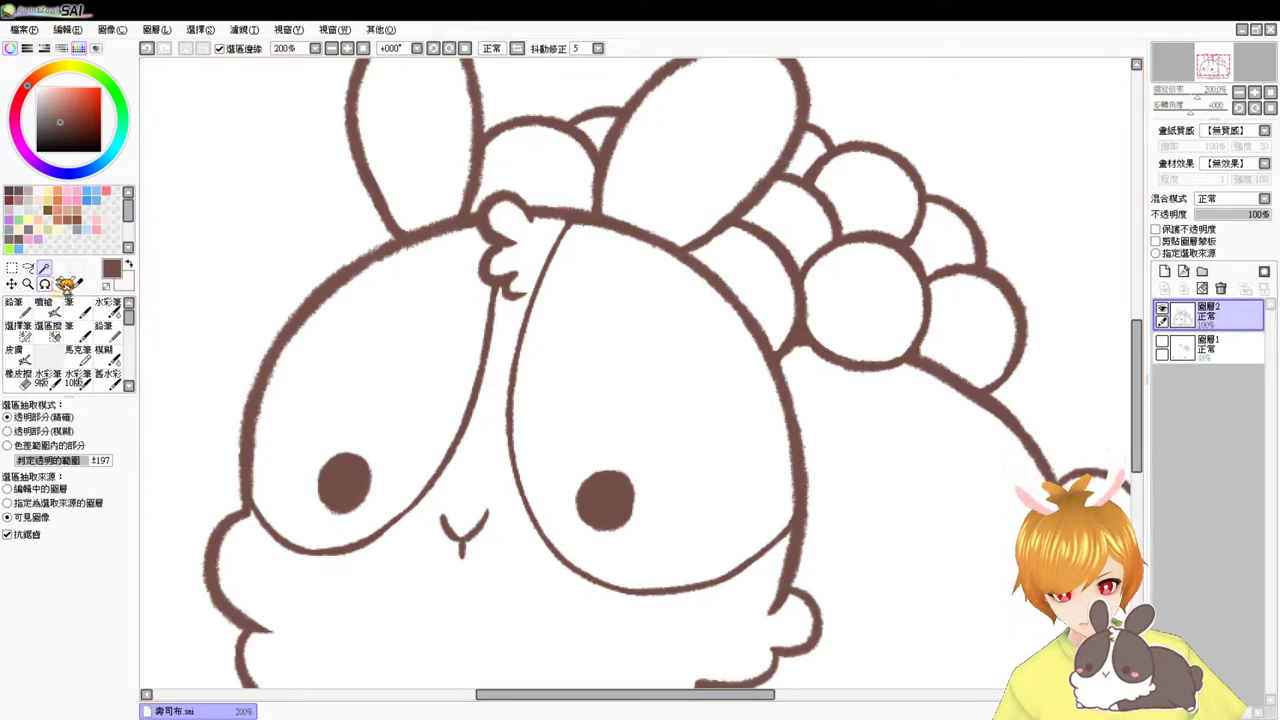
{"action": "left_click", "coordinate": [420, 353]}
{"action": "left_click", "coordinate": [651, 363]}
{"action": "left_click", "coordinate": [706, 209]}
{"action": "left_click", "coordinate": [436, 173]}
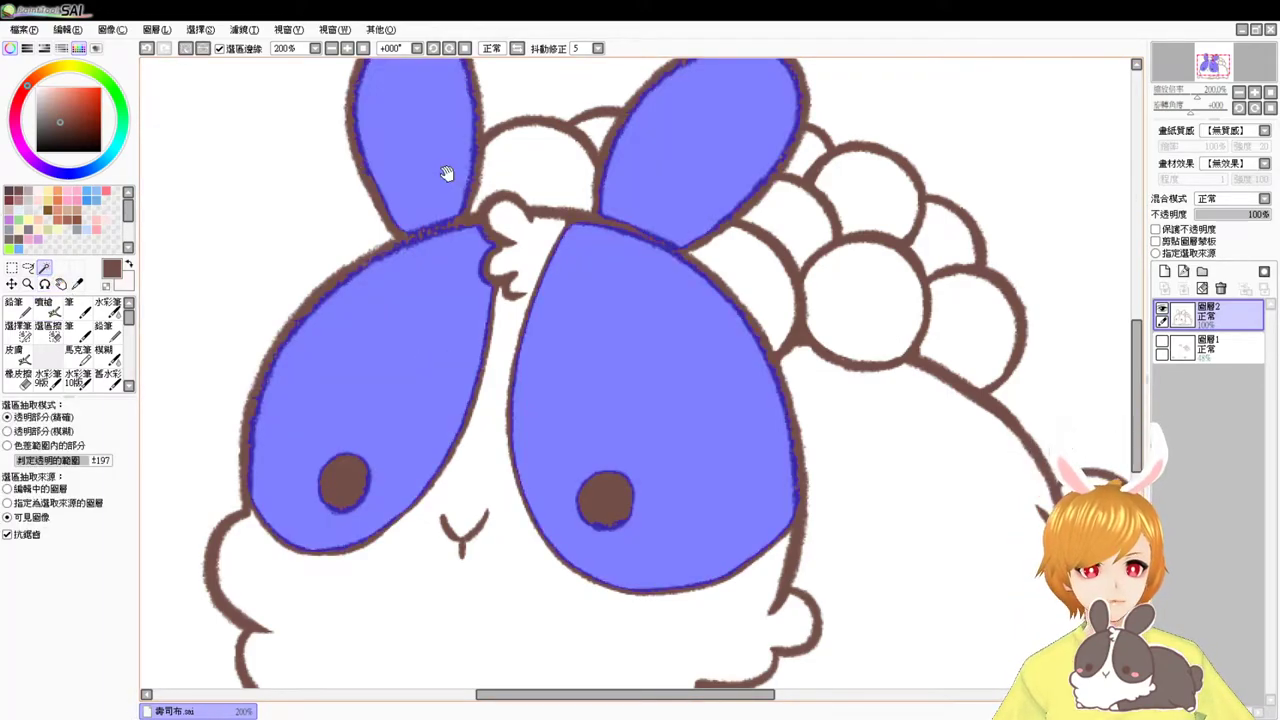
{"action": "left_click_drag", "start_coordinate": [446, 173], "coordinate": [325, 45]}
{"action": "left_click", "coordinate": [843, 407]}
{"action": "left_click", "coordinate": [976, 390]}
{"action": "left_click_drag", "start_coordinate": [816, 421], "coordinate": [926, 455]}
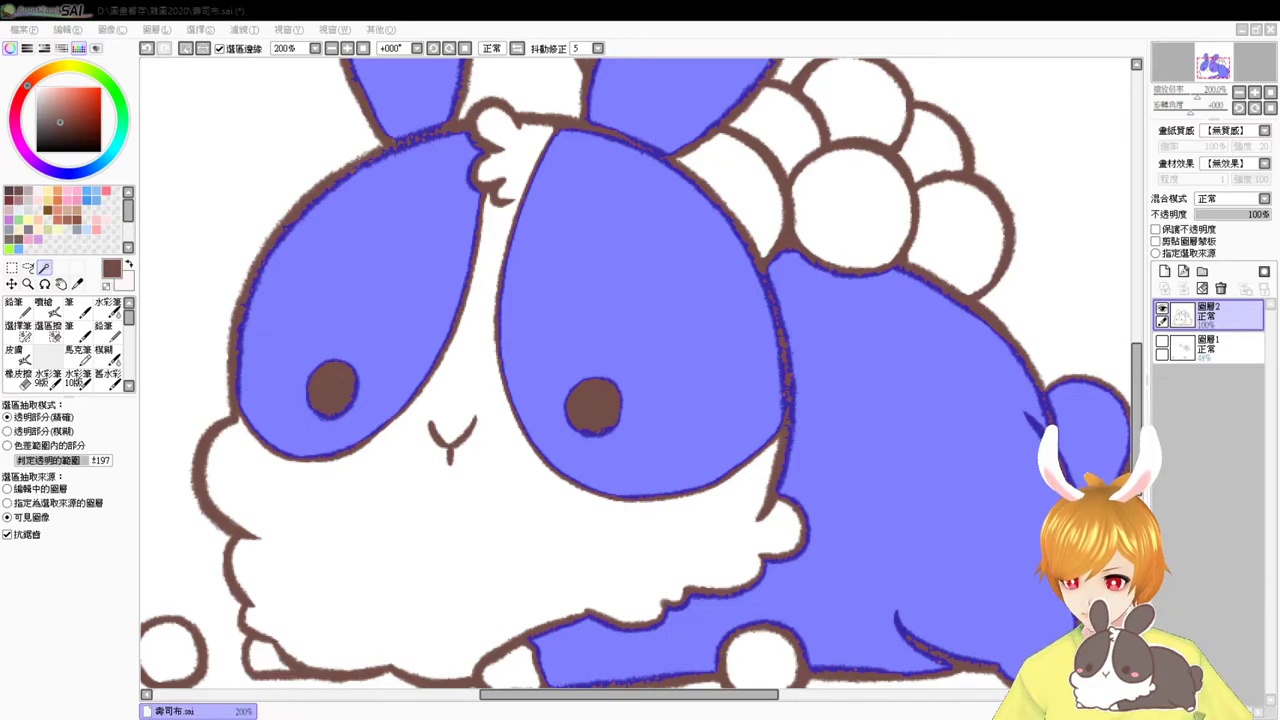
- Pick the grey-brown swatch as the fur colour and bring the whole rabbit into view at 150% zoom
{"action": "left_click", "coordinate": [334, 48]}
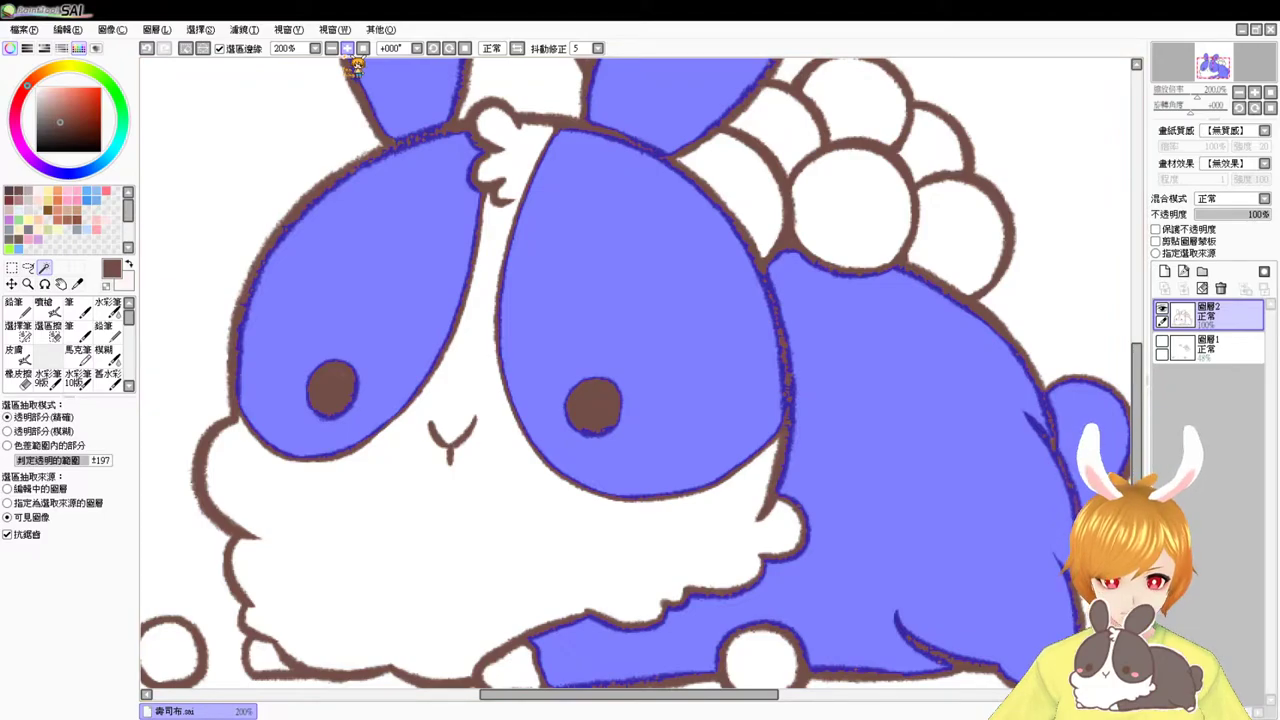
{"action": "left_click", "coordinate": [347, 50]}
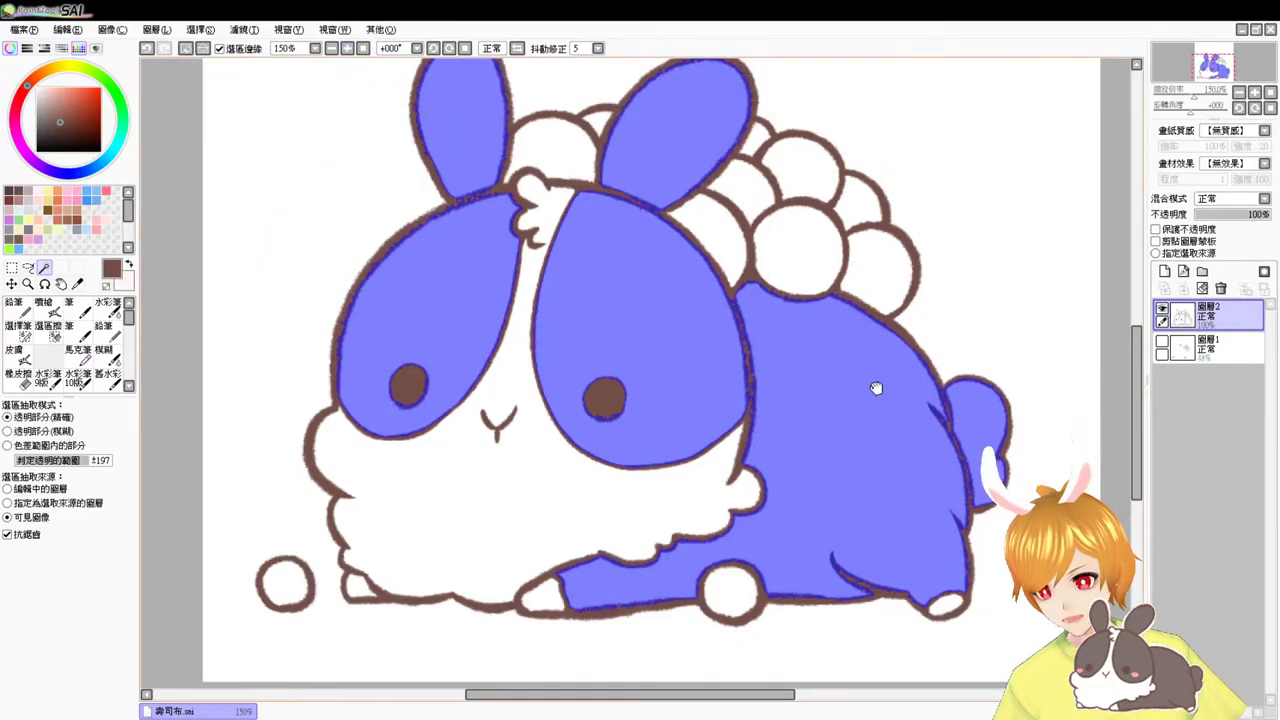
{"action": "left_click_drag", "start_coordinate": [876, 386], "coordinate": [868, 452]}
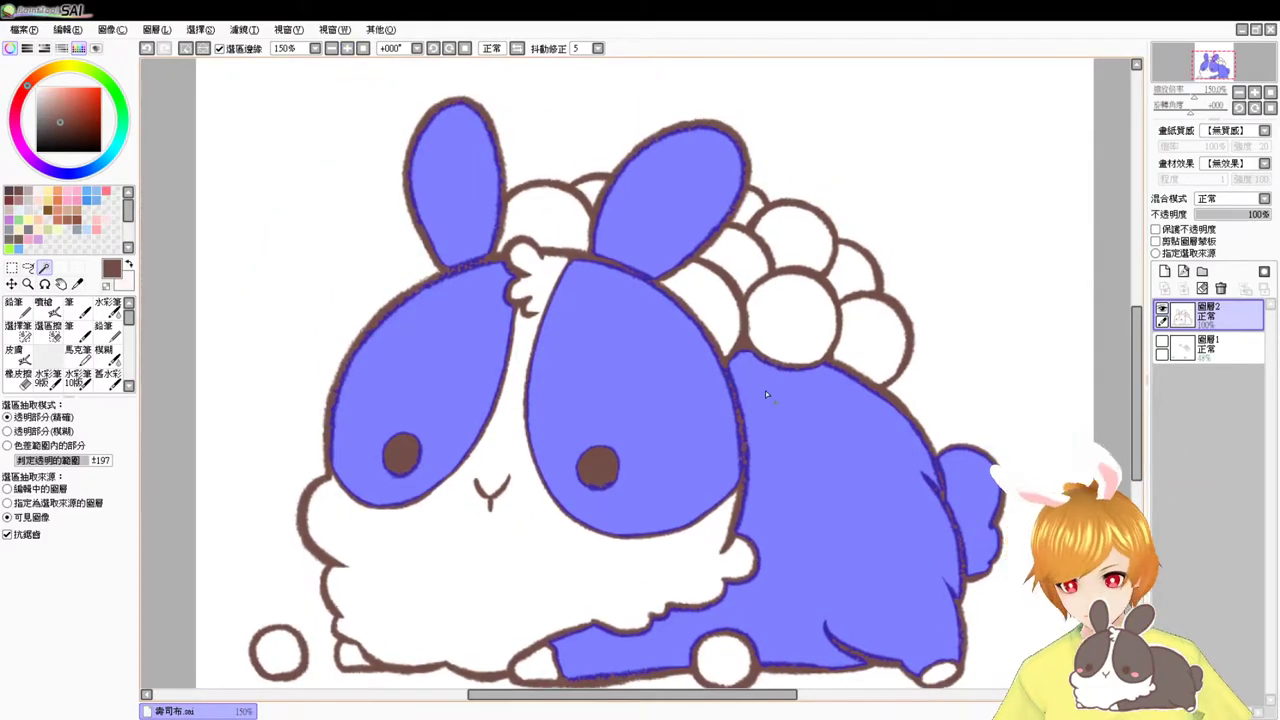
{"action": "left_click", "coordinate": [19, 239]}
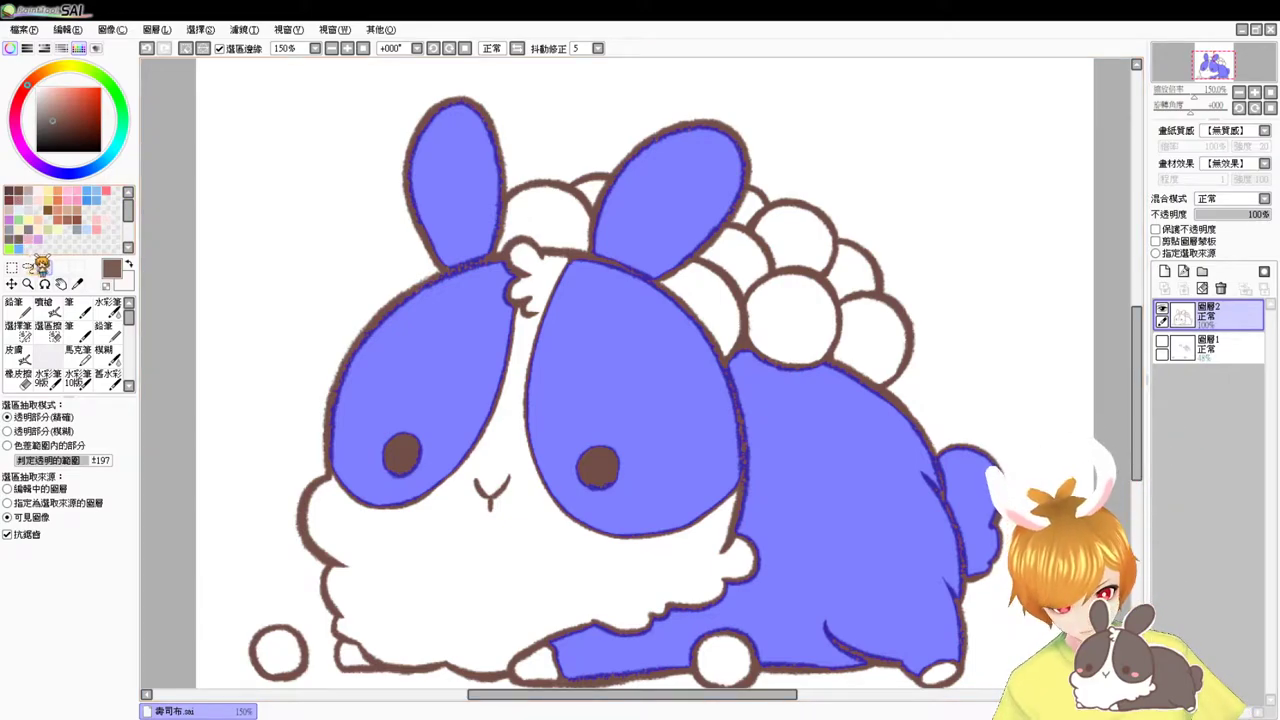
{"action": "left_click", "coordinate": [14, 236]}
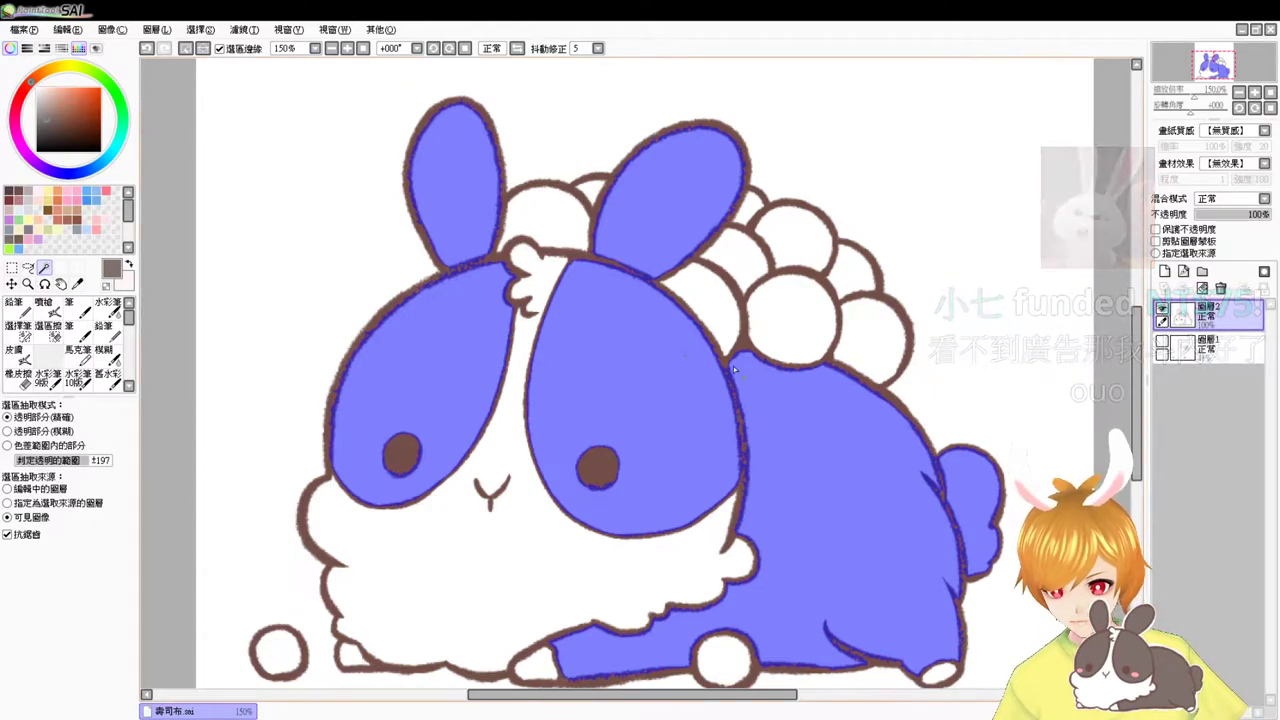
{"action": "left_click_drag", "start_coordinate": [711, 420], "coordinate": [731, 408]}
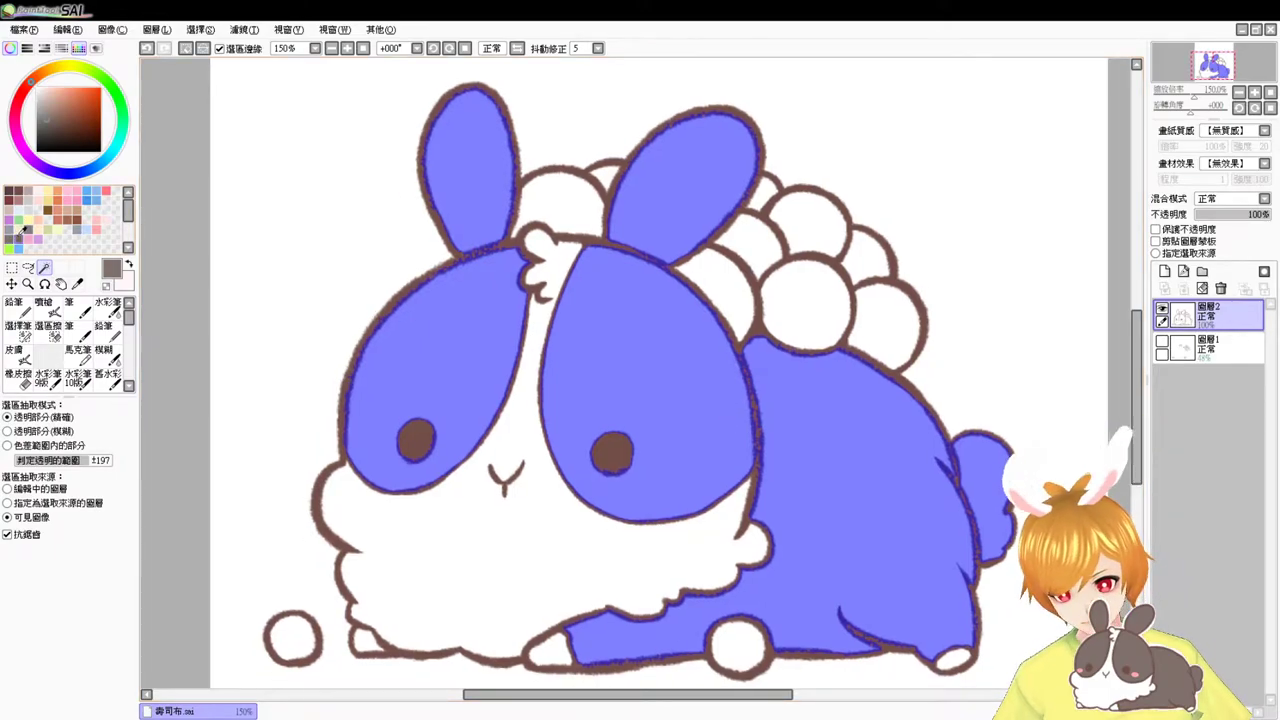
- Try to fill the selected fur areas with grey-brown directly on line art layer 圖層2
{"action": "key", "text": "ctrl+f"}
{"action": "key", "text": "ctrl+d"}
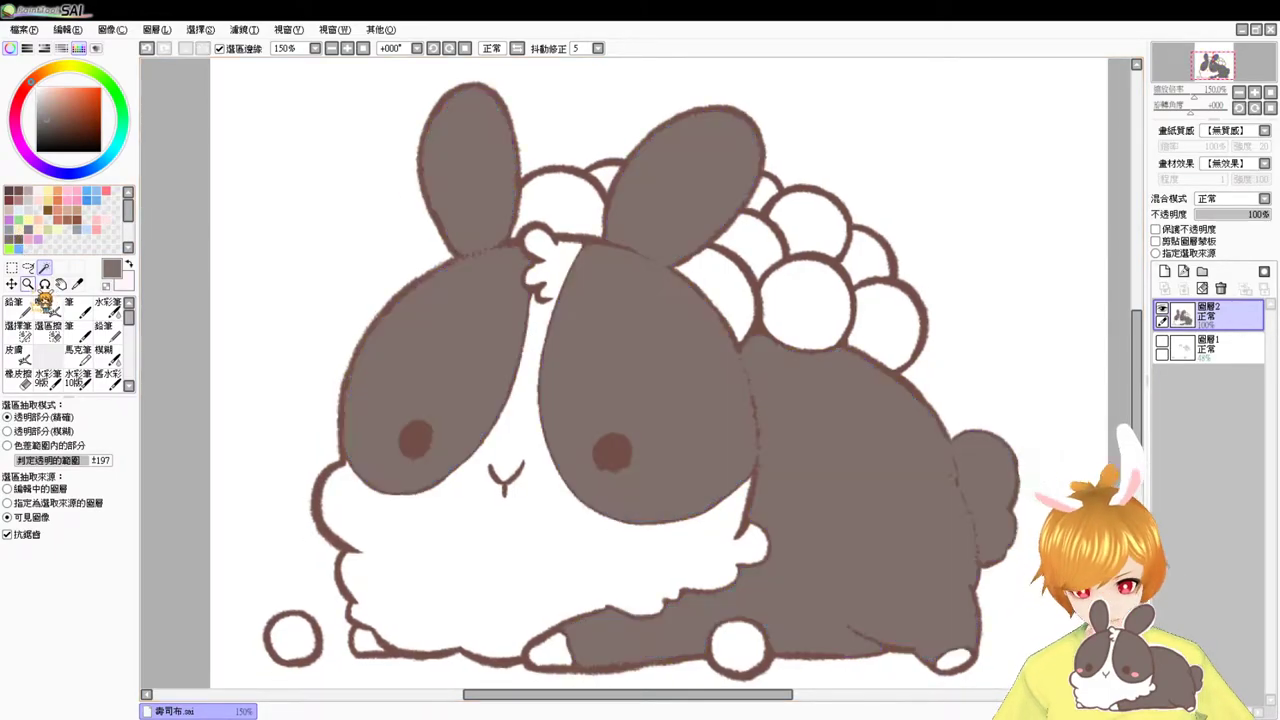
{"action": "key", "text": "ctrl+z"}
{"action": "key", "text": "ctrl+z"}
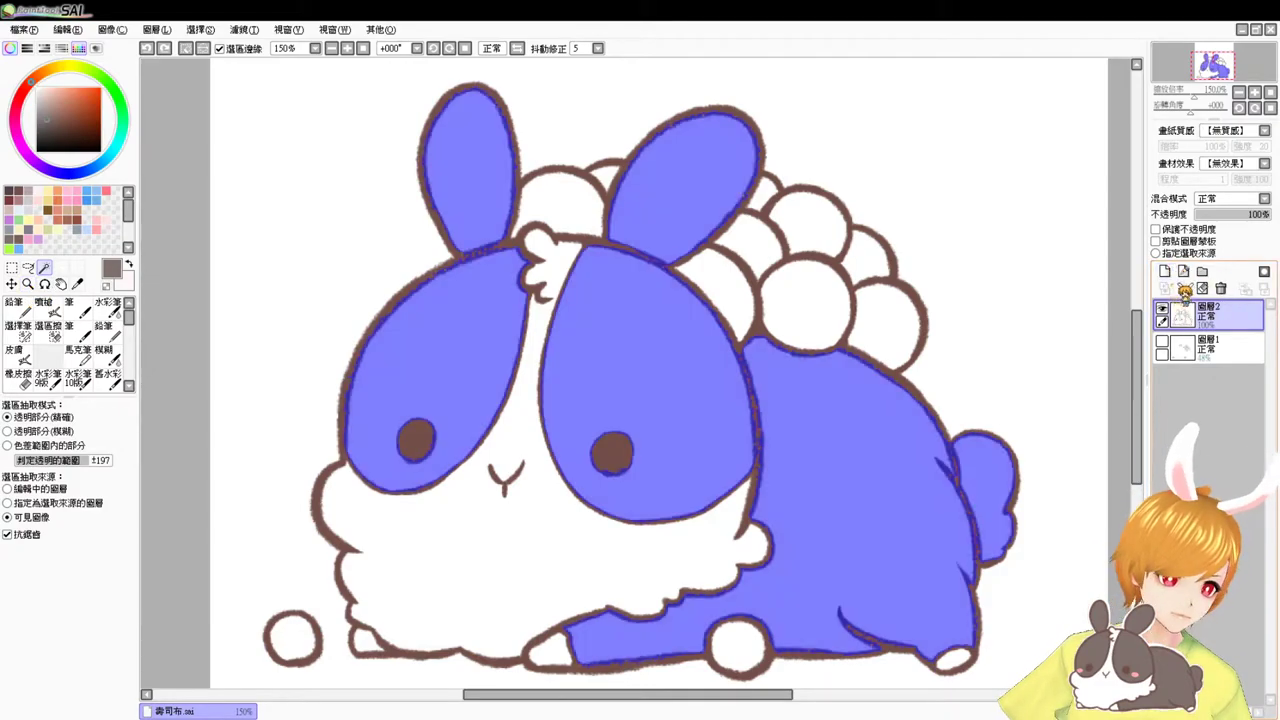
- Add a new layer below line art layer 圖層2, fill the selected fur areas with grey-brown and deselect
{"action": "left_click", "coordinate": [1164, 271]}
{"action": "left_click_drag", "start_coordinate": [1206, 312], "coordinate": [1222, 354]}
{"action": "key", "text": "ctrl+f"}
{"action": "key", "text": "ctrl+d"}
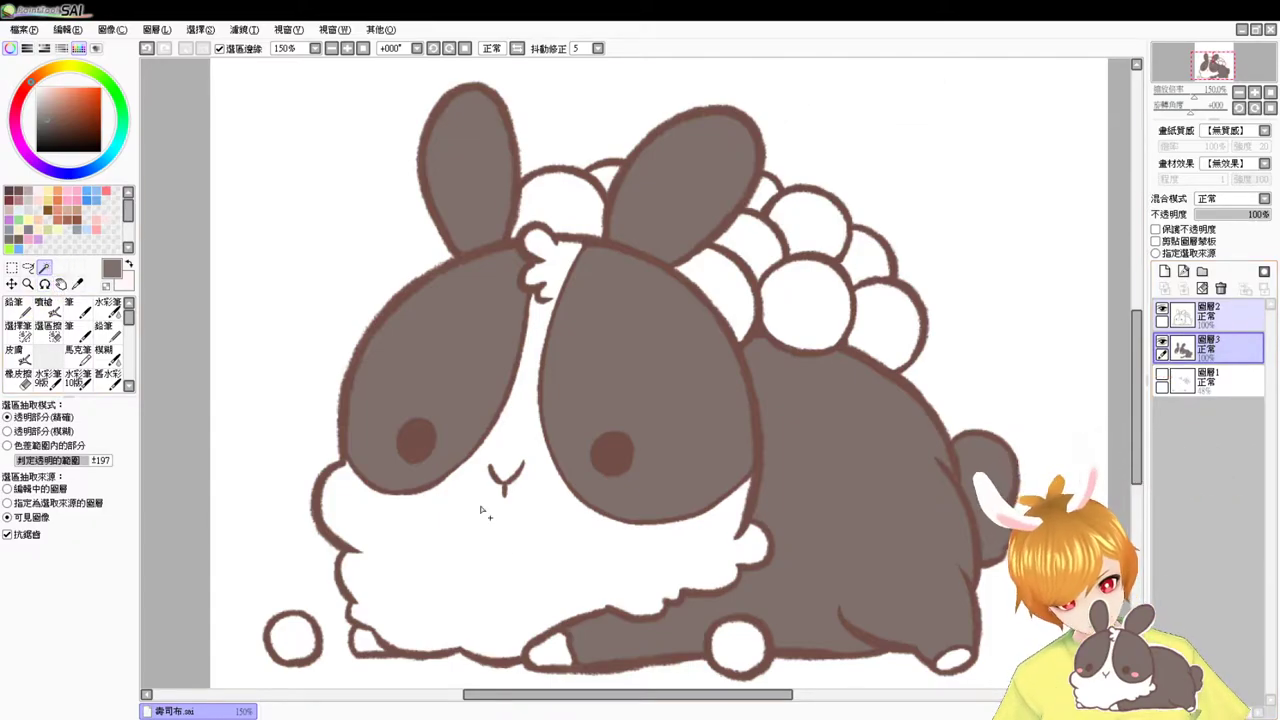
- Select the rabbit's light face and chest area and its paws, fill them with white on the colour layer and deselect
{"action": "left_click", "coordinate": [507, 533]}
{"action": "left_click", "coordinate": [366, 648]}
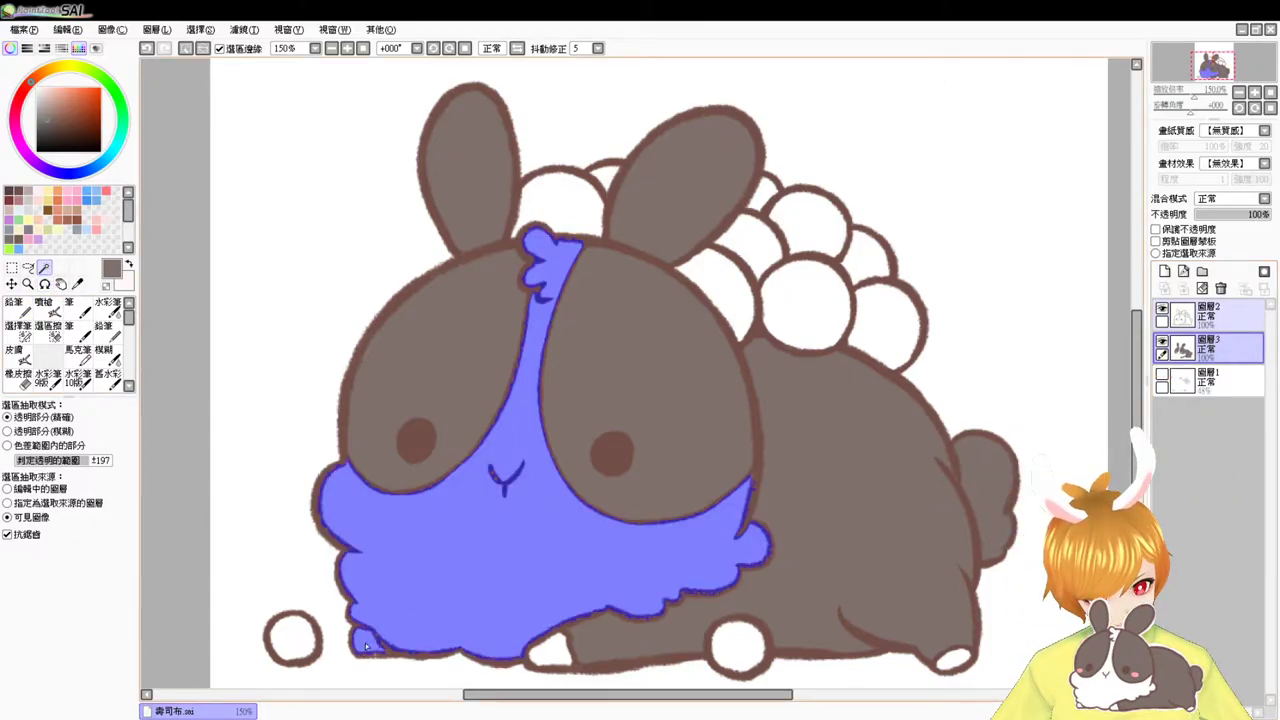
{"action": "left_click", "coordinate": [558, 638]}
{"action": "left_click", "coordinate": [954, 660]}
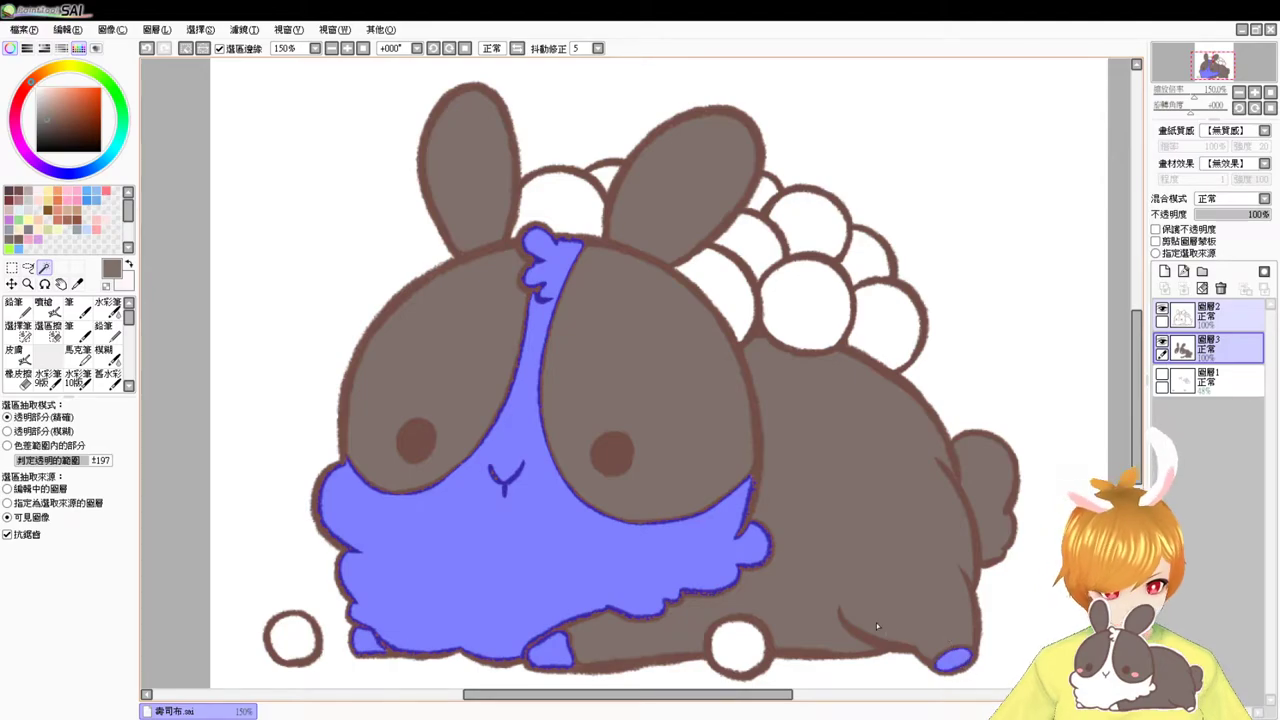
{"action": "left_click", "coordinate": [37, 88]}
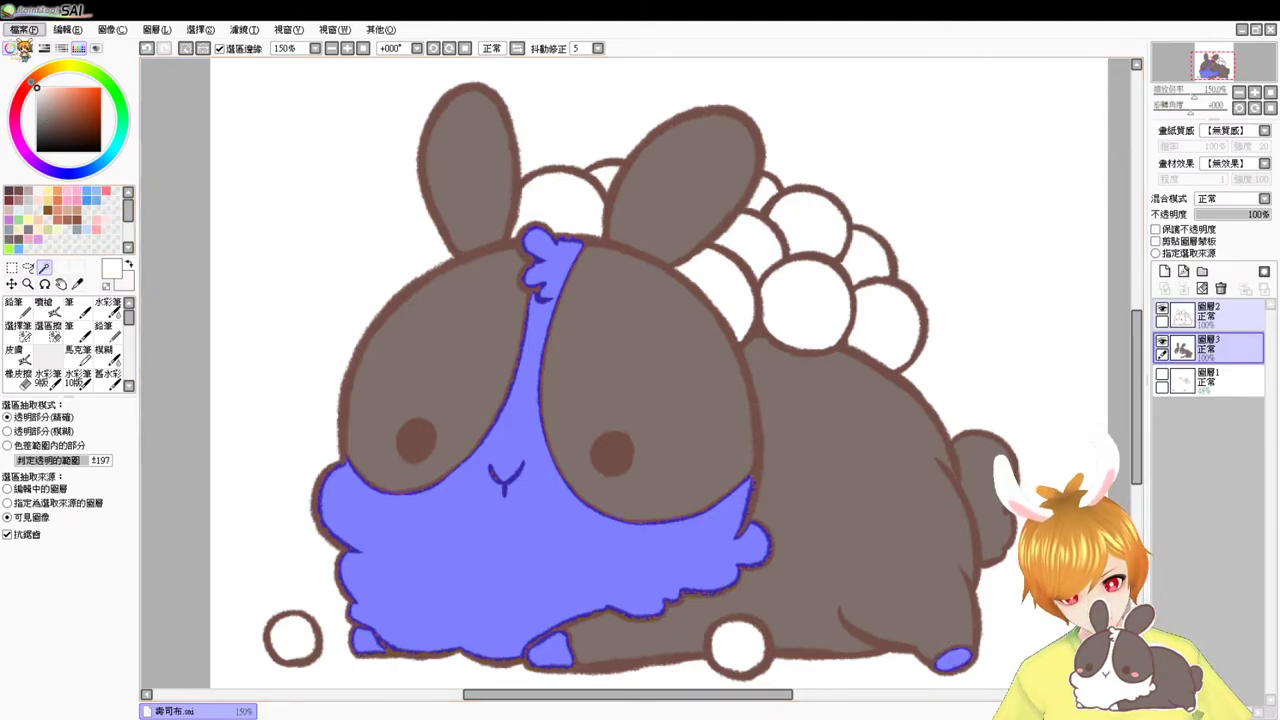
{"action": "key", "text": "ctrl+d"}
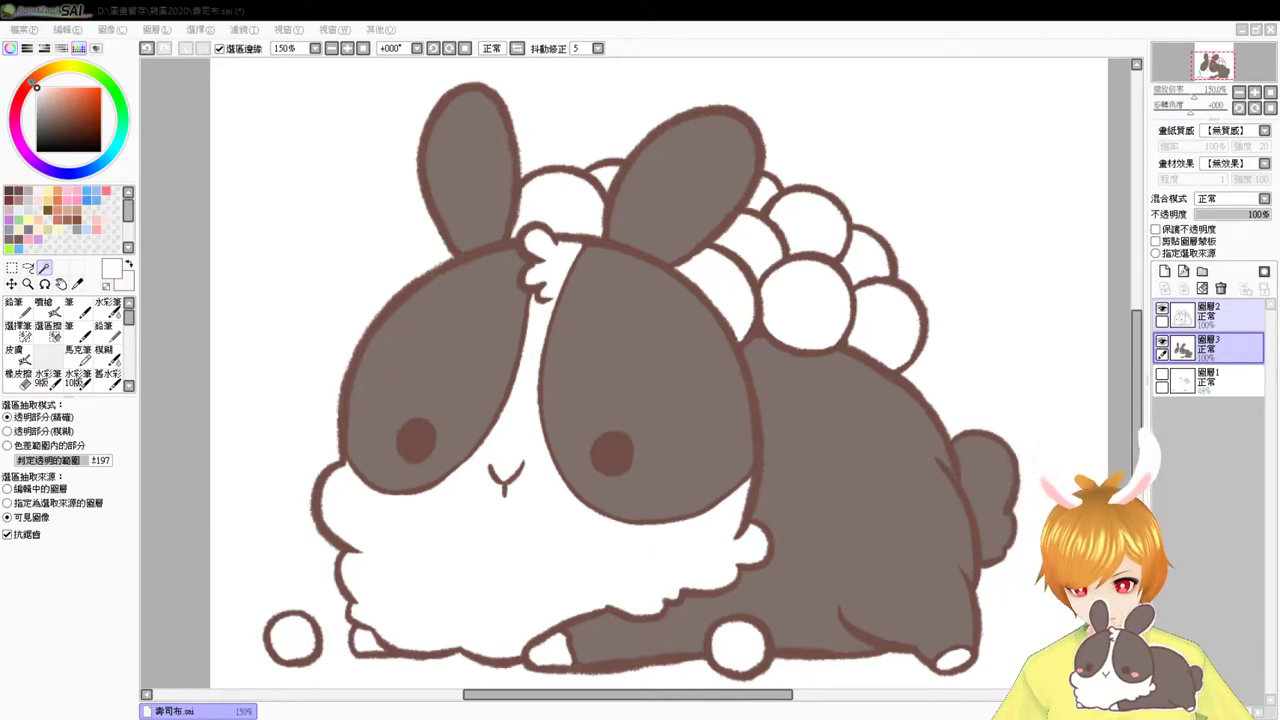
{"action": "left_click", "coordinate": [830, 233]}
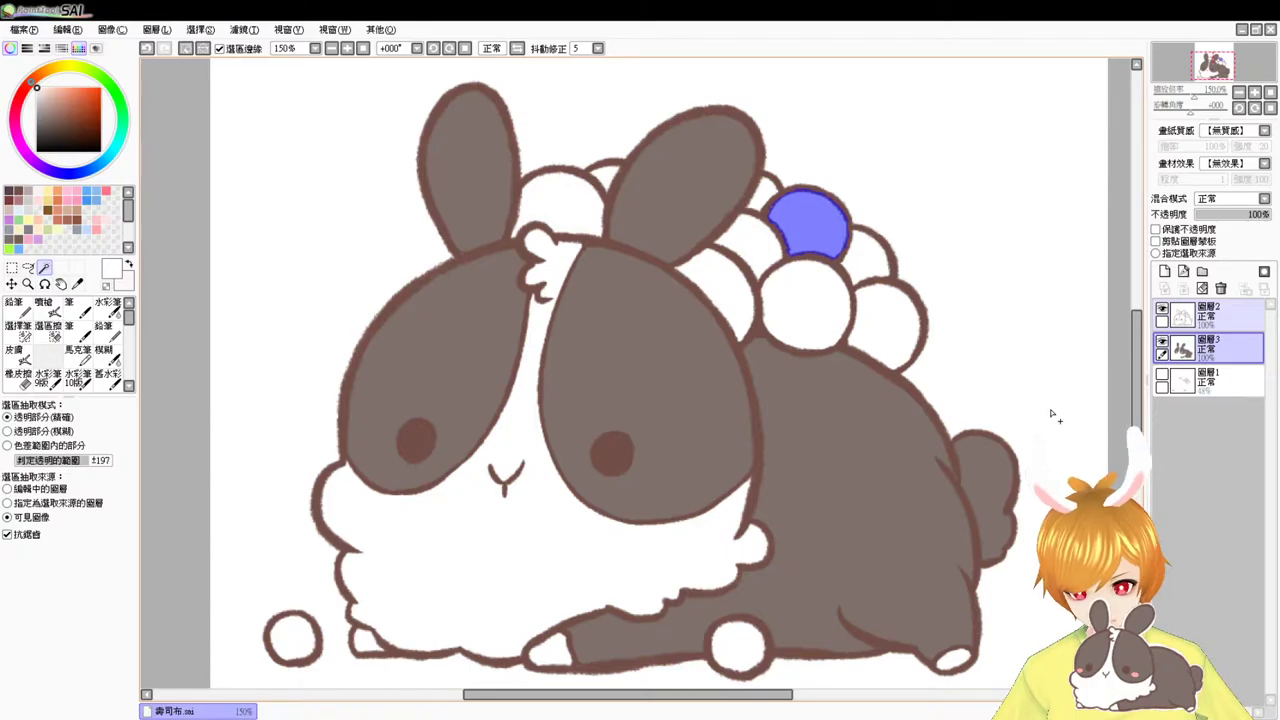
{"action": "scroll", "coordinate": [1113, 368], "scroll_direction": "up", "scroll_amount": 1}
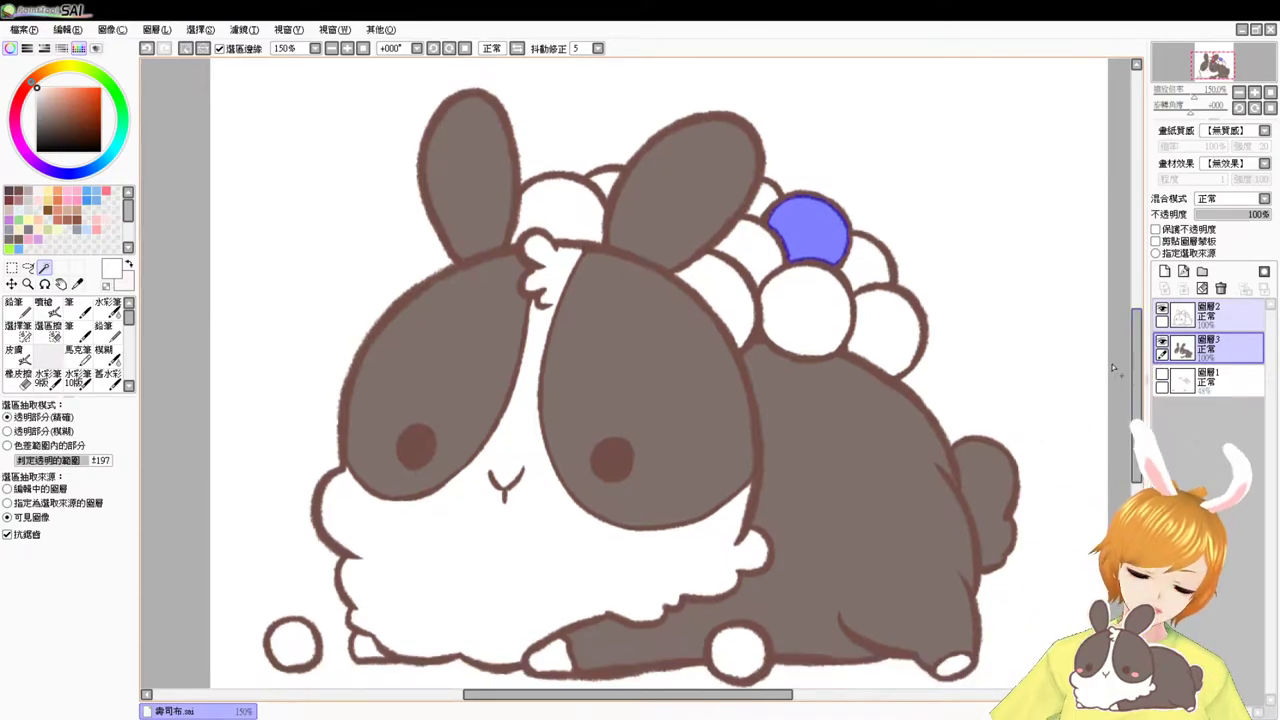
{"action": "key", "text": "ctrl+d"}
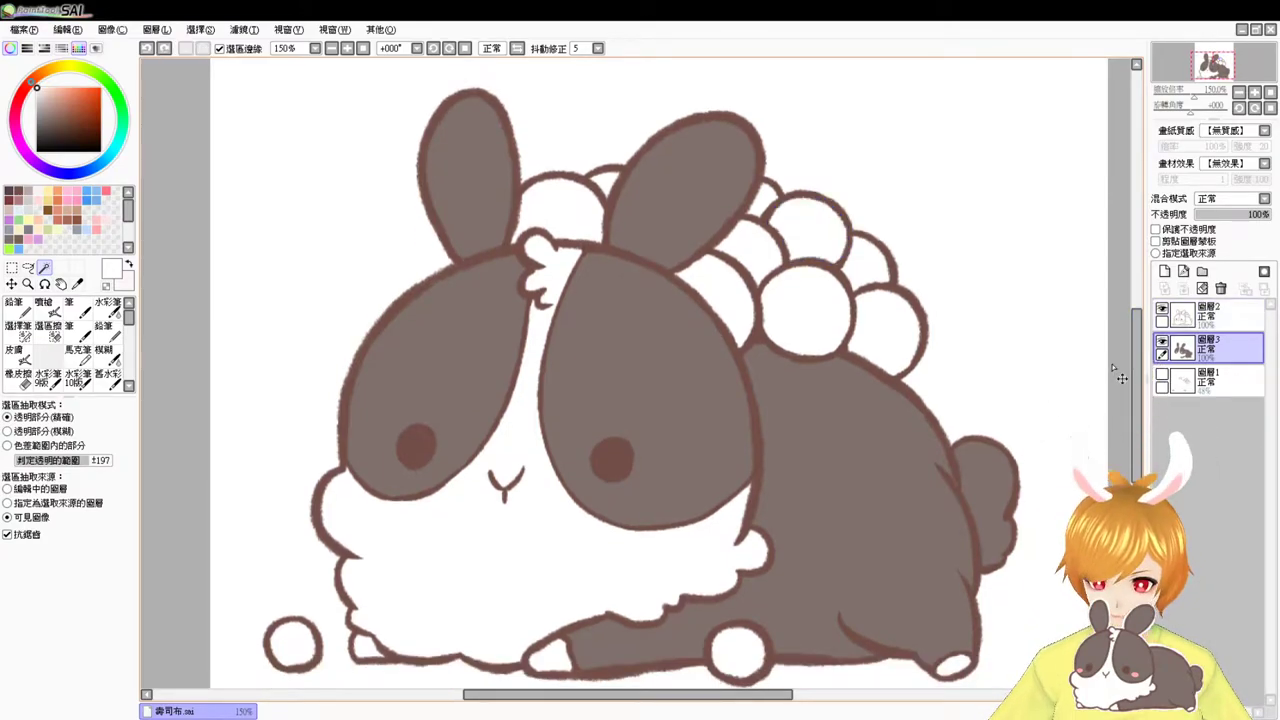
- Select both ground roe balls and every roe ball on the rabbit's back and behind its ears with the magic wand
{"action": "left_click", "coordinate": [300, 650]}
{"action": "left_click", "coordinate": [738, 652]}
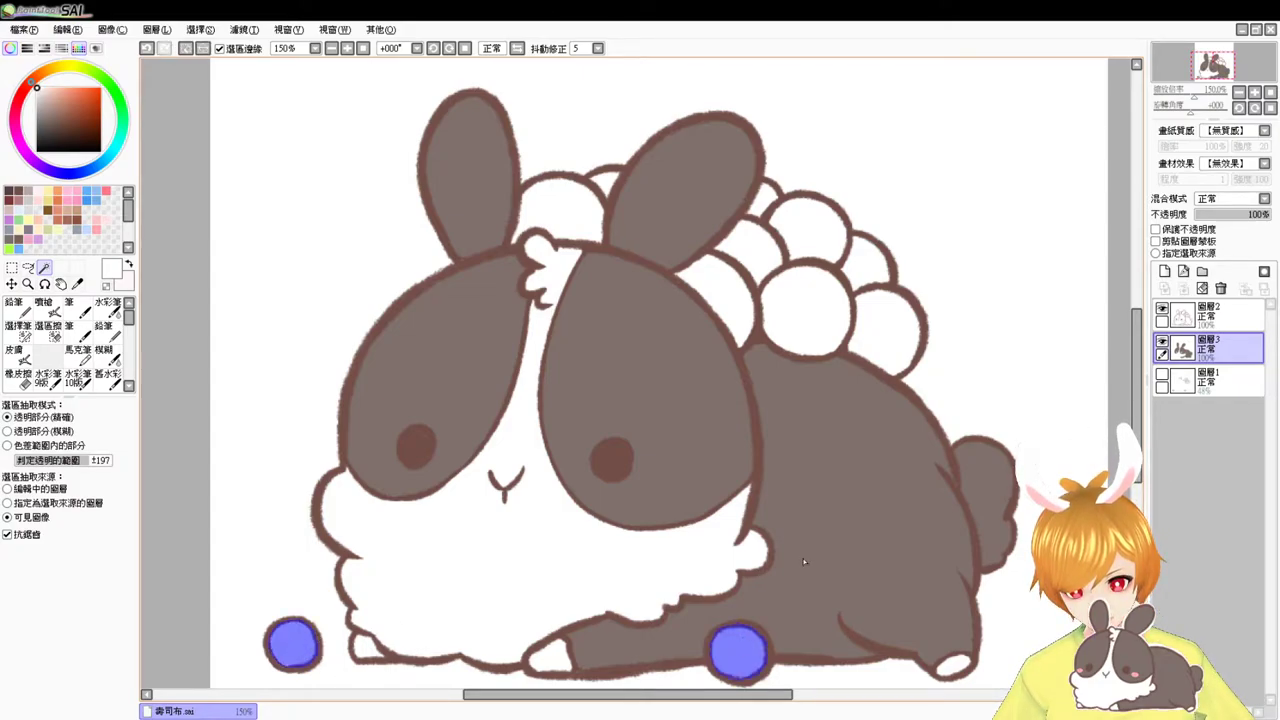
{"action": "left_click", "coordinate": [895, 332]}
{"action": "left_click", "coordinate": [805, 308]}
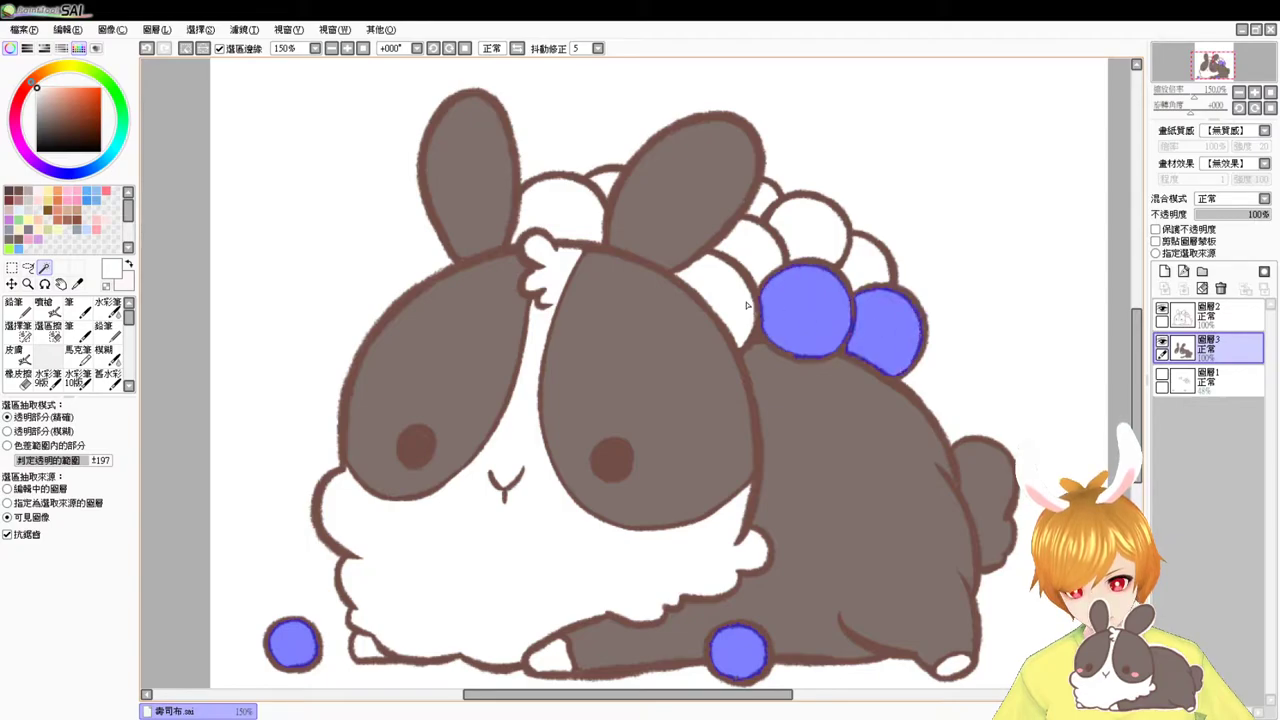
{"action": "left_click", "coordinate": [735, 283]}
{"action": "left_click", "coordinate": [805, 228]}
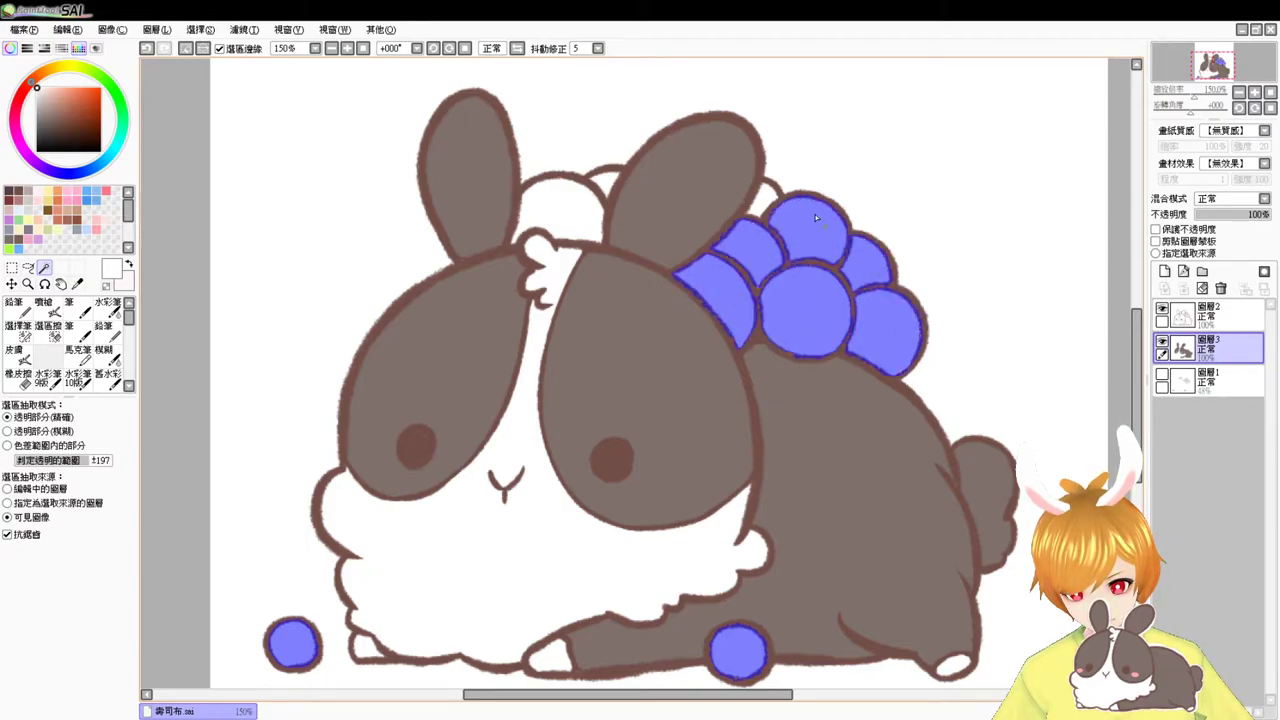
{"action": "left_click", "coordinate": [763, 197]}
{"action": "left_click", "coordinate": [605, 183]}
{"action": "left_click", "coordinate": [565, 212]}
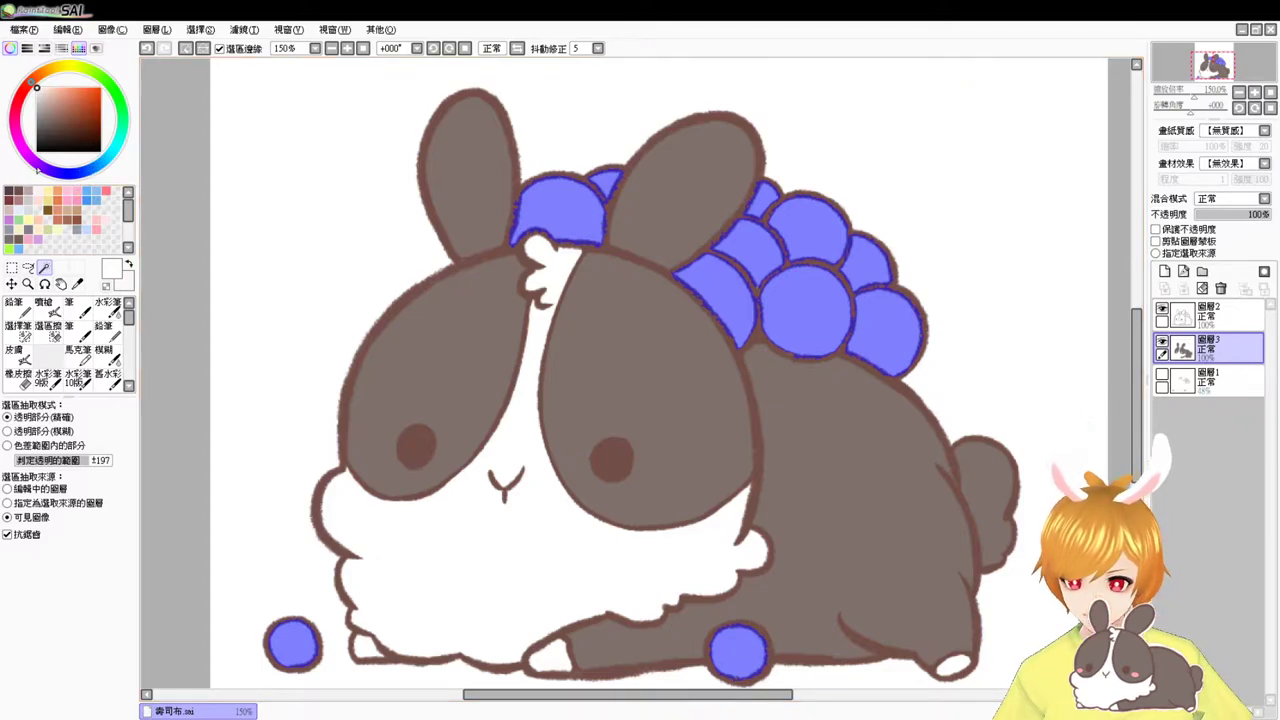
- Choose a light orange and fill all selected roe balls with it on the colour layer
{"action": "left_click", "coordinate": [44, 74]}
{"action": "mouse_move", "coordinate": [63, 95]}
{"action": "left_mouse_down"}
{"action": "mouse_move", "coordinate": [71, 82]}
{"action": "mouse_move", "coordinate": [36, 80]}
{"action": "left_mouse_up"}
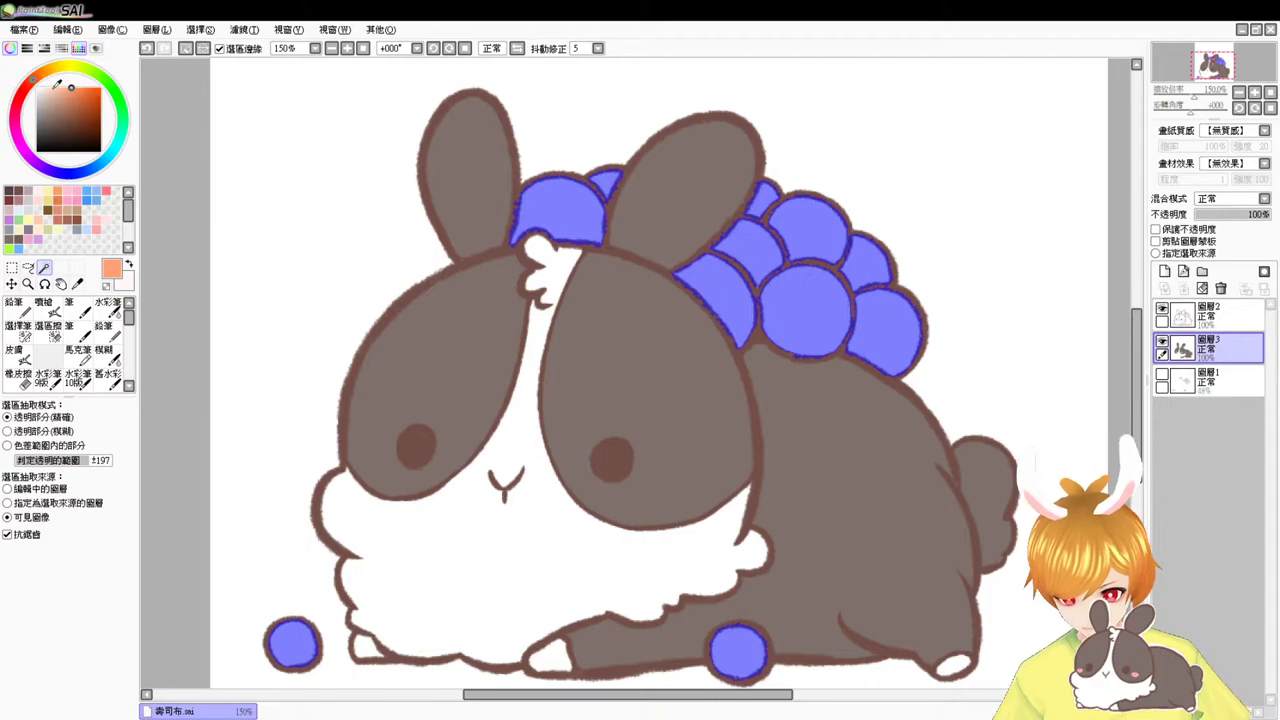
{"action": "left_click", "coordinate": [76, 87]}
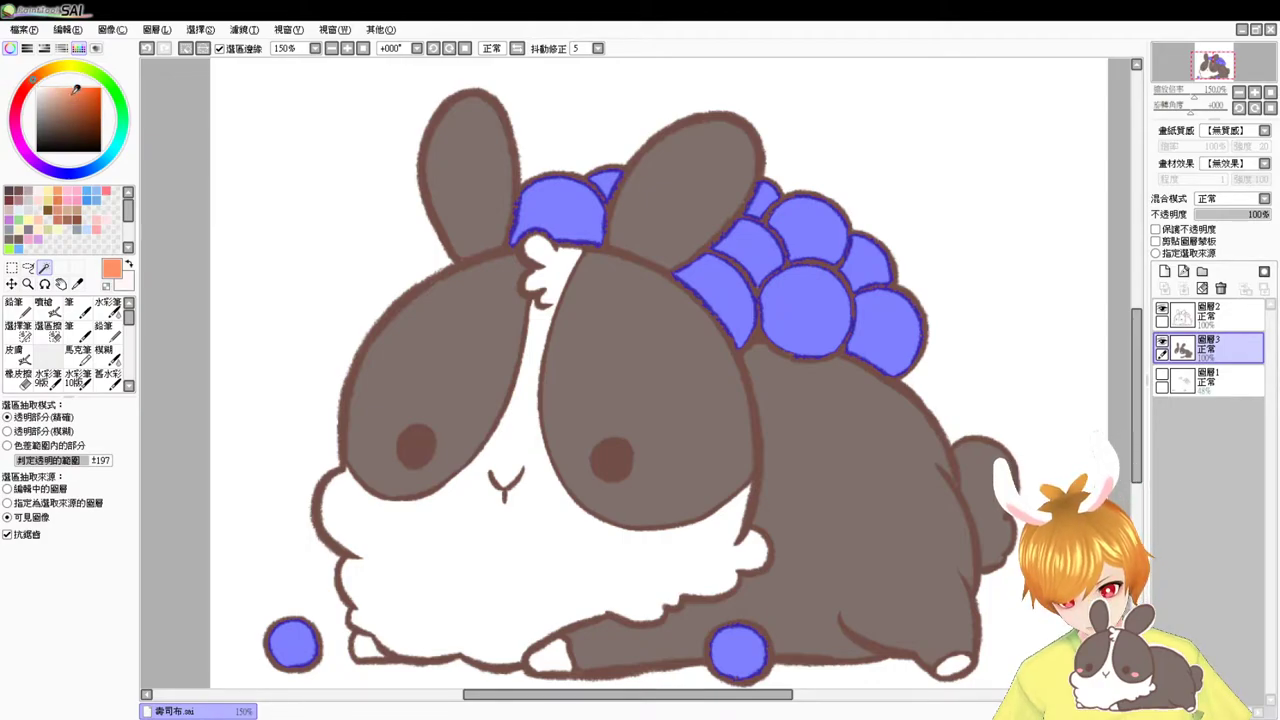
{"action": "left_click", "coordinate": [44, 302]}
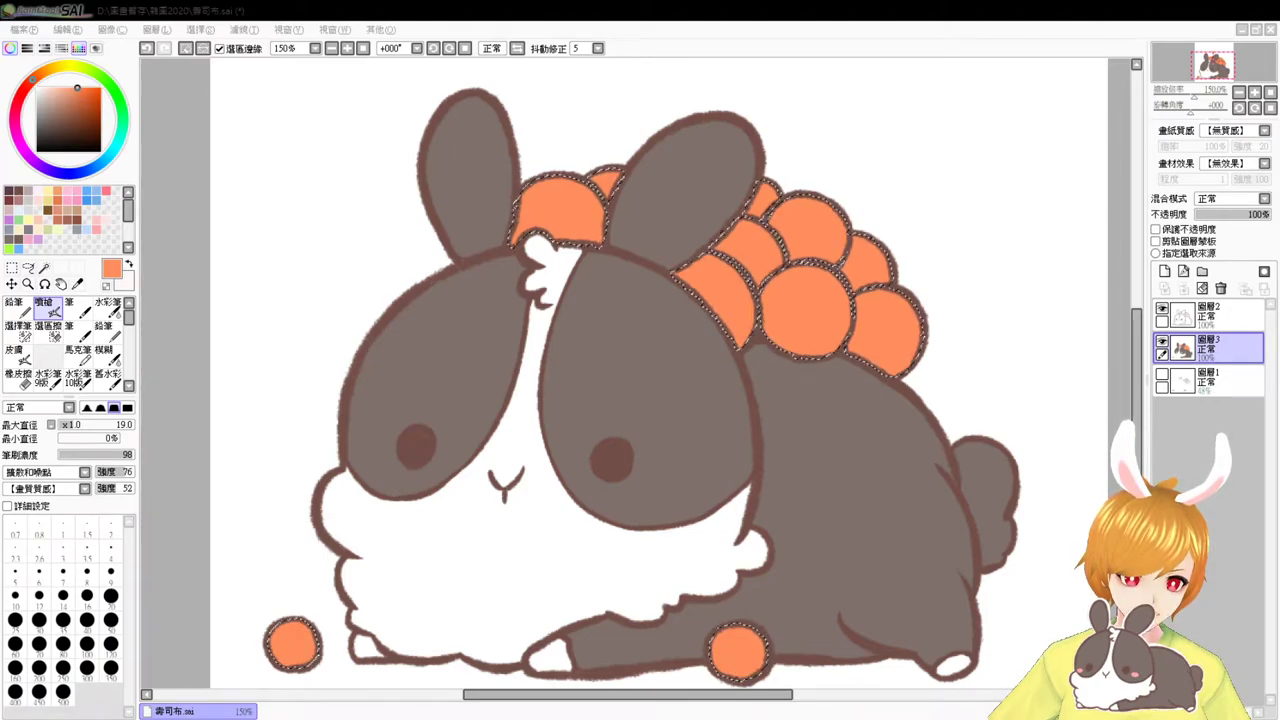
{"action": "left_click", "coordinate": [729, 273]}
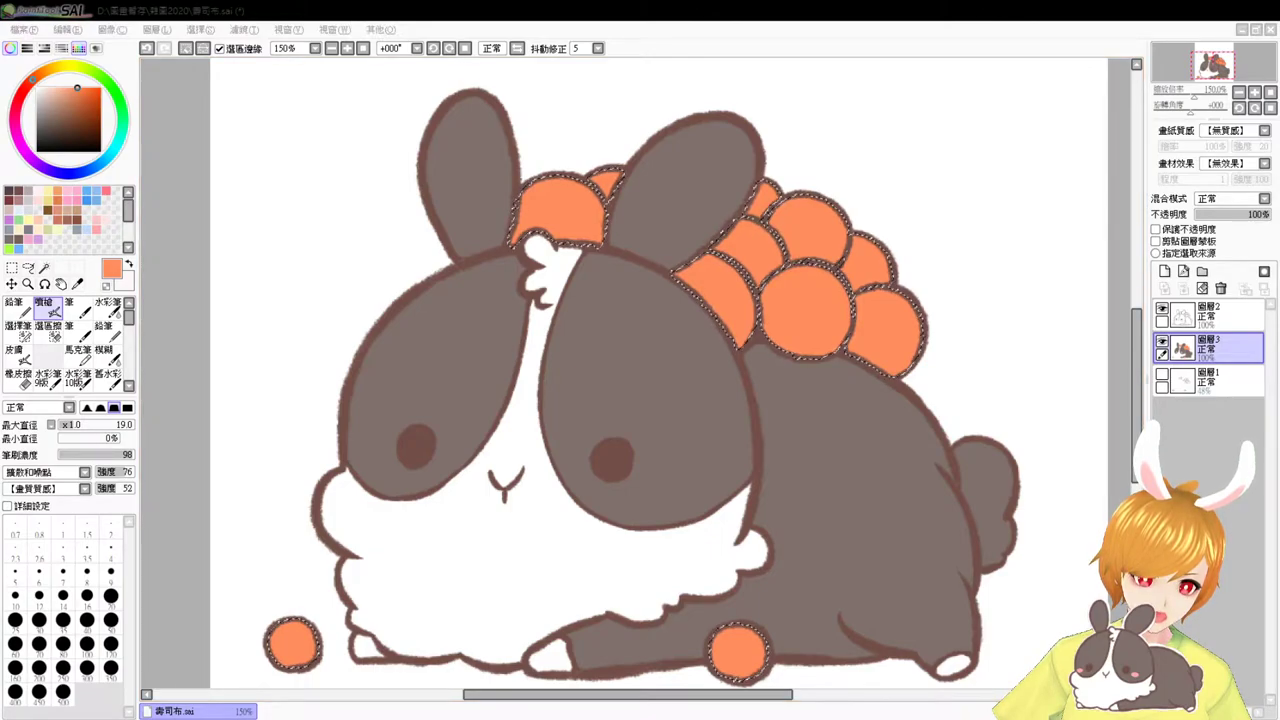
{"action": "left_click", "coordinate": [730, 275]}
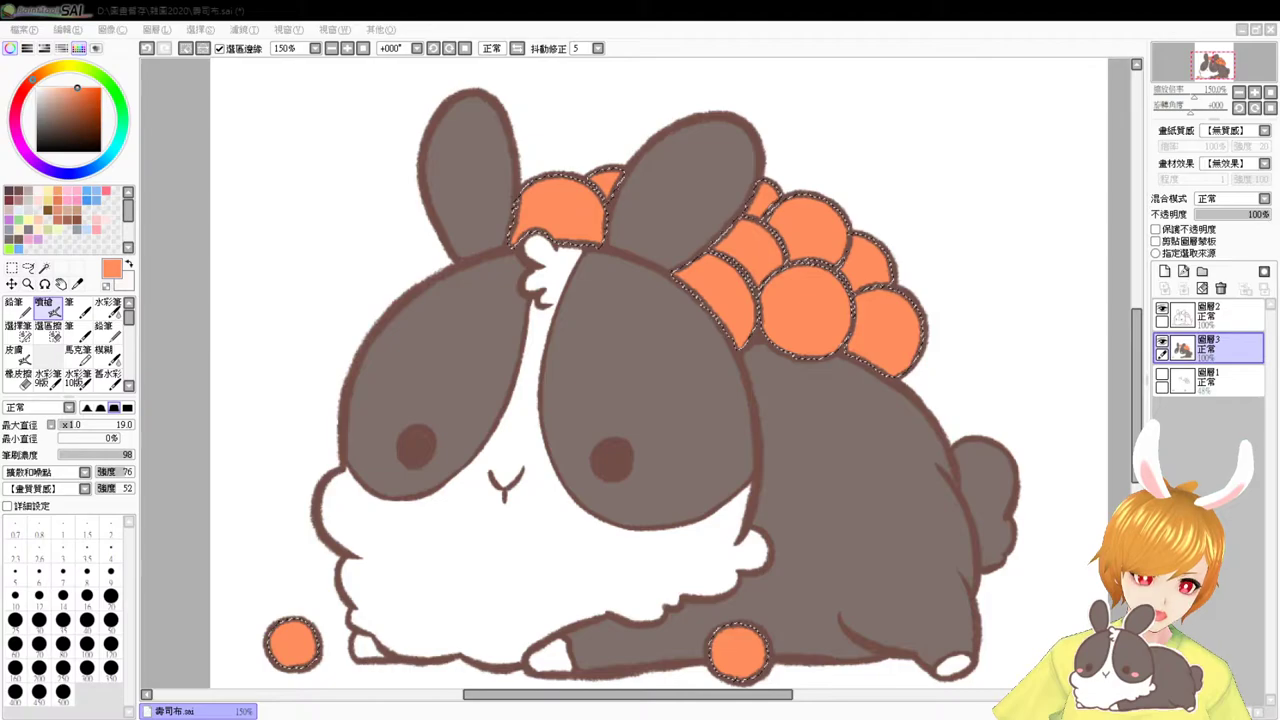
{"action": "left_click", "coordinate": [729, 275]}
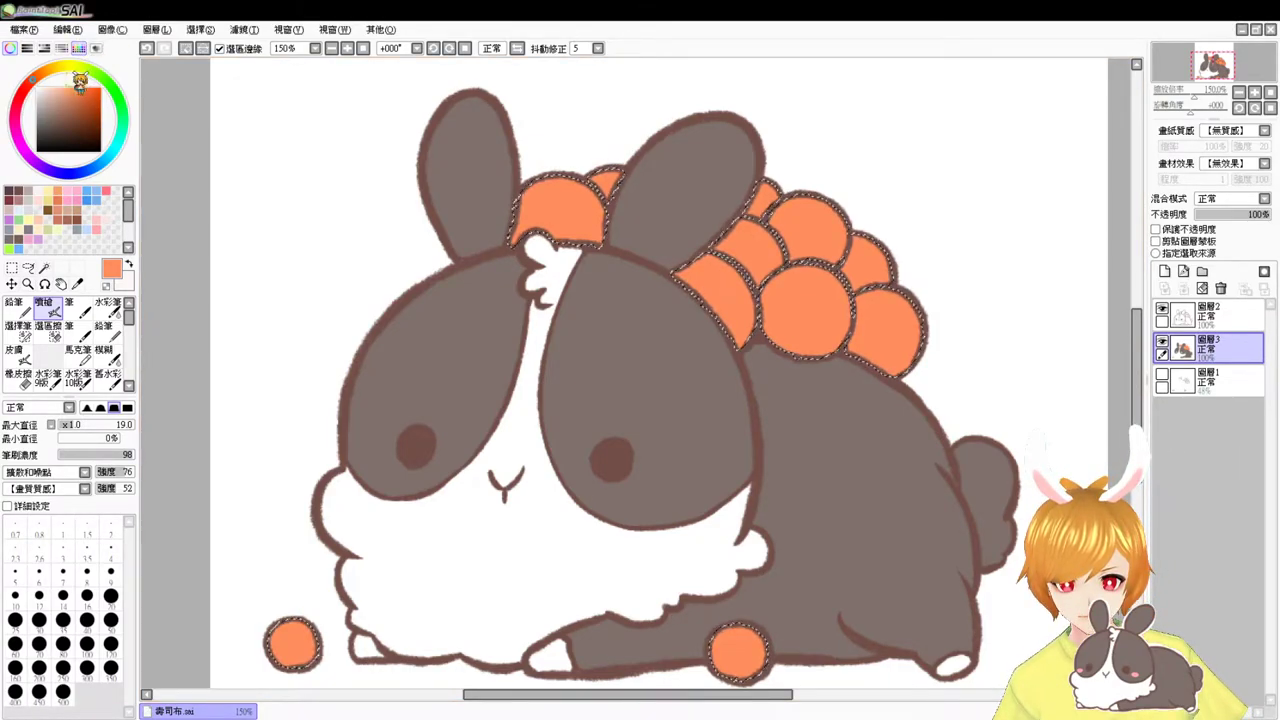
- Choose a reddish orange and shade the roe balls on the rabbit's back and behind its ears with the watercolour brush
{"action": "left_click", "coordinate": [83, 89]}
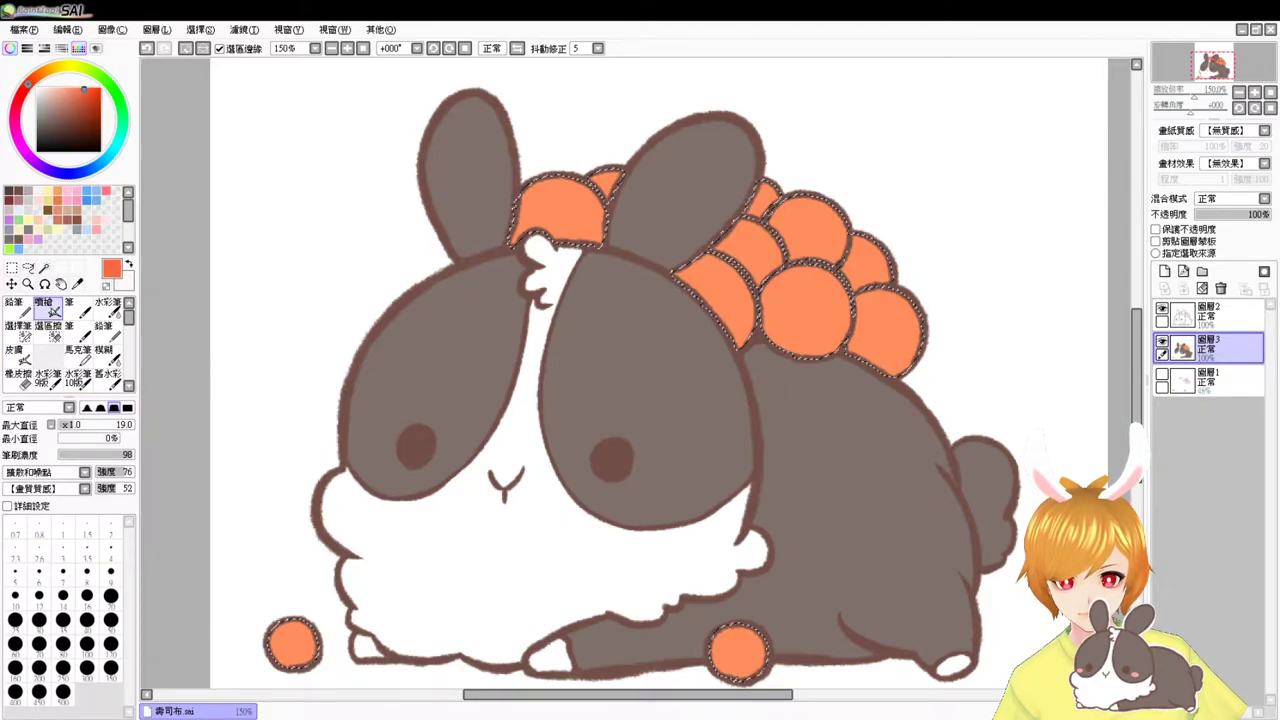
{"action": "left_click", "coordinate": [108, 306]}
{"action": "left_click_drag", "start_coordinate": [589, 364], "coordinate": [631, 364]}
{"action": "mouse_move", "coordinate": [743, 337]}
{"action": "left_mouse_down"}
{"action": "mouse_move", "coordinate": [823, 320]}
{"action": "mouse_move", "coordinate": [617, 320]}
{"action": "mouse_move", "coordinate": [805, 329]}
{"action": "mouse_move", "coordinate": [689, 267]}
{"action": "mouse_move", "coordinate": [620, 351]}
{"action": "mouse_move", "coordinate": [760, 374]}
{"action": "mouse_move", "coordinate": [827, 345]}
{"action": "mouse_move", "coordinate": [804, 325]}
{"action": "mouse_move", "coordinate": [794, 374]}
{"action": "left_mouse_up"}
{"action": "left_click_drag", "start_coordinate": [882, 416], "coordinate": [822, 416]}
{"action": "mouse_move", "coordinate": [800, 305]}
{"action": "left_mouse_down"}
{"action": "mouse_move", "coordinate": [862, 328]}
{"action": "mouse_move", "coordinate": [882, 365]}
{"action": "mouse_move", "coordinate": [882, 330]}
{"action": "mouse_move", "coordinate": [880, 378]}
{"action": "mouse_move", "coordinate": [885, 328]}
{"action": "left_mouse_up"}
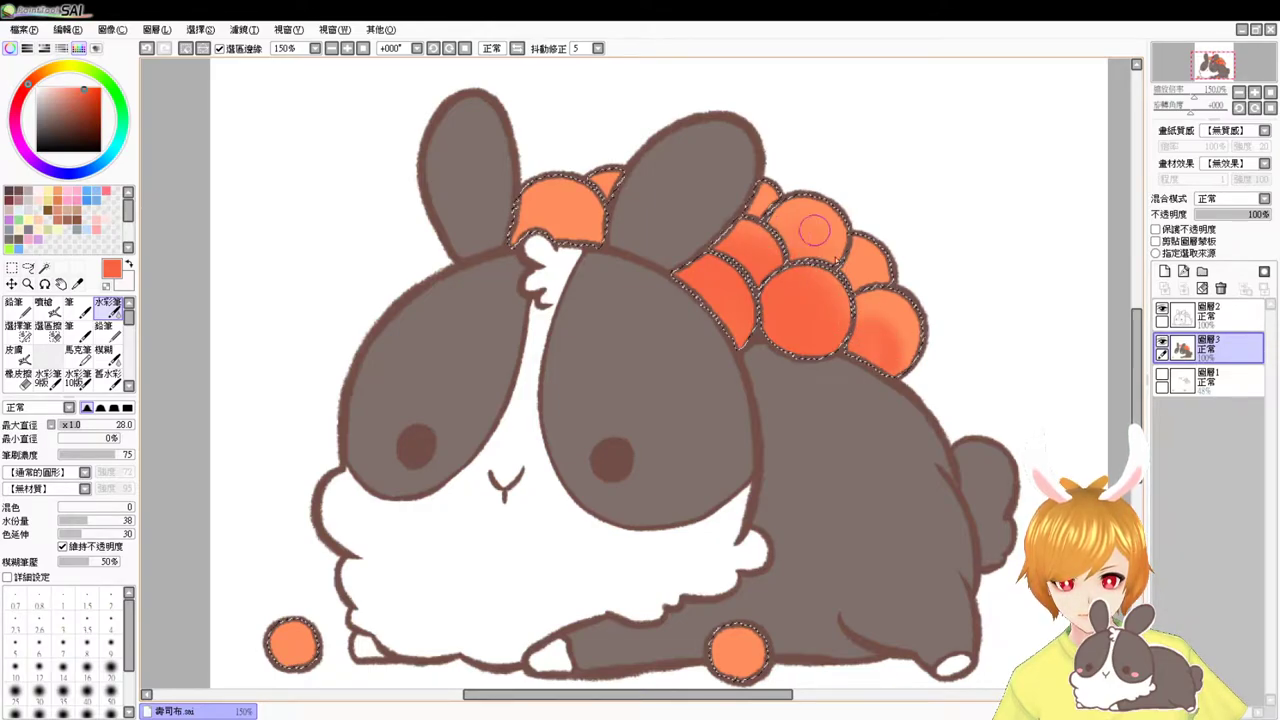
{"action": "mouse_move", "coordinate": [818, 250]}
{"action": "left_mouse_down"}
{"action": "mouse_move", "coordinate": [808, 262]}
{"action": "mouse_move", "coordinate": [848, 272]}
{"action": "left_mouse_up"}
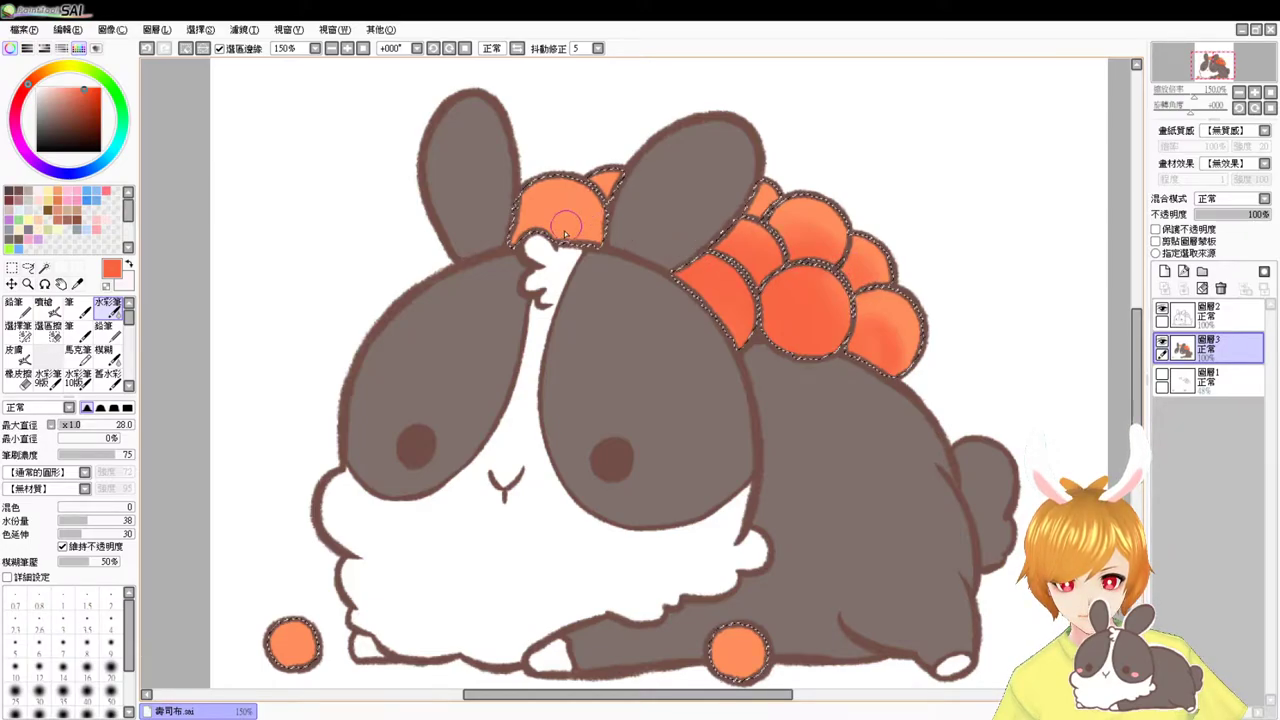
{"action": "mouse_move", "coordinate": [548, 226]}
{"action": "left_mouse_down"}
{"action": "mouse_move", "coordinate": [612, 250]}
{"action": "mouse_move", "coordinate": [571, 280]}
{"action": "mouse_move", "coordinate": [551, 261]}
{"action": "left_mouse_up"}
{"action": "mouse_move", "coordinate": [905, 275]}
{"action": "left_mouse_down"}
{"action": "mouse_move", "coordinate": [854, 266]}
{"action": "mouse_move", "coordinate": [865, 296]}
{"action": "mouse_move", "coordinate": [851, 266]}
{"action": "mouse_move", "coordinate": [883, 293]}
{"action": "mouse_move", "coordinate": [845, 254]}
{"action": "mouse_move", "coordinate": [875, 298]}
{"action": "mouse_move", "coordinate": [852, 264]}
{"action": "mouse_move", "coordinate": [866, 289]}
{"action": "mouse_move", "coordinate": [834, 308]}
{"action": "left_mouse_up"}
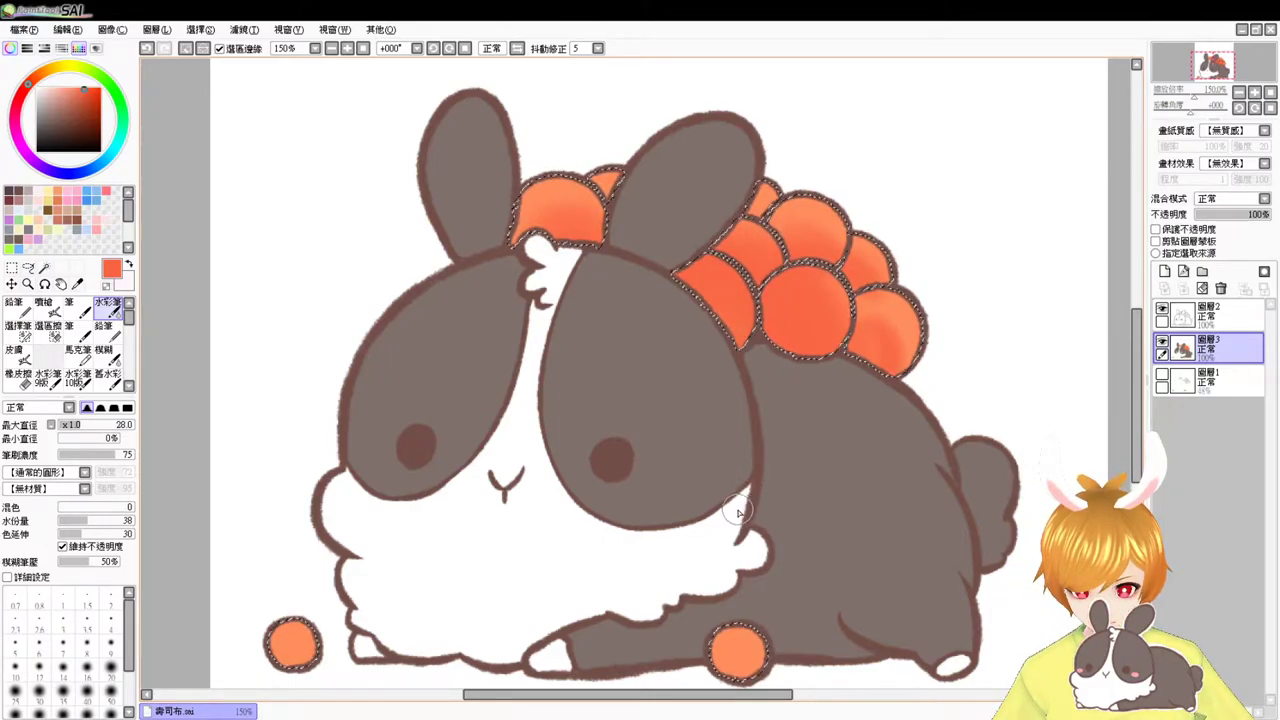
- Enlarge the watercolour brush to 39, shade the roe balls and deepen their centres with a more saturated red-orange
{"action": "key", "text": "bracketright"}
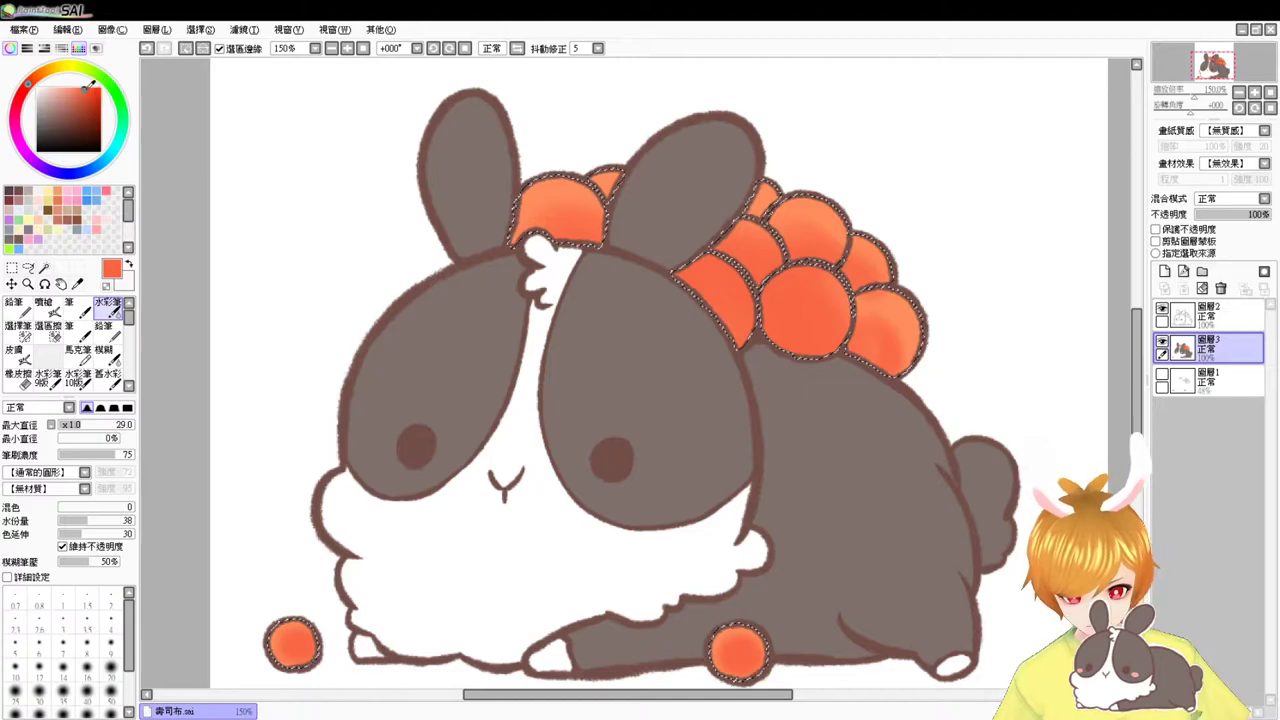
{"action": "left_click_drag", "start_coordinate": [834, 306], "coordinate": [856, 308]}
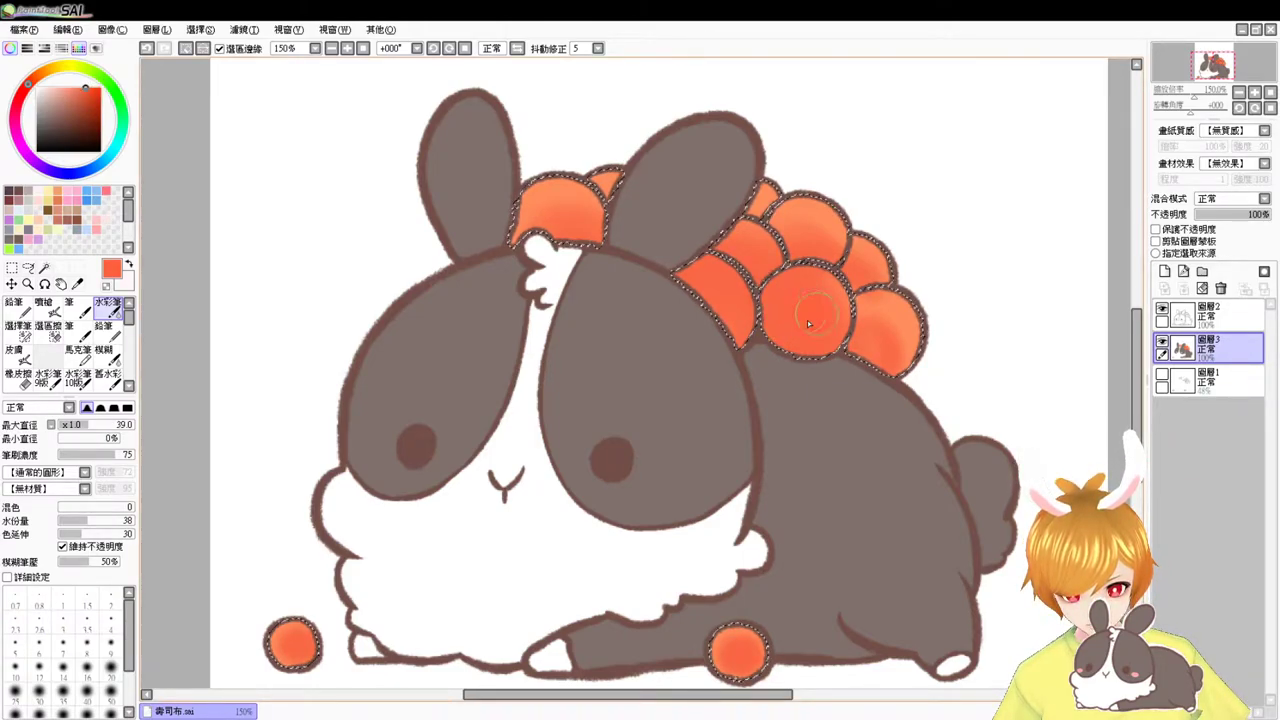
{"action": "left_click", "coordinate": [90, 88]}
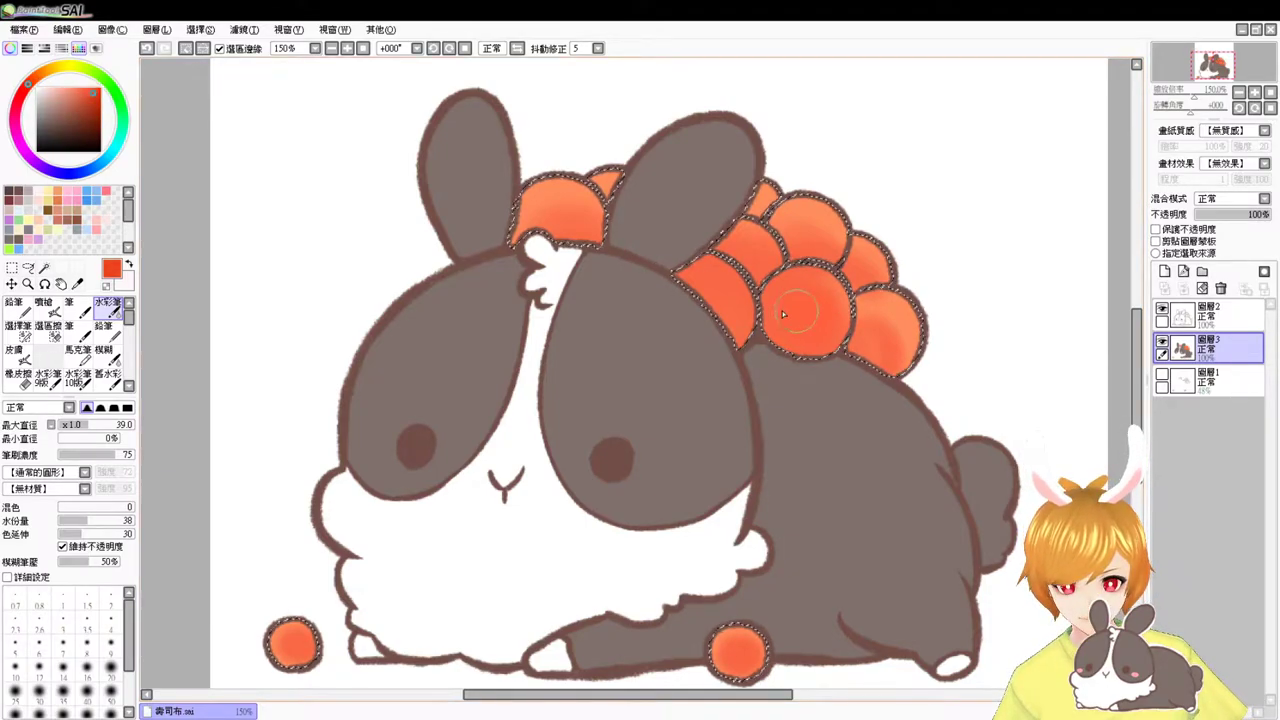
{"action": "key", "text": "ctrl+z"}
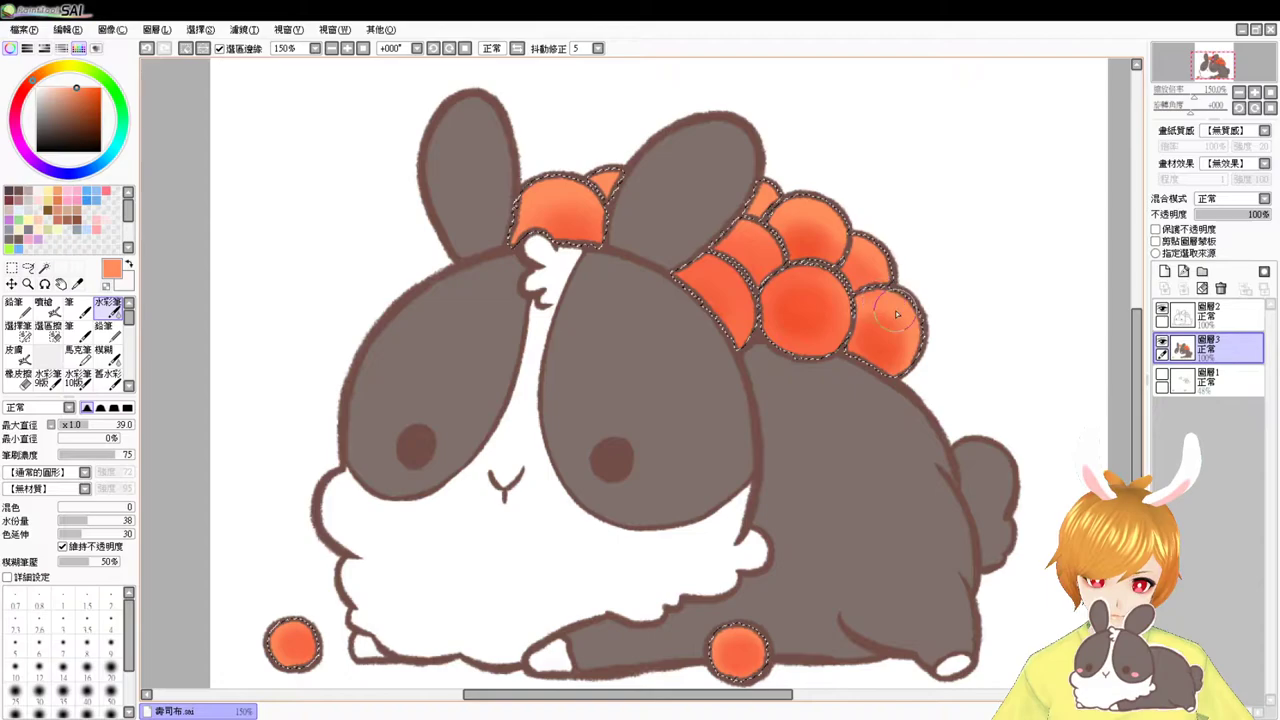
- Try to airbrush lighter orange highlights onto the upper parts of the roe balls at brush size 25
{"action": "left_click_drag", "start_coordinate": [75, 89], "coordinate": [65, 84]}
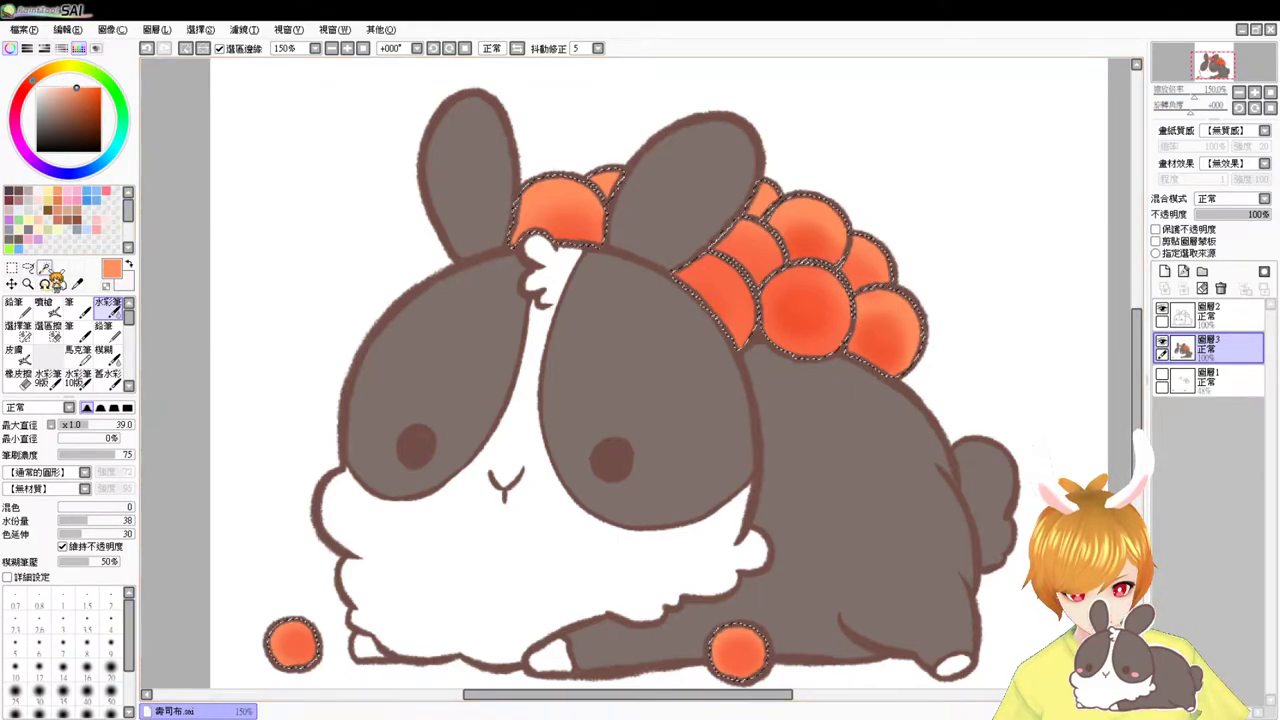
{"action": "left_click", "coordinate": [43, 303]}
{"action": "mouse_move", "coordinate": [868, 270]}
{"action": "left_mouse_down"}
{"action": "mouse_move", "coordinate": [882, 270]}
{"action": "mouse_move", "coordinate": [902, 308]}
{"action": "left_mouse_up"}
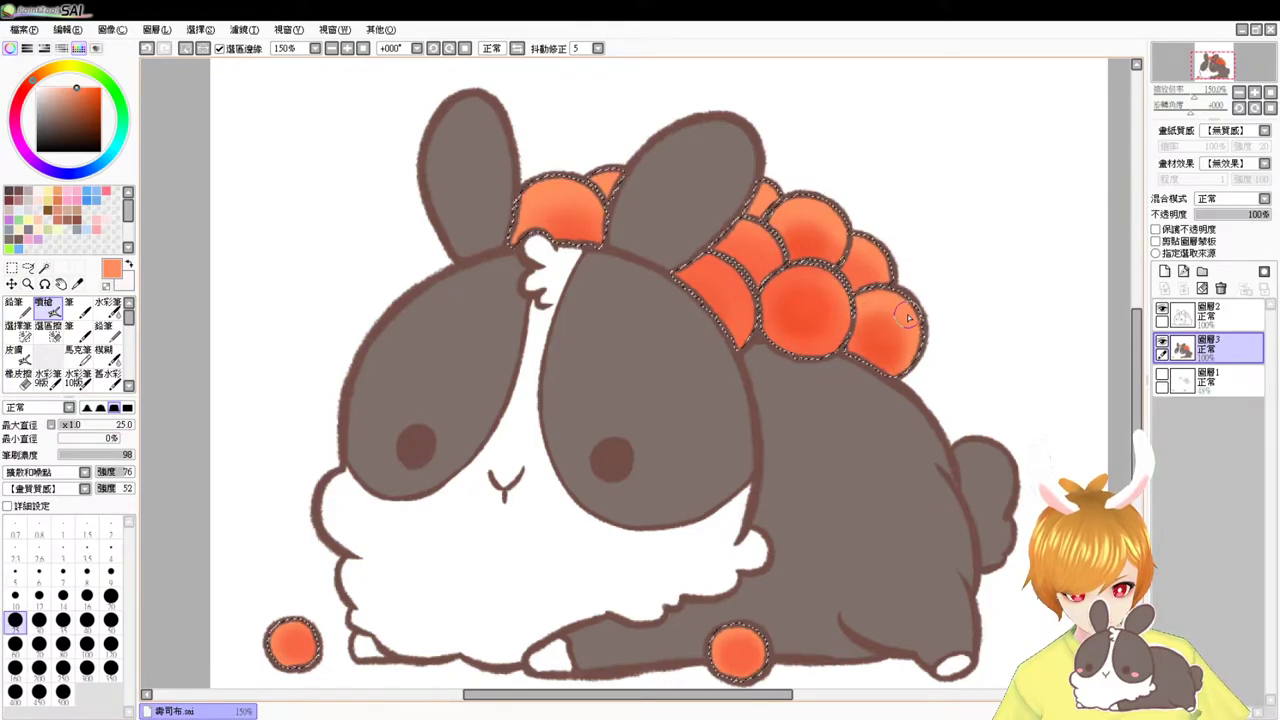
{"action": "left_click_drag", "start_coordinate": [868, 300], "coordinate": [889, 297]}
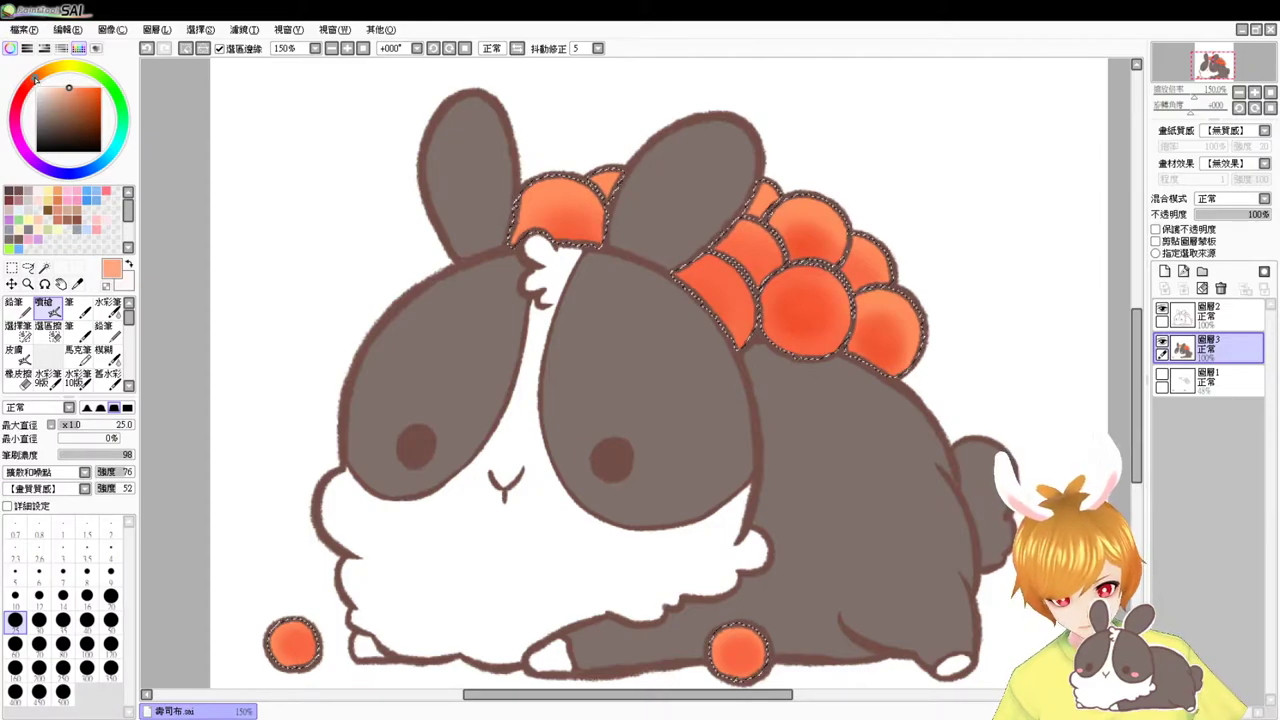
{"action": "left_click_drag", "start_coordinate": [553, 194], "coordinate": [549, 192]}
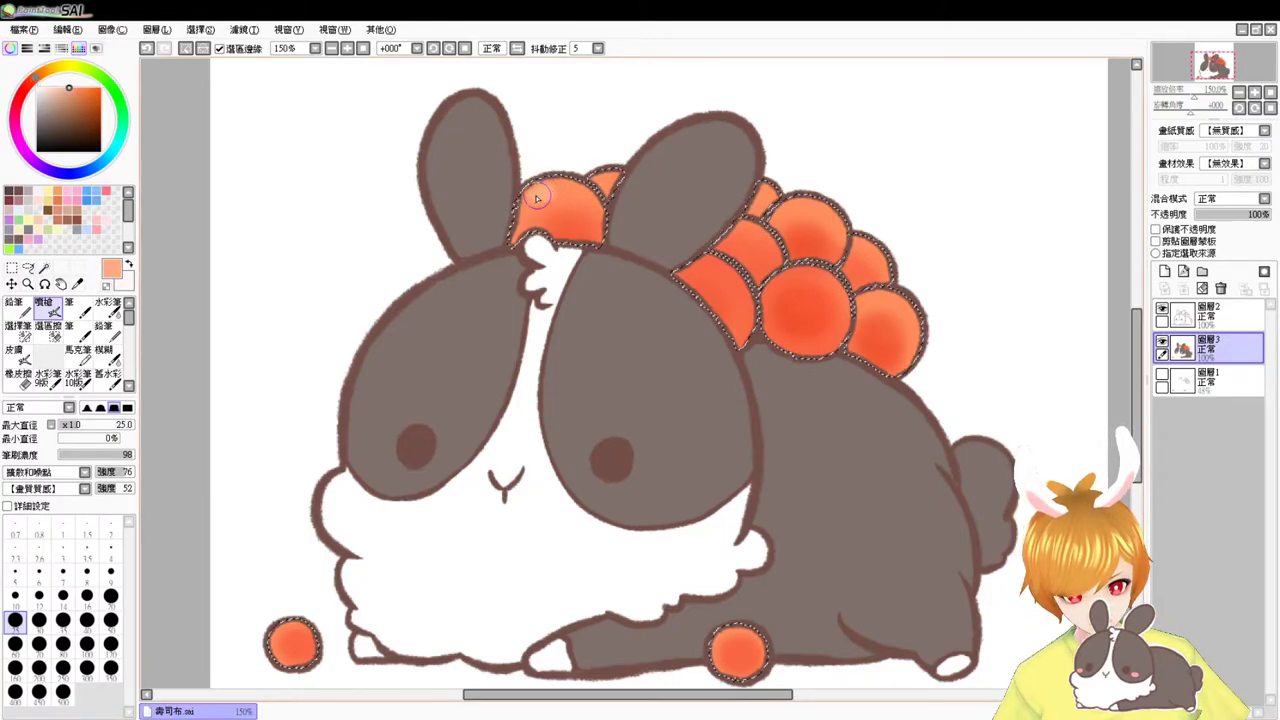
{"action": "left_click", "coordinate": [55, 84]}
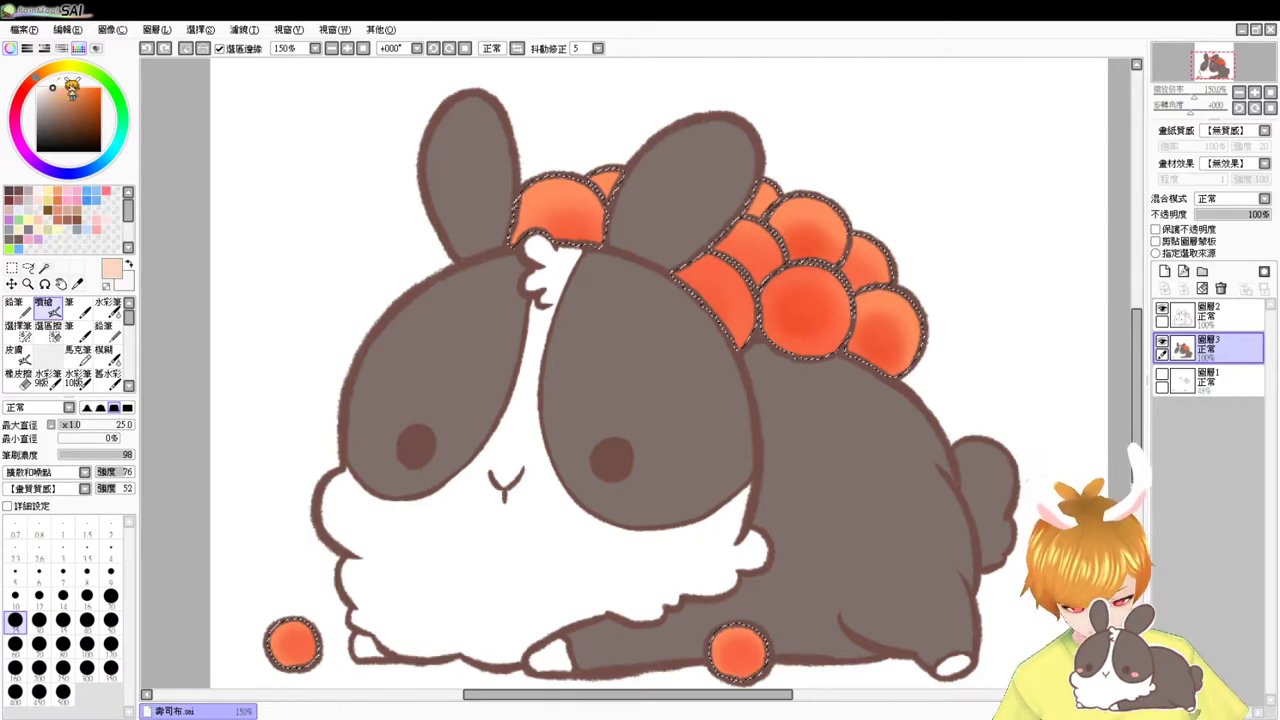
{"action": "key", "text": "ctrl+z"}
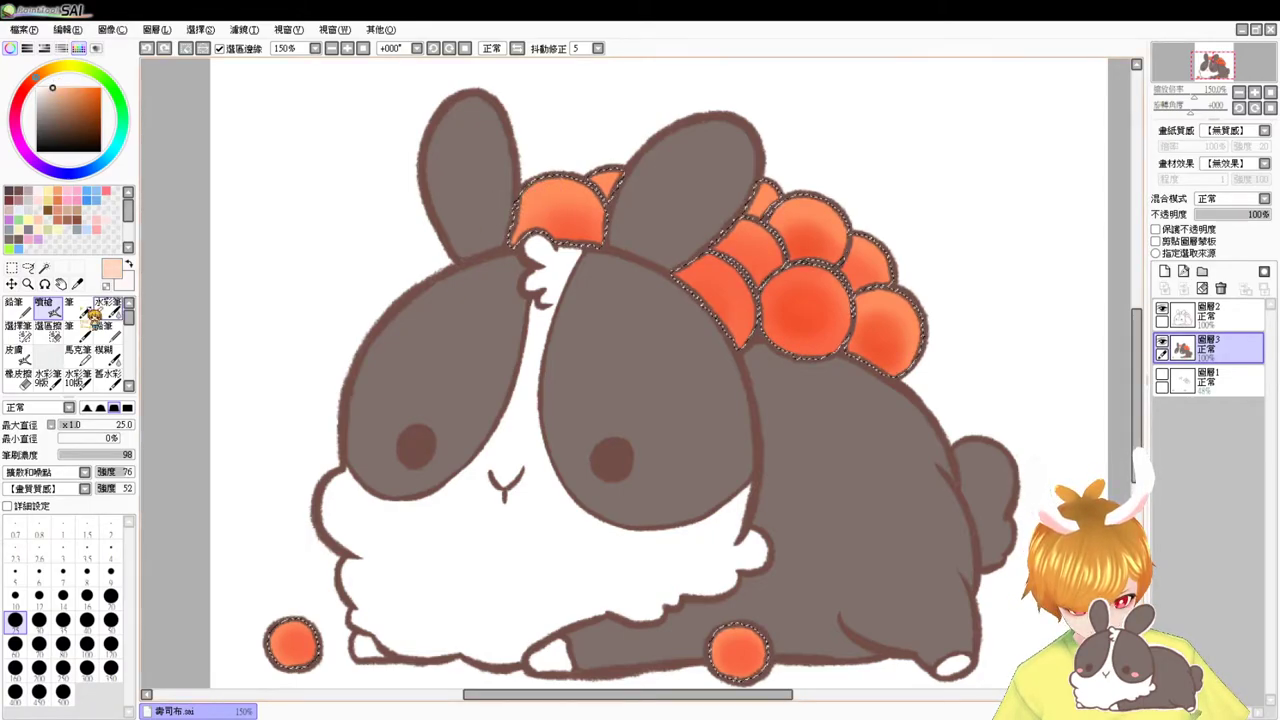
- Paint very pale peach highlights on the upper parts of all roe balls with the pencil at size 15
{"action": "left_click", "coordinate": [22, 309]}
{"action": "left_click", "coordinate": [506, 174], "text": "ctrl+alt"}
{"action": "mouse_move", "coordinate": [506, 174]}
{"action": "left_mouse_down", "text": "ctrl+alt"}
{"action": "mouse_move", "coordinate": [532, 160]}
{"action": "mouse_move", "coordinate": [540, 200]}
{"action": "left_mouse_up", "text": "ctrl+alt"}
{"action": "key", "text": "ctrl+z"}
{"action": "left_click", "coordinate": [15, 571]}
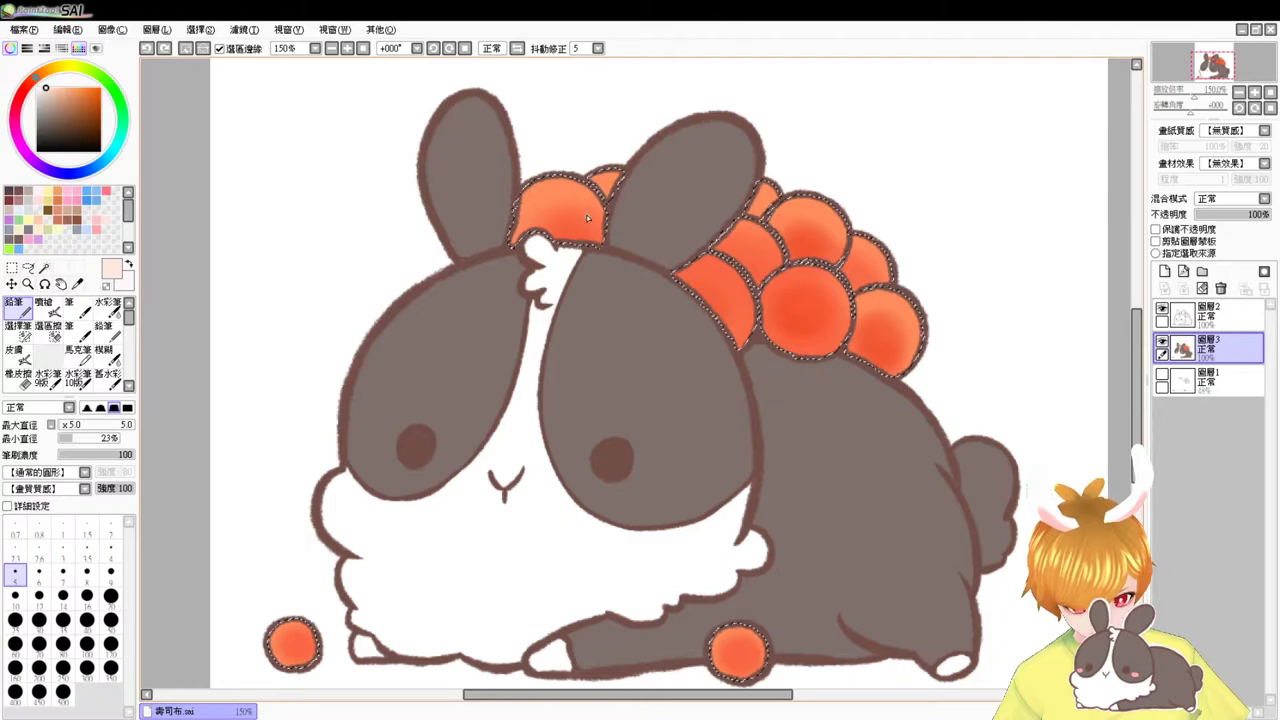
{"action": "left_click_drag", "start_coordinate": [595, 203], "coordinate": [606, 177]}
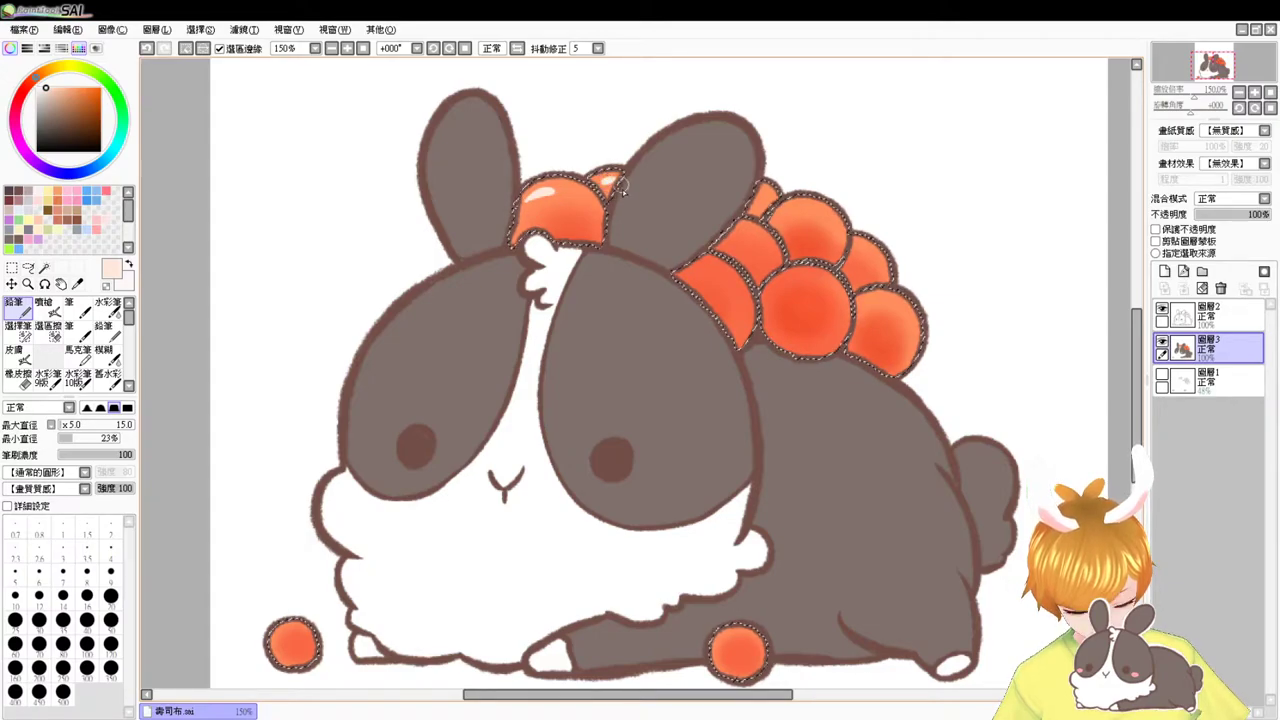
{"action": "left_click_drag", "start_coordinate": [801, 207], "coordinate": [794, 204]}
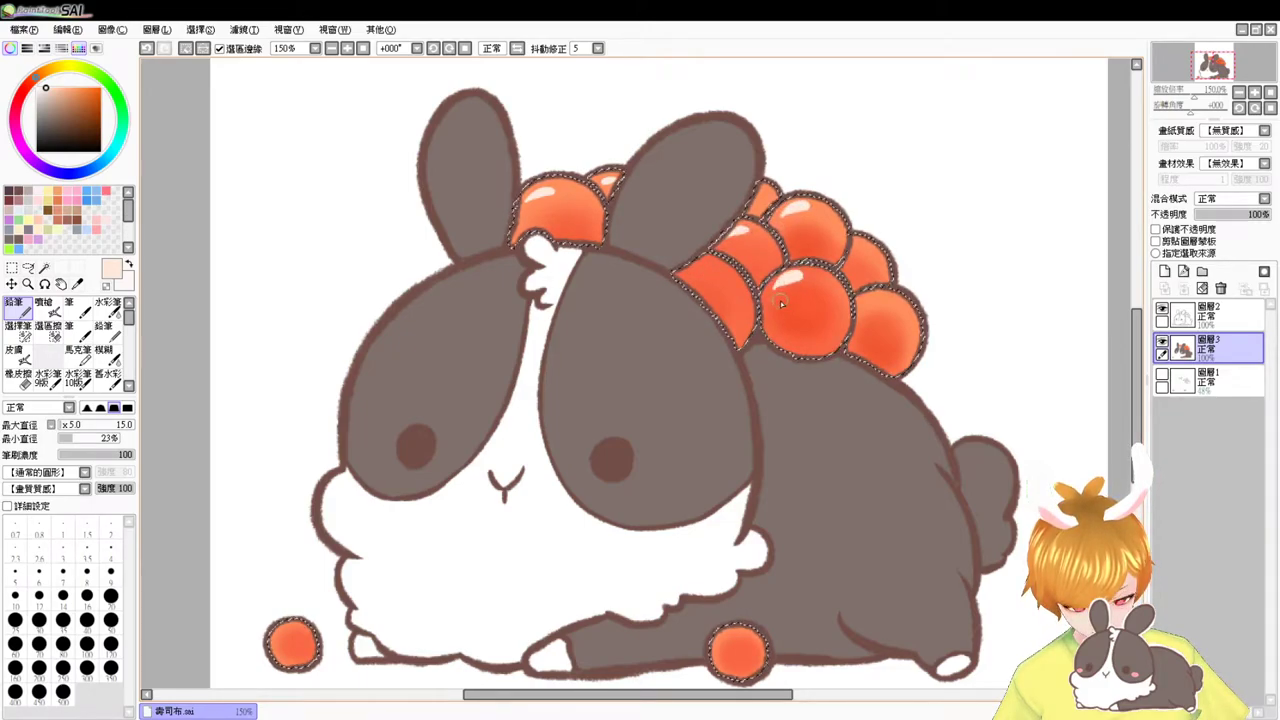
{"action": "left_click_drag", "start_coordinate": [788, 286], "coordinate": [806, 268]}
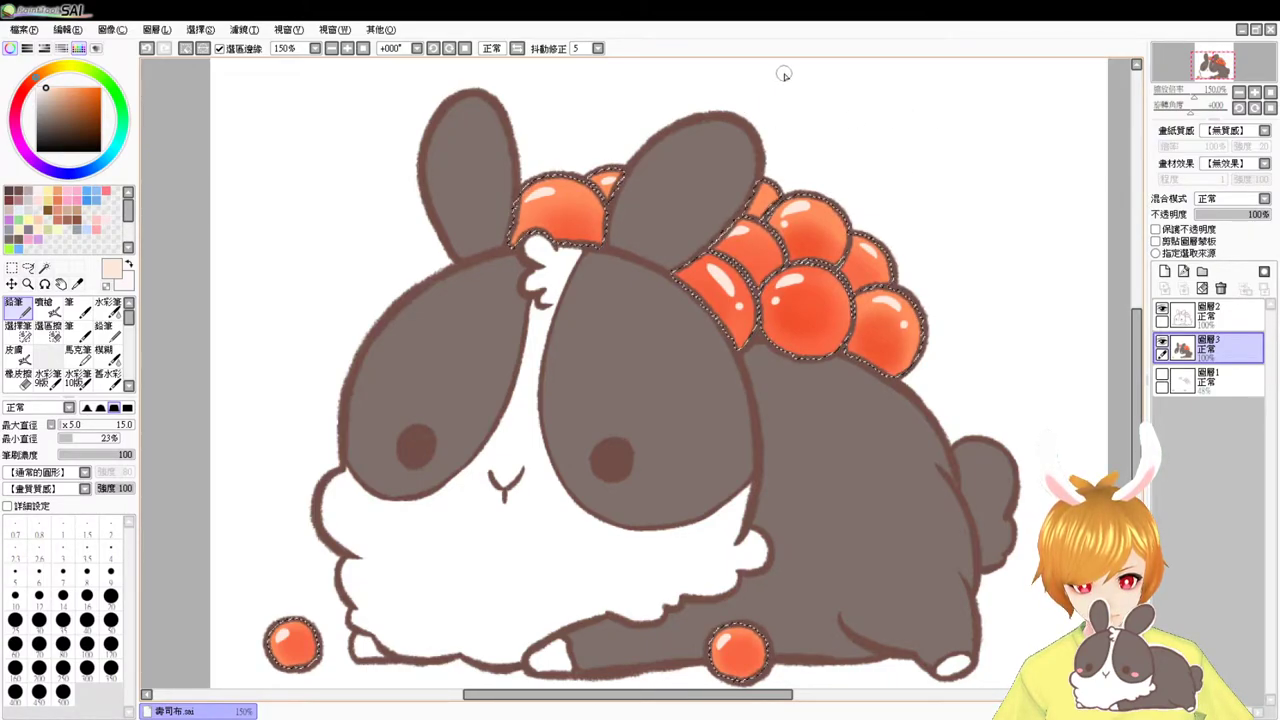
- Add a new layer directly above colour layer 圖層3 and clip it to that layer
{"action": "left_click", "coordinate": [895, 4]}
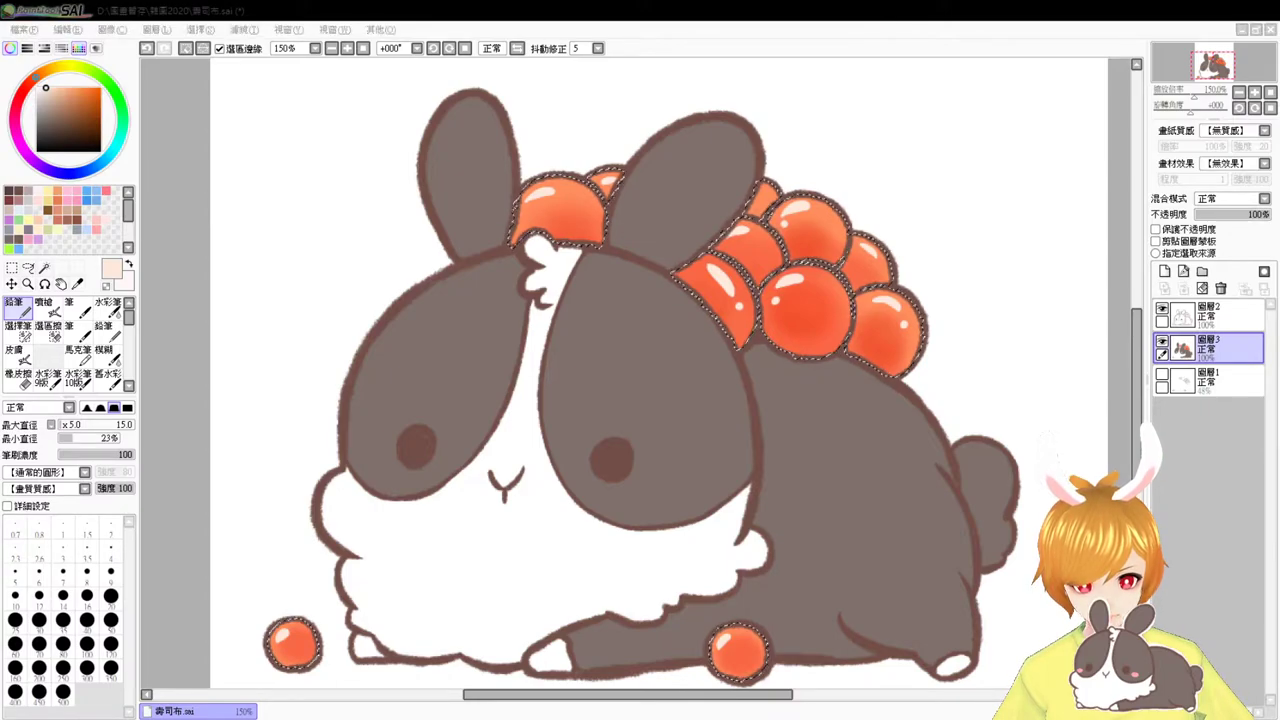
{"action": "left_click", "coordinate": [497, 377]}
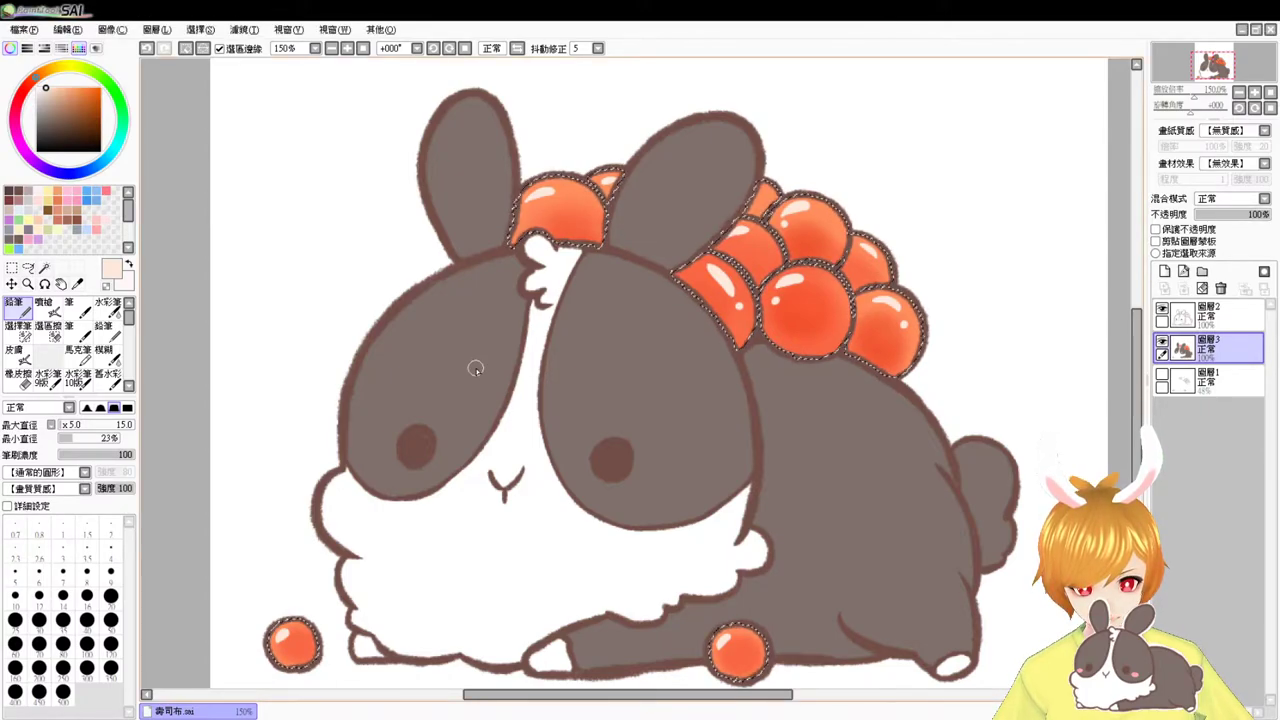
{"action": "scroll", "coordinate": [477, 371], "scroll_direction": "up", "scroll_amount": 1}
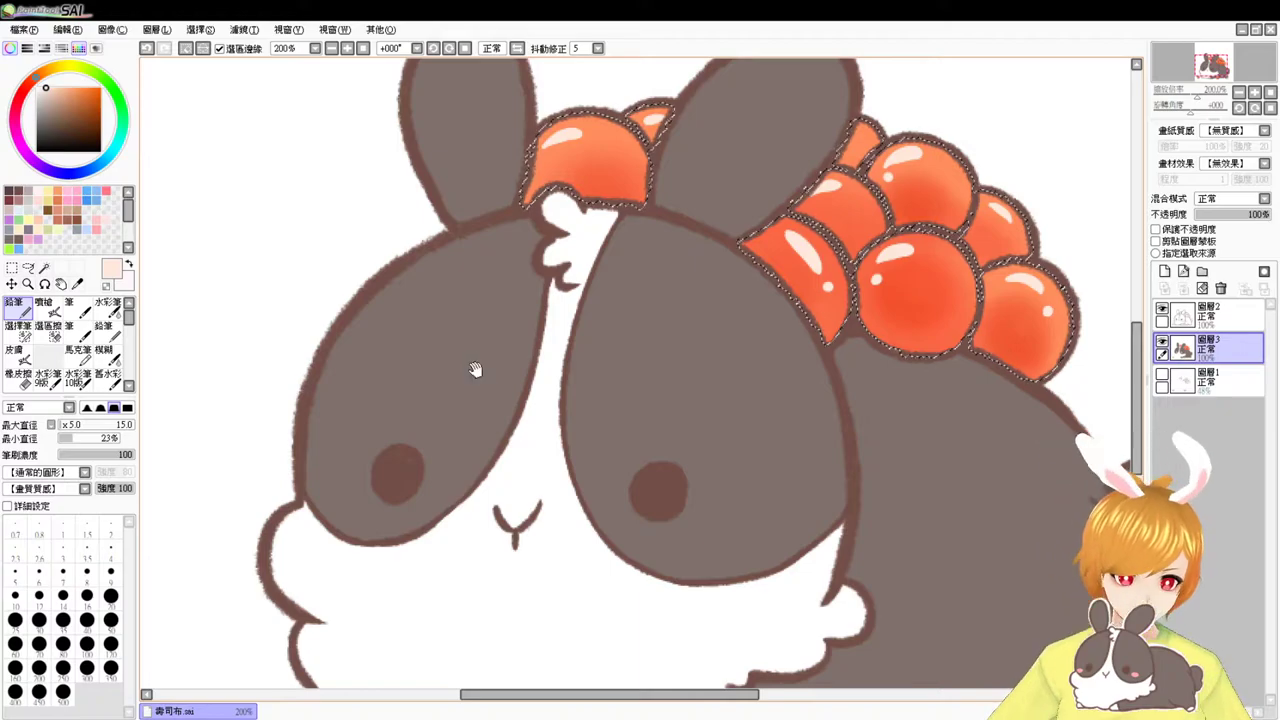
{"action": "left_click_drag", "start_coordinate": [887, 467], "coordinate": [766, 565]}
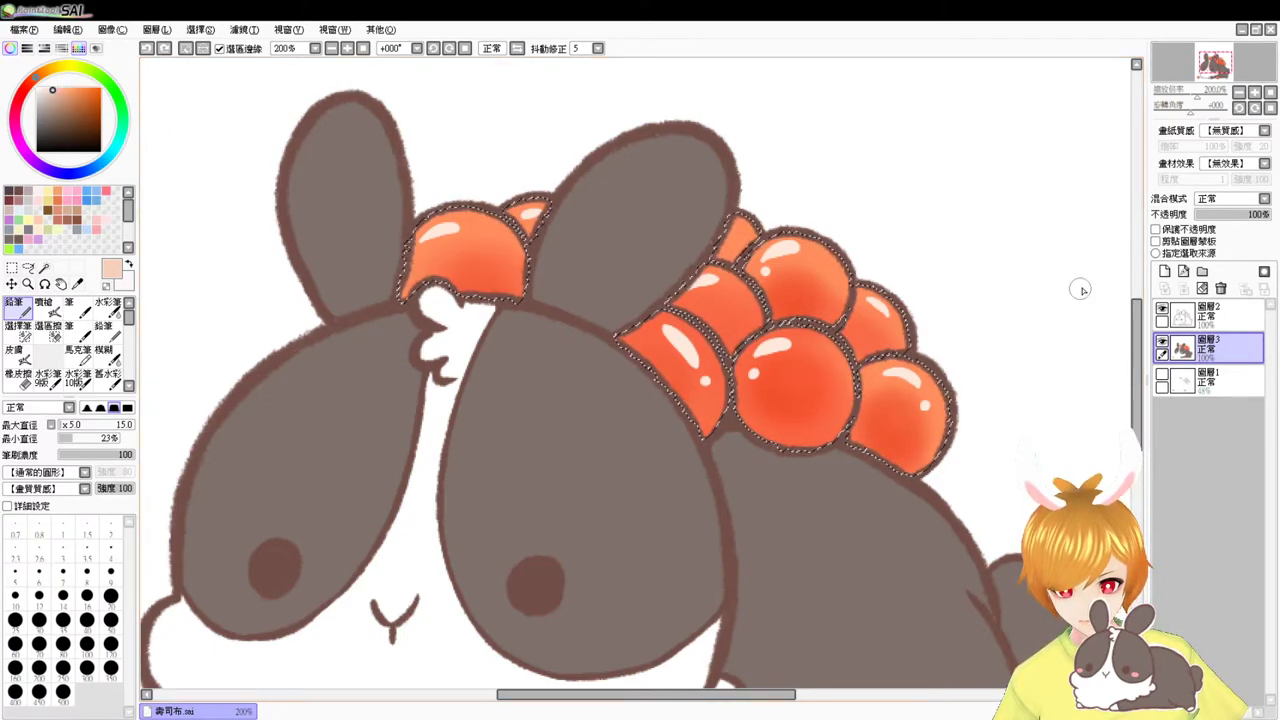
{"action": "left_click", "coordinate": [1164, 271]}
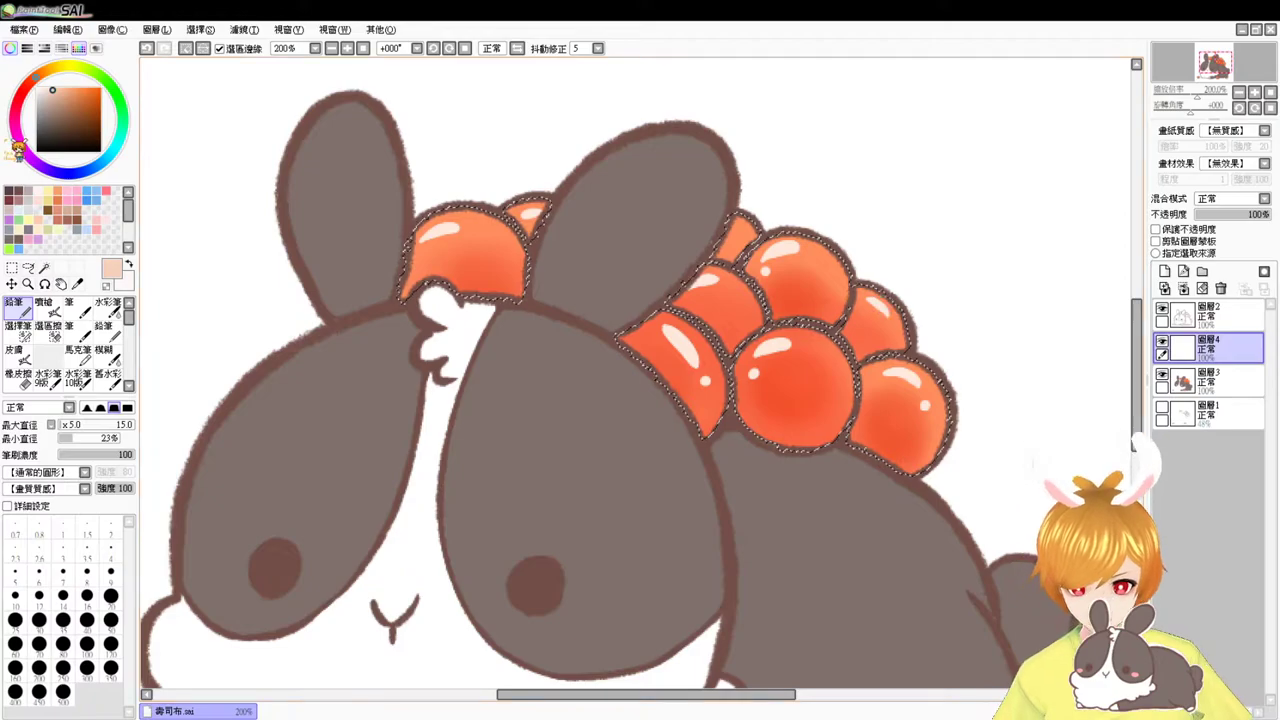
{"action": "left_click", "coordinate": [1156, 241]}
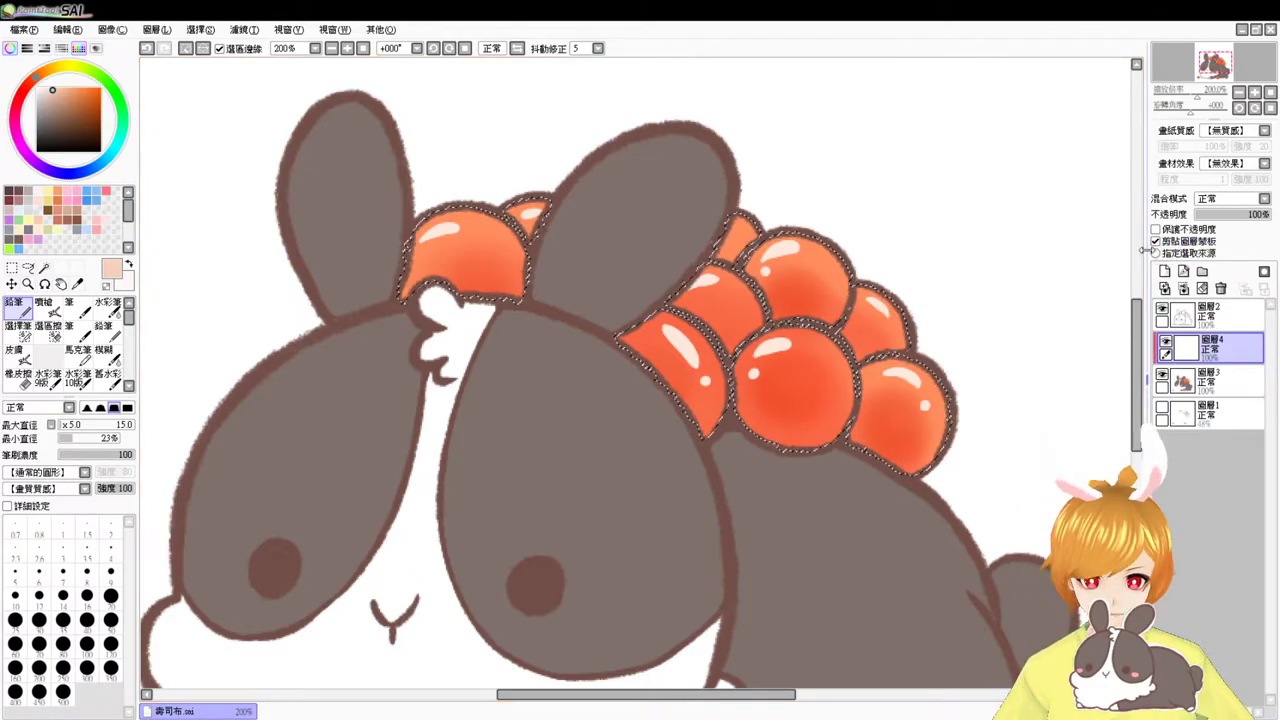
- Try to paint a light peach rim along the lower right edge of the large front roe ball
{"action": "left_click_drag", "start_coordinate": [836, 394], "coordinate": [817, 415]}
{"action": "key", "text": "ctrl+z"}
{"action": "key", "text": "ctrl+z"}
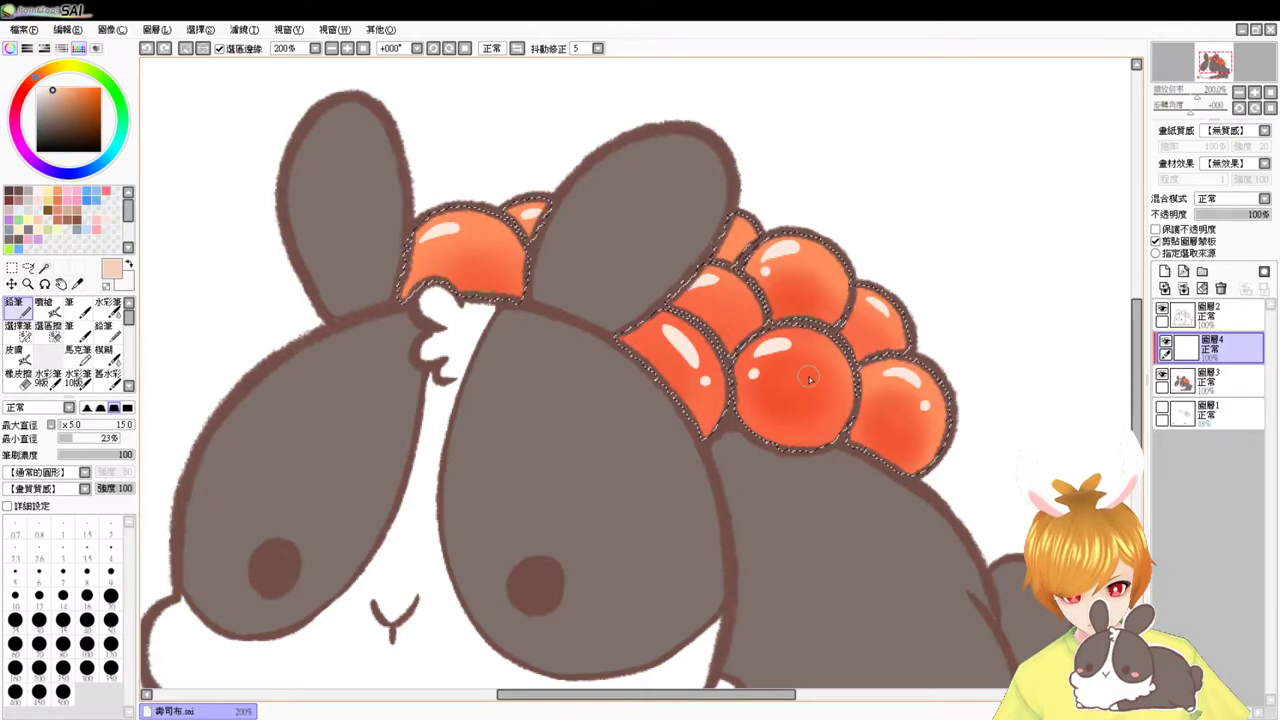
{"action": "left_click", "coordinate": [925, 8]}
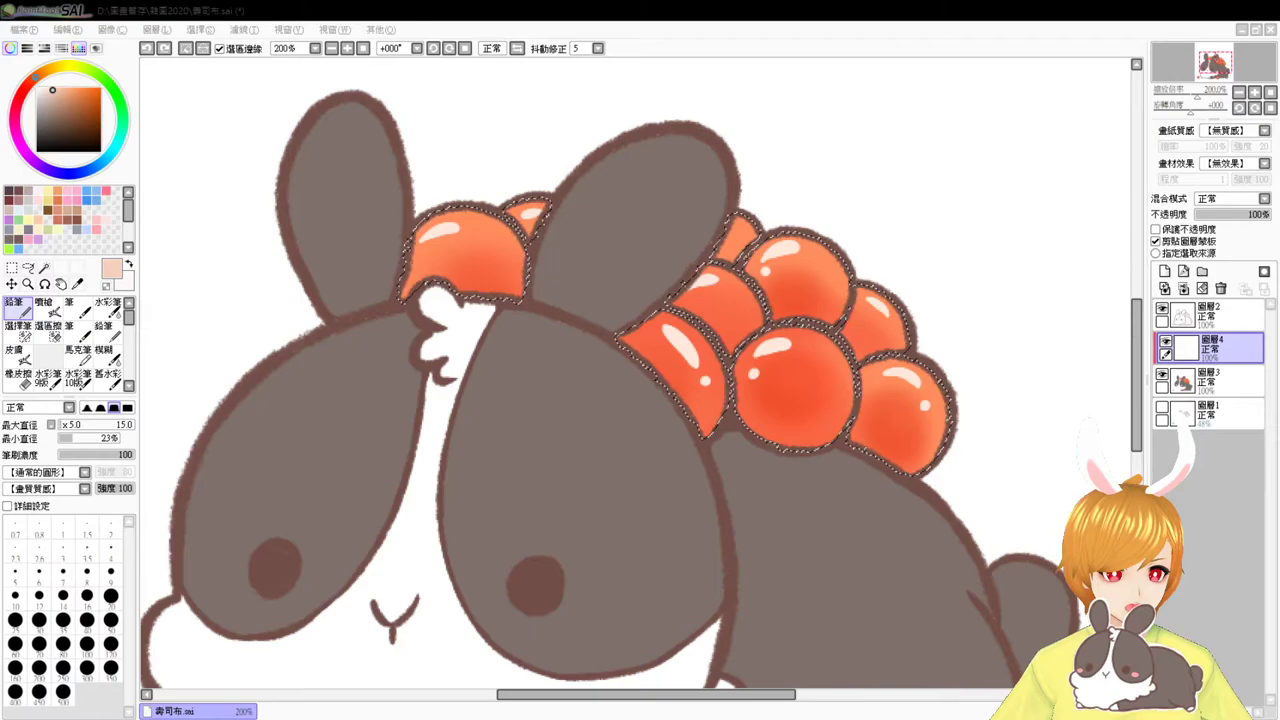
{"action": "left_click", "coordinate": [1014, 187]}
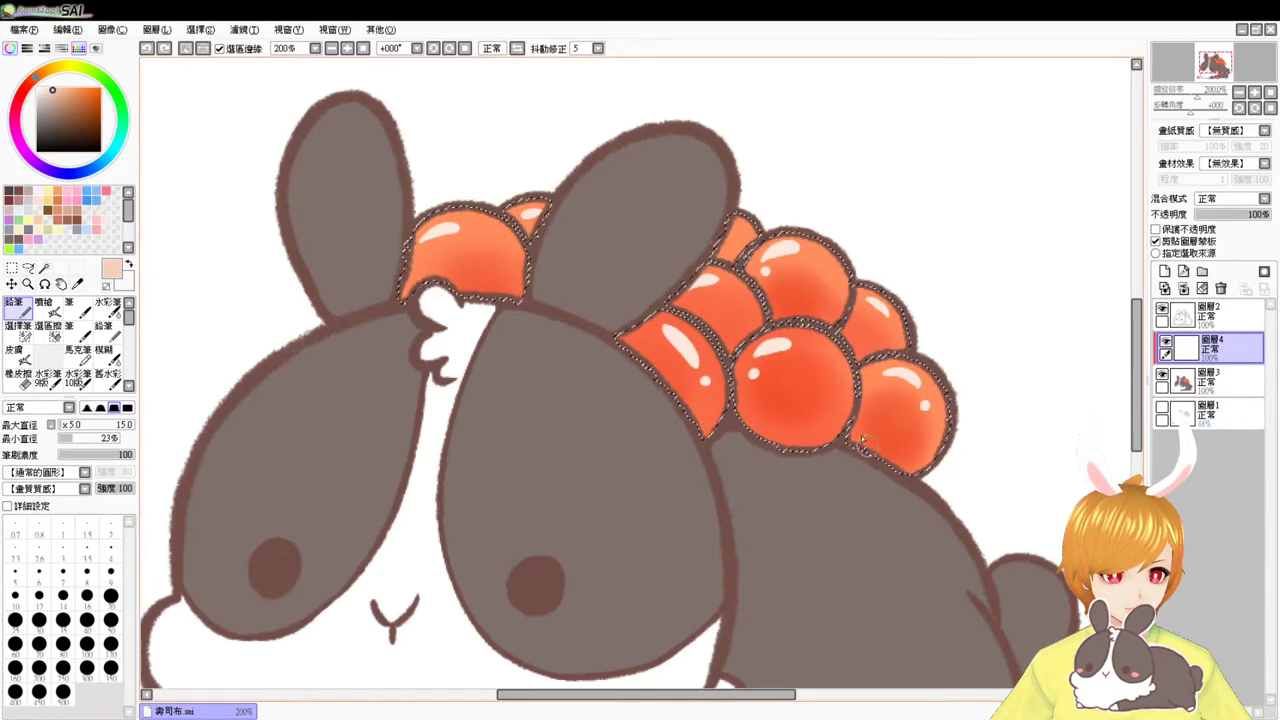
{"action": "left_click_drag", "start_coordinate": [852, 392], "coordinate": [765, 437]}
{"action": "key", "text": "ctrl+z"}
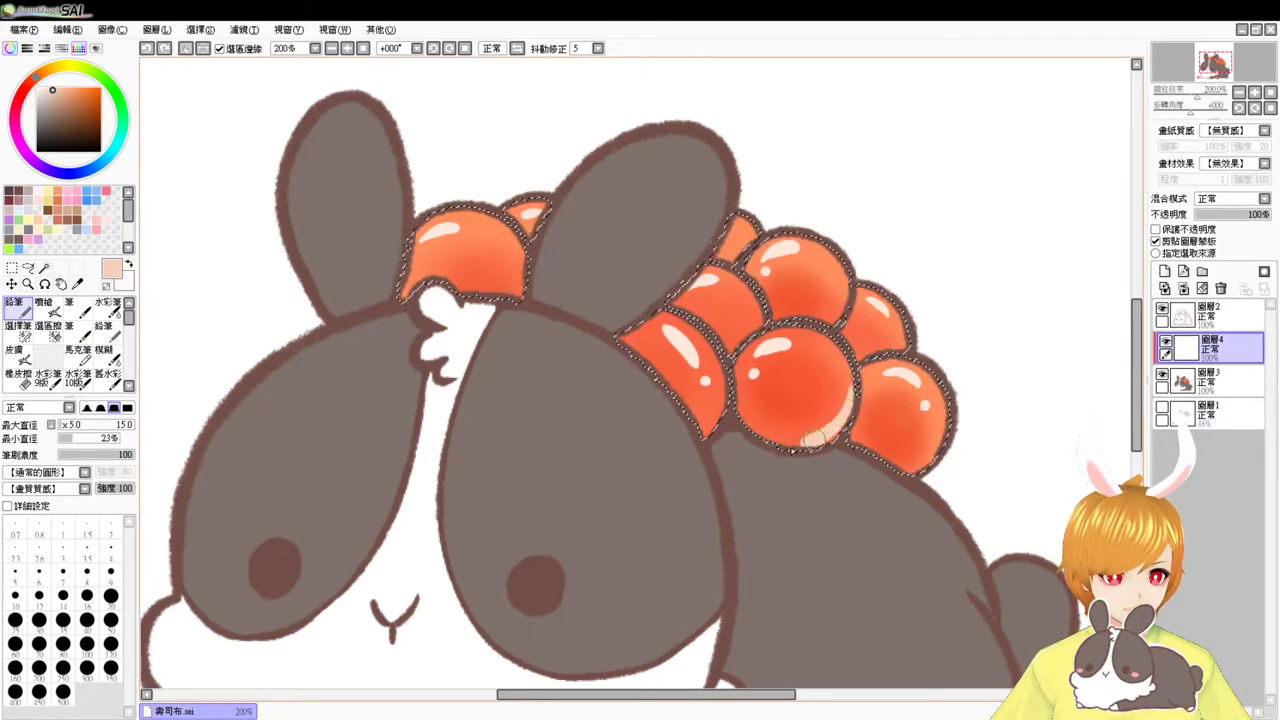
- Paint light peach reflected-light rims along the lower edges of the roe balls on the rabbit's back on clipped layer 圖層4
{"action": "left_click_drag", "start_coordinate": [850, 388], "coordinate": [765, 437]}
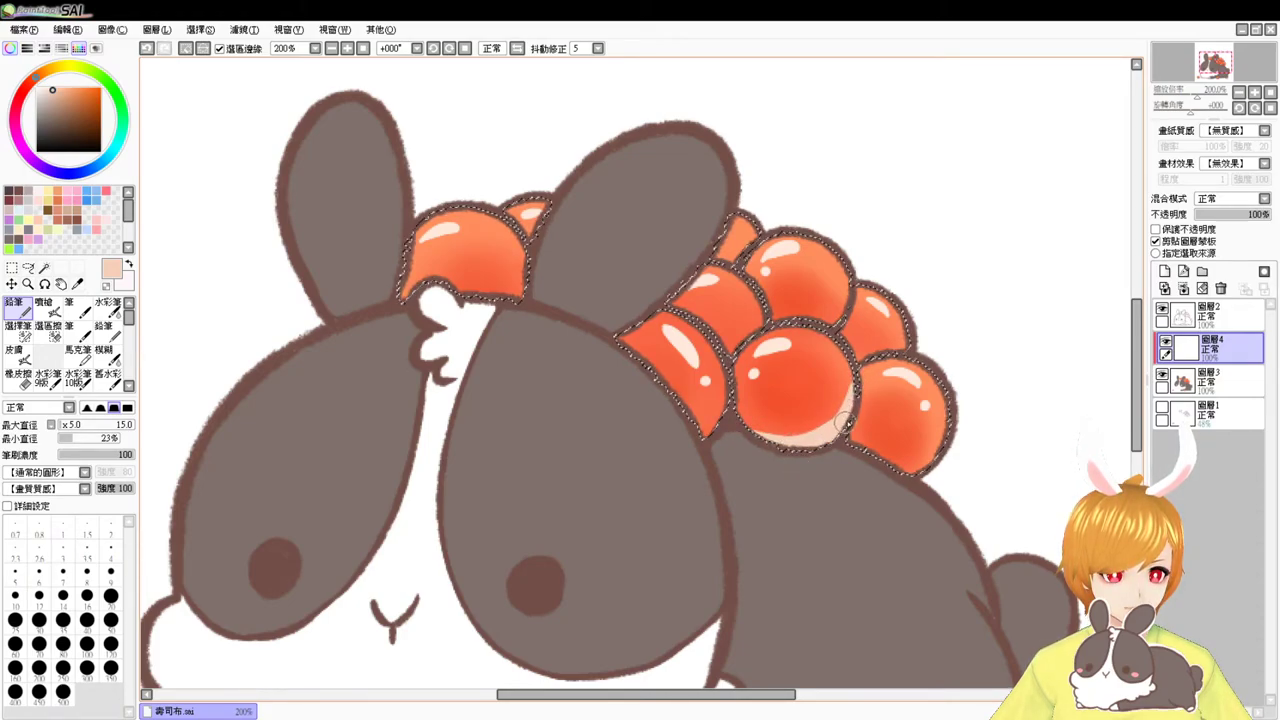
{"action": "left_click_drag", "start_coordinate": [938, 426], "coordinate": [880, 462]}
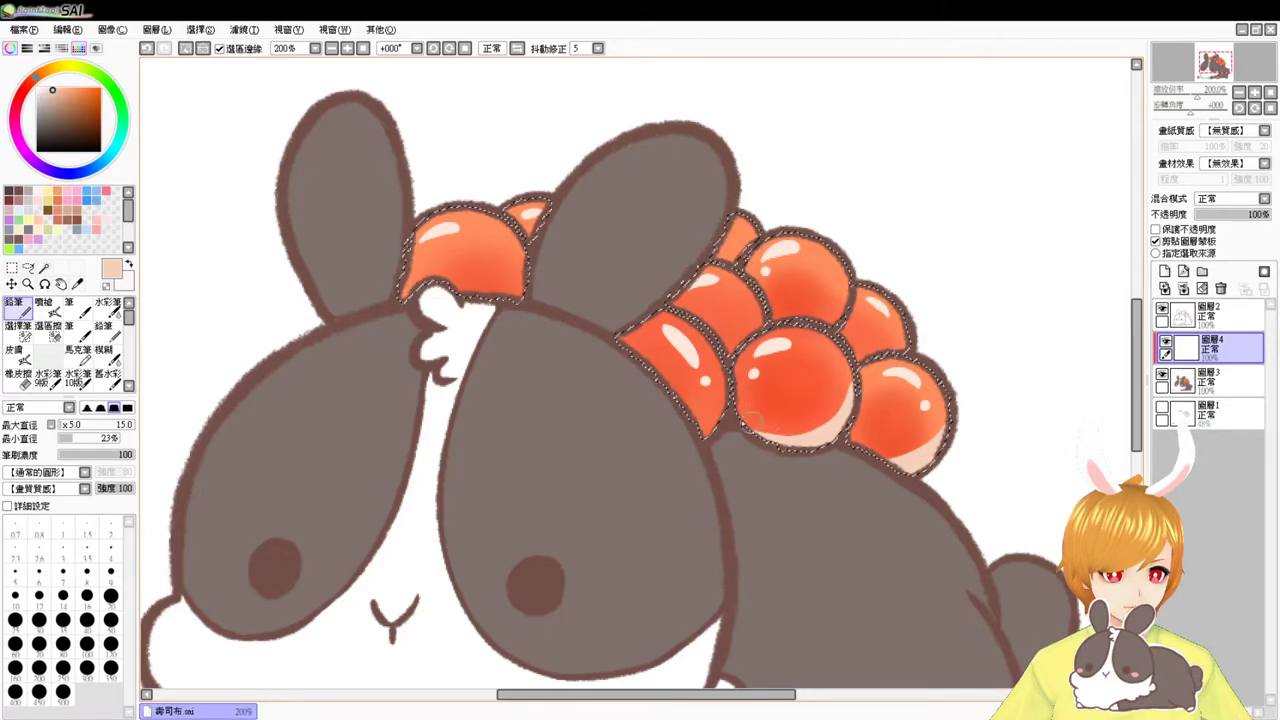
{"action": "left_click_drag", "start_coordinate": [724, 386], "coordinate": [721, 402]}
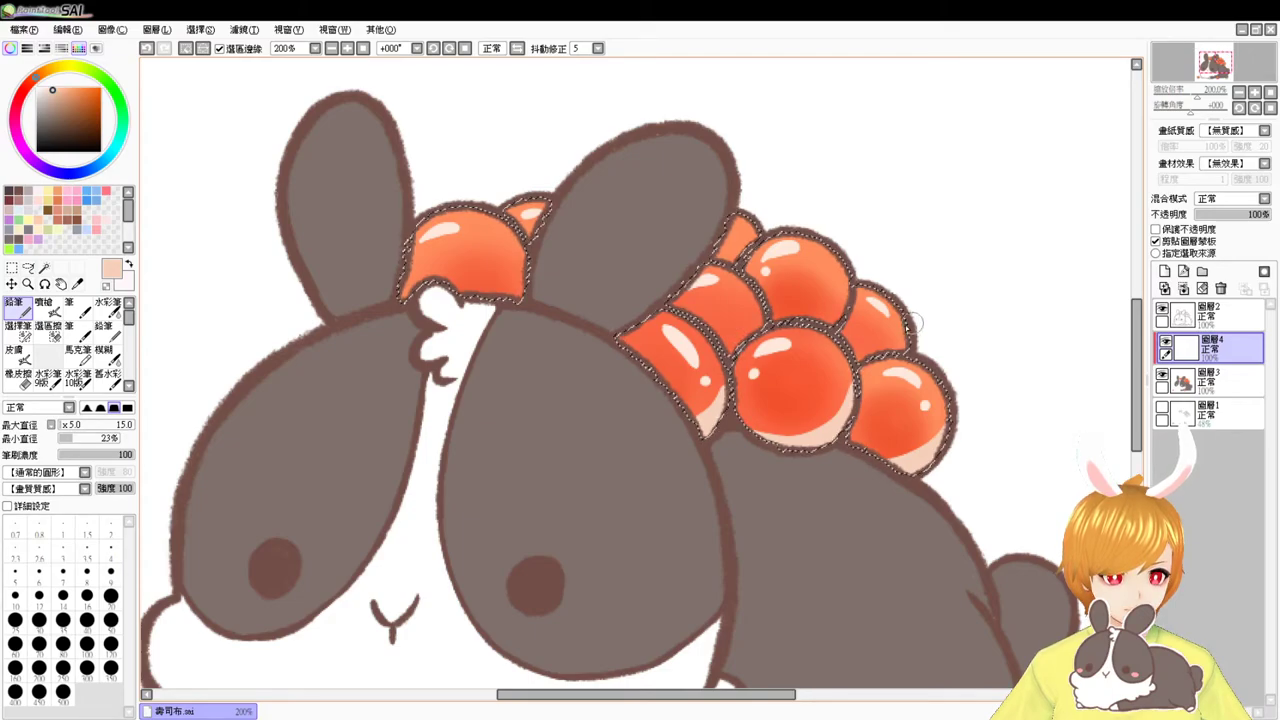
{"action": "left_click_drag", "start_coordinate": [904, 322], "coordinate": [886, 353]}
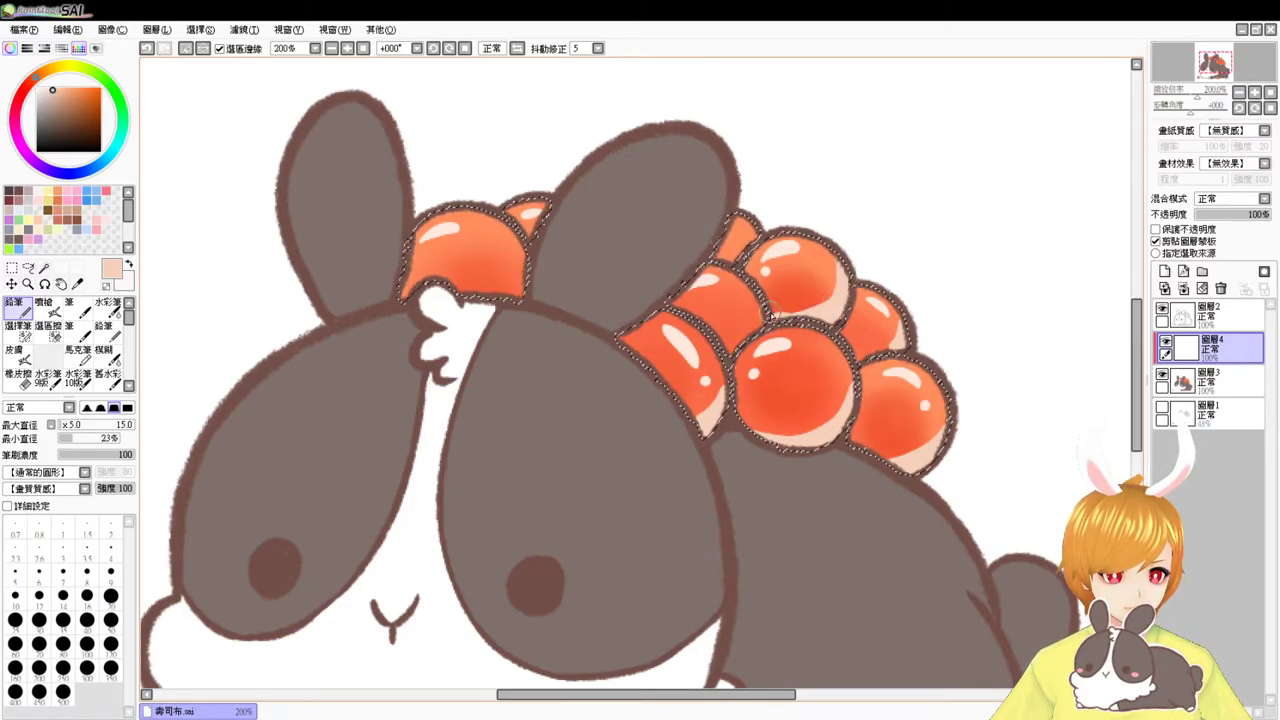
{"action": "left_click_drag", "start_coordinate": [786, 321], "coordinate": [765, 312]}
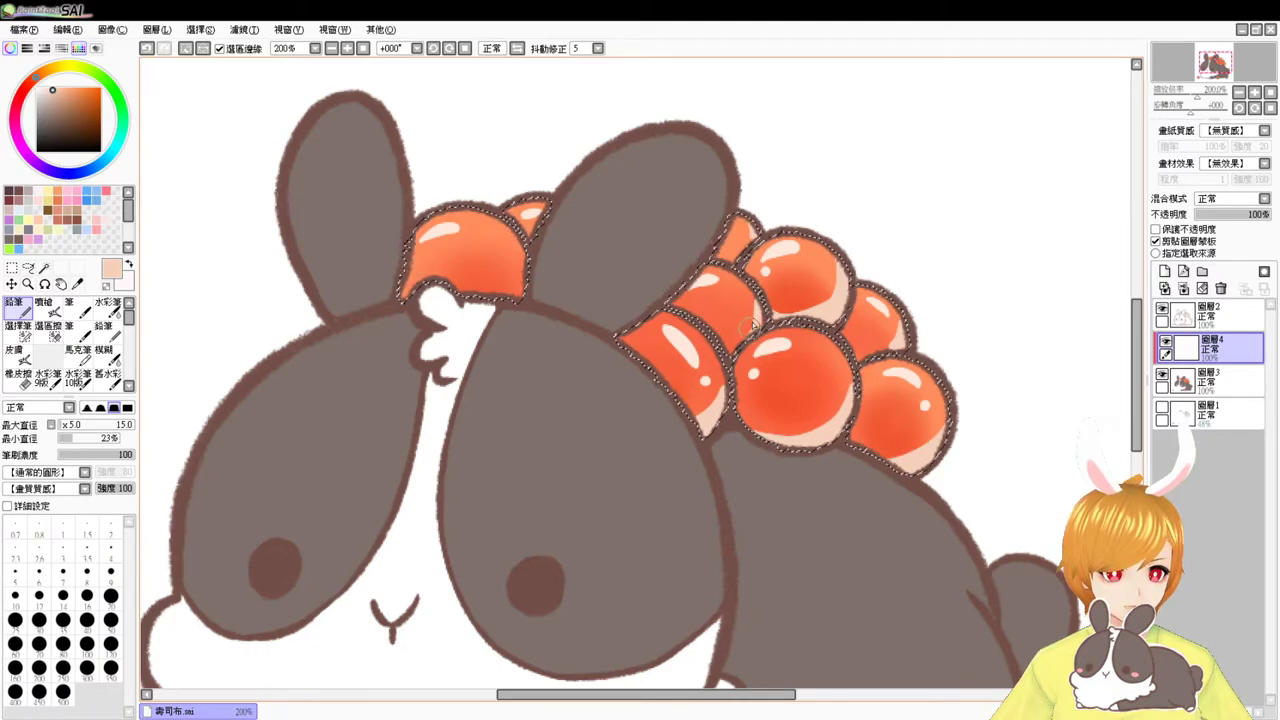
- Paint light peach reflected-light rims along the lower right edges of the ground roe balls
{"action": "left_click_drag", "start_coordinate": [627, 682], "coordinate": [618, 357]}
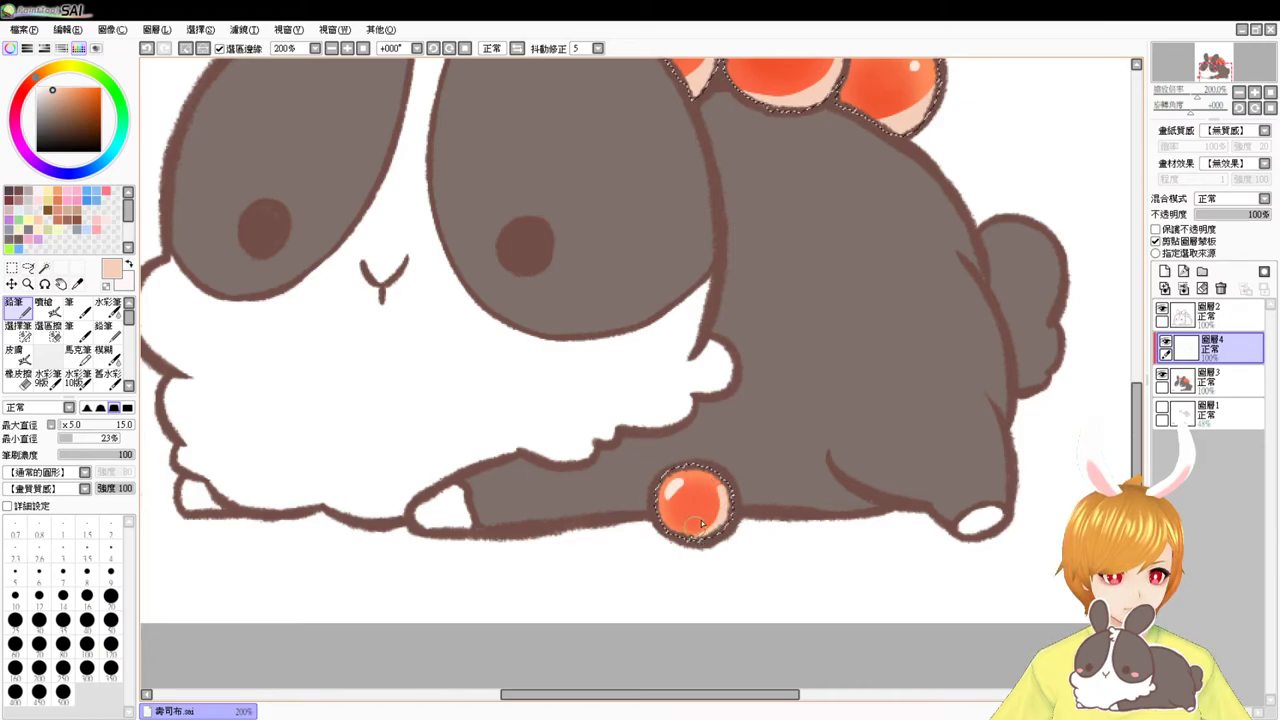
{"action": "left_click_drag", "start_coordinate": [726, 488], "coordinate": [697, 542]}
{"action": "left_click_drag", "start_coordinate": [594, 576], "coordinate": [800, 512]}
{"action": "mouse_move", "coordinate": [330, 410]}
{"action": "left_mouse_down"}
{"action": "mouse_move", "coordinate": [318, 462]}
{"action": "mouse_move", "coordinate": [333, 411]}
{"action": "mouse_move", "coordinate": [300, 472]}
{"action": "mouse_move", "coordinate": [331, 450]}
{"action": "left_mouse_up"}
{"action": "key", "text": "ctrl+z"}
- Set the opacity of reflected-light layer 圖層4 to 63%
{"action": "left_click_drag", "start_coordinate": [1257, 214], "coordinate": [1243, 215]}
{"action": "left_click_drag", "start_coordinate": [996, 315], "coordinate": [832, 515]}
{"action": "left_click_drag", "start_coordinate": [934, 411], "coordinate": [853, 494]}
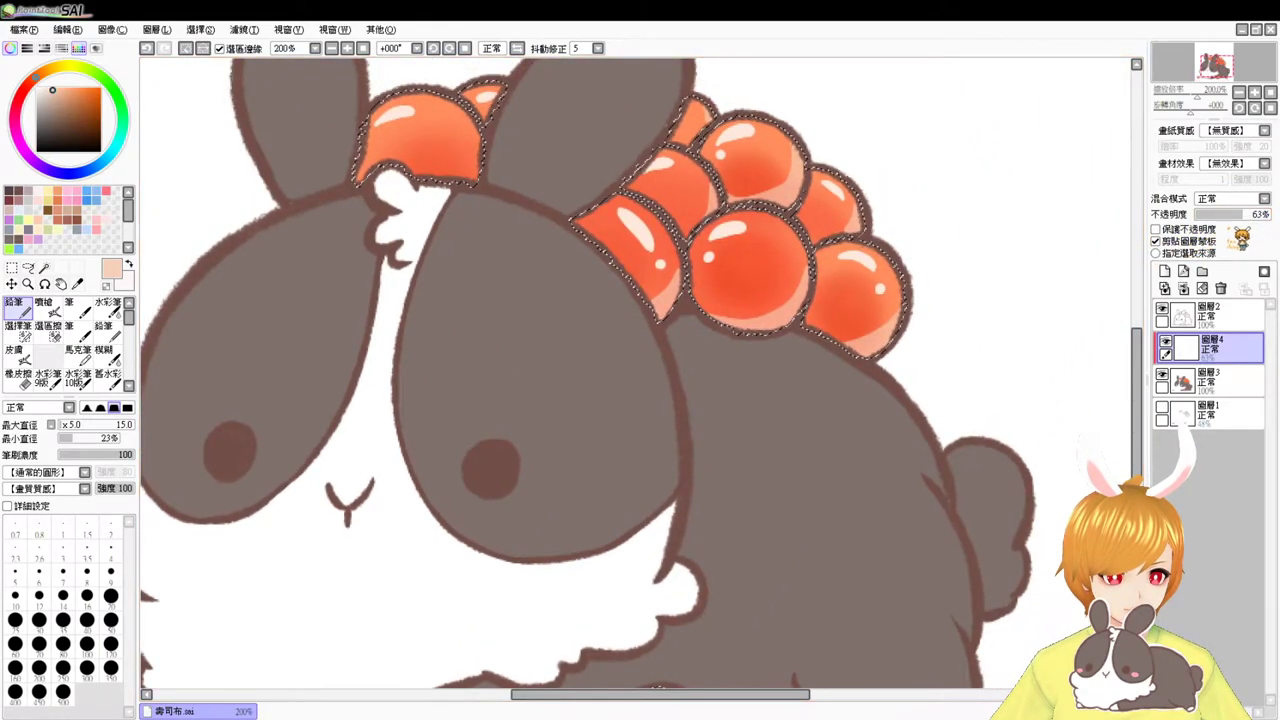
- Set reflected-light layer 圖層4 to the 發光 blending mode at 29% opacity
{"action": "left_click_drag", "start_coordinate": [1250, 228], "coordinate": [1247, 222]}
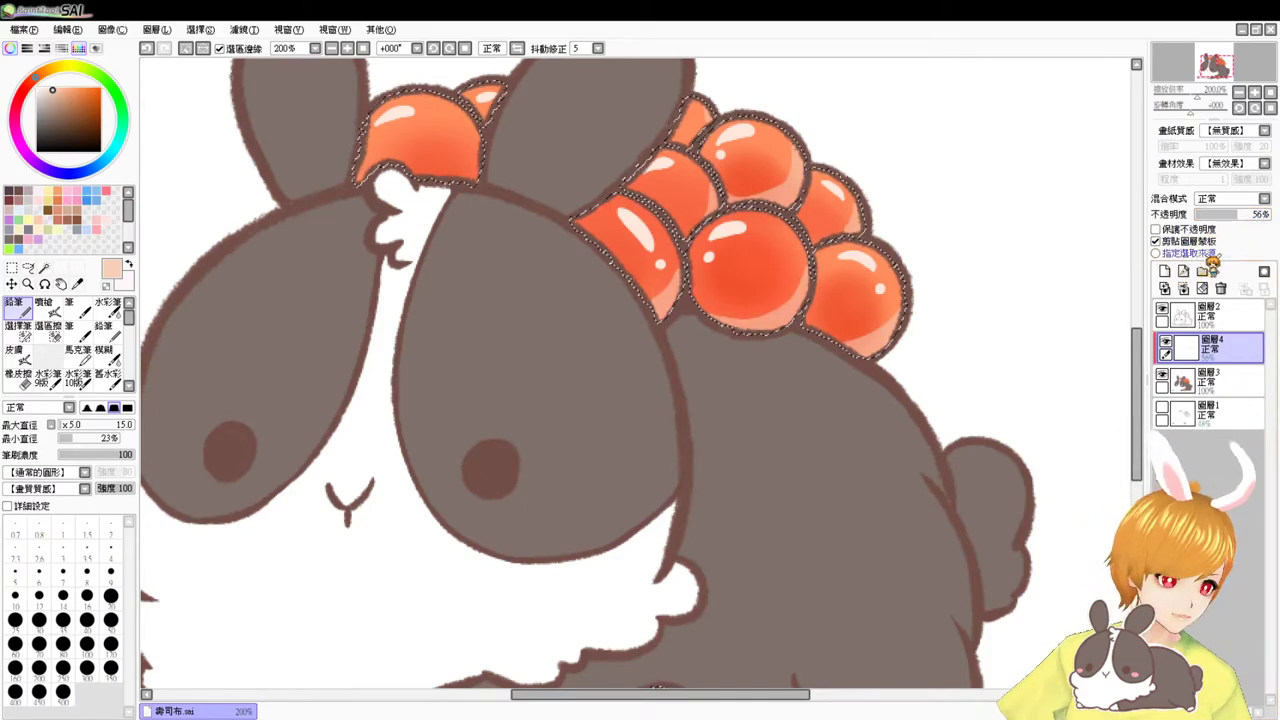
{"action": "left_click", "coordinate": [1238, 200]}
{"action": "left_click", "coordinate": [1236, 228]}
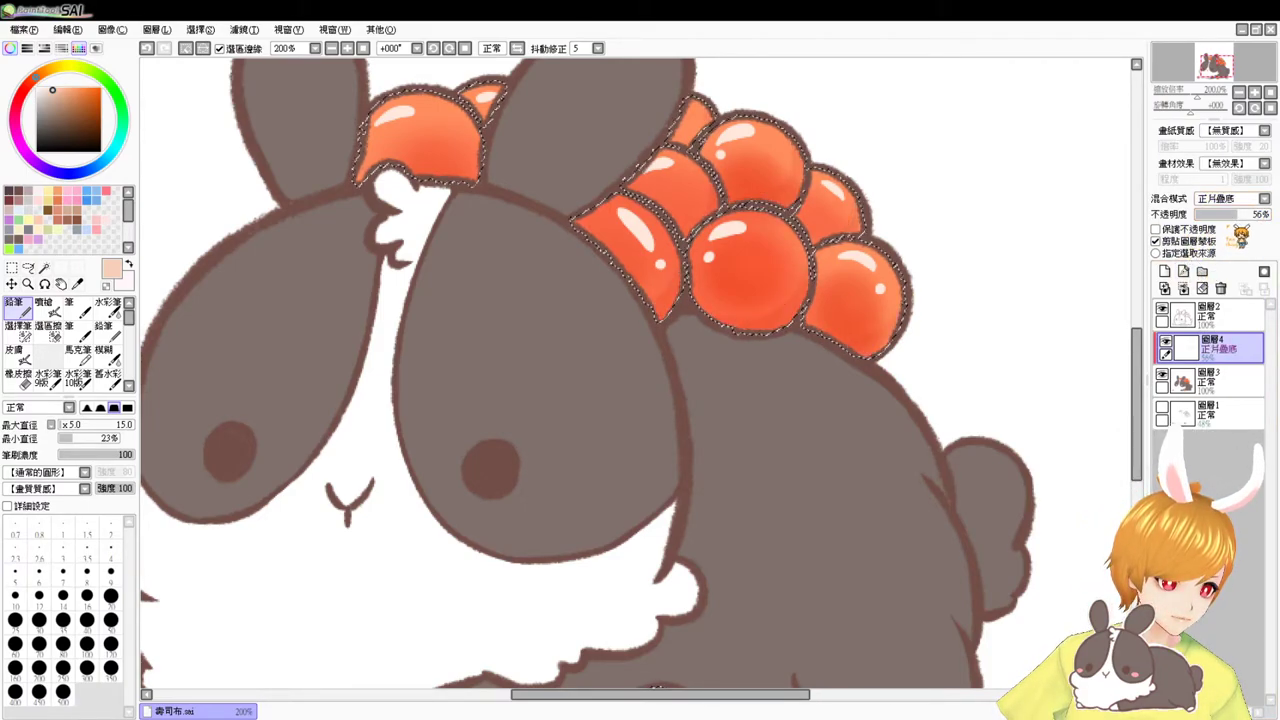
{"action": "left_click", "coordinate": [1219, 258]}
{"action": "left_click_drag", "start_coordinate": [1243, 214], "coordinate": [1221, 214]}
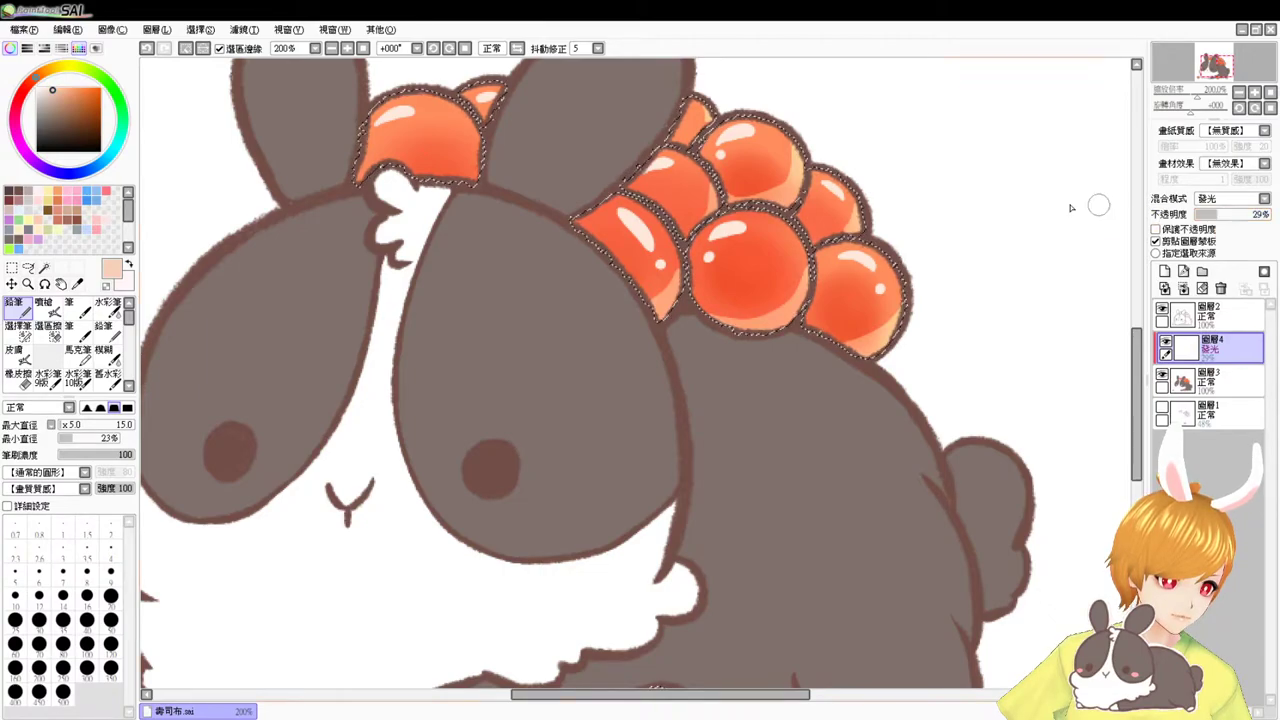
- Try to add another light peach rim stroke along the lower right edge of the large front roe ball
{"action": "left_click", "coordinate": [333, 49]}
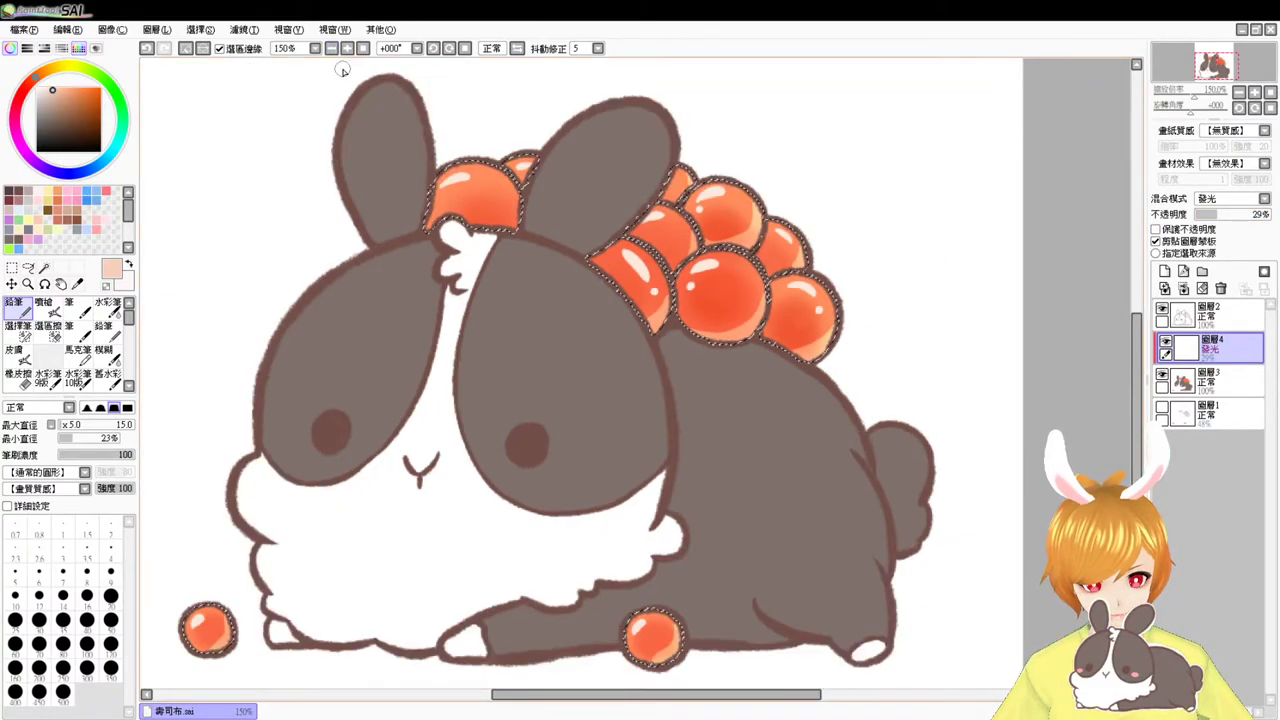
{"action": "scroll", "coordinate": [715, 520], "scroll_direction": "up", "scroll_amount": 1}
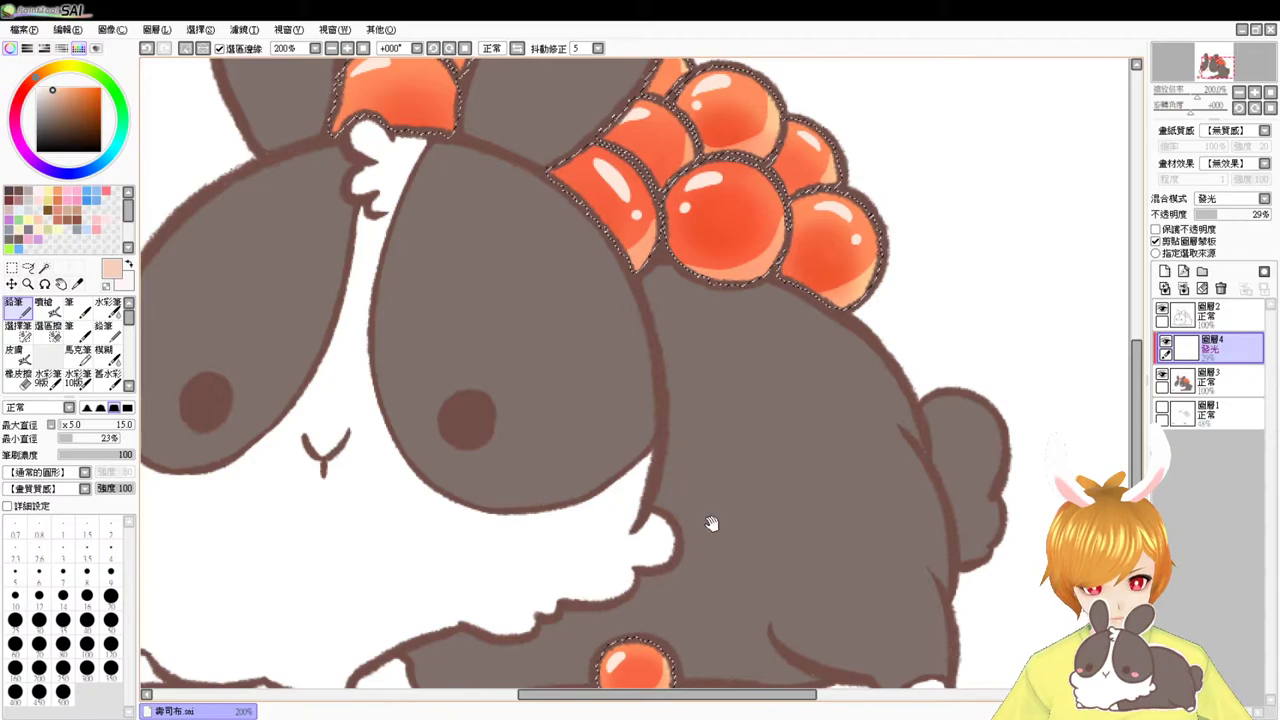
{"action": "scroll", "coordinate": [816, 574], "scroll_direction": "down", "scroll_amount": 1}
{"action": "scroll", "coordinate": [760, 360], "scroll_direction": "up", "scroll_amount": 1}
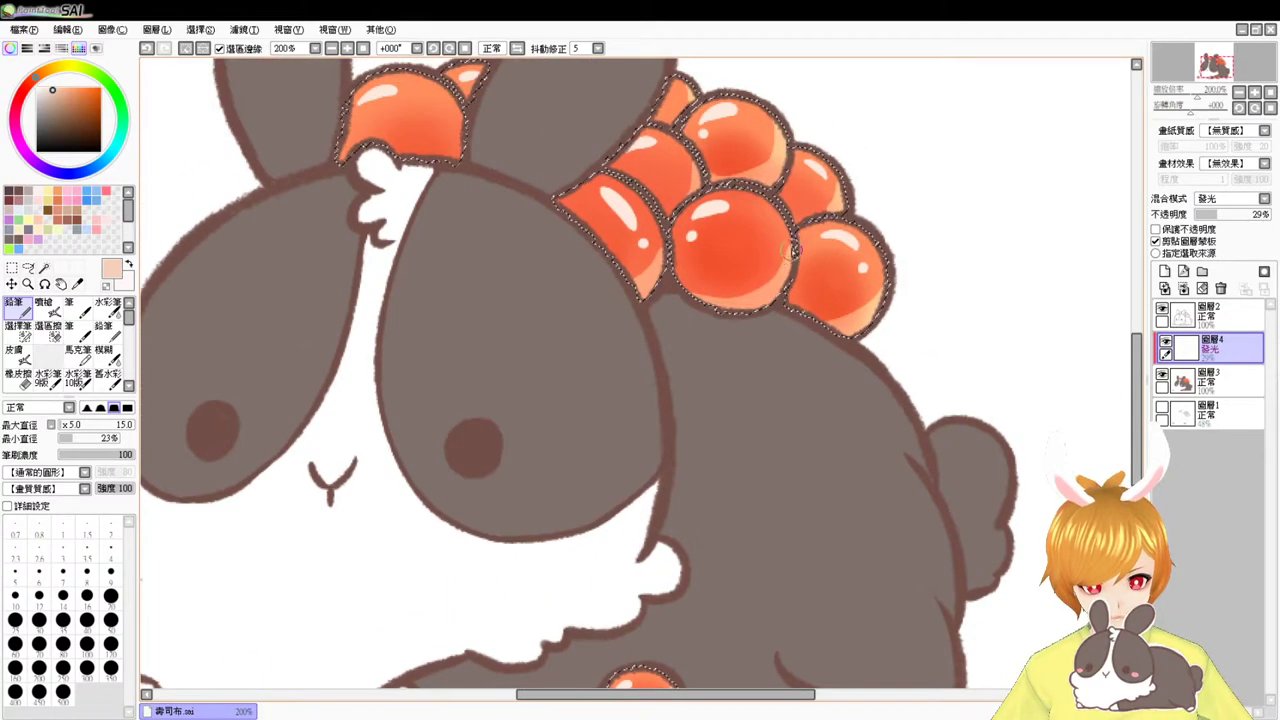
{"action": "left_click_drag", "start_coordinate": [784, 241], "coordinate": [756, 290]}
{"action": "key", "text": "ctrl+z"}
{"action": "left_click_drag", "start_coordinate": [784, 238], "coordinate": [754, 291]}
{"action": "key", "text": "ctrl+z"}
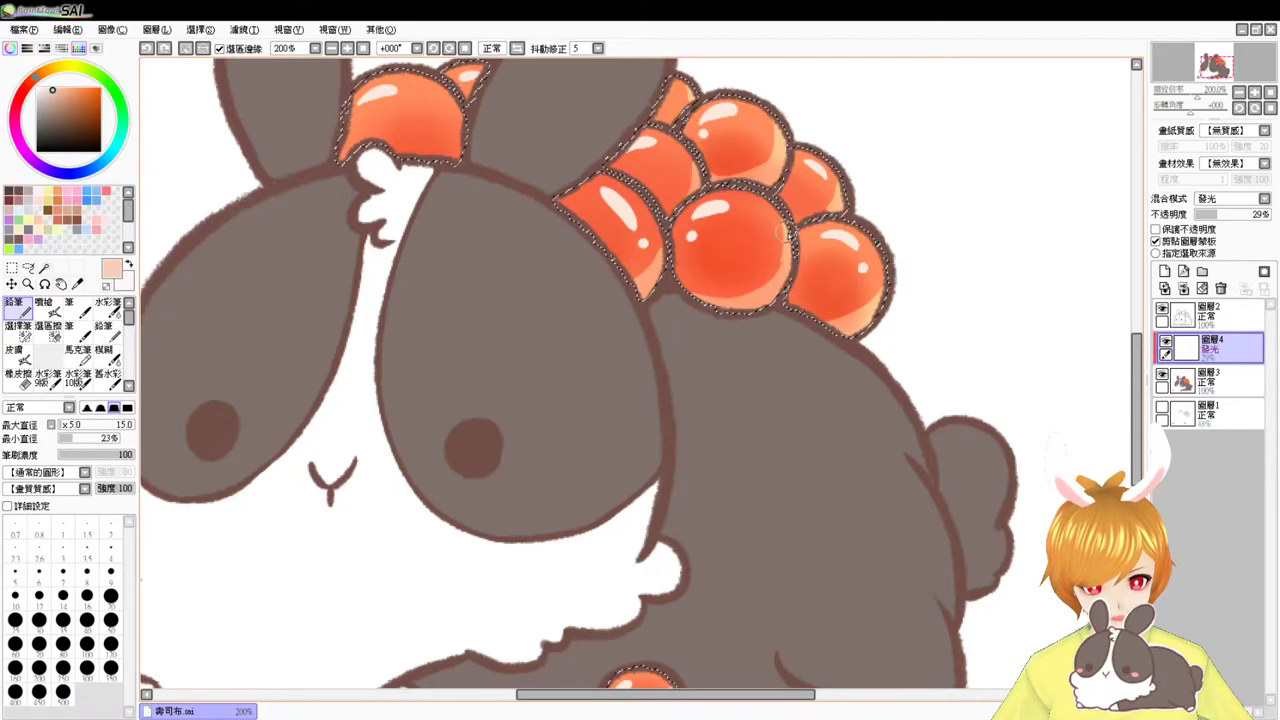
- Refine the reflected-light rims on the two ground roe balls on 圖層4 by erasing and repainting with the peach colour
{"action": "mouse_move", "coordinate": [796, 311]}
{"action": "left_mouse_down"}
{"action": "mouse_move", "coordinate": [851, 322]}
{"action": "mouse_move", "coordinate": [876, 293]}
{"action": "left_mouse_up"}
{"action": "left_click_drag", "start_coordinate": [777, 417], "coordinate": [803, 340]}
{"action": "left_click_drag", "start_coordinate": [771, 414], "coordinate": [800, 294]}
{"action": "key", "text": "e"}
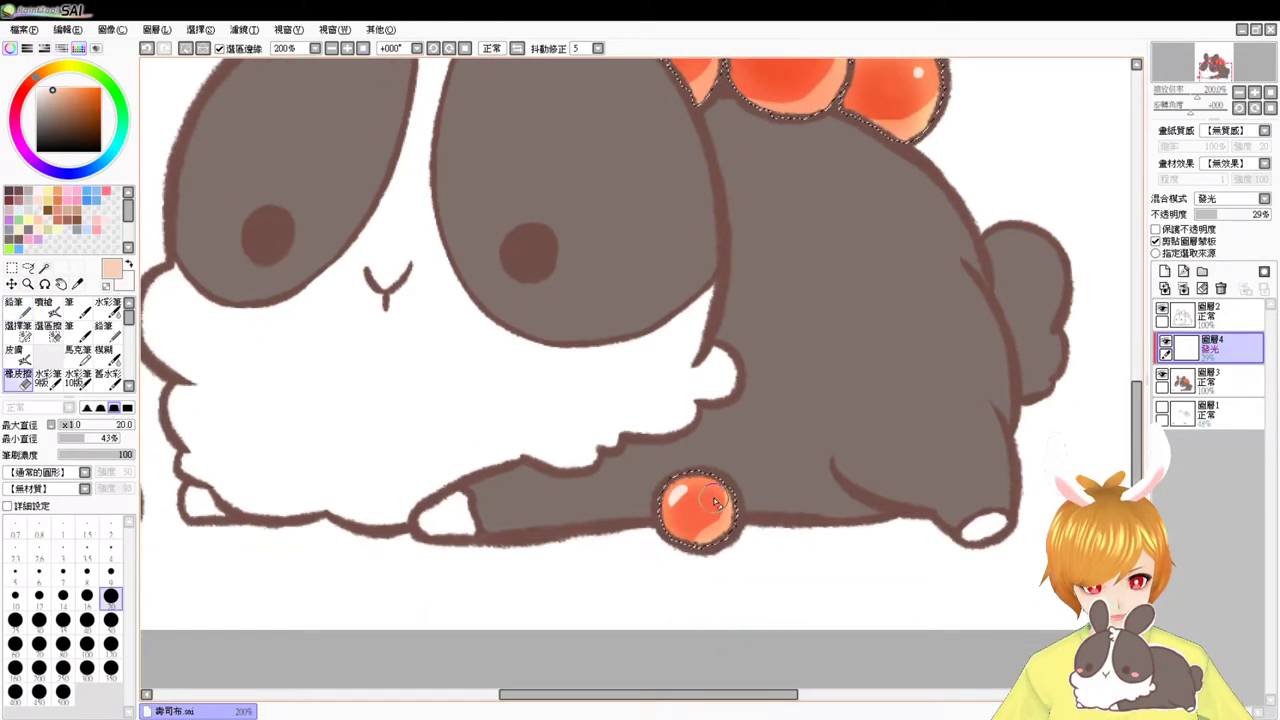
{"action": "key", "text": "n"}
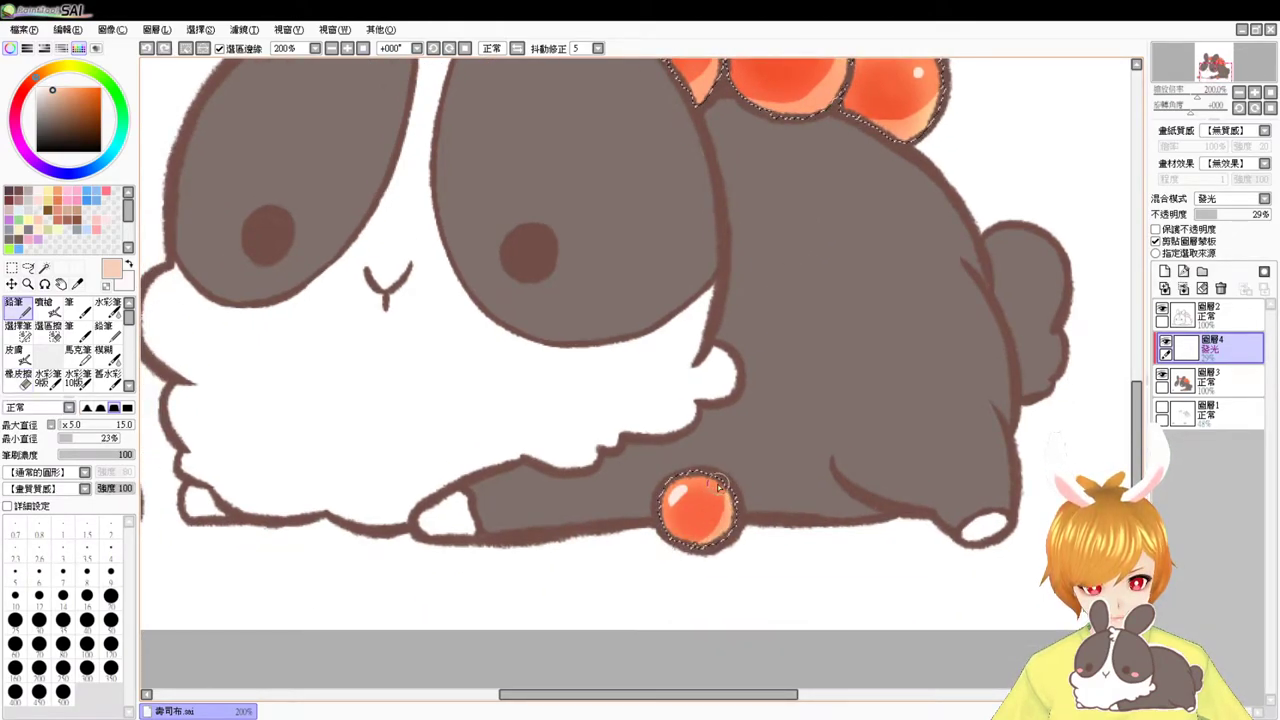
{"action": "left_click_drag", "start_coordinate": [718, 526], "coordinate": [666, 537]}
{"action": "left_click_drag", "start_coordinate": [648, 586], "coordinate": [872, 503]}
{"action": "key", "text": "e"}
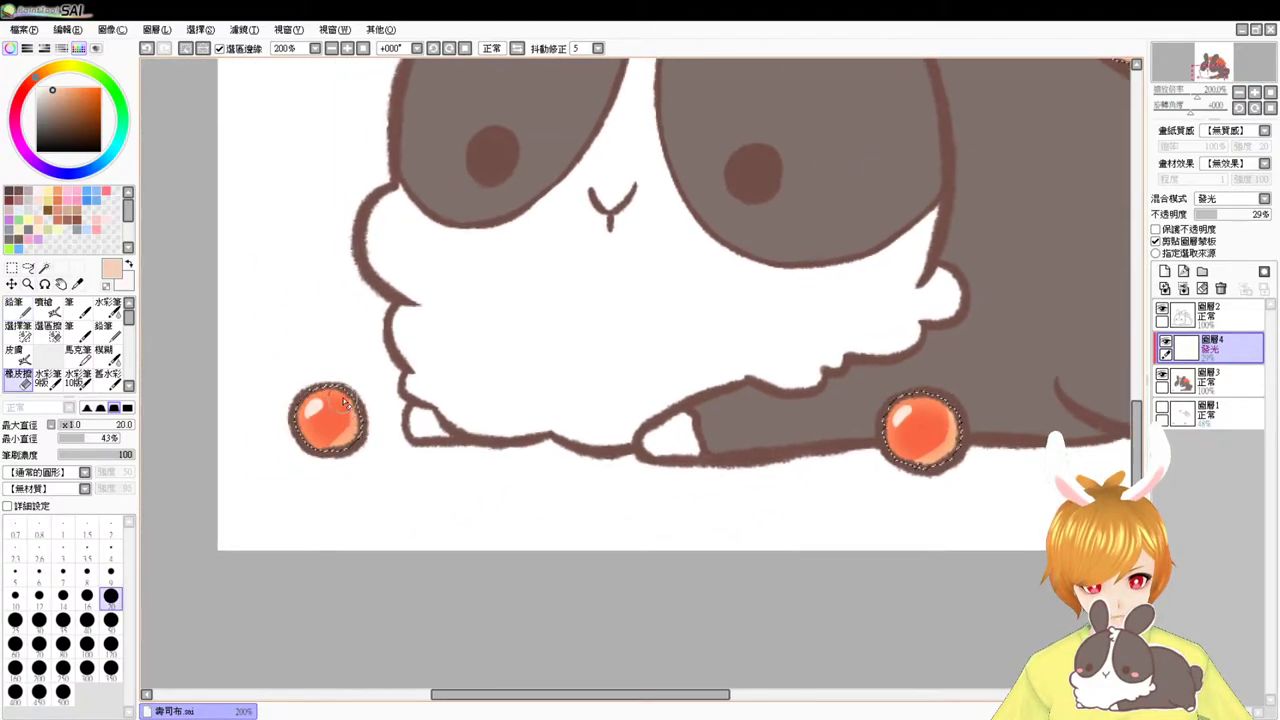
{"action": "key", "text": "n"}
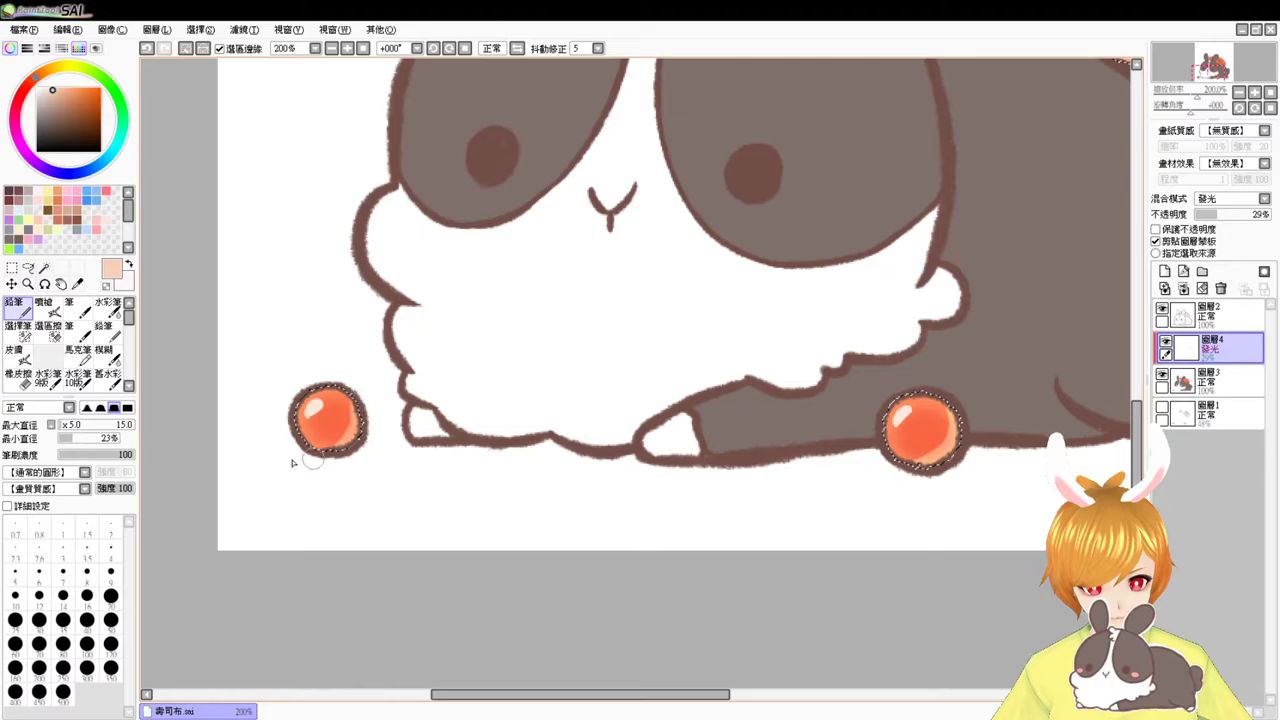
- View the whole drawing and clear the selection around the roe balls
{"action": "left_click", "coordinate": [366, 49]}
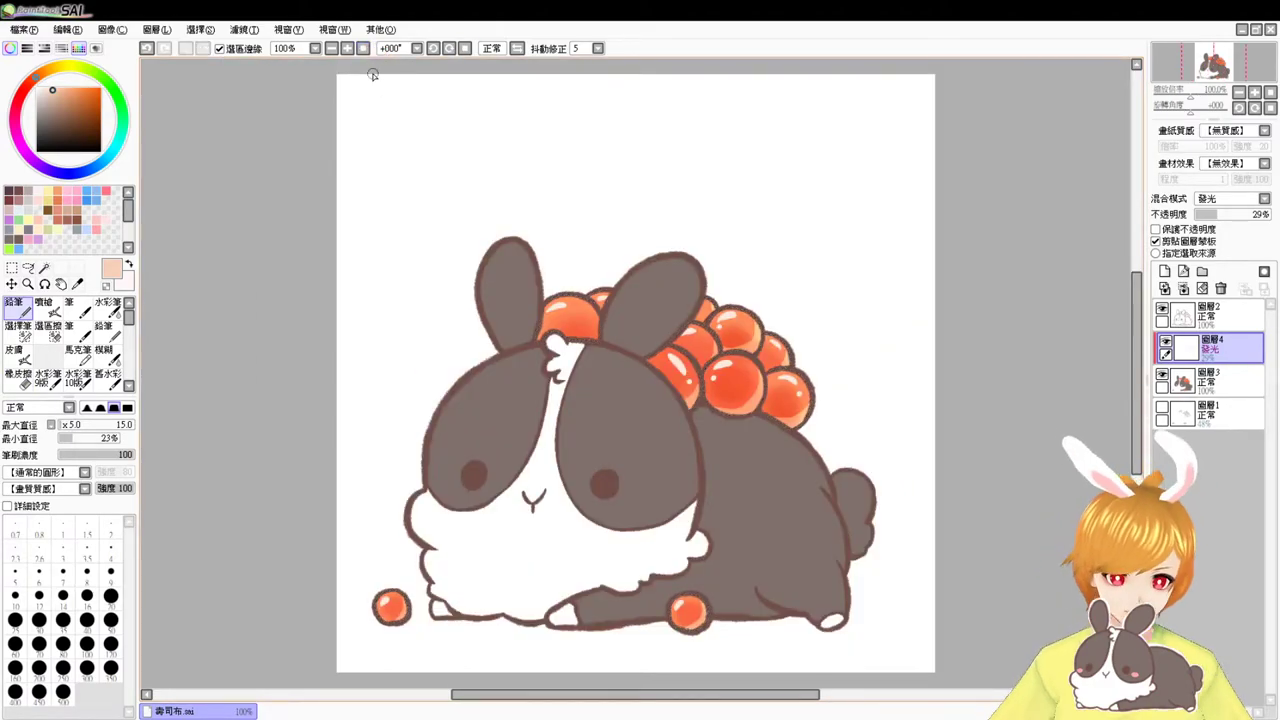
{"action": "key", "text": "ctrl+z"}
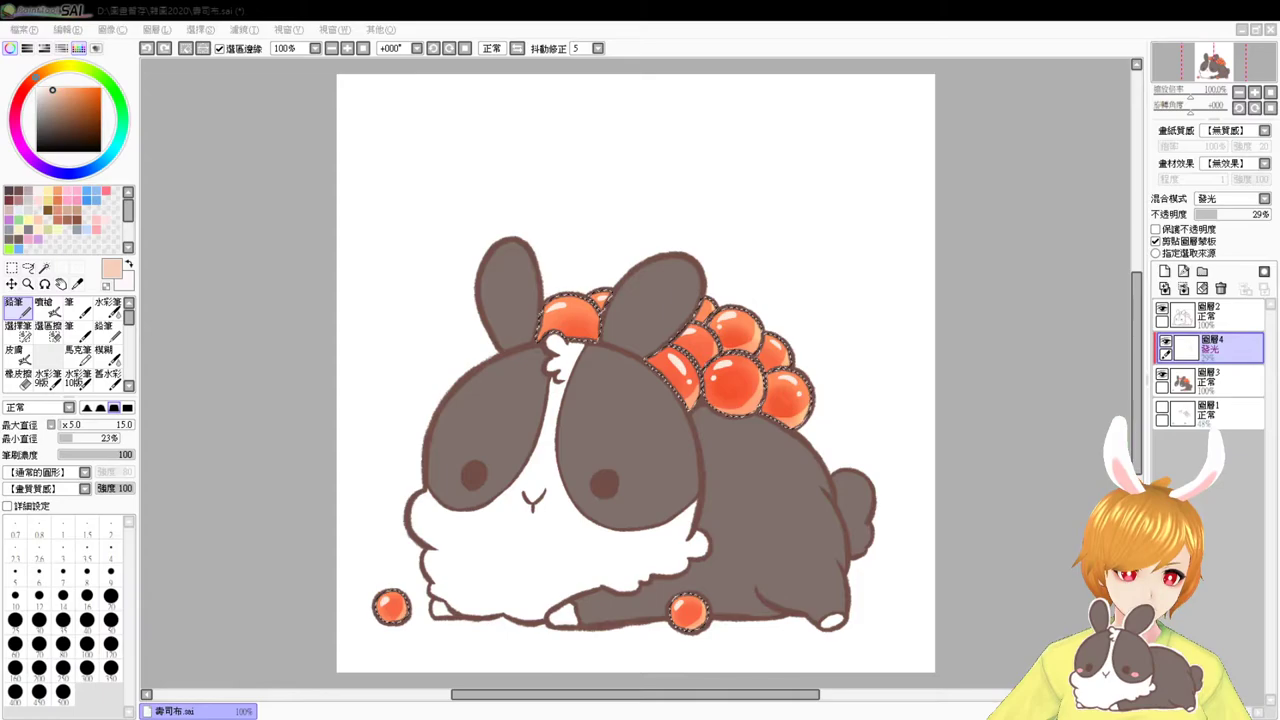
{"action": "left_click_drag", "start_coordinate": [863, 530], "coordinate": [787, 513]}
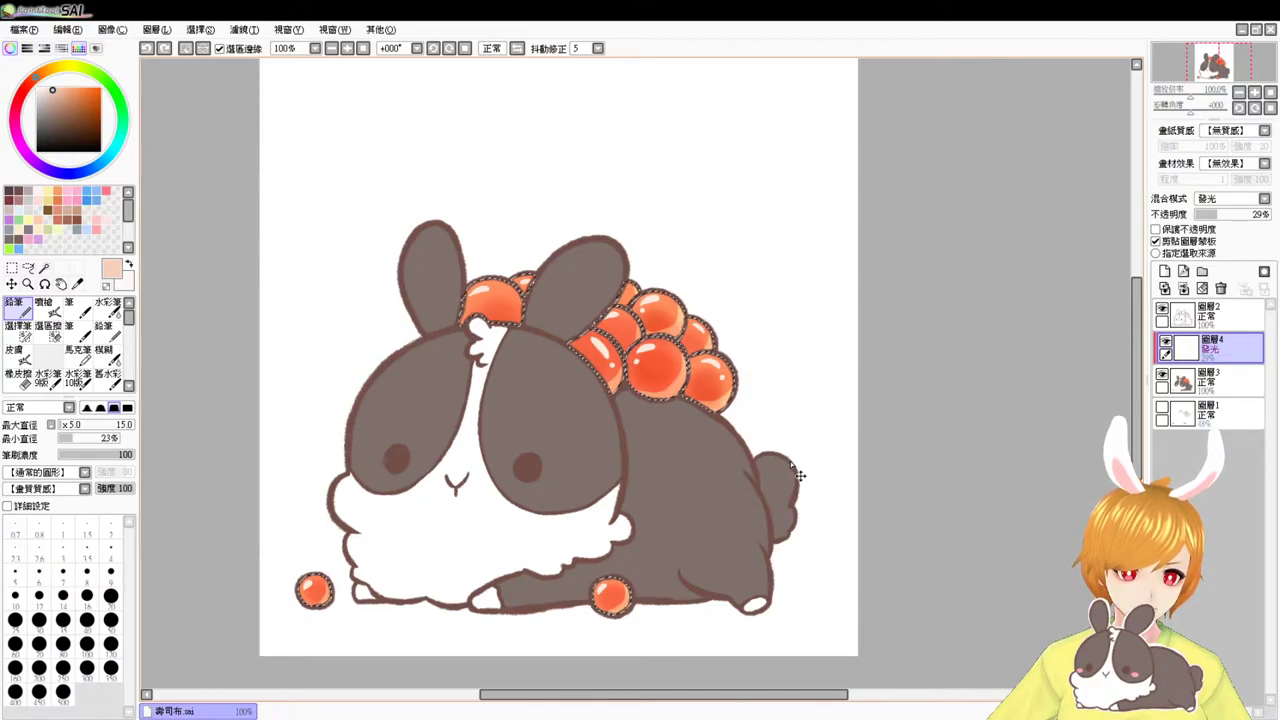
{"action": "key", "text": "ctrl+d"}
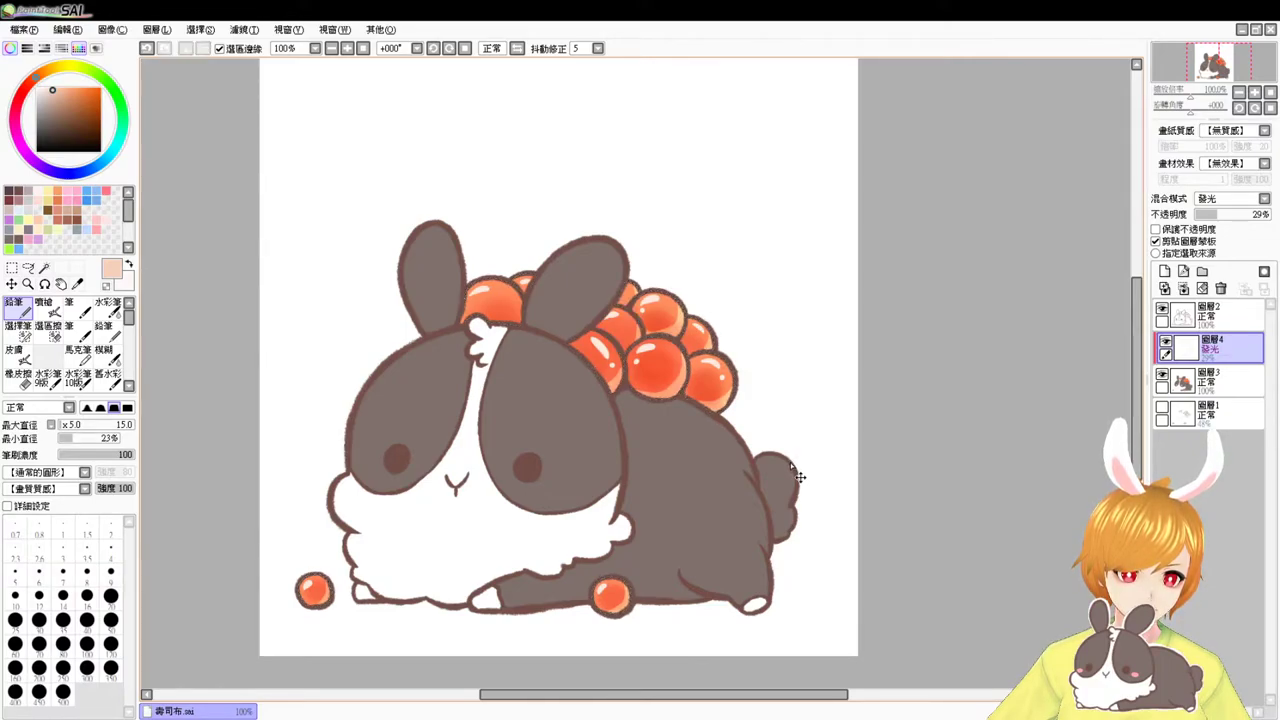
- Select the three roe balls nearest the rabbit's head by their outlines, hiding colour layer 圖層3 while selecting and showing it again
{"action": "left_click", "coordinate": [1215, 382]}
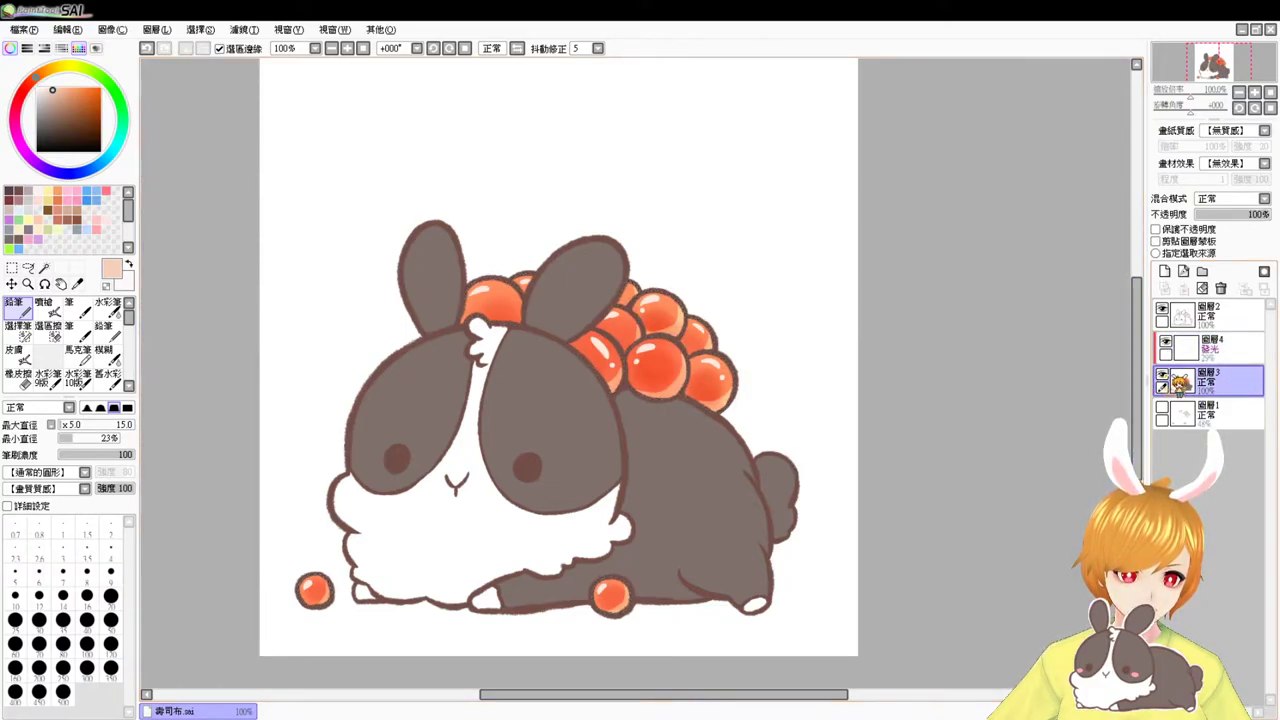
{"action": "left_click", "coordinate": [1162, 374]}
{"action": "left_click", "coordinate": [45, 268]}
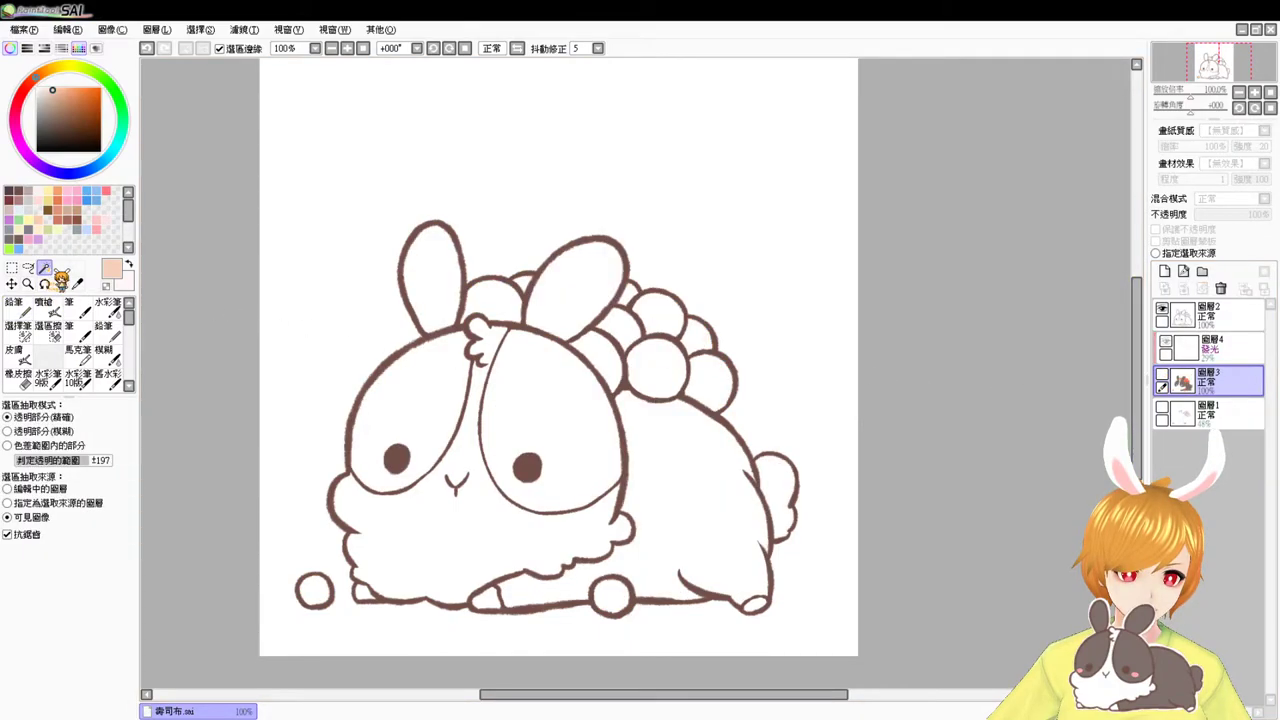
{"action": "left_click", "coordinate": [656, 368]}
{"action": "left_click", "coordinate": [615, 328]}
{"action": "left_click", "coordinate": [605, 352]}
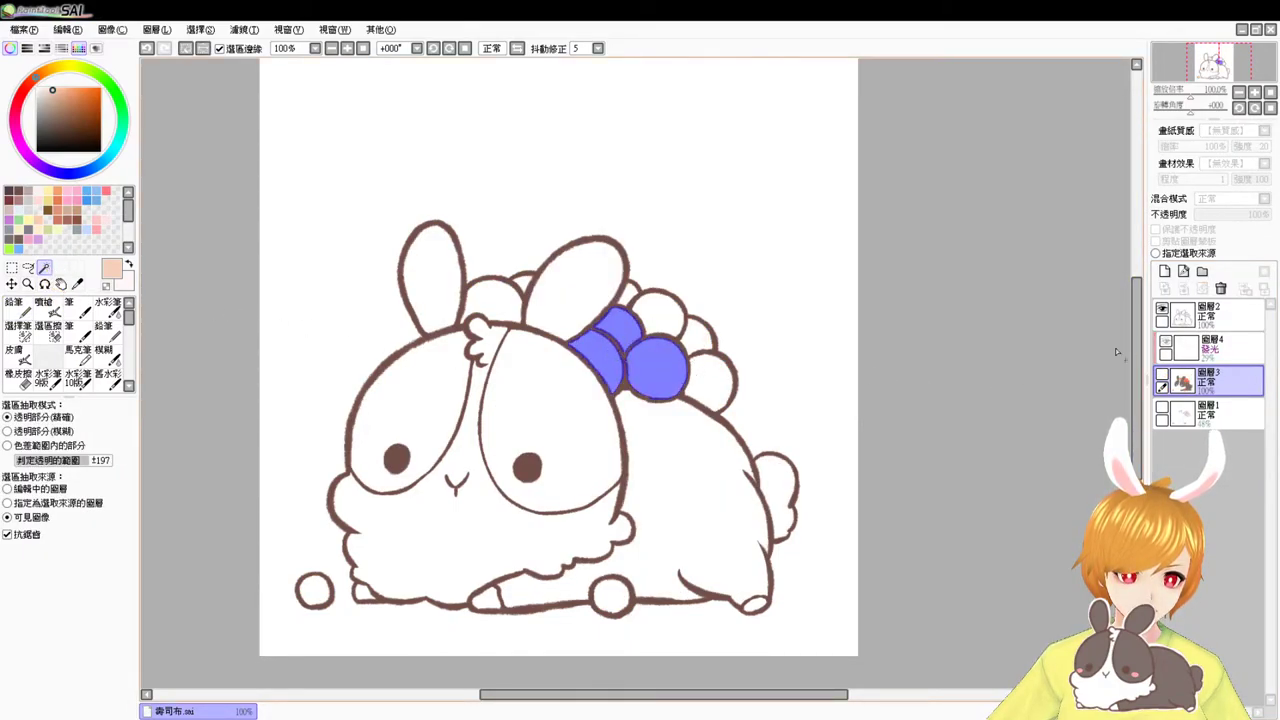
{"action": "left_click", "coordinate": [1162, 374]}
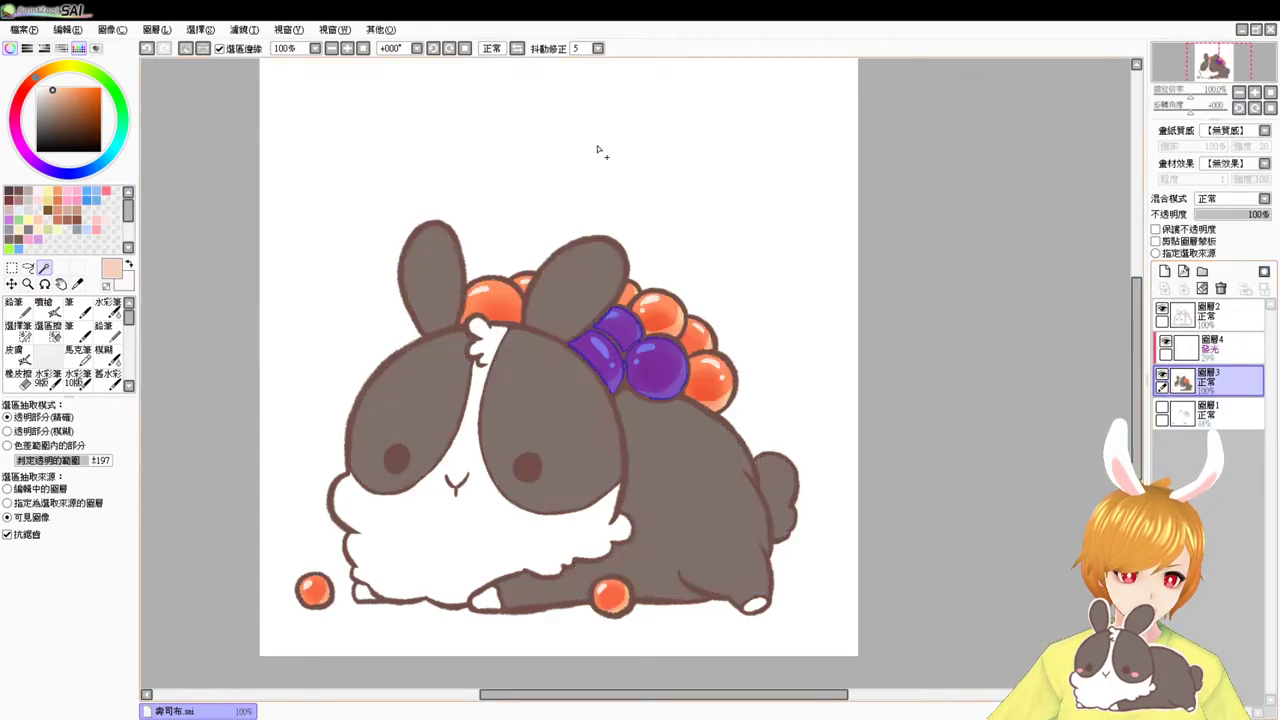
- Try to shift the hue of the three selected roe balls on 圖層3 towards red
{"action": "left_click", "coordinate": [56, 305]}
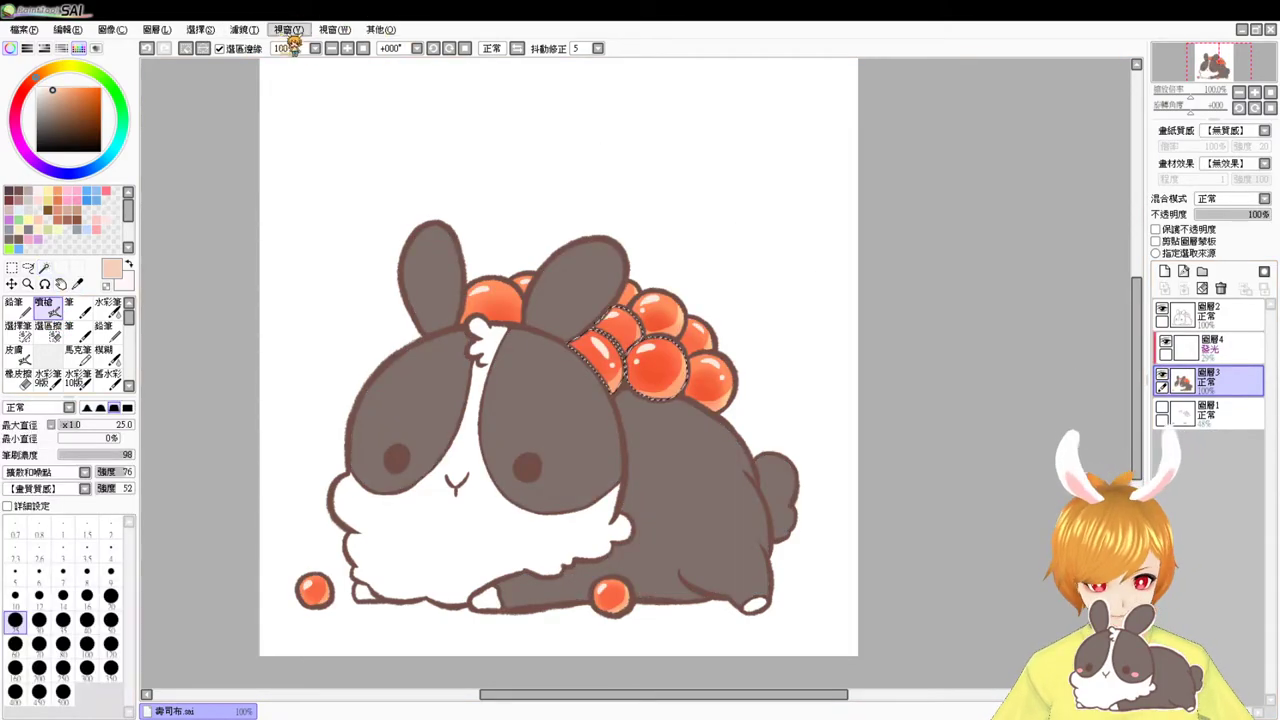
{"action": "left_click", "coordinate": [267, 46]}
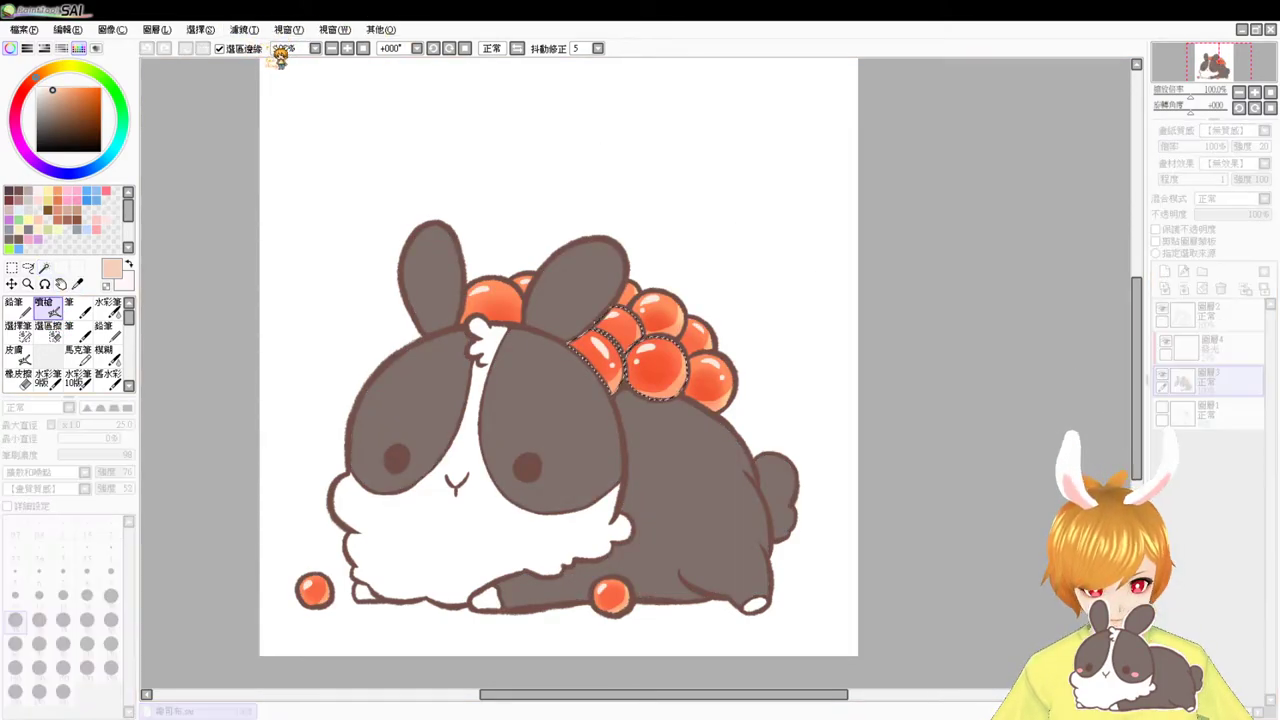
{"action": "left_click_drag", "start_coordinate": [981, 238], "coordinate": [991, 248]}
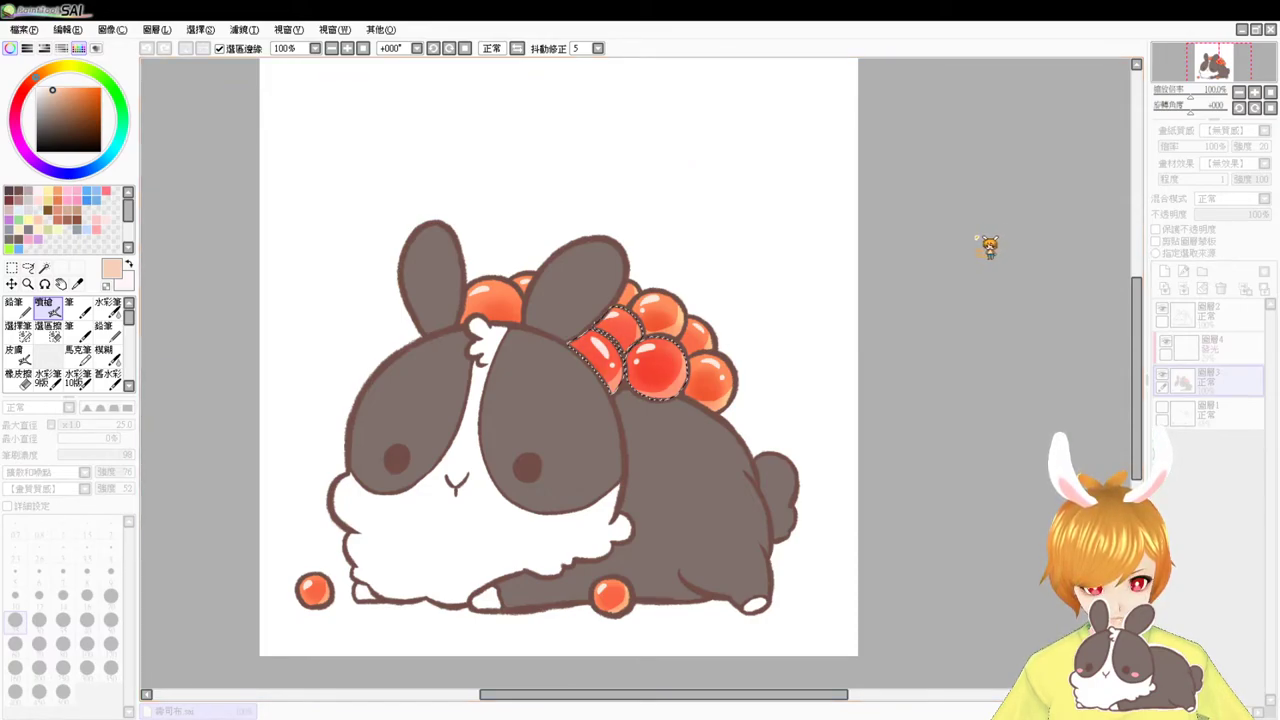
{"action": "left_click", "coordinate": [1083, 309]}
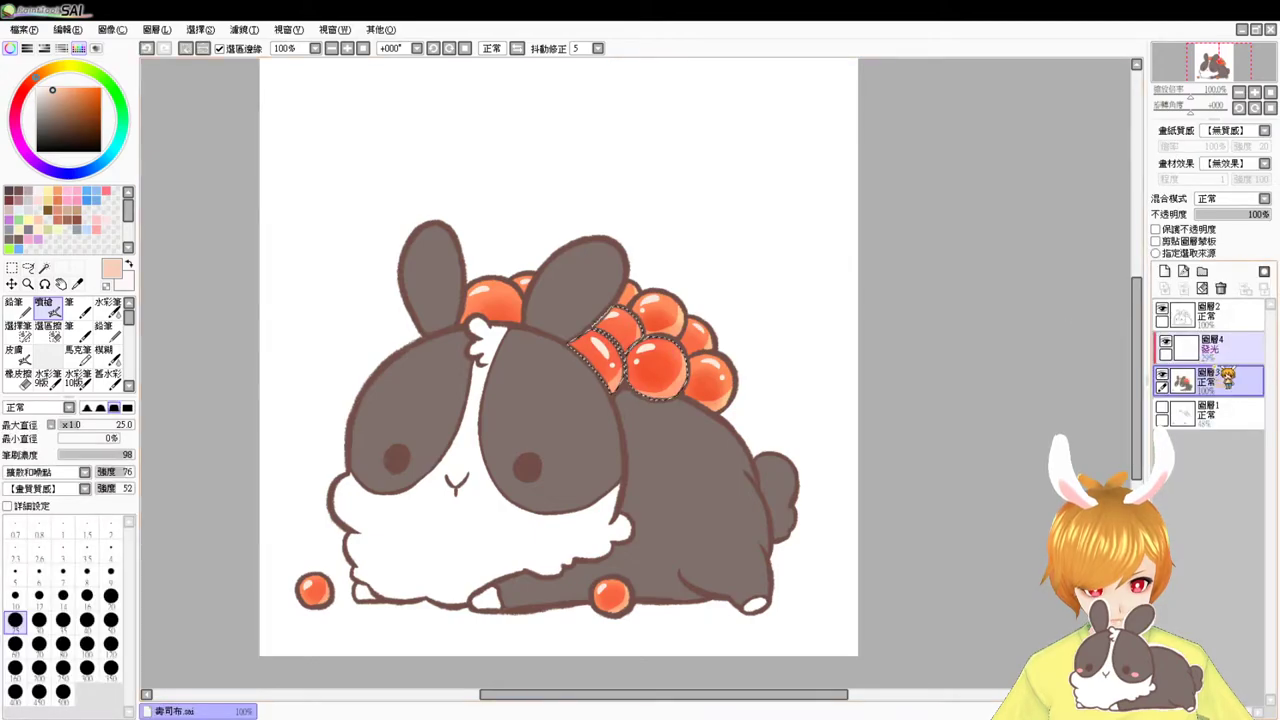
- Add the right rear roe ball and the small one between the ears to the selection, with 圖層3 hidden meanwhile
{"action": "left_click", "coordinate": [1163, 374]}
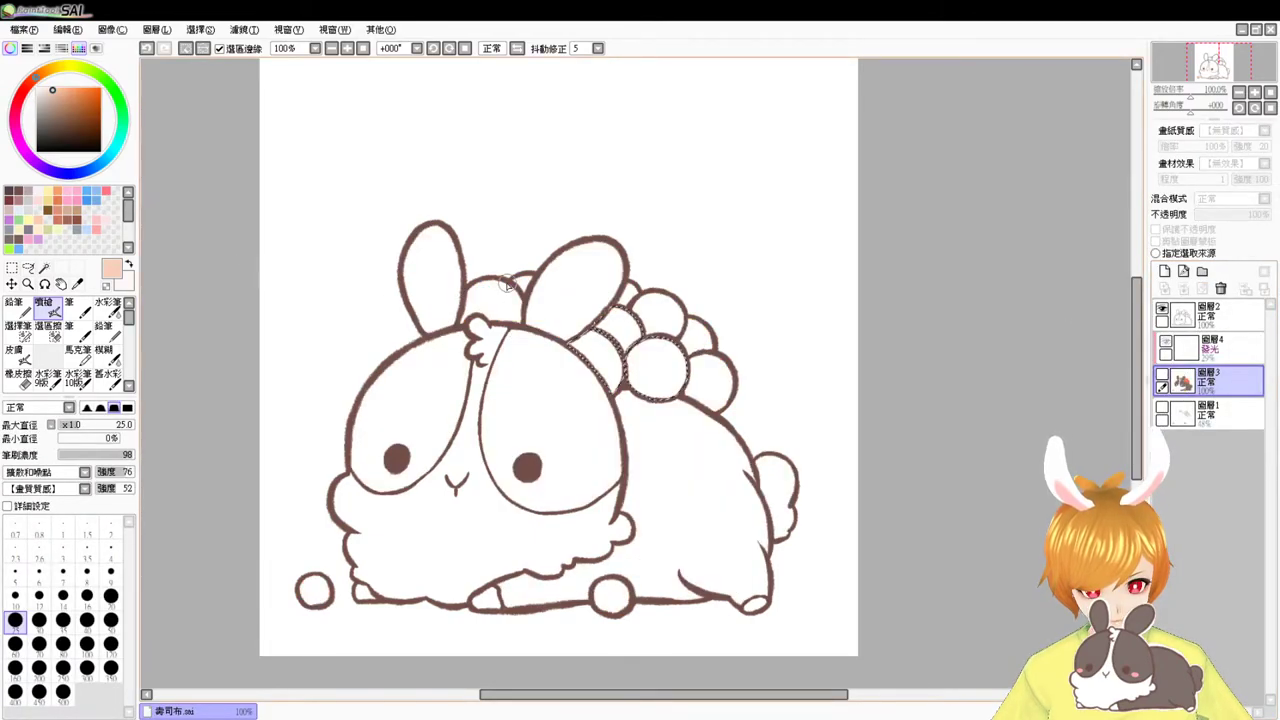
{"action": "left_click", "coordinate": [44, 268]}
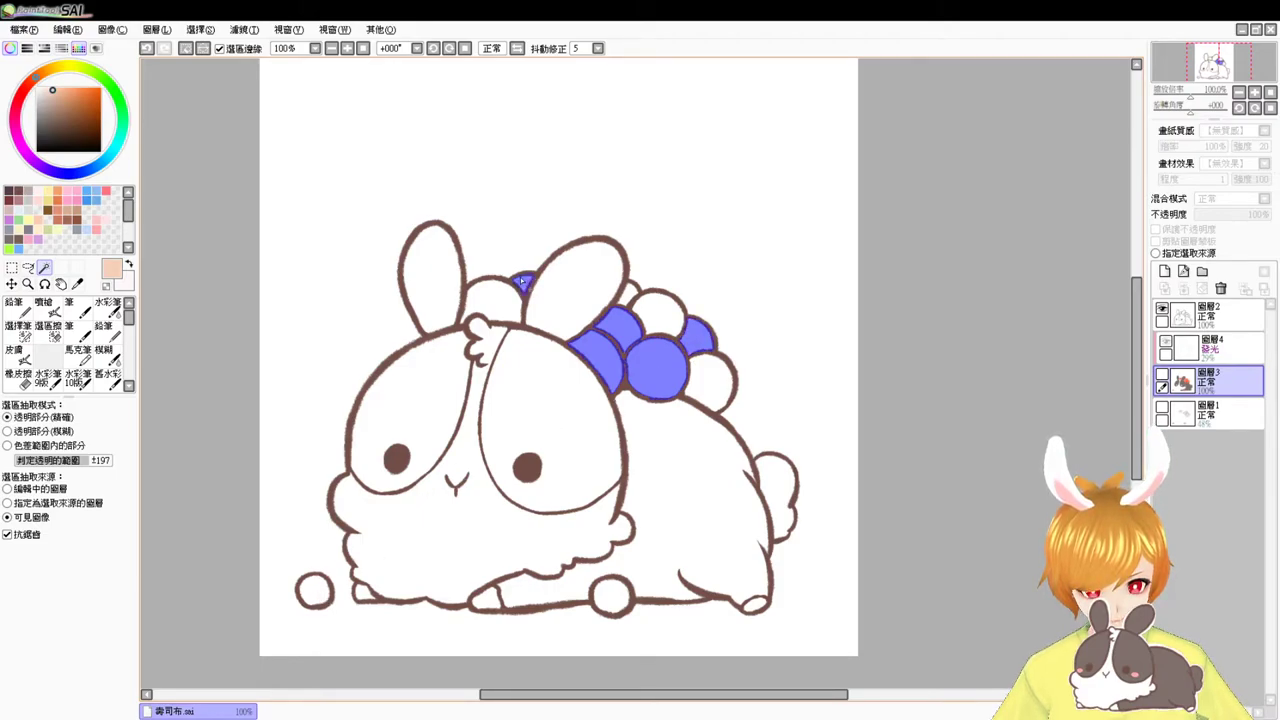
{"action": "left_click", "coordinate": [1163, 376]}
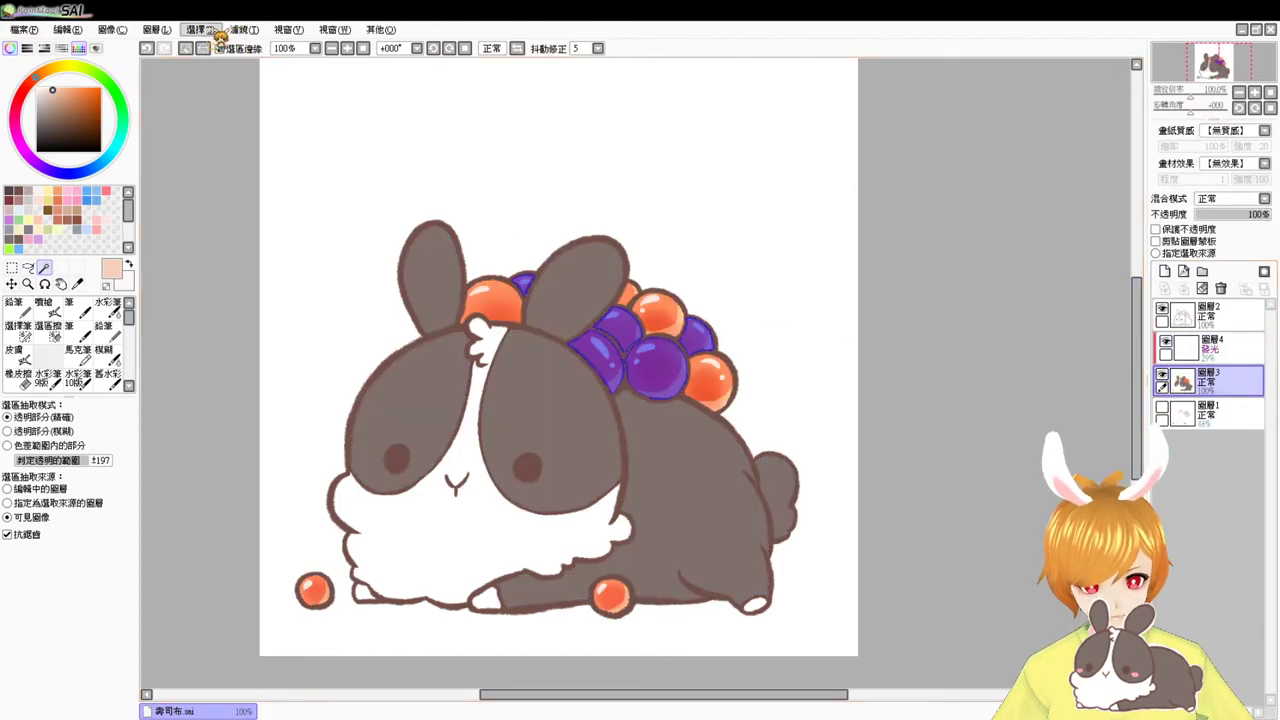
{"action": "left_click", "coordinate": [48, 308]}
- Shift the hue of the five selected roe balls on 圖層3 towards red and clear the selection
{"action": "left_click", "coordinate": [247, 30]}
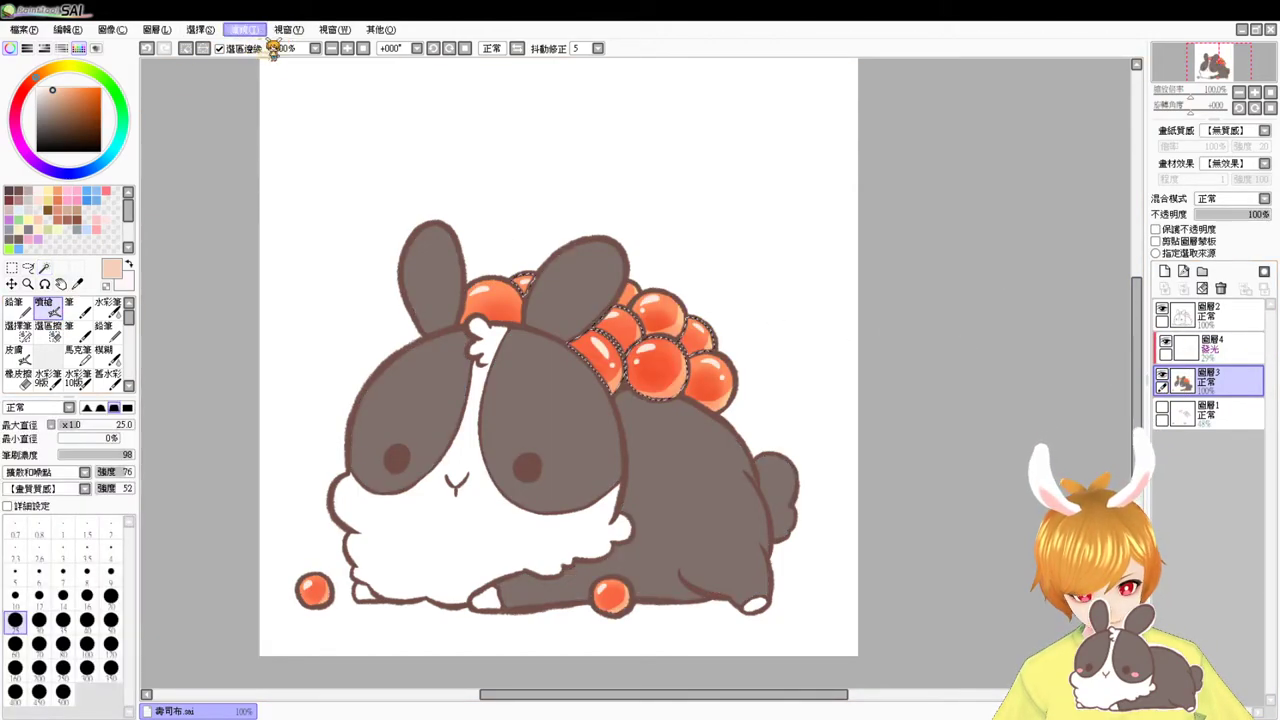
{"action": "left_click", "coordinate": [271, 49]}
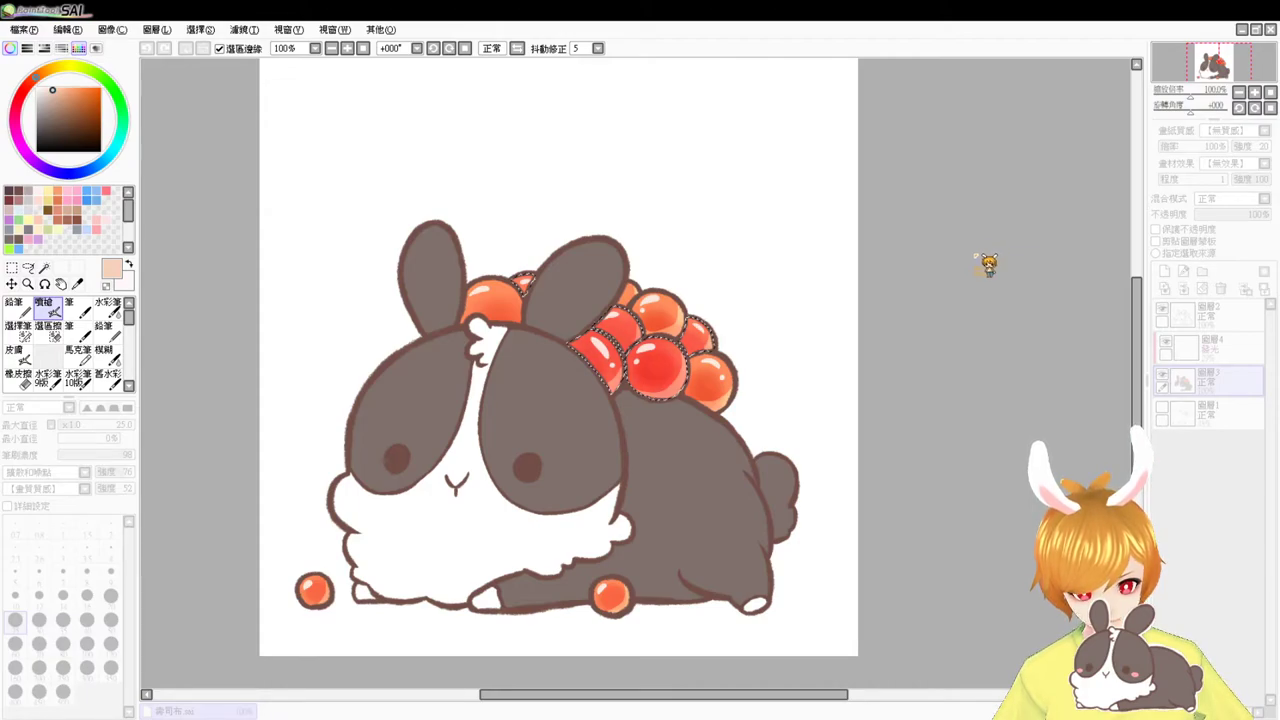
{"action": "left_click", "coordinate": [1008, 307]}
{"action": "key", "text": "ctrl+d"}
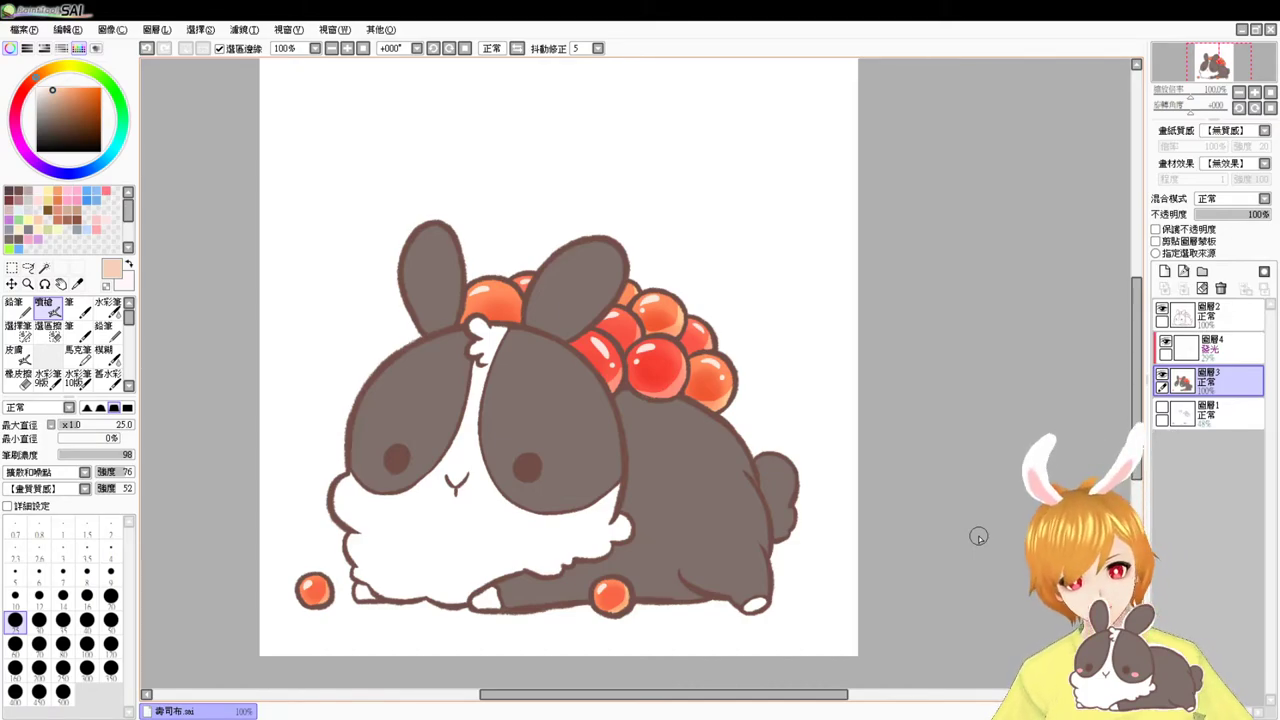
- Create new layer 圖層5 above line art layer 圖層2 and clip it to the line art
{"action": "left_click", "coordinate": [1210, 314]}
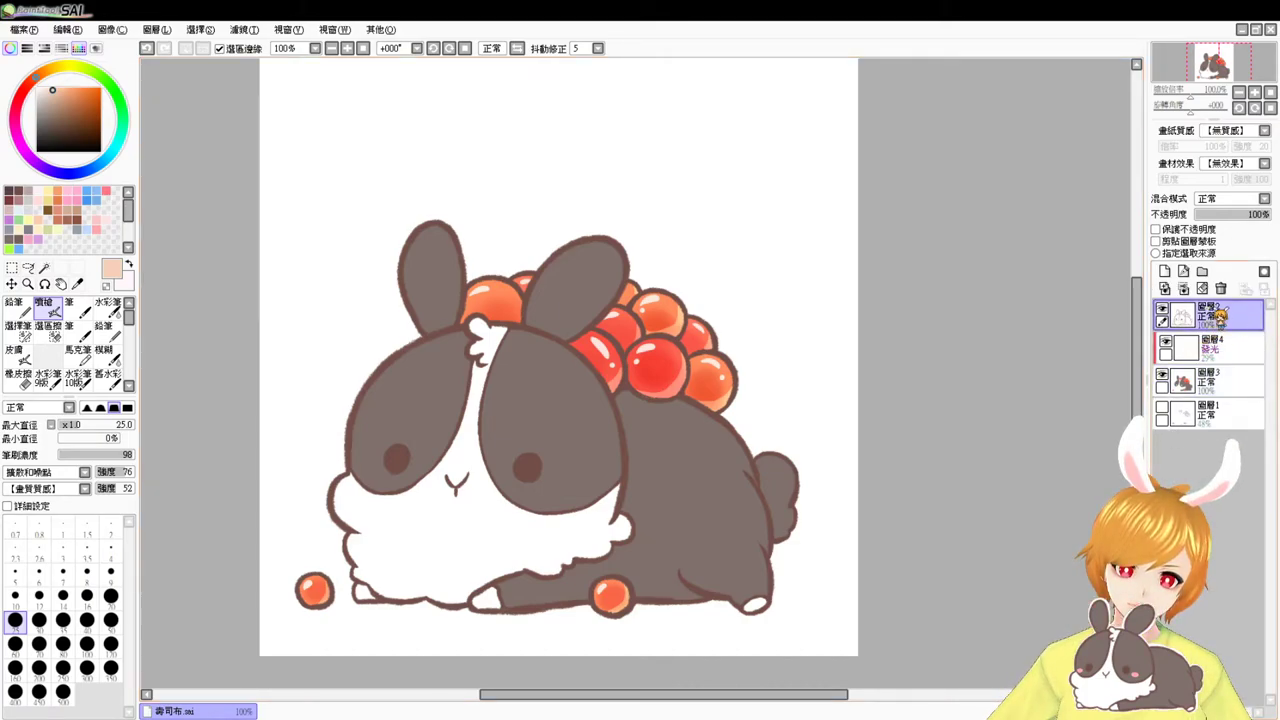
{"action": "left_click", "coordinate": [1164, 271]}
{"action": "key", "text": "Page_Up"}
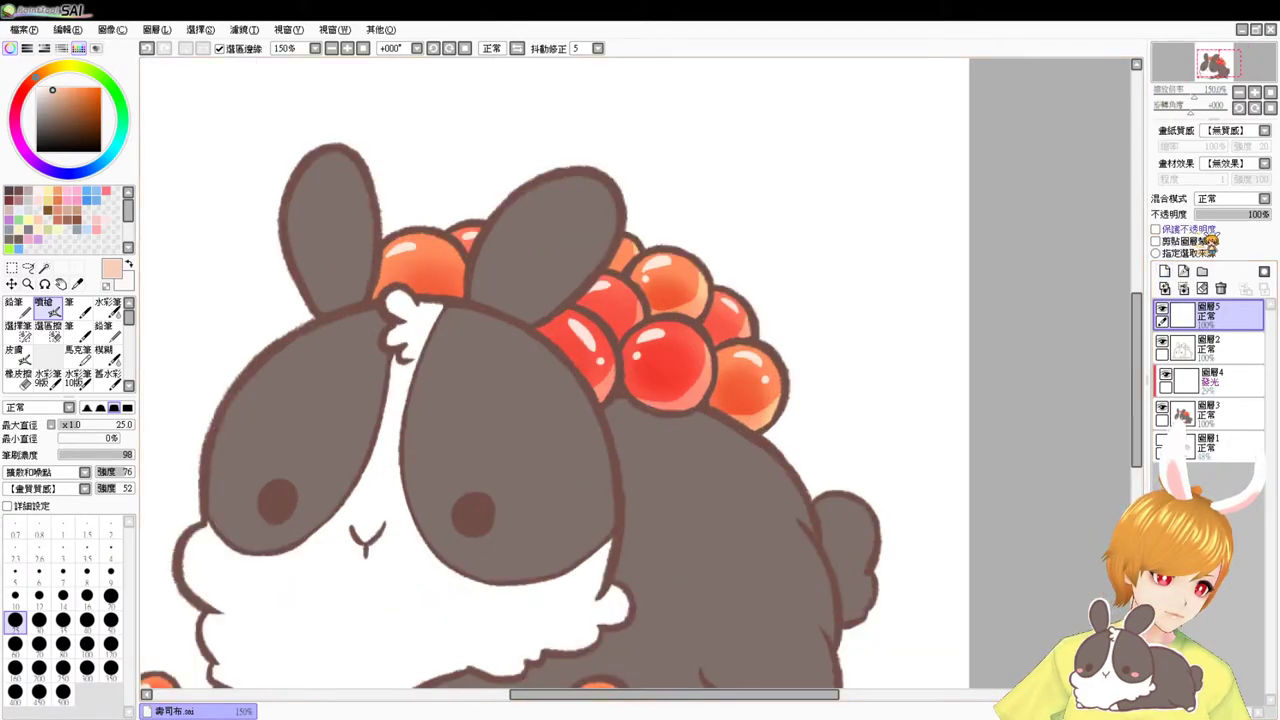
{"action": "left_click", "coordinate": [1166, 243]}
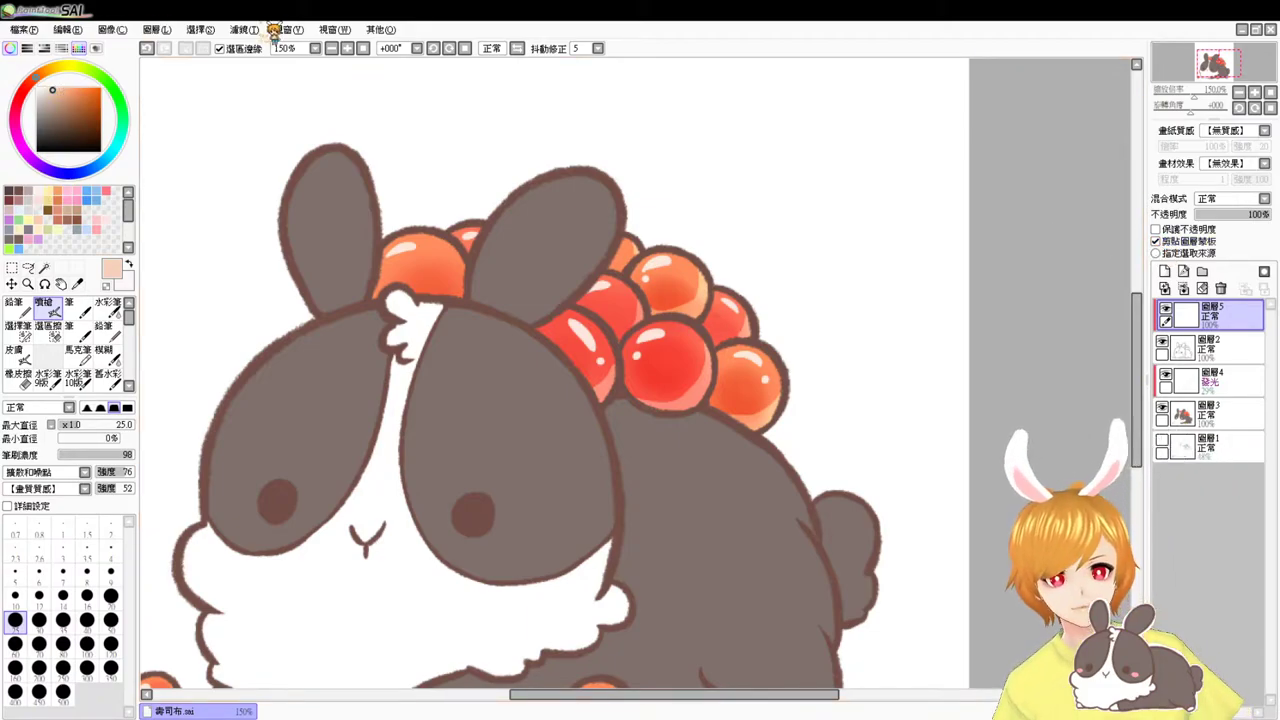
- Set clipped layer 圖層5 to 正片疊底 and airbrush the orange sampled from a roe ball over the outlines of the roe pile
{"action": "left_click", "coordinate": [420, 254], "text": "alt"}
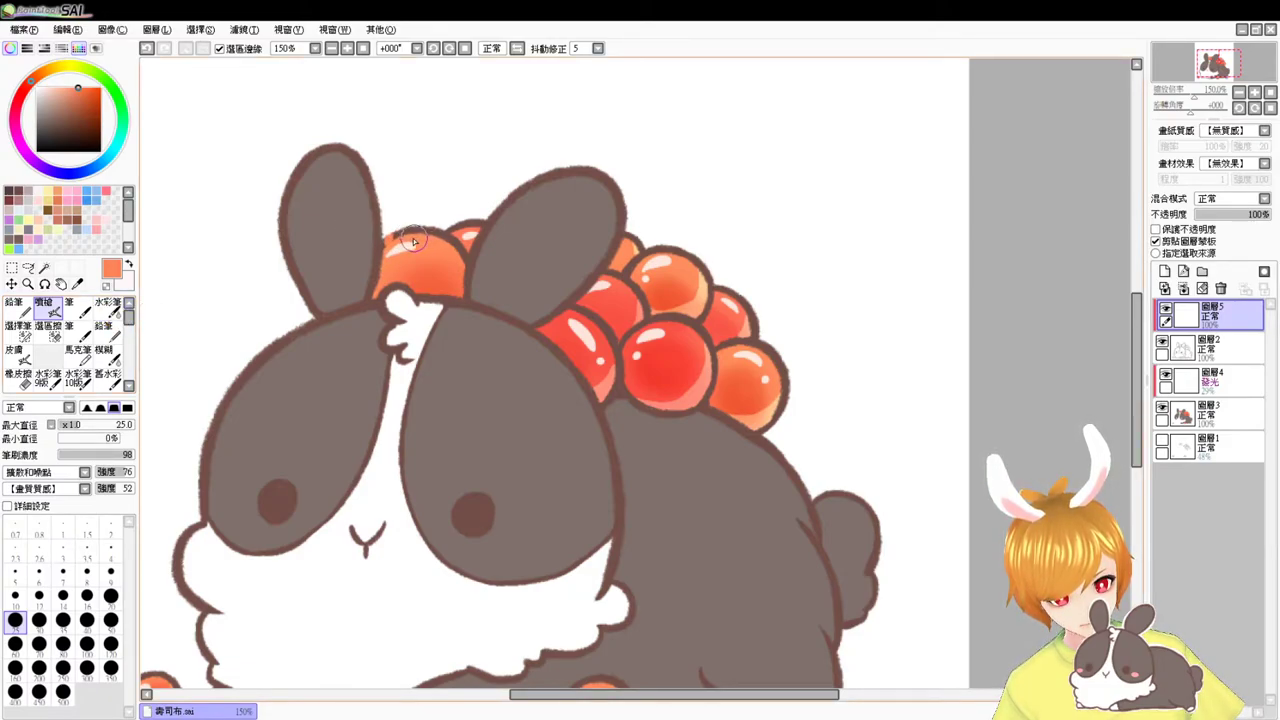
{"action": "left_click", "coordinate": [1247, 200]}
{"action": "left_click", "coordinate": [1240, 228]}
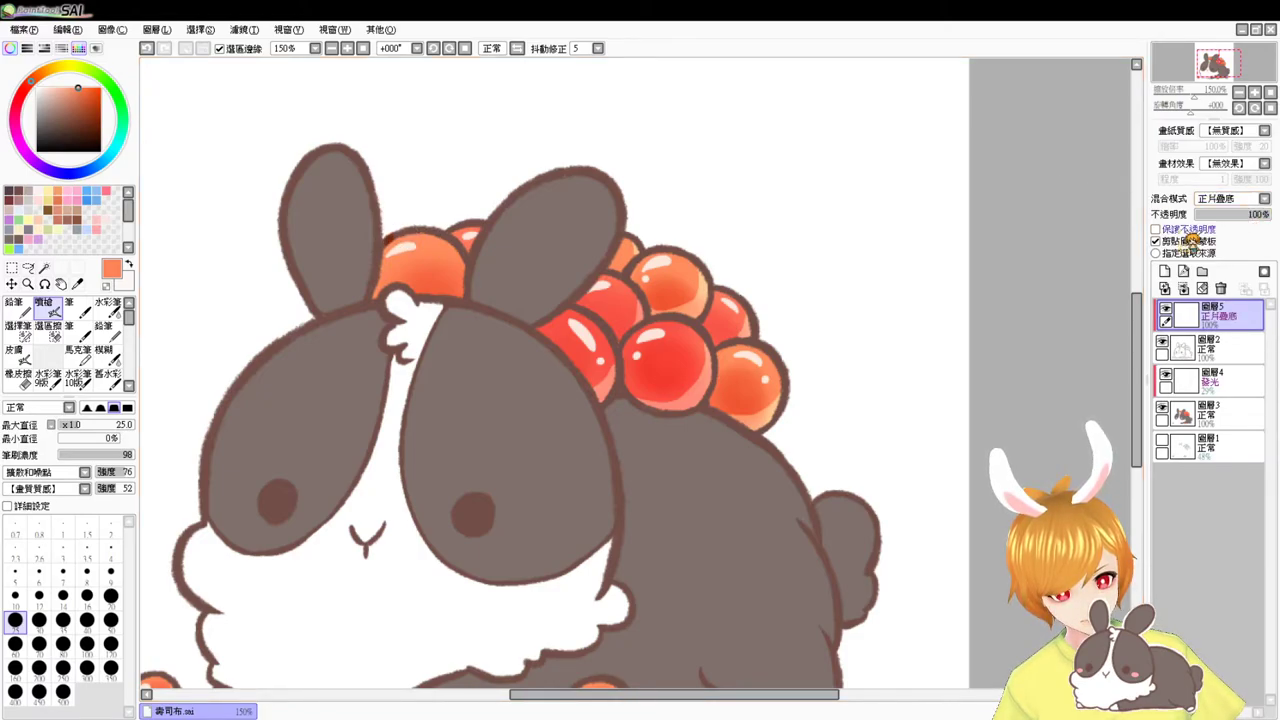
{"action": "key", "text": "bracketleft"}
{"action": "key", "text": "bracketleft"}
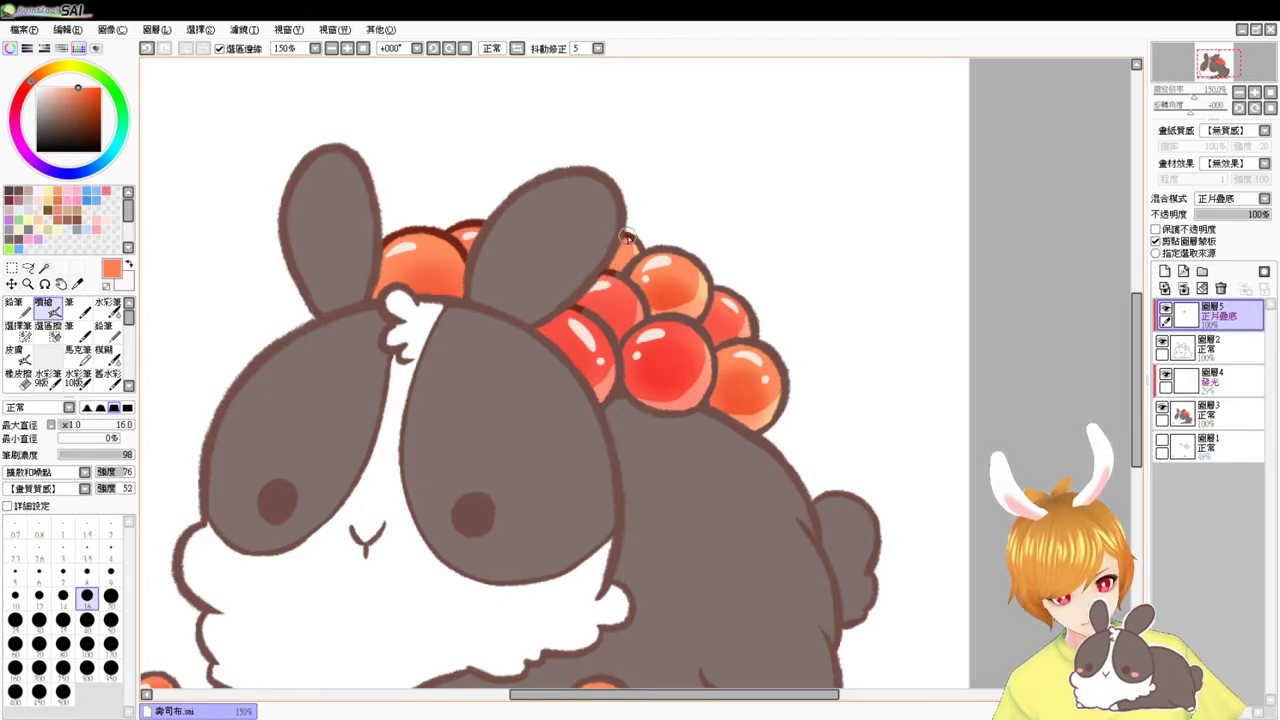
{"action": "left_click_drag", "start_coordinate": [657, 239], "coordinate": [668, 239], "text": "ctrl+alt"}
{"action": "left_click_drag", "start_coordinate": [624, 281], "coordinate": [640, 255]}
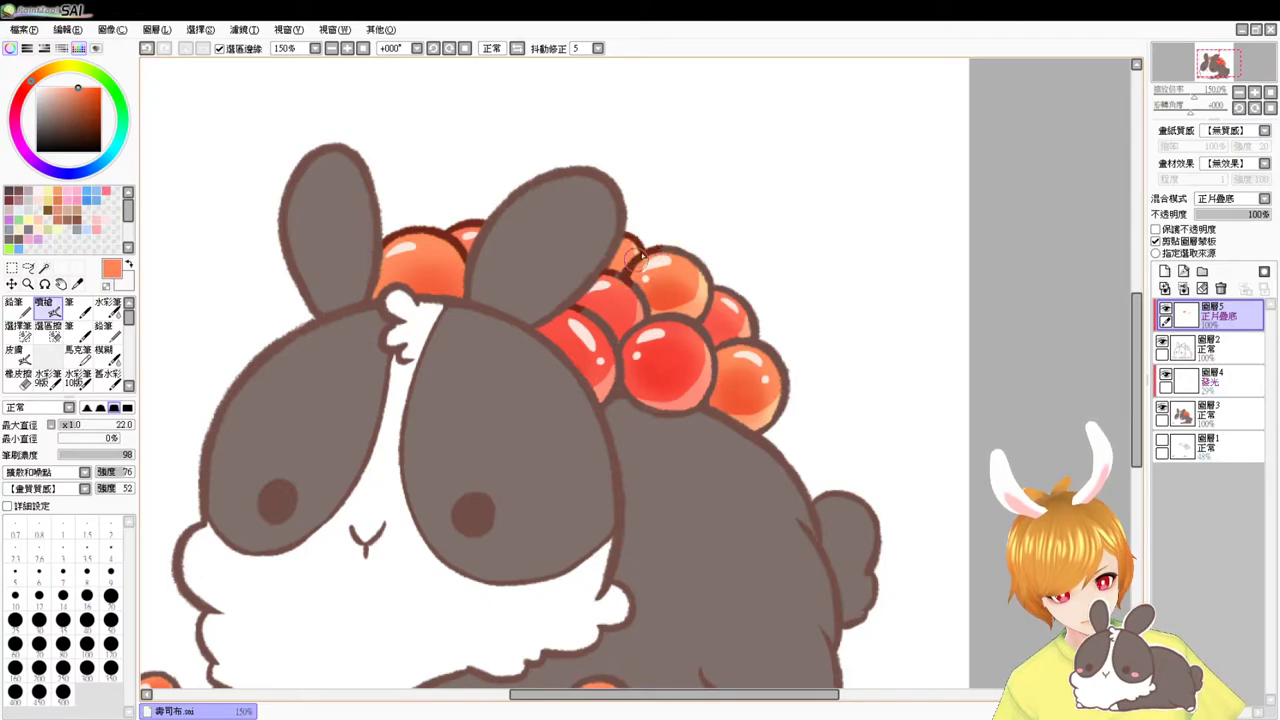
{"action": "left_click_drag", "start_coordinate": [709, 307], "coordinate": [785, 383]}
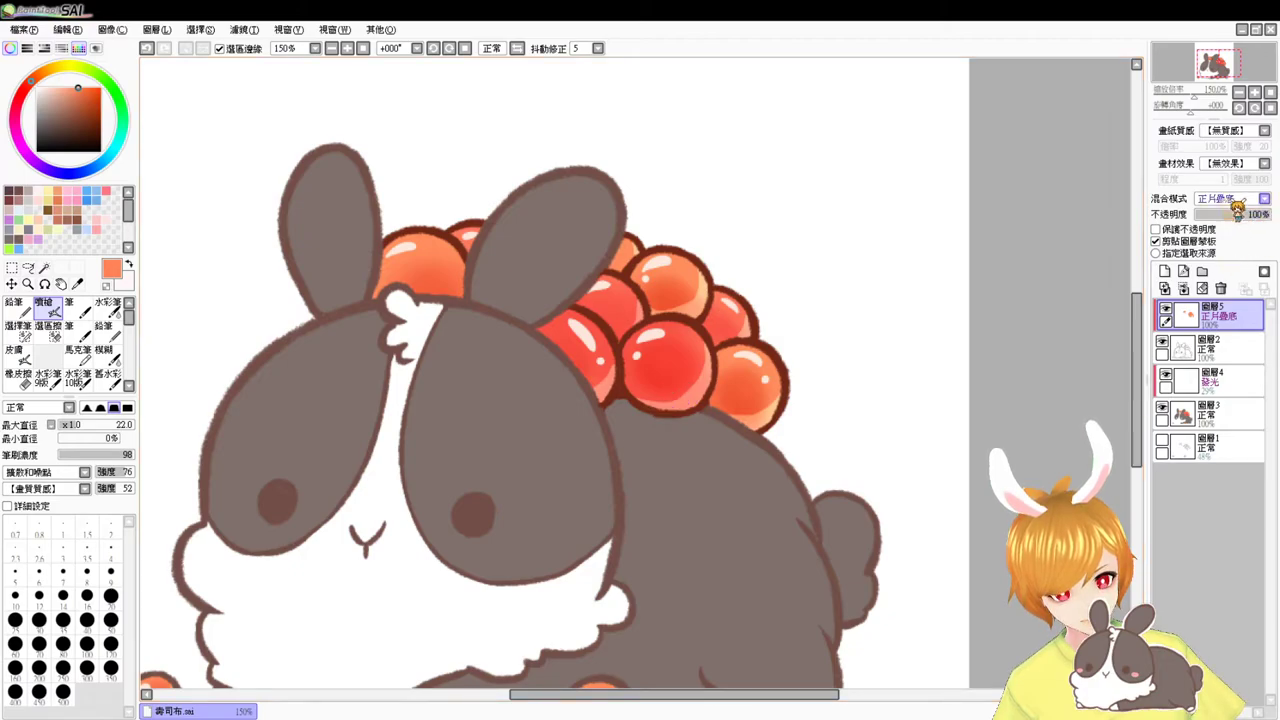
- Change the blending mode of 圖層5 to 覆寫 and lower its opacity to 97%
{"action": "left_click", "coordinate": [1221, 245]}
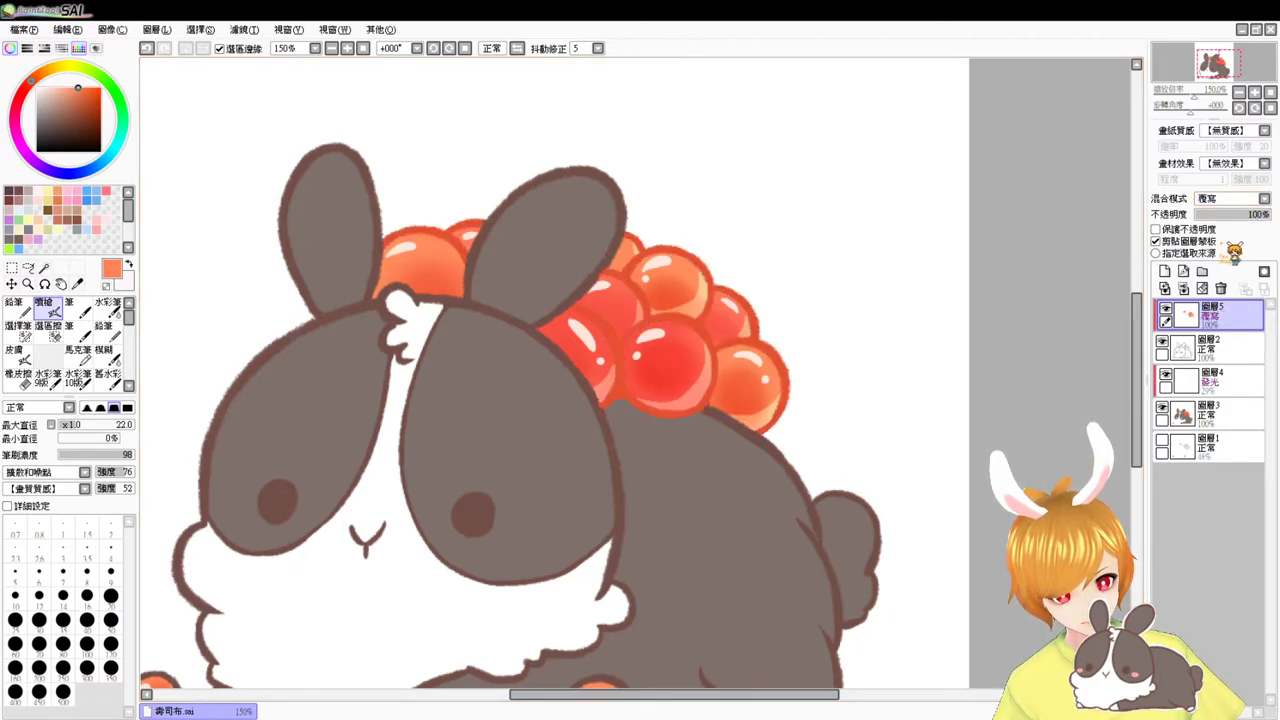
{"action": "left_click_drag", "start_coordinate": [1254, 213], "coordinate": [1268, 214]}
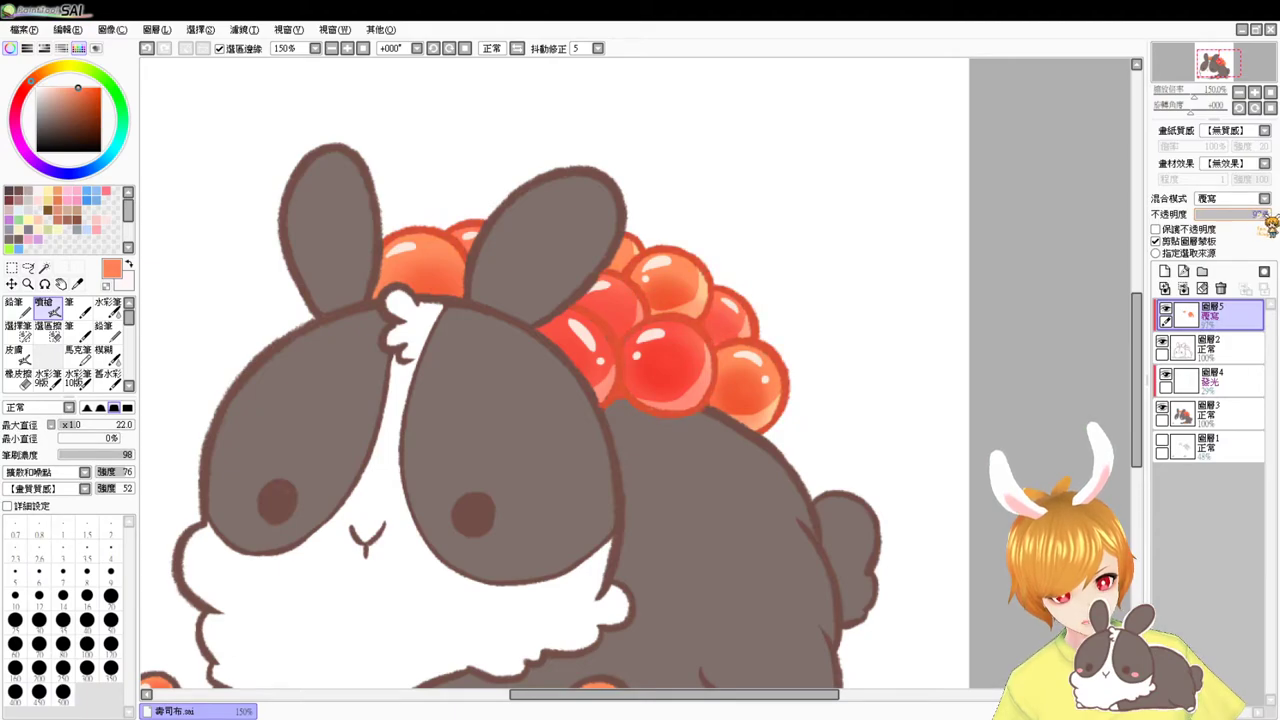
{"action": "left_click", "coordinate": [364, 49]}
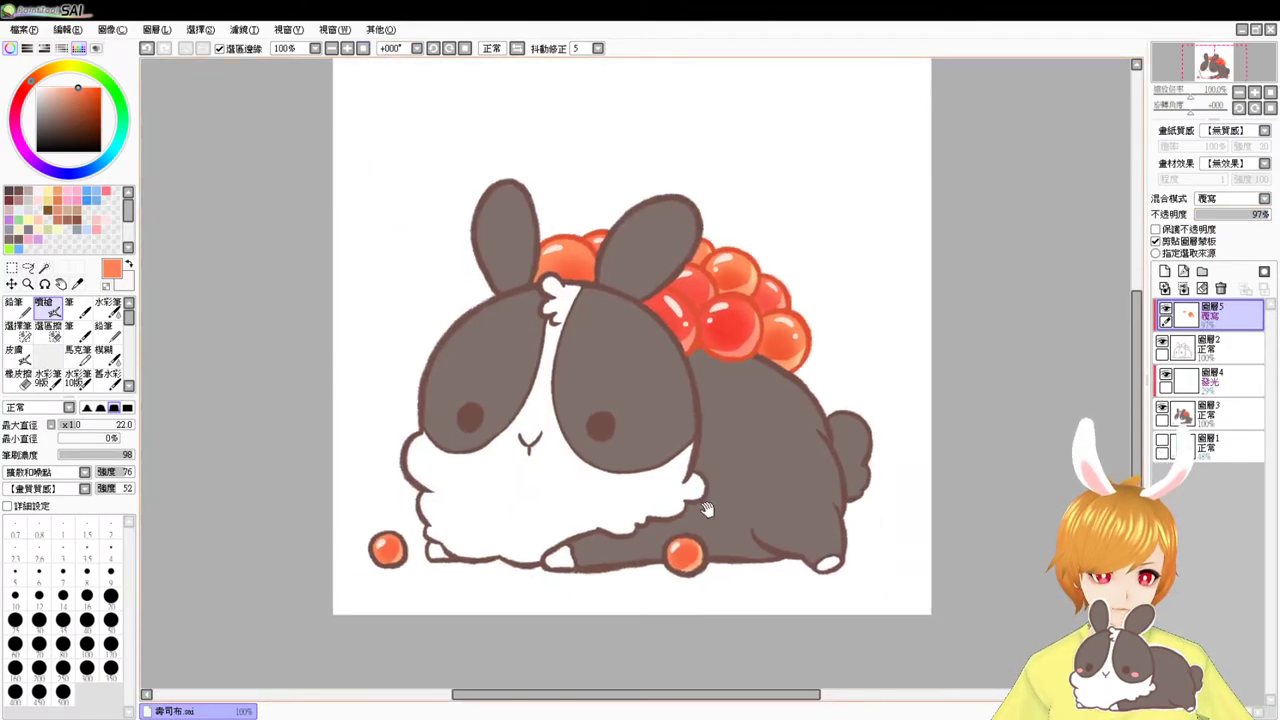
- Airbrush orange over the outlines of the two loose roe balls on 圖層5 and reduce the layer's opacity to 83%
{"action": "scroll", "coordinate": [717, 521], "scroll_direction": "up", "scroll_amount": 2}
{"action": "left_click_drag", "start_coordinate": [243, 572], "coordinate": [254, 572]}
{"action": "mouse_move", "coordinate": [235, 592]}
{"action": "left_mouse_down"}
{"action": "mouse_move", "coordinate": [224, 550]}
{"action": "mouse_move", "coordinate": [221, 593]}
{"action": "left_mouse_up"}
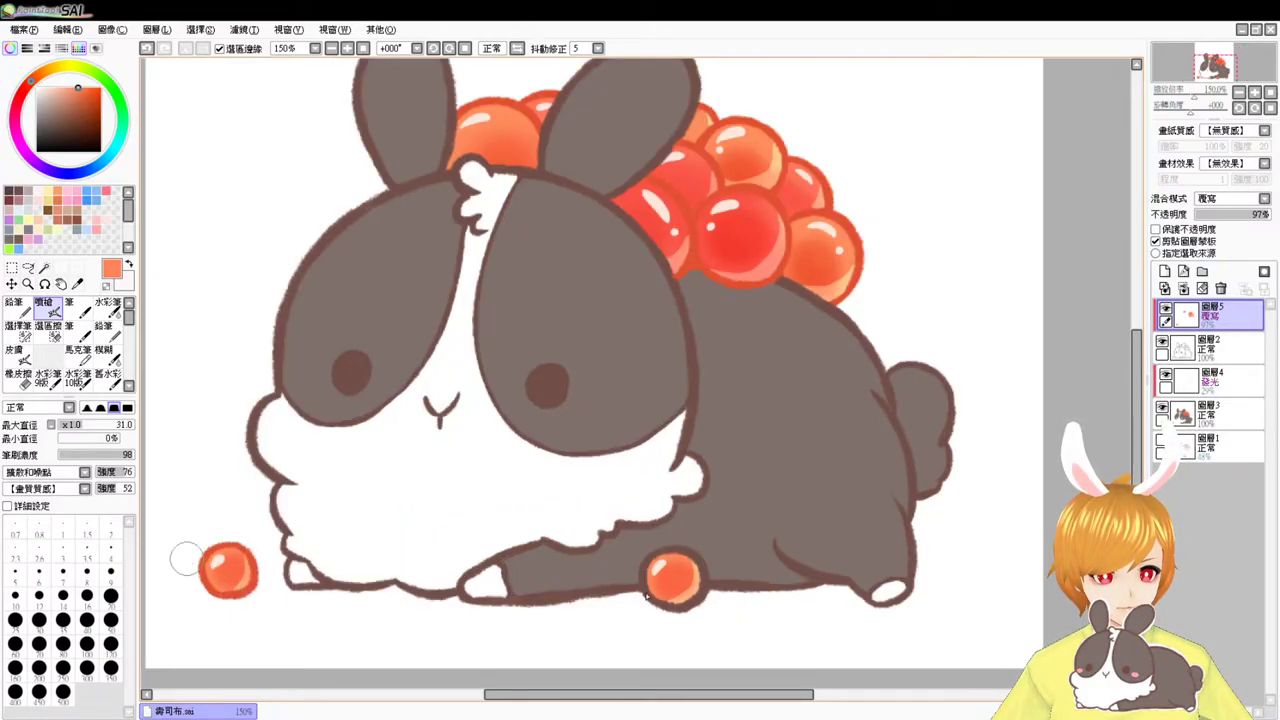
{"action": "mouse_move", "coordinate": [660, 592]}
{"action": "left_mouse_down"}
{"action": "mouse_move", "coordinate": [684, 571]}
{"action": "mouse_move", "coordinate": [653, 573]}
{"action": "mouse_move", "coordinate": [684, 610]}
{"action": "mouse_move", "coordinate": [688, 558]}
{"action": "left_mouse_up"}
{"action": "mouse_move", "coordinate": [679, 502]}
{"action": "left_mouse_down"}
{"action": "mouse_move", "coordinate": [737, 523]}
{"action": "mouse_move", "coordinate": [738, 591]}
{"action": "left_mouse_up"}
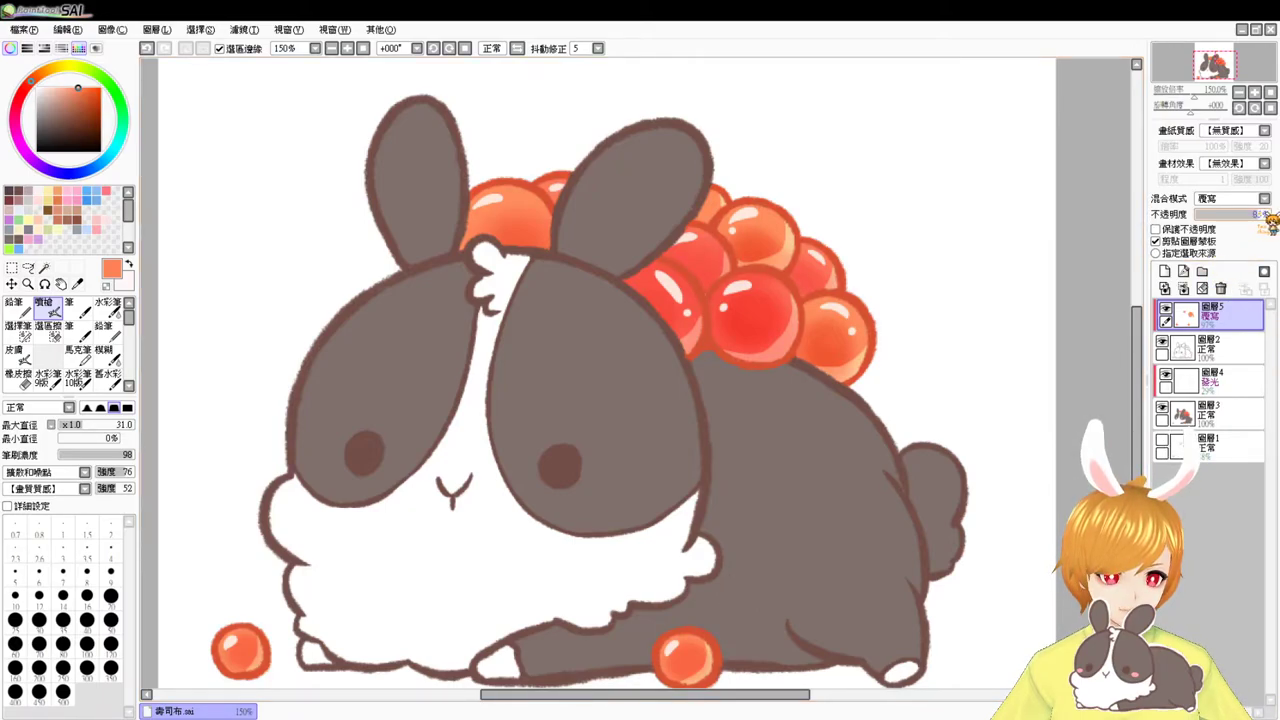
{"action": "left_click", "coordinate": [331, 48]}
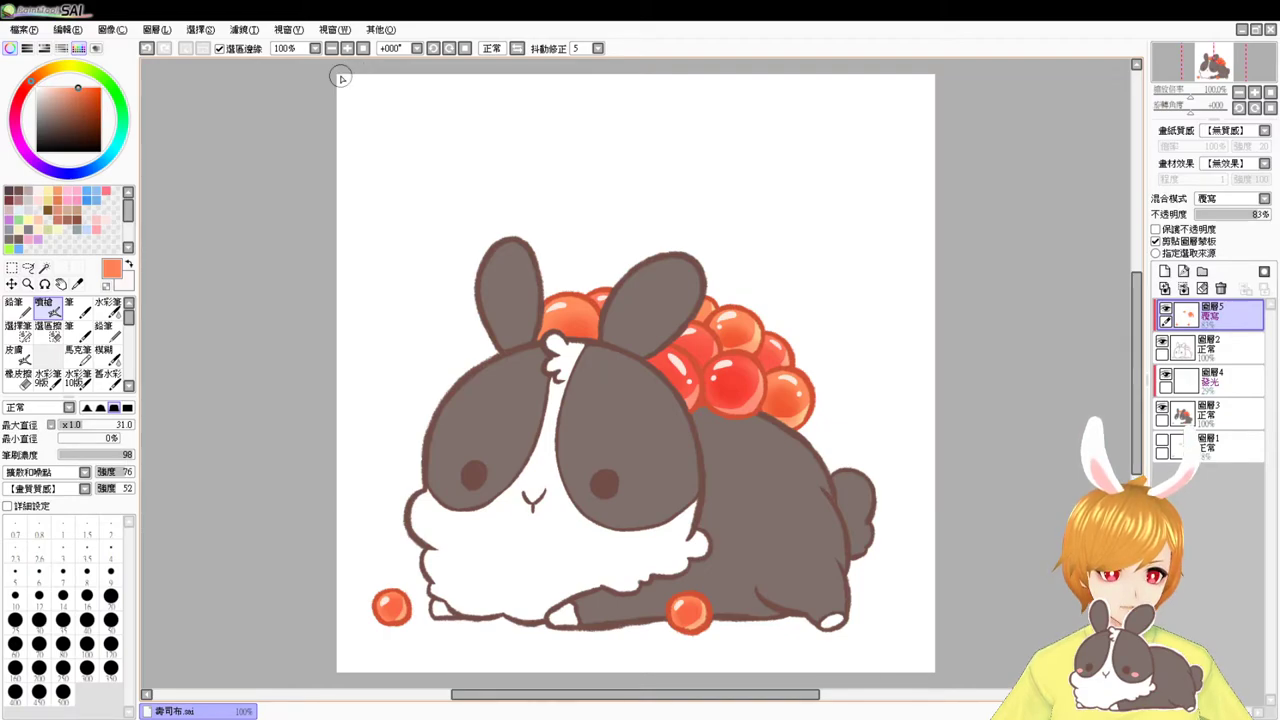
- Select the rabbit's rear body area with the magic wand, hiding 圖層3 while picking it
{"action": "scroll", "coordinate": [341, 78], "scroll_direction": "up", "scroll_amount": 1}
{"action": "left_click_drag", "start_coordinate": [784, 483], "coordinate": [626, 380]}
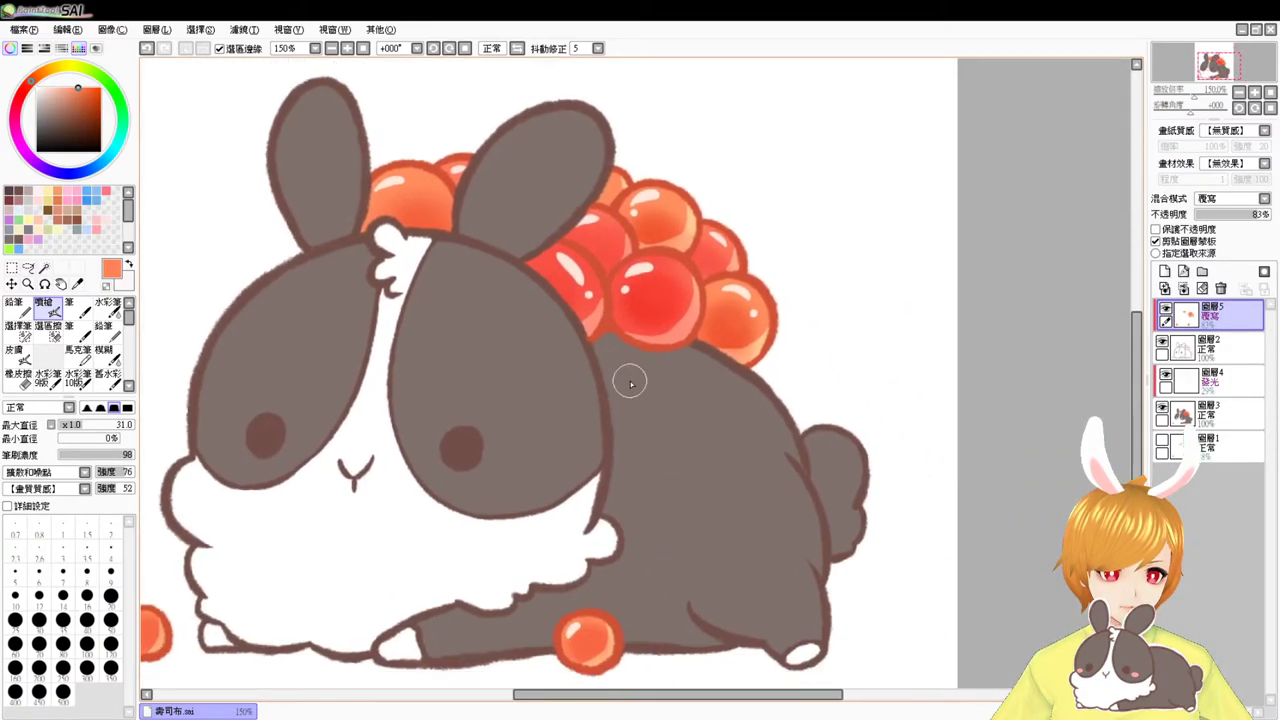
{"action": "left_click", "coordinate": [1238, 422]}
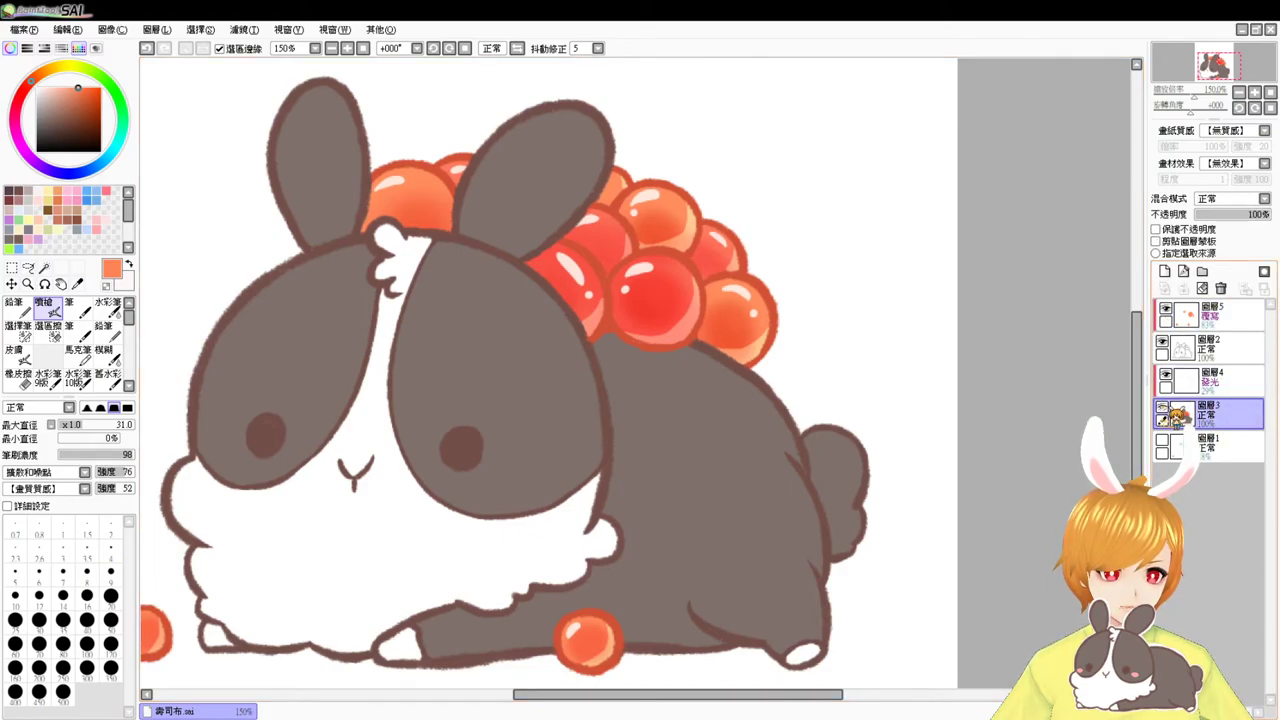
{"action": "left_click", "coordinate": [1163, 408]}
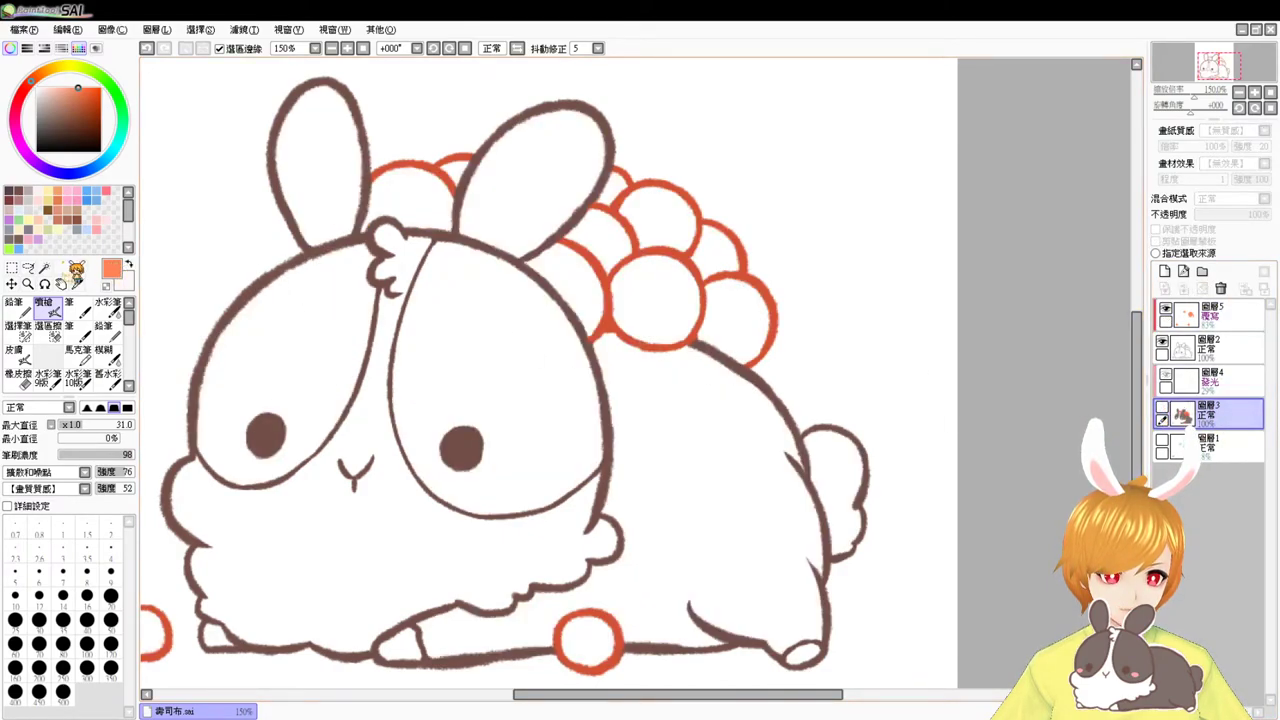
{"action": "left_click", "coordinate": [45, 268]}
{"action": "left_click", "coordinate": [714, 423]}
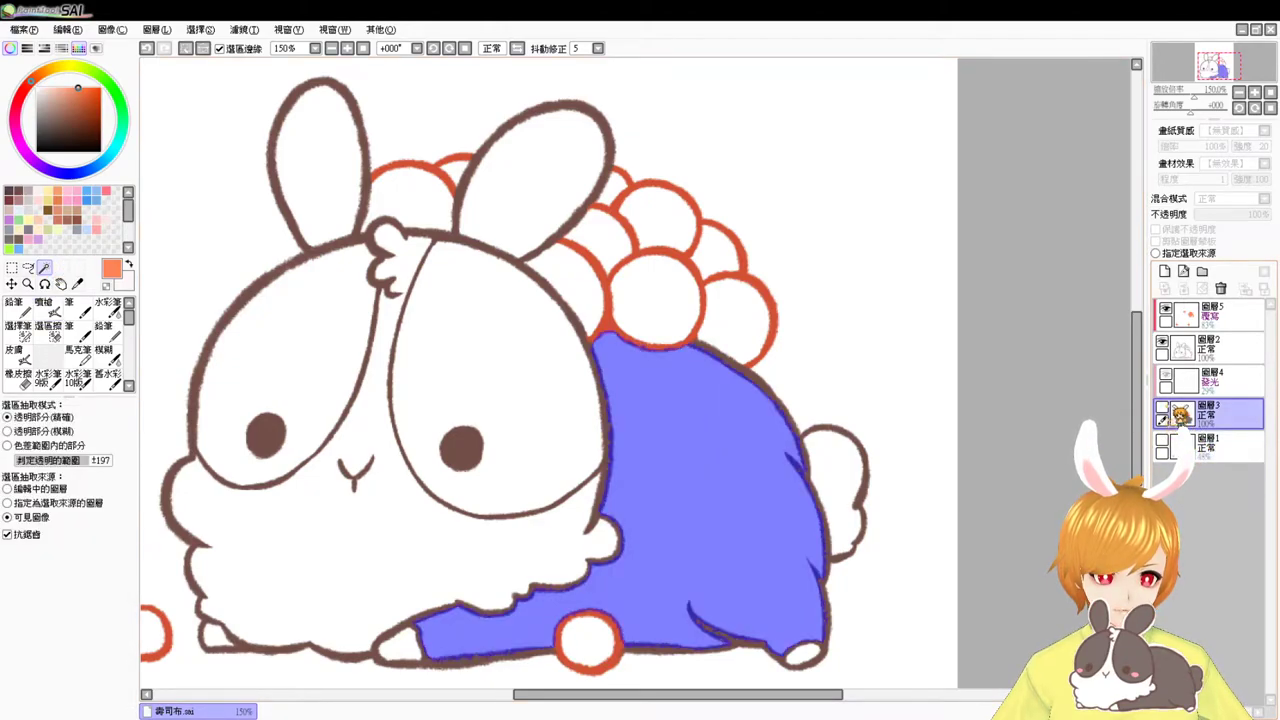
{"action": "left_click", "coordinate": [1163, 408]}
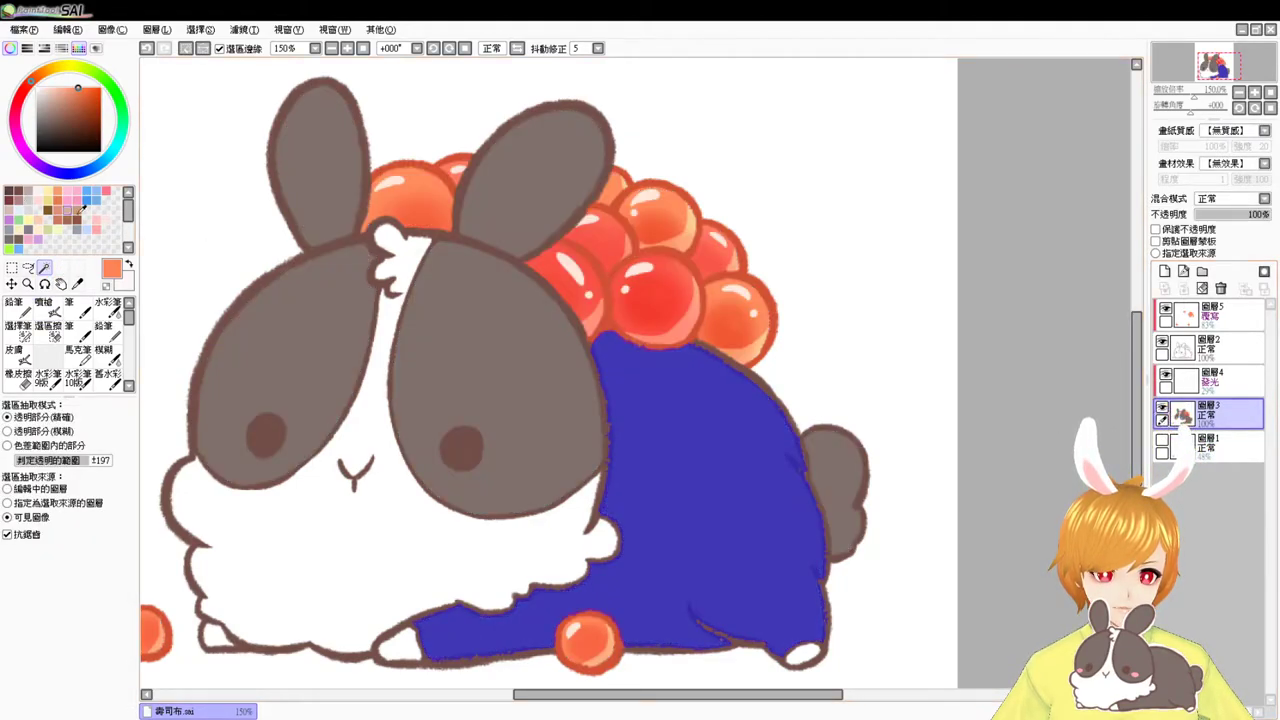
- Try painting orange reflected light under the roe pile with the 水彩筆 on 圖層6, a new 發光 layer clipped above 圖層3
{"action": "left_click", "coordinate": [1168, 270]}
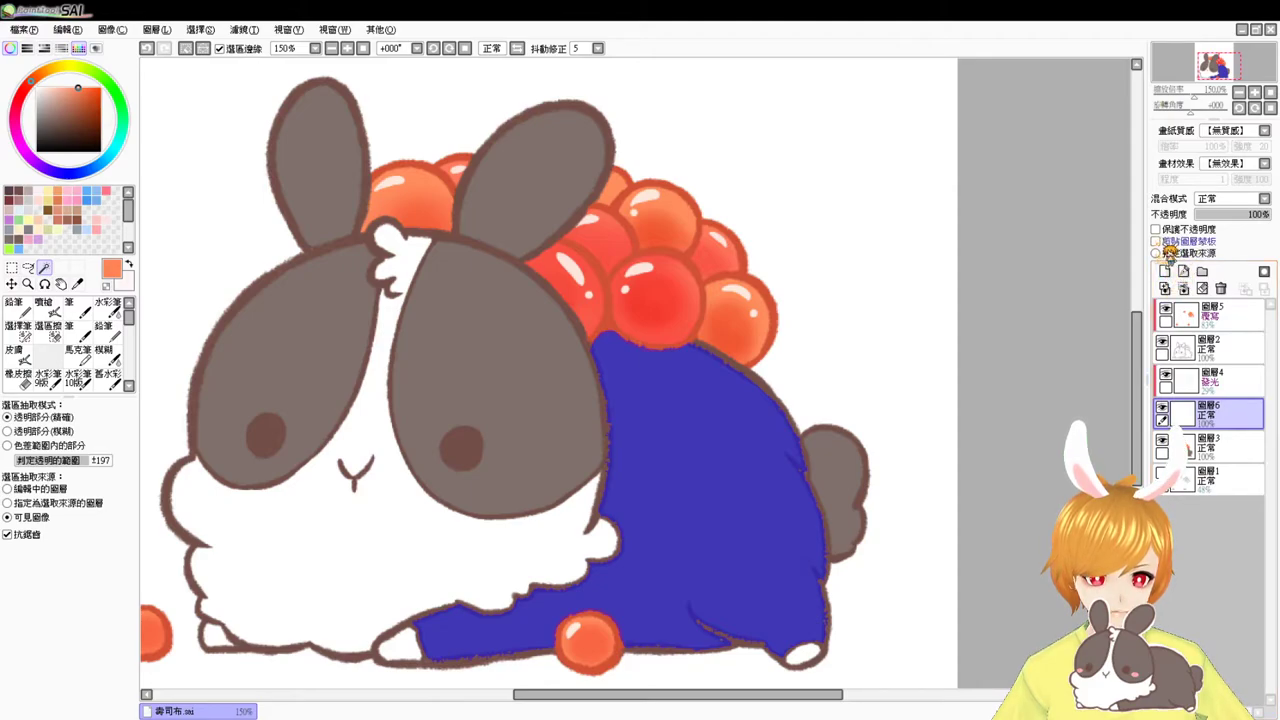
{"action": "left_click", "coordinate": [1157, 241]}
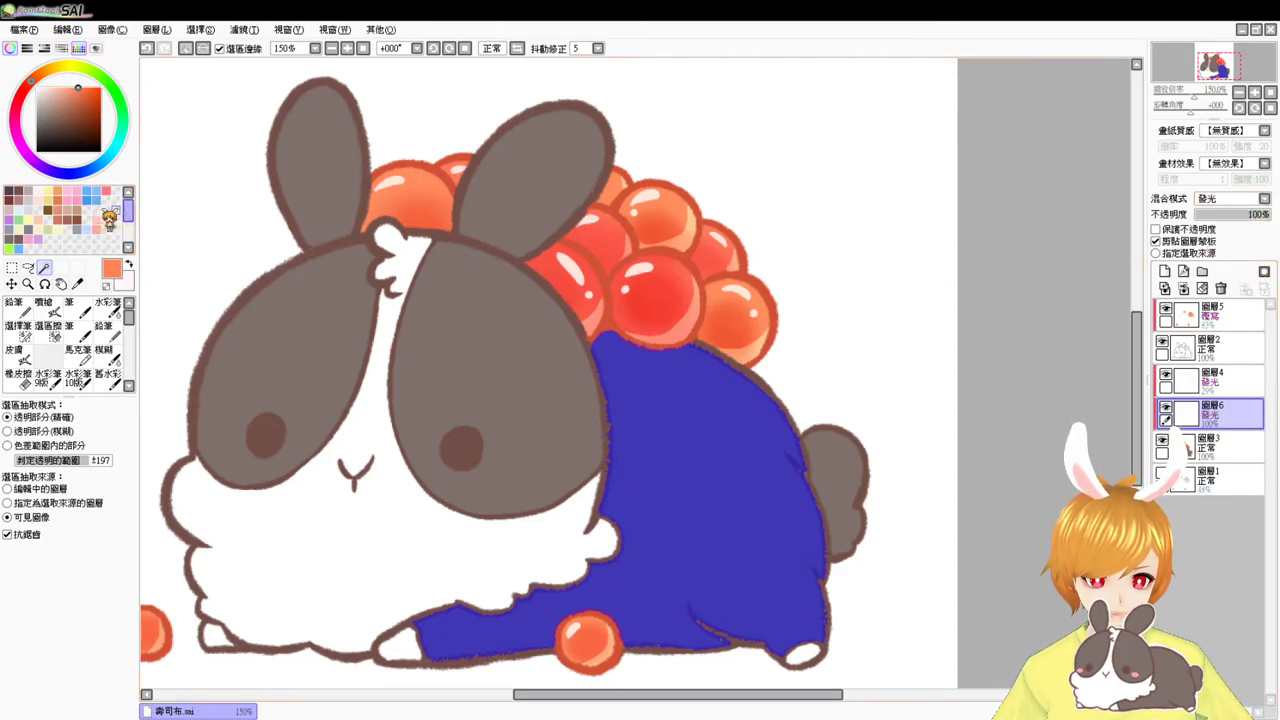
{"action": "left_click", "coordinate": [47, 308]}
{"action": "left_click_drag", "start_coordinate": [628, 334], "coordinate": [640, 338]}
{"action": "left_click", "coordinate": [110, 311]}
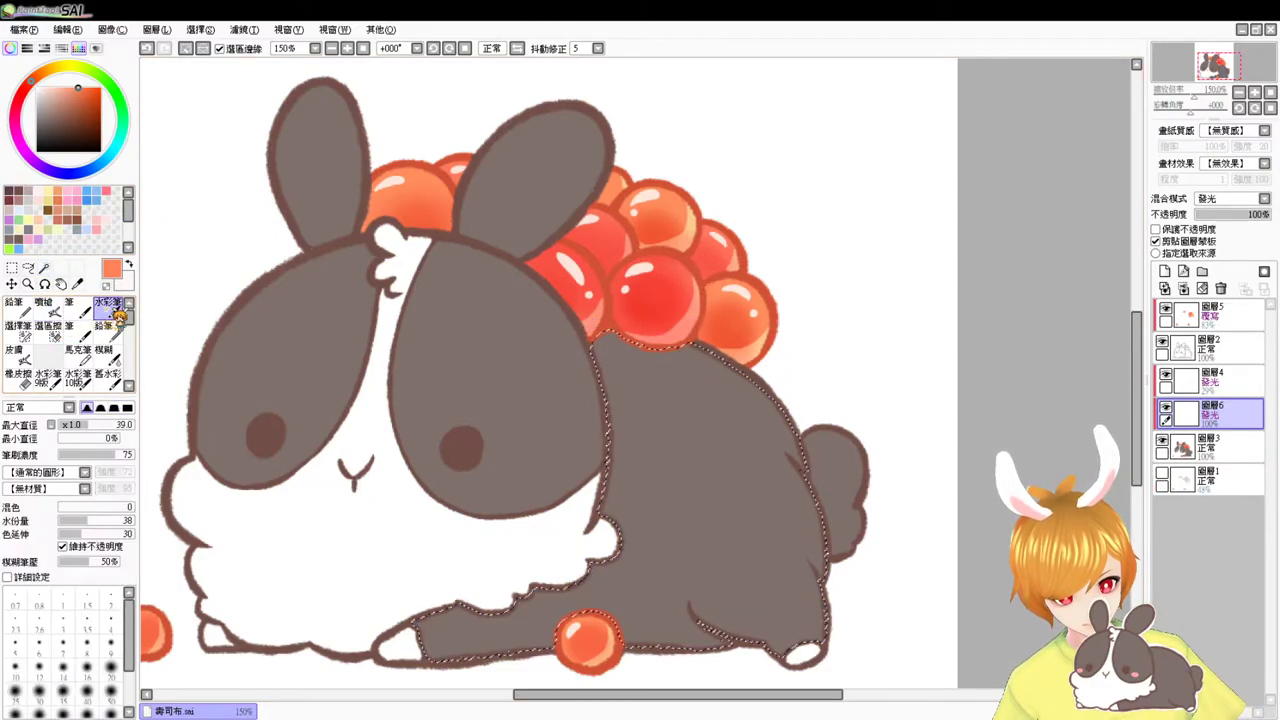
{"action": "mouse_move", "coordinate": [589, 346]}
{"action": "left_mouse_down"}
{"action": "mouse_move", "coordinate": [628, 363]}
{"action": "mouse_move", "coordinate": [608, 342]}
{"action": "mouse_move", "coordinate": [574, 344]}
{"action": "mouse_move", "coordinate": [688, 353]}
{"action": "left_mouse_up"}
{"action": "key", "text": "ctrl+z"}
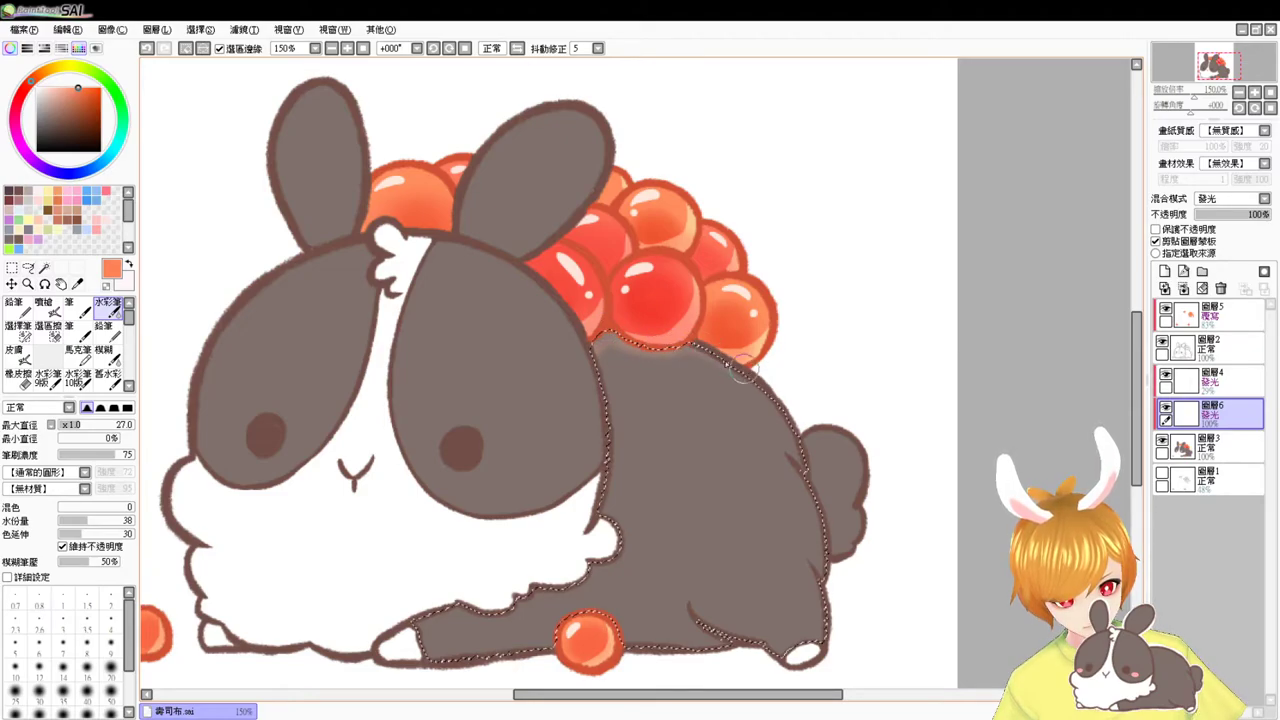
{"action": "mouse_move", "coordinate": [604, 341]}
{"action": "left_mouse_down"}
{"action": "mouse_move", "coordinate": [636, 352]}
{"action": "mouse_move", "coordinate": [560, 333]}
{"action": "mouse_move", "coordinate": [603, 334]}
{"action": "left_mouse_up"}
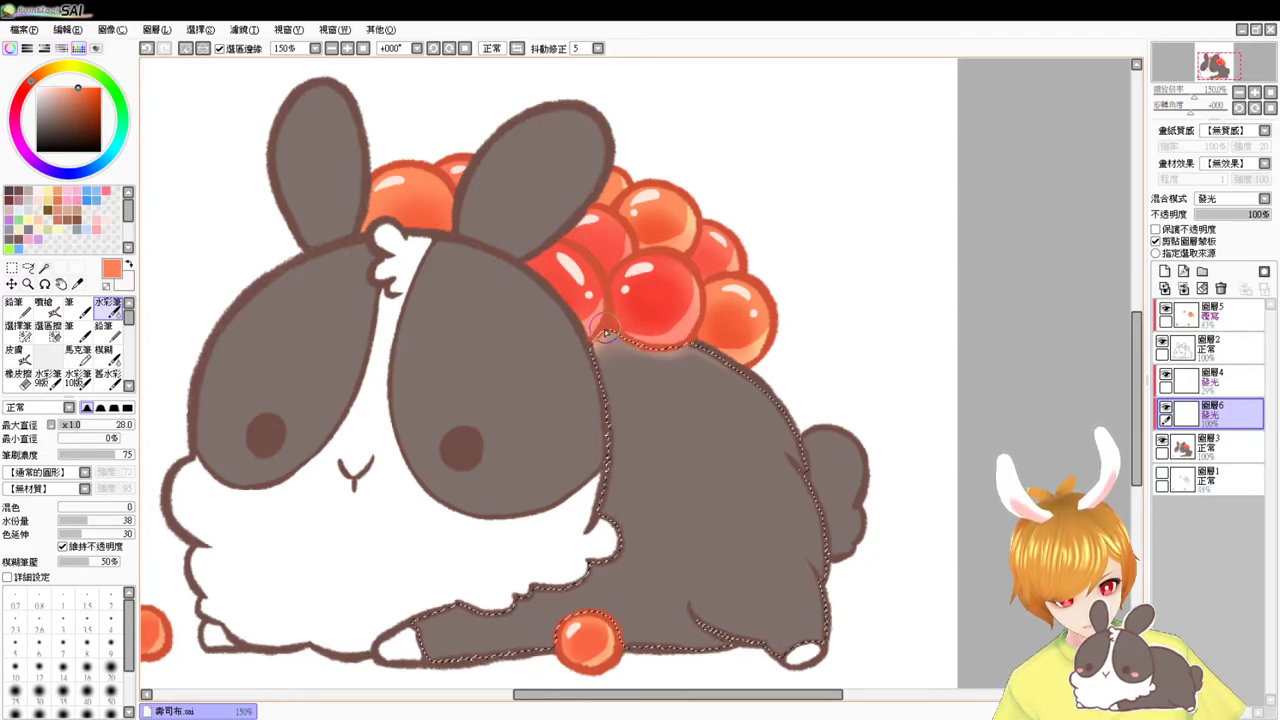
{"action": "mouse_move", "coordinate": [600, 333]}
{"action": "left_mouse_down"}
{"action": "mouse_move", "coordinate": [685, 333]}
{"action": "mouse_move", "coordinate": [752, 360]}
{"action": "mouse_move", "coordinate": [678, 331]}
{"action": "mouse_move", "coordinate": [756, 358]}
{"action": "mouse_move", "coordinate": [677, 341]}
{"action": "mouse_move", "coordinate": [746, 354]}
{"action": "mouse_move", "coordinate": [682, 328]}
{"action": "mouse_move", "coordinate": [704, 353]}
{"action": "mouse_move", "coordinate": [674, 341]}
{"action": "left_mouse_up"}
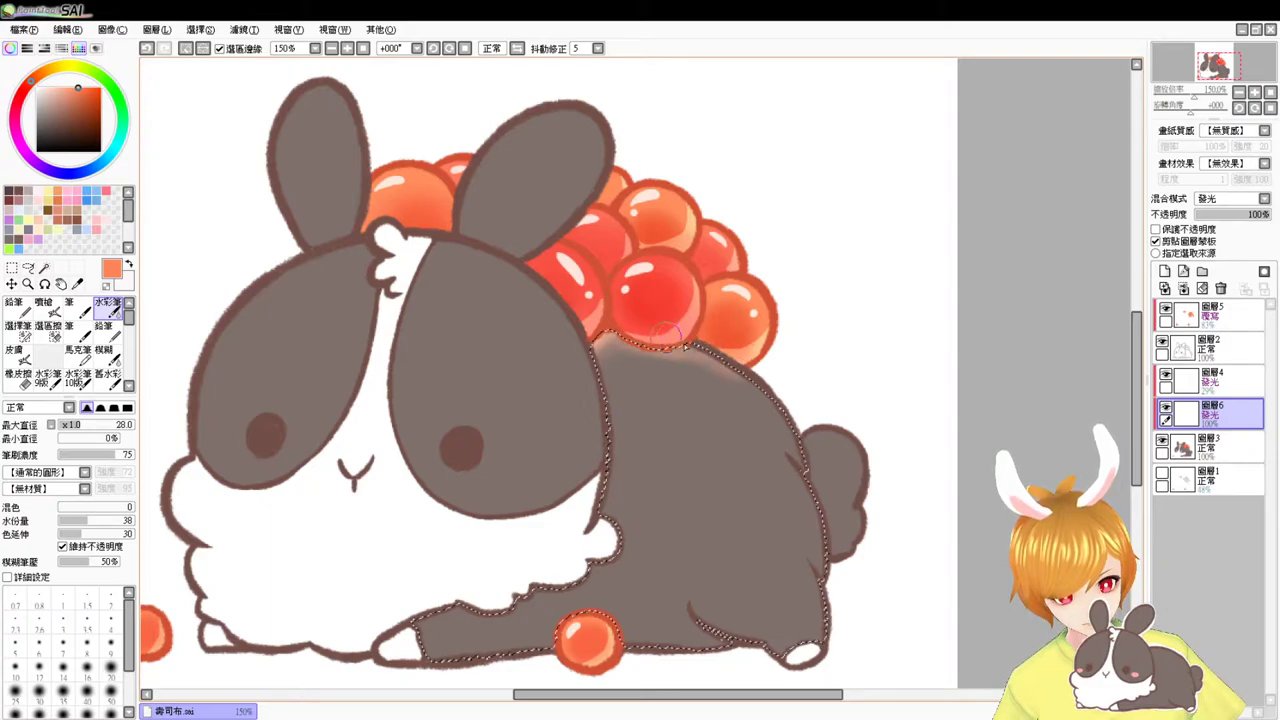
- Release the clipping of 圖層6 and clear the rabbit body selection
{"action": "key", "text": "ctrl+d"}
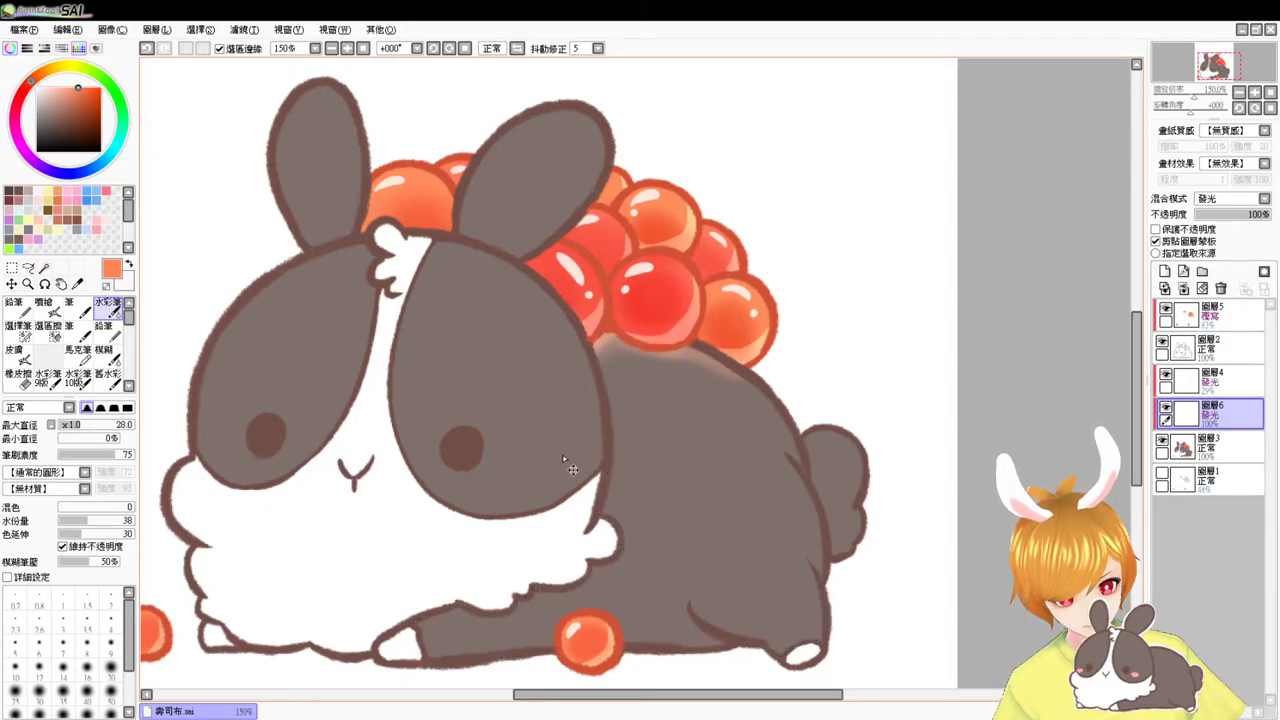
{"action": "left_click", "coordinate": [364, 48]}
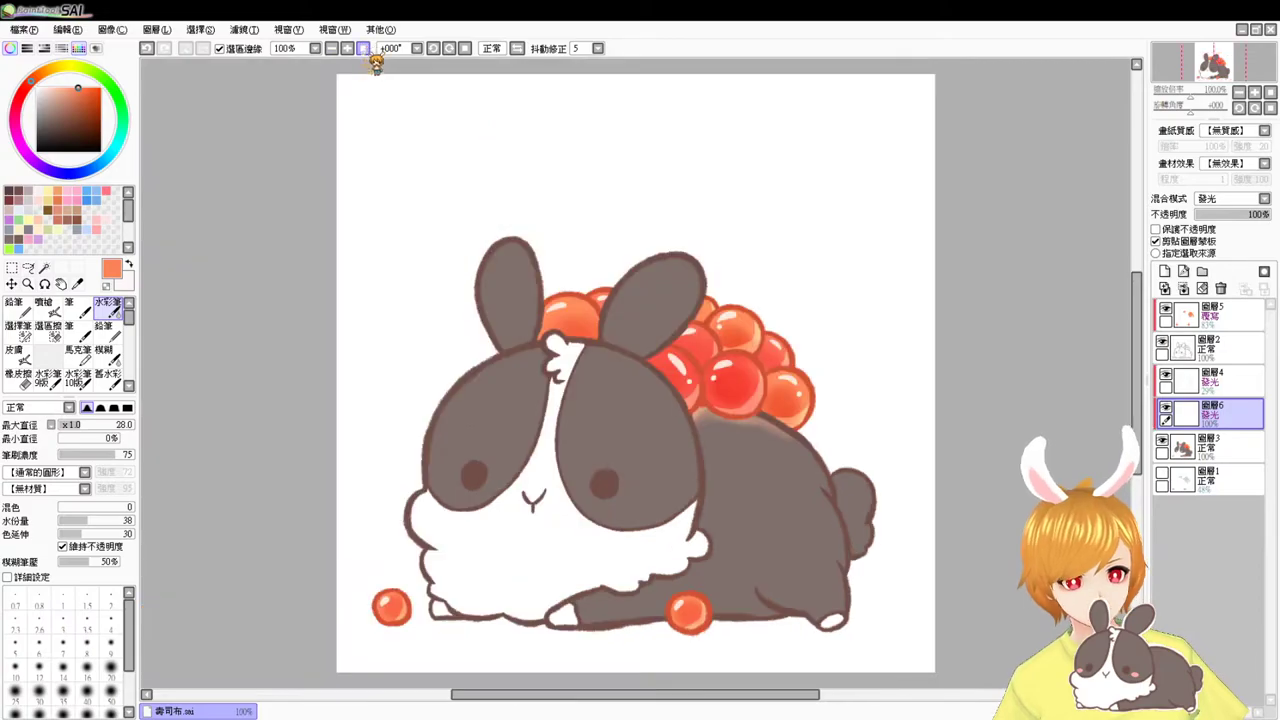
{"action": "key", "text": "ctrl+z"}
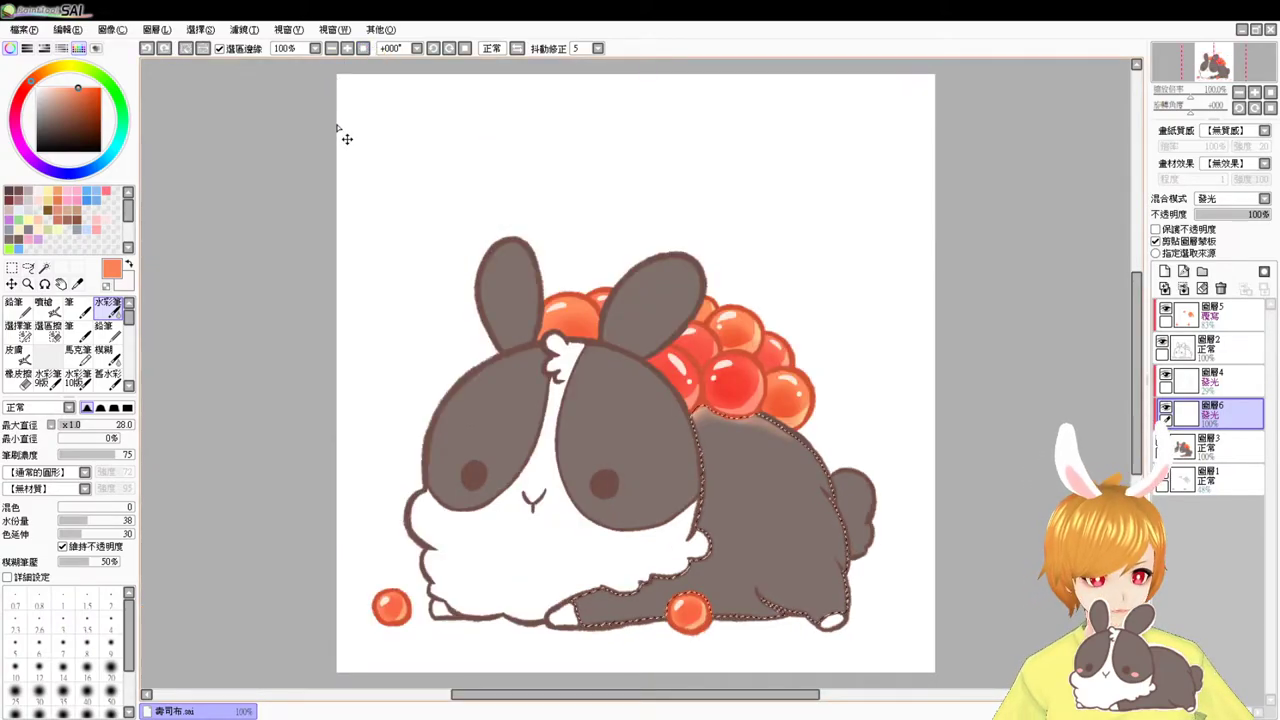
{"action": "left_click", "coordinate": [1170, 244]}
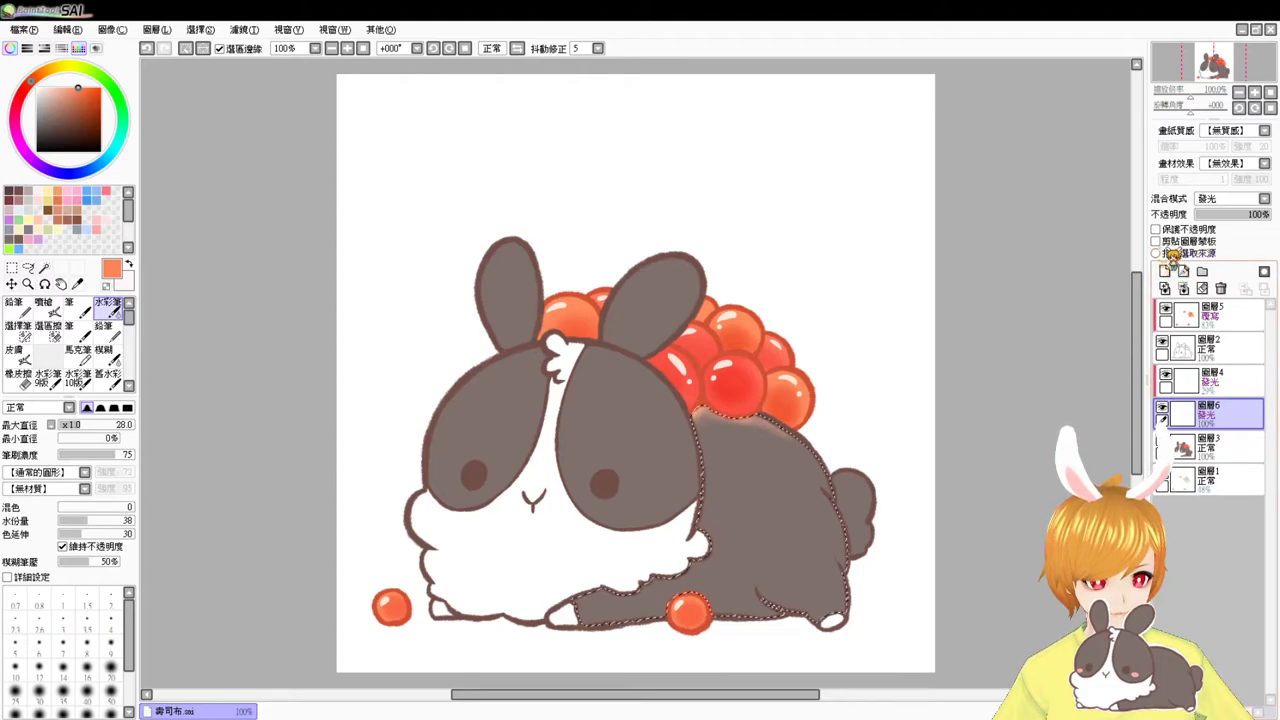
{"action": "key", "text": "ctrl+d"}
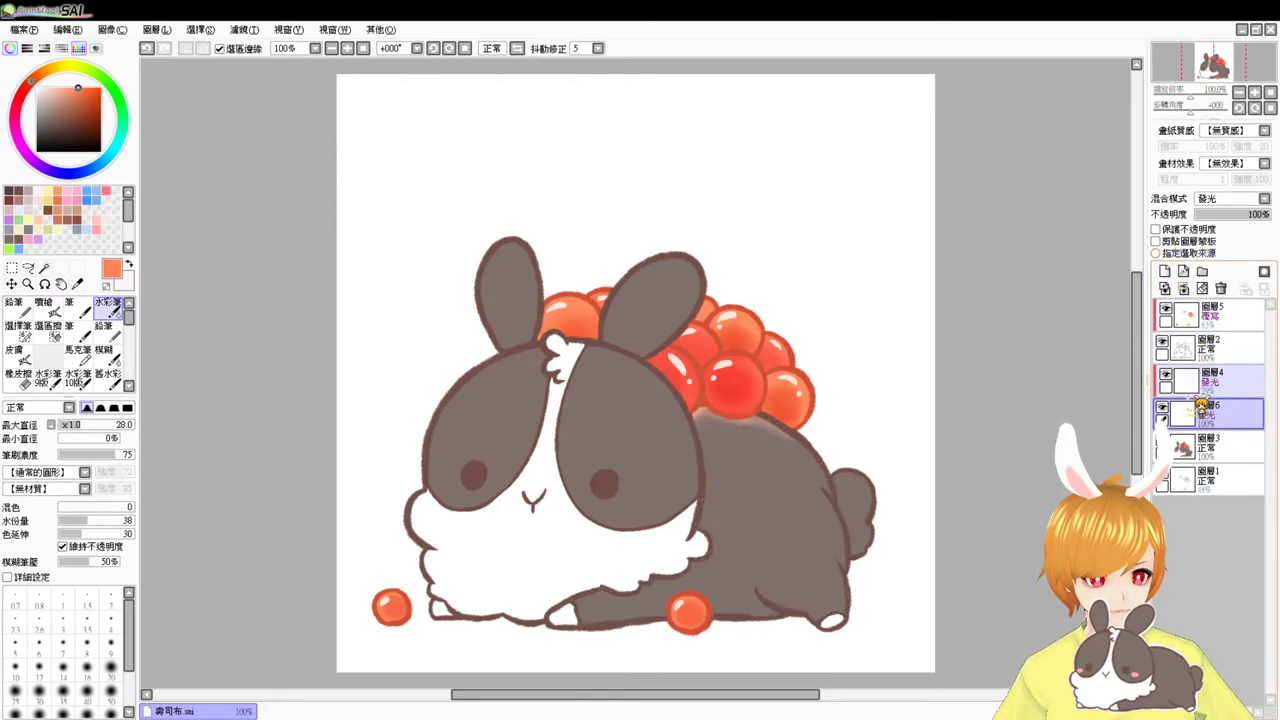
- Compare the drawing with 圖層6 shown and hidden, and delete that layer
{"action": "left_click", "coordinate": [1162, 407]}
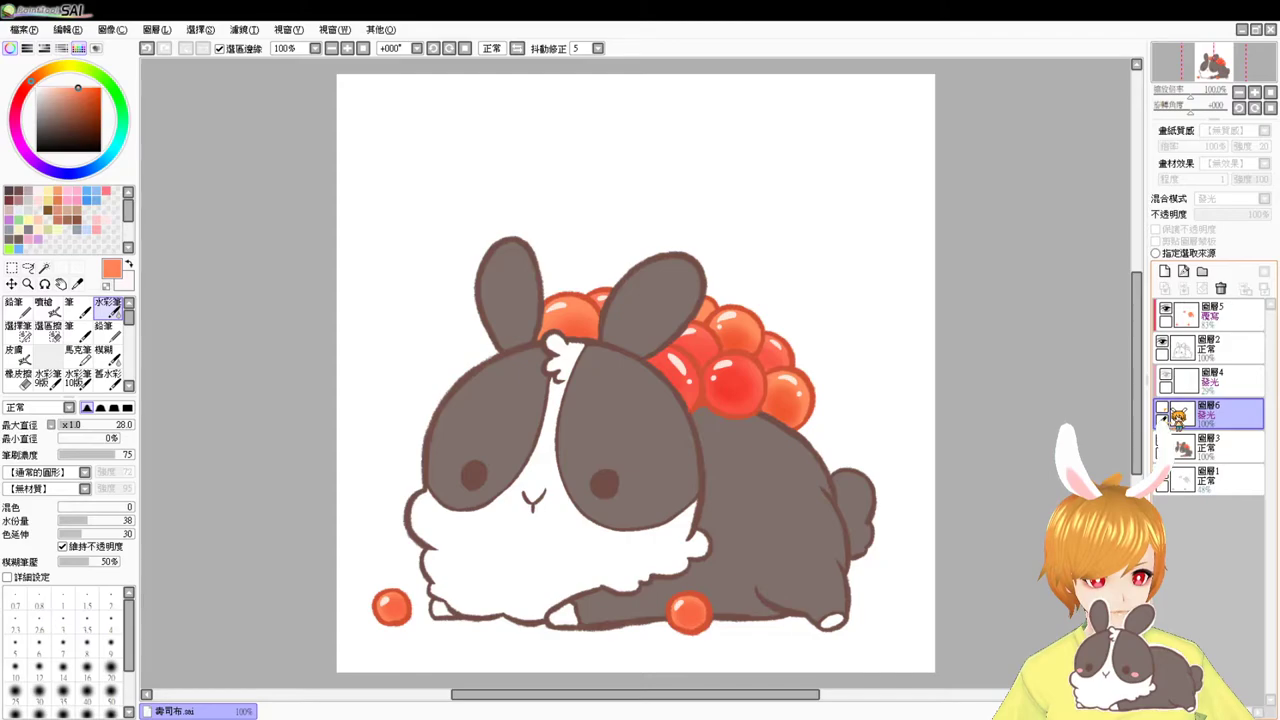
{"action": "left_click", "coordinate": [1162, 408]}
{"action": "left_click", "coordinate": [1162, 408]}
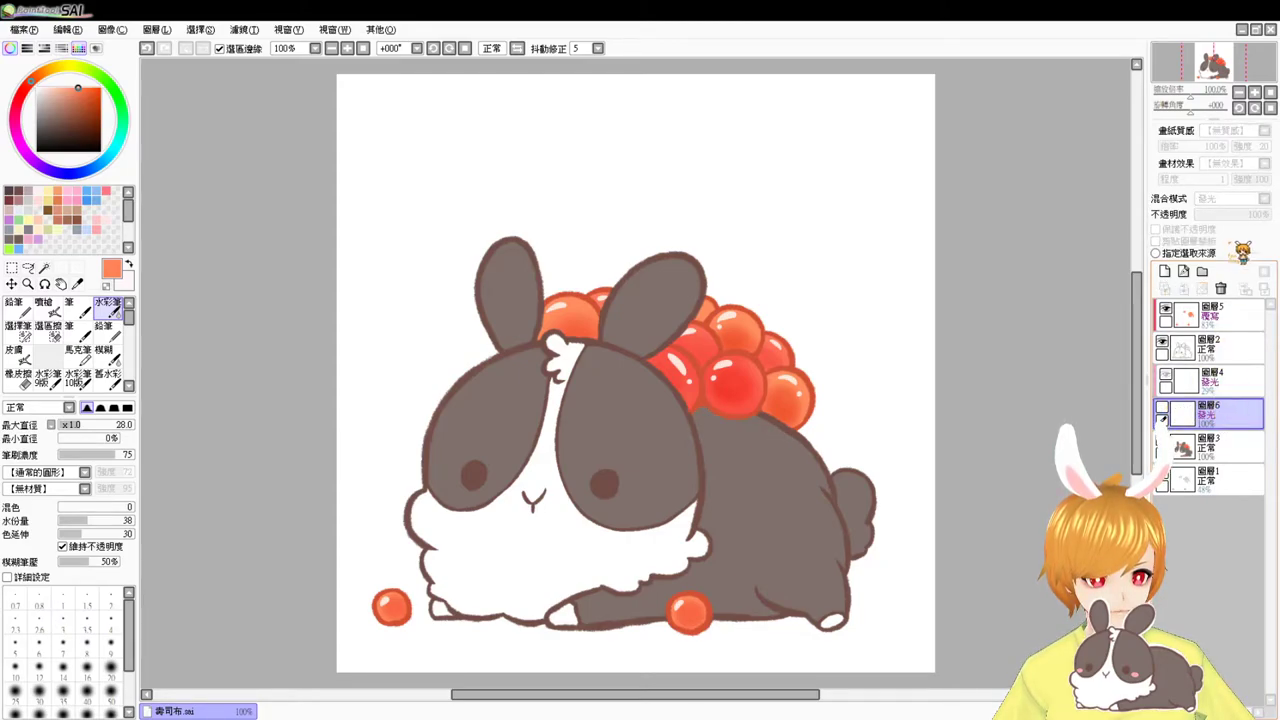
{"action": "left_click", "coordinate": [1221, 288]}
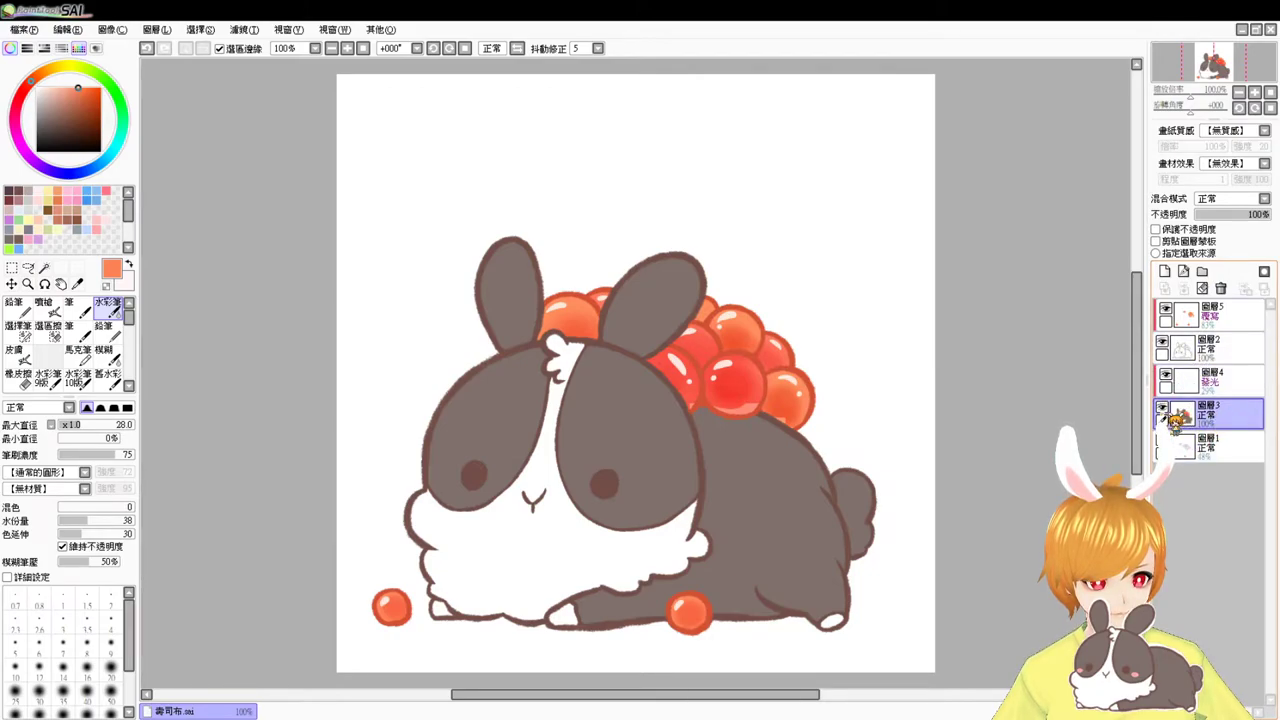
- Reselect the rabbit's rear body with 圖層3 hidden meanwhile, and ready the airbrush on 圖層3
{"action": "key", "text": "ctrl+plus"}
{"action": "left_click_drag", "start_coordinate": [818, 473], "coordinate": [698, 356]}
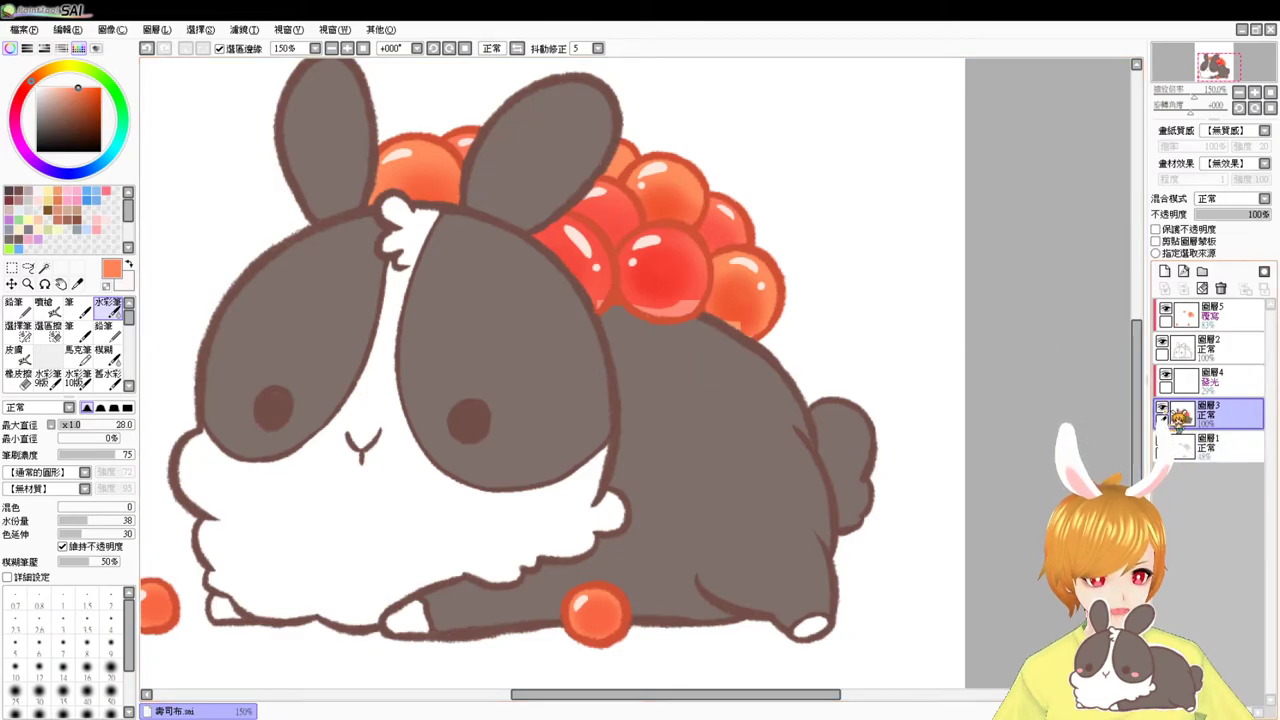
{"action": "left_click", "coordinate": [1164, 410]}
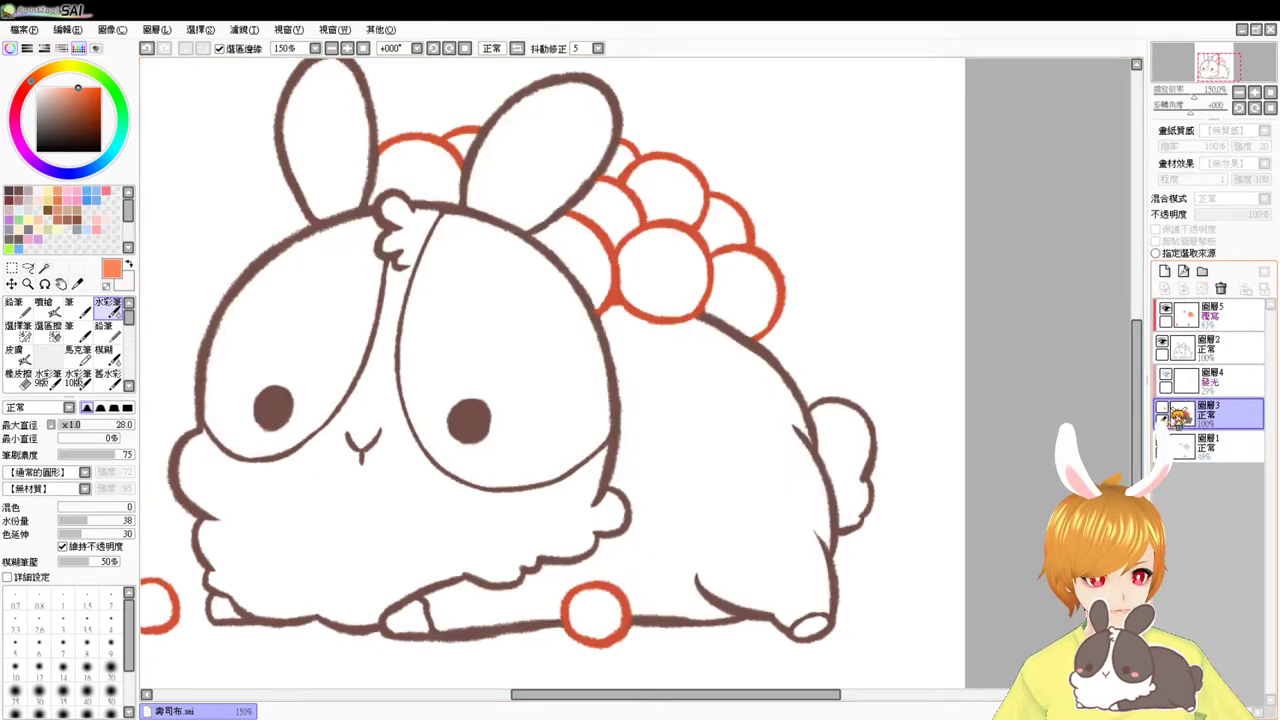
{"action": "left_click", "coordinate": [44, 268]}
{"action": "left_click", "coordinate": [732, 463]}
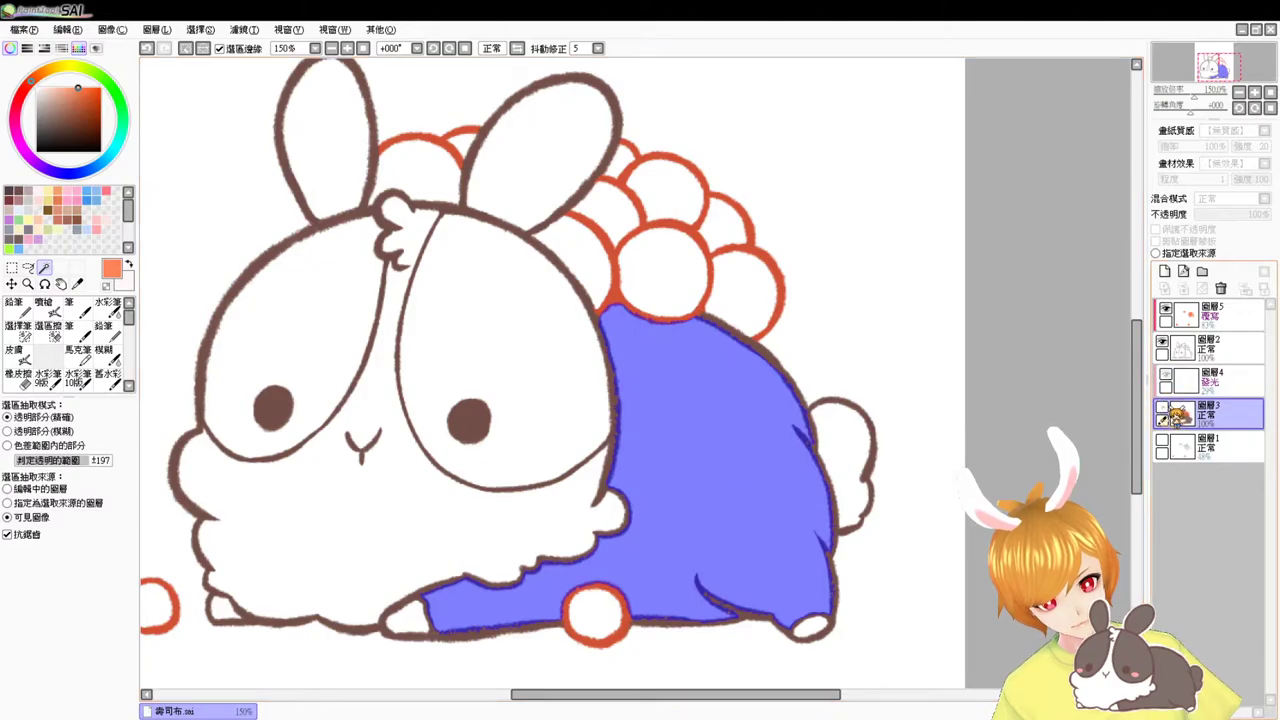
{"action": "left_click", "coordinate": [1163, 410]}
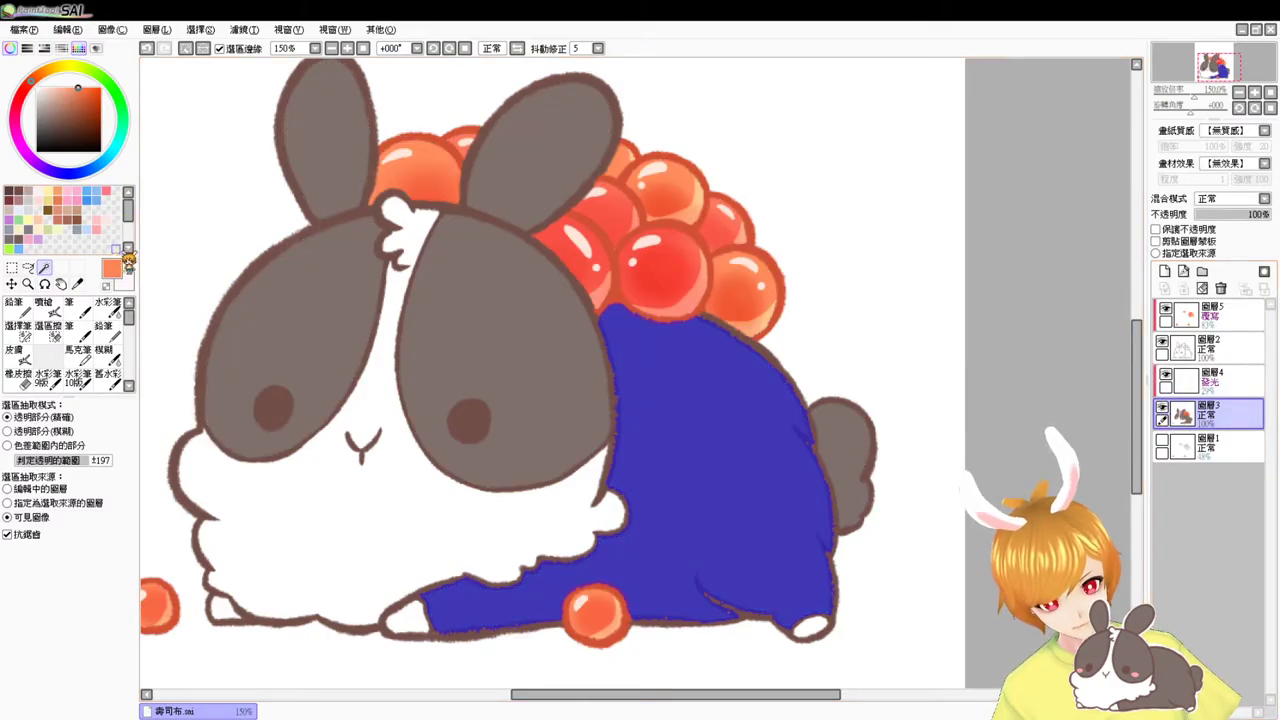
{"action": "left_click", "coordinate": [43, 304]}
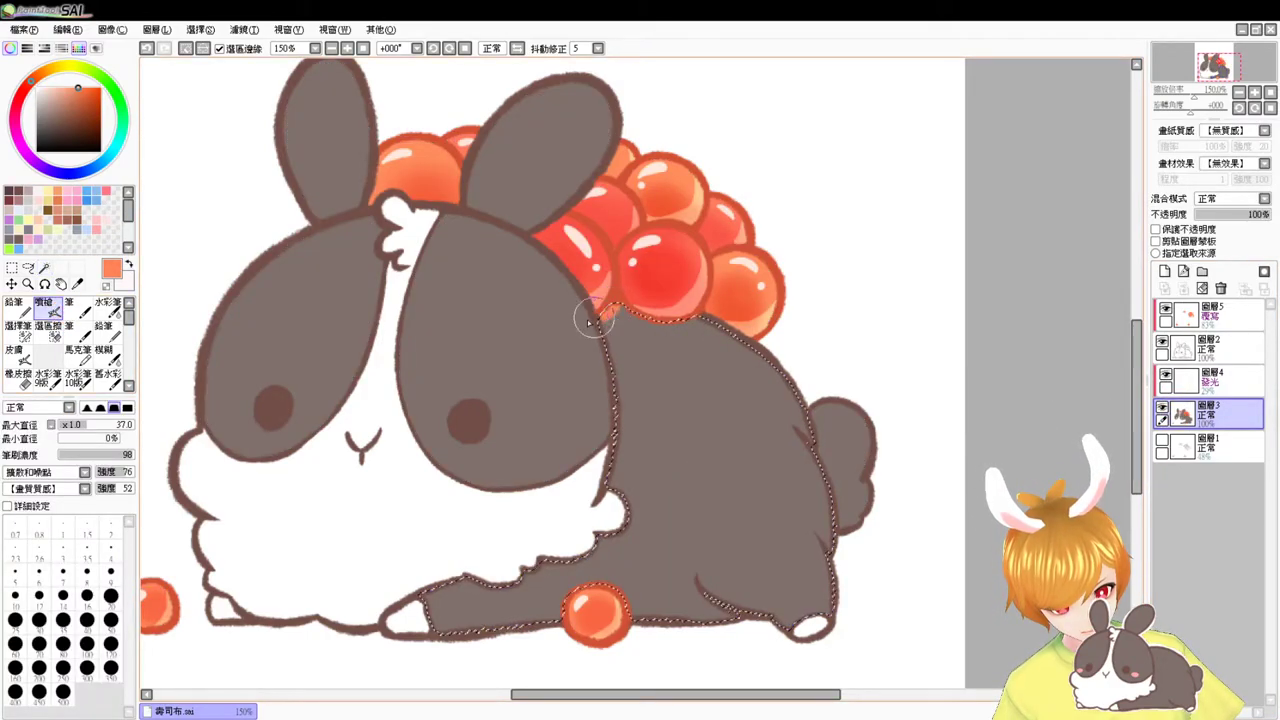
- Try painting orange reflected light on the rabbit's rear body beneath the roe with the 水彩筆 at size 17
{"action": "left_click_drag", "start_coordinate": [623, 318], "coordinate": [603, 331], "text": "ctrl+alt"}
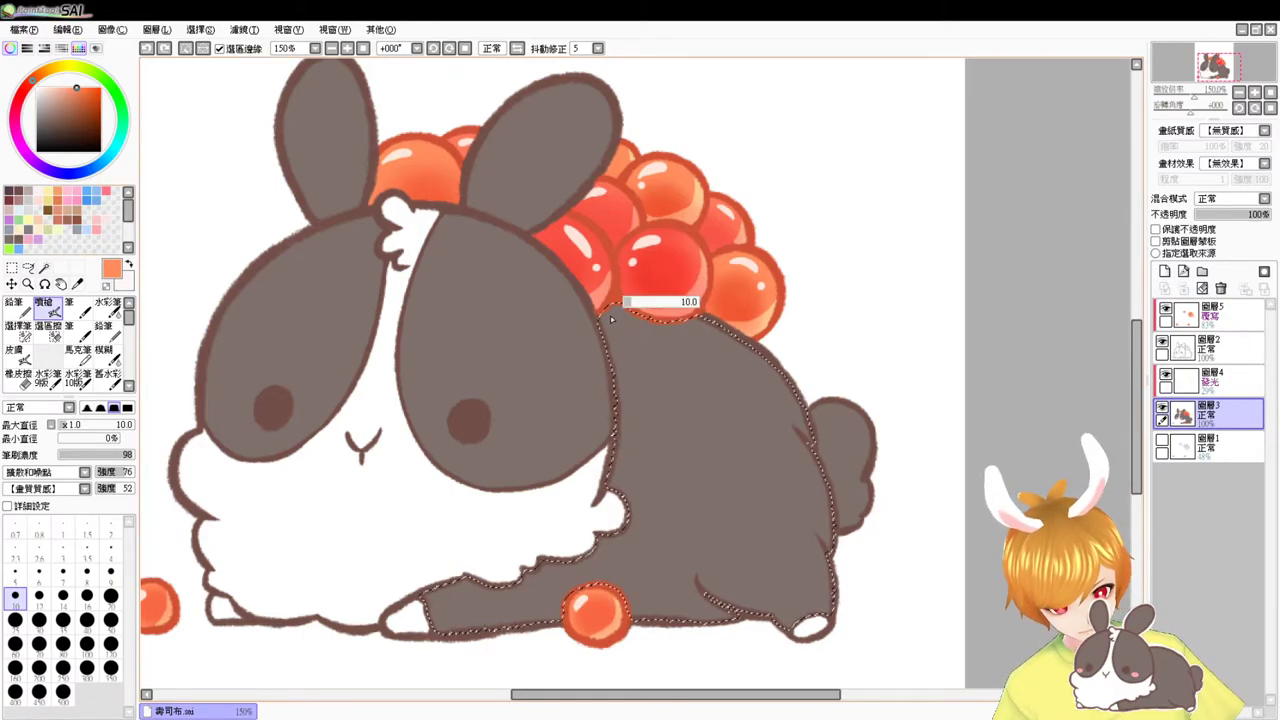
{"action": "key", "text": "bracketright"}
{"action": "key", "text": "bracketright"}
{"action": "key", "text": "bracketright"}
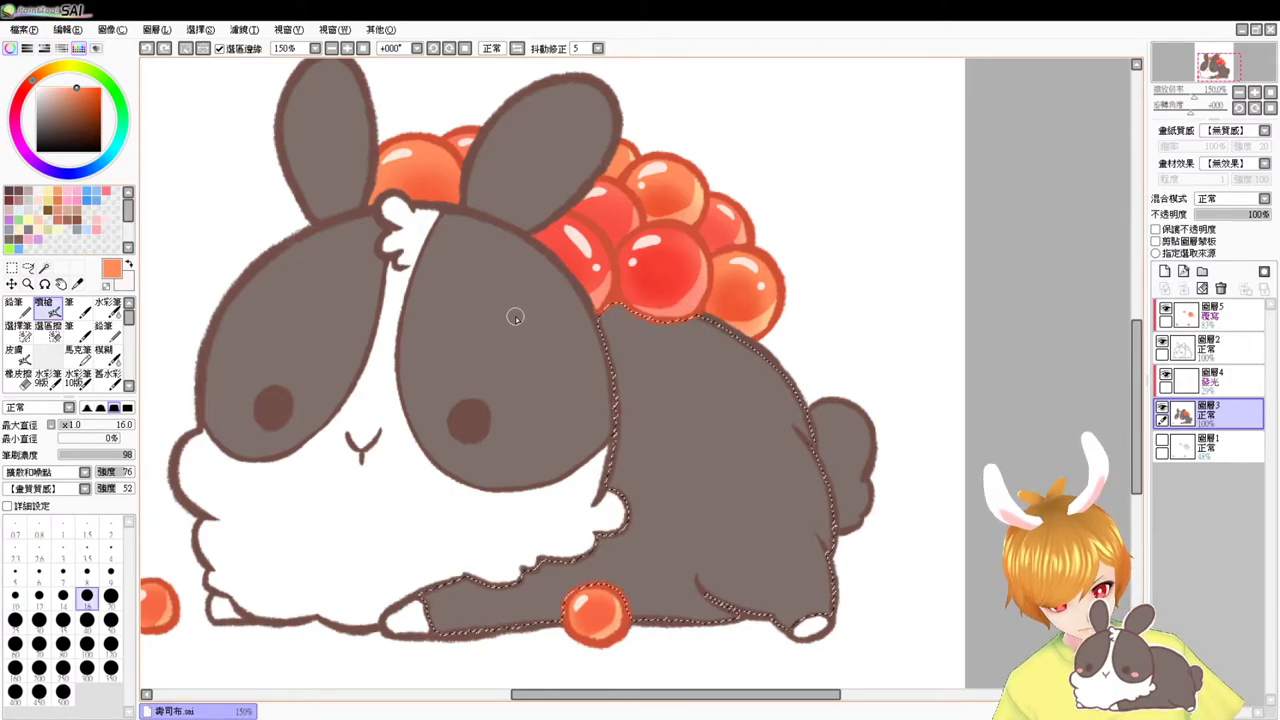
{"action": "left_click", "coordinate": [108, 308]}
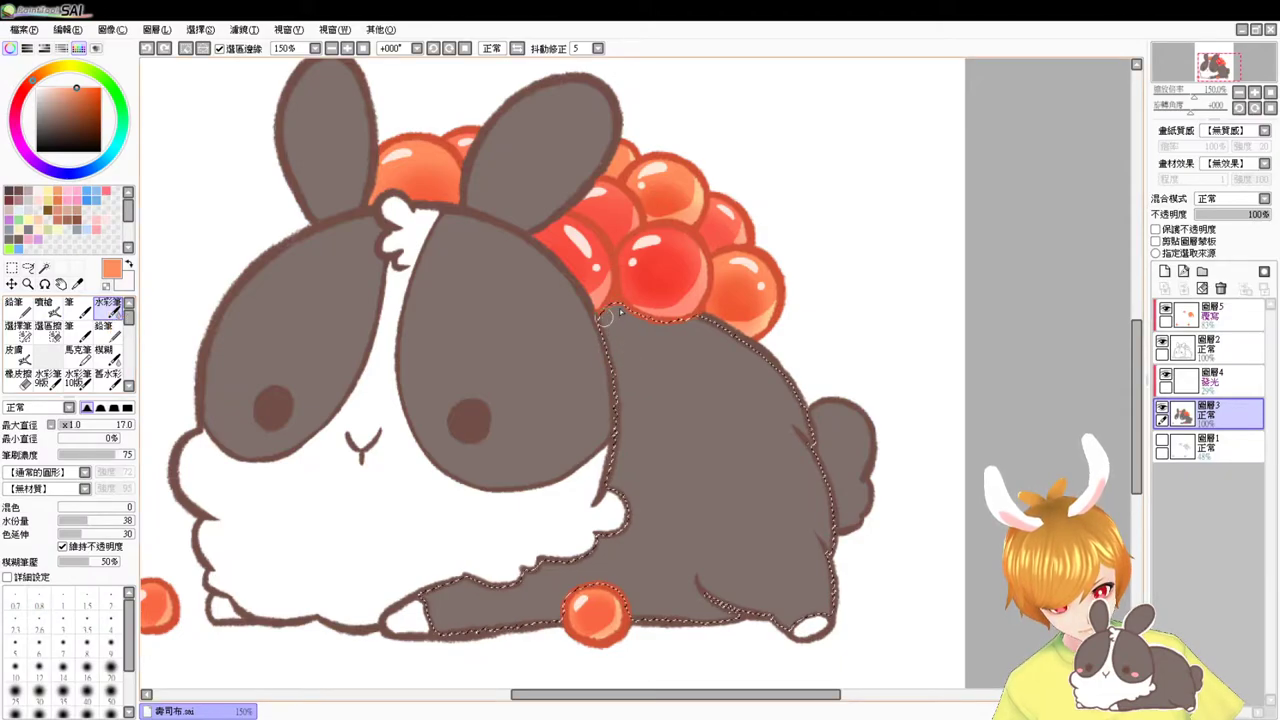
{"action": "left_click_drag", "start_coordinate": [610, 312], "coordinate": [631, 326]}
{"action": "key", "text": "ctrl+z"}
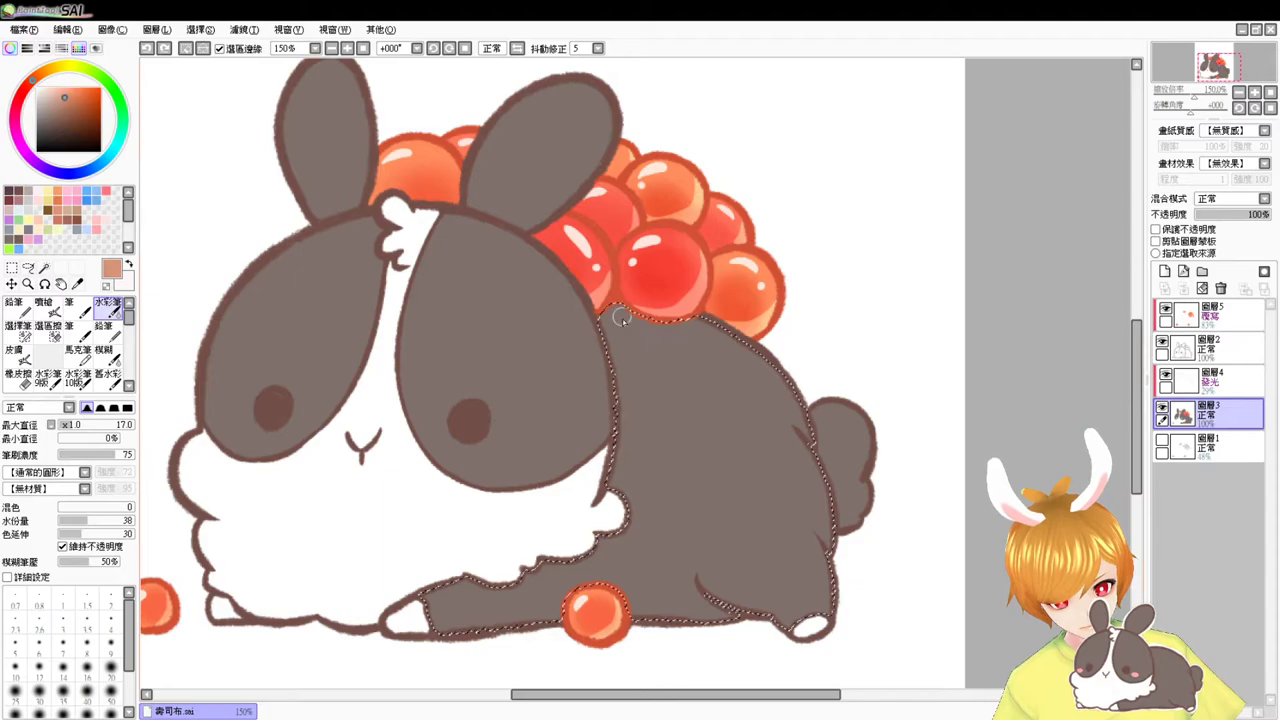
{"action": "left_click_drag", "start_coordinate": [600, 320], "coordinate": [657, 321]}
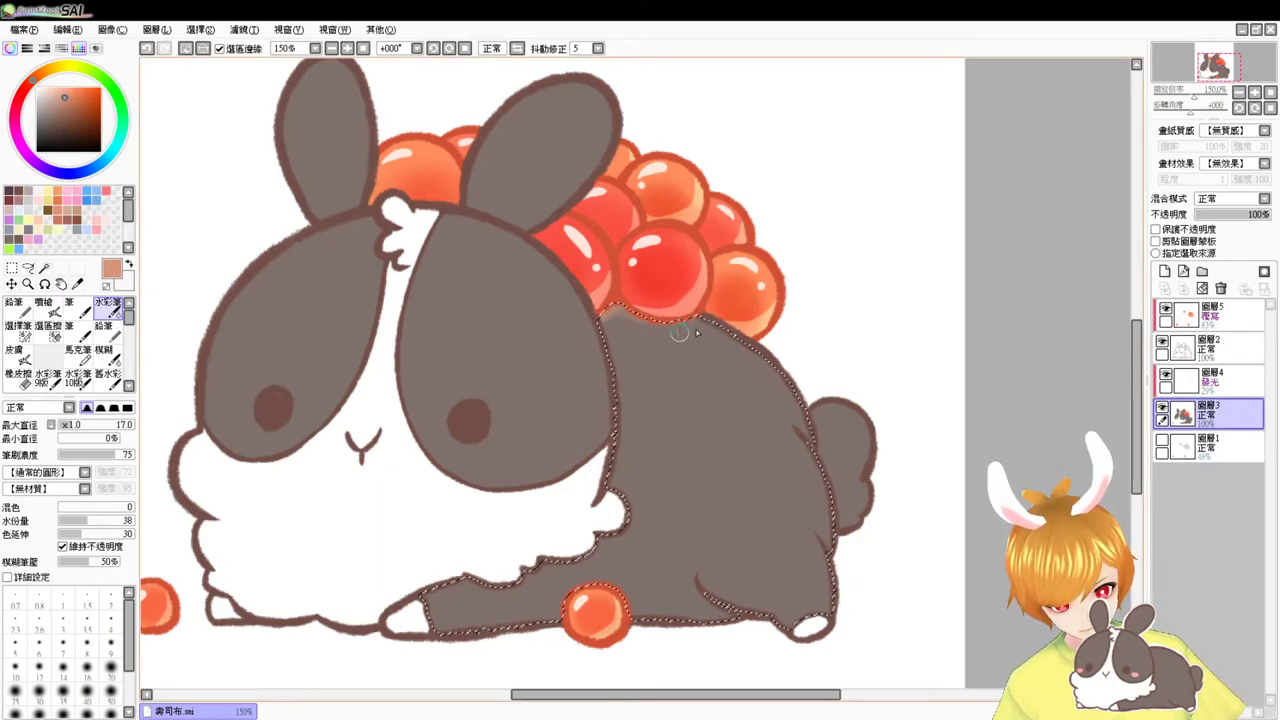
{"action": "key", "text": "ctrl+z"}
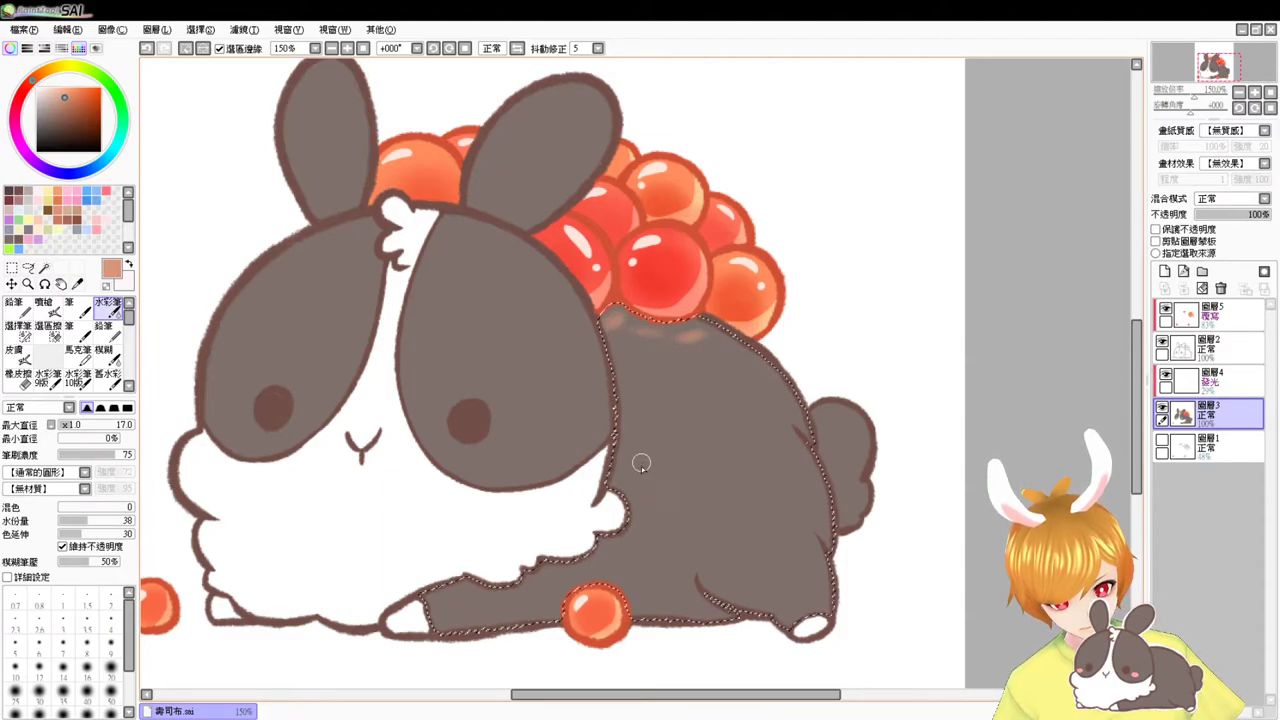
{"action": "key", "text": "ctrl+z"}
{"action": "key", "text": "ctrl+z"}
{"action": "key", "text": "ctrl+z"}
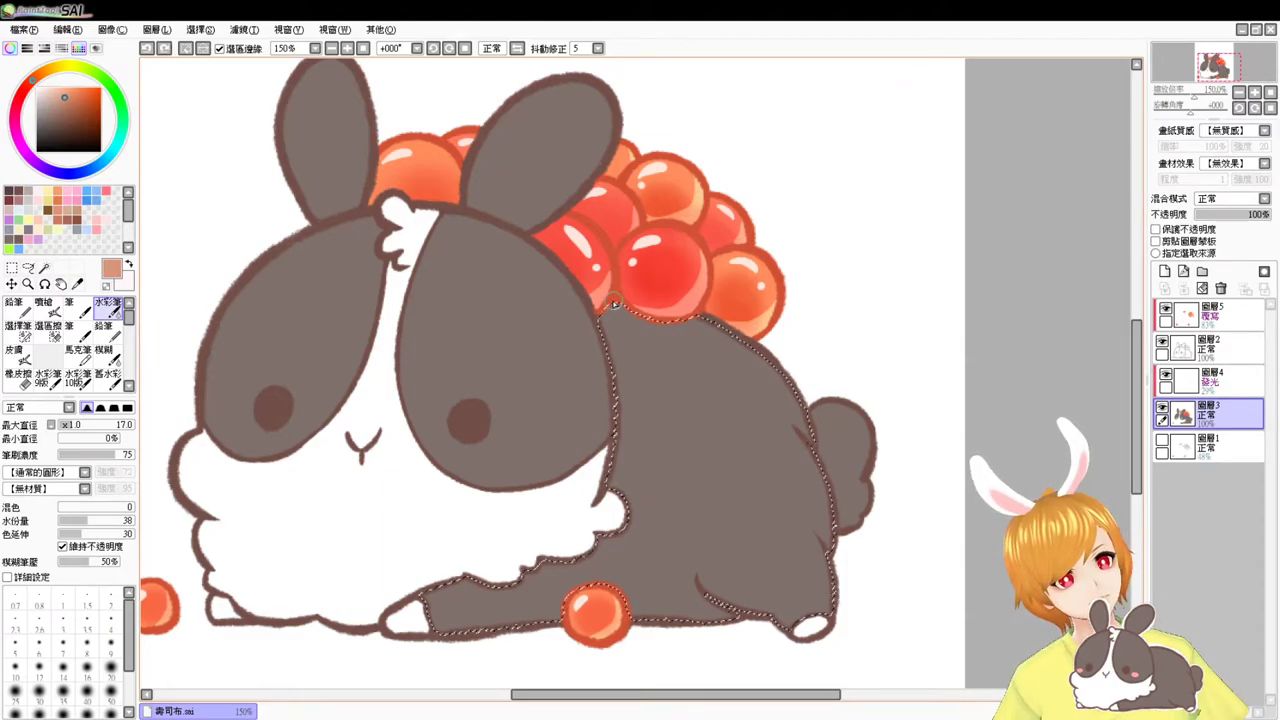
- Paint orange reflected light beneath the roe pile with the 水彩筆 at size 23, and clear the body selection
{"action": "left_click_drag", "start_coordinate": [611, 308], "coordinate": [677, 323], "text": "ctrl+alt"}
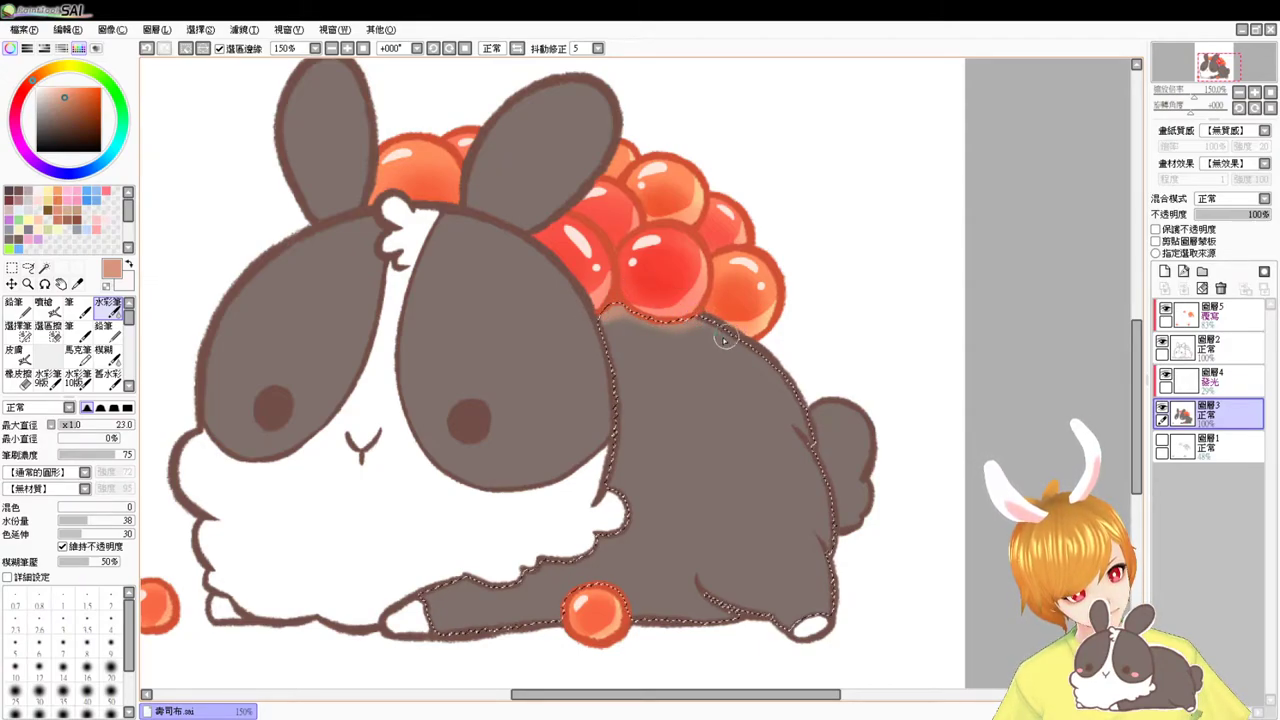
{"action": "key", "text": "ctrl+d"}
{"action": "left_click", "coordinate": [364, 49]}
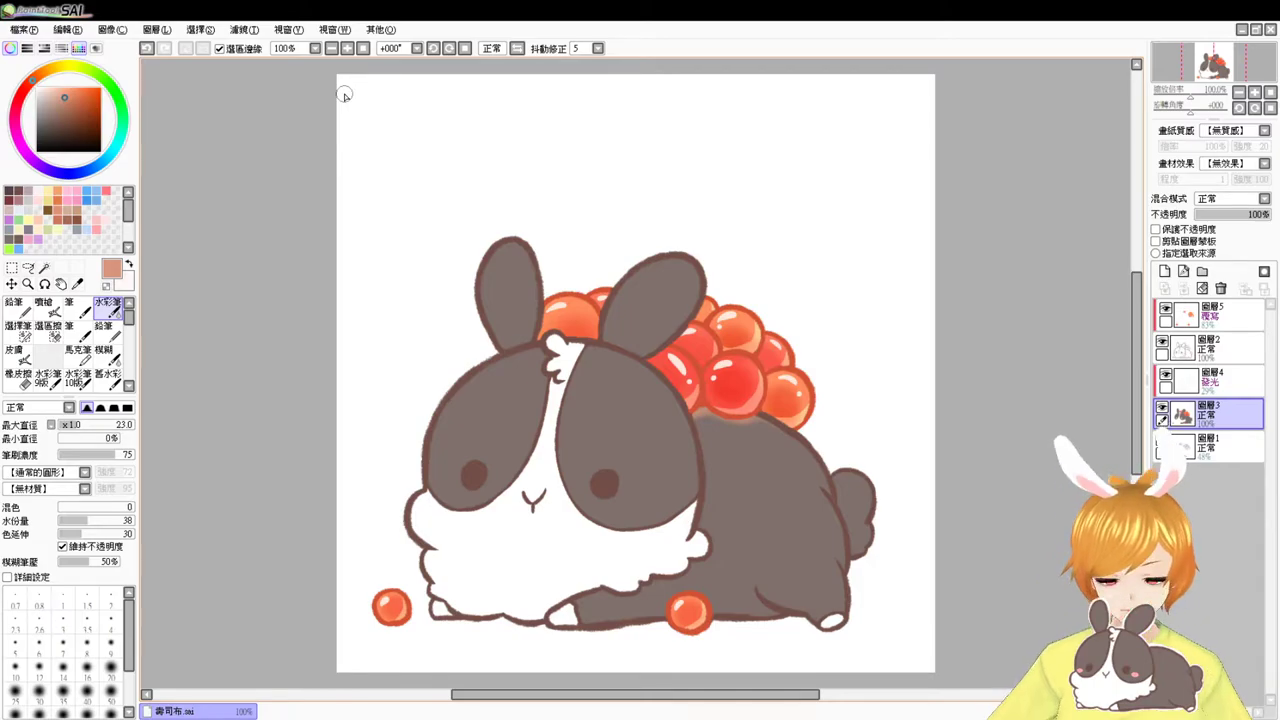
- Airbrush small pink blush marks on both of the rabbit's cheeks on 圖層2 at size 24
{"action": "scroll", "coordinate": [344, 95], "scroll_direction": "up", "scroll_amount": 1}
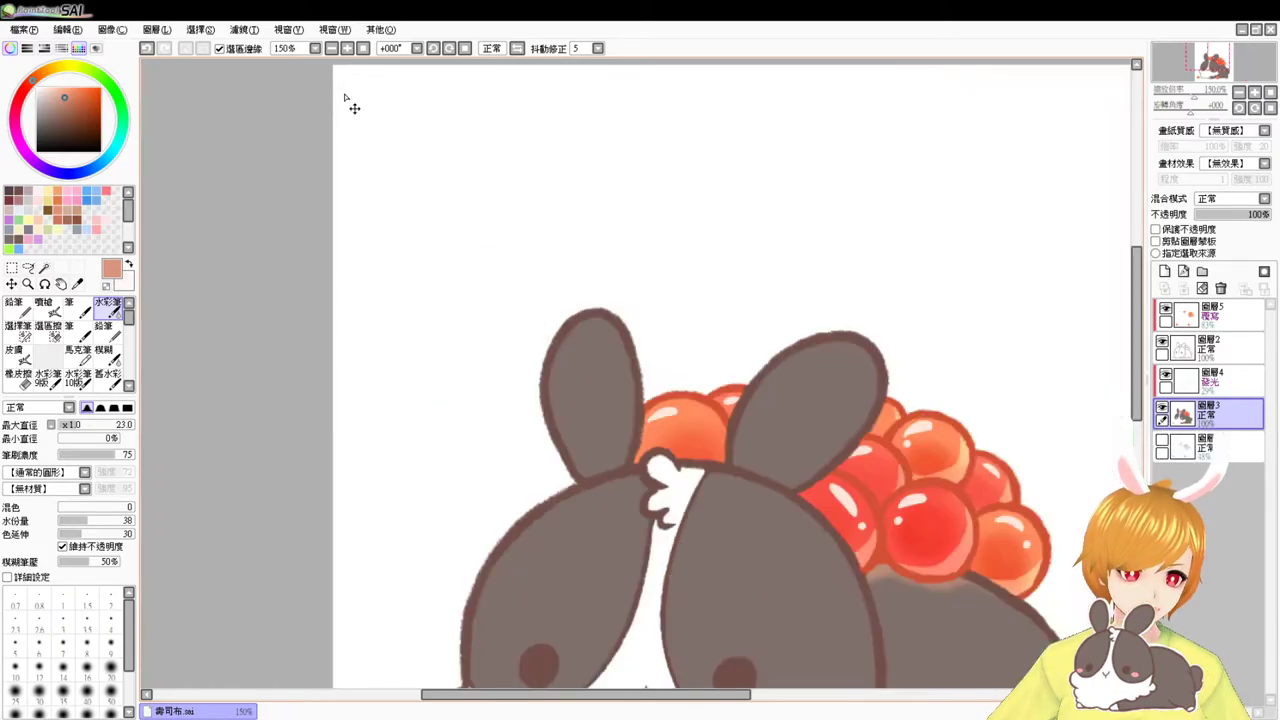
{"action": "left_click_drag", "start_coordinate": [908, 494], "coordinate": [816, 324]}
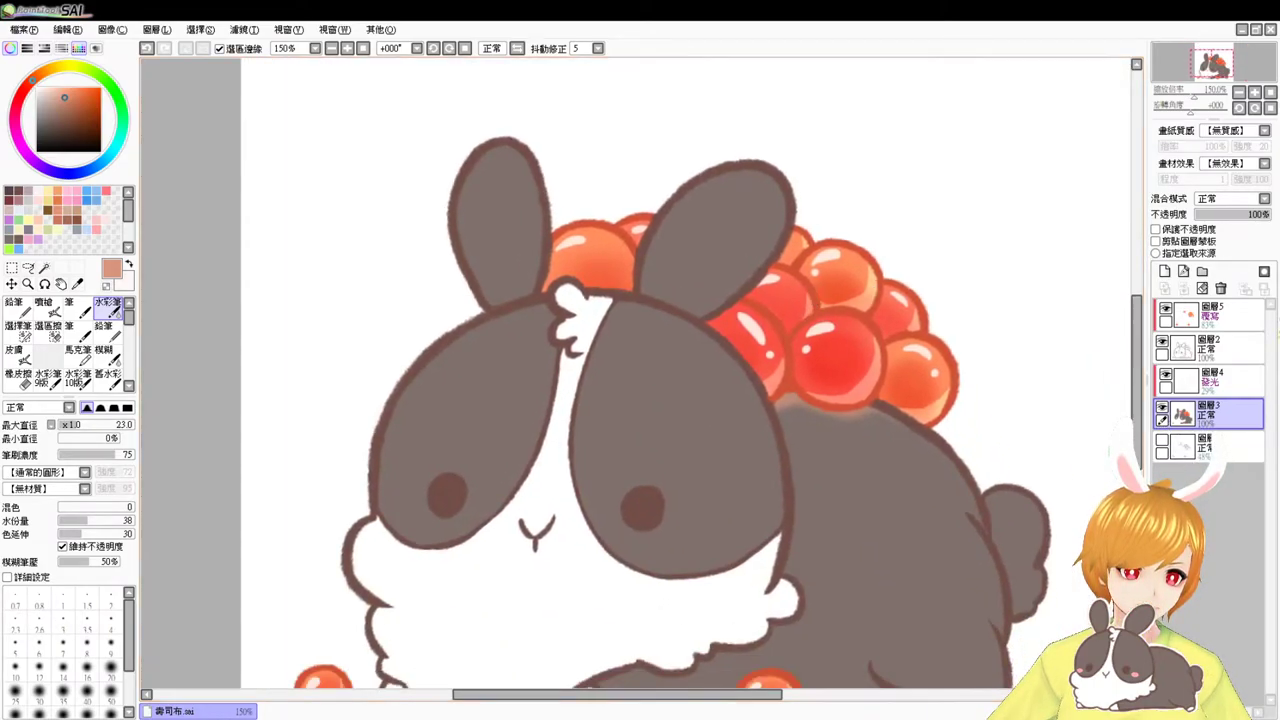
{"action": "left_click", "coordinate": [1210, 347]}
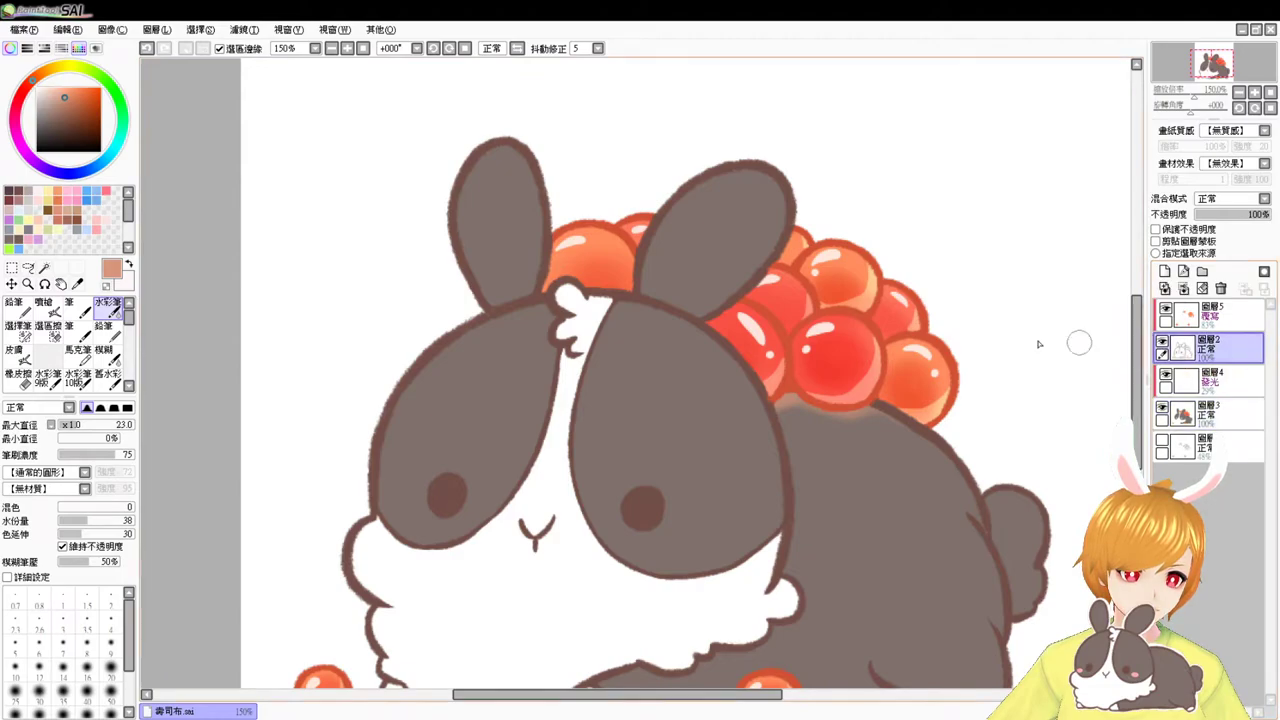
{"action": "left_click", "coordinate": [101, 222]}
{"action": "left_click", "coordinate": [44, 308]}
{"action": "mouse_move", "coordinate": [388, 481]}
{"action": "left_mouse_down"}
{"action": "mouse_move", "coordinate": [406, 526]}
{"action": "mouse_move", "coordinate": [398, 519]}
{"action": "left_mouse_up"}
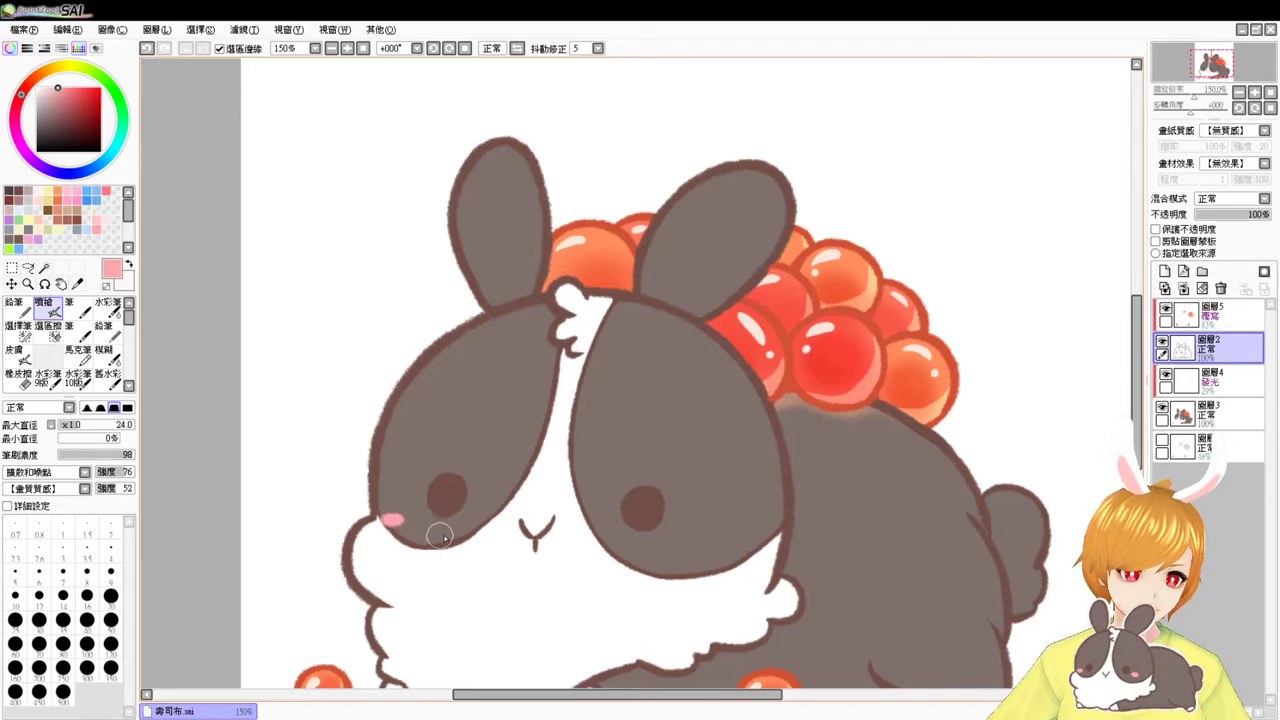
{"action": "left_click_drag", "start_coordinate": [692, 543], "coordinate": [718, 543]}
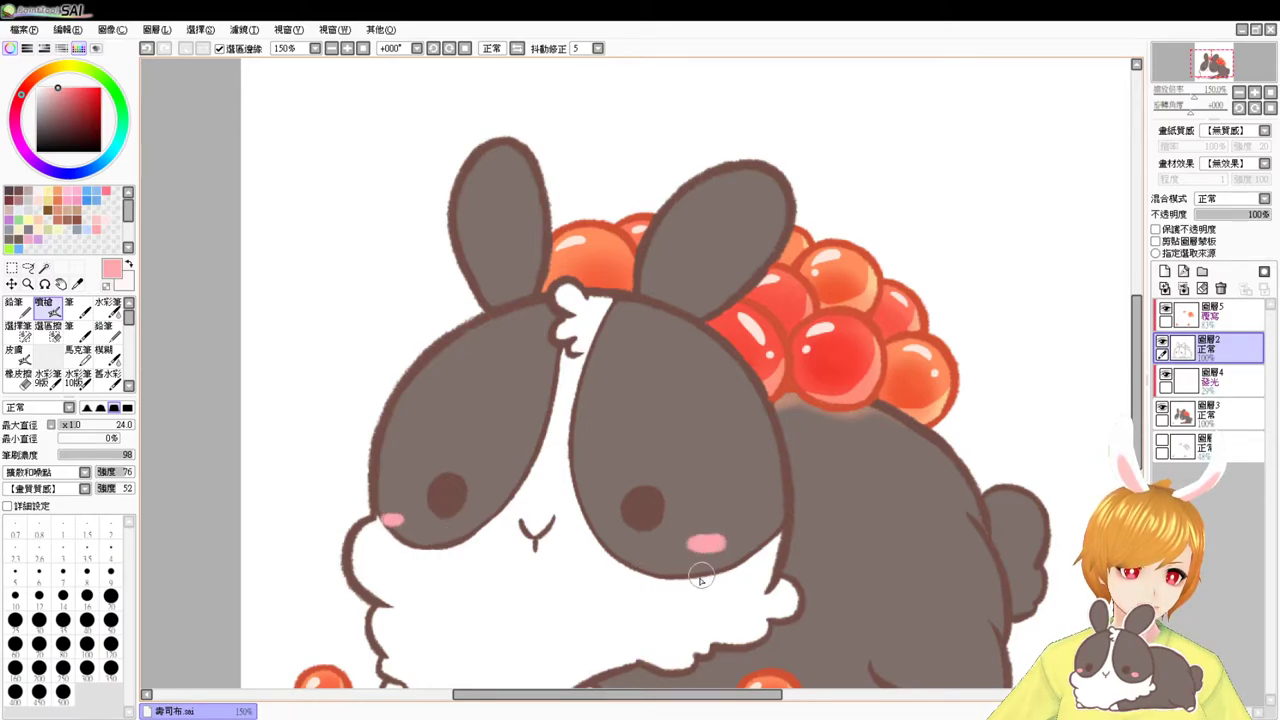
{"action": "left_click", "coordinate": [363, 48]}
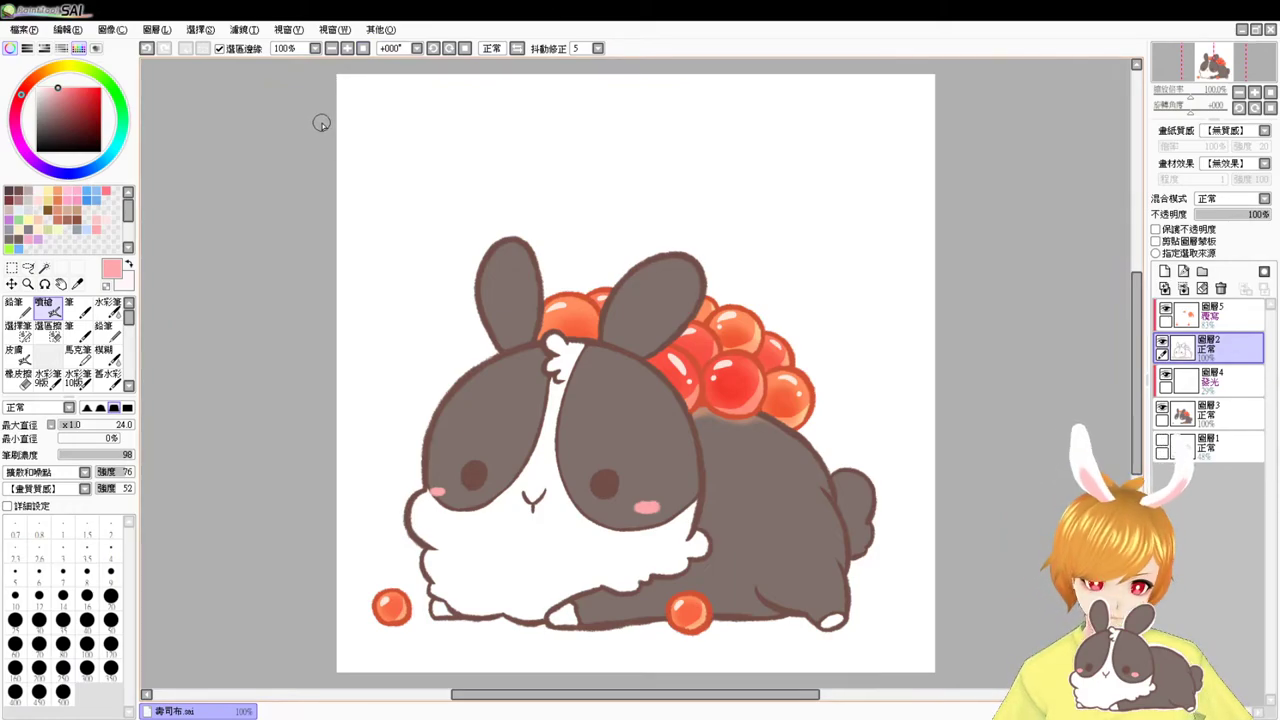
- Save the drawing under the new file name 鮭魚卵壽司布.sai
{"action": "left_click", "coordinate": [29, 33]}
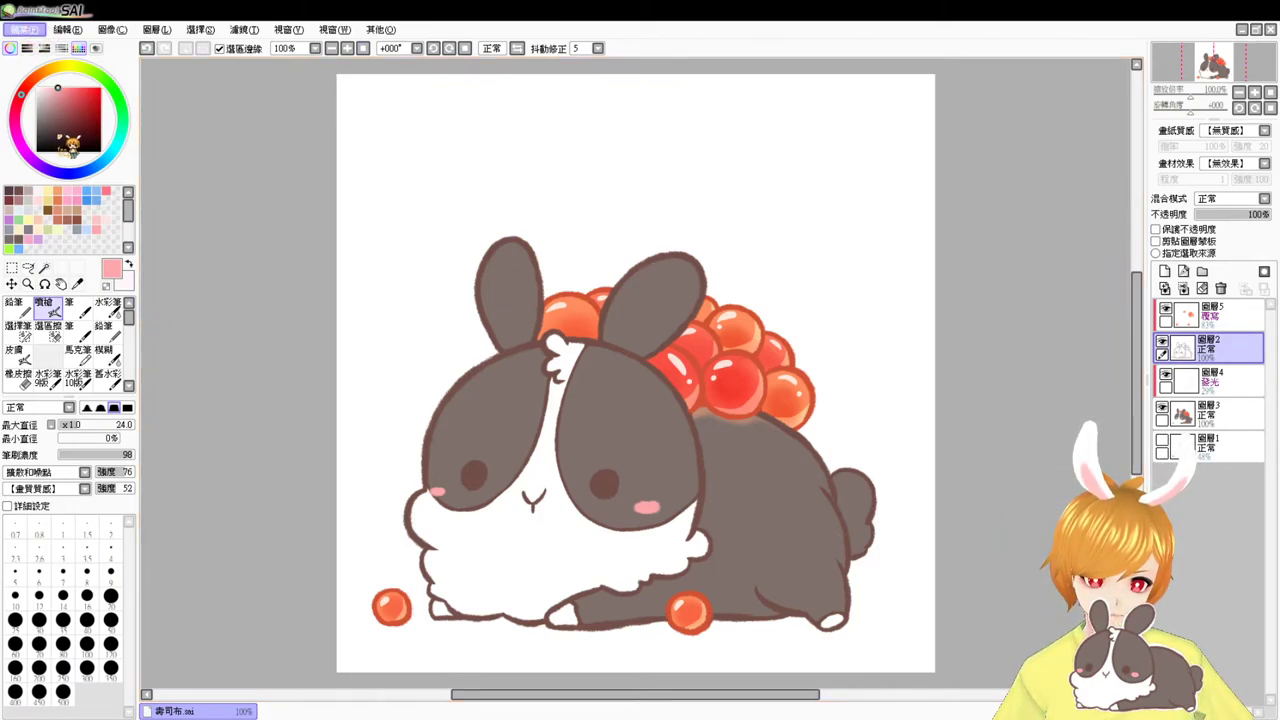
{"action": "left_click", "coordinate": [66, 142]}
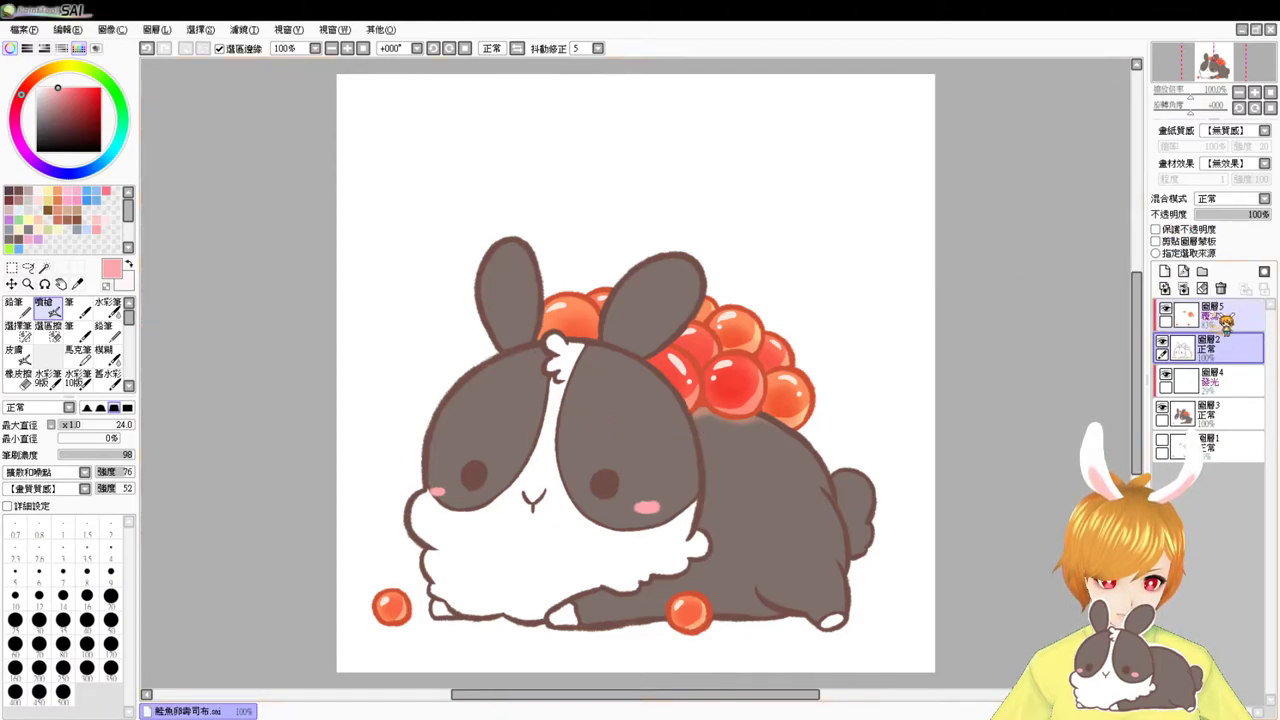
- Create a layer group, put 圖層5, 圖層2, 圖層4 and 圖層3 in it in their existing order, and collapse it
{"action": "left_click", "coordinate": [1203, 271]}
{"action": "left_click_drag", "start_coordinate": [1226, 346], "coordinate": [1228, 323]}
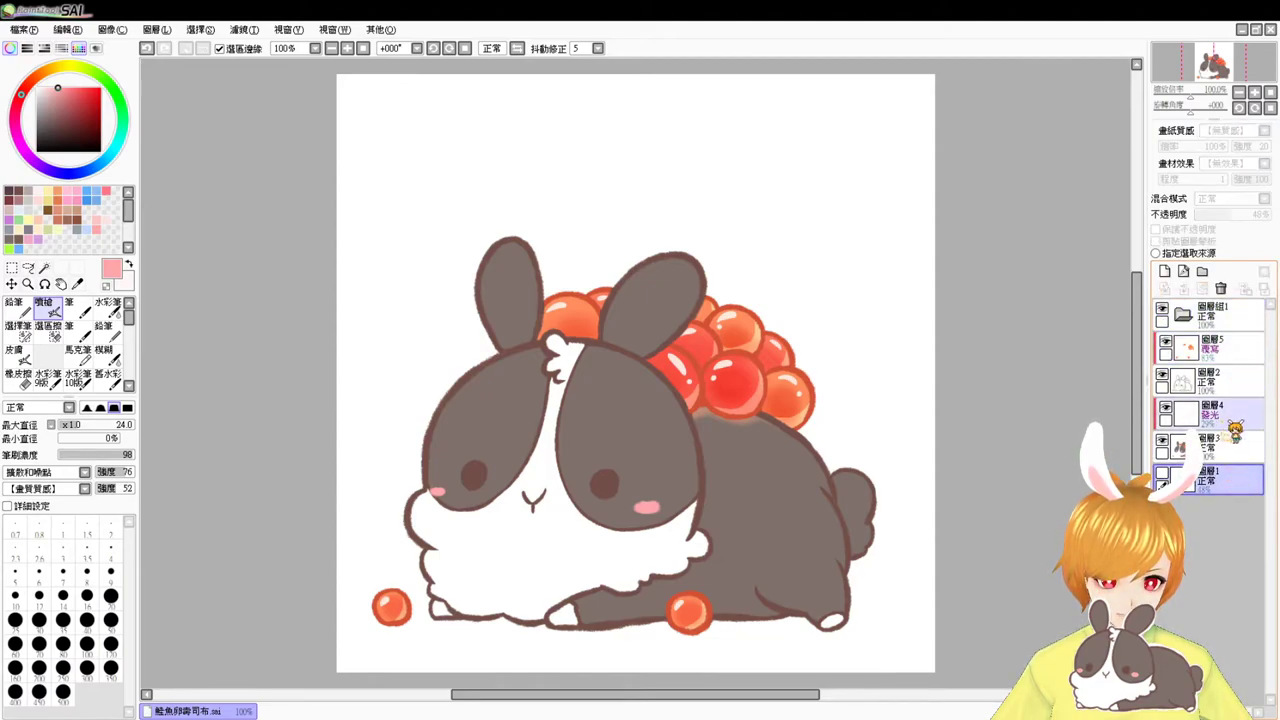
{"action": "left_click", "coordinate": [1245, 375]}
{"action": "left_click_drag", "start_coordinate": [1241, 357], "coordinate": [1232, 316]}
{"action": "left_click_drag", "start_coordinate": [1245, 381], "coordinate": [1242, 362]}
{"action": "left_click_drag", "start_coordinate": [1239, 406], "coordinate": [1235, 395]}
{"action": "left_click_drag", "start_coordinate": [1230, 452], "coordinate": [1231, 429]}
{"action": "left_click", "coordinate": [1183, 314]}
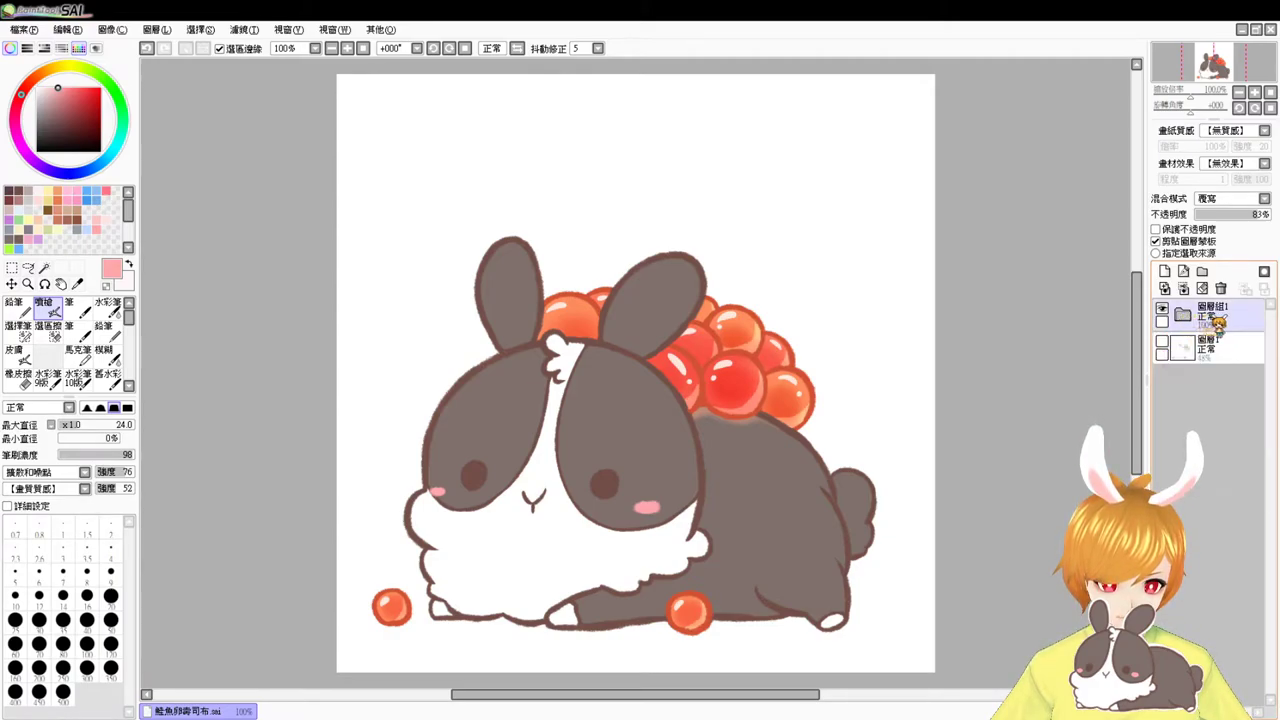
- Apply the 水彩1 paper texture to the whole layer group and save the file
{"action": "left_click", "coordinate": [1210, 316]}
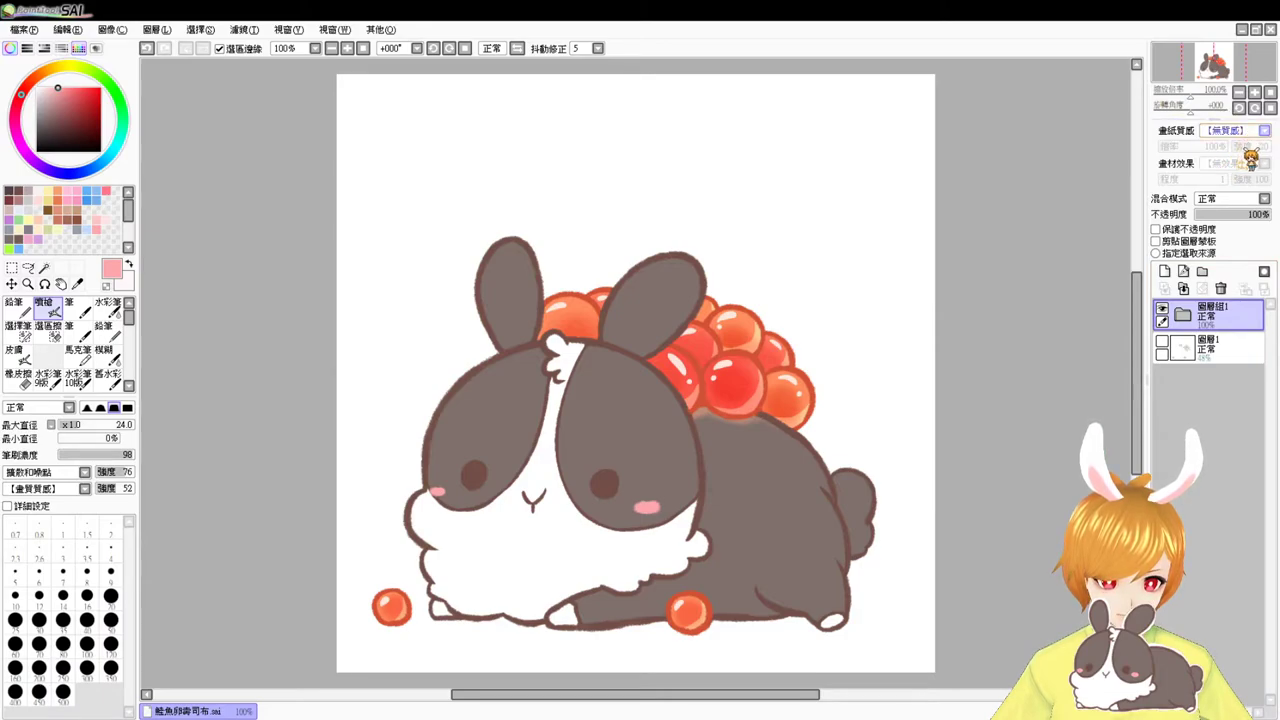
{"action": "left_click", "coordinate": [1236, 158]}
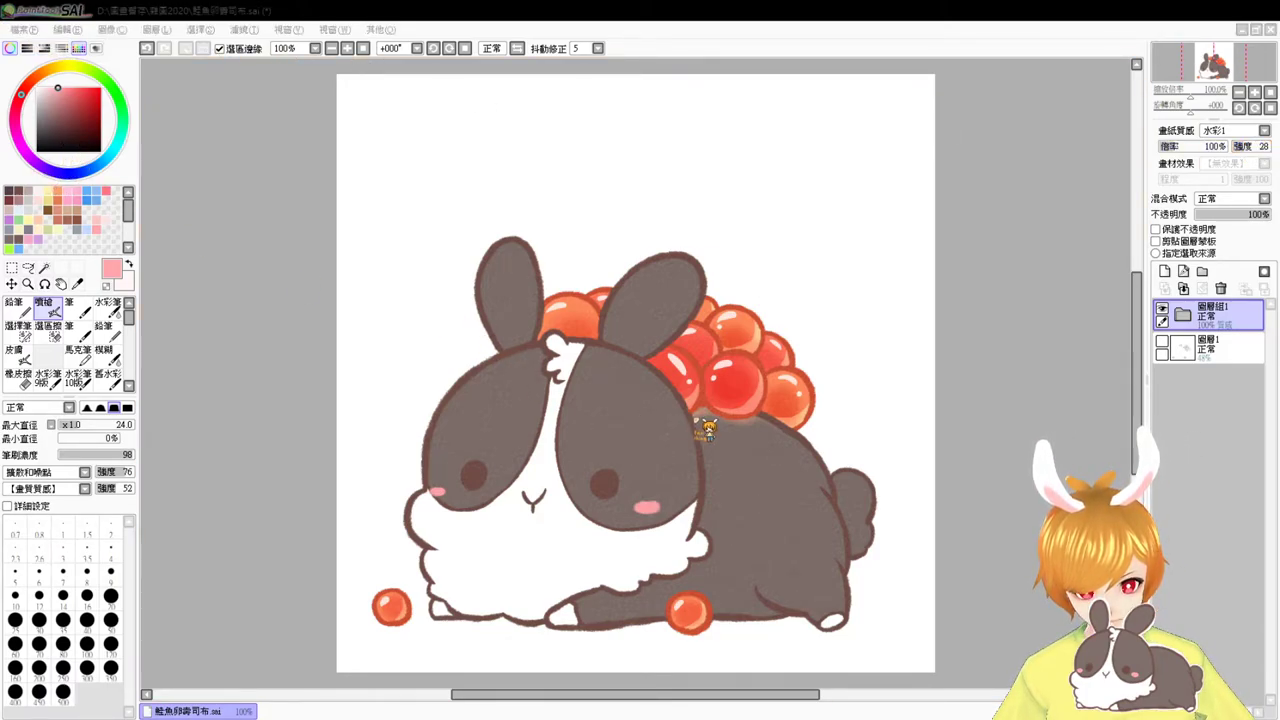
{"action": "left_click", "coordinate": [649, 423]}
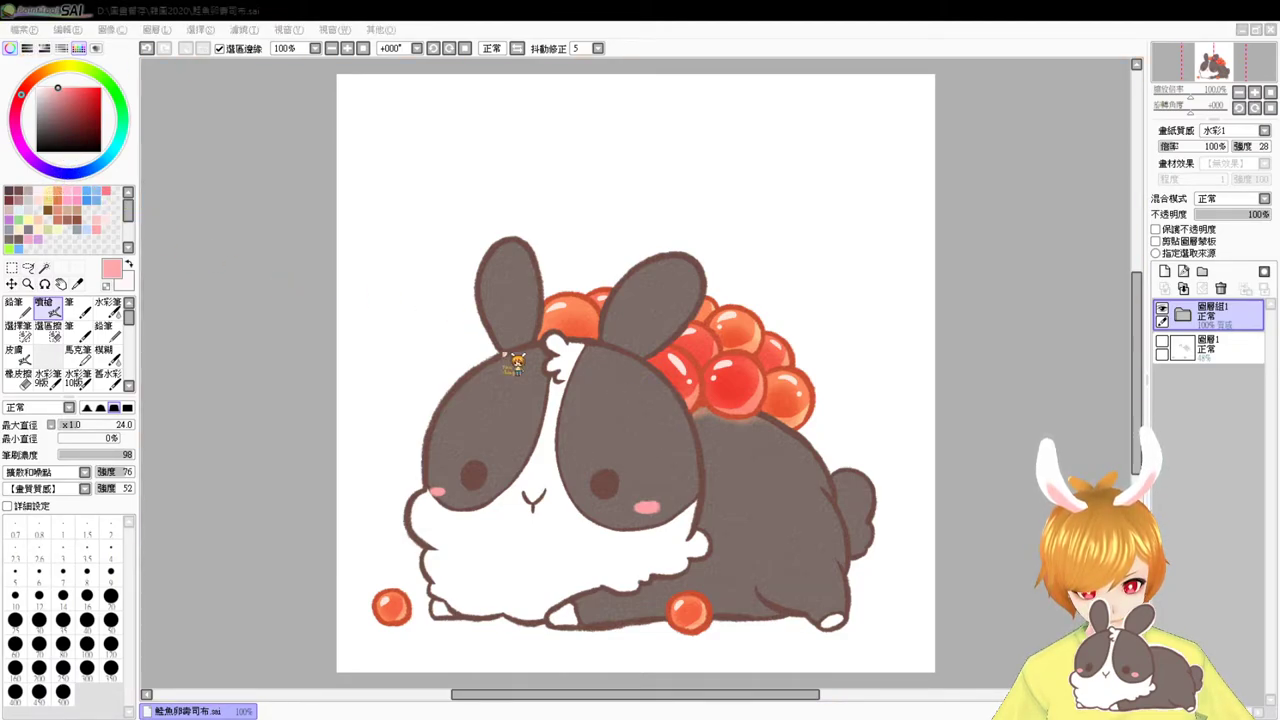
{"action": "left_click", "coordinate": [734, 63]}
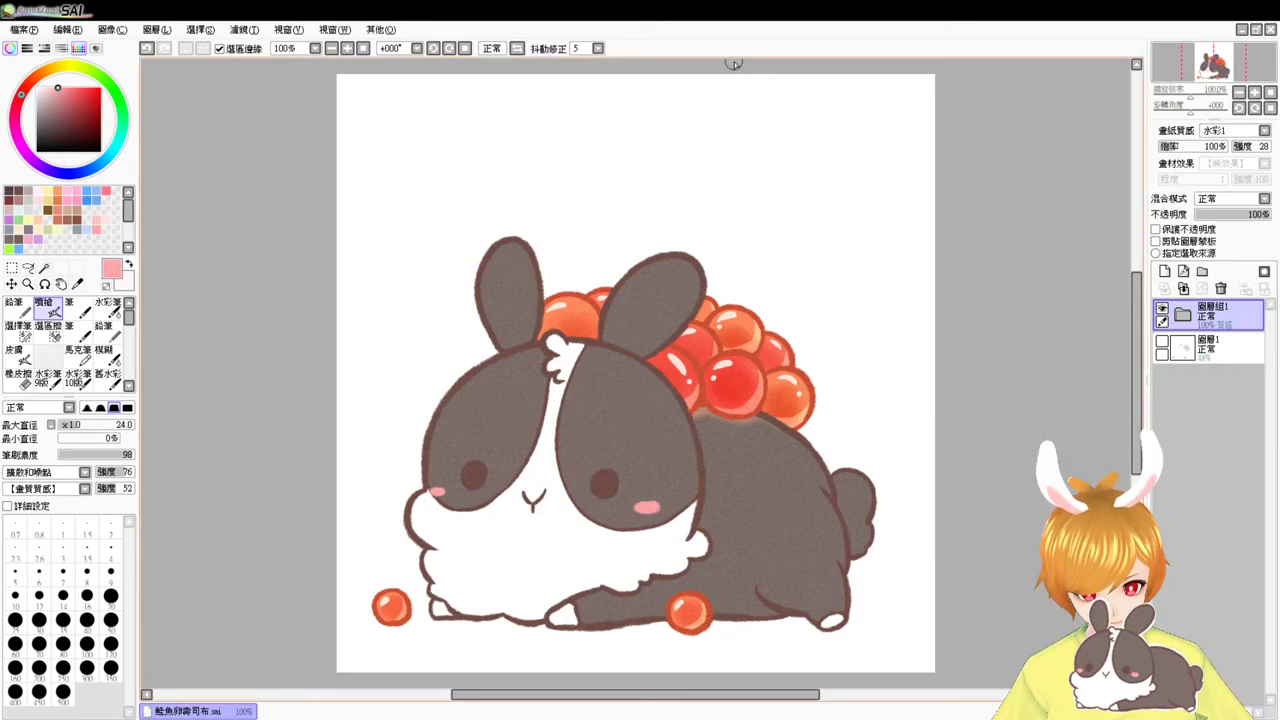
- Add a new layer at the top of the layer group and ready a dusty rose airbrush at size 11
{"action": "left_click", "coordinate": [1185, 314]}
{"action": "left_click", "coordinate": [1164, 271]}
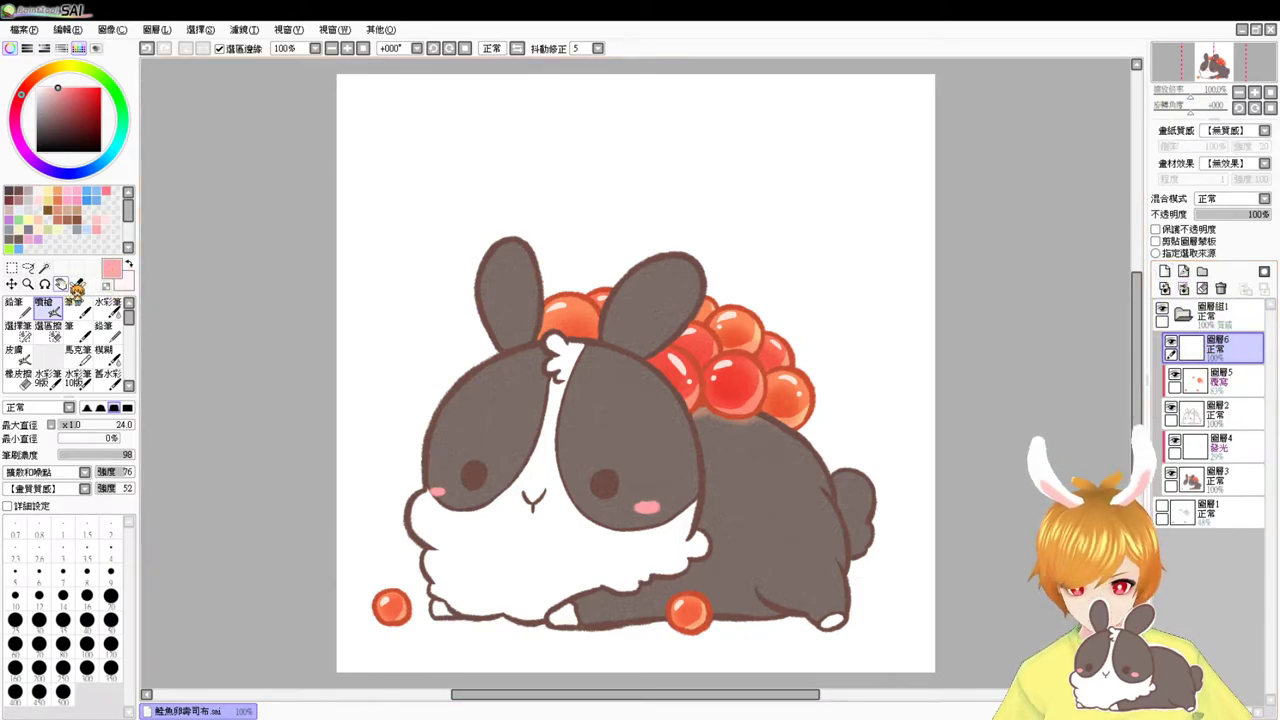
{"action": "left_click", "coordinate": [18, 200]}
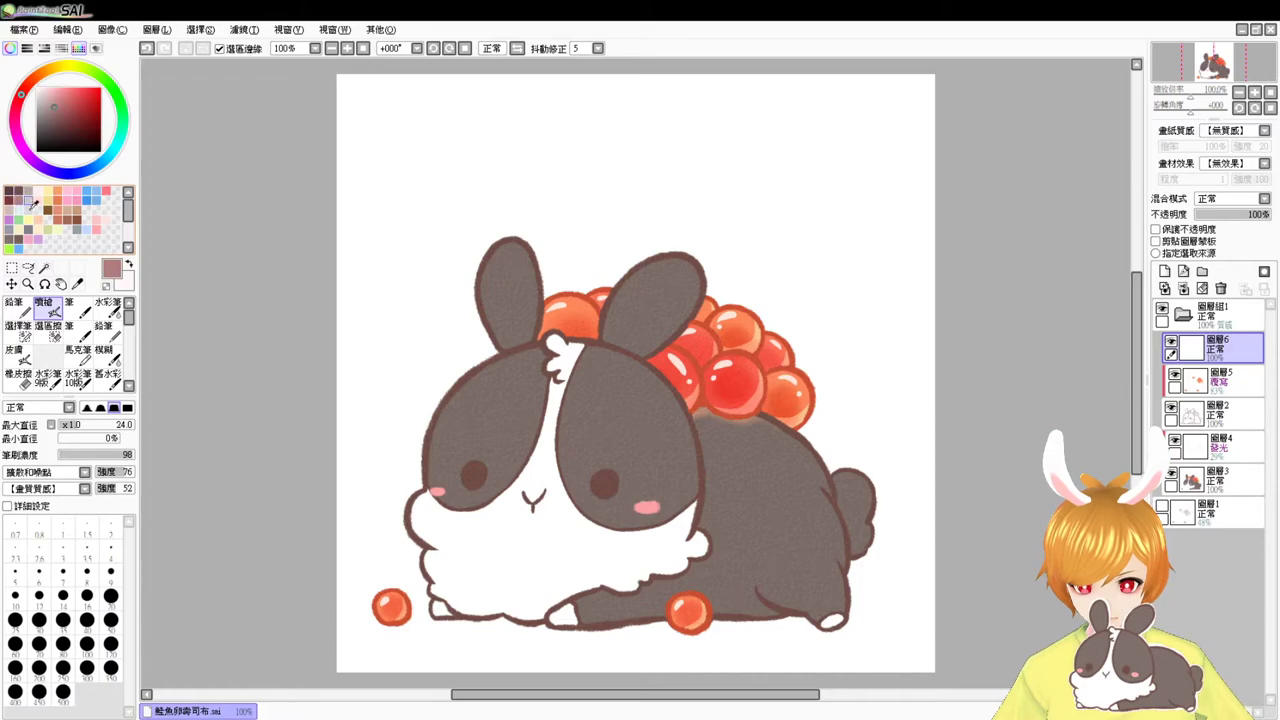
{"action": "key", "text": "["}
{"action": "key", "text": "["}
{"action": "key", "text": "["}
{"action": "key", "text": "["}
{"action": "key", "text": "["}
{"action": "key", "text": "["}
{"action": "key", "text": "["}
- Try writing the signature in dusty rose on the rabbit's hind thigh
{"action": "left_click_drag", "start_coordinate": [775, 598], "coordinate": [780, 600]}
{"action": "mouse_move", "coordinate": [756, 535]}
{"action": "left_mouse_down"}
{"action": "mouse_move", "coordinate": [751, 549]}
{"action": "mouse_move", "coordinate": [769, 543]}
{"action": "left_mouse_up"}
{"action": "key", "text": "ctrl+z"}
{"action": "key", "text": "ctrl+z"}
- Handwrite the artist's signature in dark brown on the rabbit's hind thigh on 圖層6
{"action": "left_click", "coordinate": [27, 190]}
{"action": "mouse_move", "coordinate": [750, 534]}
{"action": "left_mouse_down"}
{"action": "mouse_move", "coordinate": [777, 536]}
{"action": "mouse_move", "coordinate": [771, 578]}
{"action": "mouse_move", "coordinate": [762, 571]}
{"action": "mouse_move", "coordinate": [808, 562]}
{"action": "left_mouse_up"}
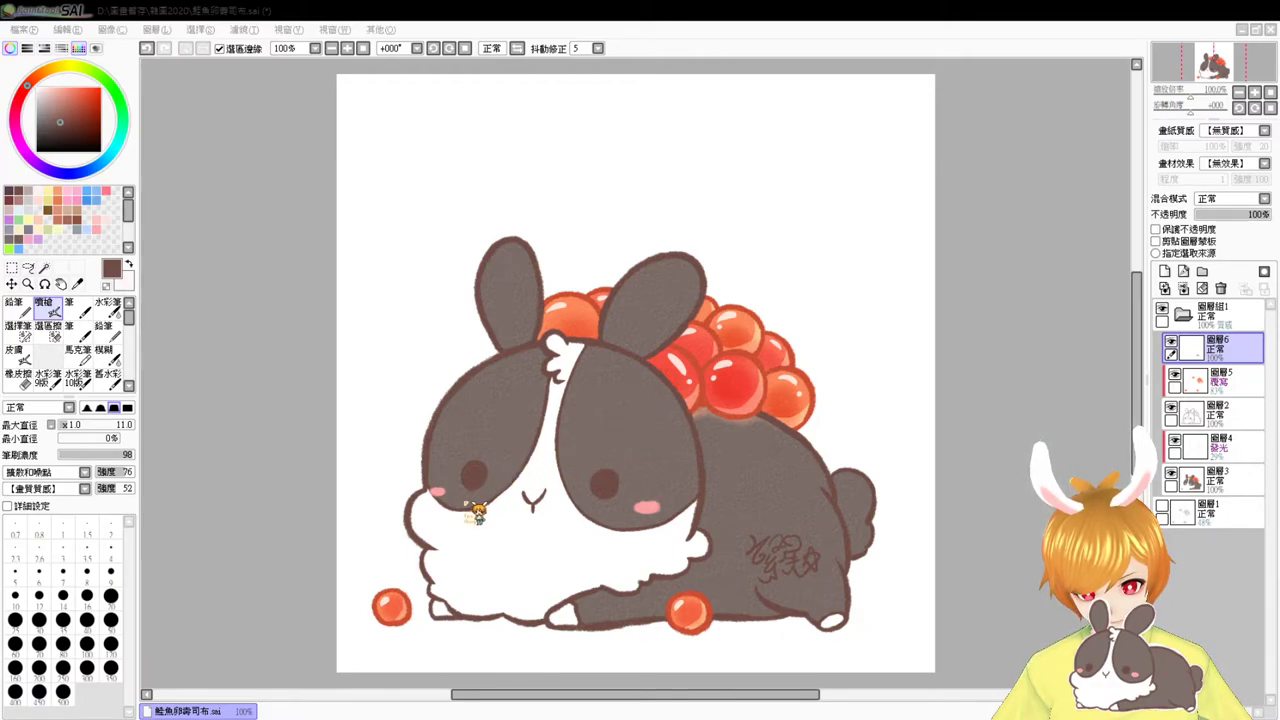
- Save the signed drawing, export it as 鮭魚卵壽司布.png, and close the document
{"action": "left_click", "coordinate": [706, 416]}
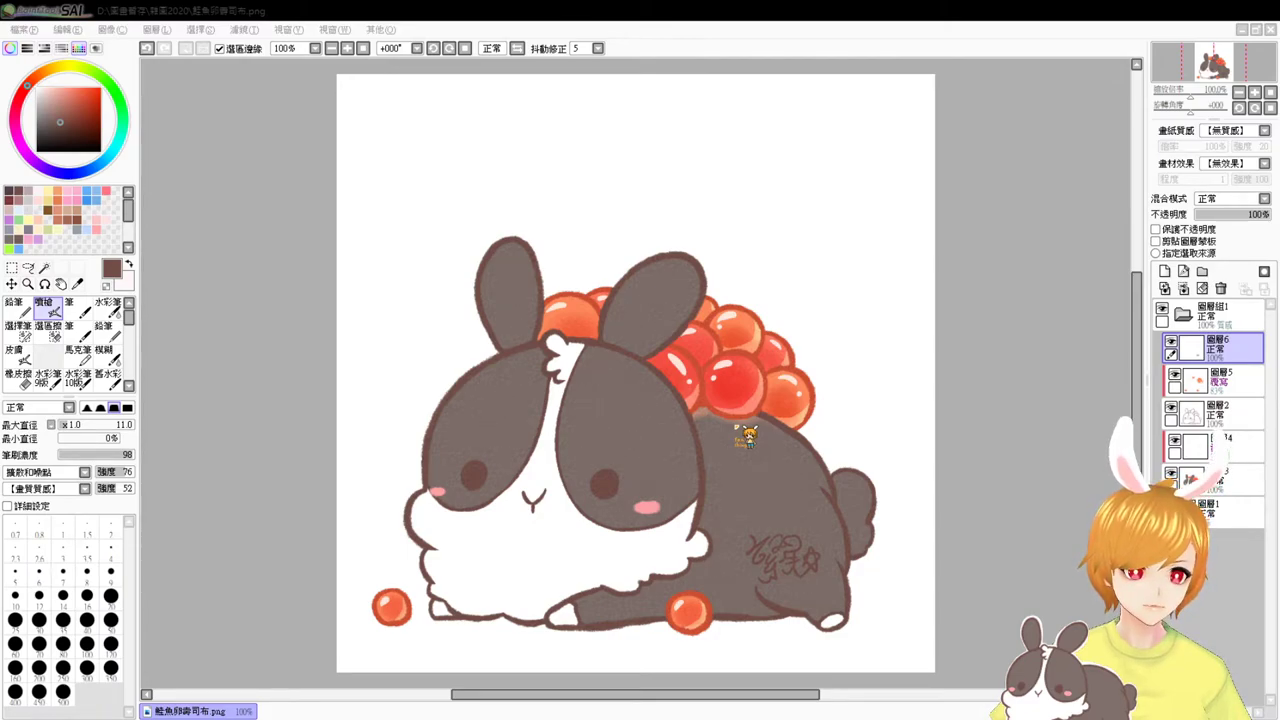
{"action": "left_click", "coordinate": [25, 30]}
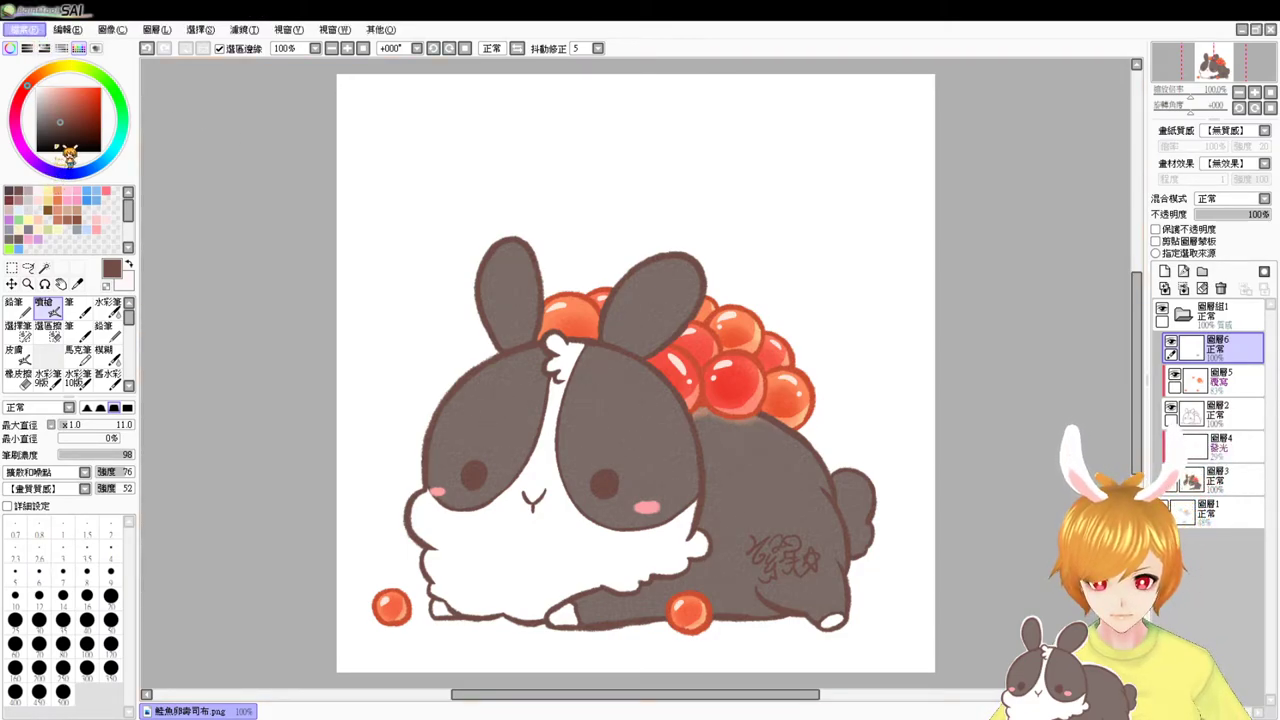
{"action": "left_click", "coordinate": [57, 146]}
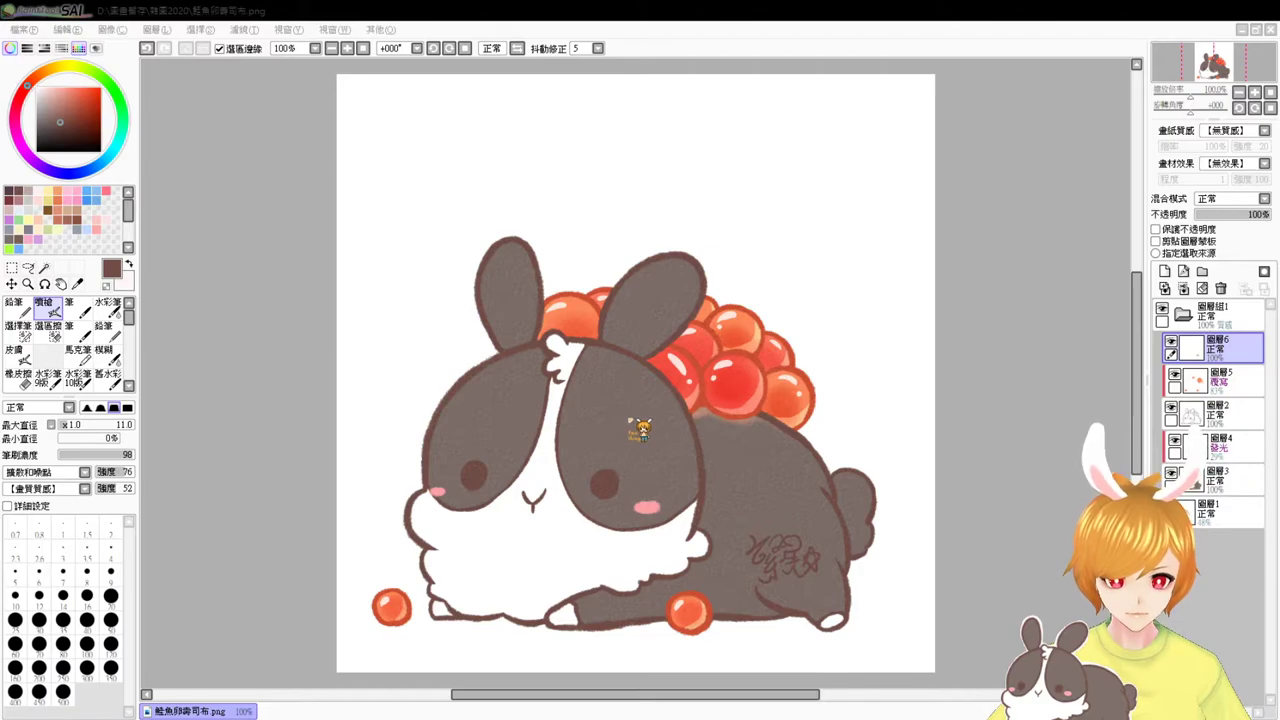
{"action": "left_click", "coordinate": [1270, 29]}
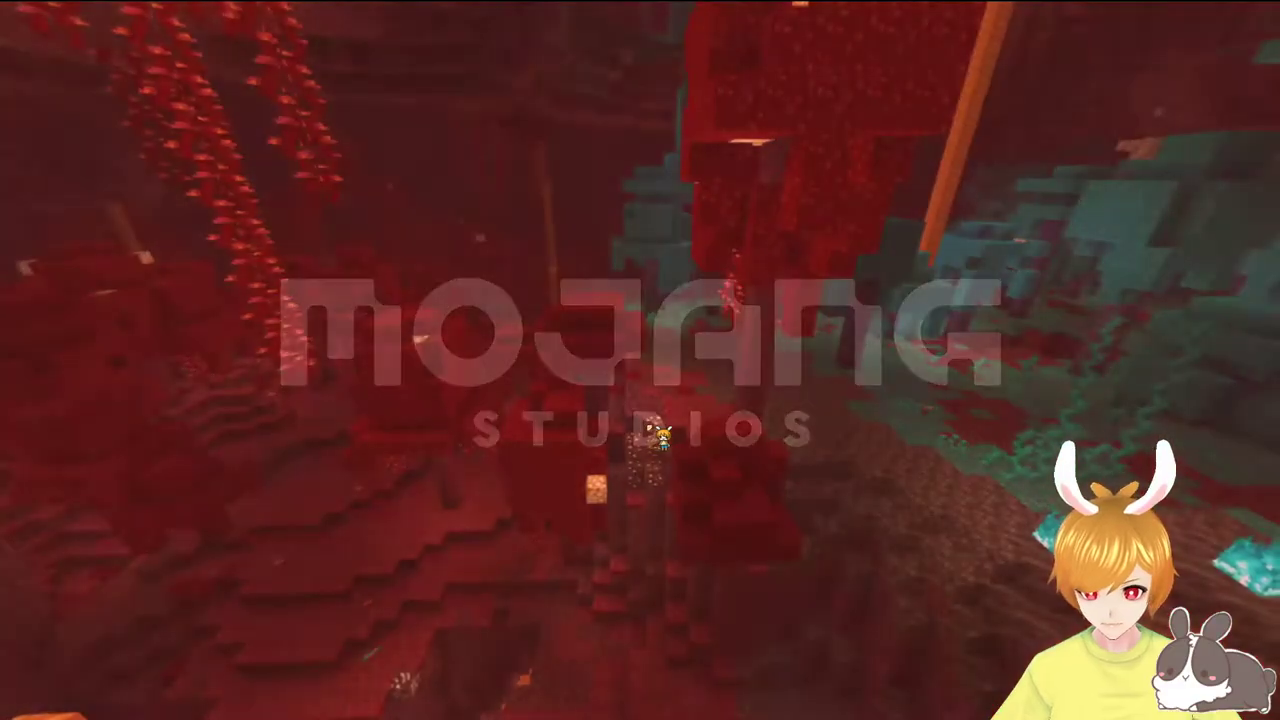
- Switch to Minecraft and open the single-player world 虛空 實驗室
{"action": "left_click", "coordinate": [680, 312]}
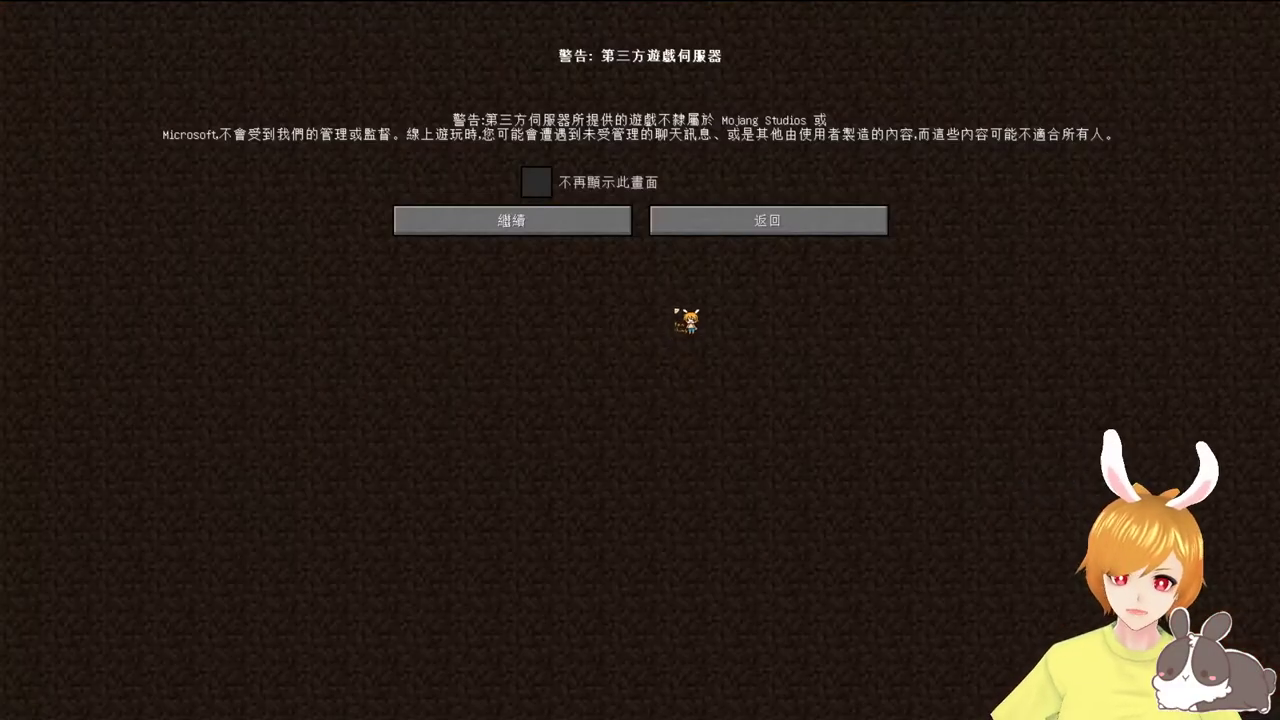
{"action": "left_click", "coordinate": [668, 226]}
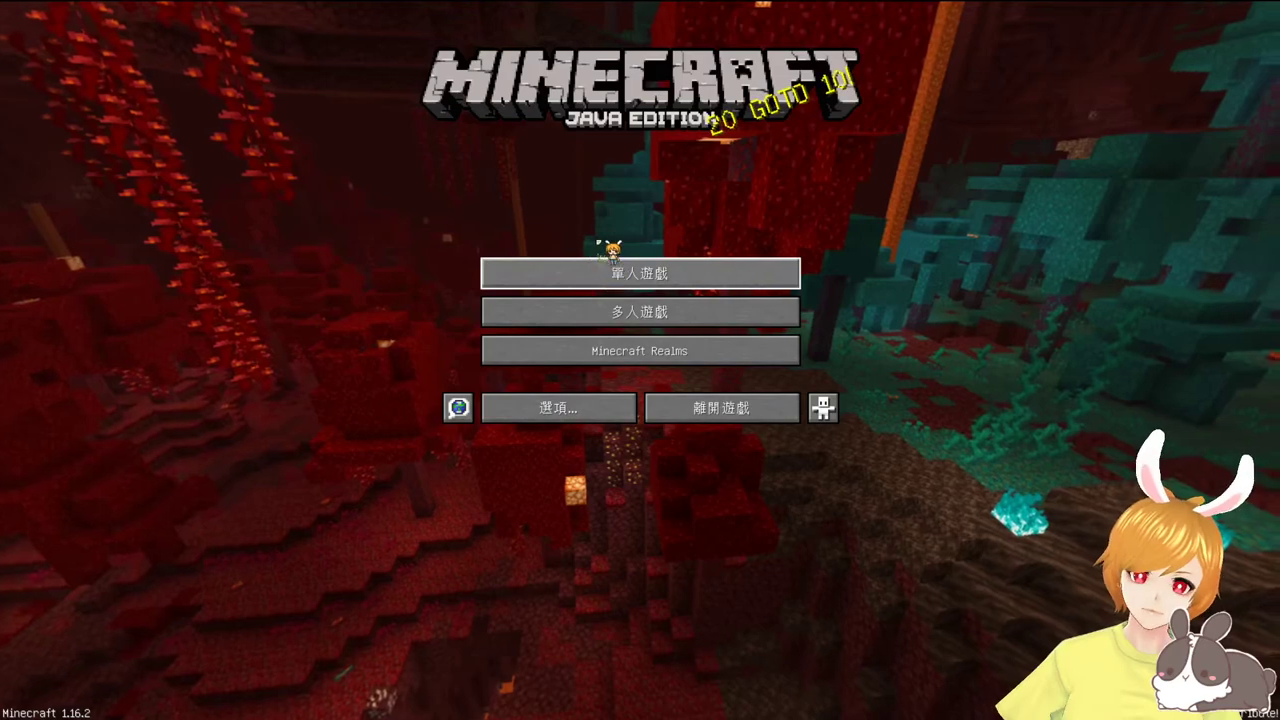
{"action": "left_click", "coordinate": [608, 262]}
{"action": "left_click", "coordinate": [632, 122]}
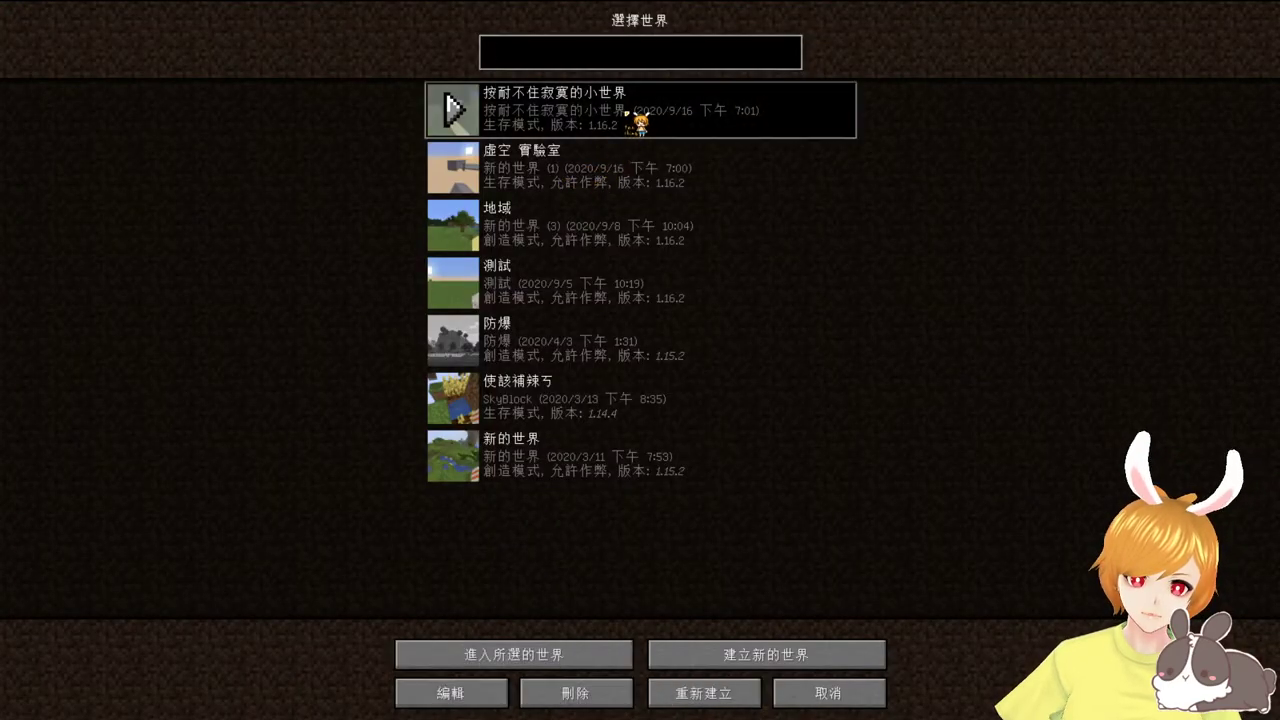
{"action": "double_click", "coordinate": [578, 190]}
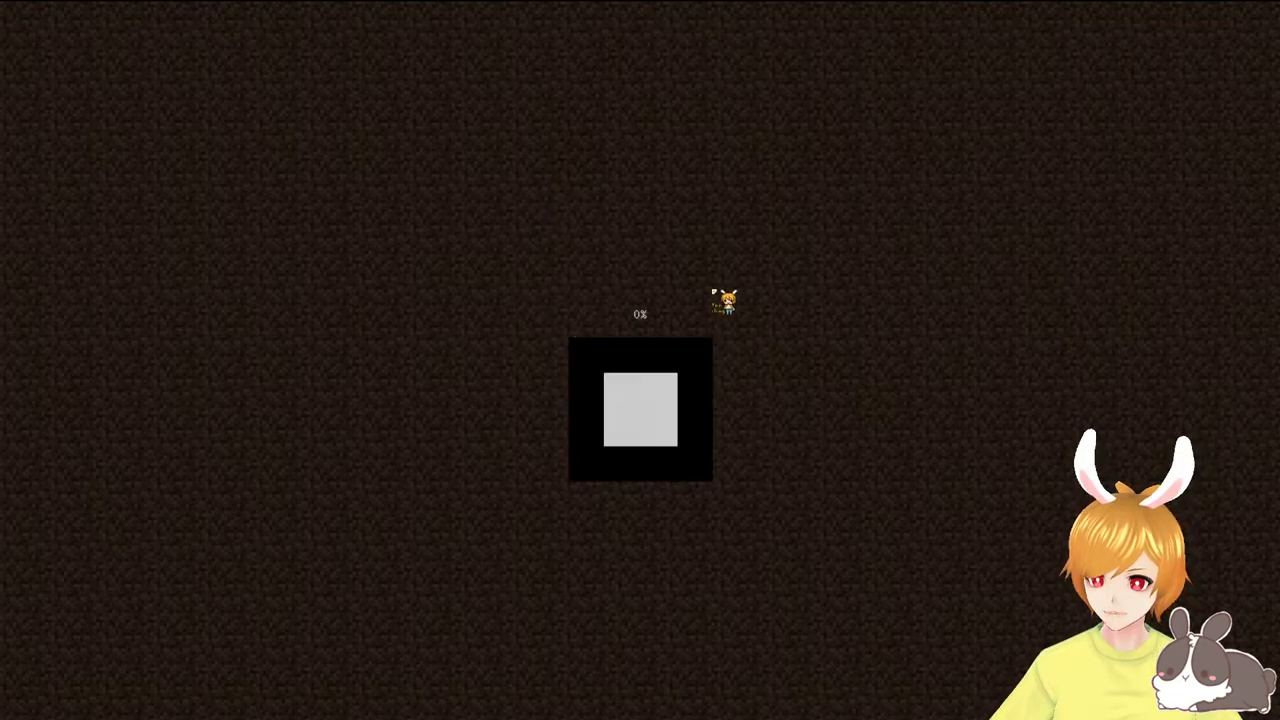